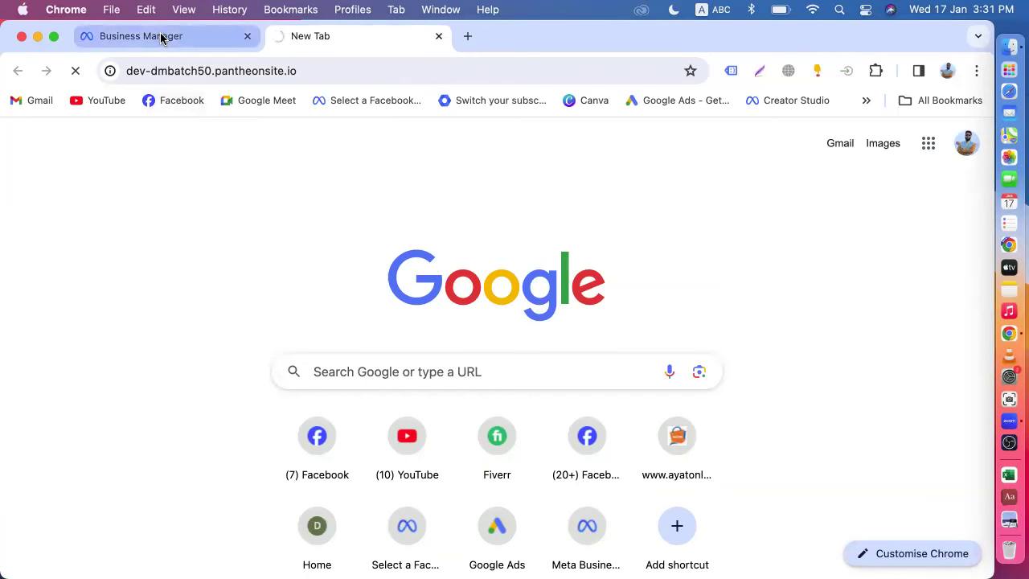
- Open Events Manager from the Business Manager All tools menu to view the dmbatch50 pixel
{"action": "left_click", "coordinate": [161, 36]}
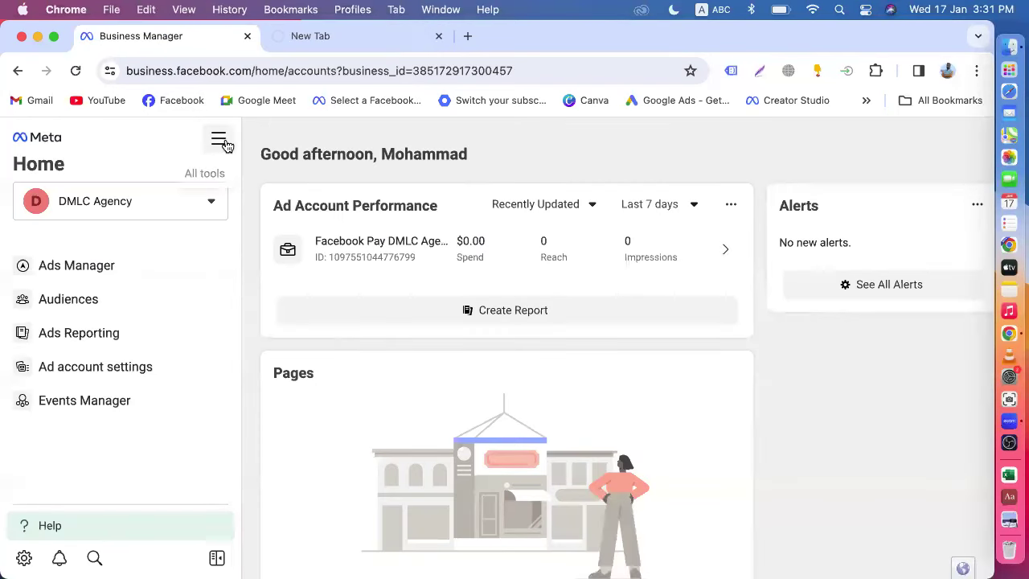
{"action": "left_click", "coordinate": [222, 141]}
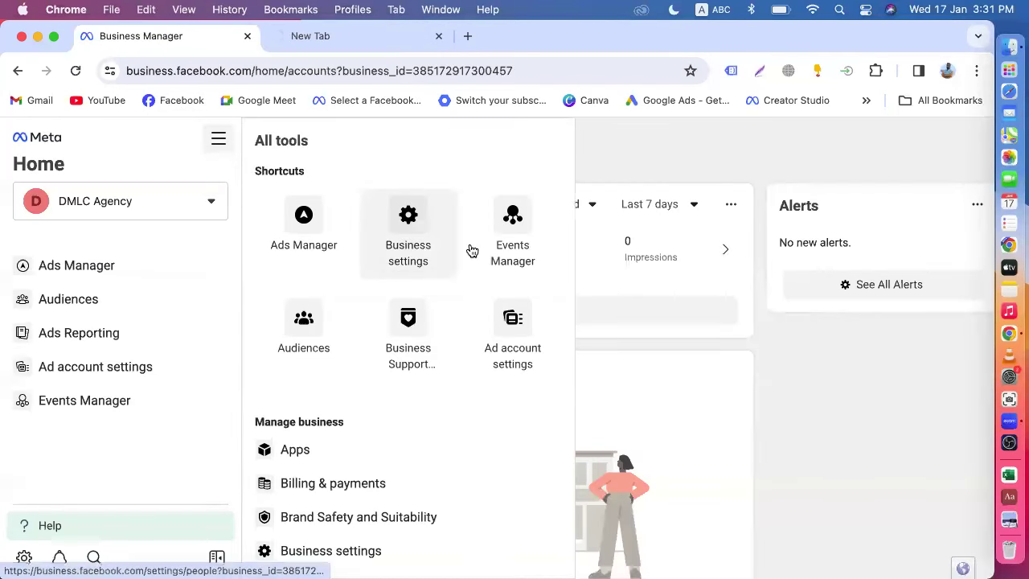
{"action": "left_click", "coordinate": [514, 241]}
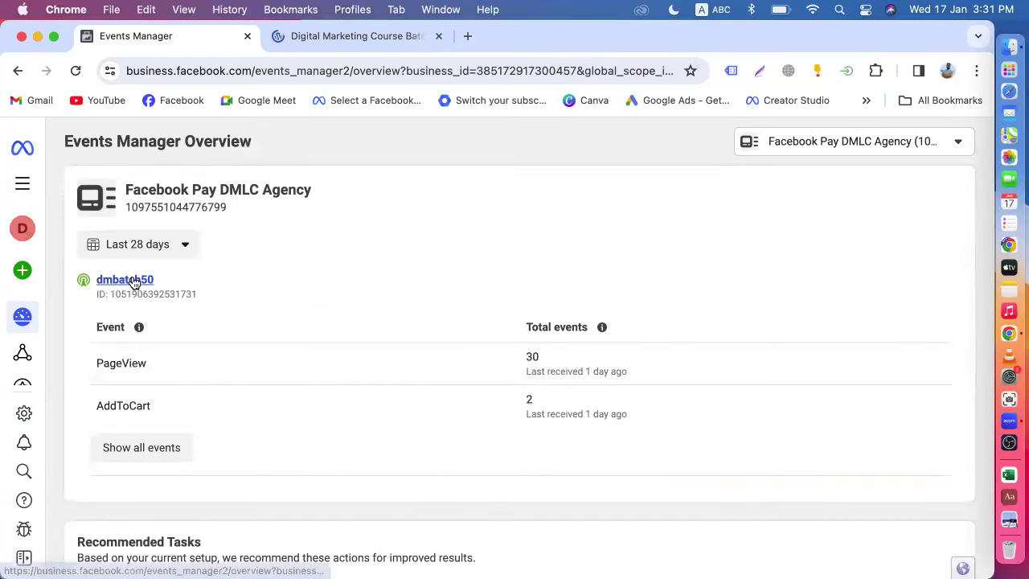
- Open the dmbatch50 dataset and review its PageView (30) and Add to cart (2) events
{"action": "left_click", "coordinate": [132, 280]}
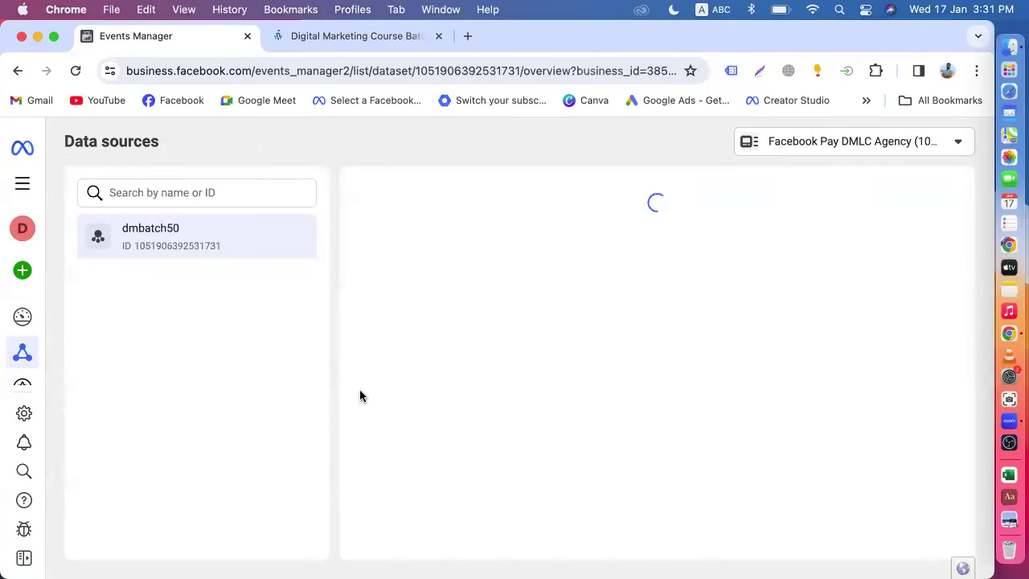
{"action": "scroll", "coordinate": [360, 389], "scroll_direction": "down", "scroll_amount": 5}
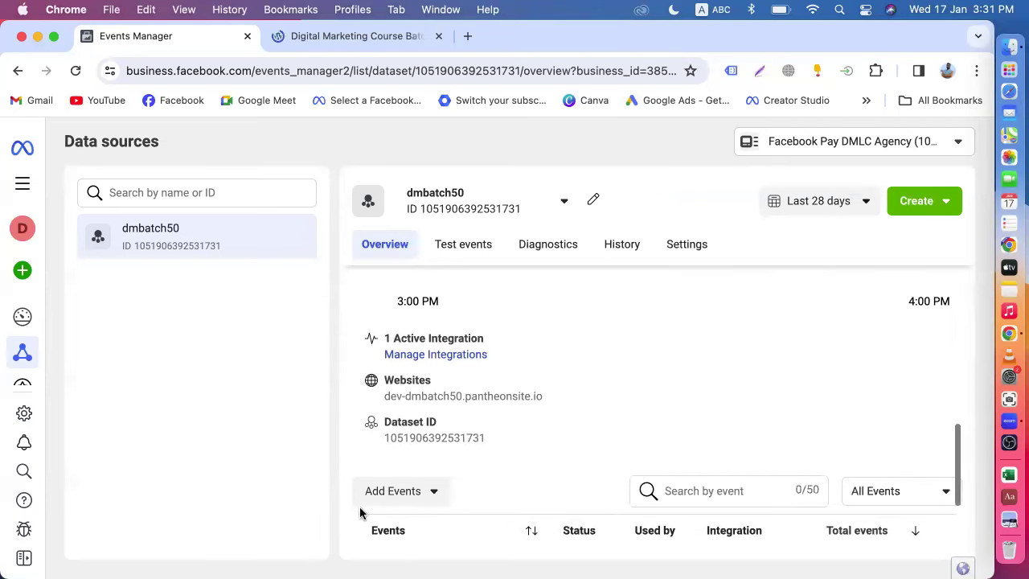
{"action": "scroll", "coordinate": [510, 490], "scroll_direction": "down", "scroll_amount": 3}
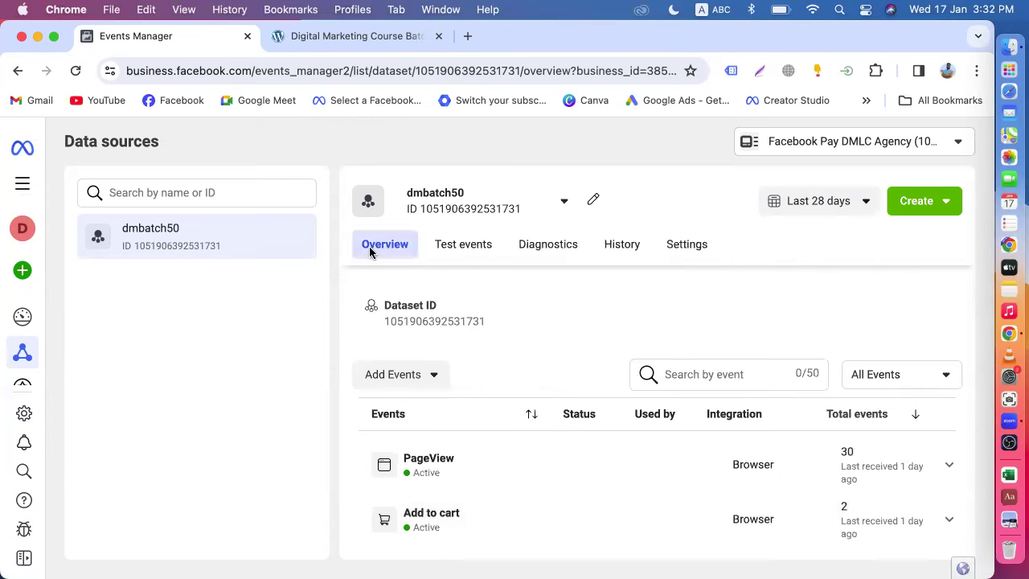
{"action": "left_click", "coordinate": [346, 35]}
{"action": "scroll", "coordinate": [532, 295], "scroll_direction": "down", "scroll_amount": 10}
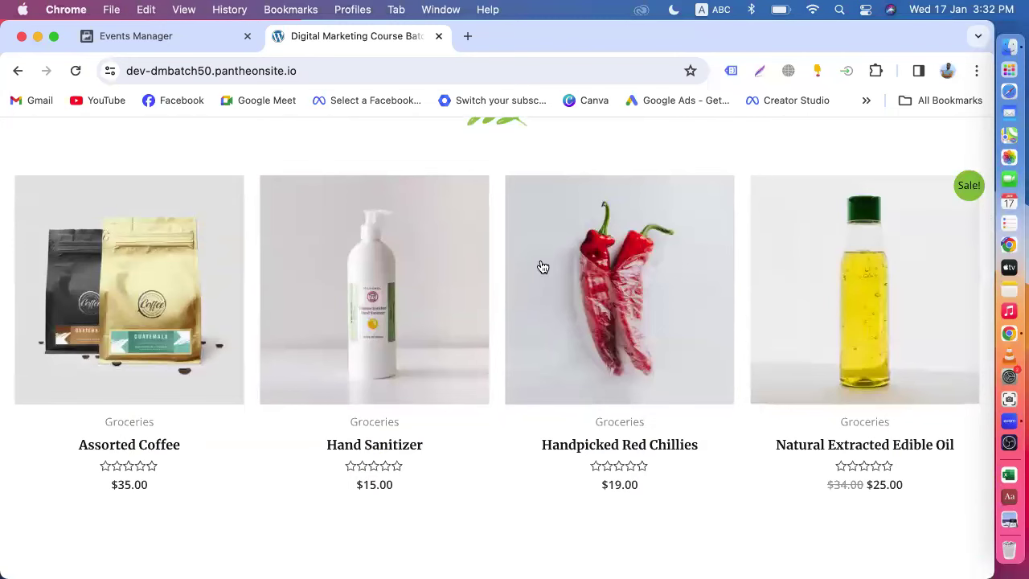
{"action": "scroll", "coordinate": [551, 296], "scroll_direction": "down", "scroll_amount": 7}
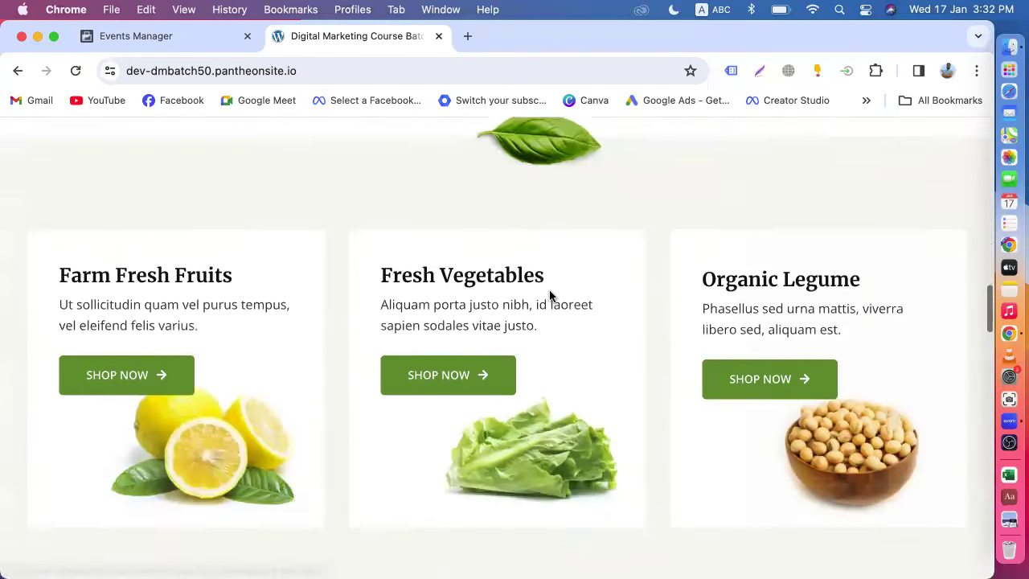
{"action": "left_click", "coordinate": [199, 47]}
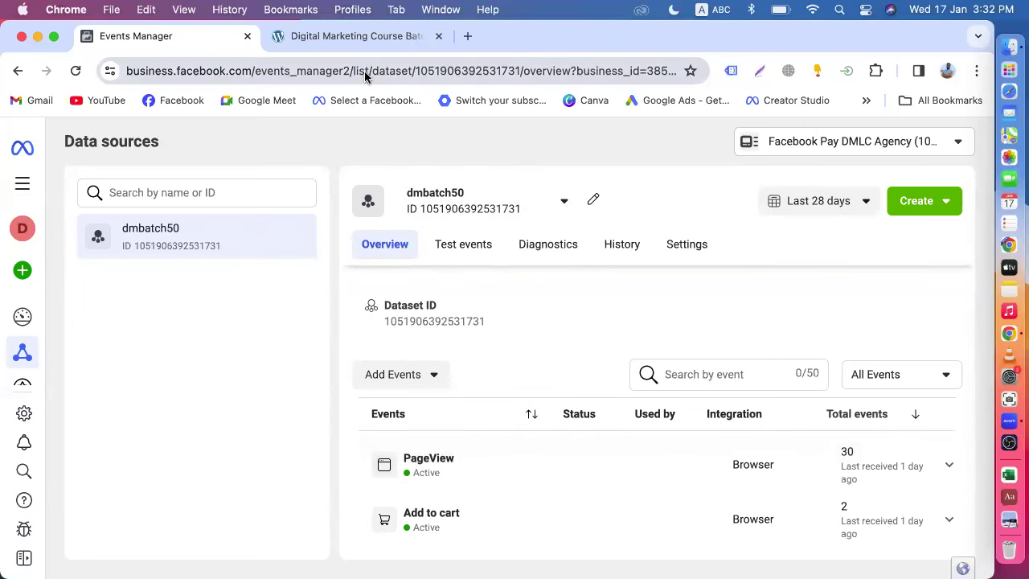
{"action": "left_click", "coordinate": [354, 36]}
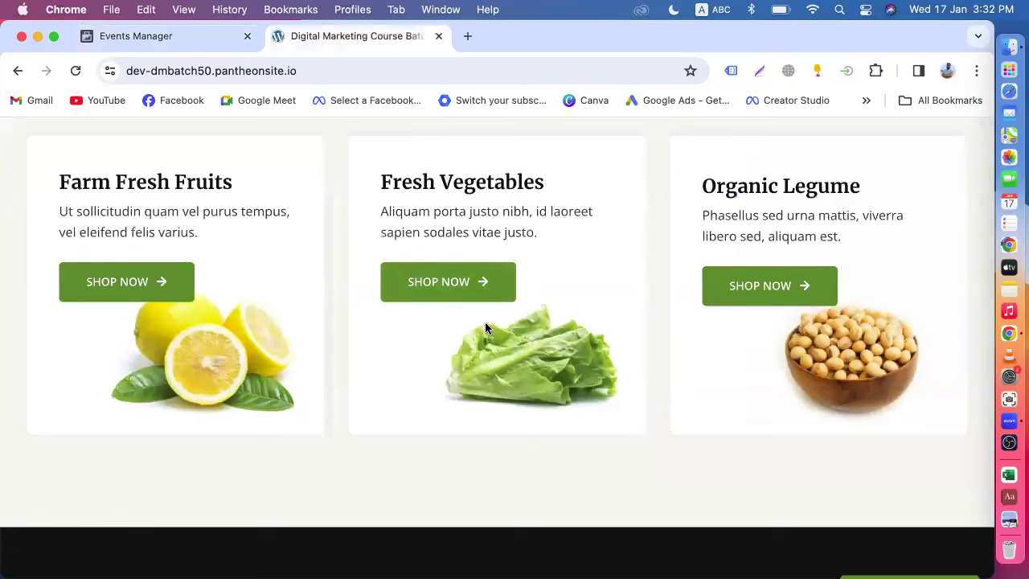
{"action": "left_click", "coordinate": [168, 35]}
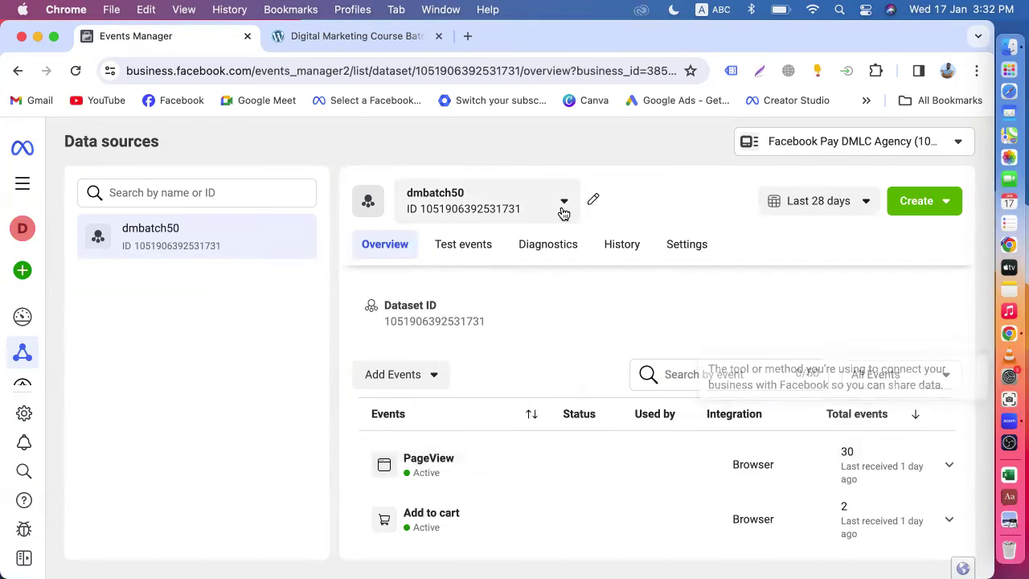
{"action": "left_click", "coordinate": [321, 36]}
{"action": "scroll", "coordinate": [346, 357], "scroll_direction": "up", "scroll_amount": 10}
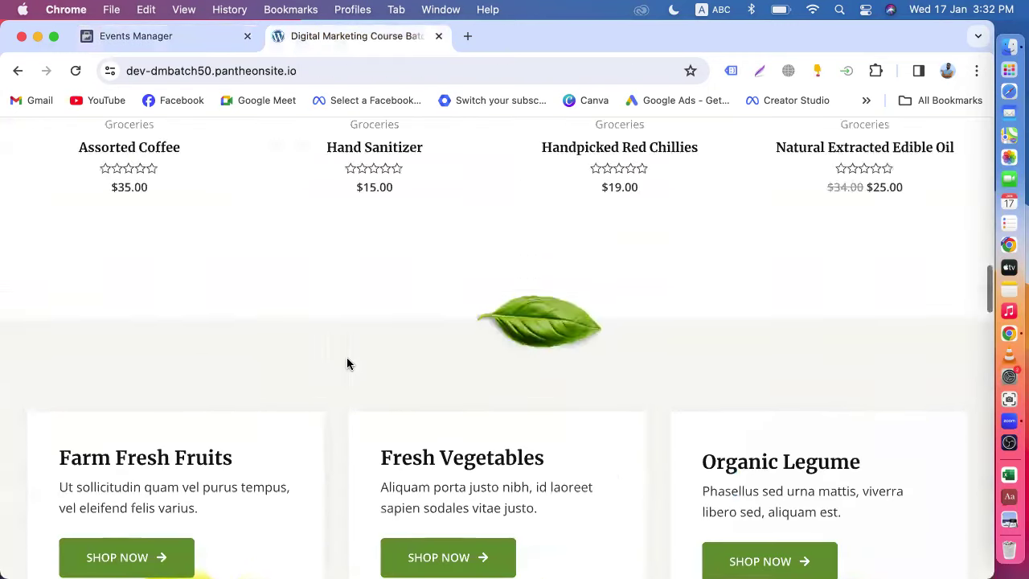
{"action": "scroll", "coordinate": [346, 357], "scroll_direction": "down", "scroll_amount": 3}
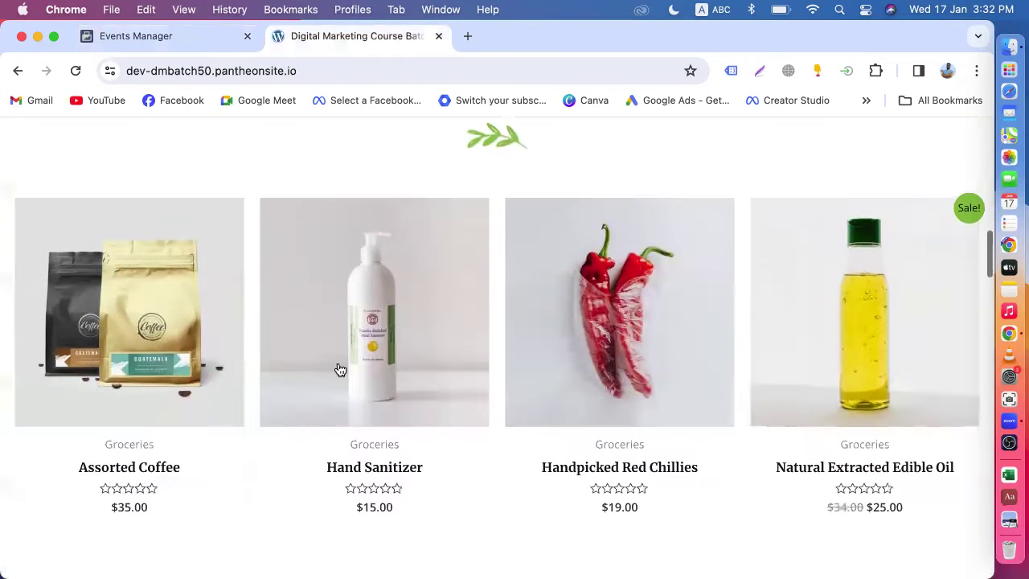
{"action": "left_click", "coordinate": [193, 36]}
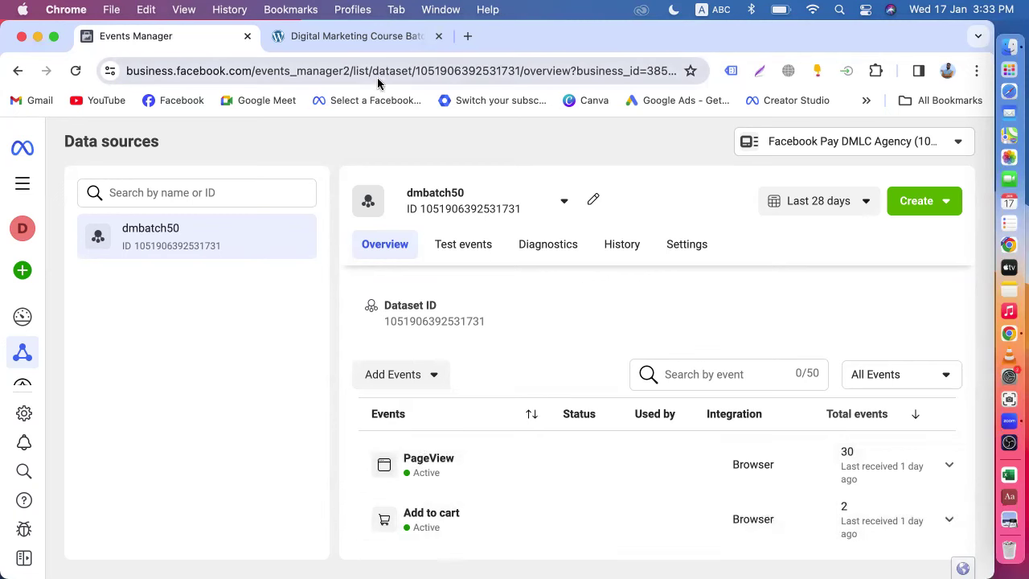
{"action": "left_click", "coordinate": [341, 36]}
{"action": "scroll", "coordinate": [410, 306], "scroll_direction": "down", "scroll_amount": 1}
{"action": "left_click", "coordinate": [396, 276]}
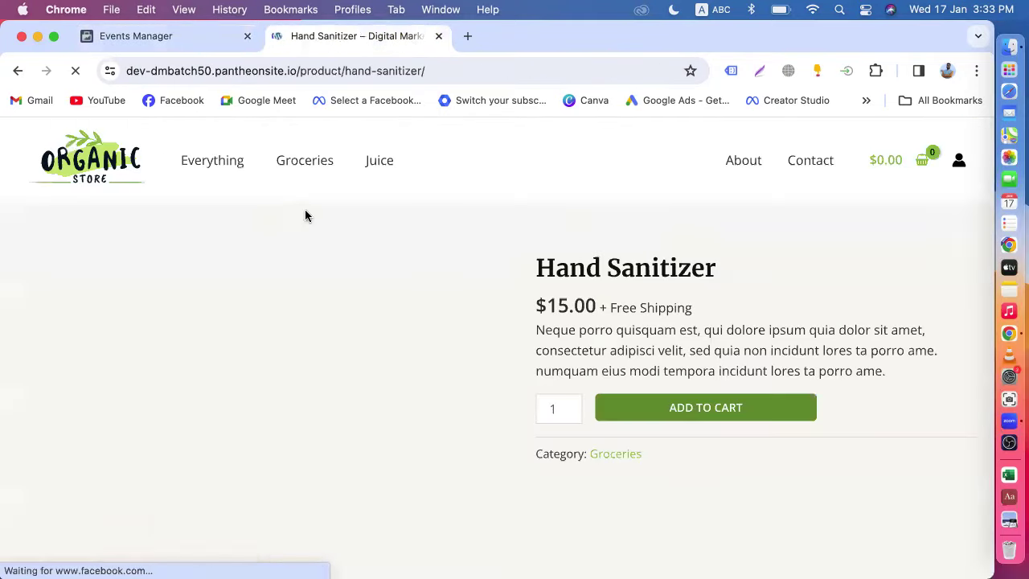
{"action": "left_click", "coordinate": [18, 71]}
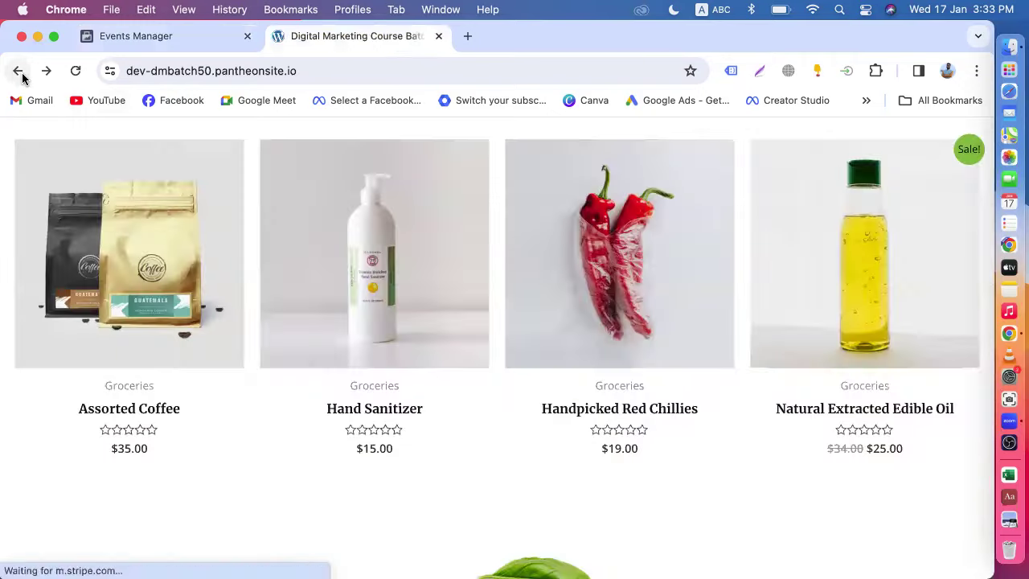
{"action": "left_click", "coordinate": [194, 46]}
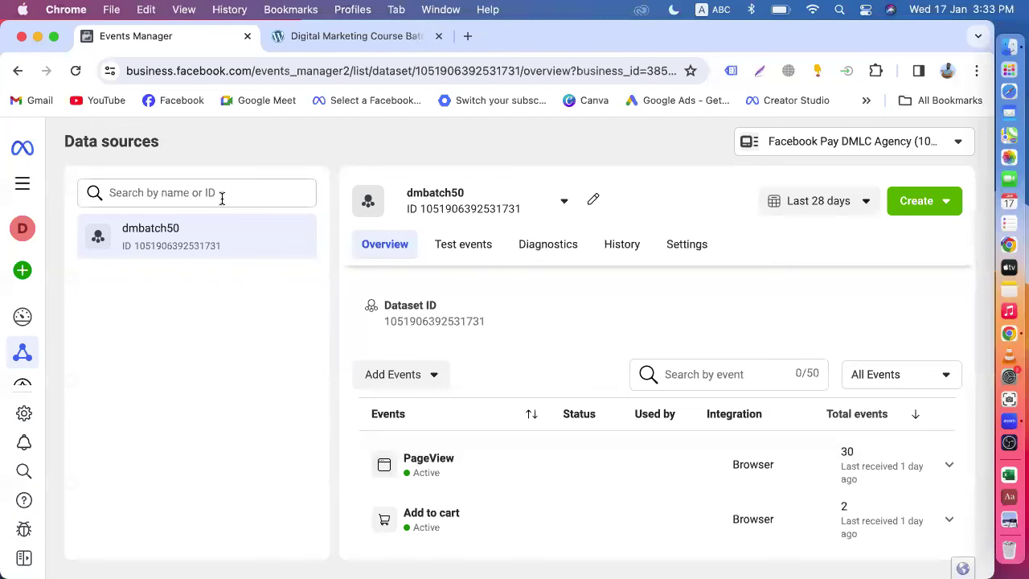
{"action": "left_click", "coordinate": [23, 183]}
- Go to Ads Manager and dismiss the Add payment method notice
{"action": "left_click", "coordinate": [121, 229]}
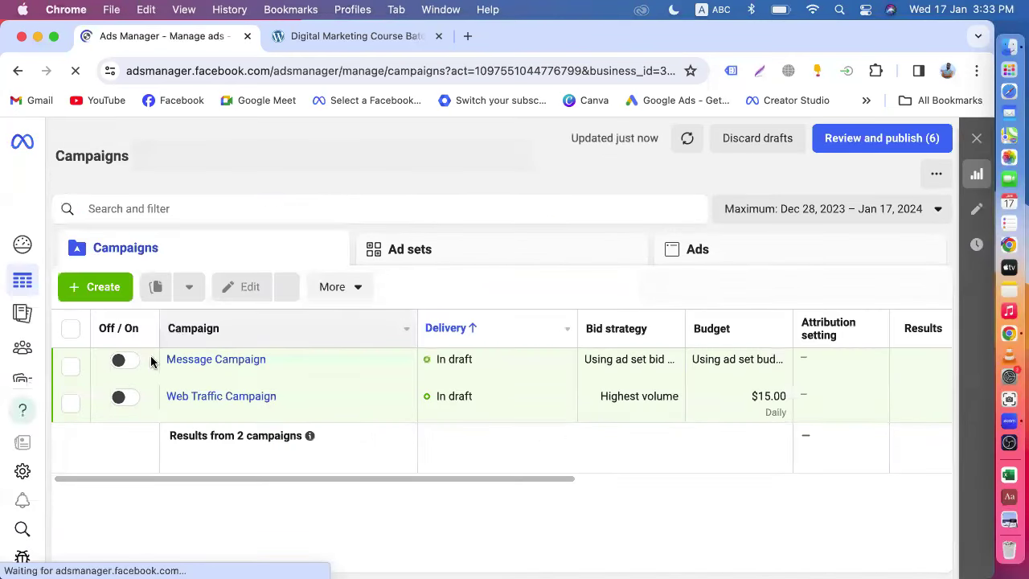
{"action": "mouse_move", "coordinate": [381, 374]}
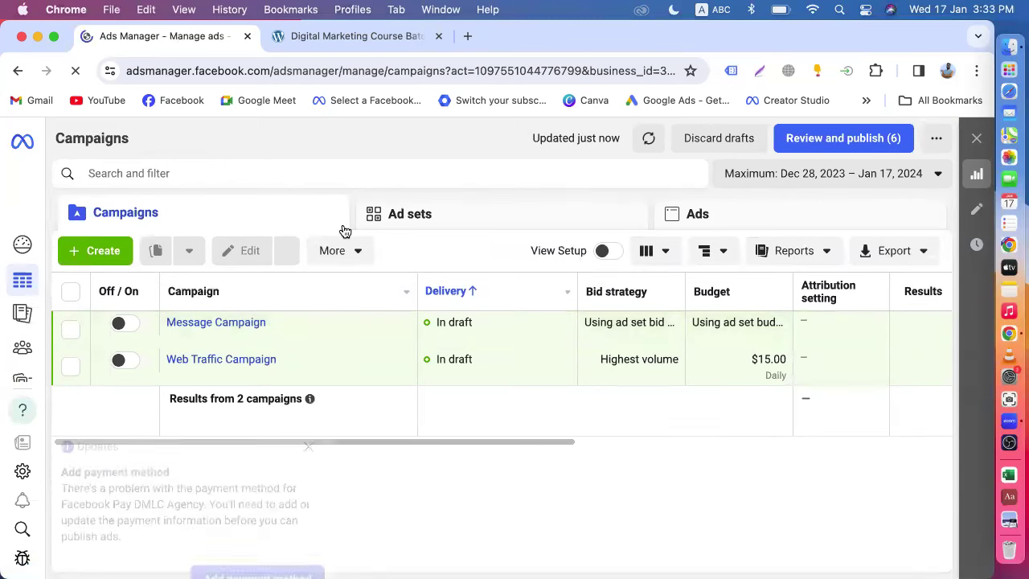
{"action": "left_click", "coordinate": [308, 369]}
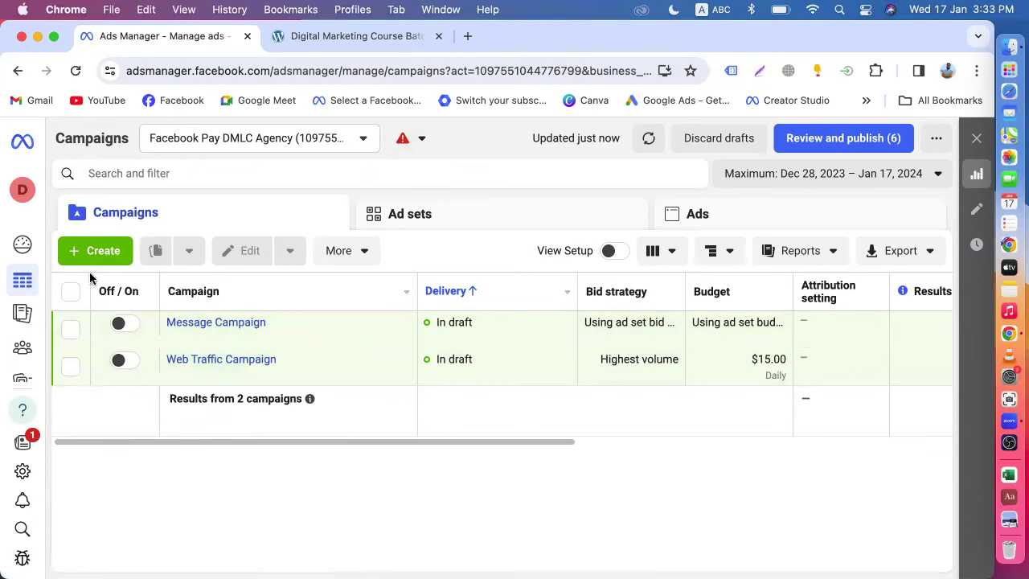
- Start a new campaign and choose Sales as its objective
{"action": "left_click", "coordinate": [108, 251]}
{"action": "scroll", "coordinate": [340, 374], "scroll_direction": "down", "scroll_amount": 5}
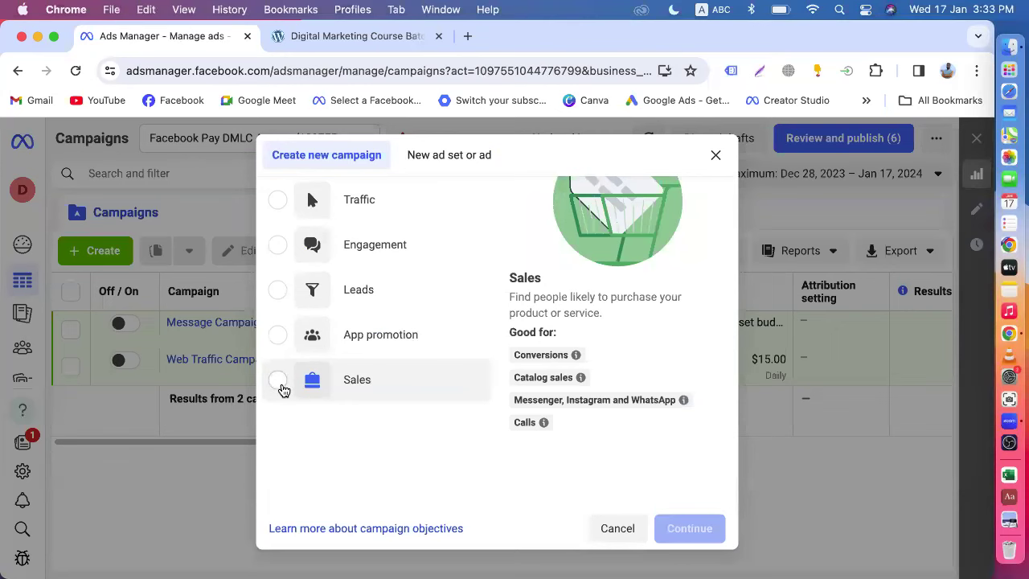
{"action": "left_click", "coordinate": [278, 380]}
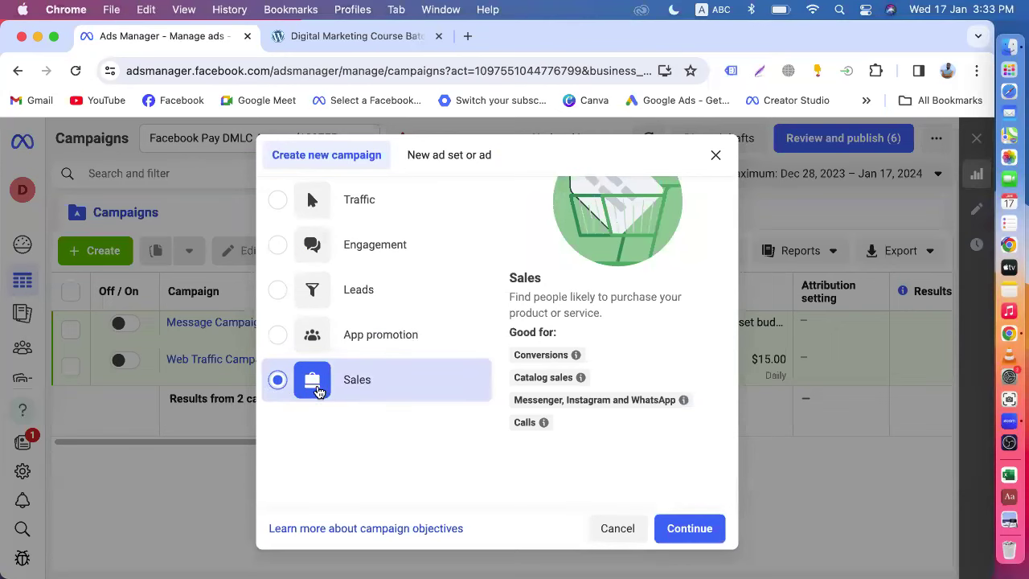
- Browse the Organic Store website, then return to the Sales objective dialog
{"action": "left_click", "coordinate": [353, 36]}
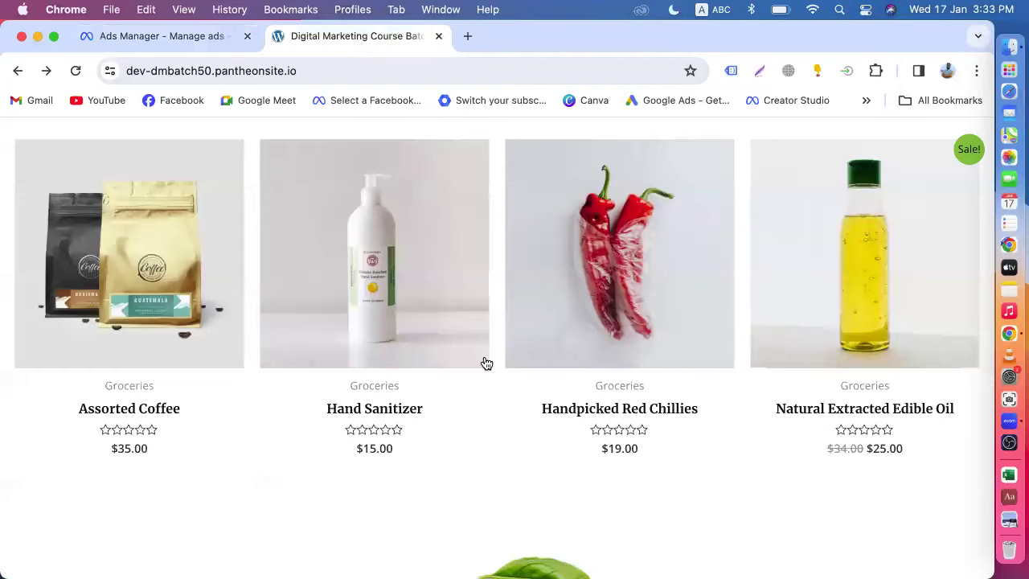
{"action": "scroll", "coordinate": [484, 361], "scroll_direction": "down", "scroll_amount": 3}
{"action": "scroll", "coordinate": [487, 364], "scroll_direction": "down", "scroll_amount": 2}
{"action": "scroll", "coordinate": [485, 362], "scroll_direction": "up", "scroll_amount": 8}
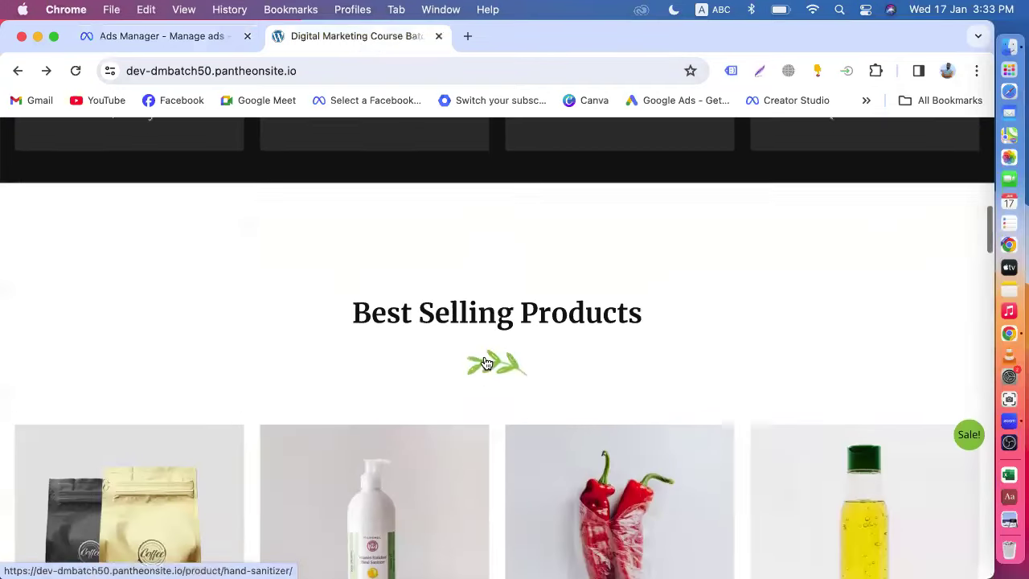
{"action": "scroll", "coordinate": [485, 360], "scroll_direction": "down", "scroll_amount": 4}
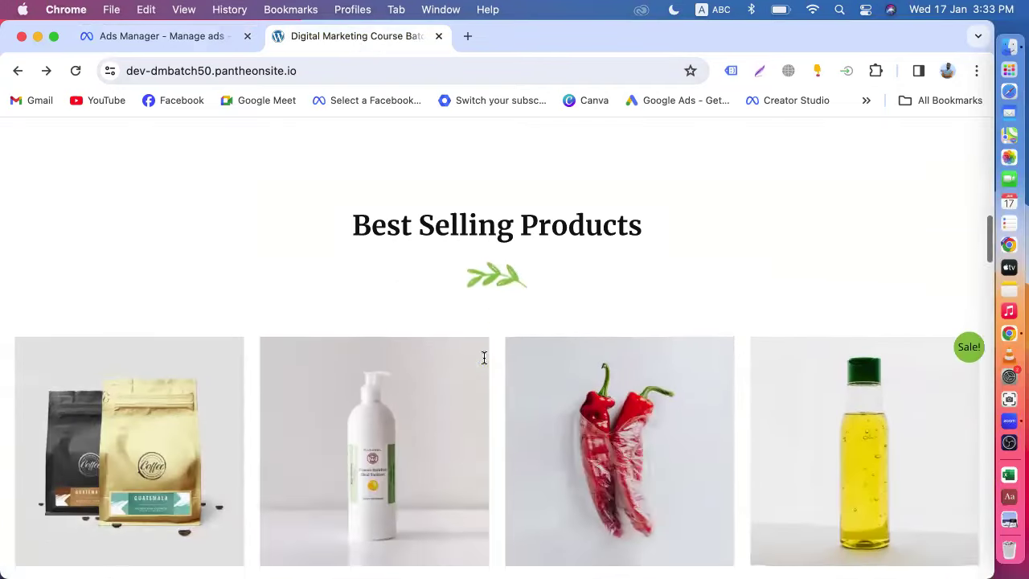
{"action": "scroll", "coordinate": [486, 363], "scroll_direction": "down", "scroll_amount": 4}
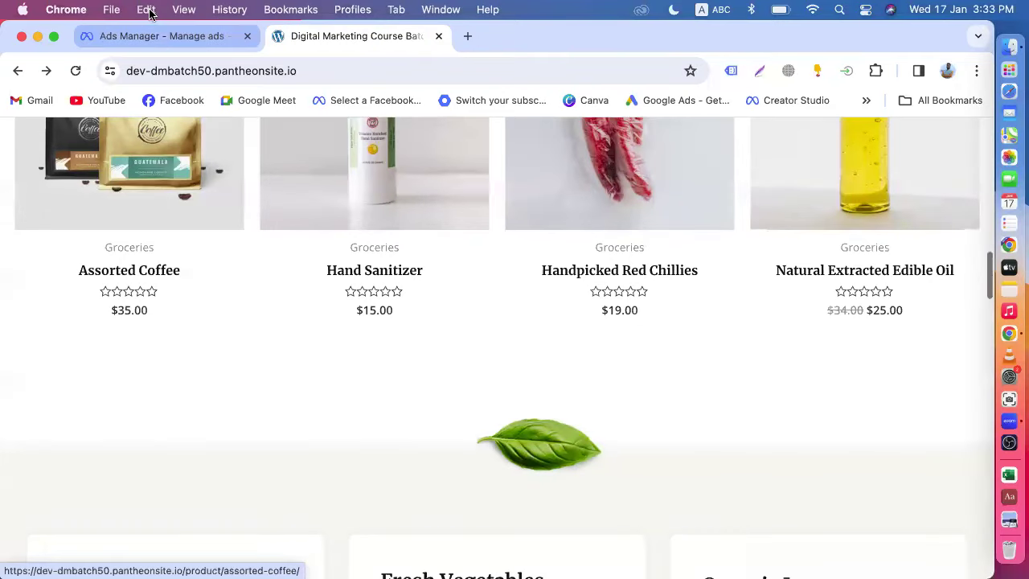
{"action": "left_click", "coordinate": [159, 36]}
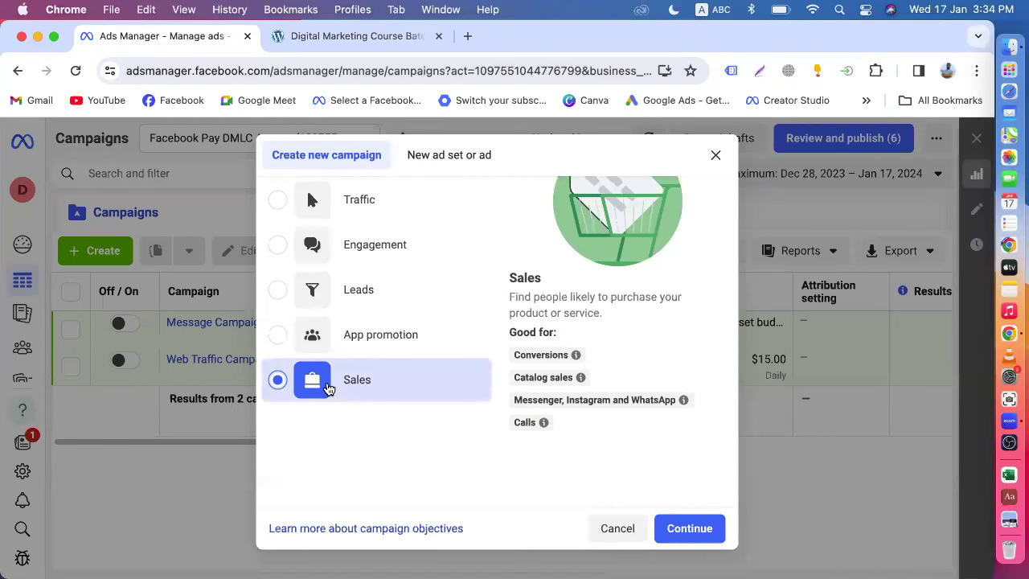
- Compare the store homepage with the campaign dialog again, ending on the Organic Store homepage
{"action": "left_click", "coordinate": [340, 37]}
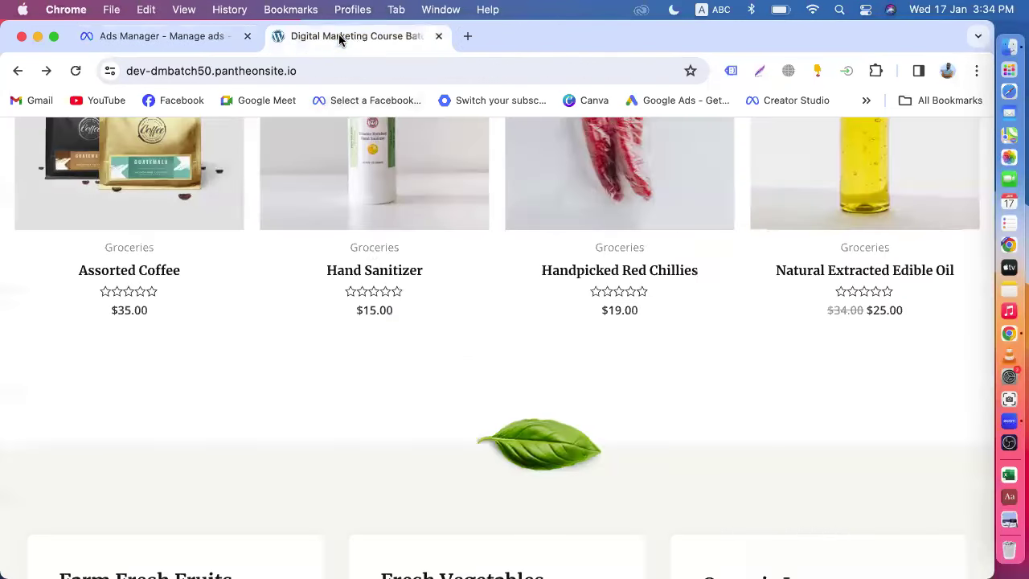
{"action": "scroll", "coordinate": [463, 337], "scroll_direction": "up", "scroll_amount": 3}
{"action": "scroll", "coordinate": [464, 338], "scroll_direction": "down", "scroll_amount": 7}
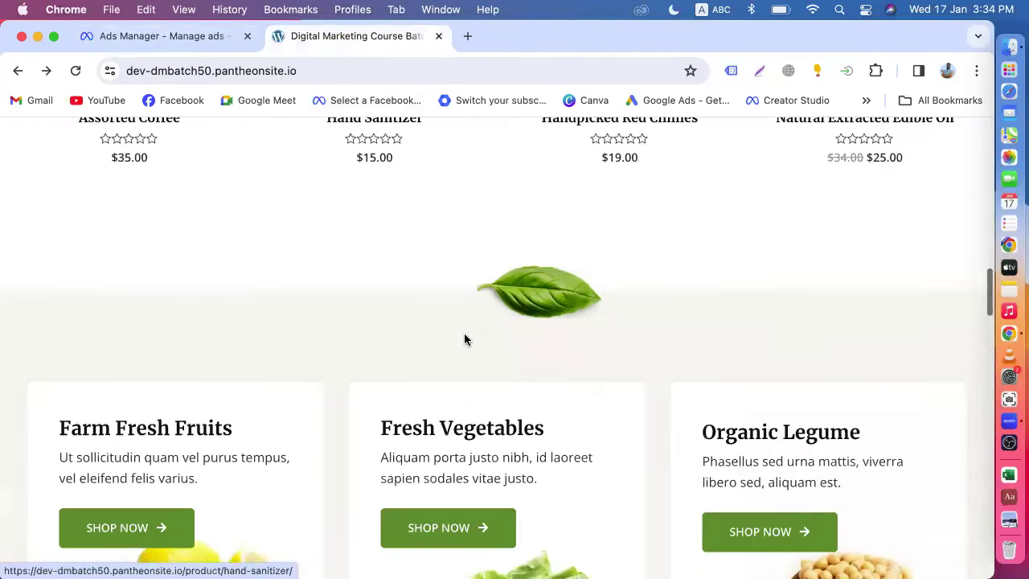
{"action": "scroll", "coordinate": [464, 339], "scroll_direction": "down", "scroll_amount": 5}
{"action": "scroll", "coordinate": [464, 339], "scroll_direction": "up", "scroll_amount": 11}
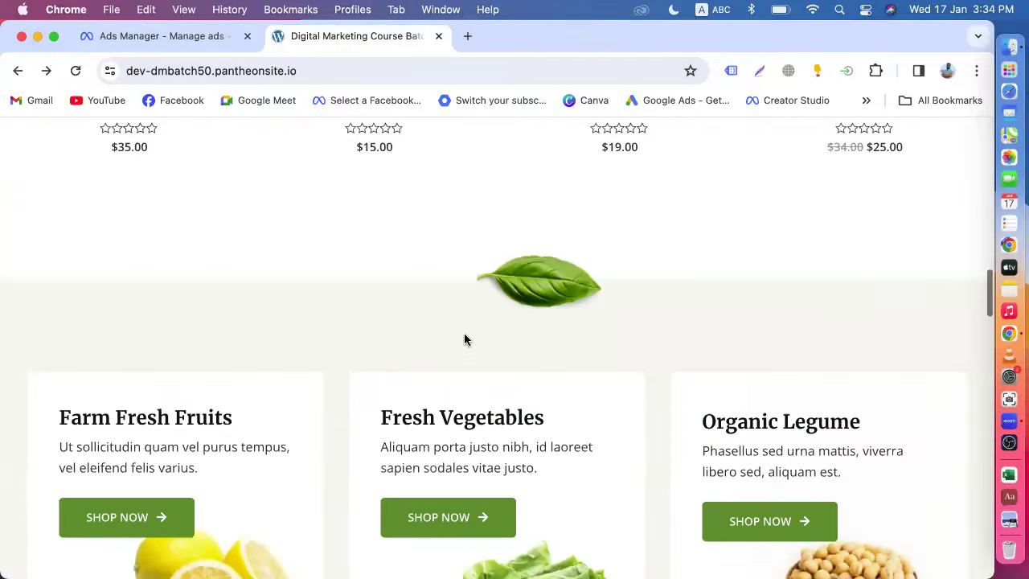
{"action": "scroll", "coordinate": [464, 339], "scroll_direction": "up", "scroll_amount": 15}
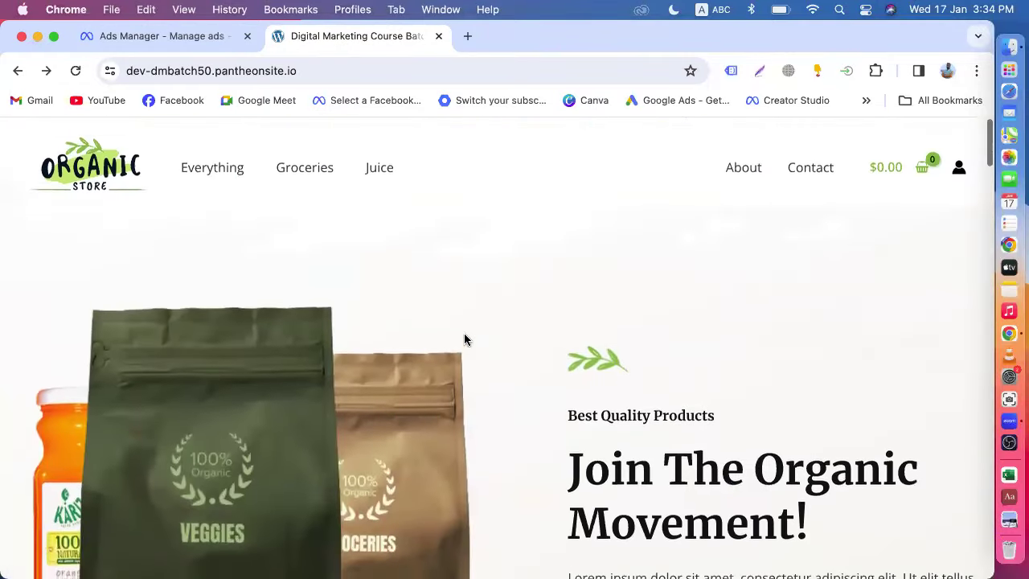
{"action": "left_click", "coordinate": [147, 36]}
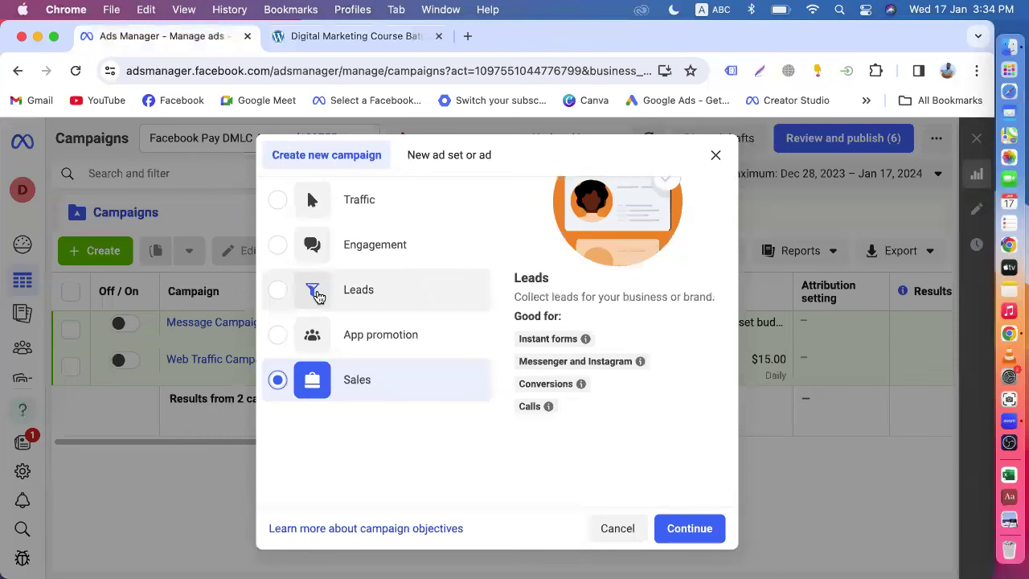
{"action": "scroll", "coordinate": [346, 392], "scroll_direction": "up", "scroll_amount": 2}
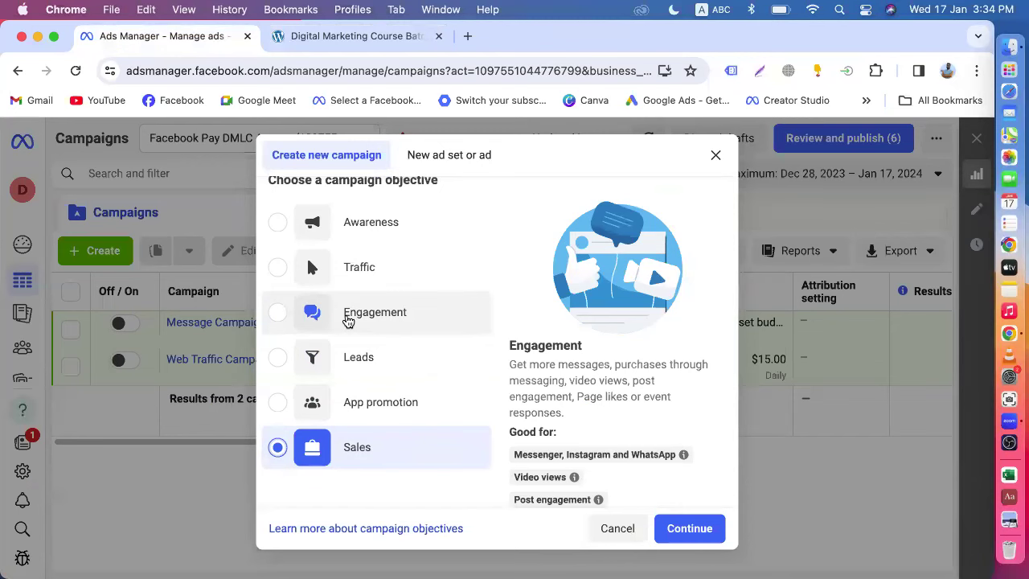
{"action": "left_click", "coordinate": [341, 35]}
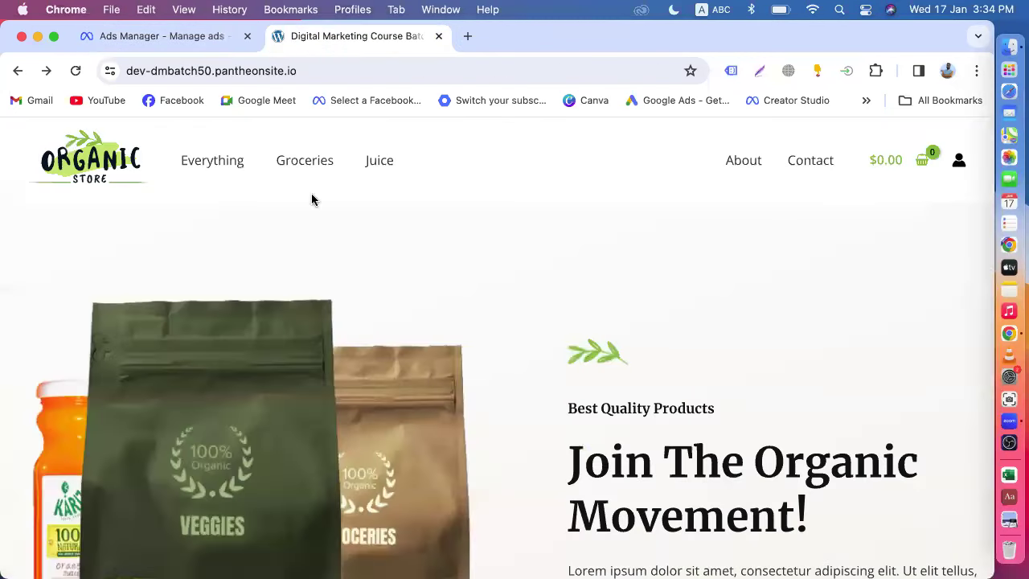
- Open the Juice category and scroll through its products
{"action": "left_click", "coordinate": [378, 163]}
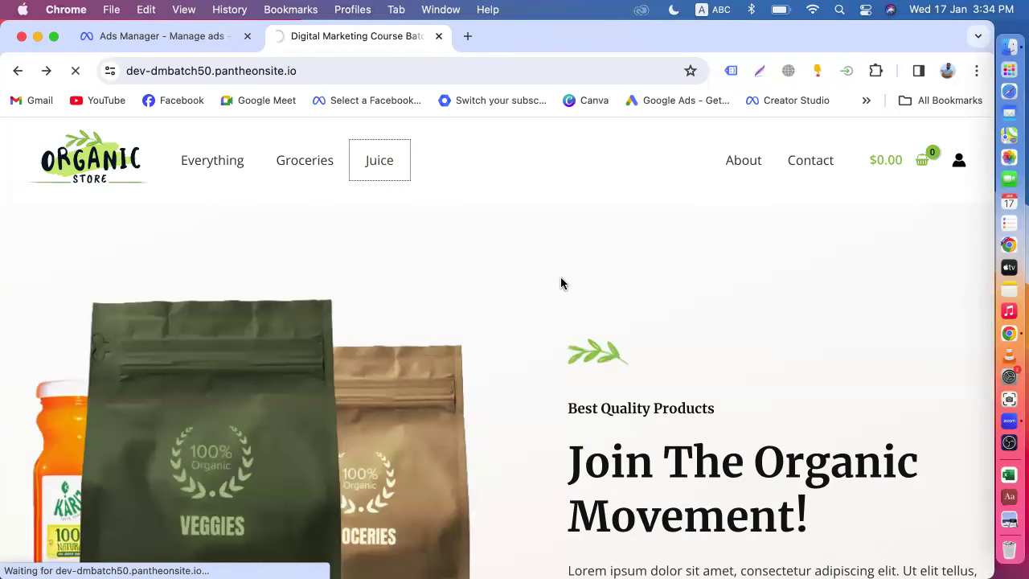
{"action": "scroll", "coordinate": [560, 283], "scroll_direction": "down", "scroll_amount": 10}
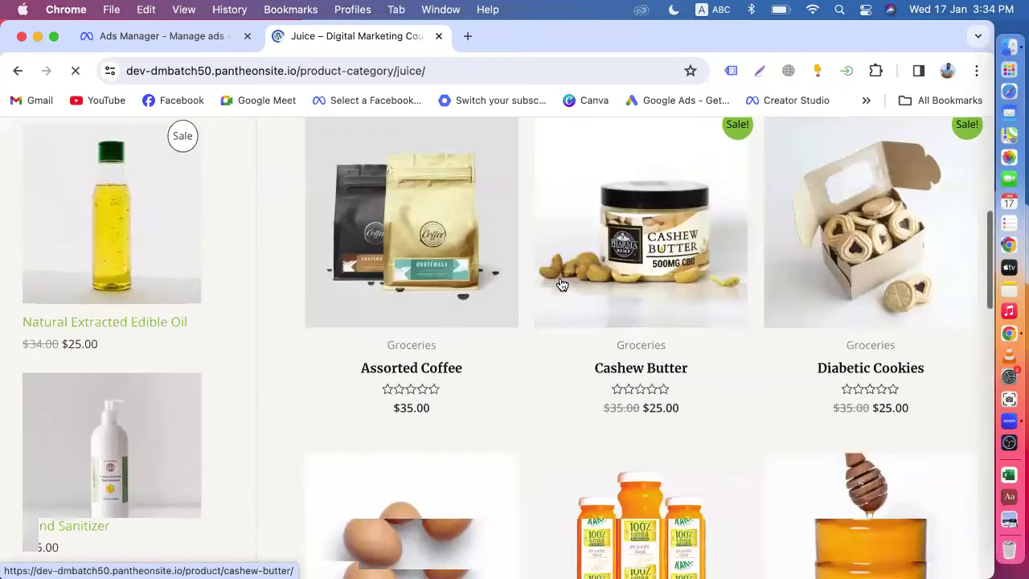
{"action": "scroll", "coordinate": [540, 329], "scroll_direction": "down", "scroll_amount": 5}
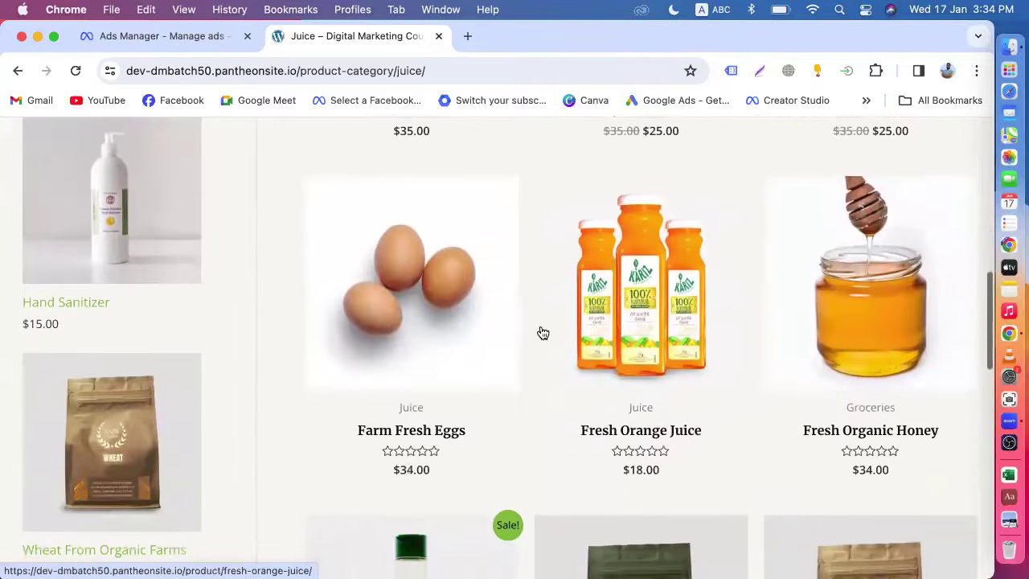
{"action": "scroll", "coordinate": [546, 393], "scroll_direction": "down", "scroll_amount": 6}
{"action": "scroll", "coordinate": [546, 394], "scroll_direction": "down", "scroll_amount": 6}
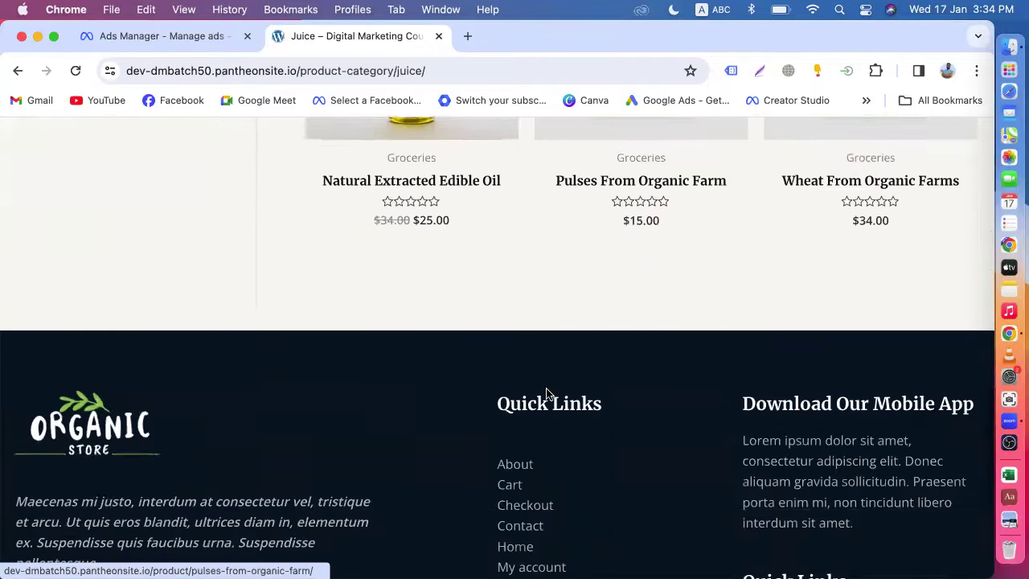
{"action": "scroll", "coordinate": [547, 395], "scroll_direction": "up", "scroll_amount": 7}
{"action": "scroll", "coordinate": [547, 395], "scroll_direction": "up", "scroll_amount": 15}
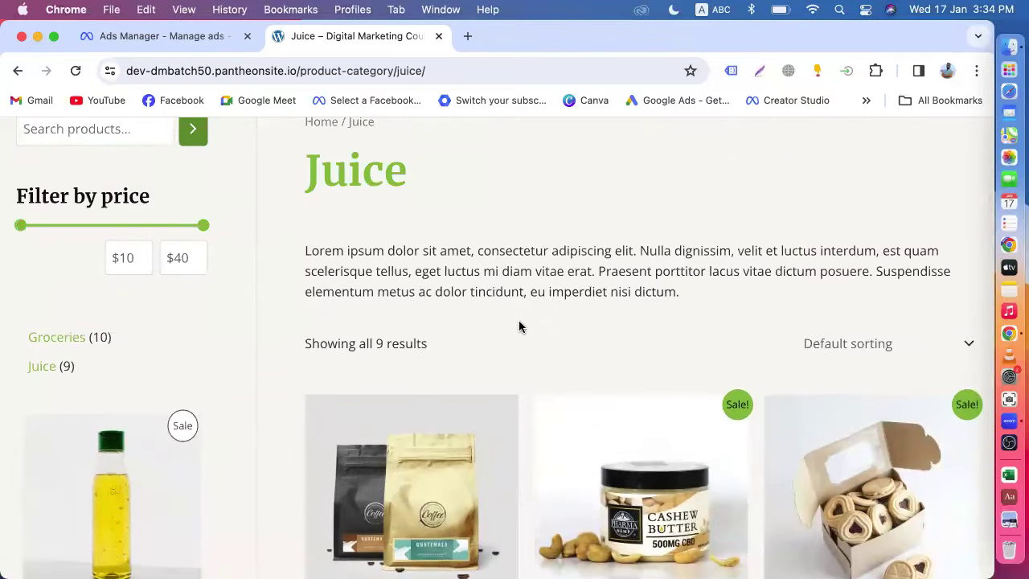
{"action": "scroll", "coordinate": [341, 252], "scroll_direction": "up", "scroll_amount": 3}
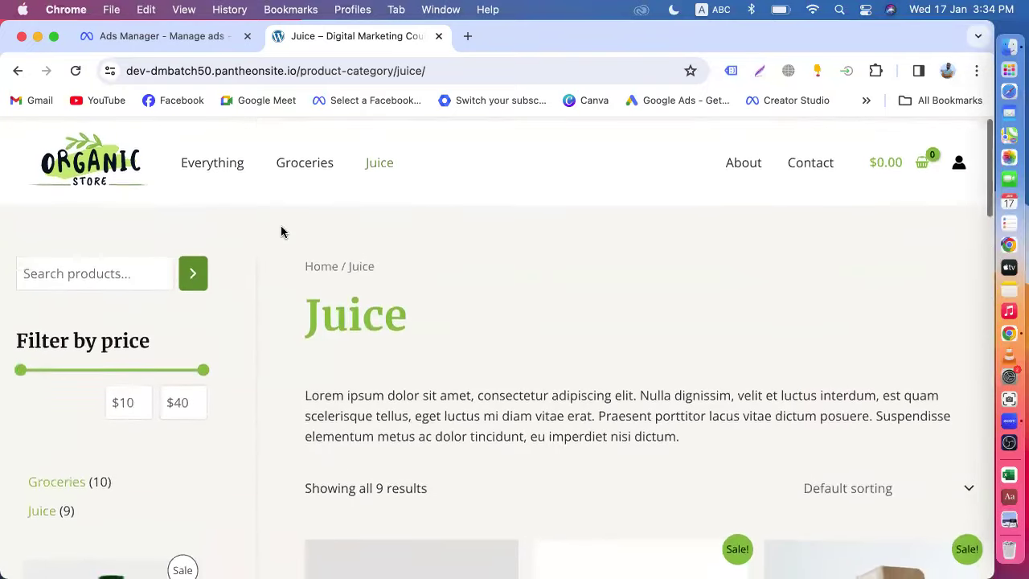
- Open the Groceries category and scroll through its 10-product grid
{"action": "left_click", "coordinate": [299, 163]}
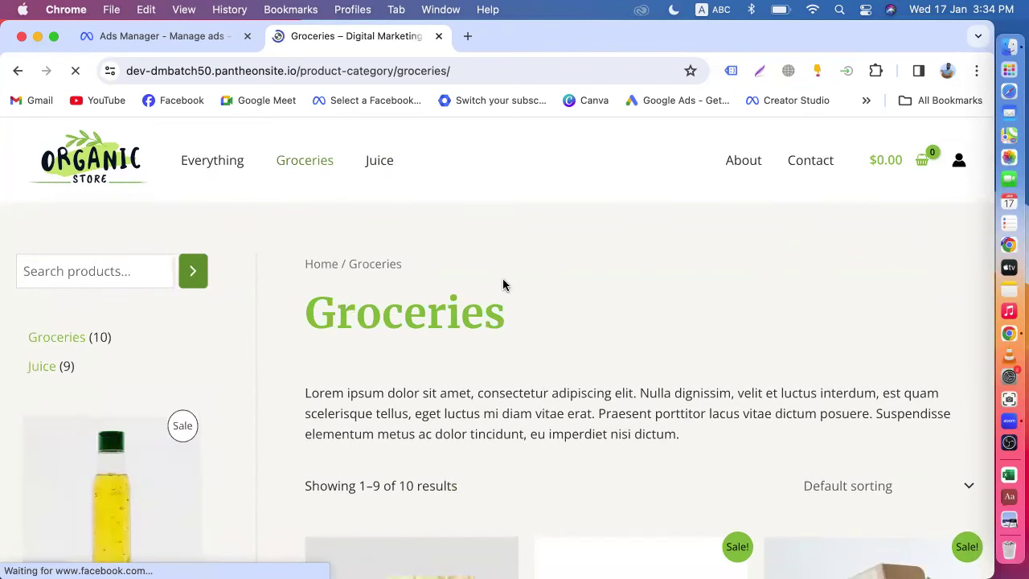
{"action": "scroll", "coordinate": [503, 285], "scroll_direction": "down", "scroll_amount": 5}
{"action": "scroll", "coordinate": [514, 273], "scroll_direction": "down", "scroll_amount": 3}
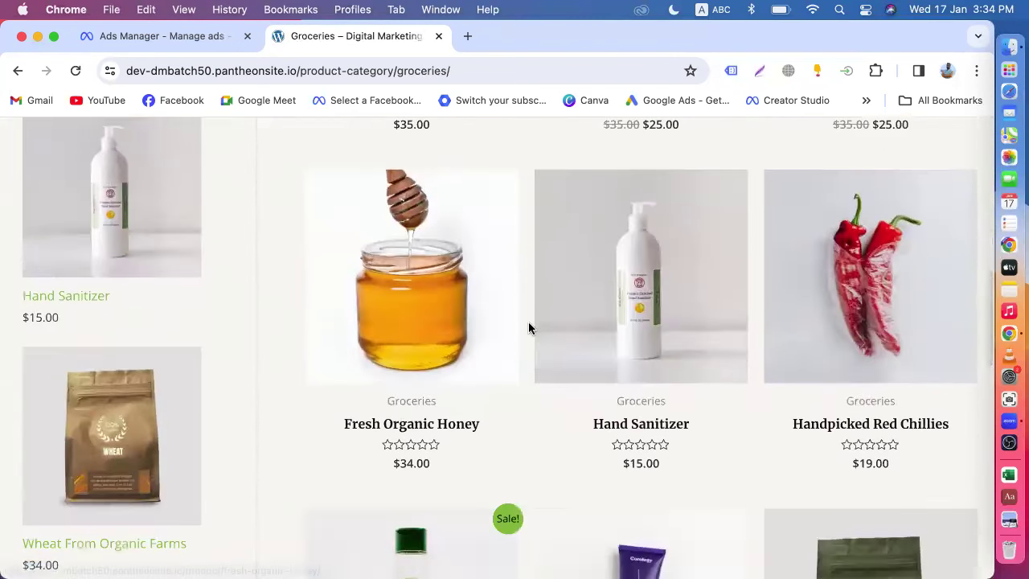
{"action": "scroll", "coordinate": [528, 321], "scroll_direction": "down", "scroll_amount": 4}
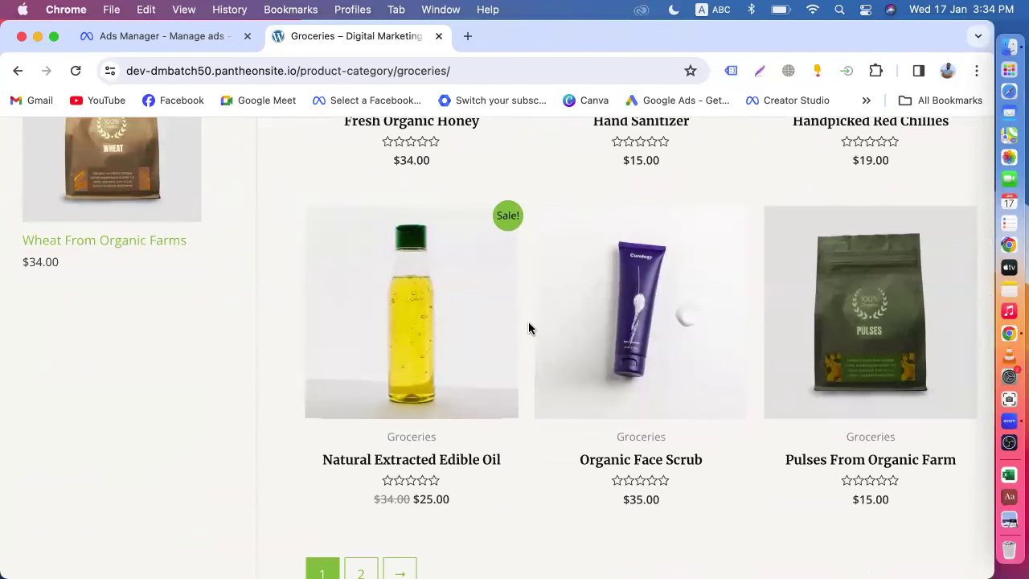
{"action": "scroll", "coordinate": [528, 325], "scroll_direction": "down", "scroll_amount": 3}
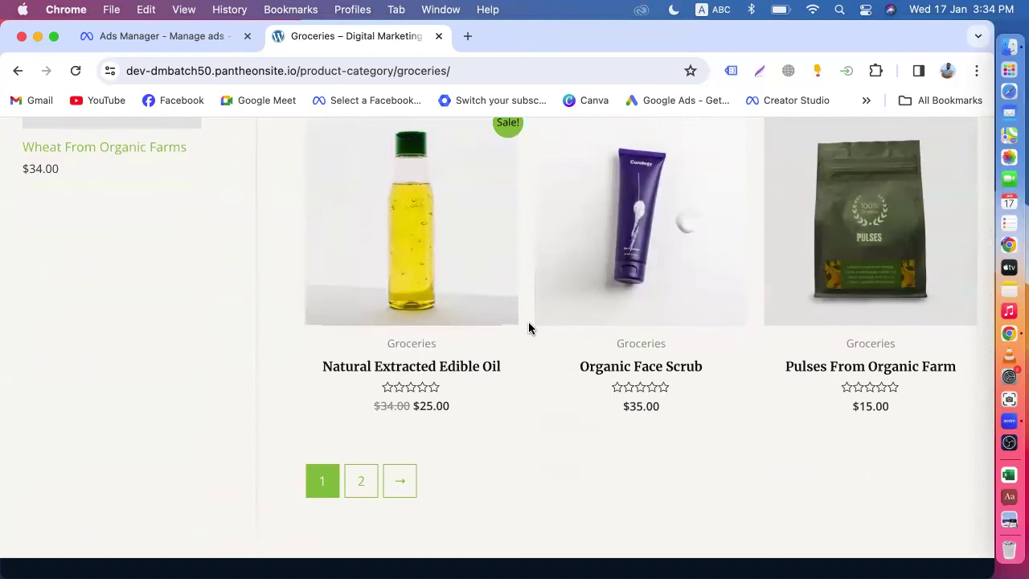
{"action": "scroll", "coordinate": [528, 327], "scroll_direction": "up", "scroll_amount": 1}
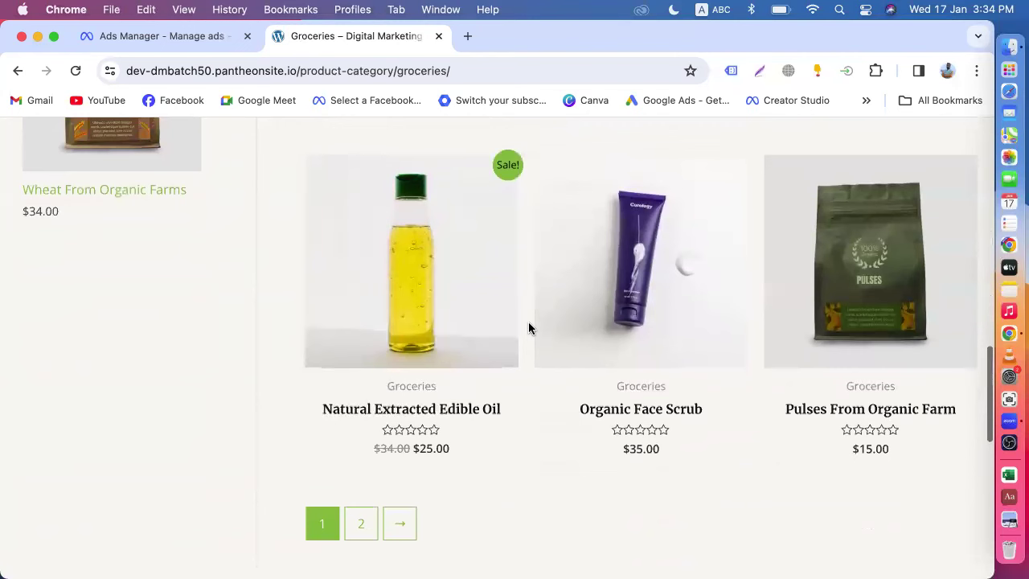
{"action": "scroll", "coordinate": [528, 327], "scroll_direction": "up", "scroll_amount": 10}
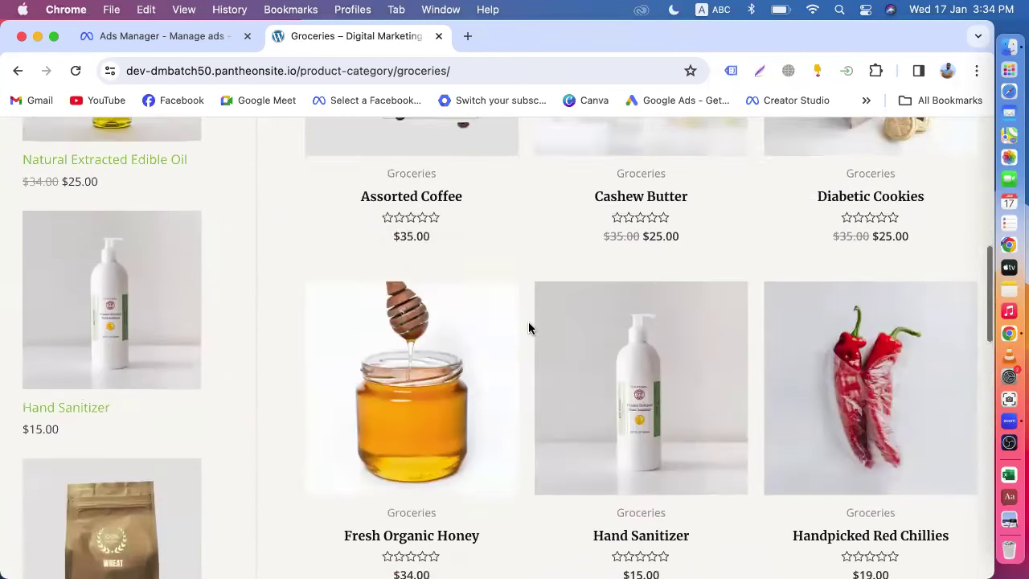
{"action": "scroll", "coordinate": [528, 328], "scroll_direction": "down", "scroll_amount": 5}
{"action": "scroll", "coordinate": [528, 327], "scroll_direction": "down", "scroll_amount": 1}
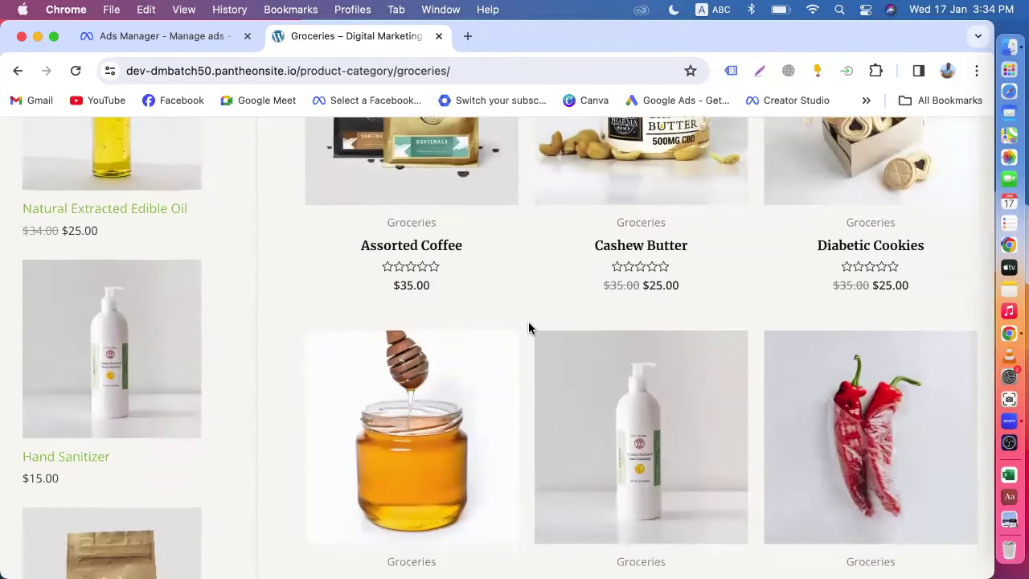
{"action": "scroll", "coordinate": [528, 327], "scroll_direction": "up", "scroll_amount": 5}
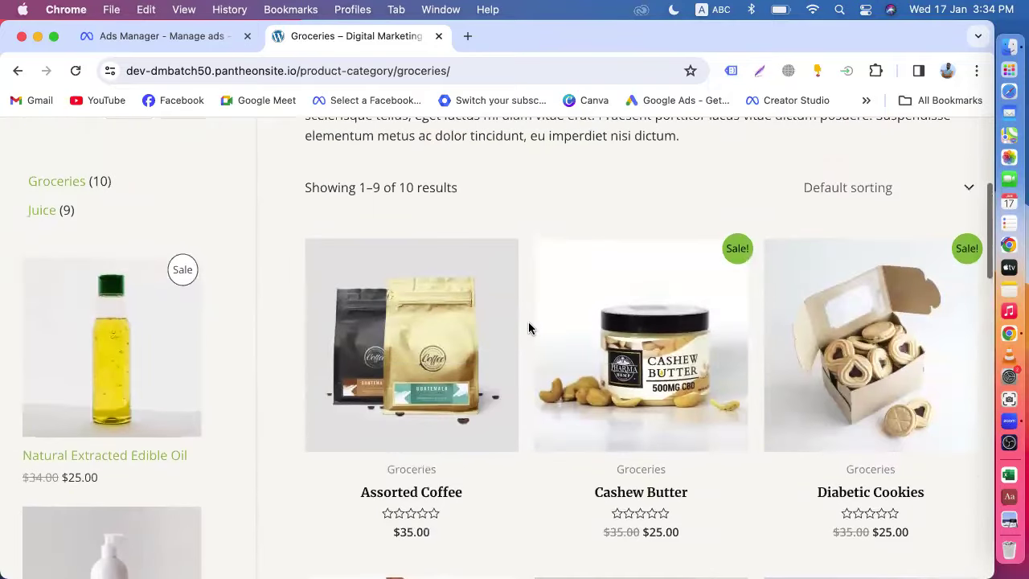
{"action": "scroll", "coordinate": [528, 327], "scroll_direction": "up", "scroll_amount": 6}
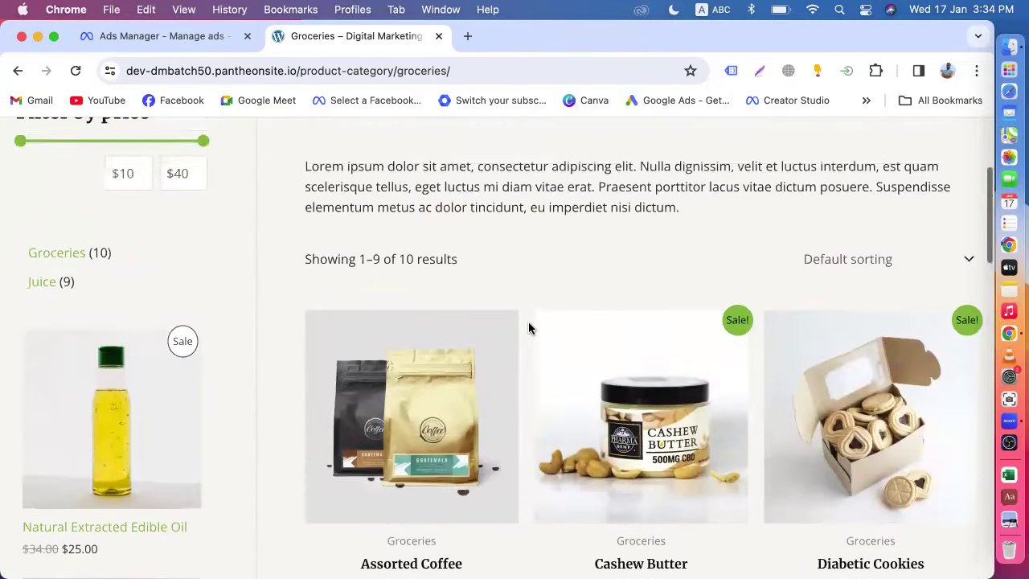
{"action": "scroll", "coordinate": [528, 327], "scroll_direction": "down", "scroll_amount": 8}
{"action": "scroll", "coordinate": [528, 328], "scroll_direction": "down", "scroll_amount": 5}
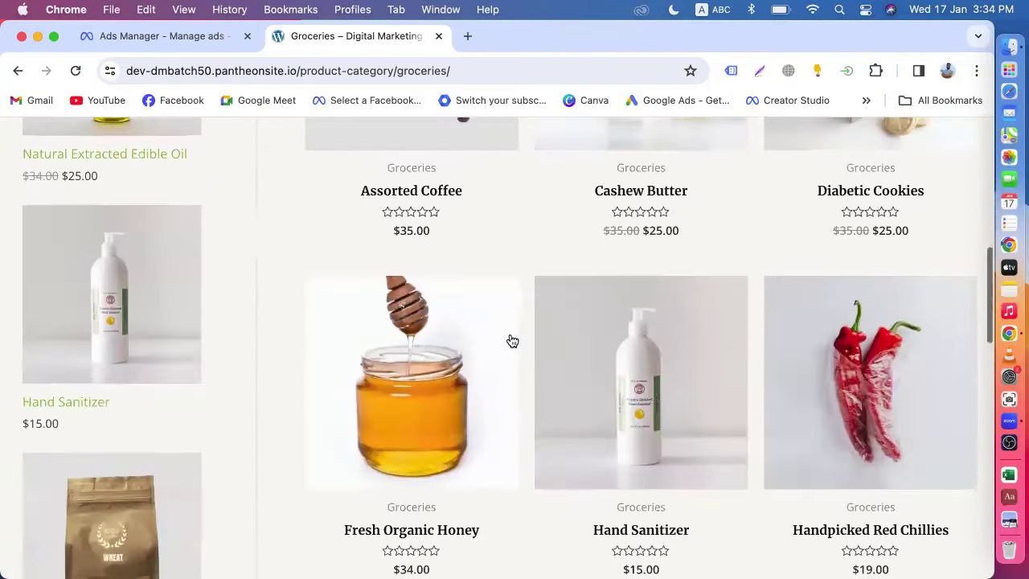
{"action": "scroll", "coordinate": [504, 355], "scroll_direction": "down", "scroll_amount": 7}
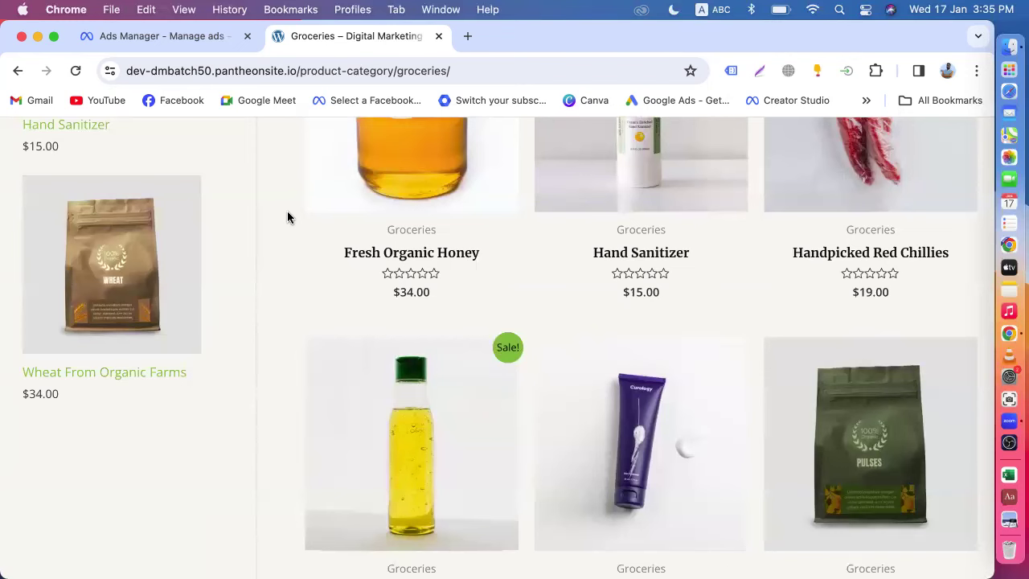
- Compare the Sales objective dialog with the store's Groceries page
{"action": "left_click", "coordinate": [152, 46]}
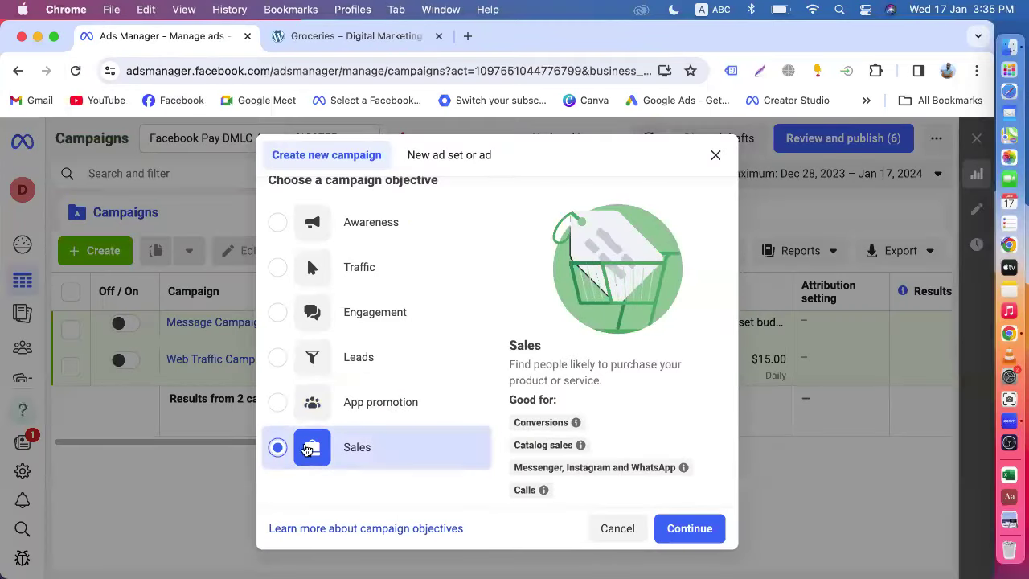
{"action": "left_click", "coordinate": [319, 47]}
{"action": "left_click", "coordinate": [146, 38]}
- View the Fresh Organic Honey product page, then continue with Sales as the objective
{"action": "left_click", "coordinate": [341, 37]}
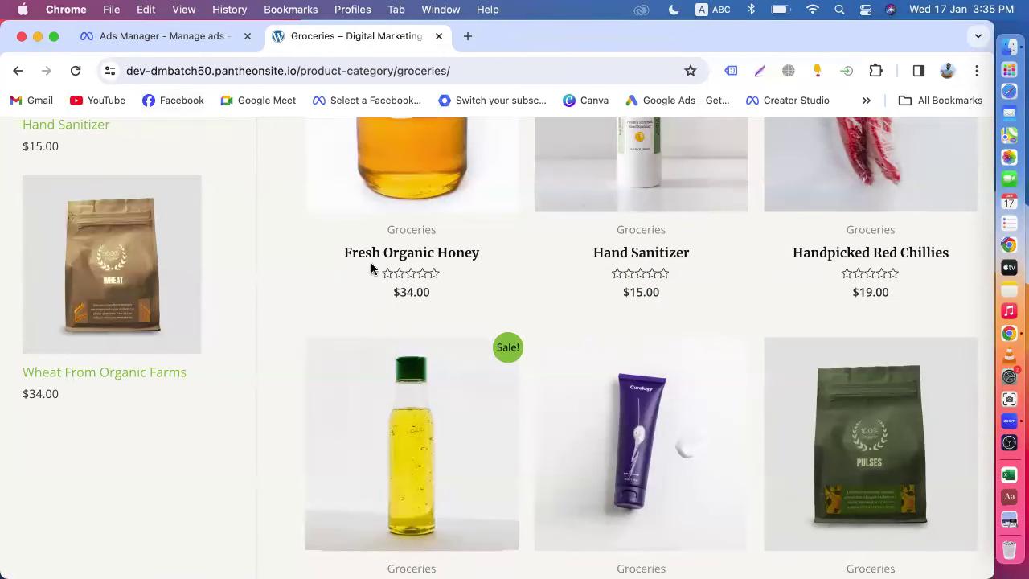
{"action": "left_click", "coordinate": [458, 257]}
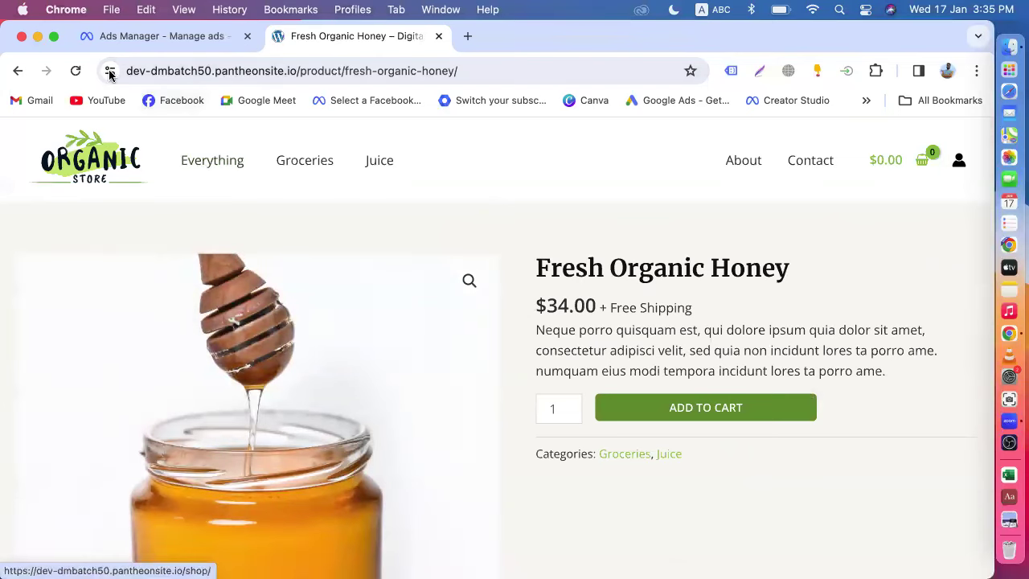
{"action": "left_click", "coordinate": [131, 37]}
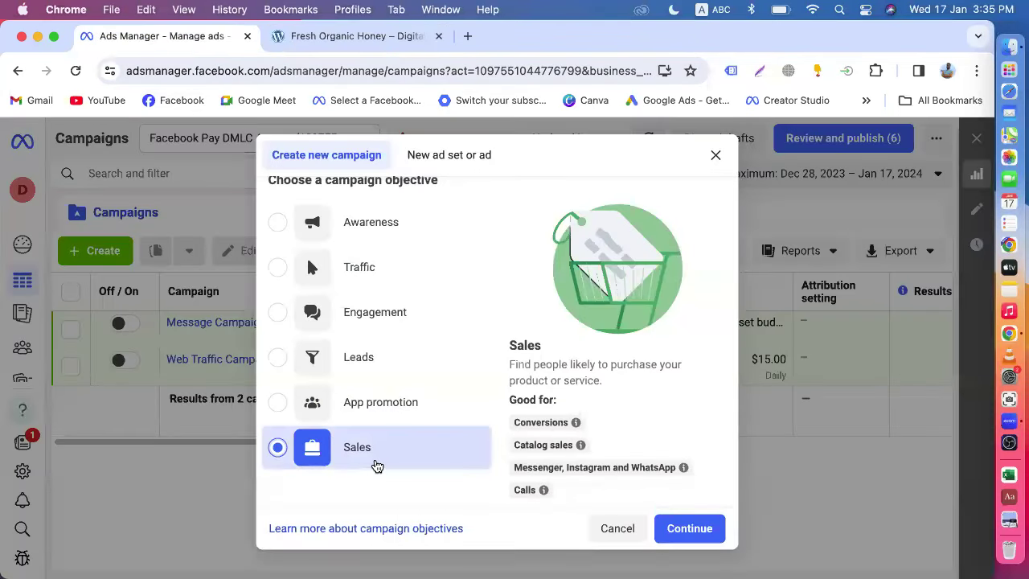
{"action": "left_click", "coordinate": [688, 528]}
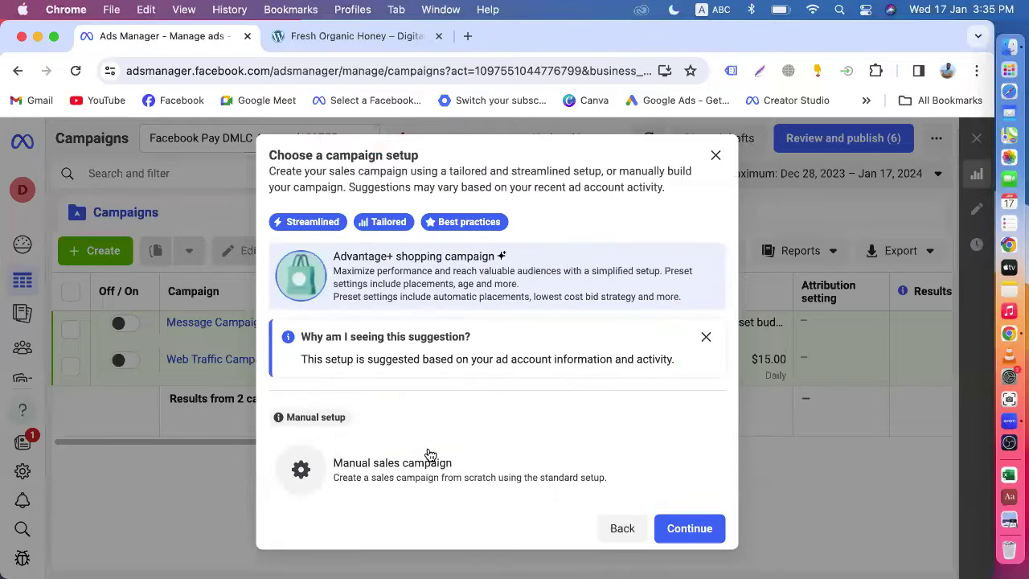
- Choose the manual sales campaign setup and create the campaign
{"action": "left_click", "coordinate": [419, 480]}
{"action": "left_click", "coordinate": [681, 527]}
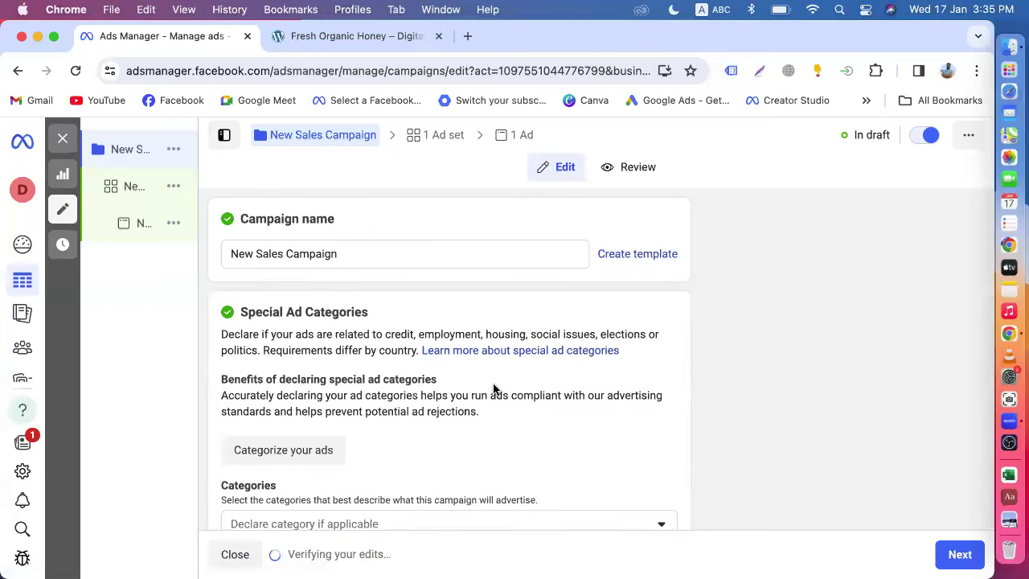
{"action": "scroll", "coordinate": [494, 386], "scroll_direction": "down", "scroll_amount": 3}
{"action": "scroll", "coordinate": [318, 250], "scroll_direction": "up", "scroll_amount": 3}
- Delete 'New' from the campaign name so it reads Sales Campaign
{"action": "double_click", "coordinate": [252, 253]}
{"action": "key", "text": "BackSpace"}
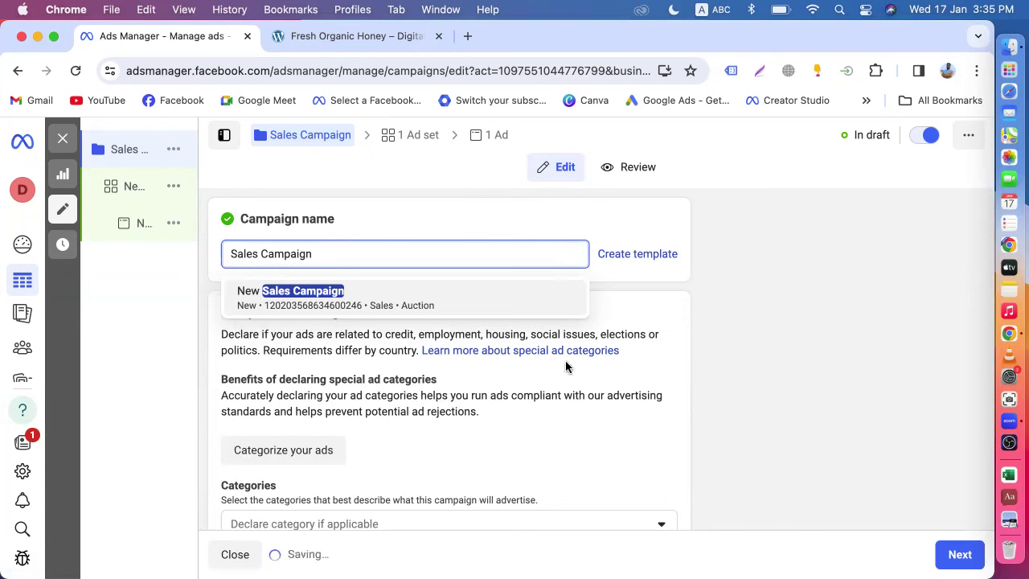
{"action": "left_click", "coordinate": [729, 330]}
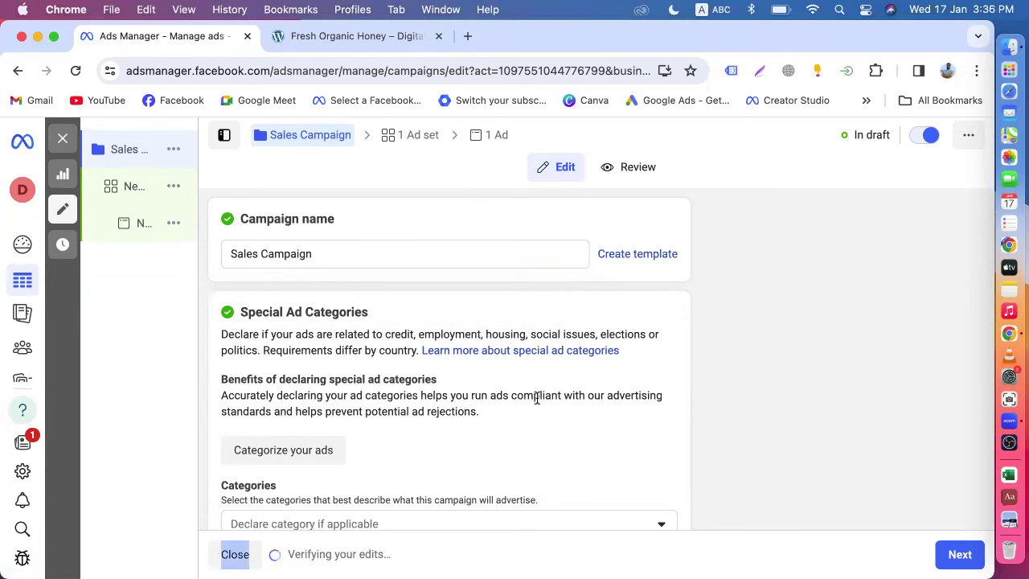
{"action": "scroll", "coordinate": [537, 398], "scroll_direction": "down", "scroll_amount": 3}
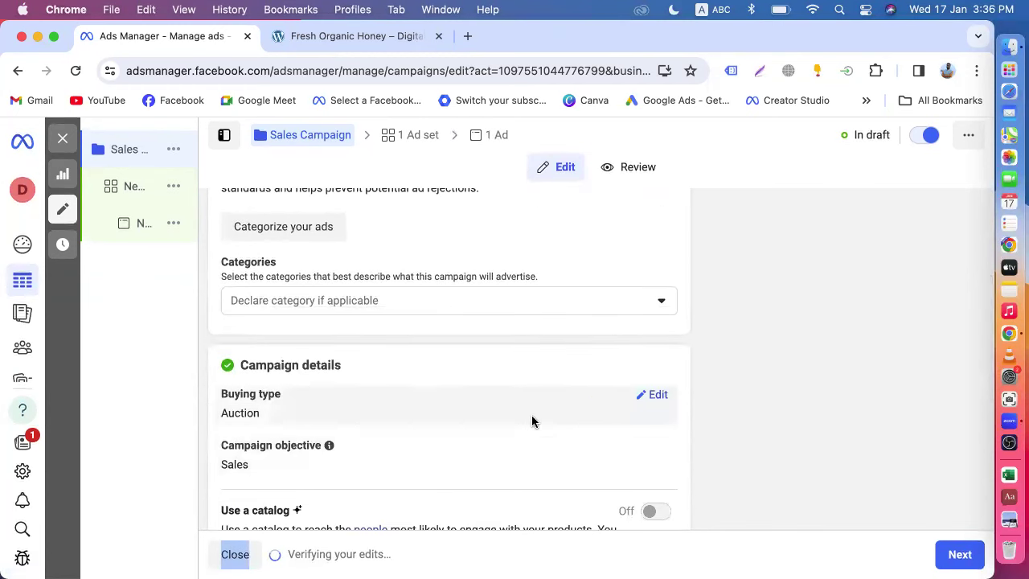
{"action": "scroll", "coordinate": [531, 415], "scroll_direction": "down", "scroll_amount": 3}
{"action": "scroll", "coordinate": [450, 411], "scroll_direction": "down", "scroll_amount": 4}
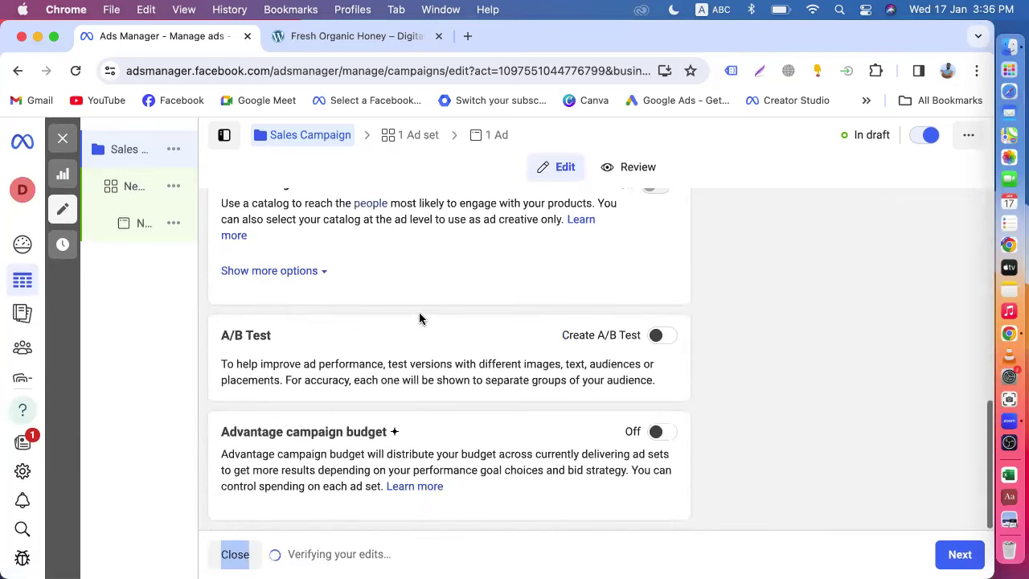
{"action": "scroll", "coordinate": [424, 356], "scroll_direction": "up", "scroll_amount": 5}
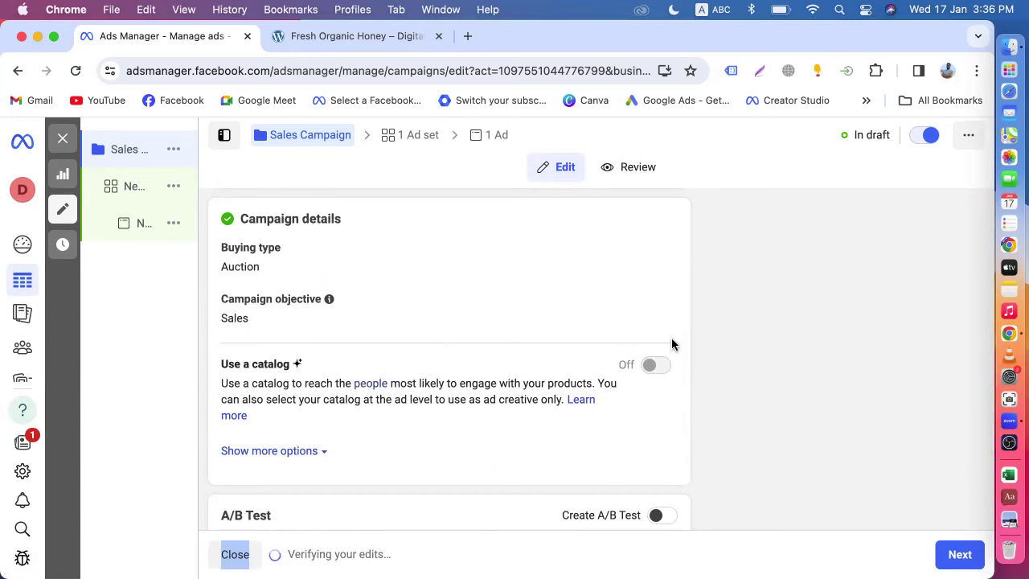
{"action": "scroll", "coordinate": [707, 355], "scroll_direction": "down", "scroll_amount": 5}
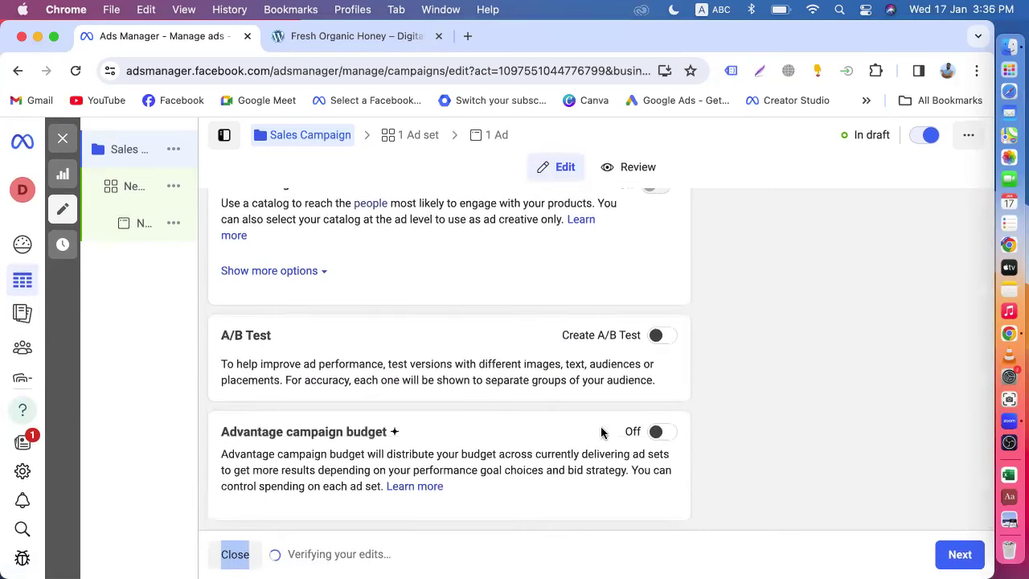
{"action": "left_click", "coordinate": [659, 432]}
{"action": "scroll", "coordinate": [660, 442], "scroll_direction": "down", "scroll_amount": 4}
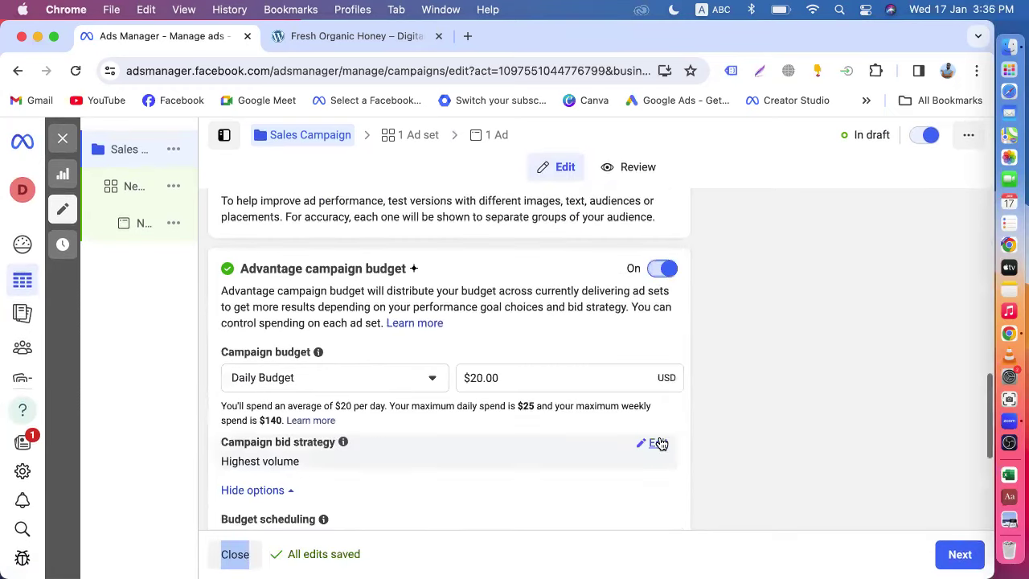
{"action": "left_click", "coordinate": [480, 377]}
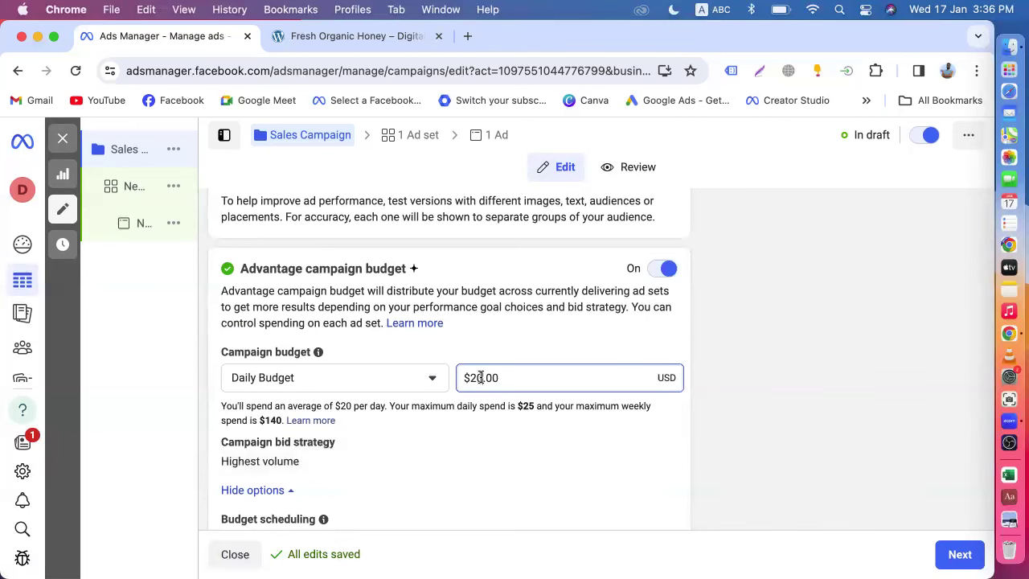
{"action": "key", "text": "BackSpace"}
{"action": "type", "text": "1"}
{"action": "type", "text": "0"}
{"action": "left_click", "coordinate": [722, 418]}
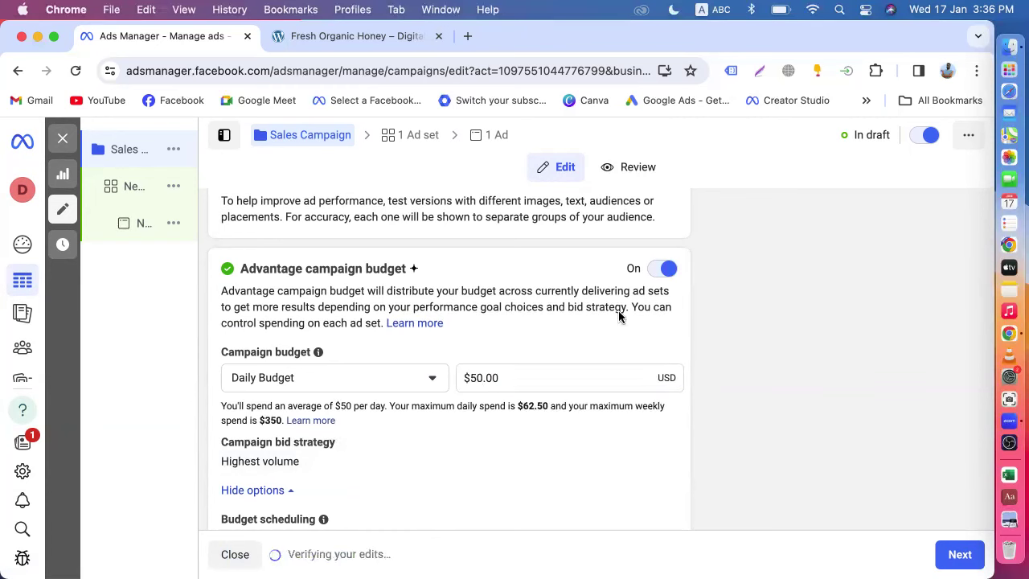
{"action": "left_click", "coordinate": [655, 275]}
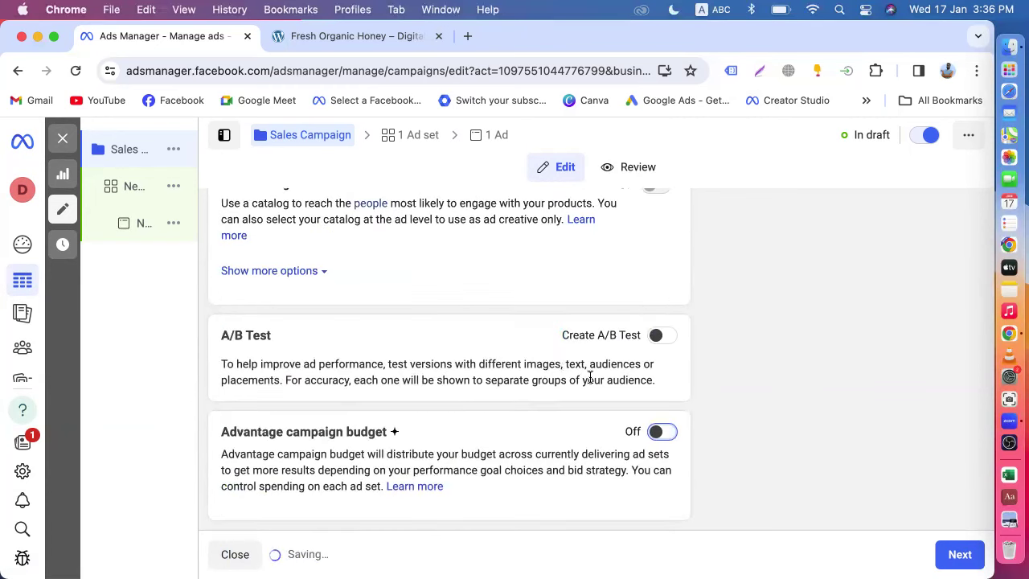
{"action": "left_click", "coordinate": [129, 191]}
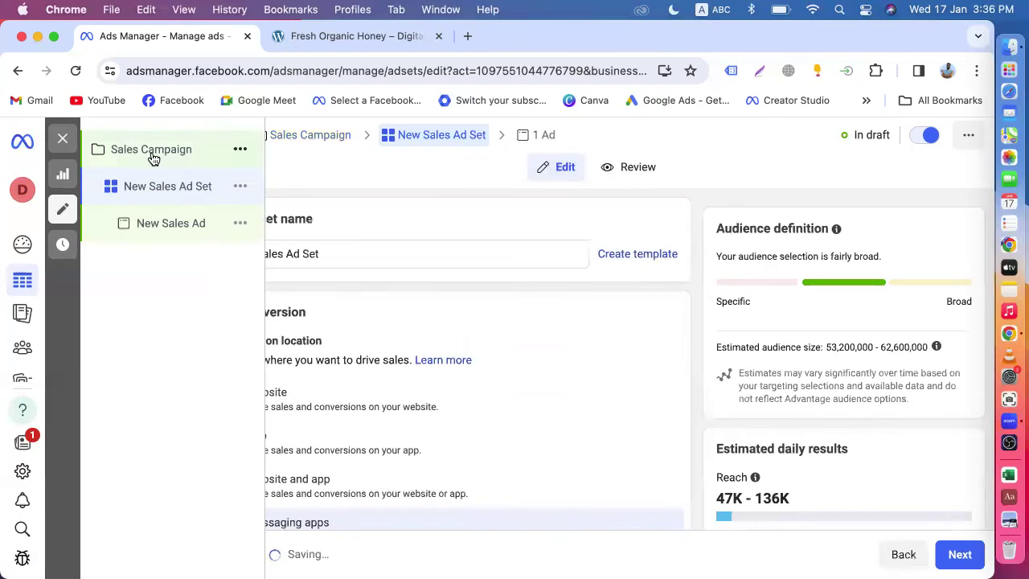
- Review the Sales Campaign settings, then open New Sales Ad Set for editing
{"action": "left_click", "coordinate": [151, 153]}
{"action": "scroll", "coordinate": [366, 304], "scroll_direction": "down", "scroll_amount": 5}
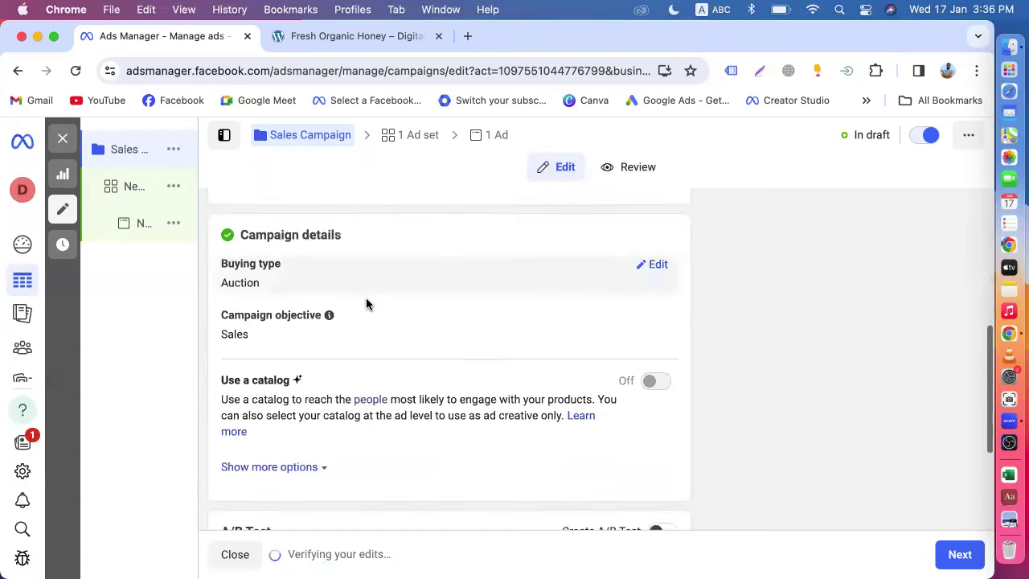
{"action": "scroll", "coordinate": [365, 304], "scroll_direction": "down", "scroll_amount": 3}
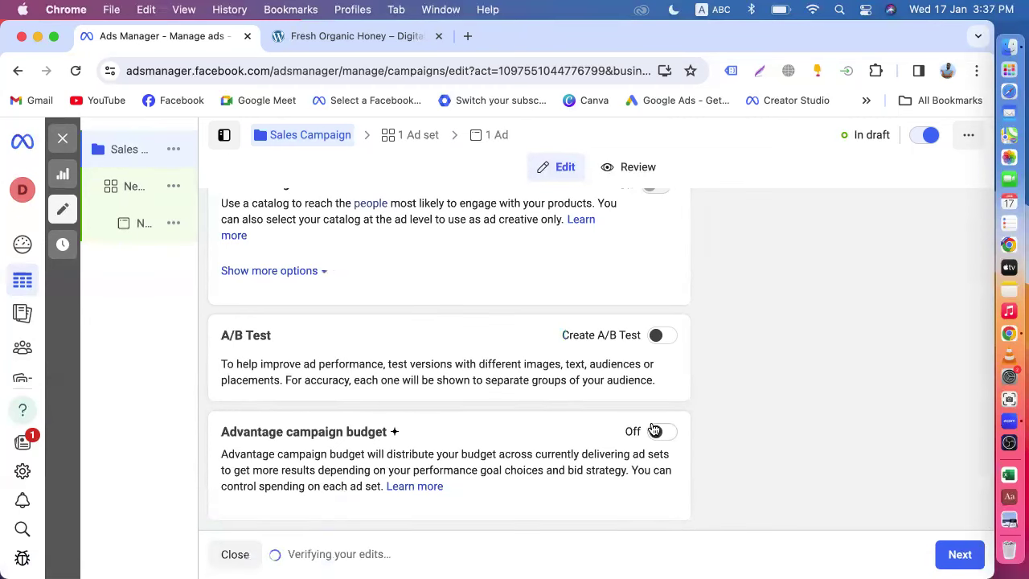
{"action": "scroll", "coordinate": [550, 426], "scroll_direction": "up", "scroll_amount": 2}
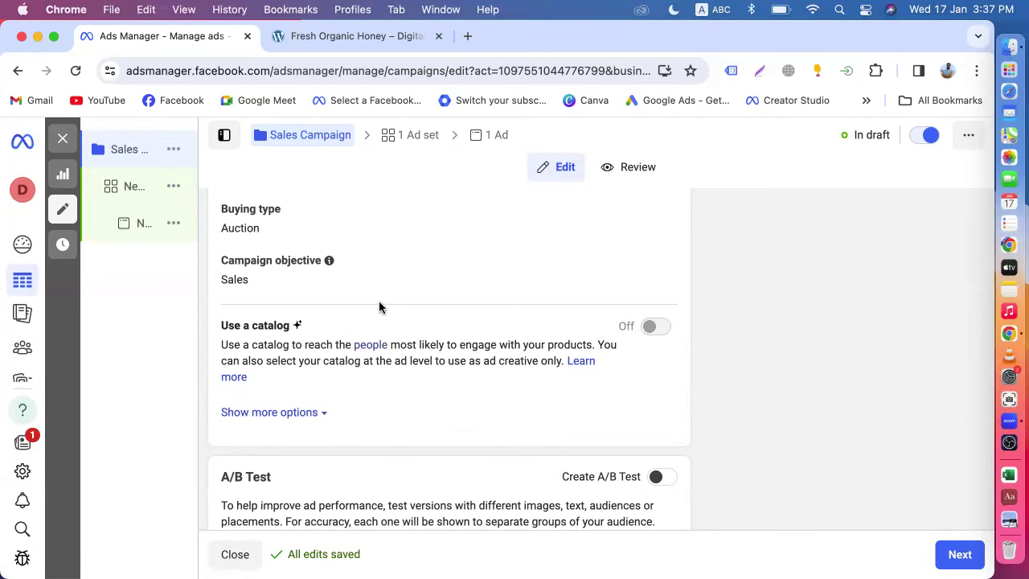
{"action": "scroll", "coordinate": [666, 445], "scroll_direction": "up", "scroll_amount": 2}
{"action": "mouse_move", "coordinate": [165, 296]}
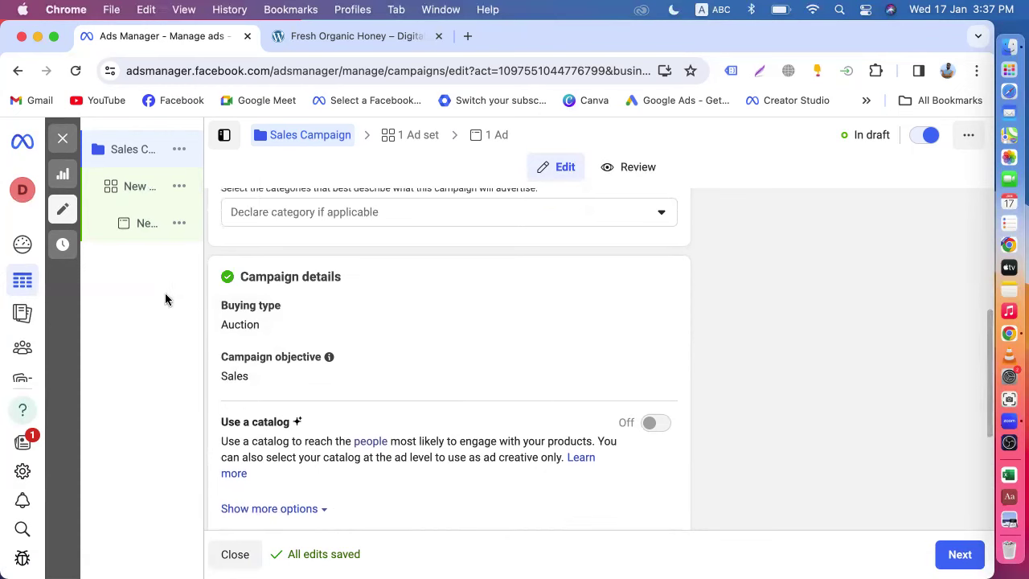
{"action": "left_click", "coordinate": [131, 198]}
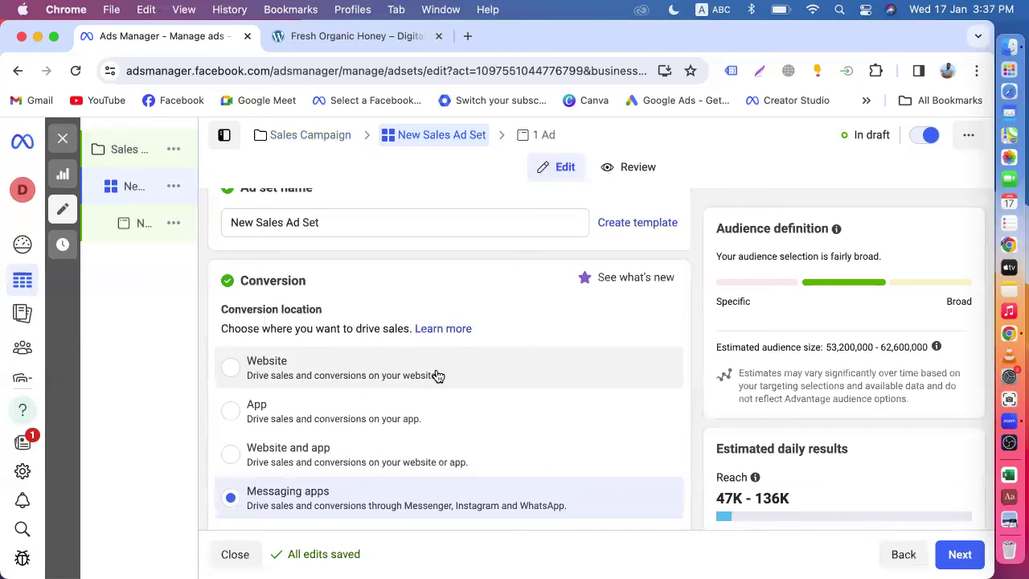
{"action": "left_click", "coordinate": [239, 360]}
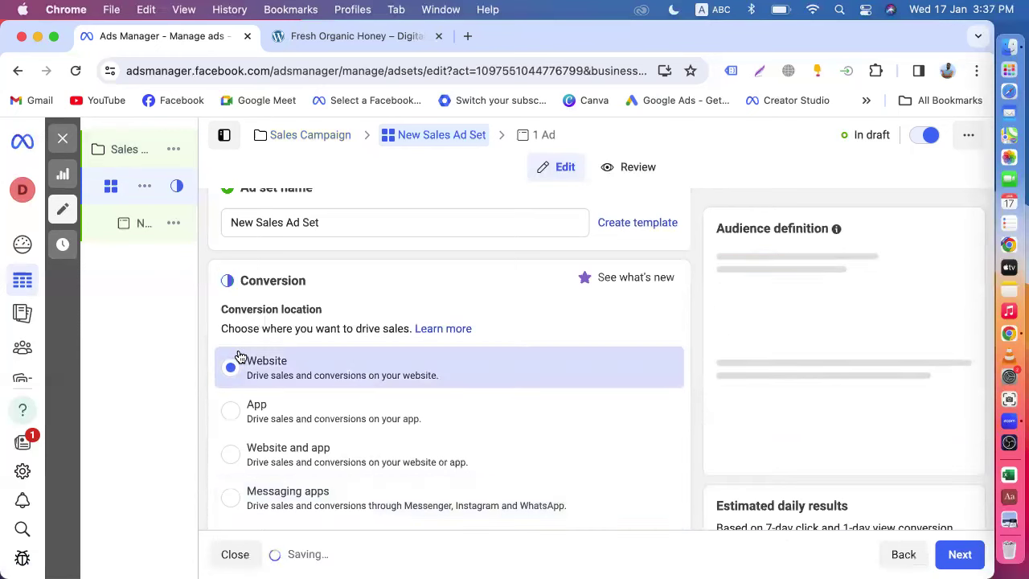
{"action": "scroll", "coordinate": [431, 312], "scroll_direction": "down", "scroll_amount": 5}
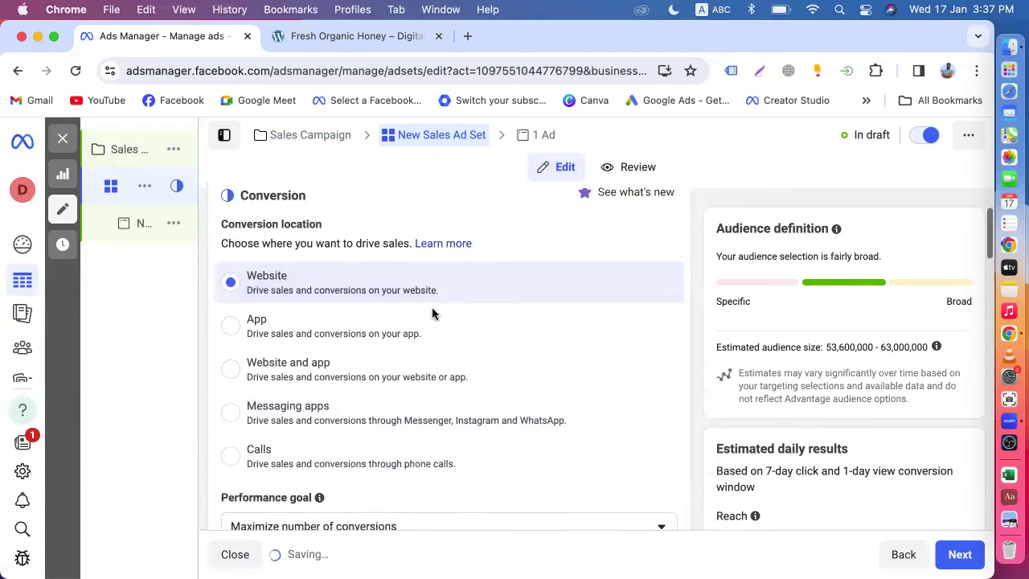
{"action": "scroll", "coordinate": [432, 313], "scroll_direction": "down", "scroll_amount": 10}
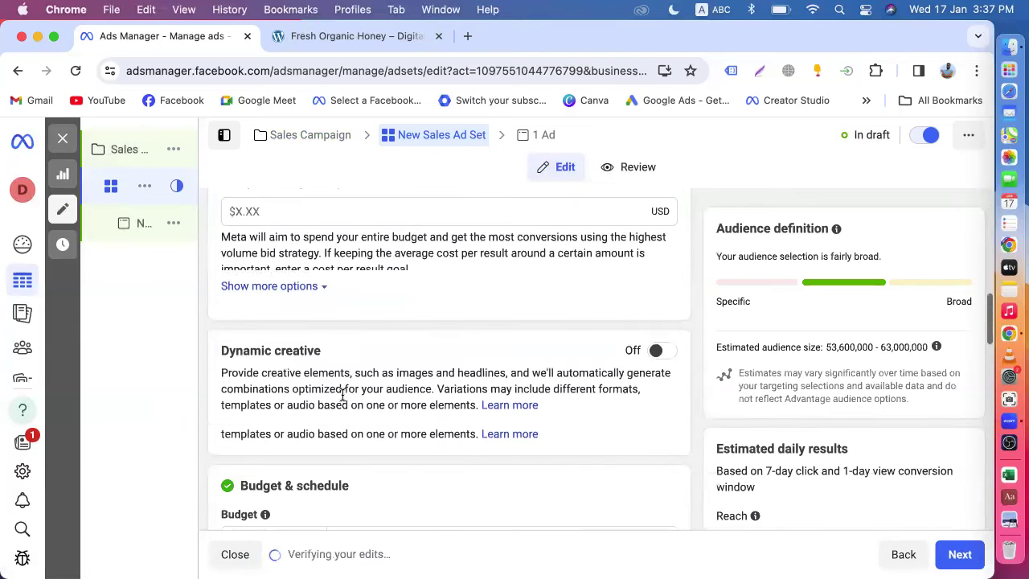
{"action": "scroll", "coordinate": [342, 394], "scroll_direction": "down", "scroll_amount": 5}
{"action": "left_click", "coordinate": [354, 323]}
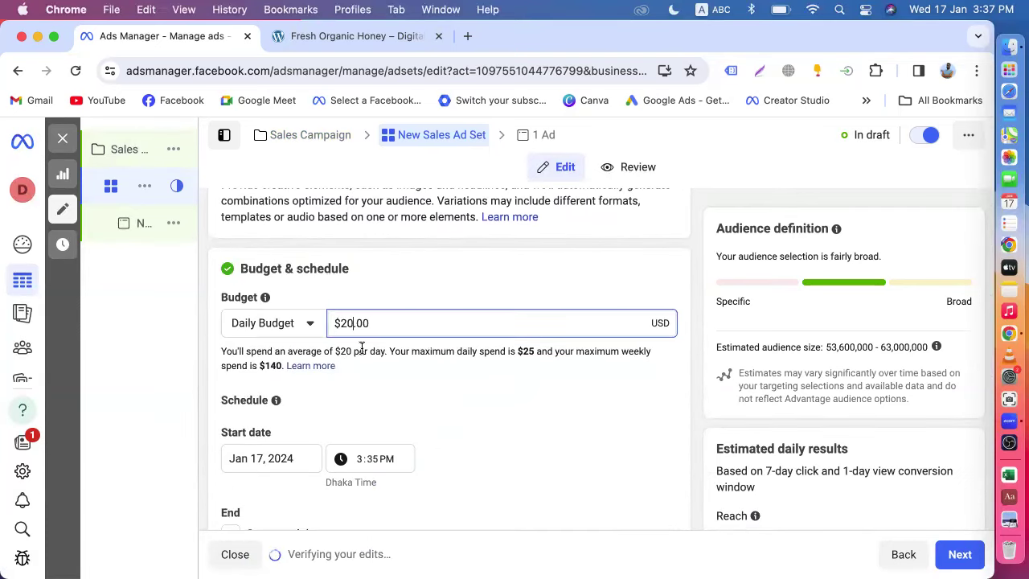
{"action": "left_click", "coordinate": [703, 394]}
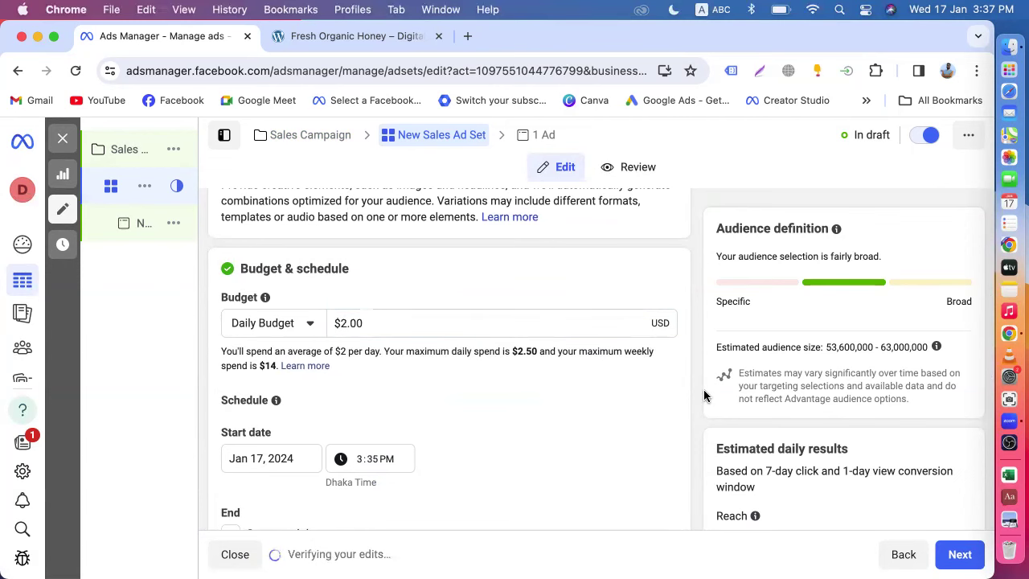
{"action": "scroll", "coordinate": [704, 394], "scroll_direction": "down", "scroll_amount": 9}
{"action": "scroll", "coordinate": [703, 389], "scroll_direction": "down", "scroll_amount": 10}
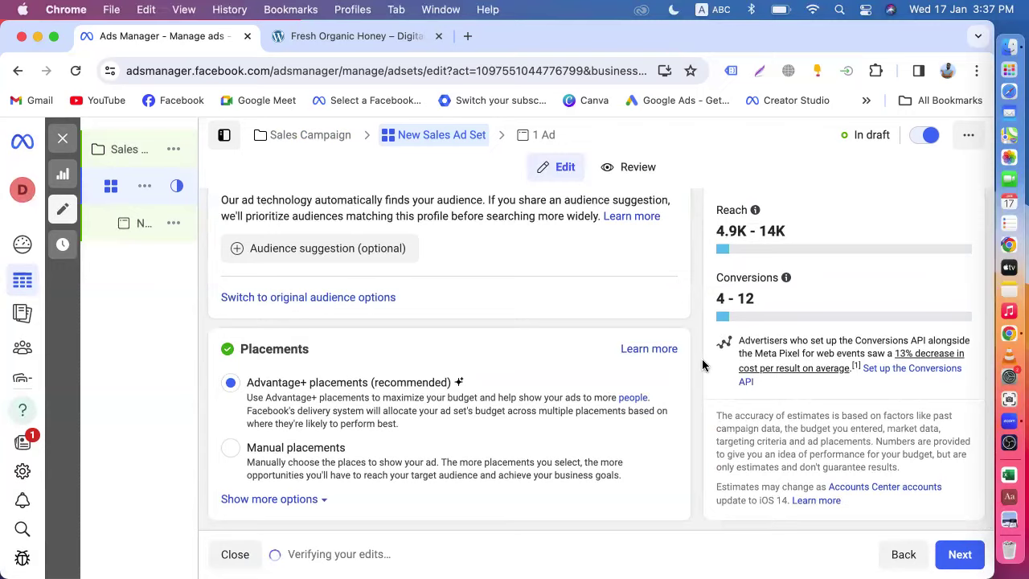
{"action": "scroll", "coordinate": [703, 363], "scroll_direction": "up", "scroll_amount": 10}
{"action": "scroll", "coordinate": [490, 405], "scroll_direction": "up", "scroll_amount": 5}
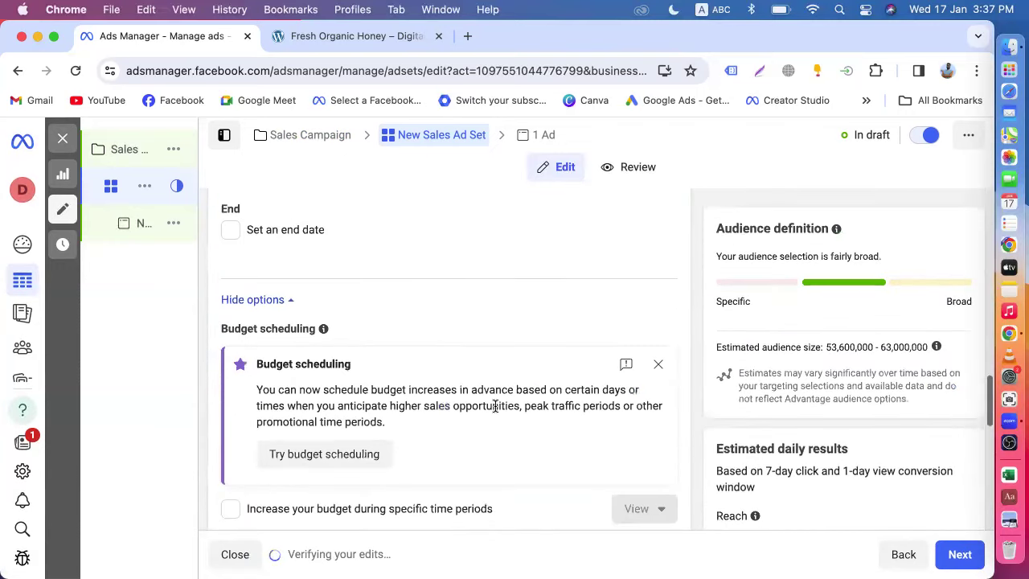
{"action": "left_click", "coordinate": [344, 256]}
{"action": "key", "text": "BackSpace"}
{"action": "type", "text": "1"}
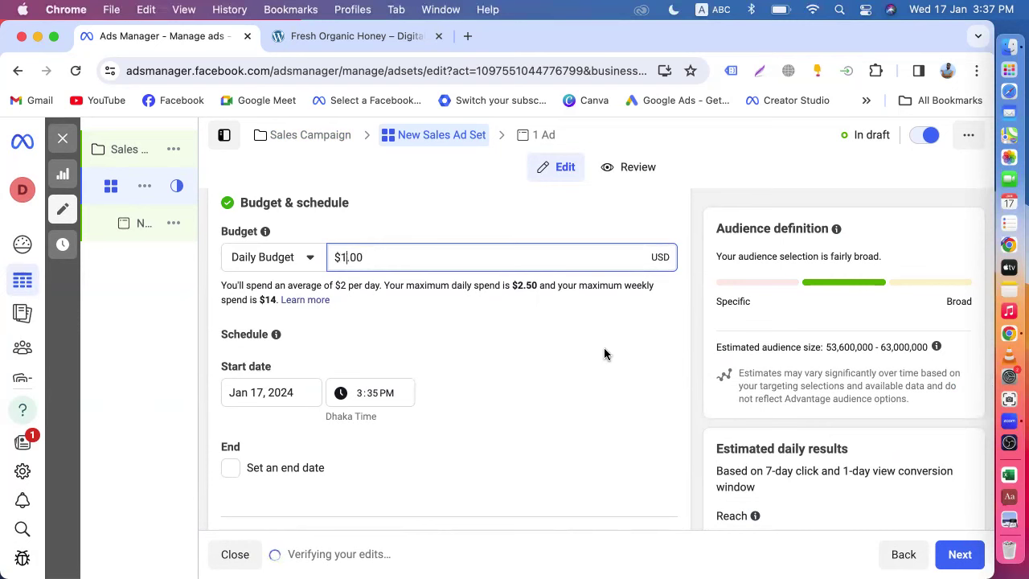
{"action": "scroll", "coordinate": [687, 392], "scroll_direction": "down", "scroll_amount": 10}
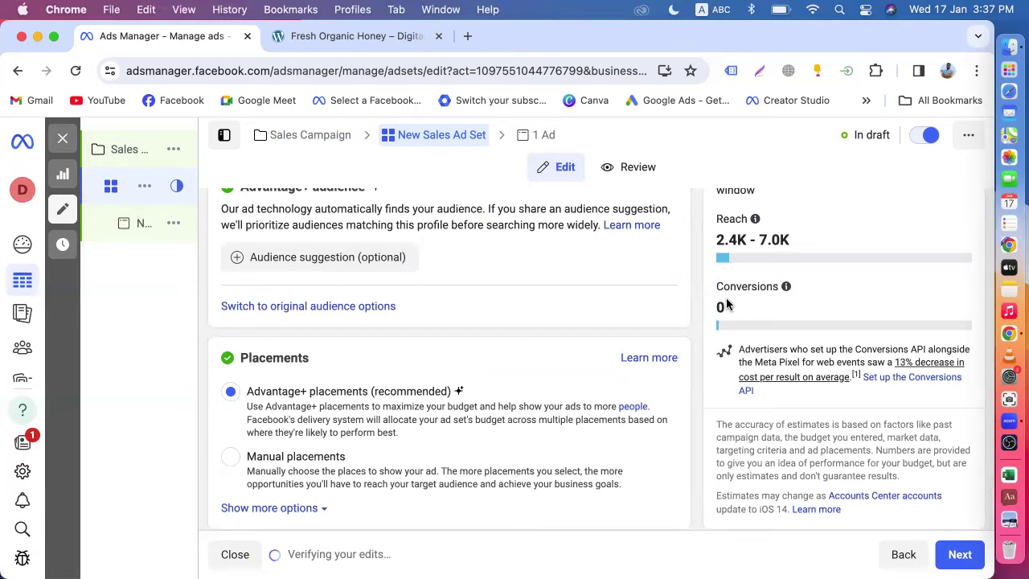
{"action": "scroll", "coordinate": [682, 335], "scroll_direction": "up", "scroll_amount": 10}
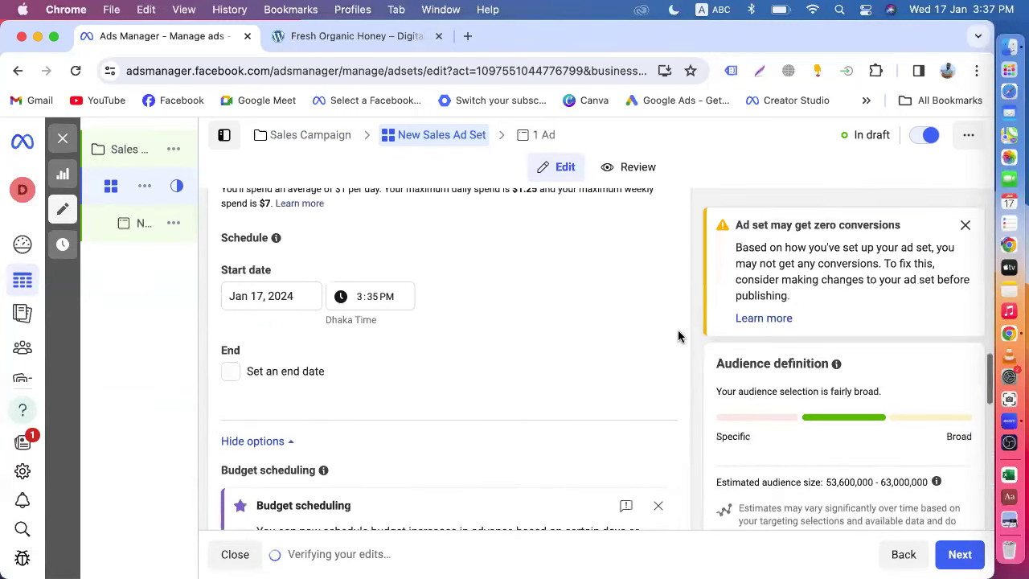
{"action": "scroll", "coordinate": [487, 344], "scroll_direction": "up", "scroll_amount": 5}
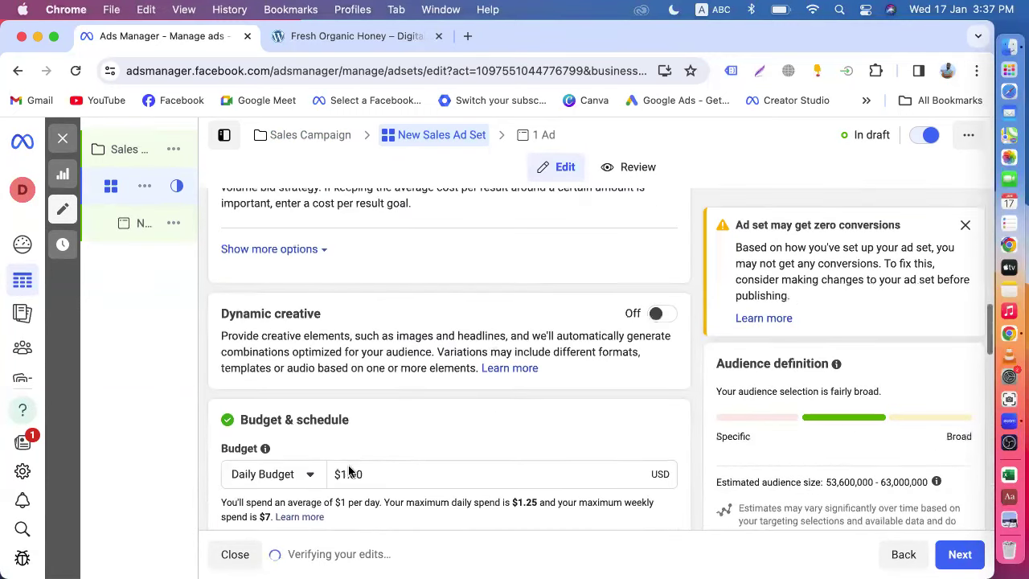
{"action": "left_click", "coordinate": [341, 473]}
{"action": "key", "text": "BackSpace"}
{"action": "type", "text": "10"}
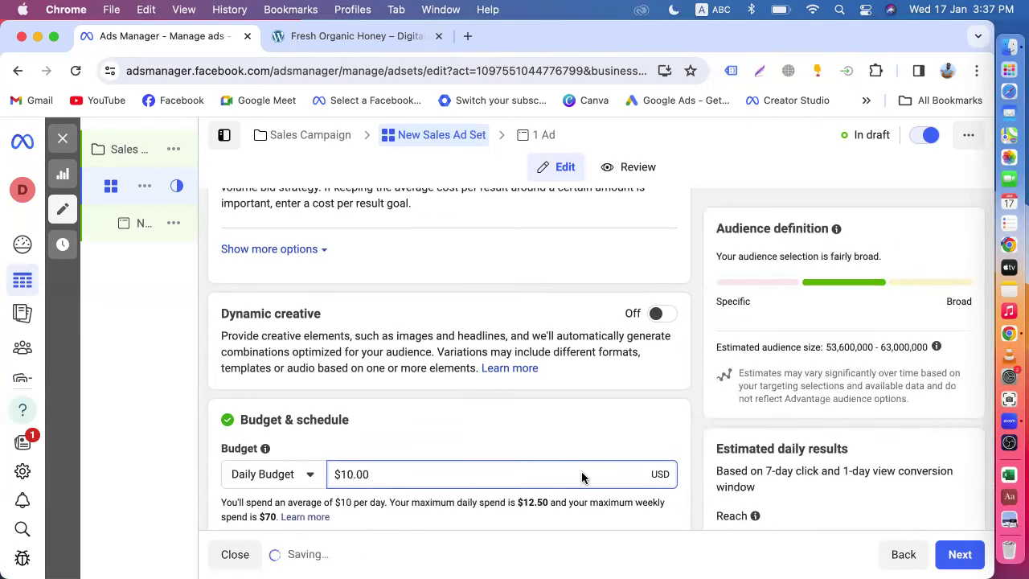
{"action": "scroll", "coordinate": [694, 463], "scroll_direction": "down", "scroll_amount": 10}
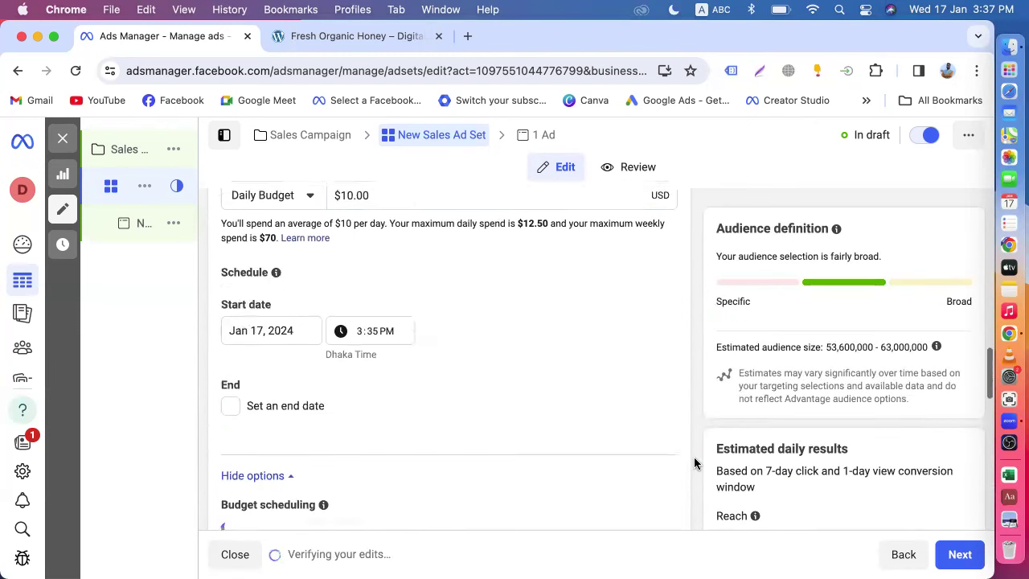
{"action": "scroll", "coordinate": [694, 463], "scroll_direction": "down", "scroll_amount": 1}
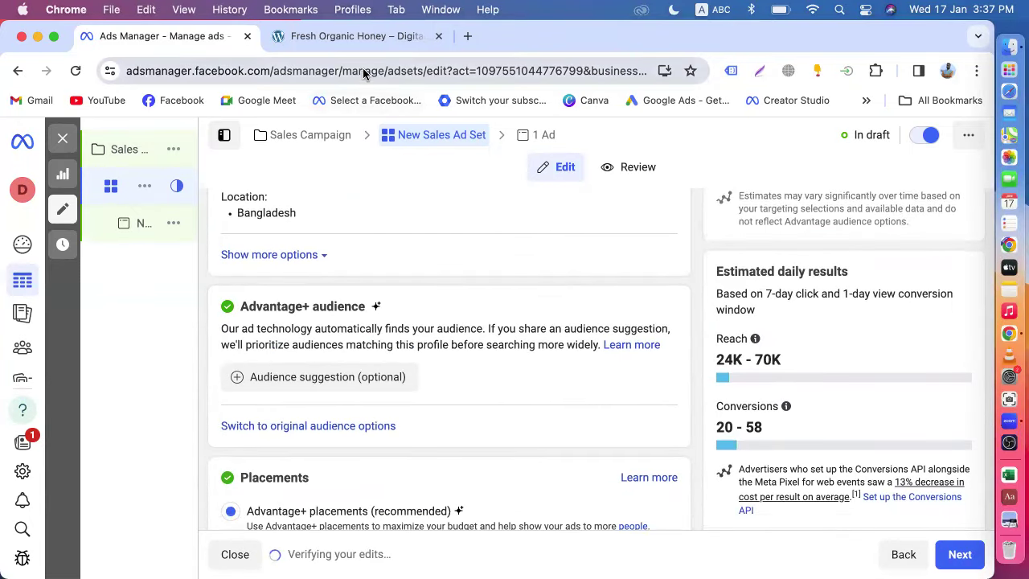
{"action": "left_click", "coordinate": [368, 36]}
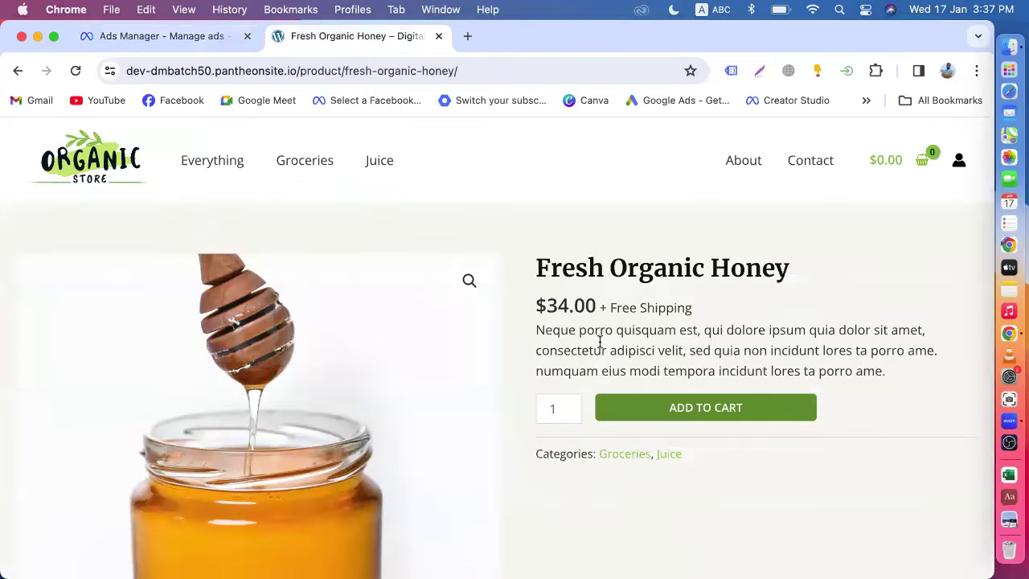
{"action": "left_click", "coordinate": [177, 37]}
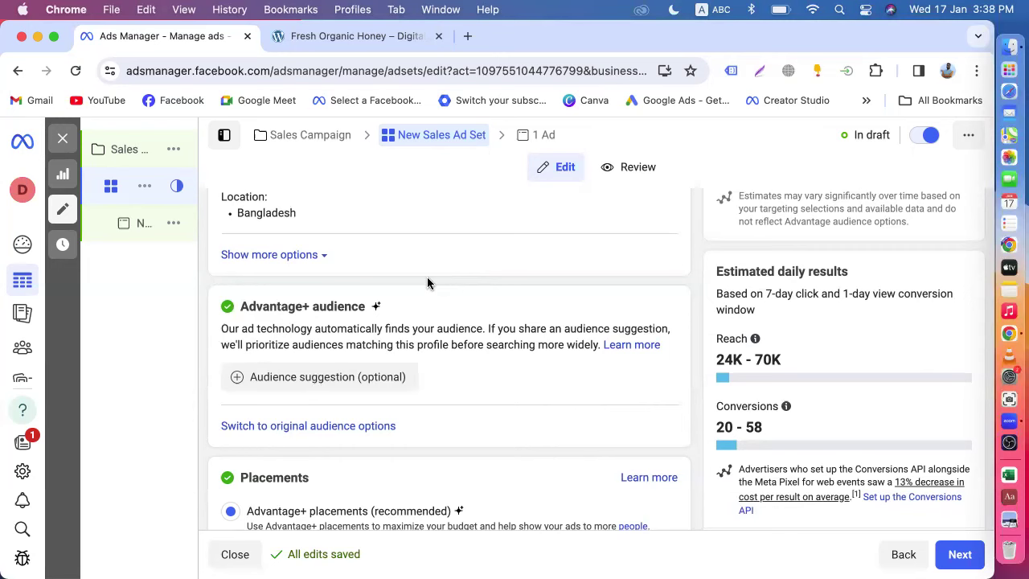
{"action": "left_click", "coordinate": [313, 36]}
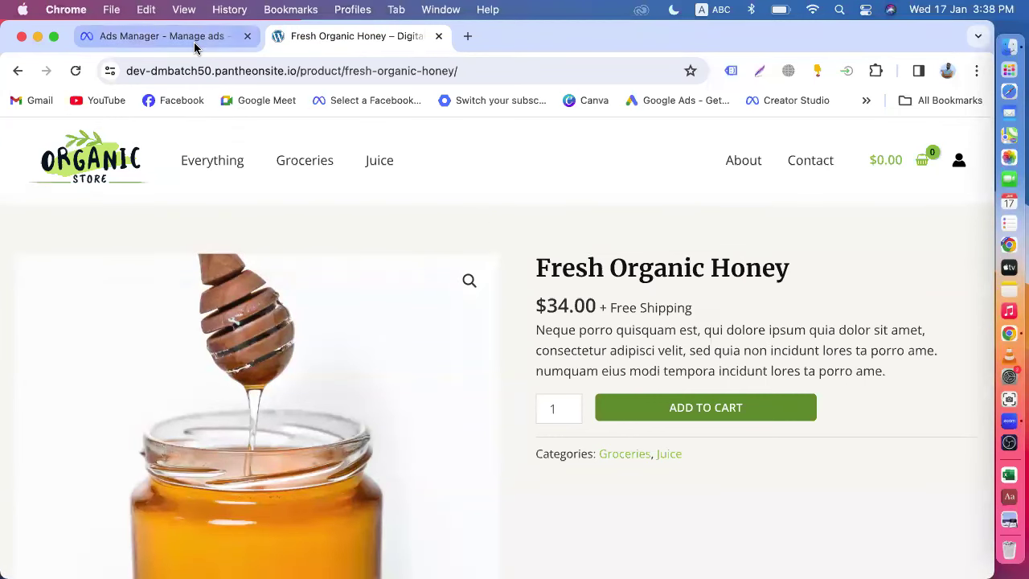
{"action": "left_click", "coordinate": [255, 41]}
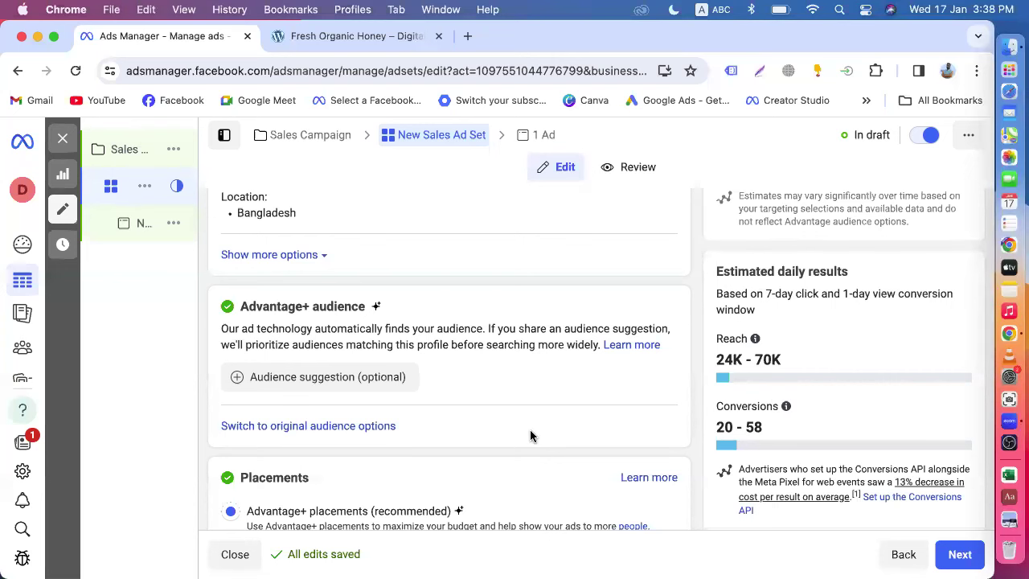
{"action": "scroll", "coordinate": [530, 435], "scroll_direction": "down", "scroll_amount": 3}
{"action": "scroll", "coordinate": [531, 429], "scroll_direction": "up", "scroll_amount": 8}
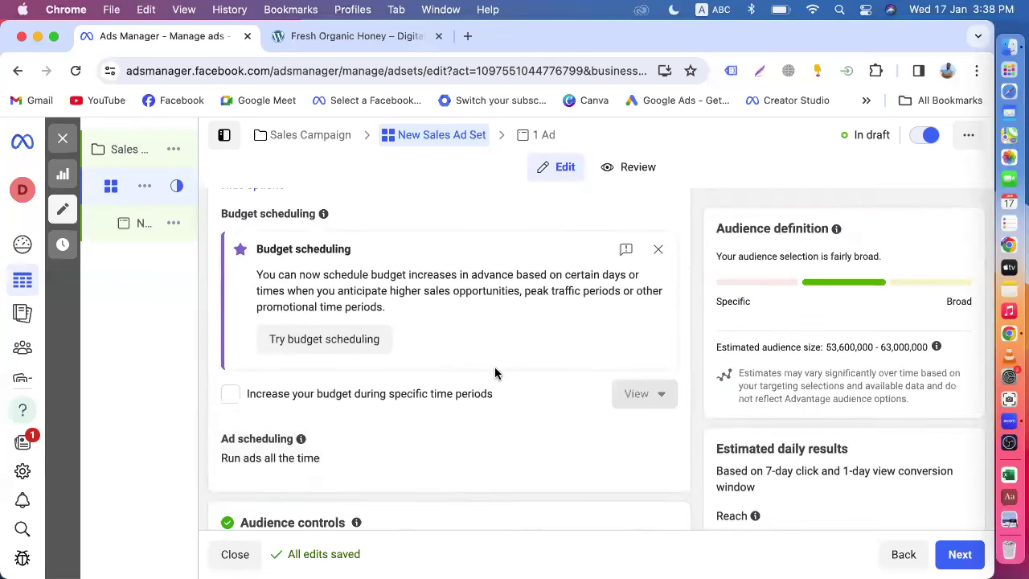
{"action": "scroll", "coordinate": [494, 372], "scroll_direction": "up", "scroll_amount": 6}
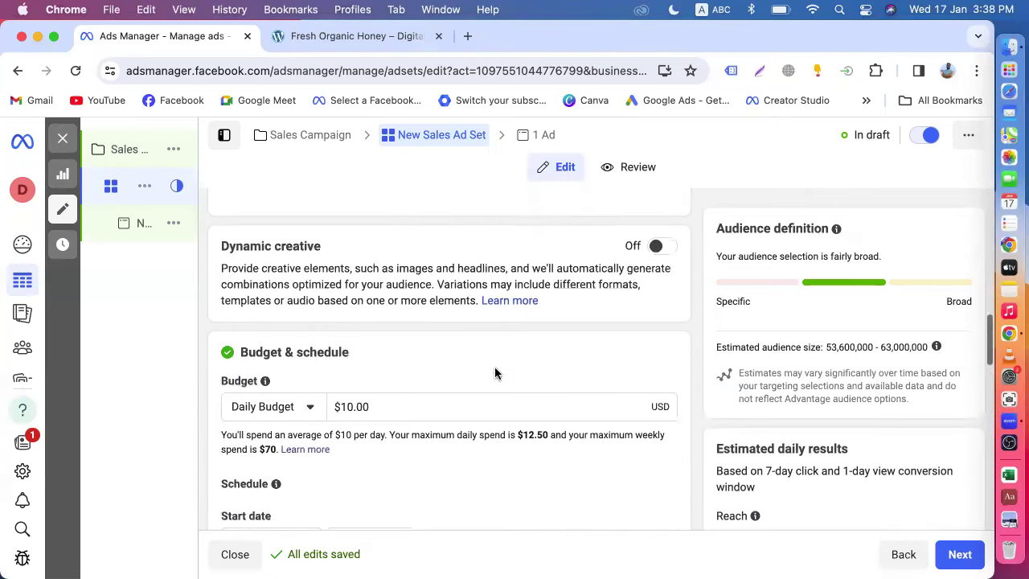
{"action": "scroll", "coordinate": [494, 372], "scroll_direction": "up", "scroll_amount": 1}
{"action": "scroll", "coordinate": [500, 397], "scroll_direction": "up", "scroll_amount": 10}
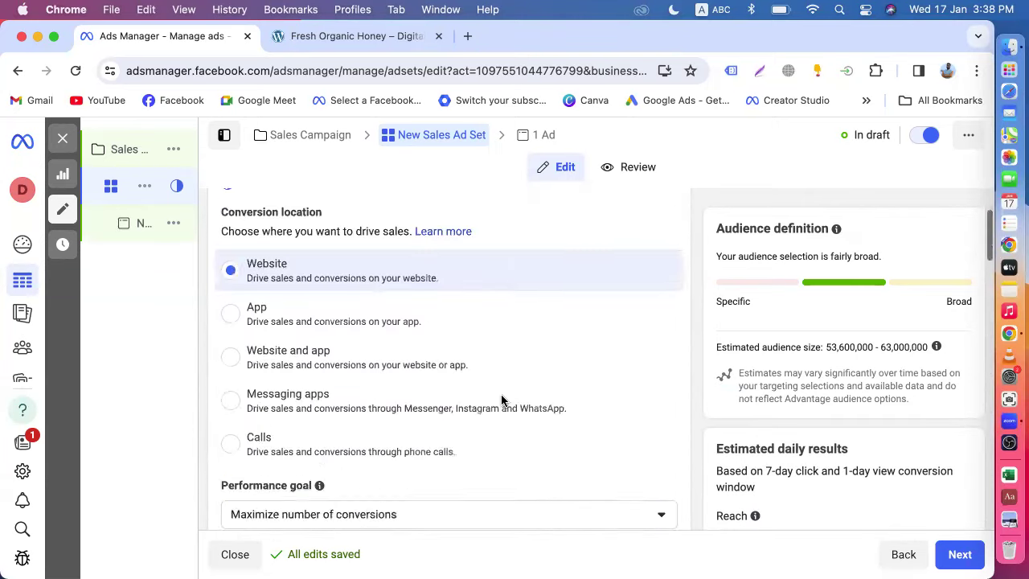
{"action": "scroll", "coordinate": [409, 319], "scroll_direction": "down", "scroll_amount": 4}
{"action": "scroll", "coordinate": [408, 320], "scroll_direction": "down", "scroll_amount": 6}
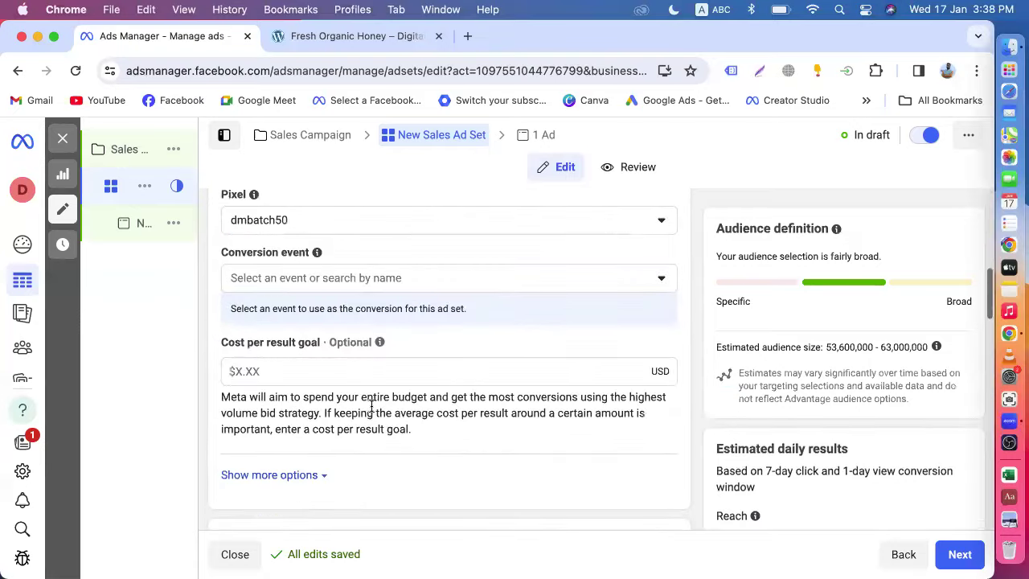
{"action": "scroll", "coordinate": [418, 441], "scroll_direction": "down", "scroll_amount": 1}
{"action": "scroll", "coordinate": [413, 408], "scroll_direction": "down", "scroll_amount": 5}
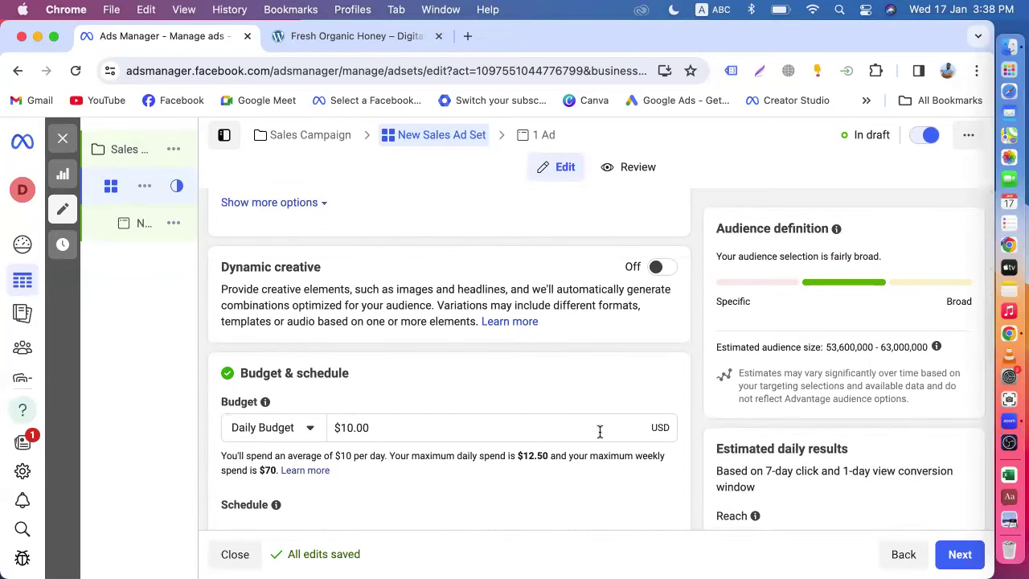
{"action": "scroll", "coordinate": [818, 443], "scroll_direction": "down", "scroll_amount": 15}
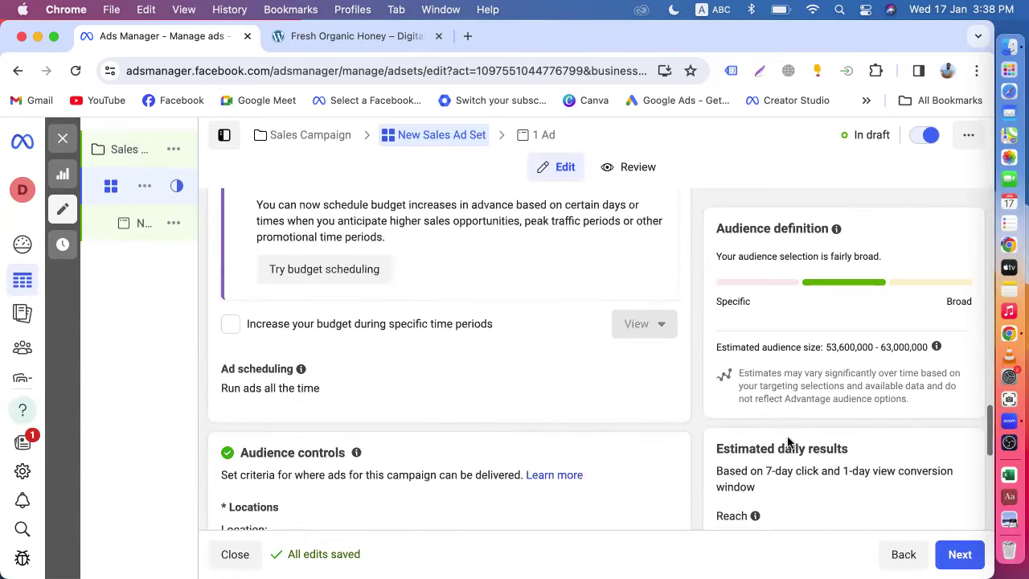
{"action": "scroll", "coordinate": [784, 447], "scroll_direction": "down", "scroll_amount": 2}
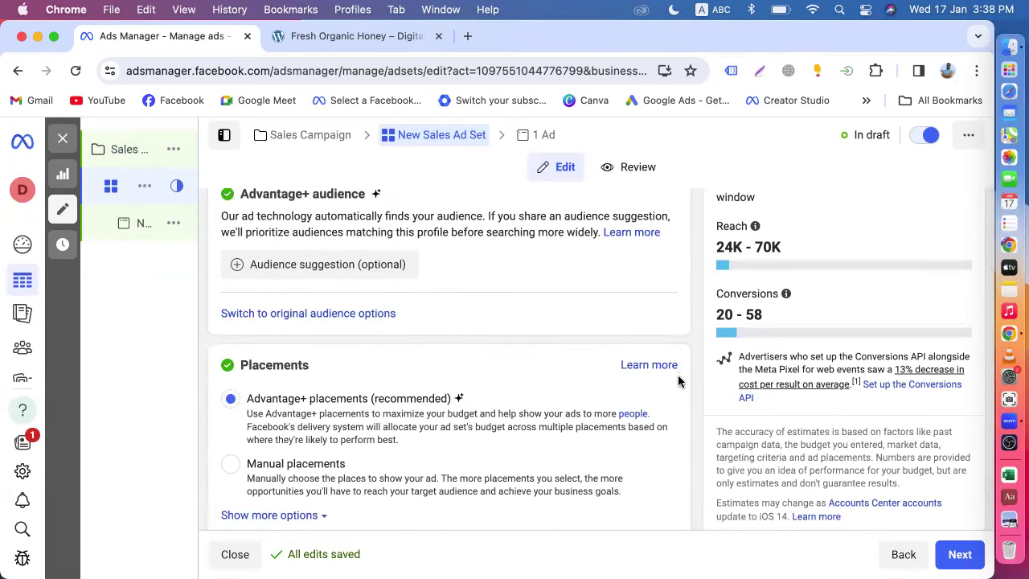
{"action": "scroll", "coordinate": [678, 375], "scroll_direction": "up", "scroll_amount": 8}
{"action": "scroll", "coordinate": [677, 381], "scroll_direction": "up", "scroll_amount": 15}
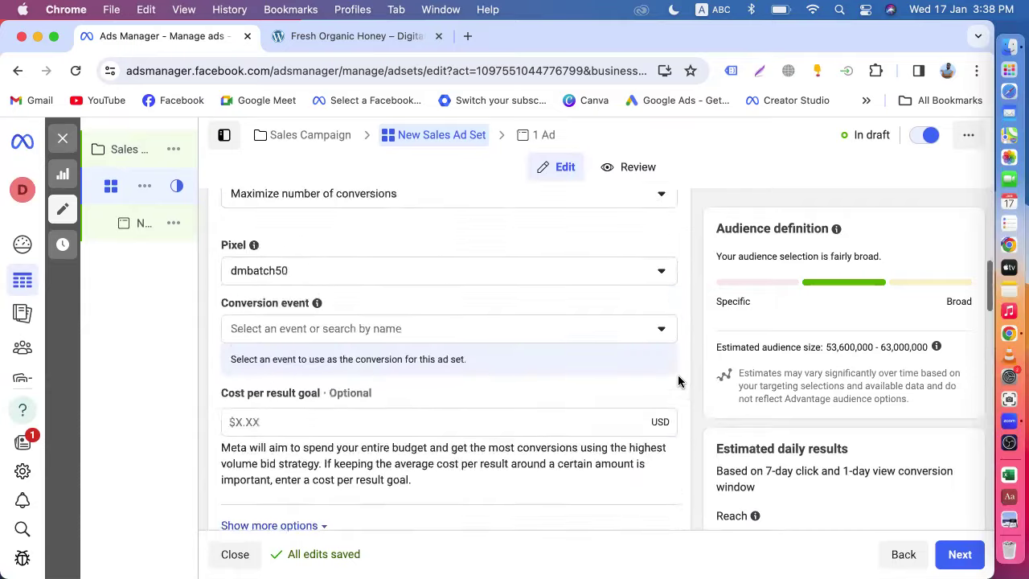
{"action": "scroll", "coordinate": [677, 381], "scroll_direction": "up", "scroll_amount": 5}
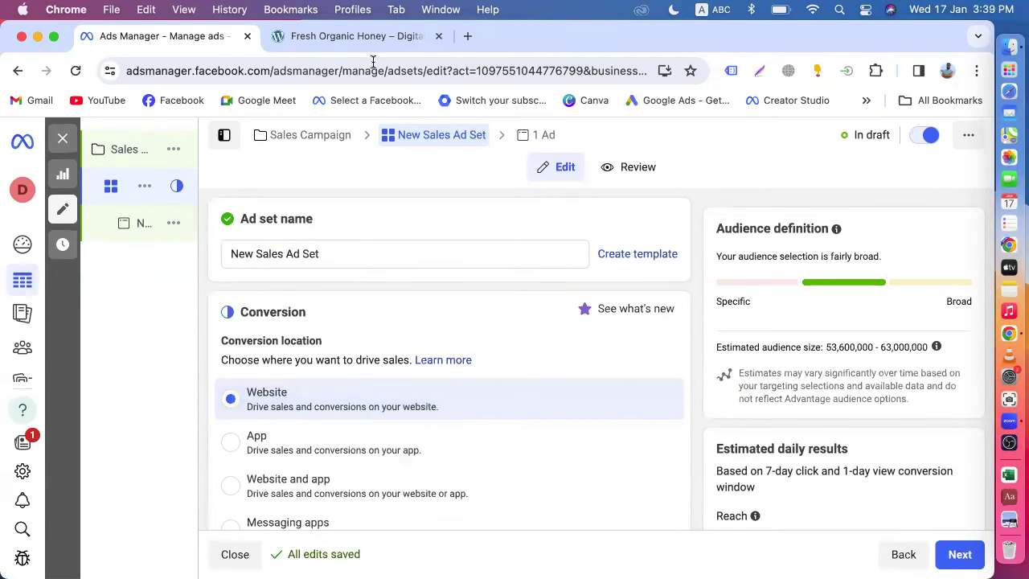
- Keep Maximize number of conversions as the ad set's performance goal
{"action": "left_click", "coordinate": [345, 36]}
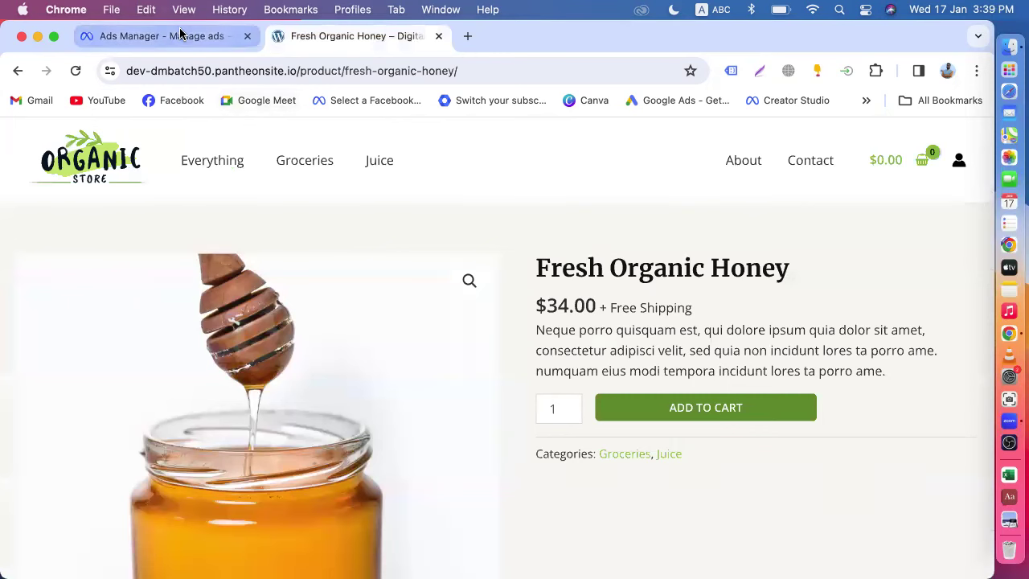
{"action": "left_click", "coordinate": [178, 37]}
{"action": "scroll", "coordinate": [509, 334], "scroll_direction": "down", "scroll_amount": 5}
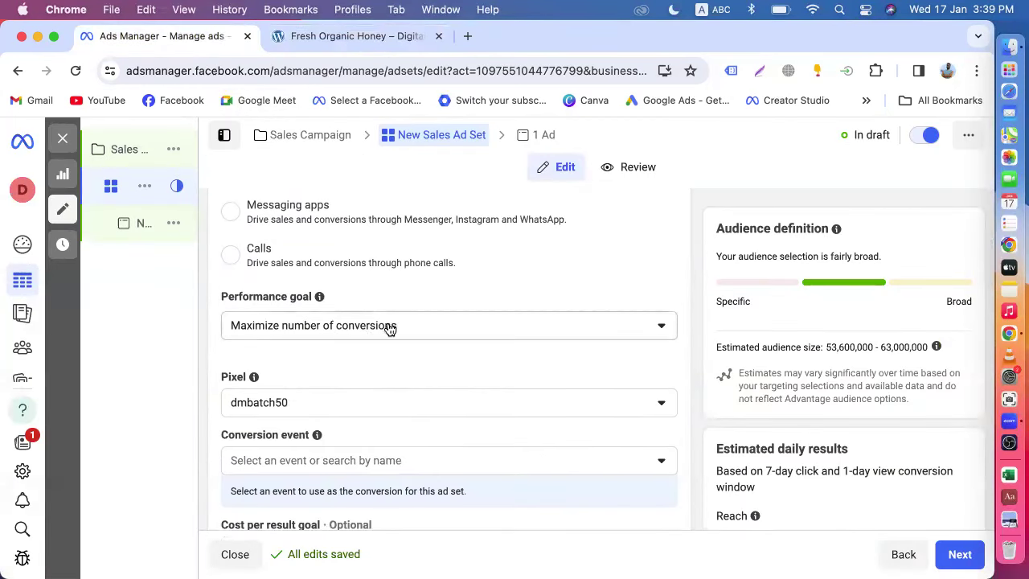
{"action": "left_click", "coordinate": [397, 327]}
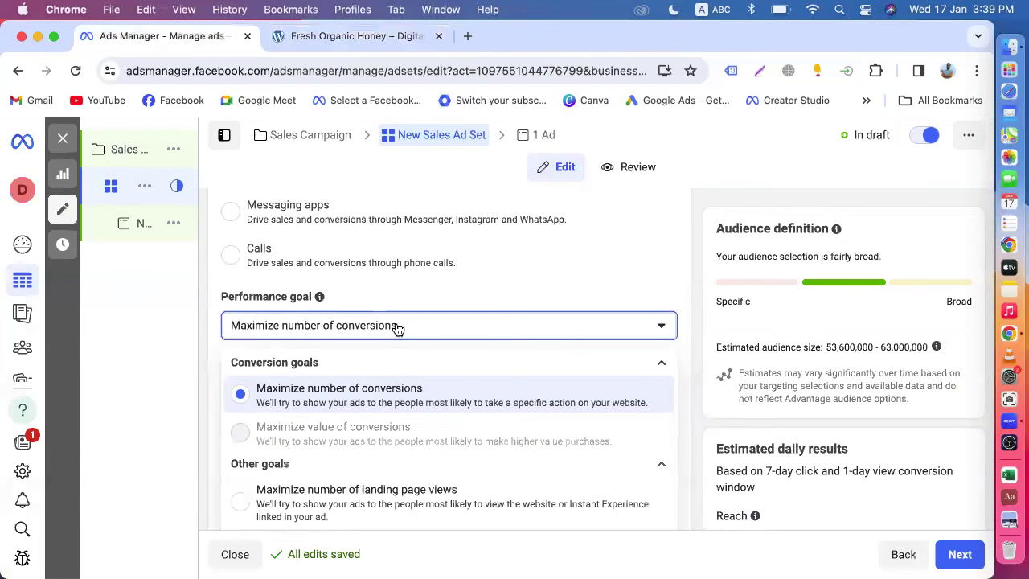
{"action": "left_click", "coordinate": [341, 402]}
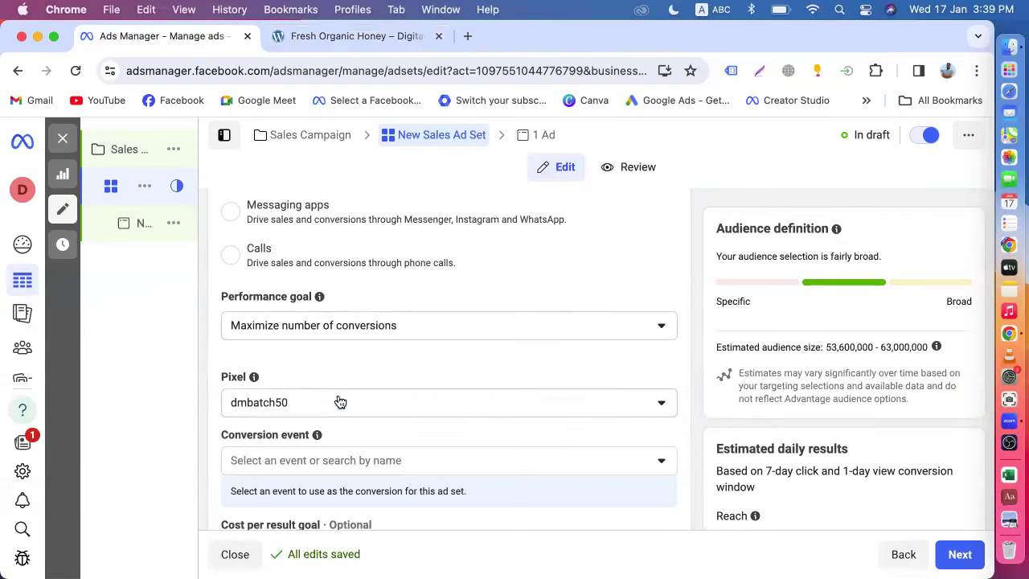
- Open Business settings in a new browser tab and switch to it
{"action": "scroll", "coordinate": [388, 345], "scroll_direction": "down", "scroll_amount": 1}
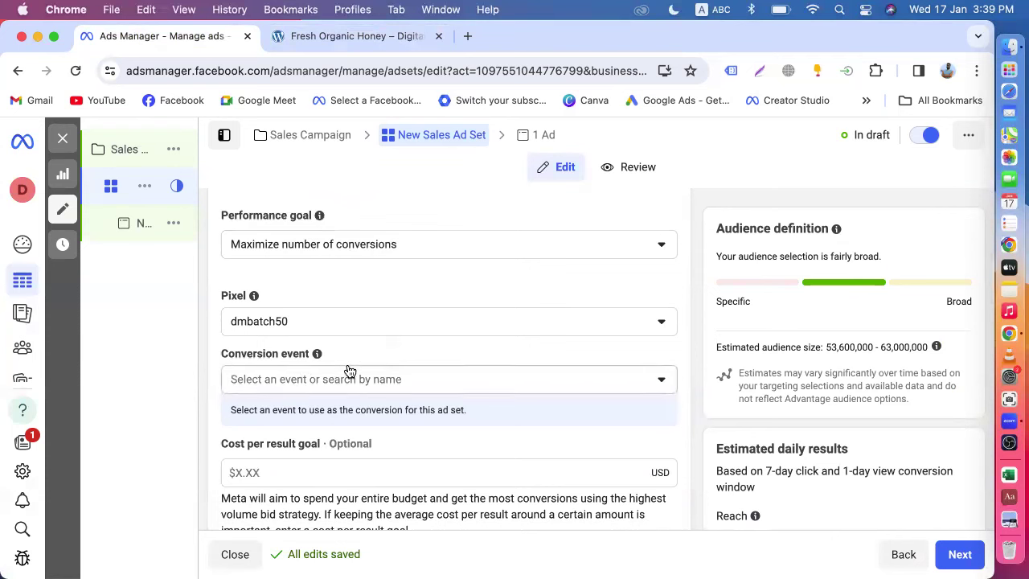
{"action": "right_click", "coordinate": [29, 473]}
{"action": "left_click", "coordinate": [74, 394]}
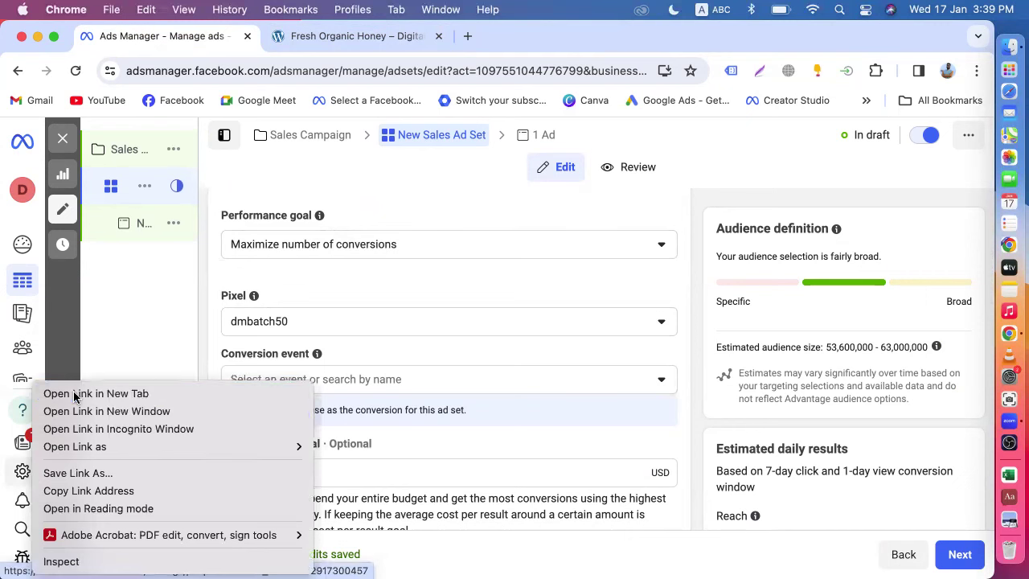
{"action": "left_click", "coordinate": [313, 40]}
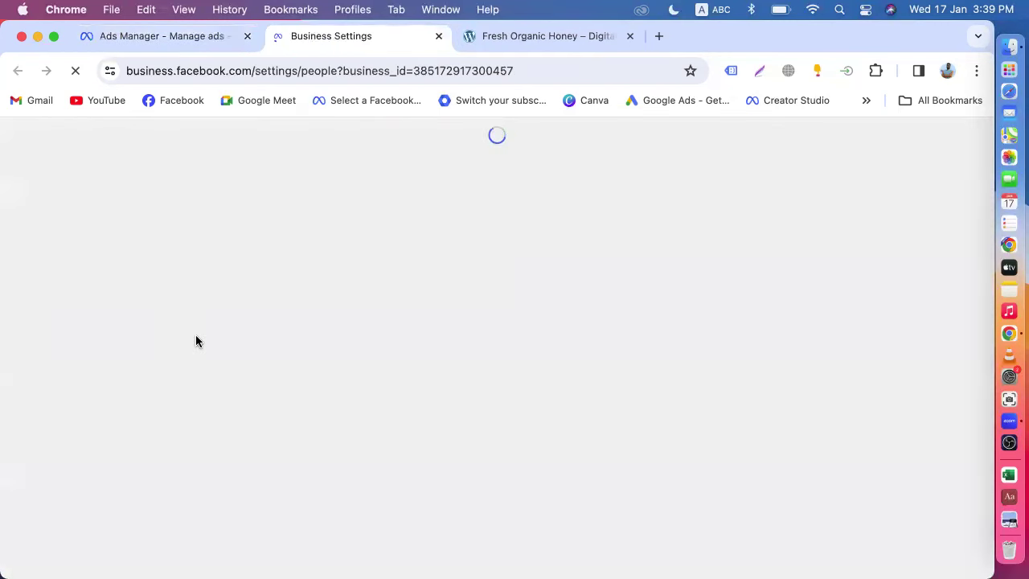
- Open Datasets under Data Sources, then close dmbatch50's add-people dialog without assigning anyone
{"action": "scroll", "coordinate": [108, 443], "scroll_direction": "down", "scroll_amount": 5}
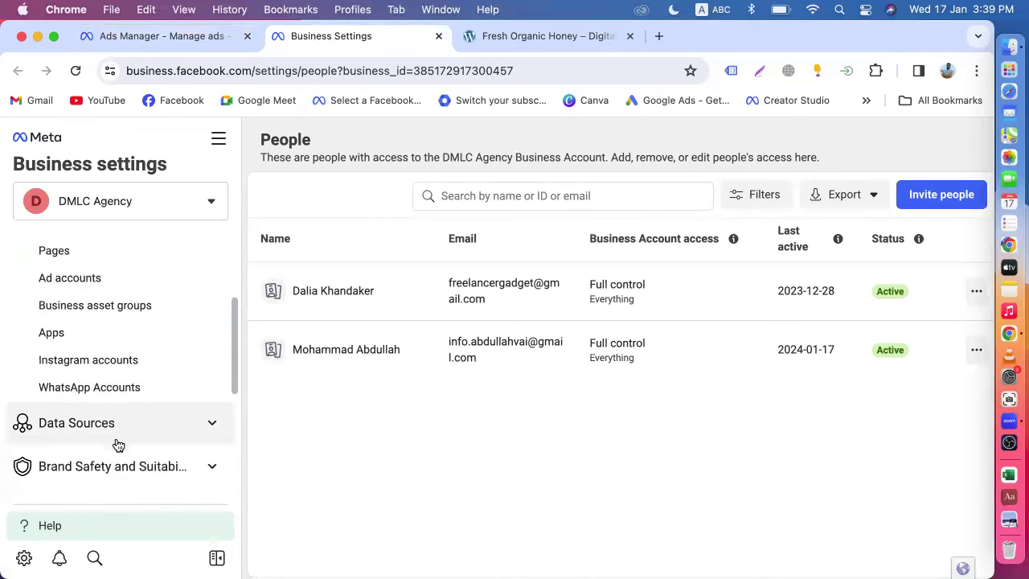
{"action": "scroll", "coordinate": [118, 444], "scroll_direction": "down", "scroll_amount": 3}
{"action": "left_click", "coordinate": [98, 320]}
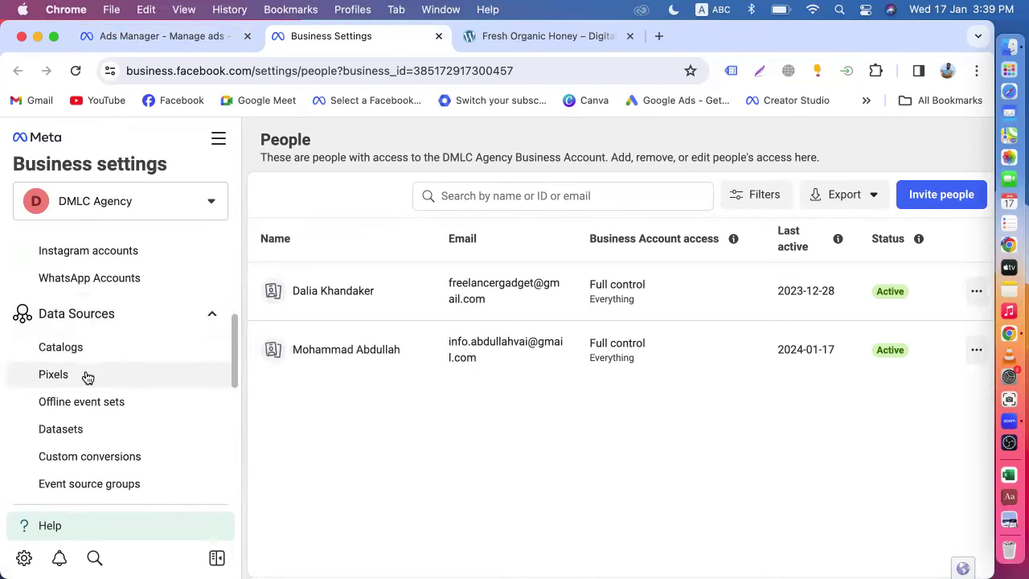
{"action": "left_click", "coordinate": [80, 430]}
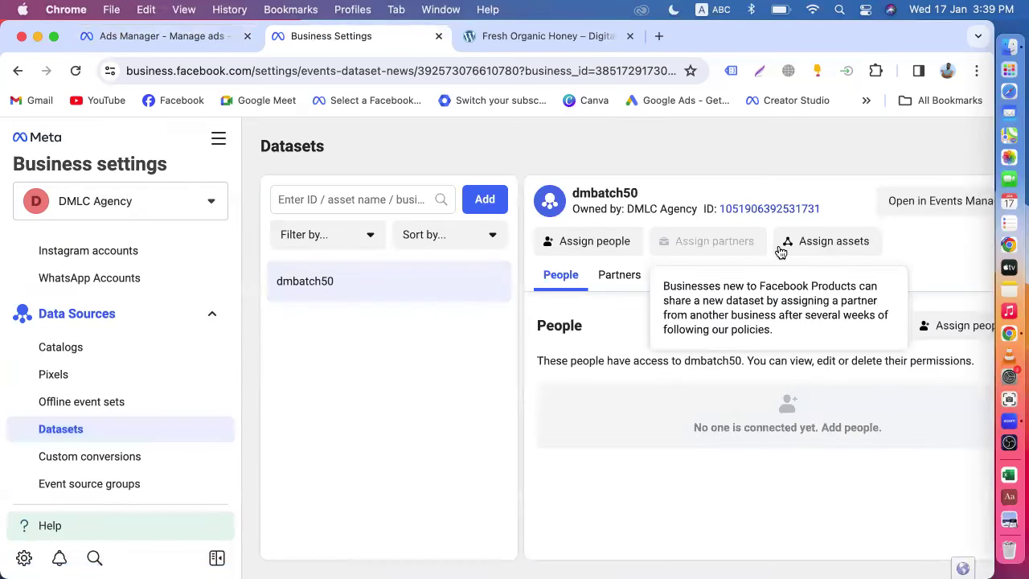
{"action": "left_click", "coordinate": [602, 243]}
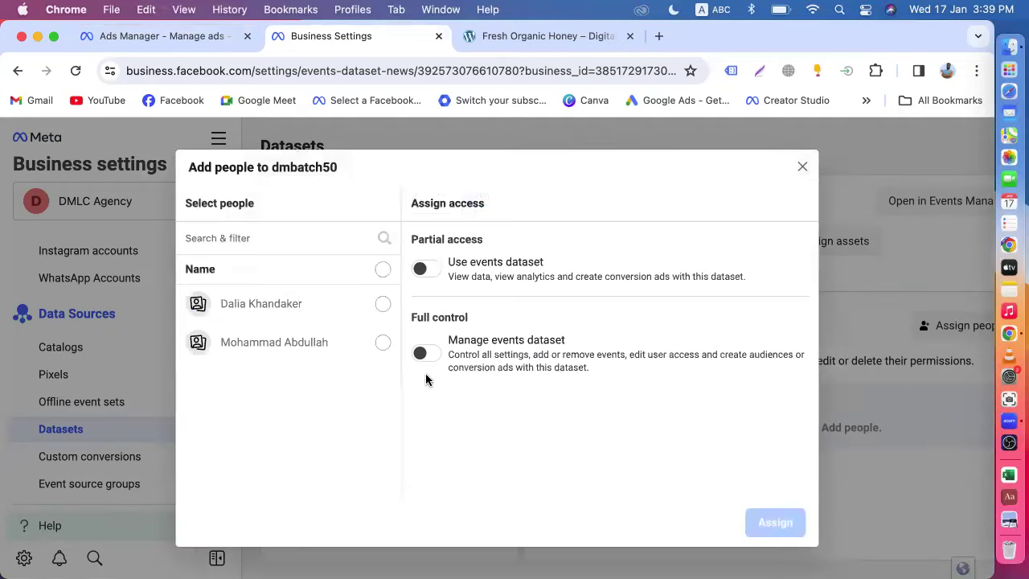
{"action": "left_click", "coordinate": [802, 169]}
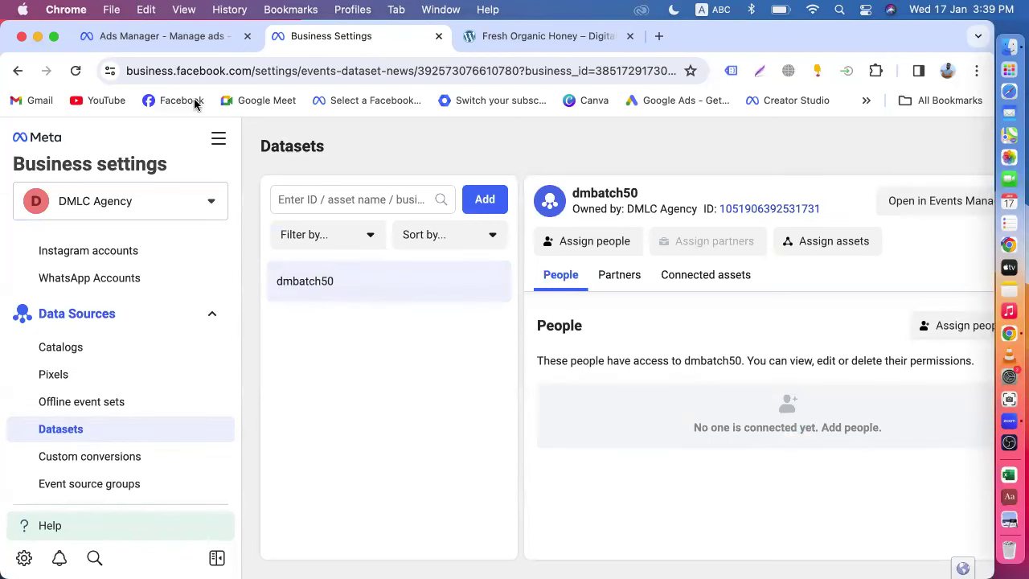
- Check the ad account's people, then reopen dmbatch50 and start adding people
{"action": "left_click", "coordinate": [178, 49]}
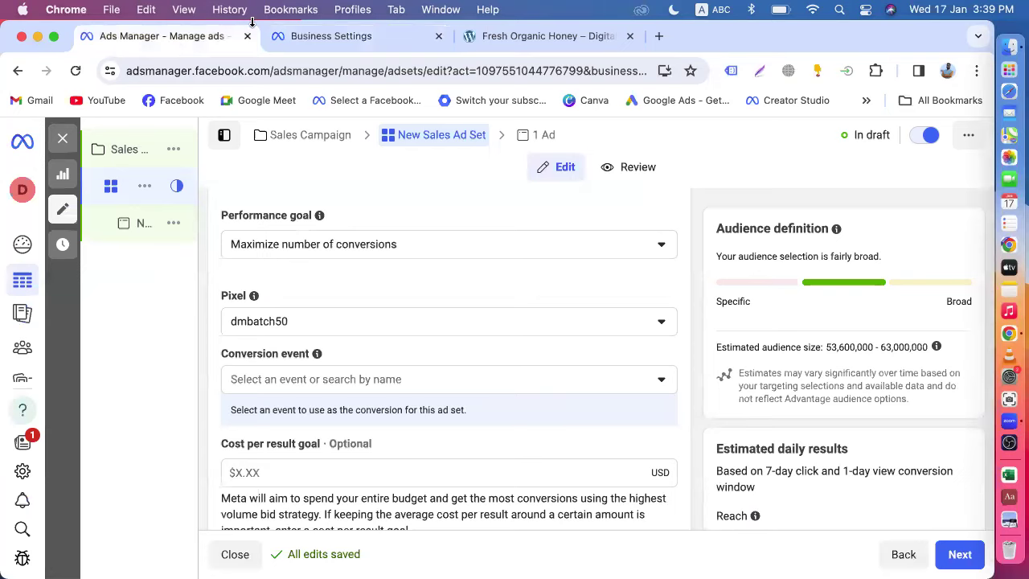
{"action": "left_click", "coordinate": [317, 39]}
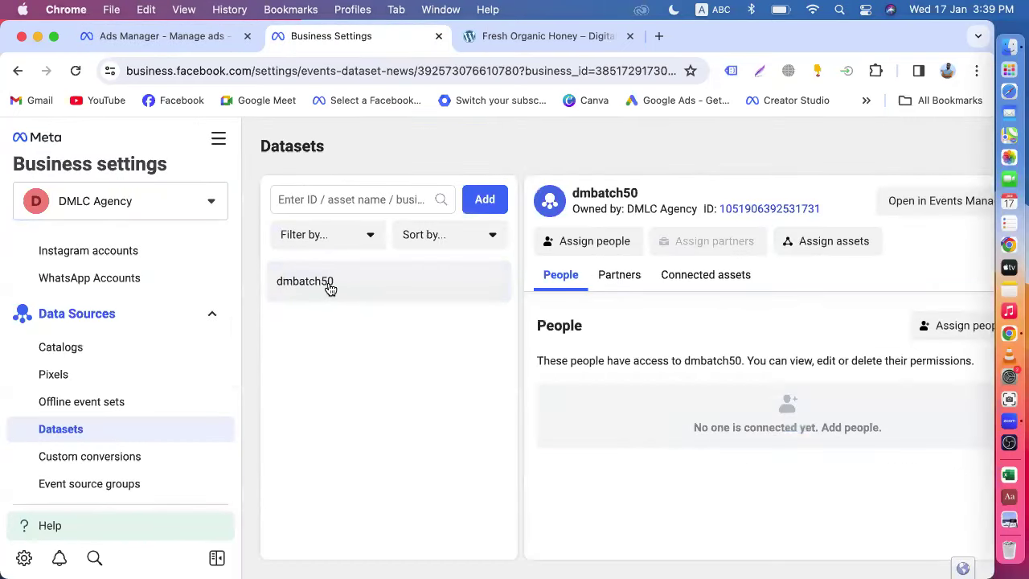
{"action": "scroll", "coordinate": [197, 397], "scroll_direction": "up", "scroll_amount": 3}
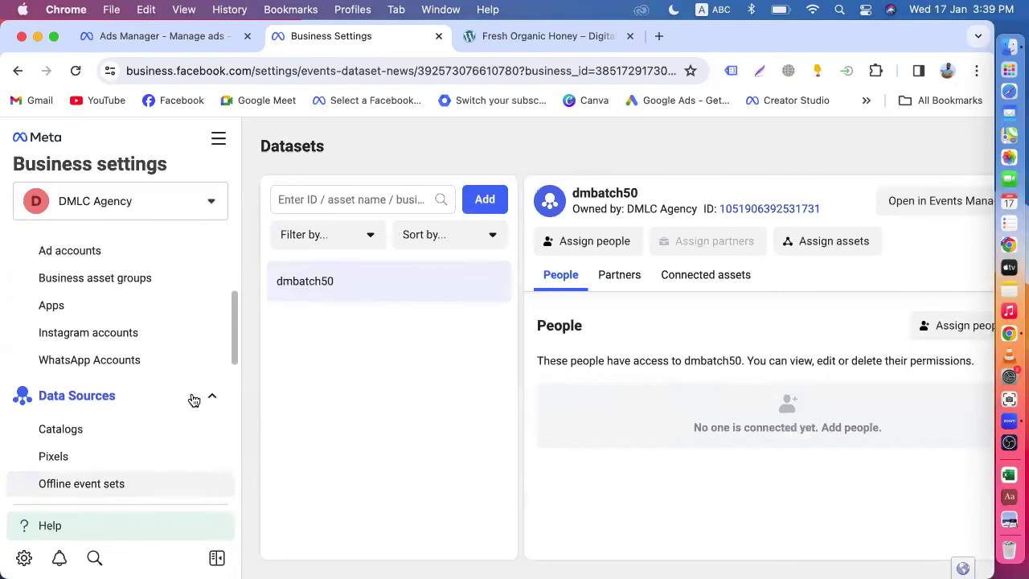
{"action": "left_click", "coordinate": [107, 286]}
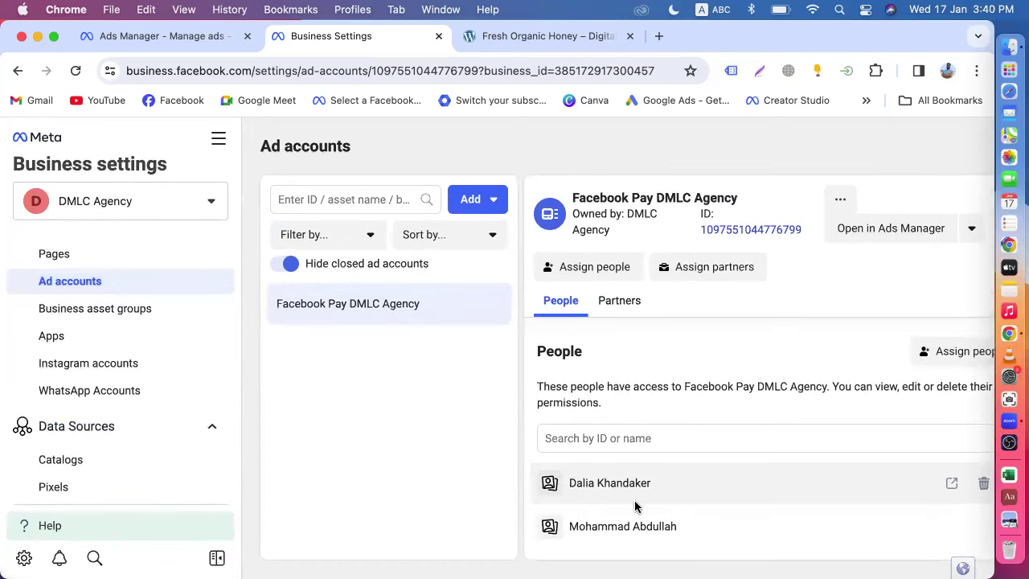
{"action": "scroll", "coordinate": [56, 397], "scroll_direction": "down", "scroll_amount": 4}
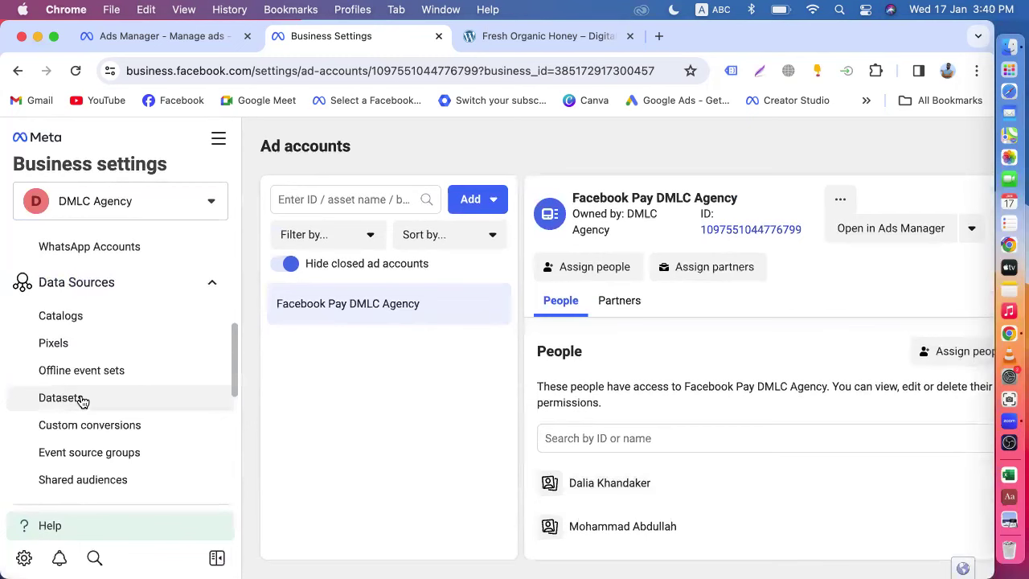
{"action": "left_click", "coordinate": [83, 401]}
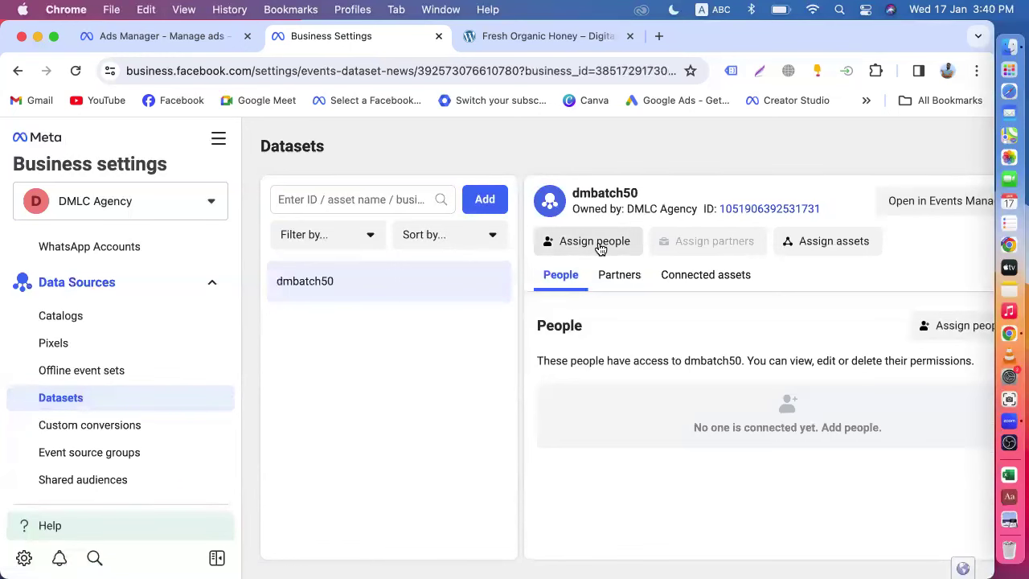
{"action": "left_click", "coordinate": [599, 245]}
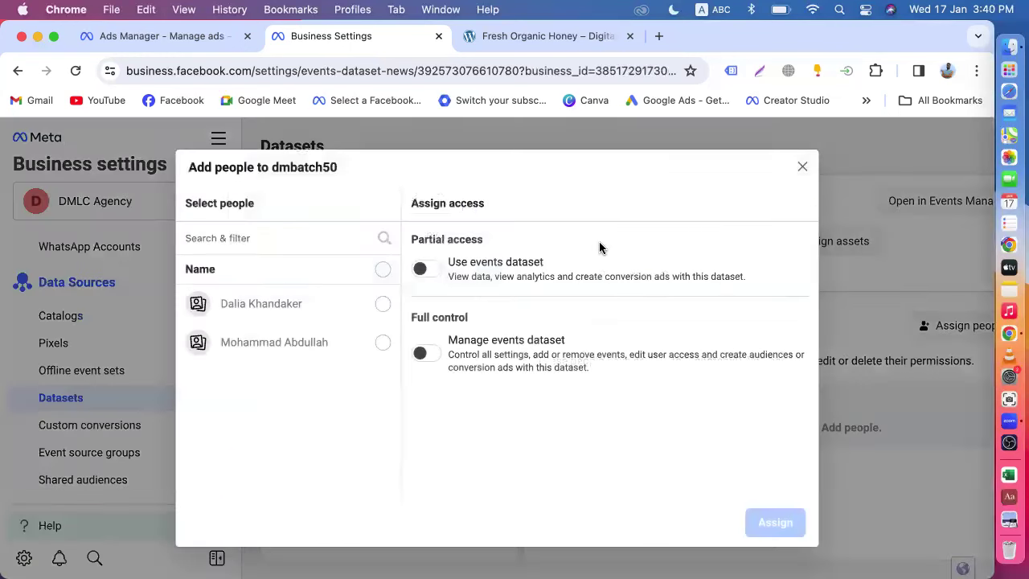
- Give the team member full control of dataset dmbatch50 with Manage events dataset enabled
{"action": "left_click", "coordinate": [380, 344]}
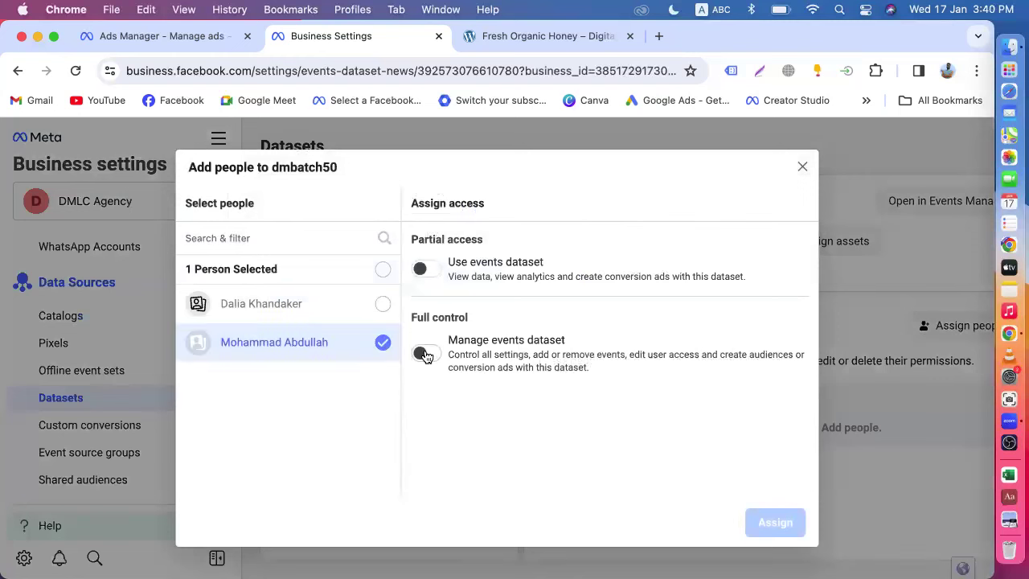
{"action": "left_click", "coordinate": [424, 355]}
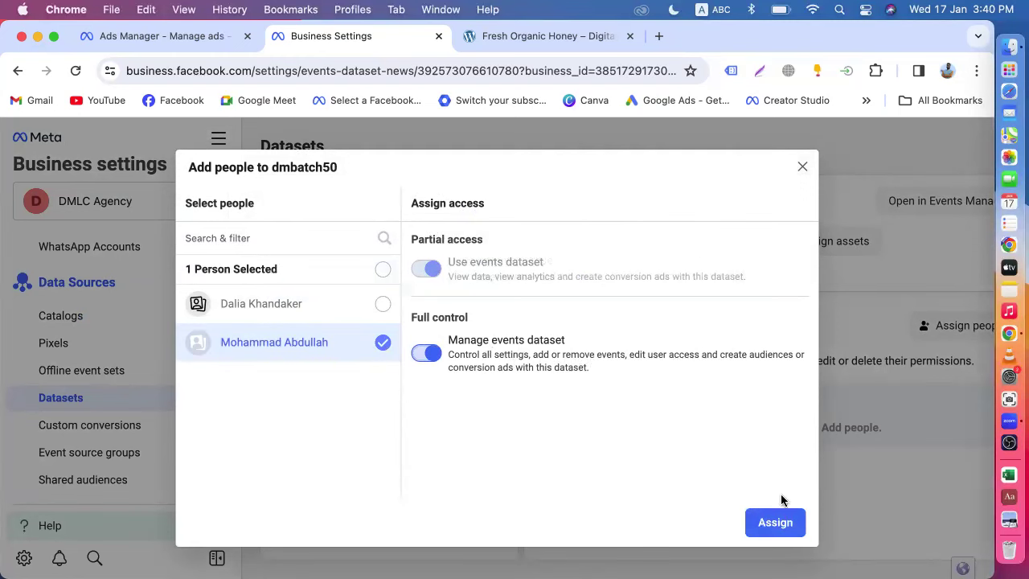
{"action": "left_click", "coordinate": [774, 522]}
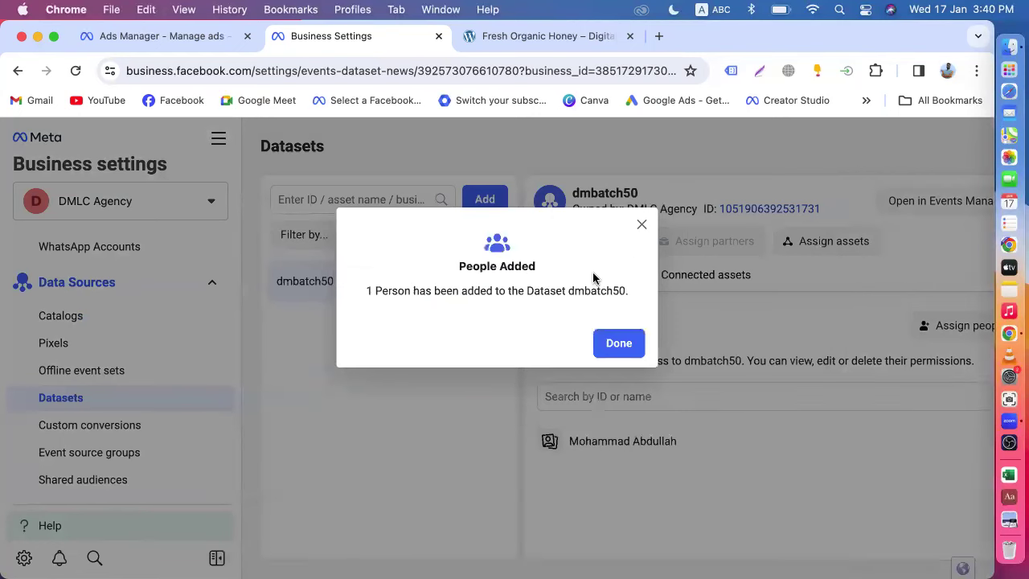
{"action": "left_click", "coordinate": [619, 350]}
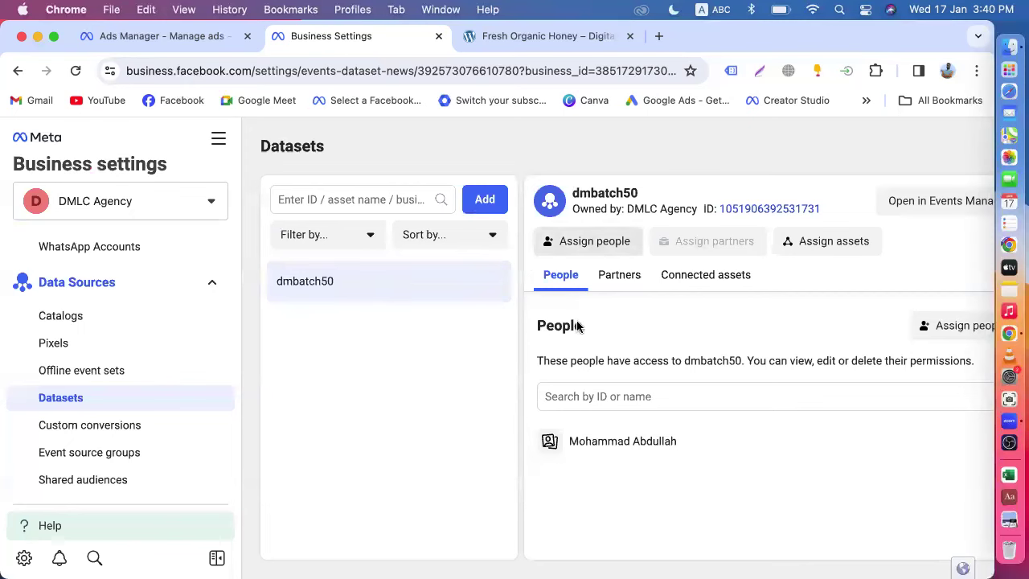
- Connect the Facebook Pay DMLC Agency ad account to dmbatch50 and go back to Ads Manager
{"action": "left_click", "coordinate": [828, 244]}
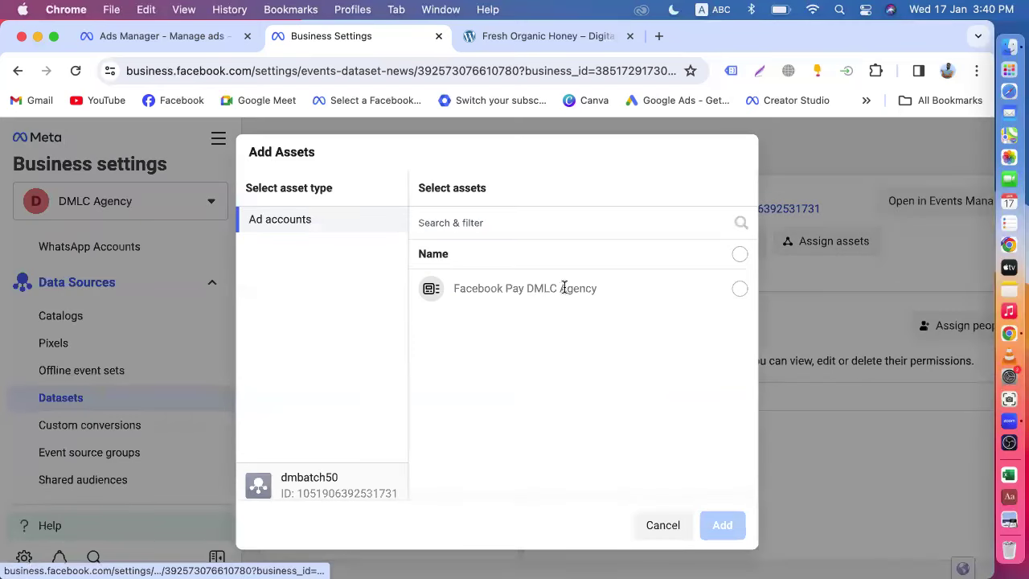
{"action": "left_click", "coordinate": [740, 288]}
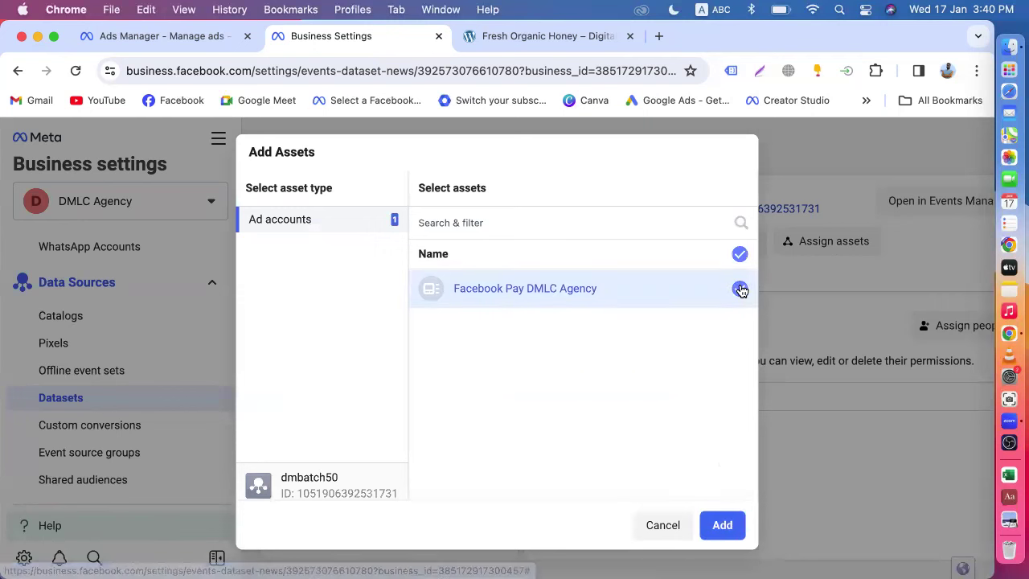
{"action": "left_click", "coordinate": [722, 524]}
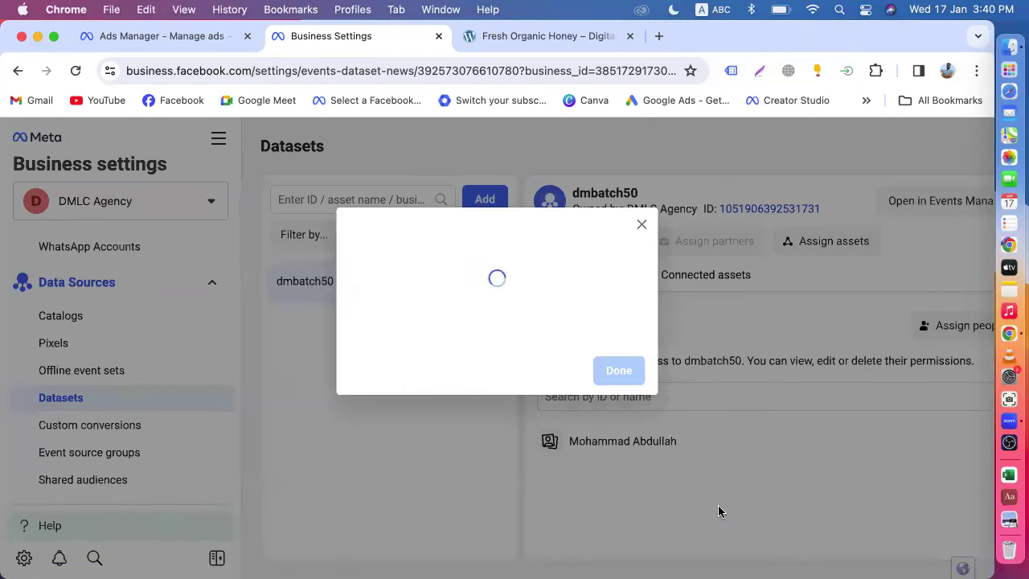
{"action": "left_click", "coordinate": [624, 340]}
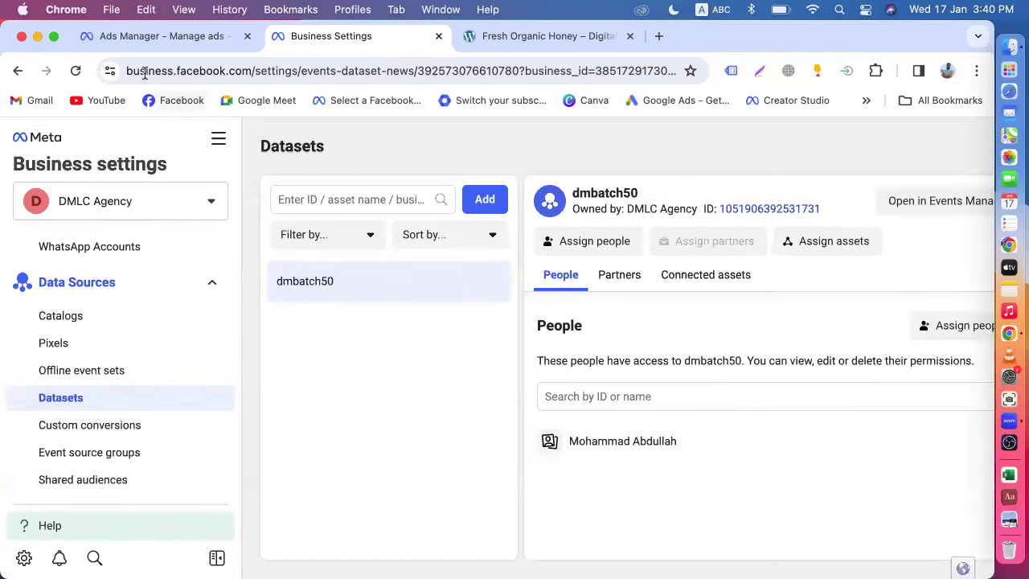
{"action": "left_click", "coordinate": [143, 39]}
- Delete the draft Sales Campaign
{"action": "mouse_move", "coordinate": [191, 149]}
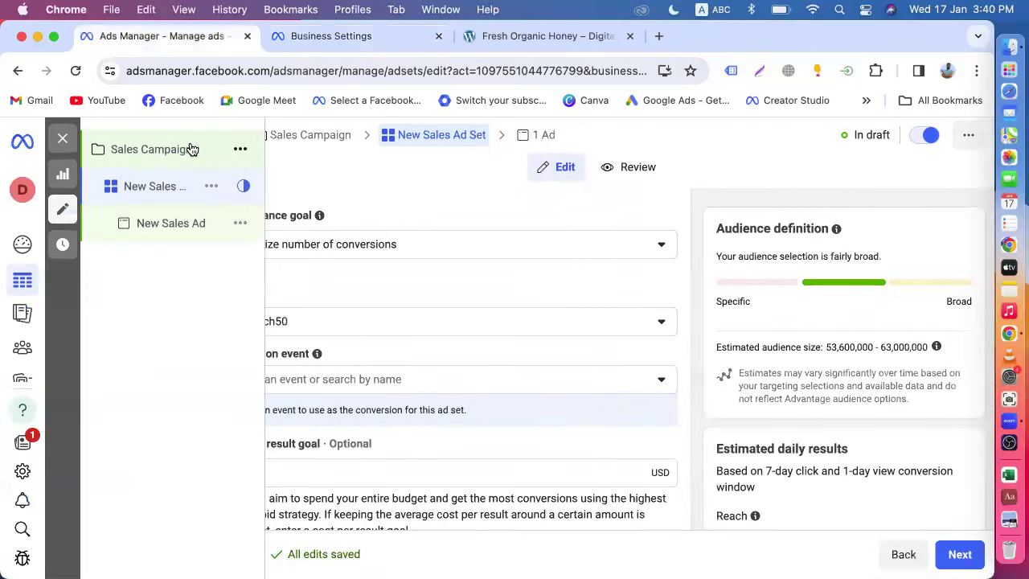
{"action": "left_click", "coordinate": [239, 149]}
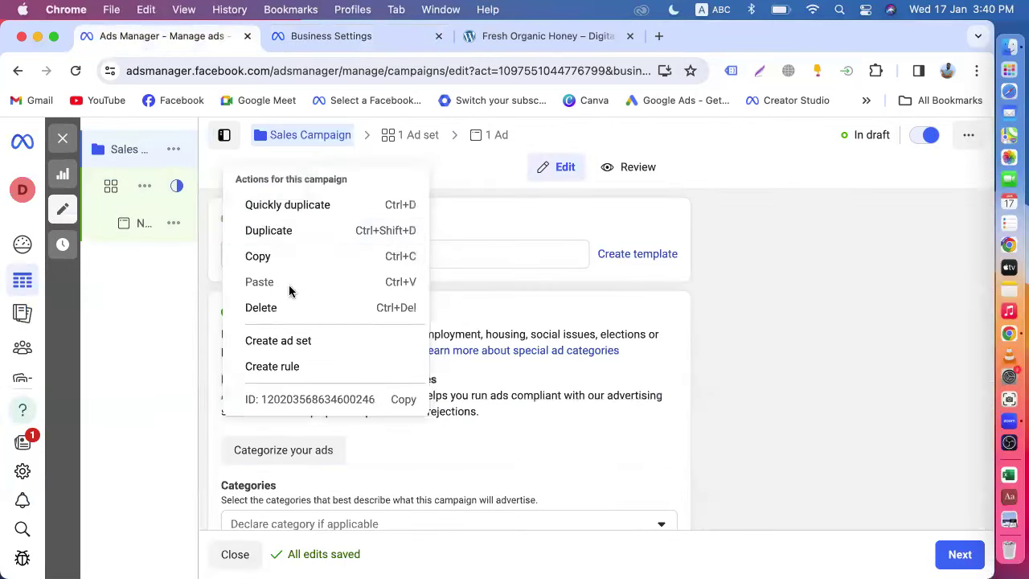
{"action": "left_click", "coordinate": [291, 307]}
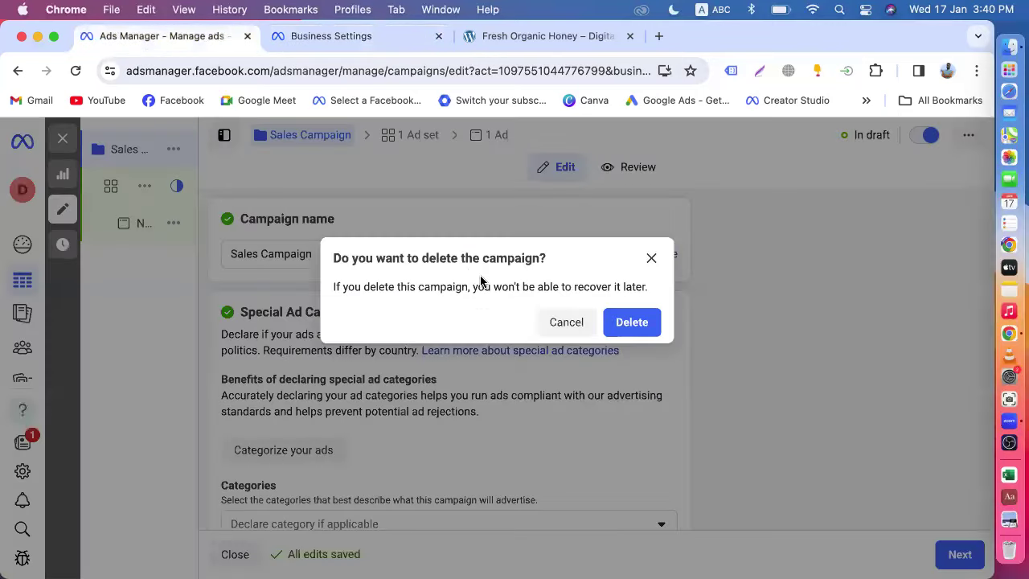
{"action": "left_click", "coordinate": [632, 321]}
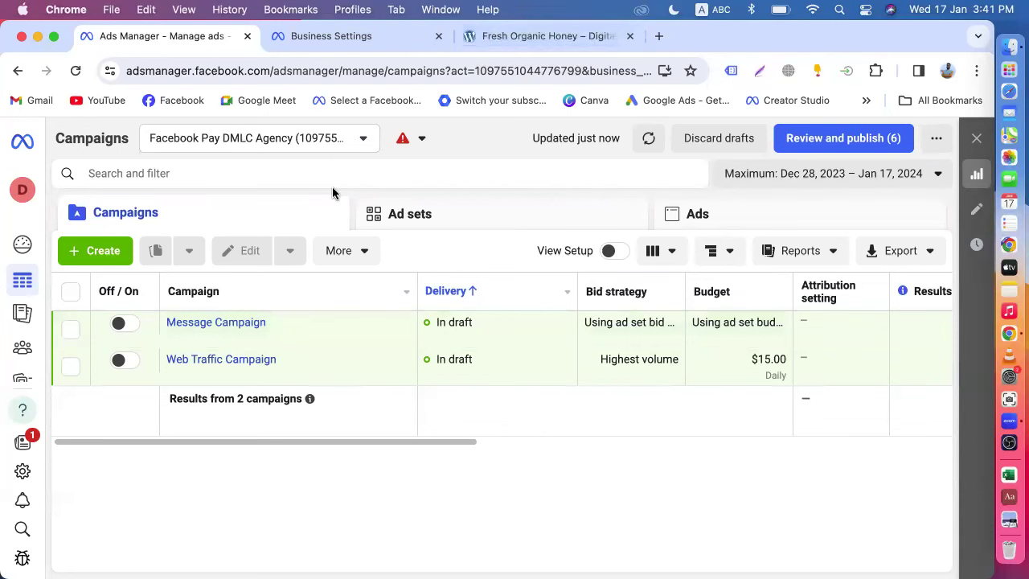
- Start a new campaign with the Sales objective, then switch to the Fresh Organic Honey product page
{"action": "left_click", "coordinate": [102, 262]}
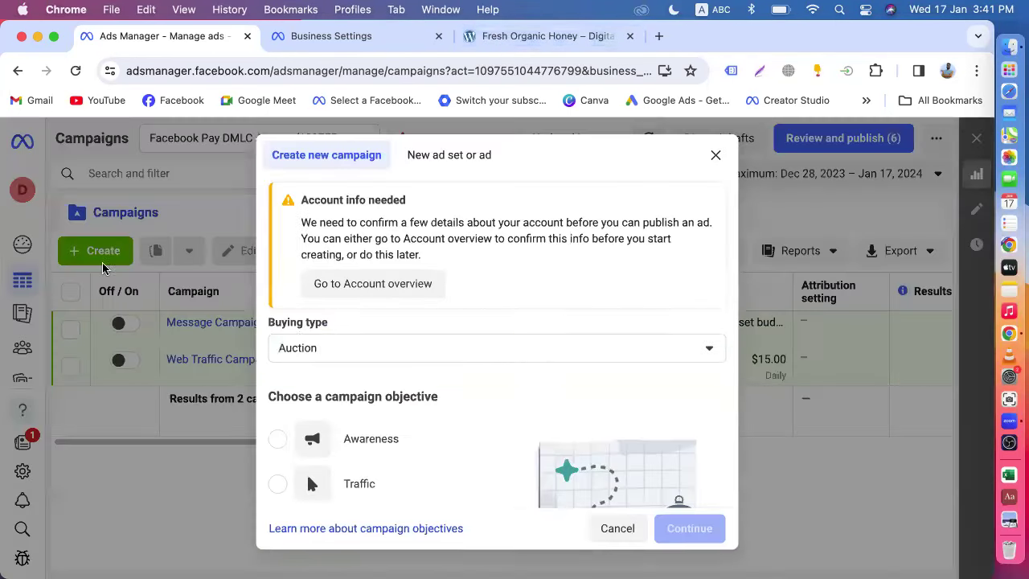
{"action": "scroll", "coordinate": [358, 430], "scroll_direction": "down", "scroll_amount": 4}
{"action": "left_click", "coordinate": [354, 381]}
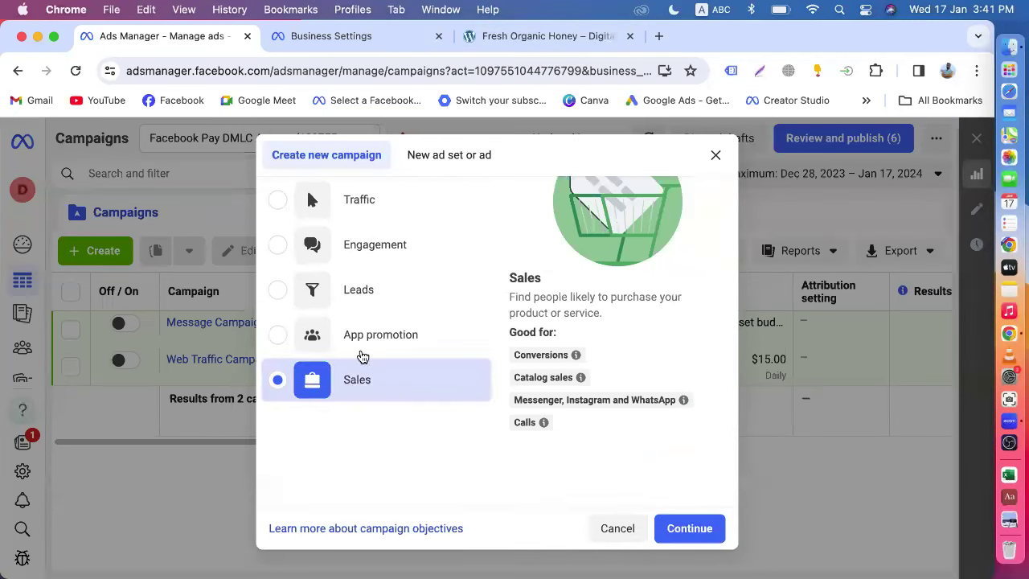
{"action": "left_click", "coordinate": [510, 40]}
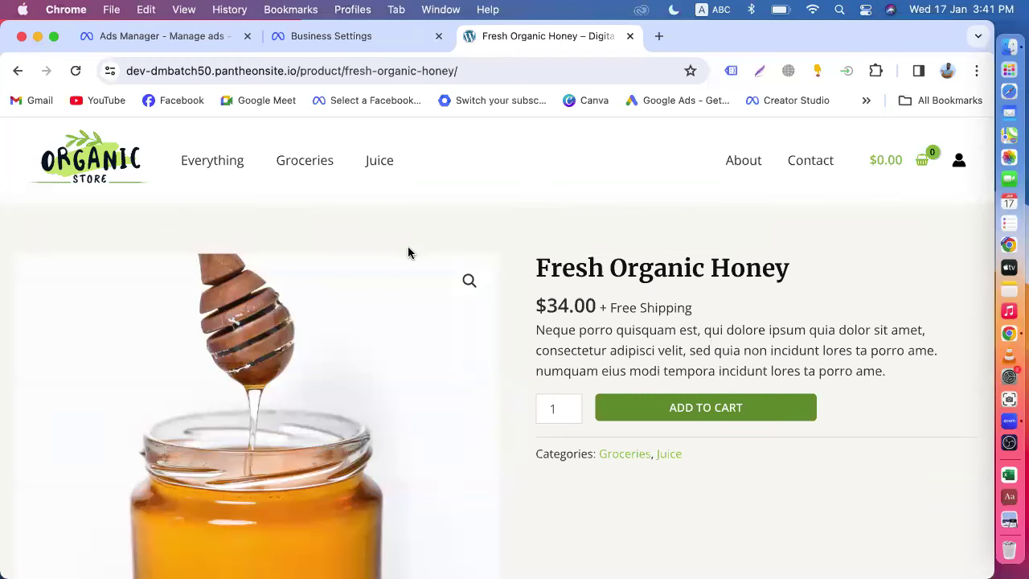
- Switch back to the dmbatch50 dataset in Business Settings
{"action": "left_click", "coordinate": [339, 42]}
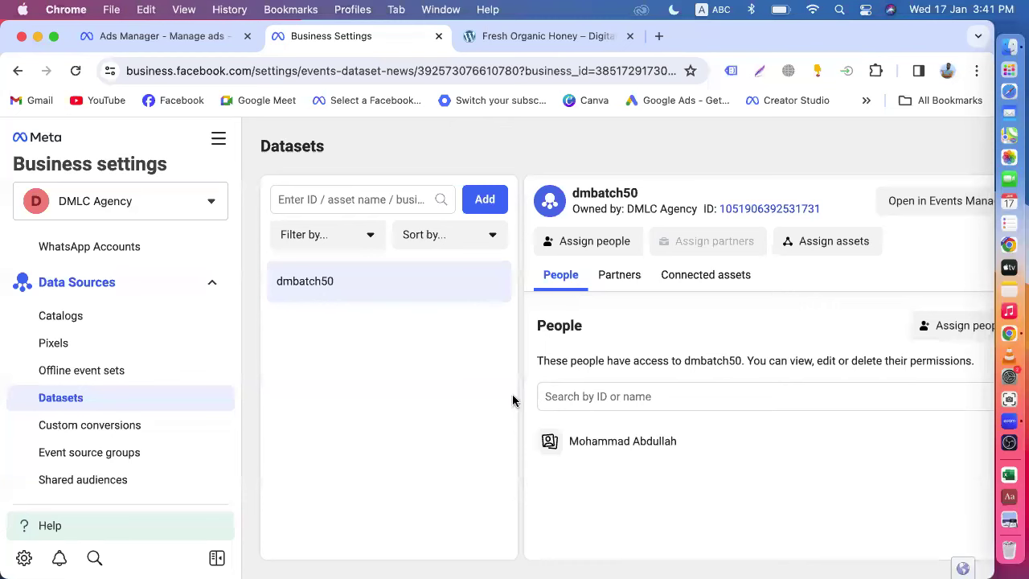
- Add the Facebook Pay DMLC Agency ad account to dmbatch50 and return to the Sales campaign setup
{"action": "left_click", "coordinate": [799, 245]}
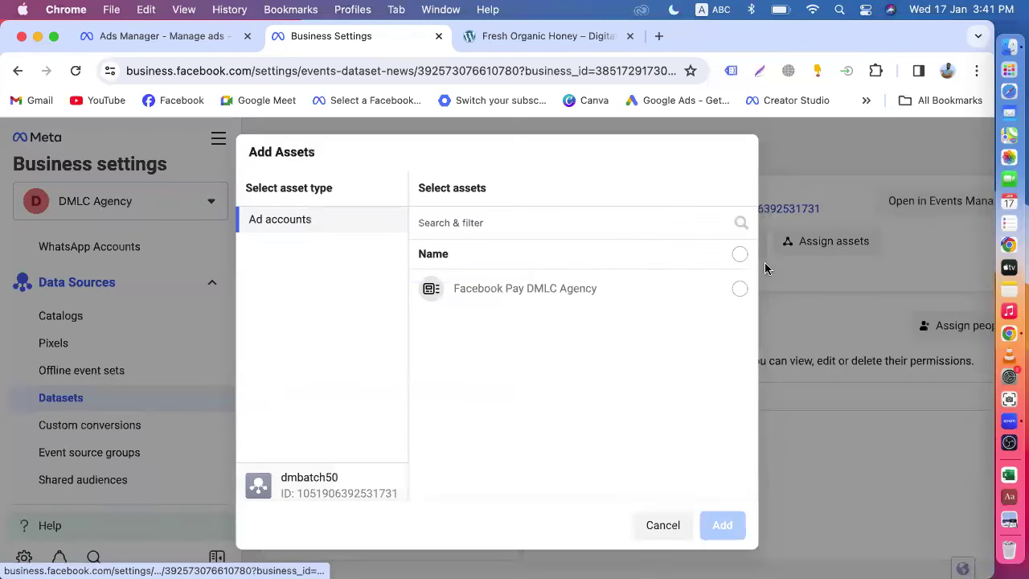
{"action": "left_click", "coordinate": [739, 289]}
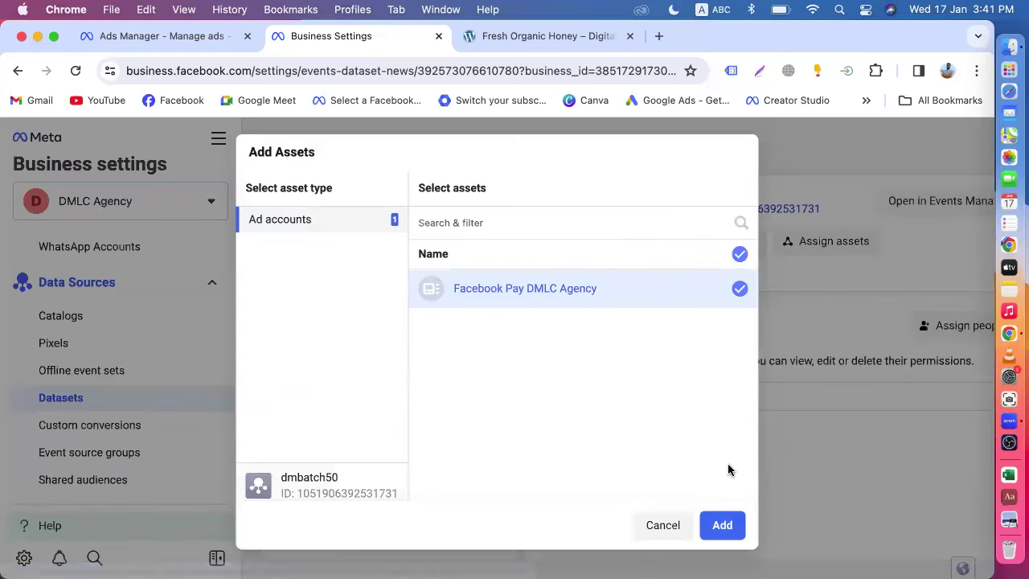
{"action": "left_click", "coordinate": [721, 517]}
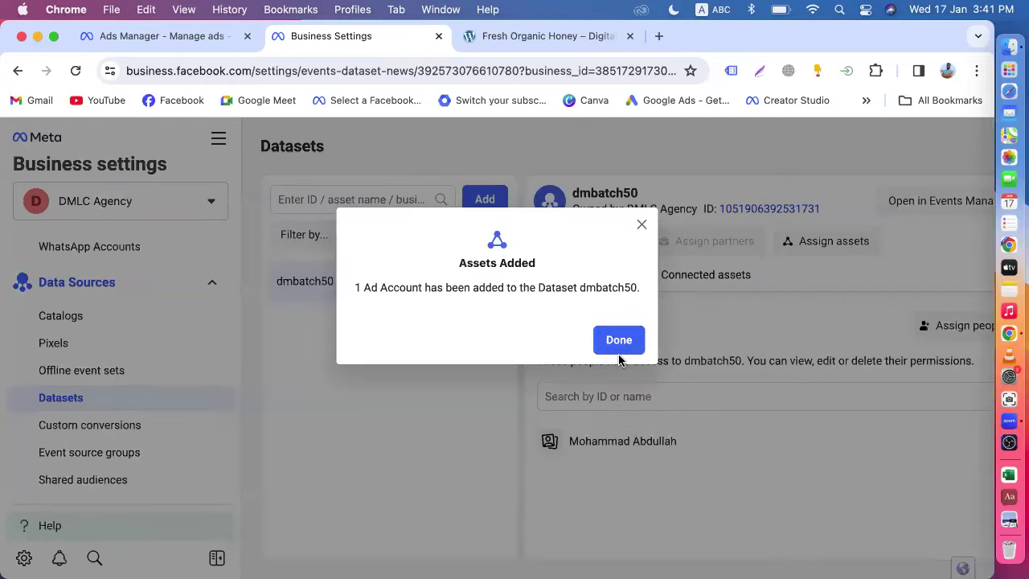
{"action": "left_click", "coordinate": [618, 368]}
{"action": "left_click", "coordinate": [151, 36]}
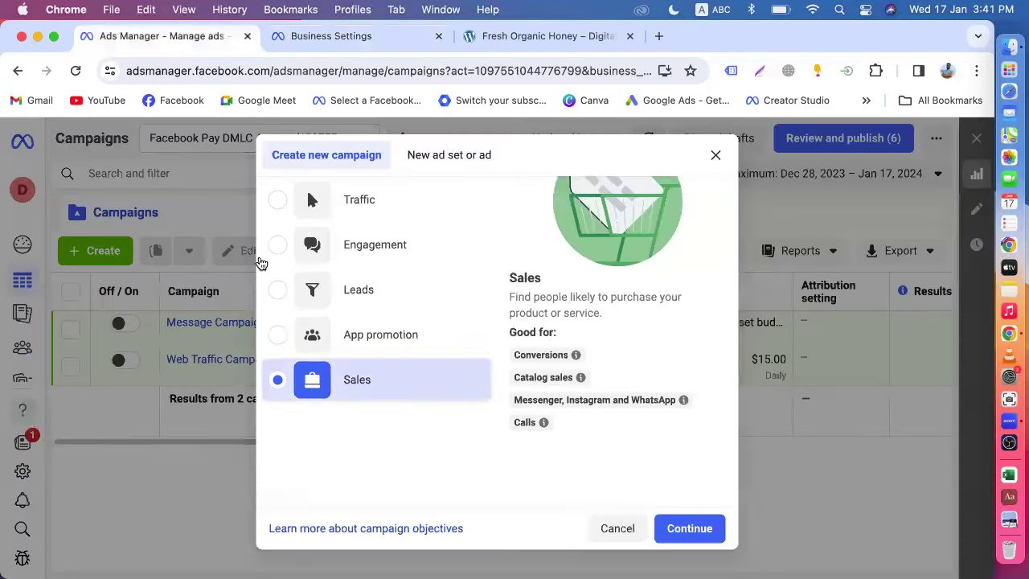
- Continue with the Sales objective and create a manual sales campaign
{"action": "left_click", "coordinate": [693, 526]}
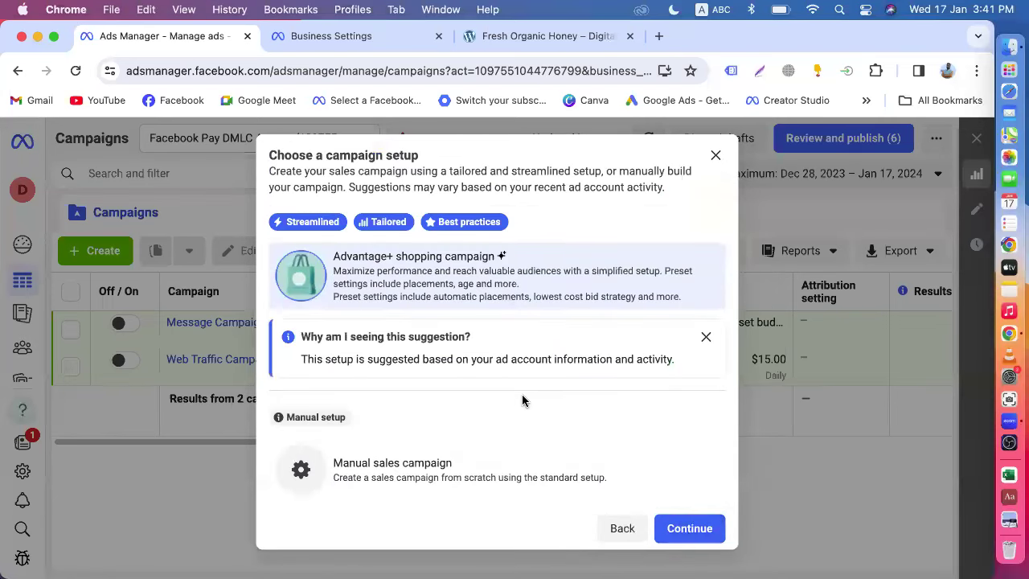
{"action": "left_click", "coordinate": [422, 470]}
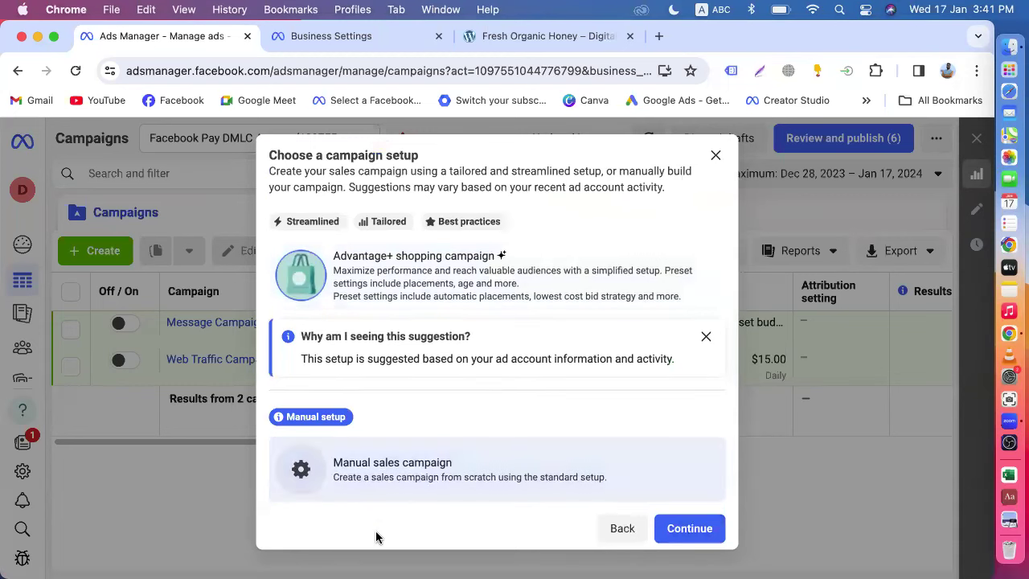
{"action": "left_click", "coordinate": [684, 528]}
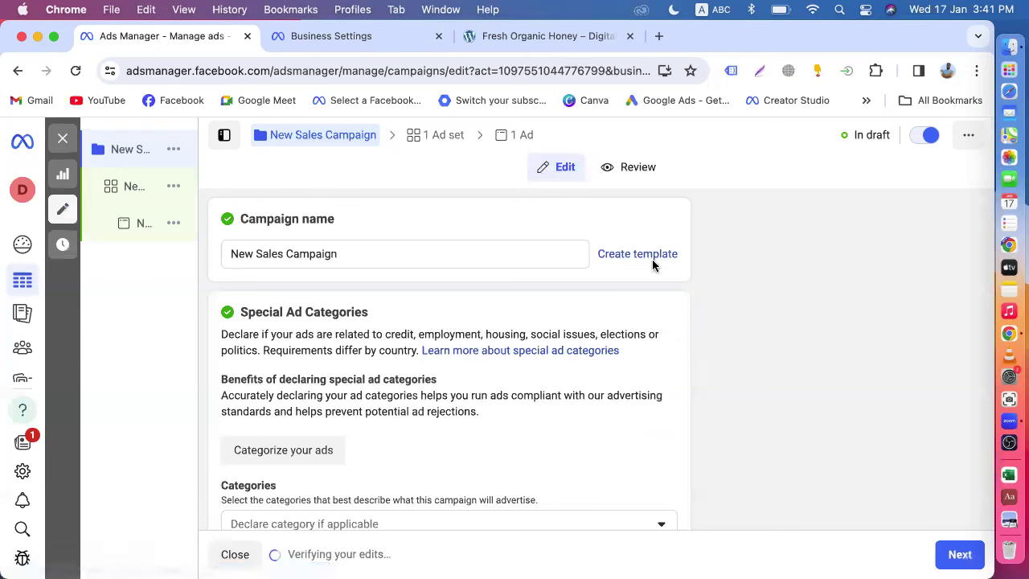
- Turn on Advantage campaign budget at $20.00 daily and continue to the New Sales Ad Set
{"action": "scroll", "coordinate": [354, 397], "scroll_direction": "down", "scroll_amount": 7}
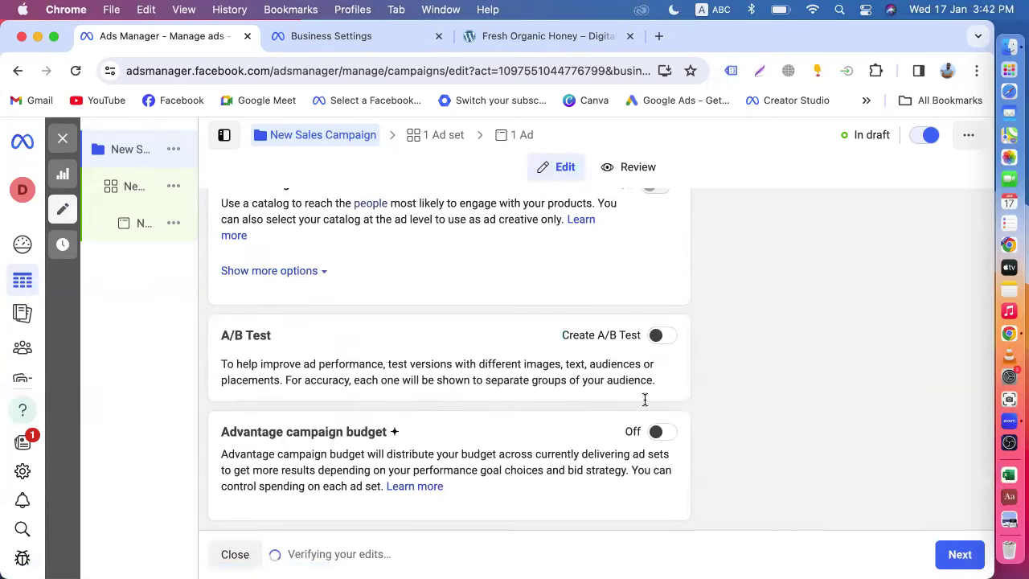
{"action": "scroll", "coordinate": [468, 418], "scroll_direction": "down", "scroll_amount": 7}
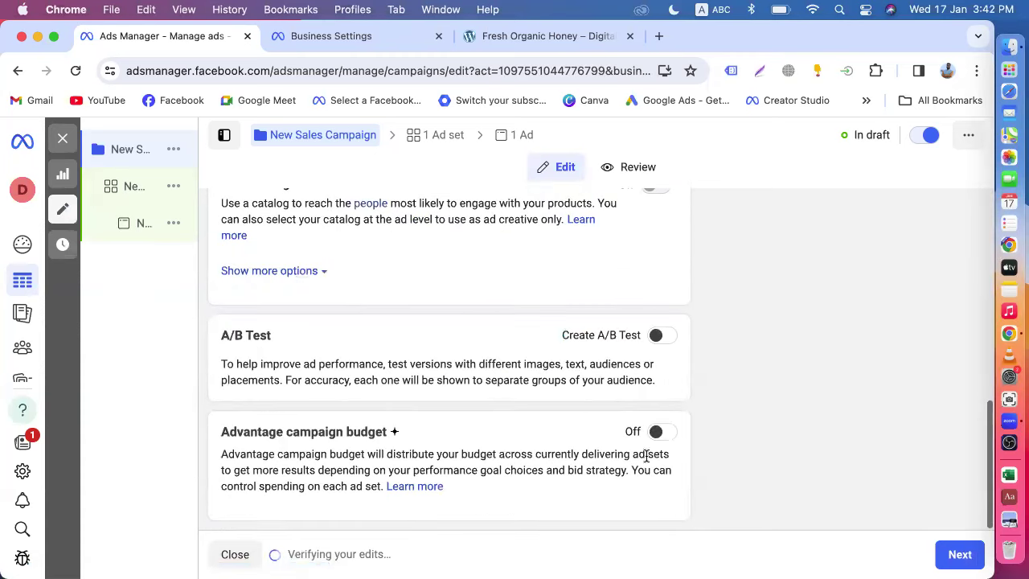
{"action": "left_click", "coordinate": [659, 433]}
{"action": "scroll", "coordinate": [441, 477], "scroll_direction": "down", "scroll_amount": 3}
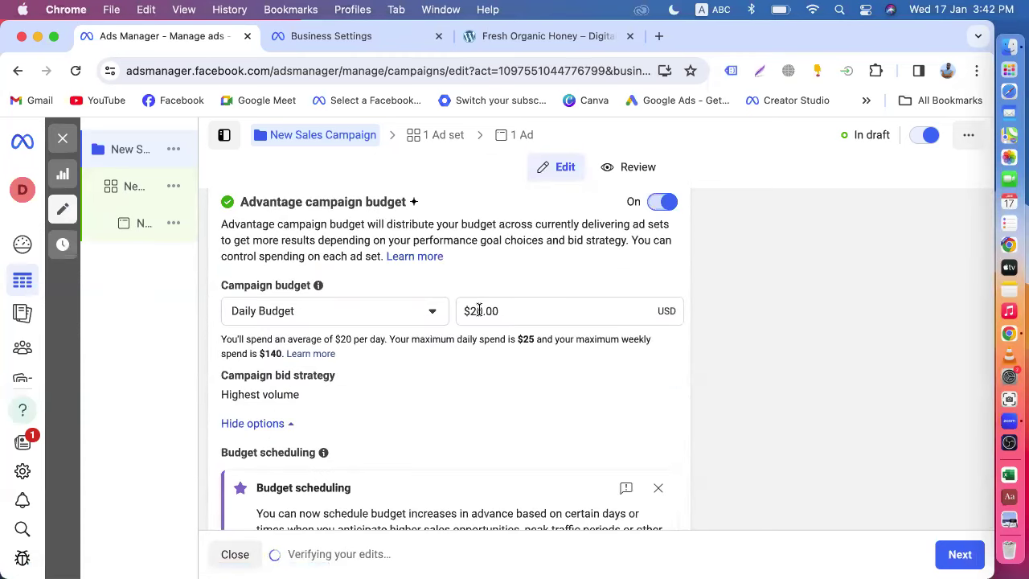
{"action": "left_click", "coordinate": [657, 487]}
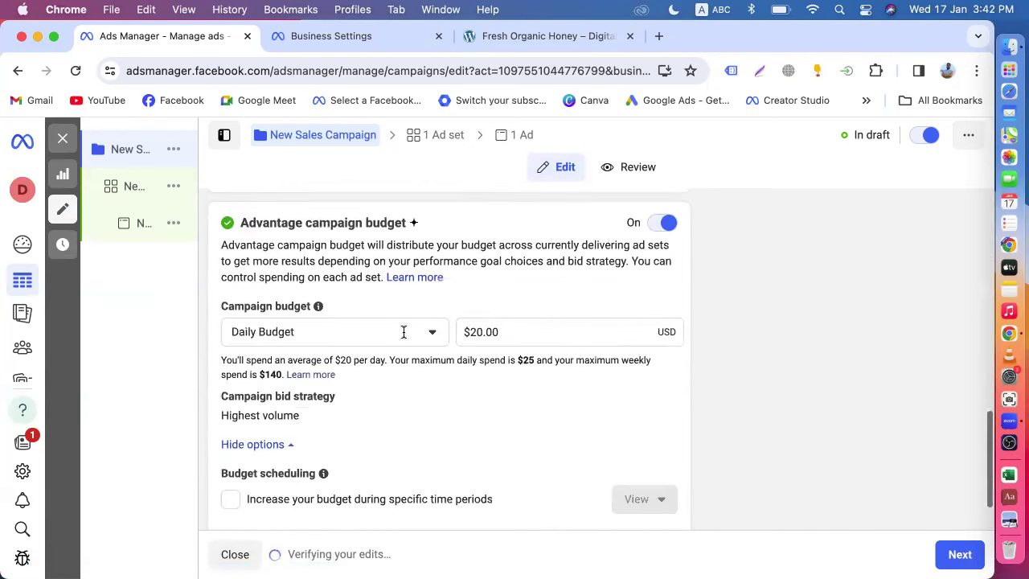
{"action": "left_click", "coordinate": [956, 554]}
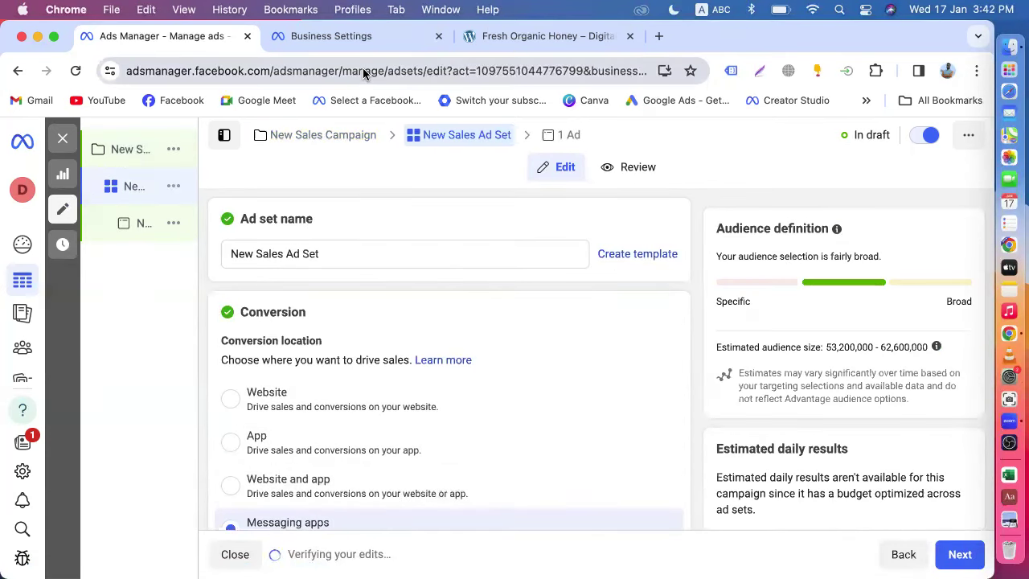
- Set the ad set's conversion location to Website, then start adding a dataset in Business Settings
{"action": "left_click", "coordinate": [237, 404]}
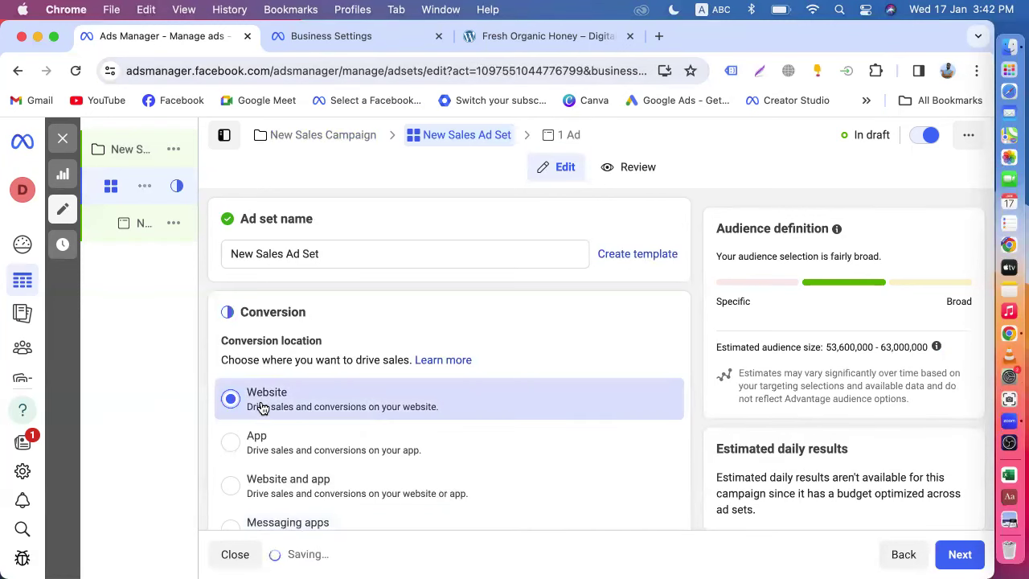
{"action": "scroll", "coordinate": [261, 408], "scroll_direction": "down", "scroll_amount": 5}
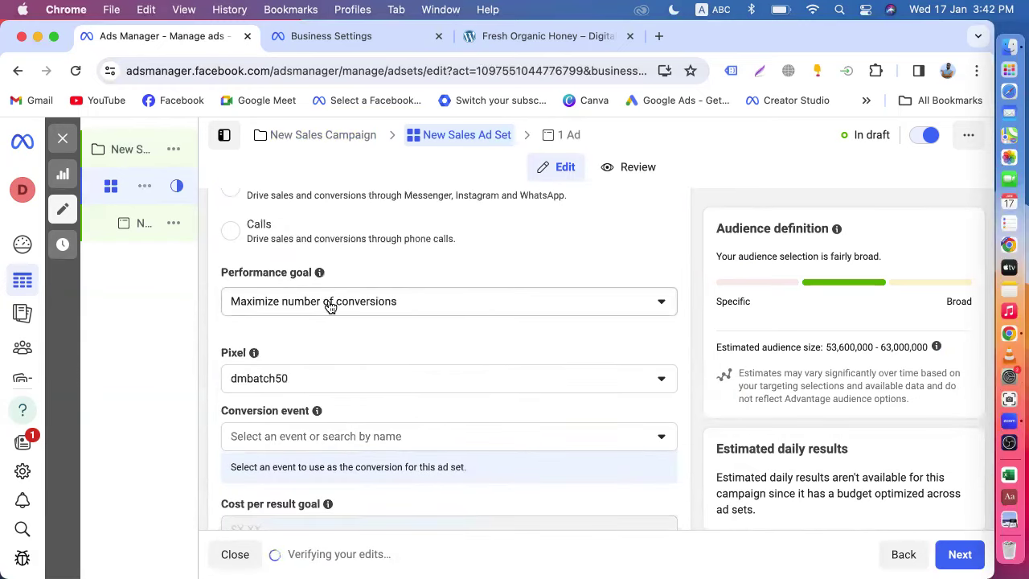
{"action": "scroll", "coordinate": [325, 308], "scroll_direction": "down", "scroll_amount": 2}
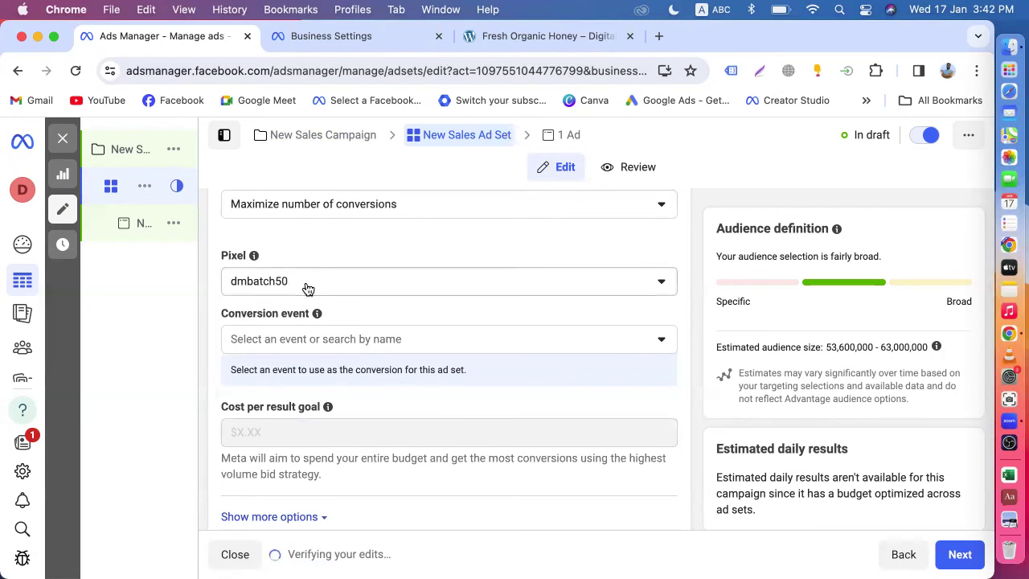
{"action": "left_click", "coordinate": [323, 38]}
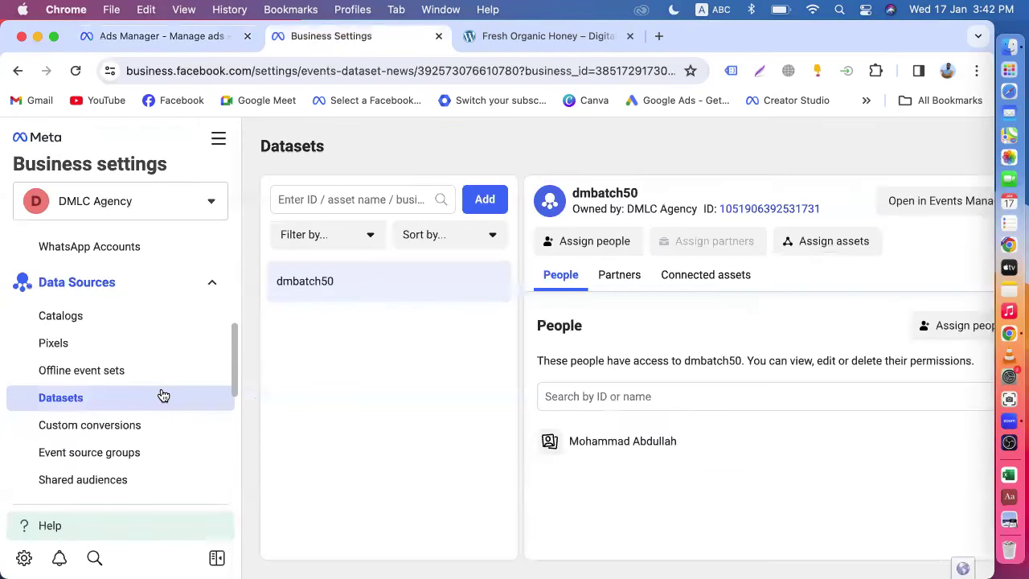
{"action": "left_click", "coordinate": [483, 209]}
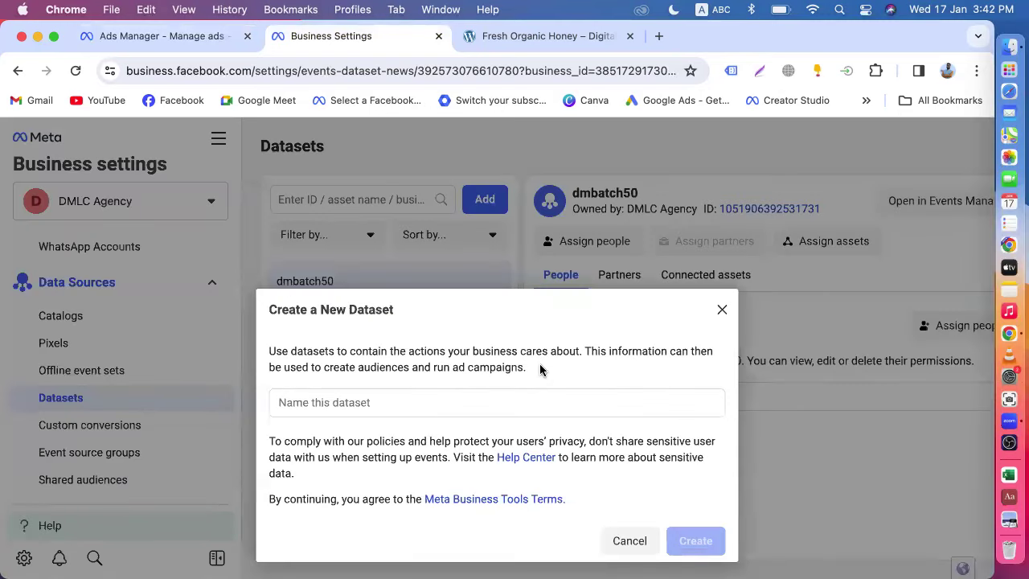
- Create a new dataset named 'test' and bring up the All tools list
{"action": "left_click", "coordinate": [400, 388]}
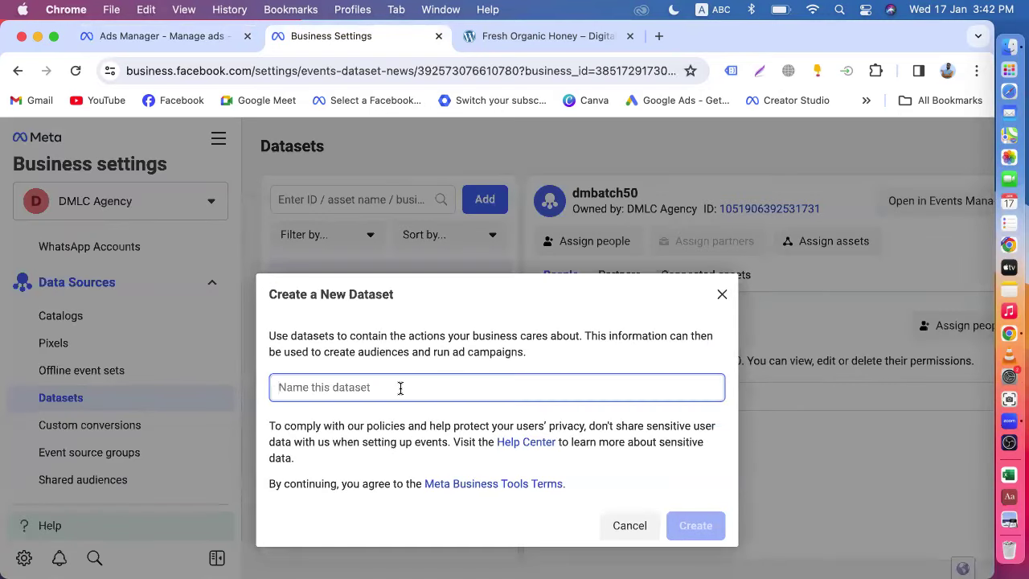
{"action": "type", "text": "test"}
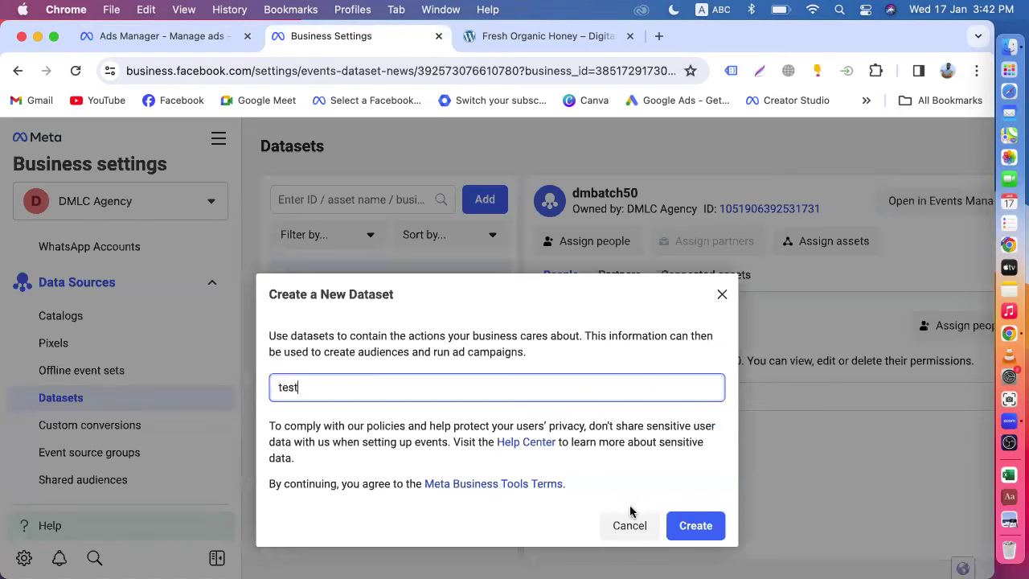
{"action": "left_click", "coordinate": [685, 527]}
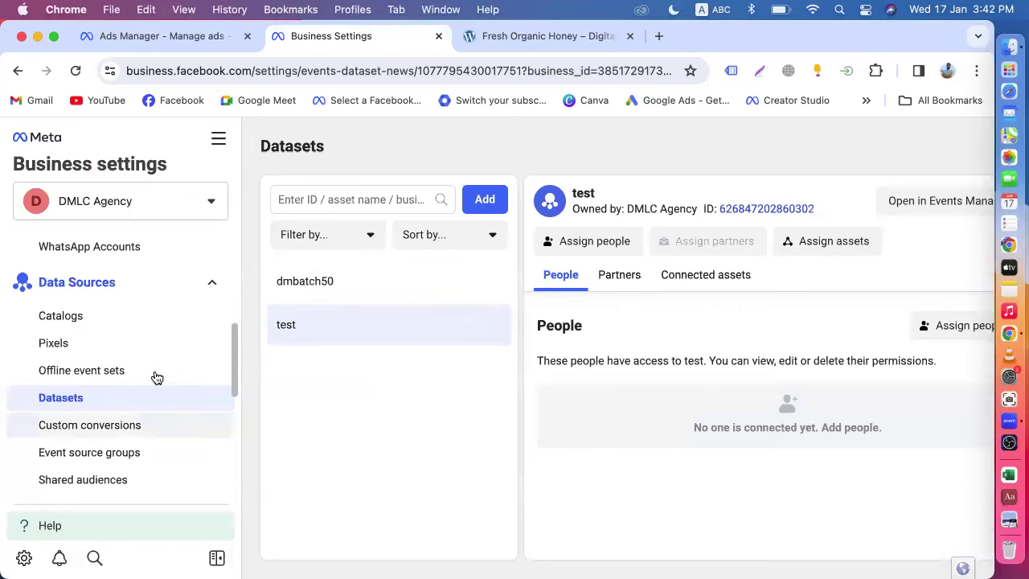
{"action": "left_click", "coordinate": [216, 138]}
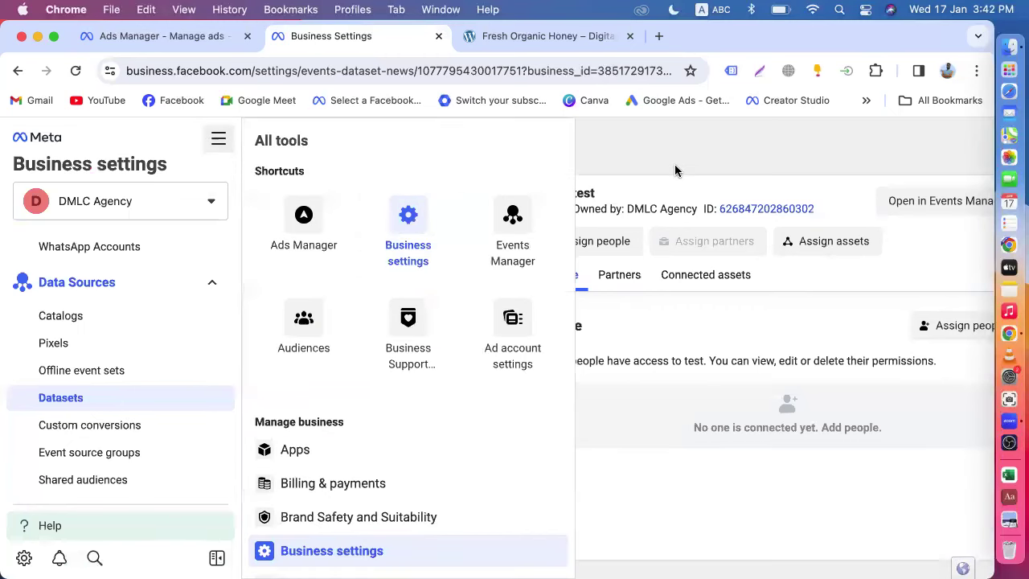
- Close the All tools list, reopen and close it again, then head back to the ad set editor
{"action": "left_click", "coordinate": [640, 158]}
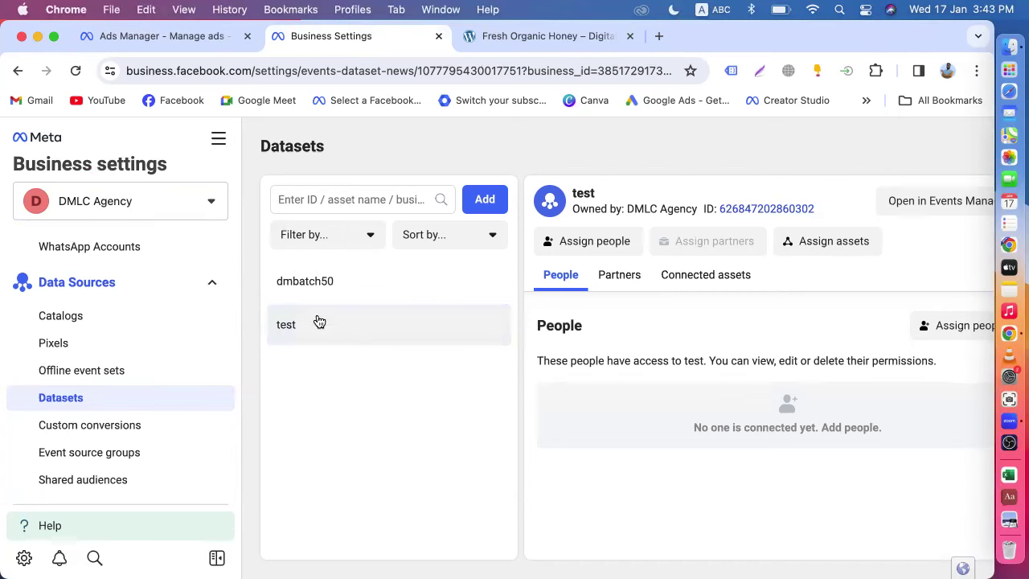
{"action": "left_click", "coordinate": [219, 142]}
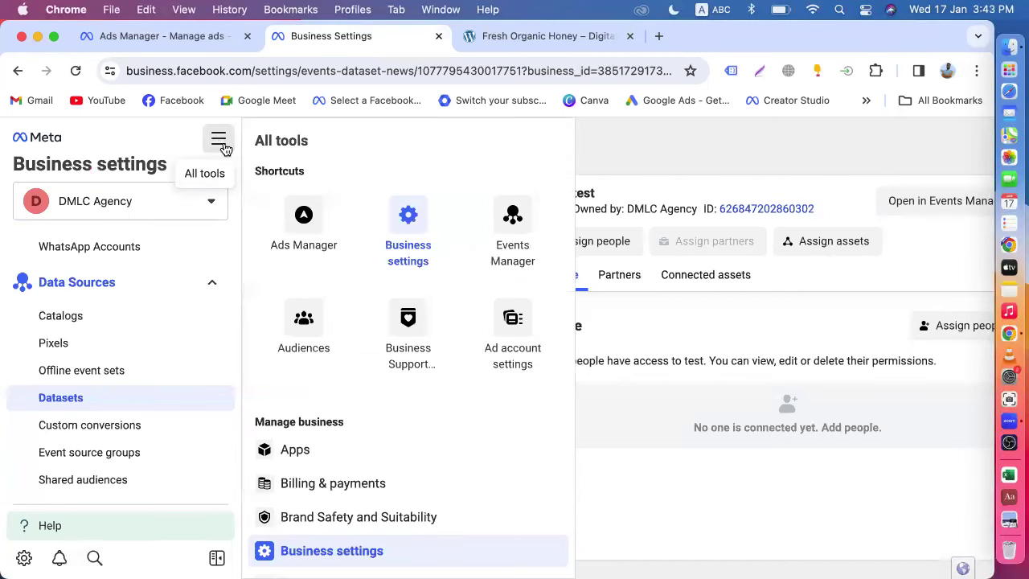
{"action": "left_click", "coordinate": [639, 159]}
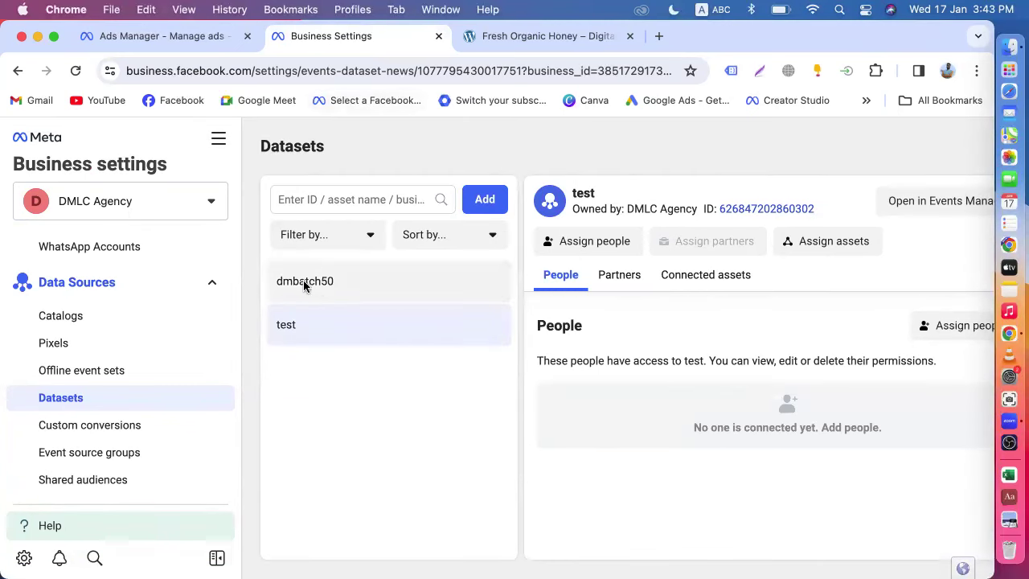
{"action": "left_click", "coordinate": [178, 36]}
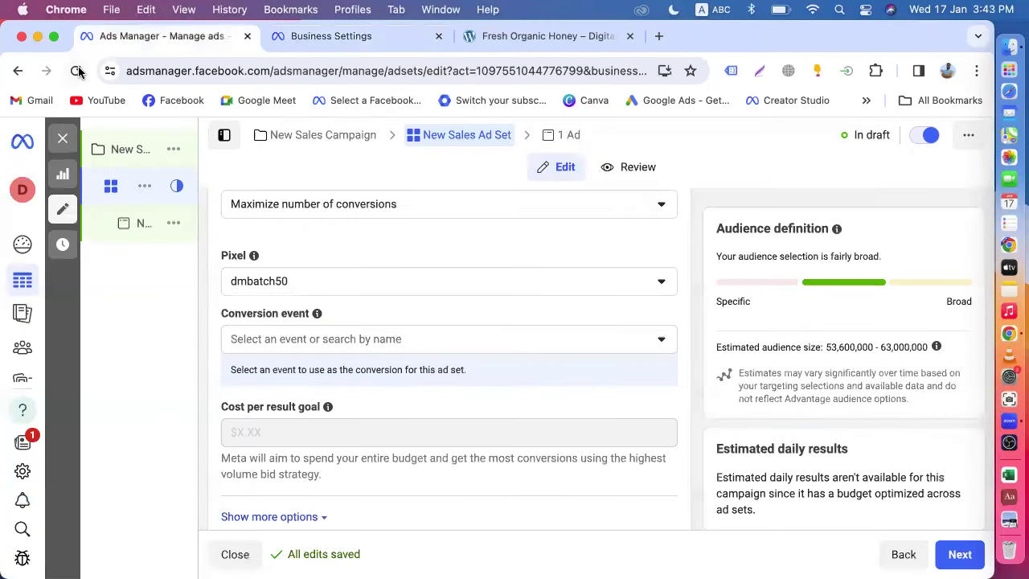
- Reload the ad set editor, confirm only dmbatch50 is listed as a pixel, then reopen dmbatch50's dataset details
{"action": "left_click", "coordinate": [76, 71]}
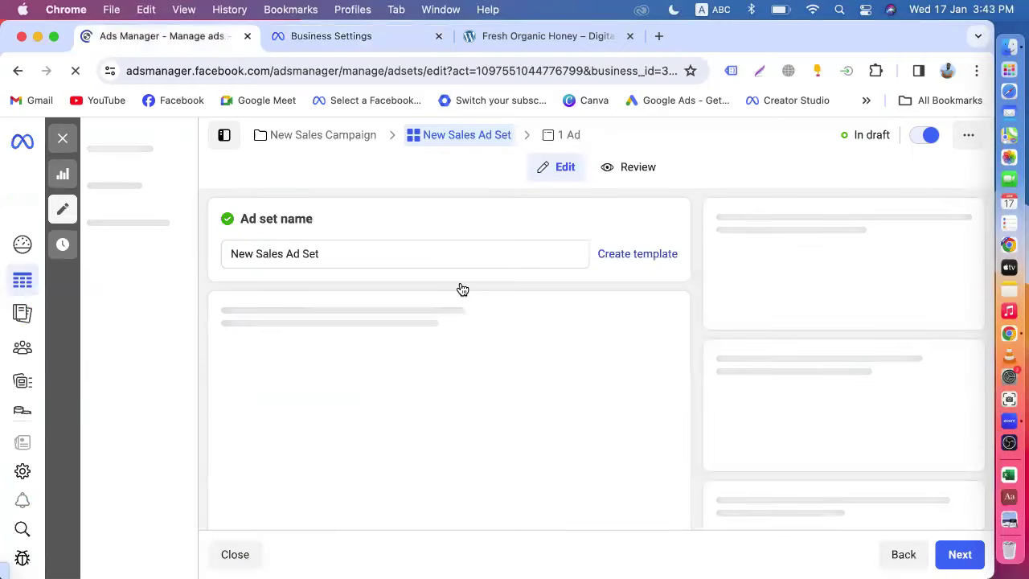
{"action": "scroll", "coordinate": [462, 289], "scroll_direction": "down", "scroll_amount": 3}
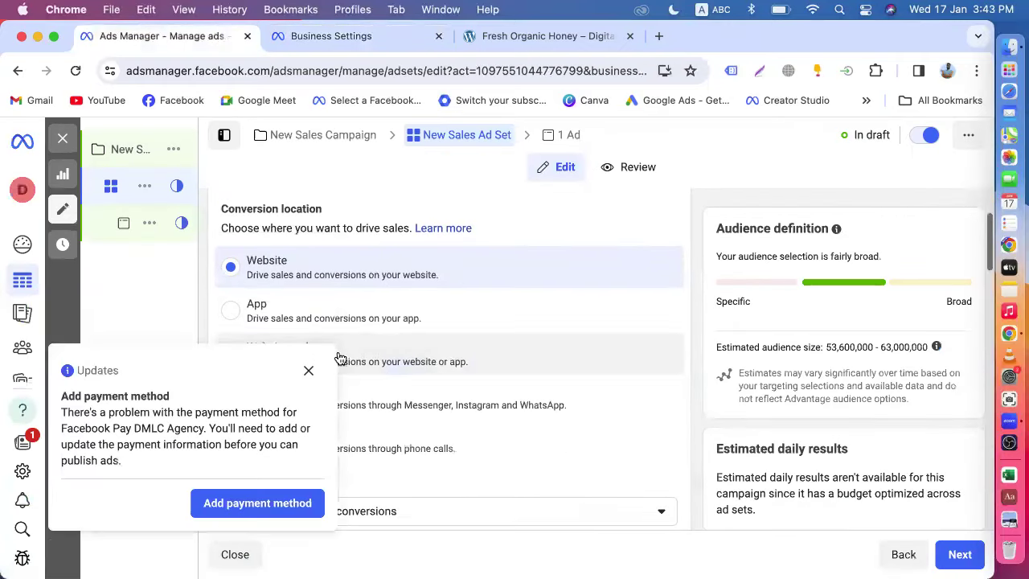
{"action": "left_click", "coordinate": [310, 369]}
{"action": "scroll", "coordinate": [332, 289], "scroll_direction": "down", "scroll_amount": 5}
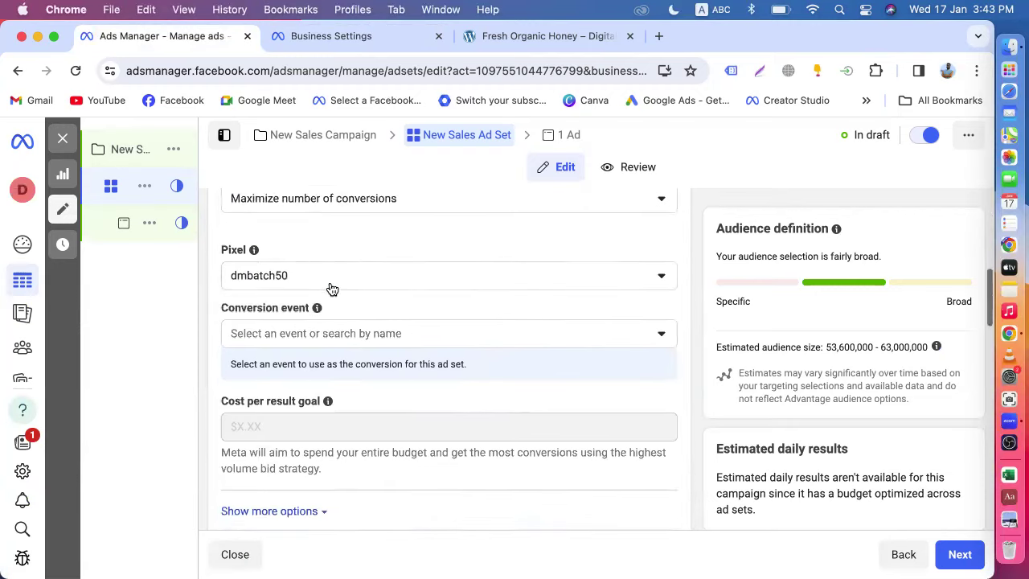
{"action": "left_click", "coordinate": [296, 265]}
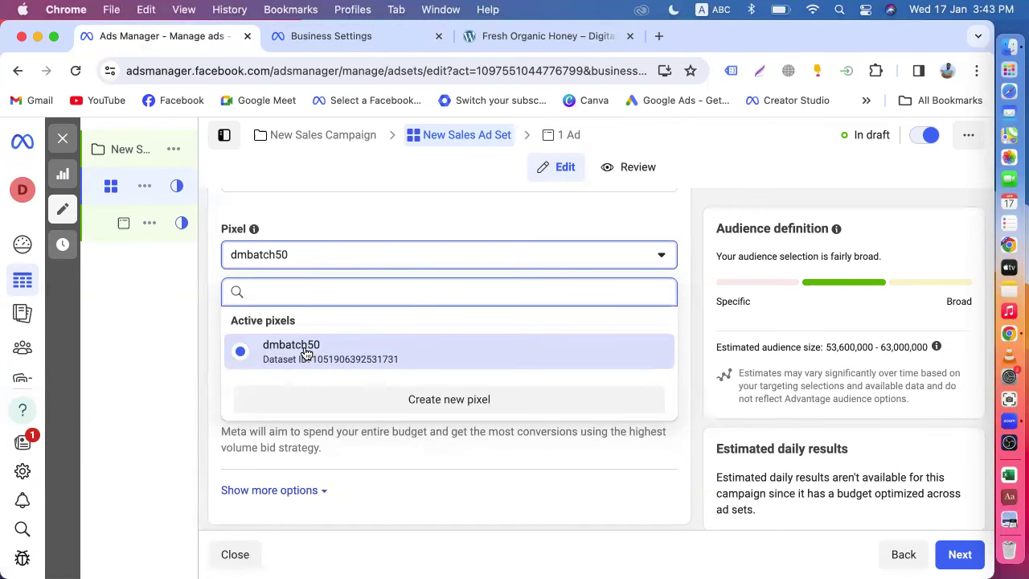
{"action": "left_click", "coordinate": [340, 37]}
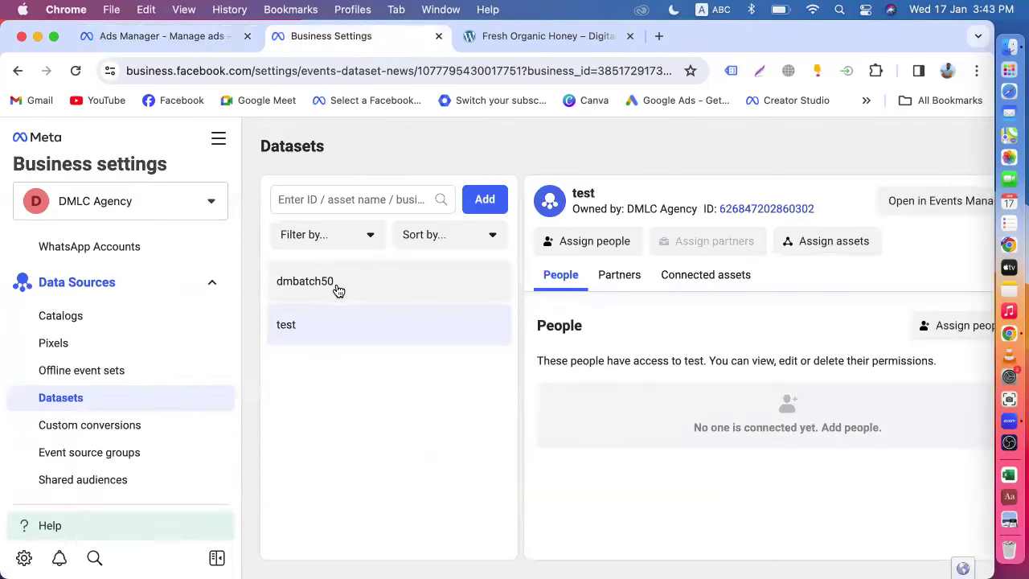
{"action": "left_click", "coordinate": [337, 288]}
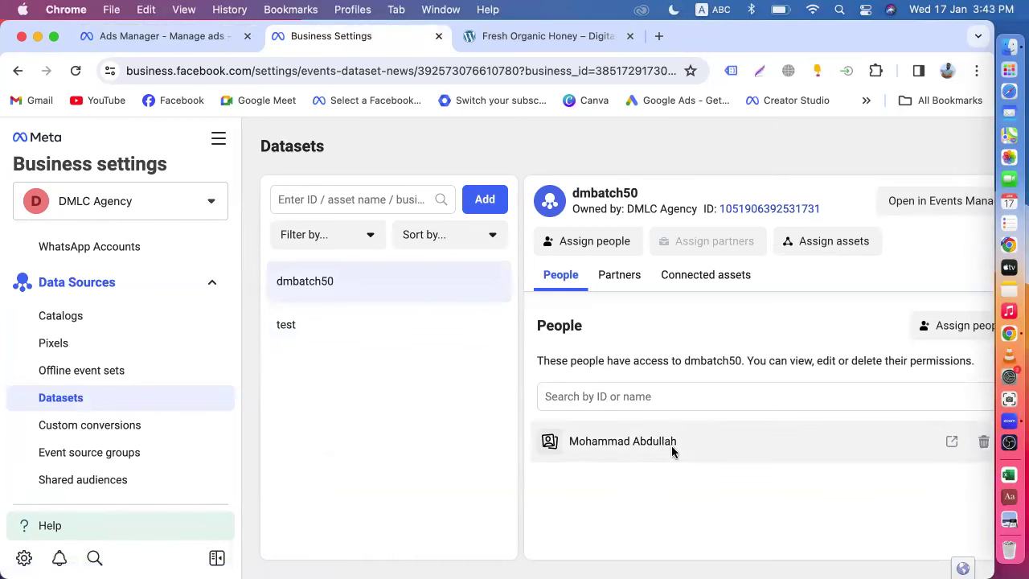
- Give the team member Manage events dataset control of the test dataset, then begin assigning assets to it
{"action": "left_click", "coordinate": [329, 325]}
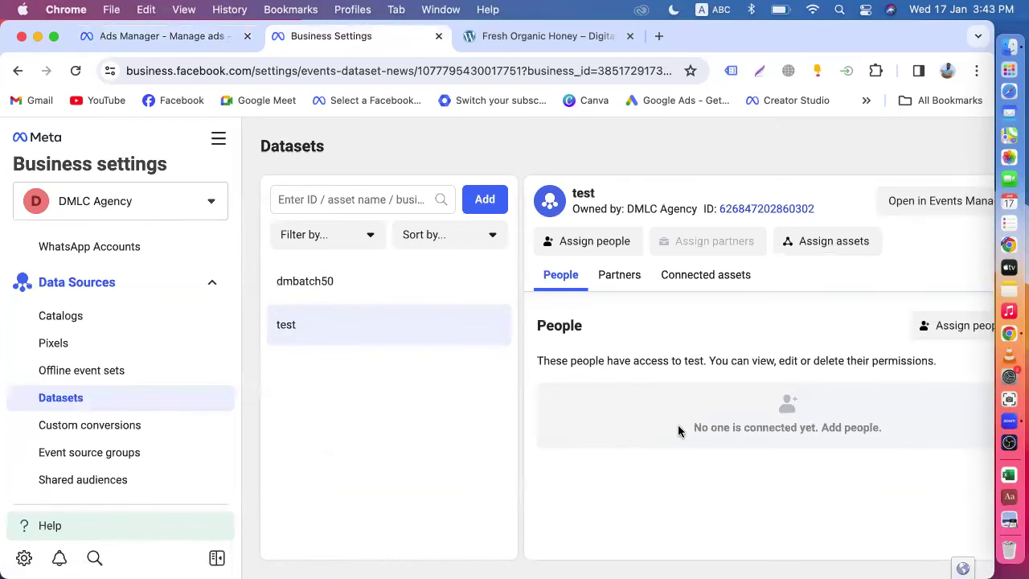
{"action": "left_click", "coordinate": [587, 247]}
{"action": "left_click", "coordinate": [381, 341]}
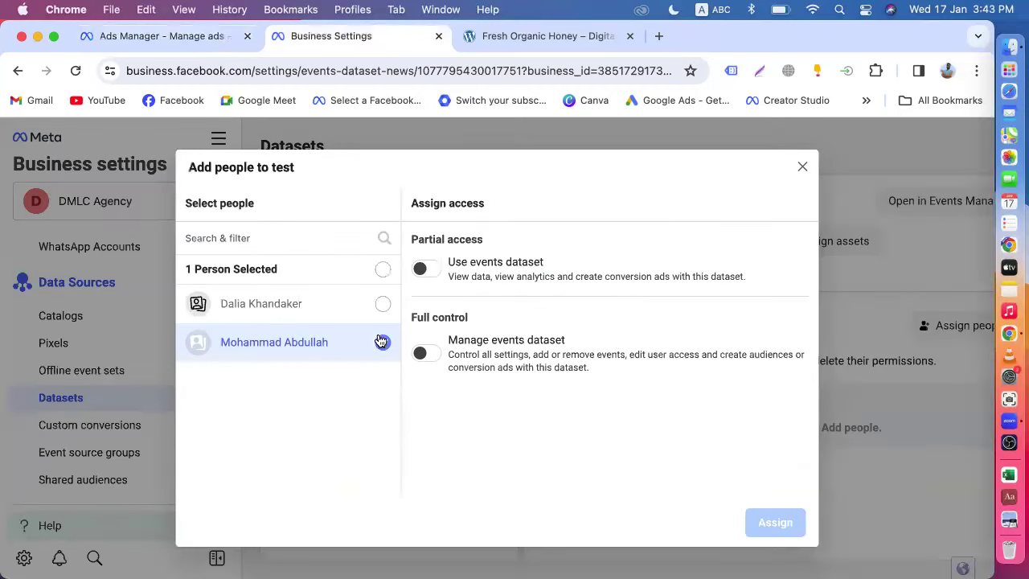
{"action": "left_click", "coordinate": [422, 352]}
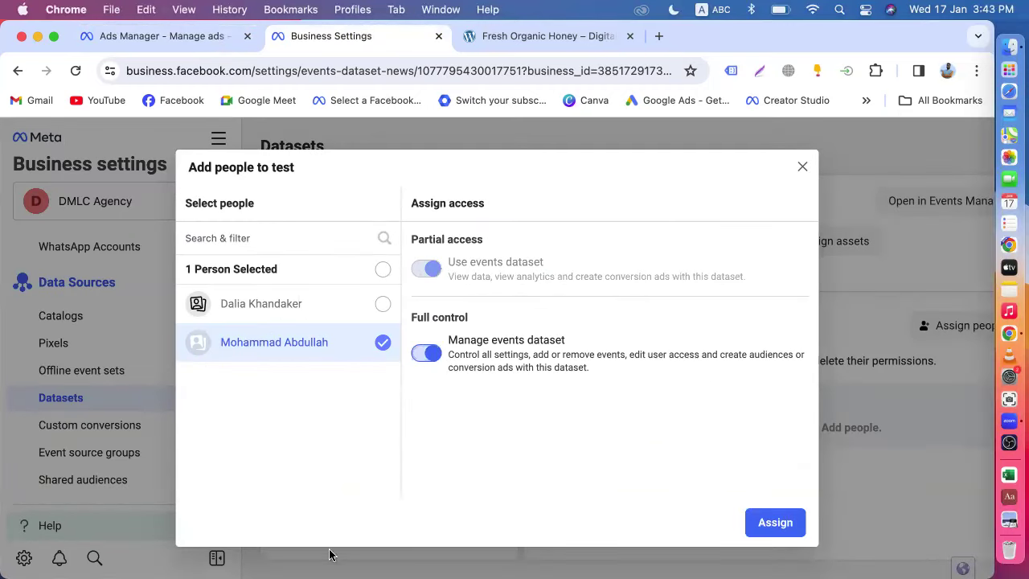
{"action": "left_click", "coordinate": [775, 523]}
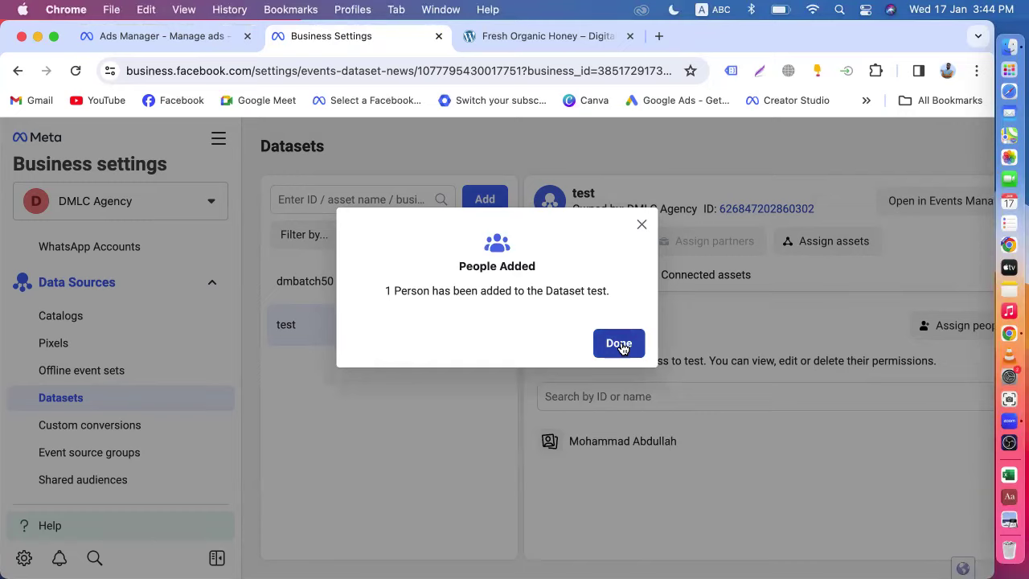
{"action": "left_click", "coordinate": [618, 344]}
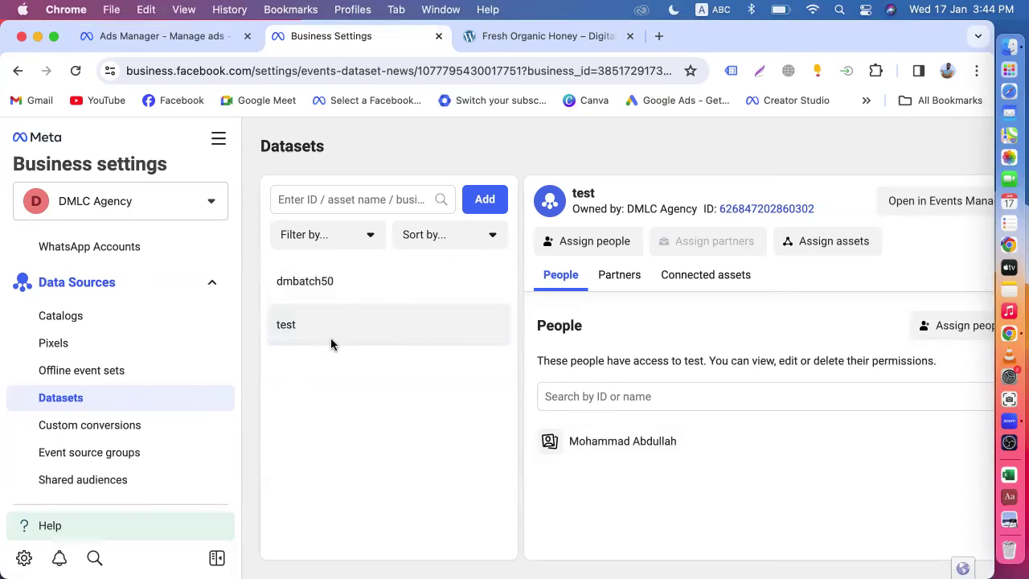
{"action": "left_click", "coordinate": [833, 242]}
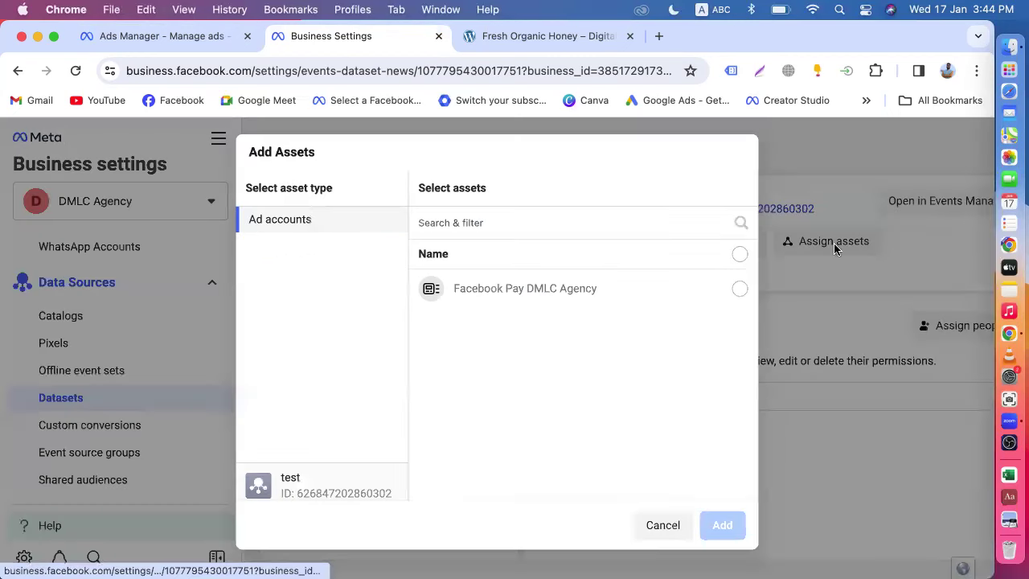
- Assign the Facebook Pay DMLC Agency ad account to the test dataset, then return to Ads Manager
{"action": "left_click", "coordinate": [738, 290]}
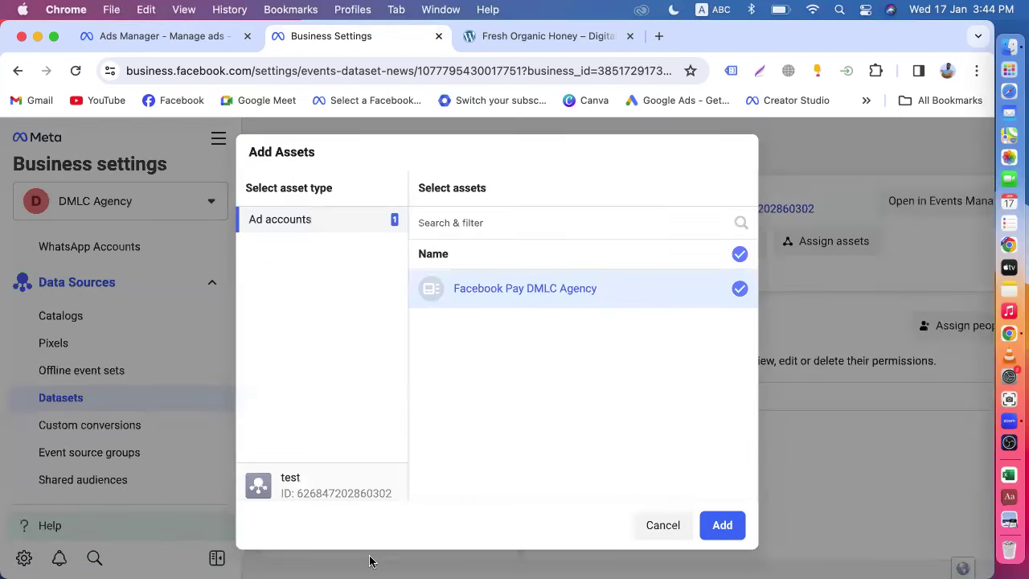
{"action": "left_click", "coordinate": [737, 526]}
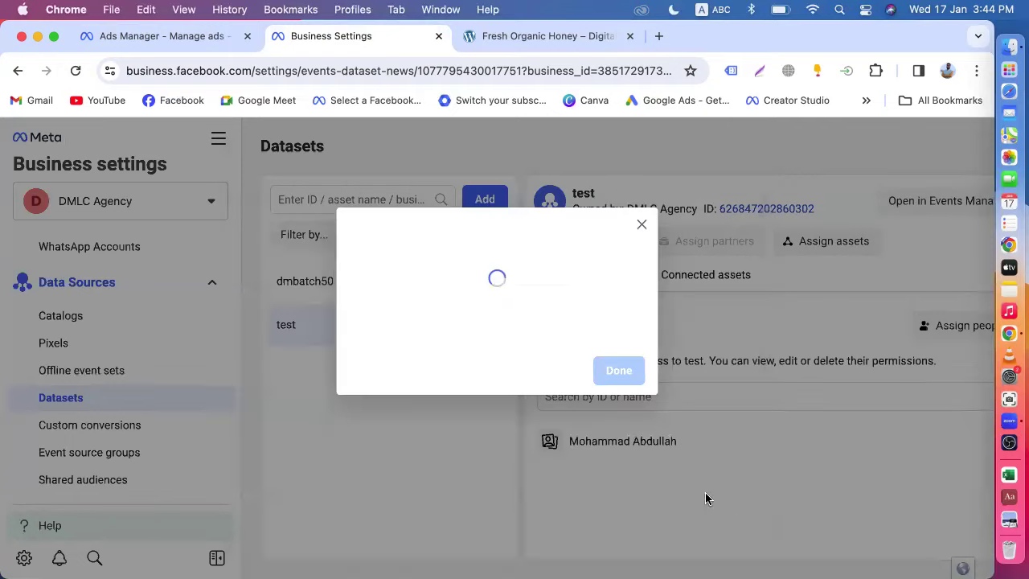
{"action": "left_click", "coordinate": [615, 371]}
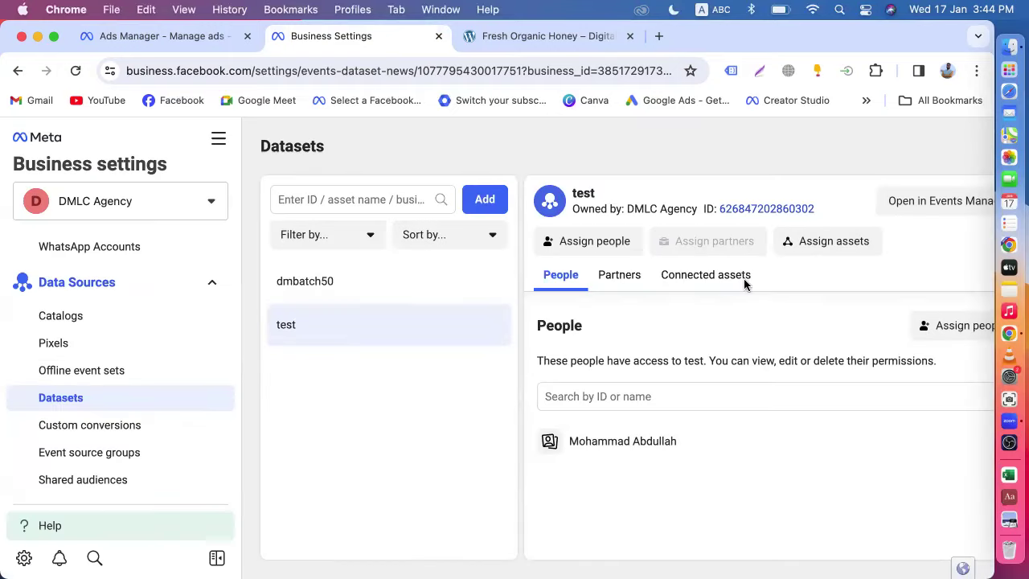
{"action": "left_click", "coordinate": [801, 246]}
{"action": "left_click", "coordinate": [661, 286]}
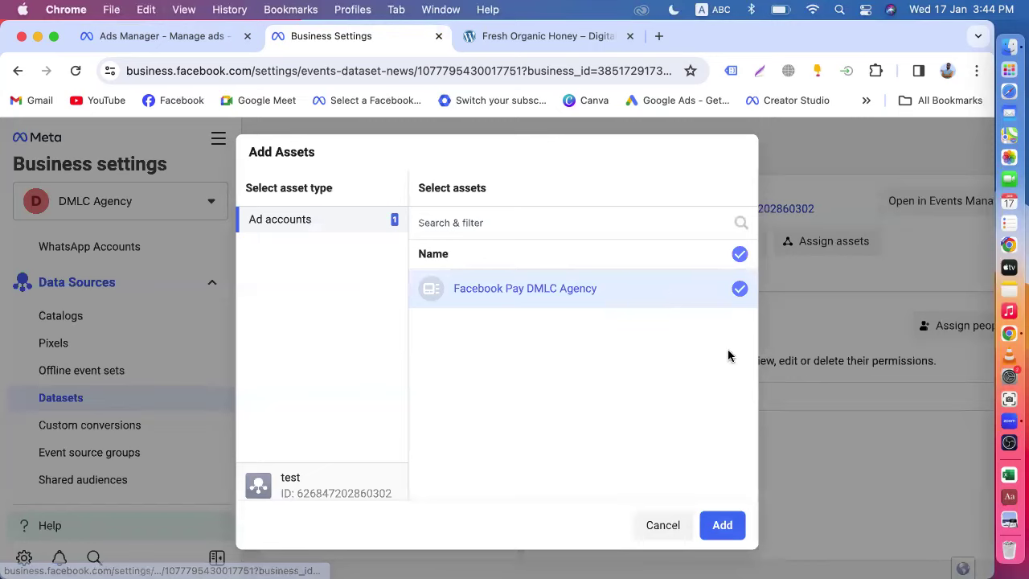
{"action": "left_click", "coordinate": [723, 526]}
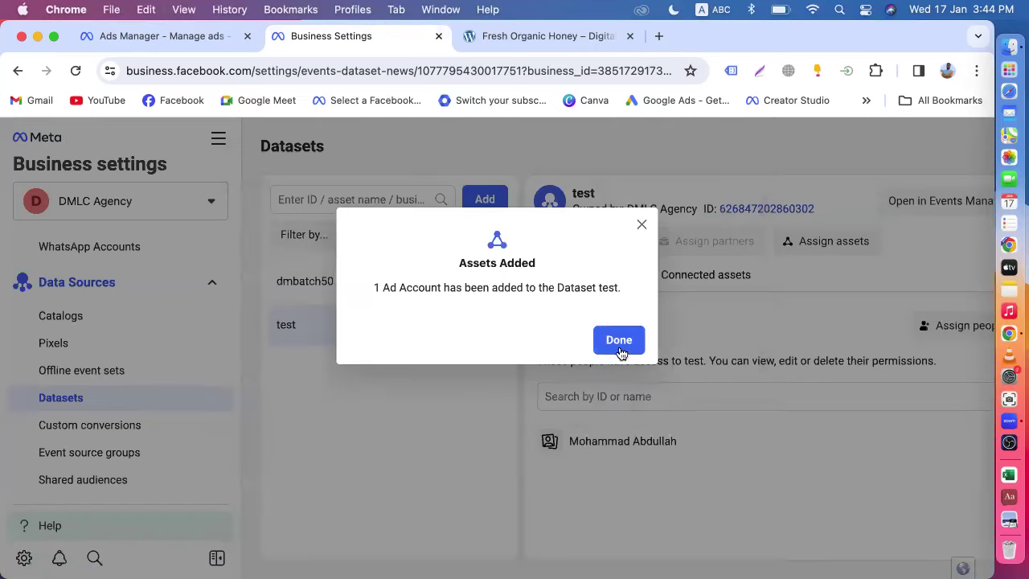
{"action": "left_click", "coordinate": [619, 340]}
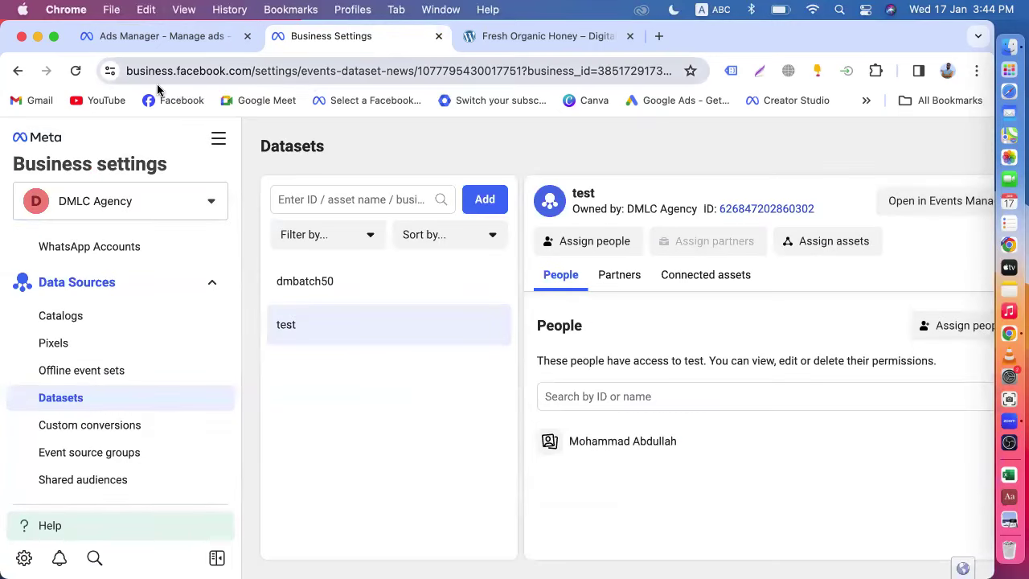
{"action": "left_click", "coordinate": [147, 36]}
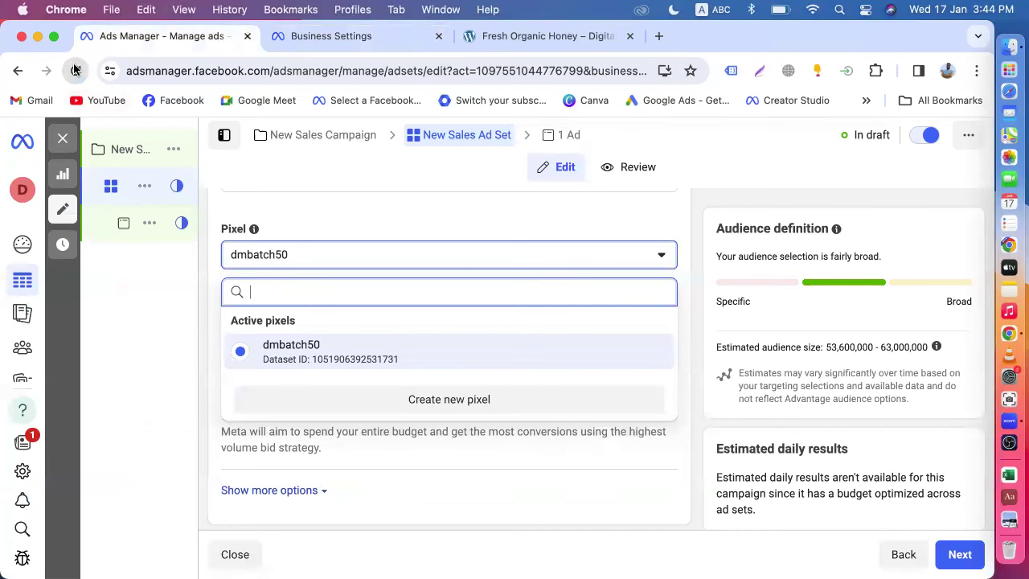
- Refresh the ad set editor and open its Pixel list, now showing the test pixel beside dmbatch50
{"action": "left_click", "coordinate": [74, 70]}
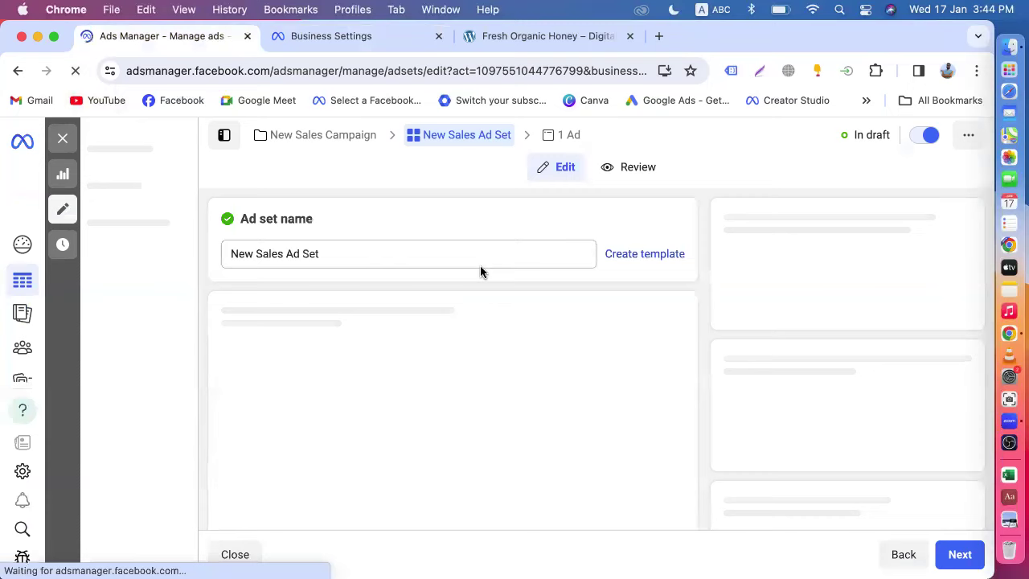
{"action": "scroll", "coordinate": [480, 270], "scroll_direction": "down", "scroll_amount": 5}
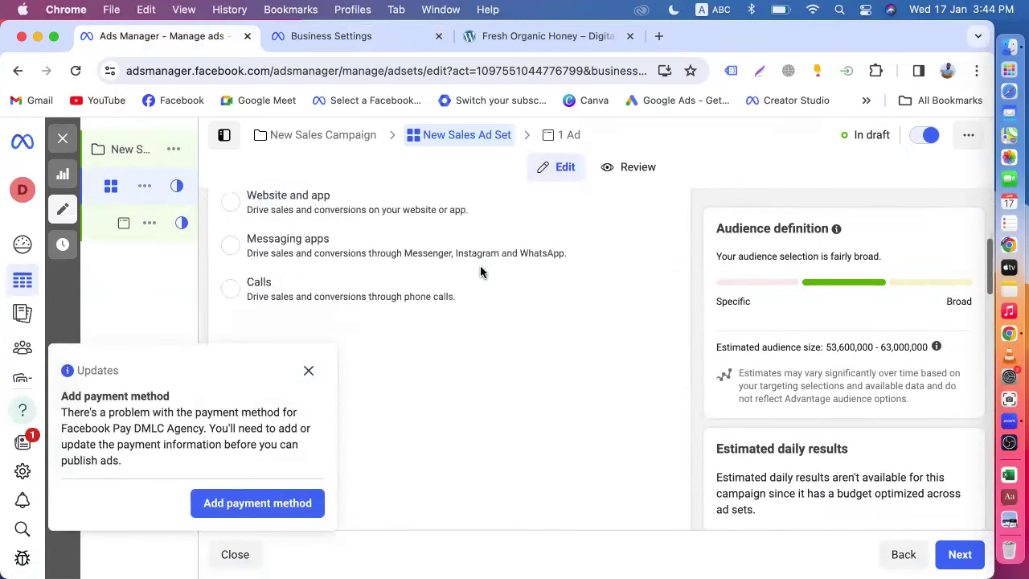
{"action": "left_click", "coordinate": [309, 372]}
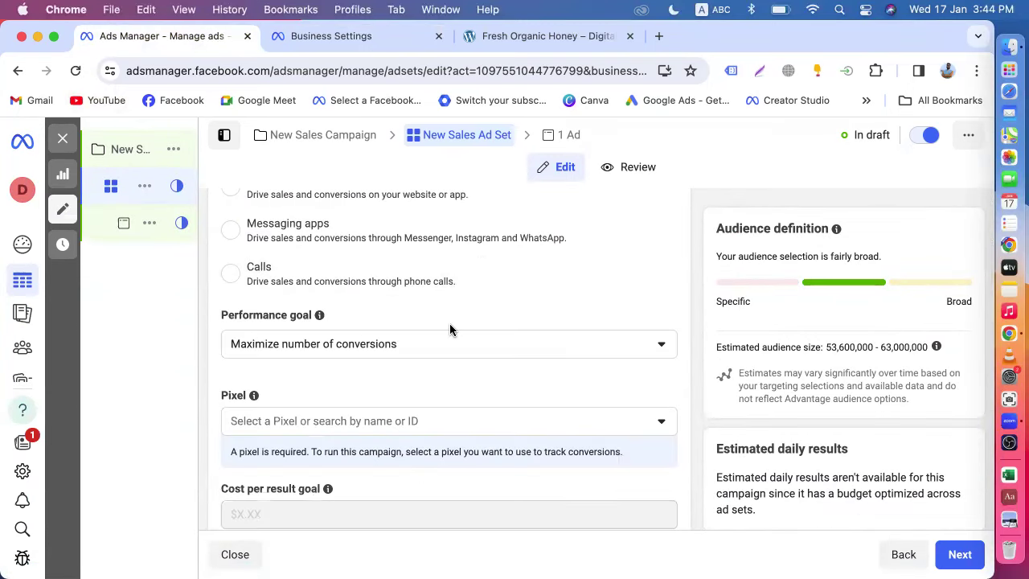
{"action": "scroll", "coordinate": [477, 246], "scroll_direction": "down", "scroll_amount": 1}
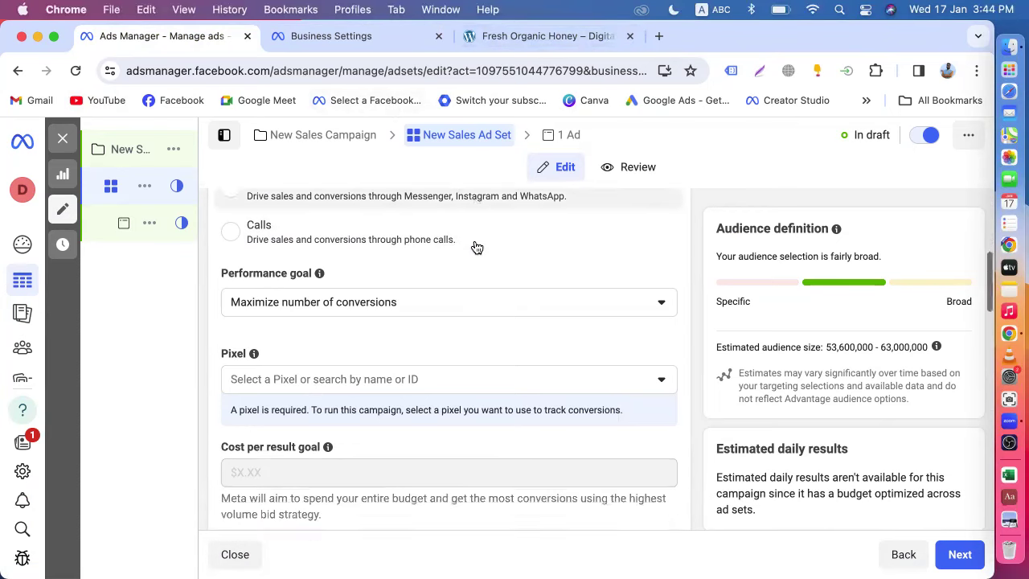
{"action": "scroll", "coordinate": [477, 247], "scroll_direction": "down", "scroll_amount": 3}
{"action": "left_click", "coordinate": [347, 276]}
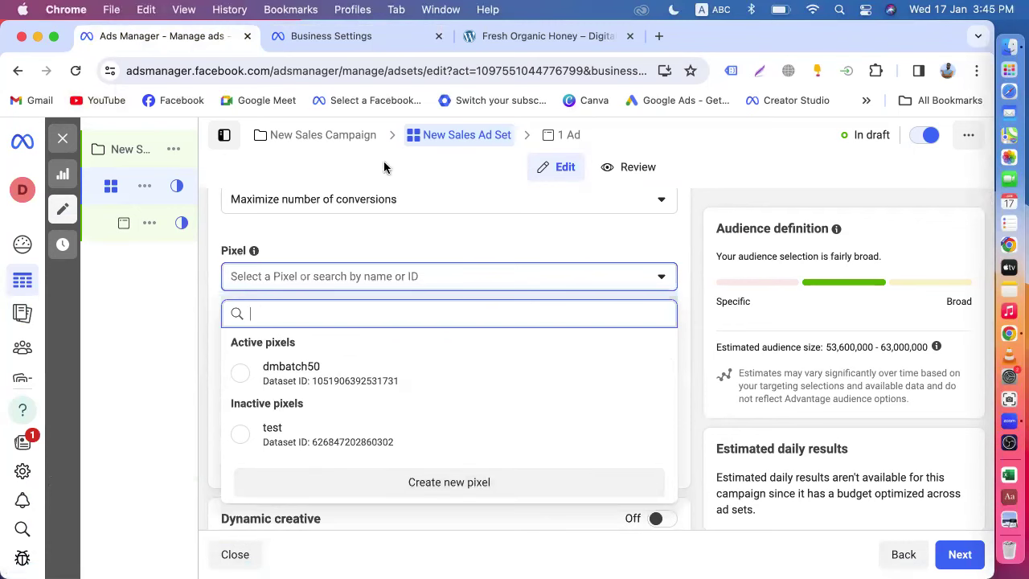
- Glance at the All tools overview in Business Settings, then choose dmbatch50 as the ad set's pixel
{"action": "left_click", "coordinate": [330, 42]}
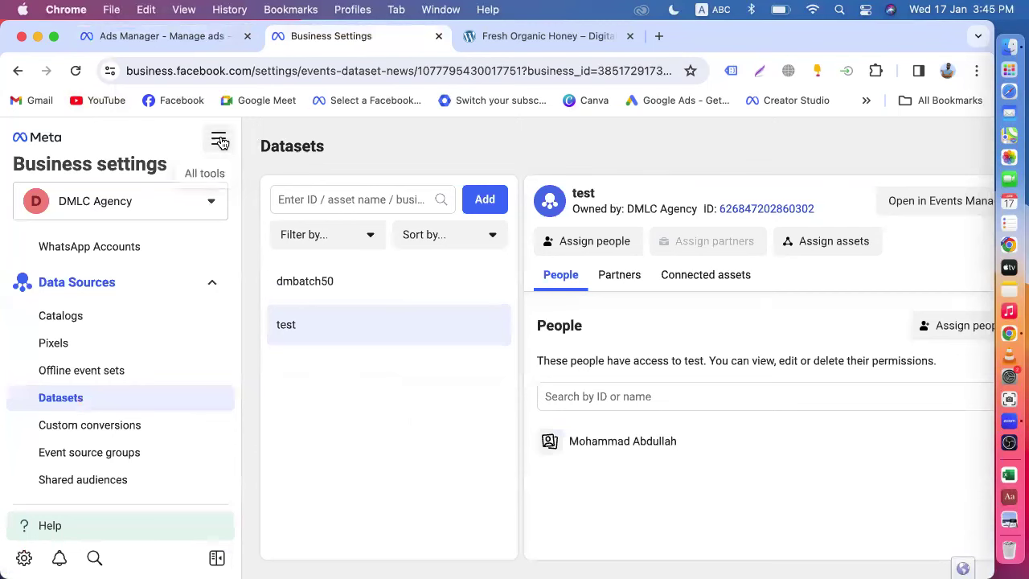
{"action": "left_click", "coordinate": [218, 139]}
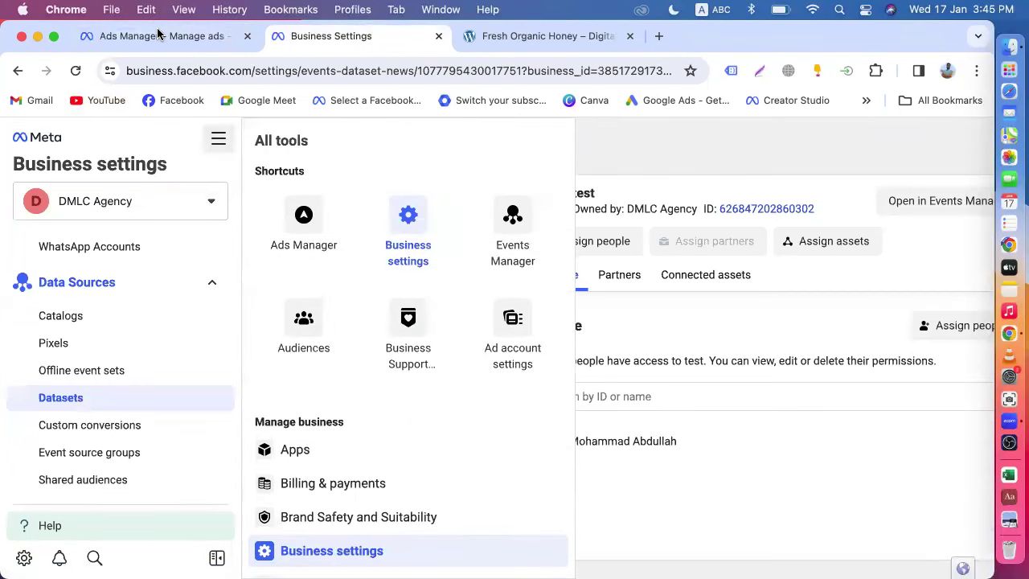
{"action": "left_click", "coordinate": [161, 36]}
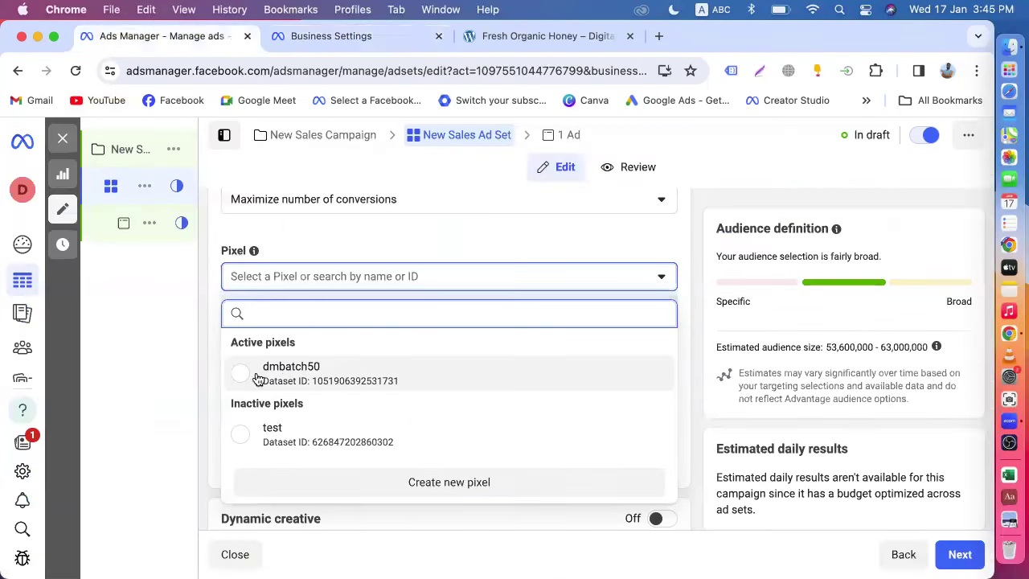
{"action": "left_click", "coordinate": [304, 373]}
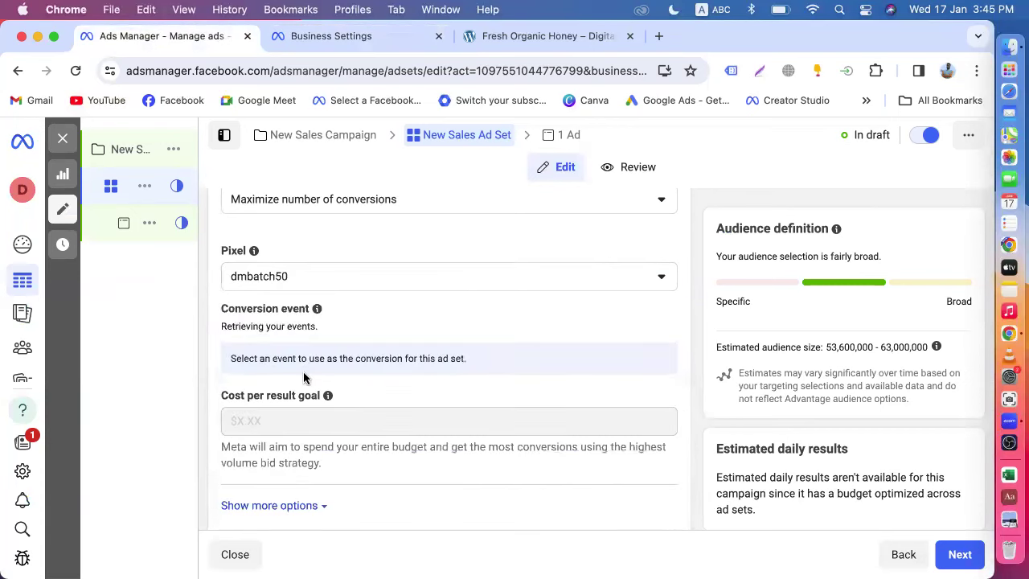
{"action": "scroll", "coordinate": [366, 312], "scroll_direction": "down", "scroll_amount": 2}
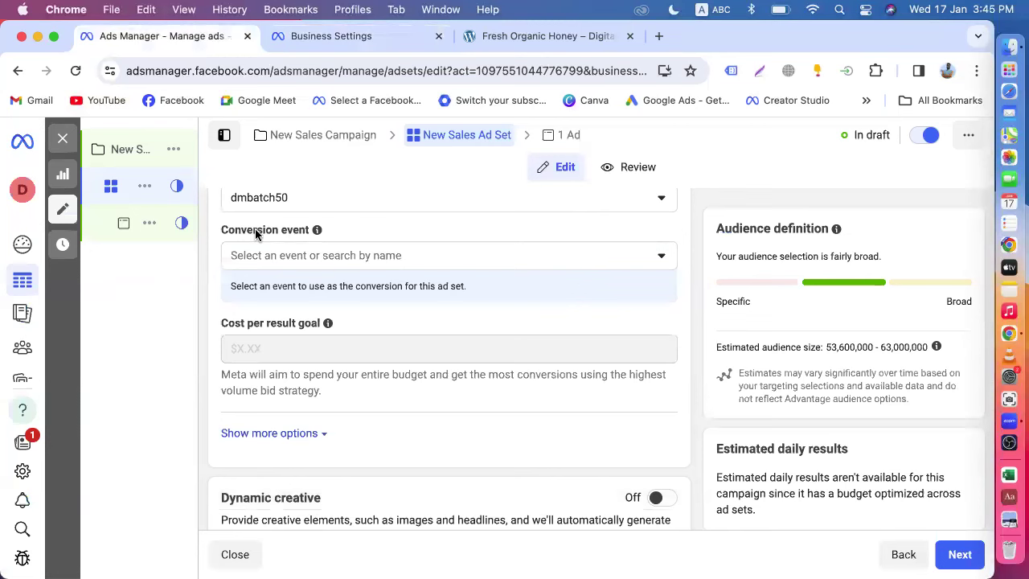
{"action": "scroll", "coordinate": [256, 233], "scroll_direction": "up", "scroll_amount": 5}
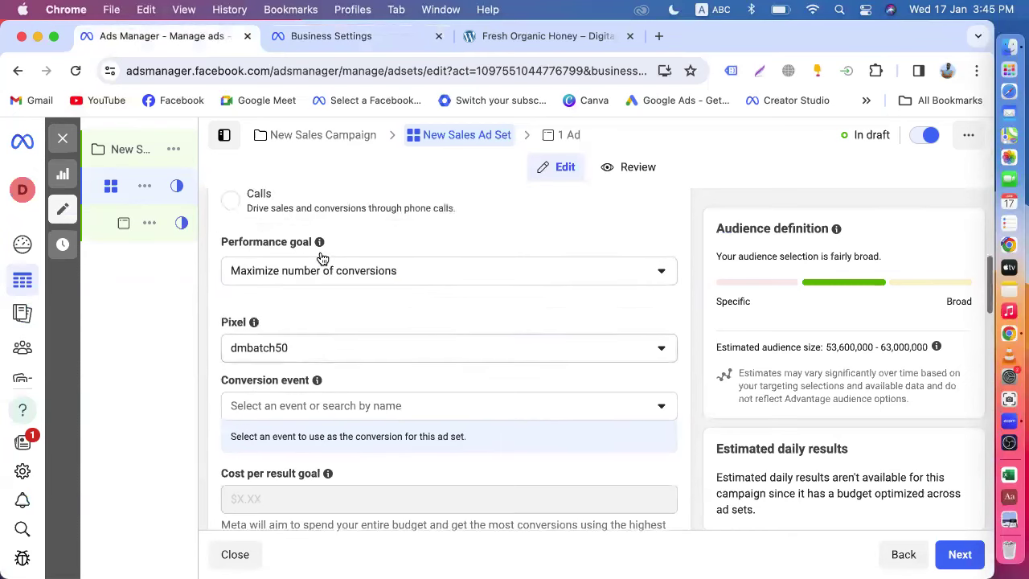
{"action": "scroll", "coordinate": [367, 301], "scroll_direction": "up", "scroll_amount": 8}
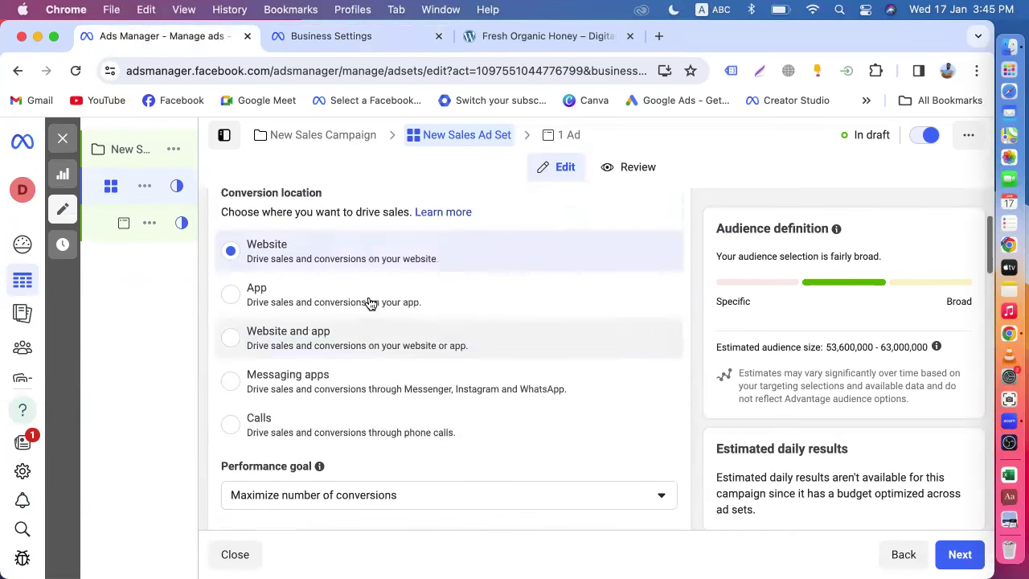
{"action": "scroll", "coordinate": [434, 289], "scroll_direction": "down", "scroll_amount": 6}
{"action": "scroll", "coordinate": [434, 291], "scroll_direction": "down", "scroll_amount": 5}
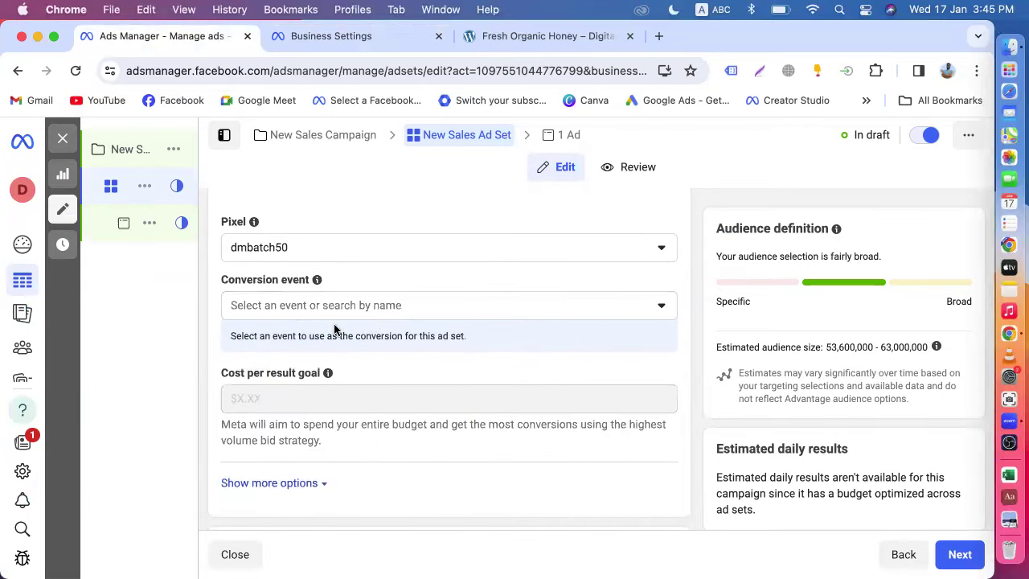
{"action": "left_click", "coordinate": [313, 306]}
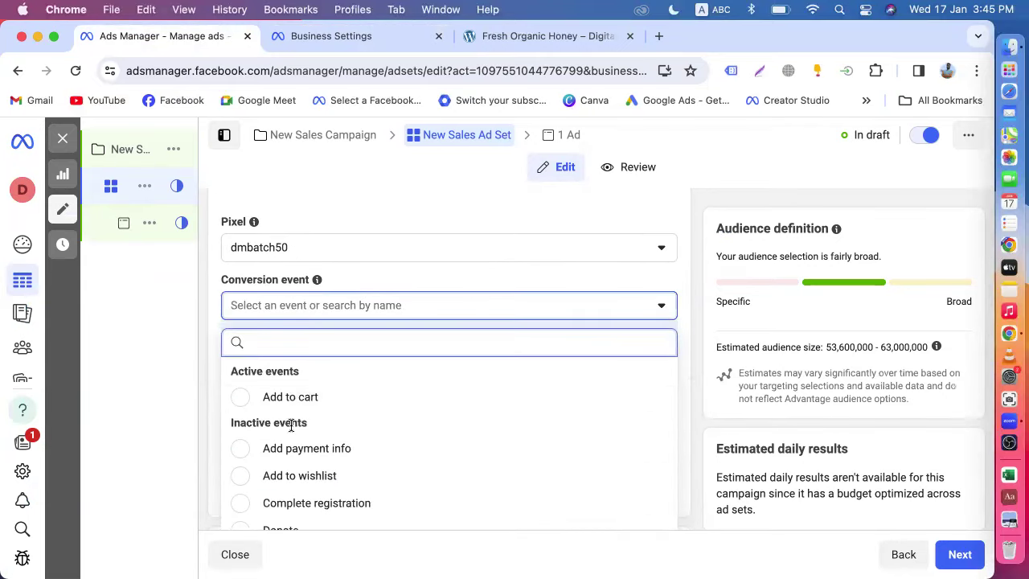
- Scroll through dmbatch50's available conversion events, then go back to the Business Settings tools overview
{"action": "scroll", "coordinate": [291, 426], "scroll_direction": "down", "scroll_amount": 3}
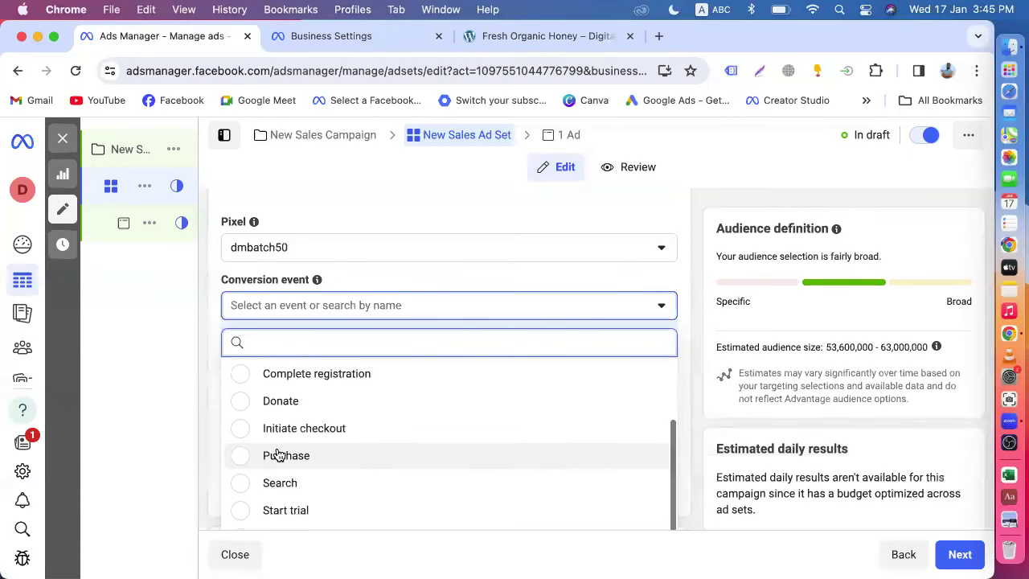
{"action": "scroll", "coordinate": [275, 456], "scroll_direction": "up", "scroll_amount": 3}
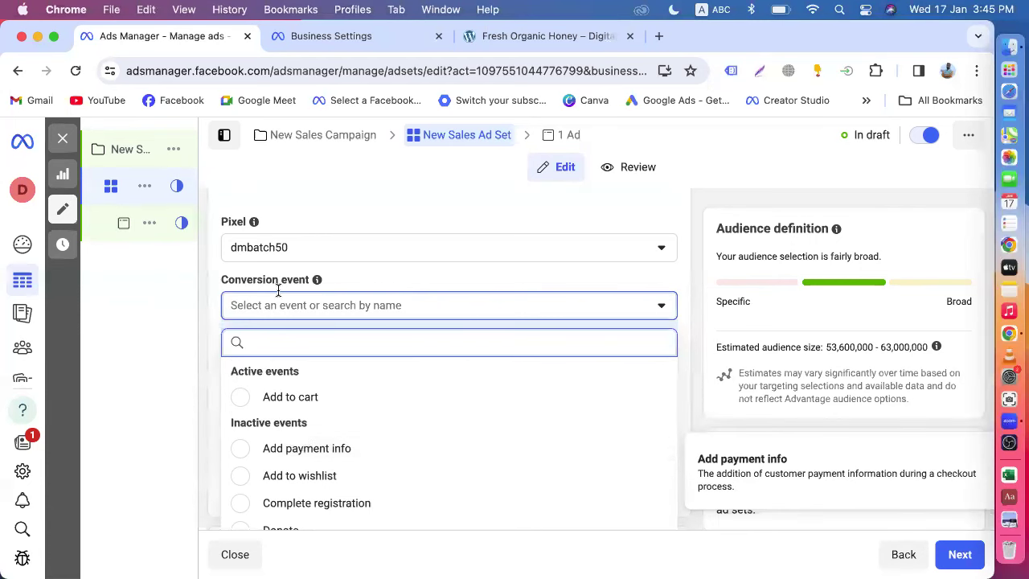
{"action": "left_click", "coordinate": [306, 40]}
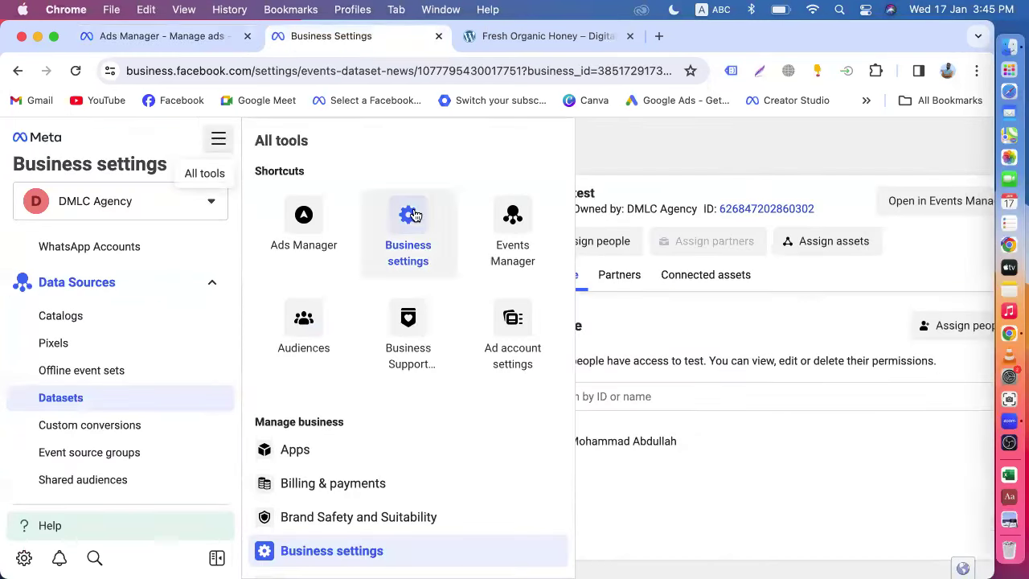
- Review the dmbatch50 dataset's recorded events in Events Manager, then return to the ad set editor
{"action": "left_click", "coordinate": [508, 236]}
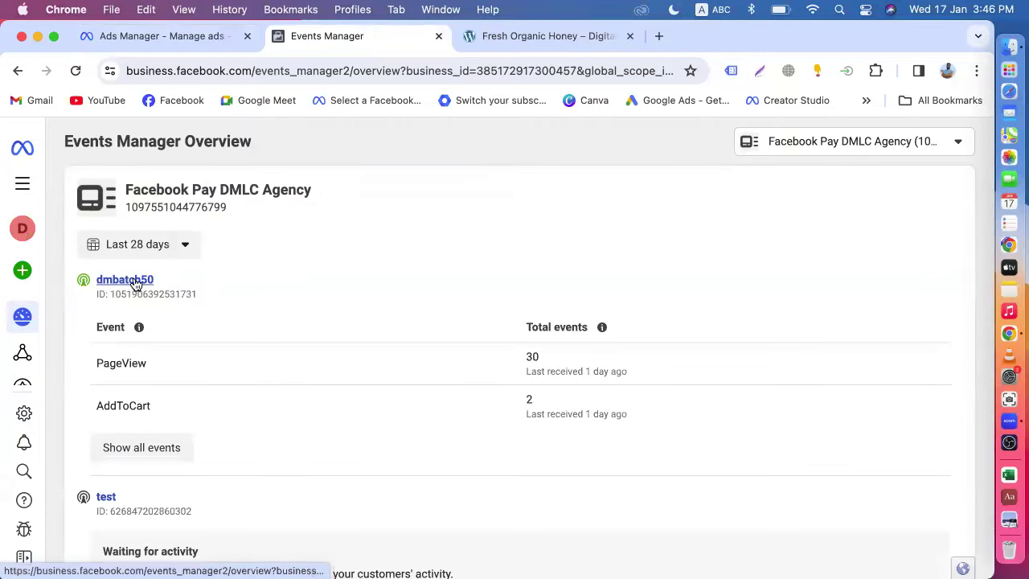
{"action": "left_click", "coordinate": [138, 283]}
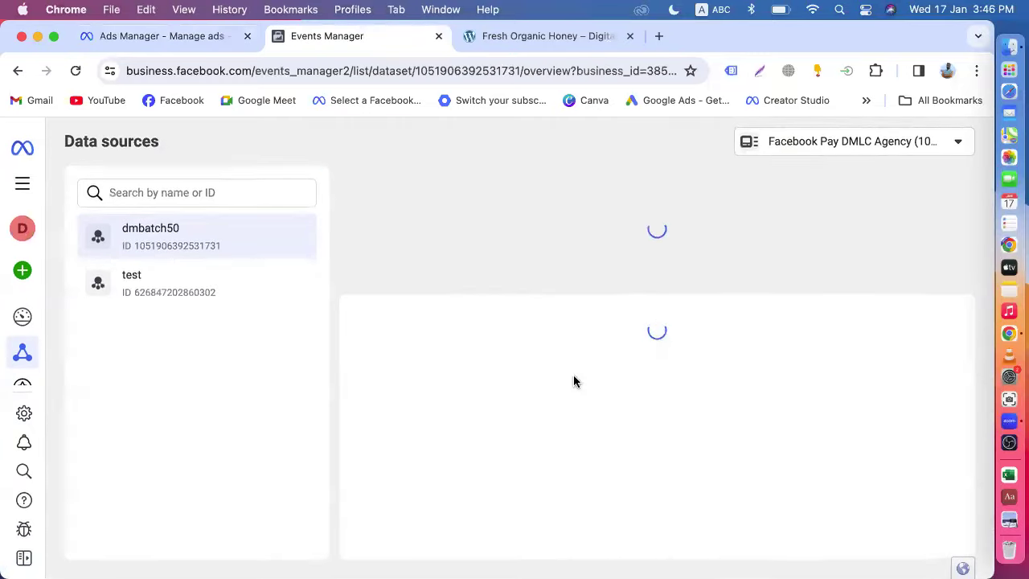
{"action": "scroll", "coordinate": [573, 374], "scroll_direction": "down", "scroll_amount": 5}
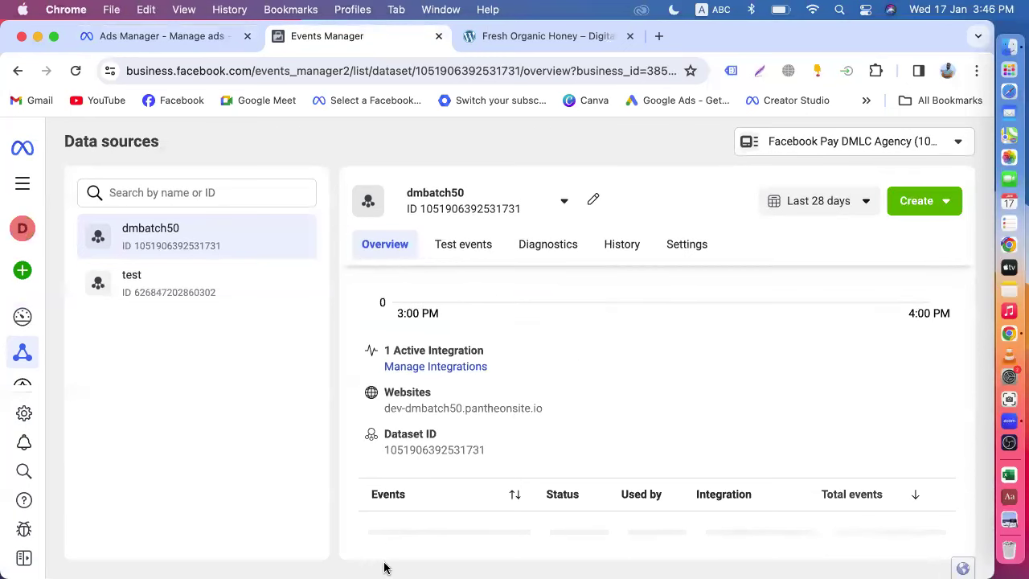
{"action": "scroll", "coordinate": [455, 488], "scroll_direction": "down", "scroll_amount": 3}
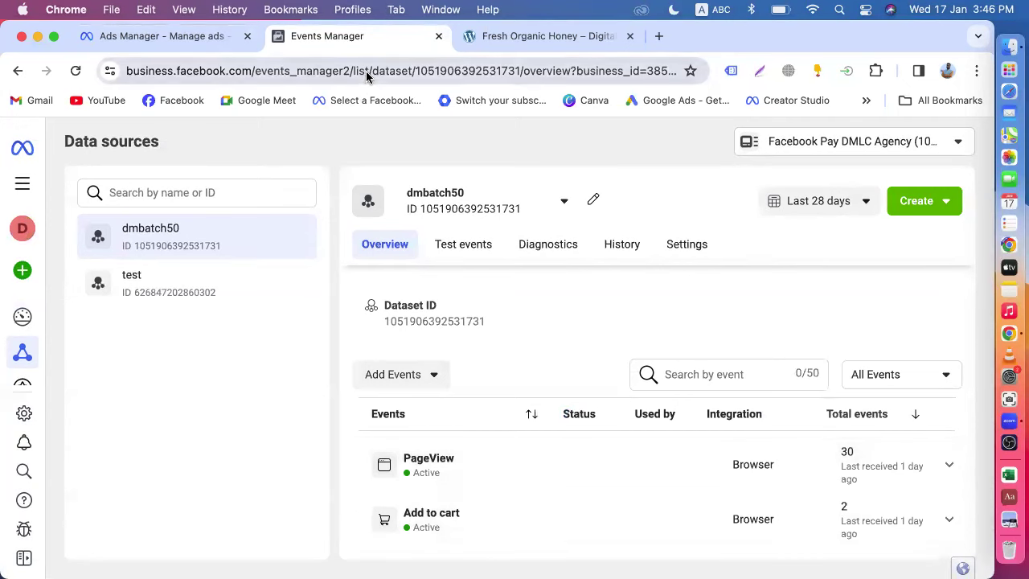
{"action": "left_click", "coordinate": [194, 37]}
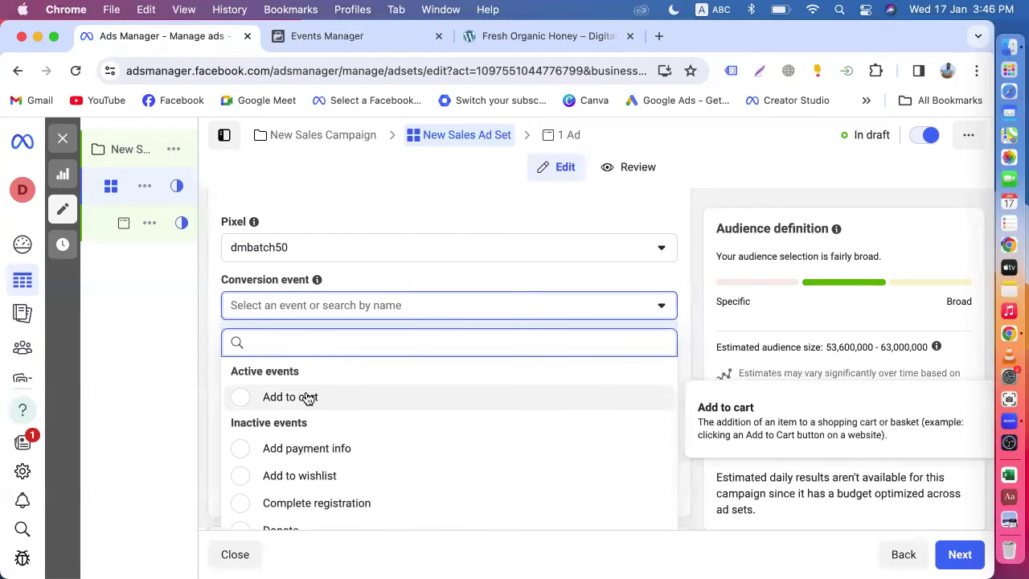
- Select Purchase as the ad set's conversion event
{"action": "scroll", "coordinate": [305, 387], "scroll_direction": "down", "scroll_amount": 2}
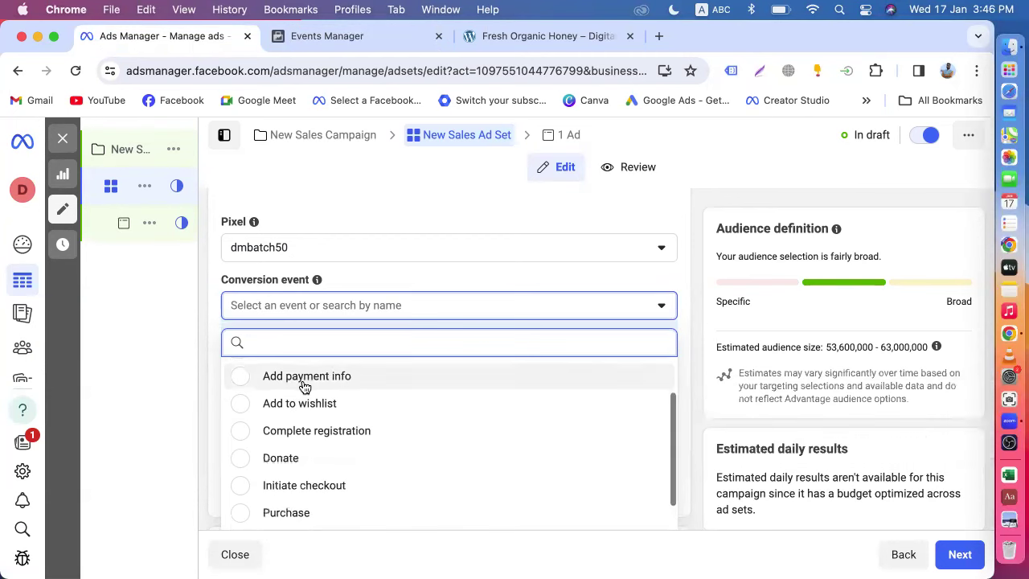
{"action": "scroll", "coordinate": [306, 451], "scroll_direction": "down", "scroll_amount": 3}
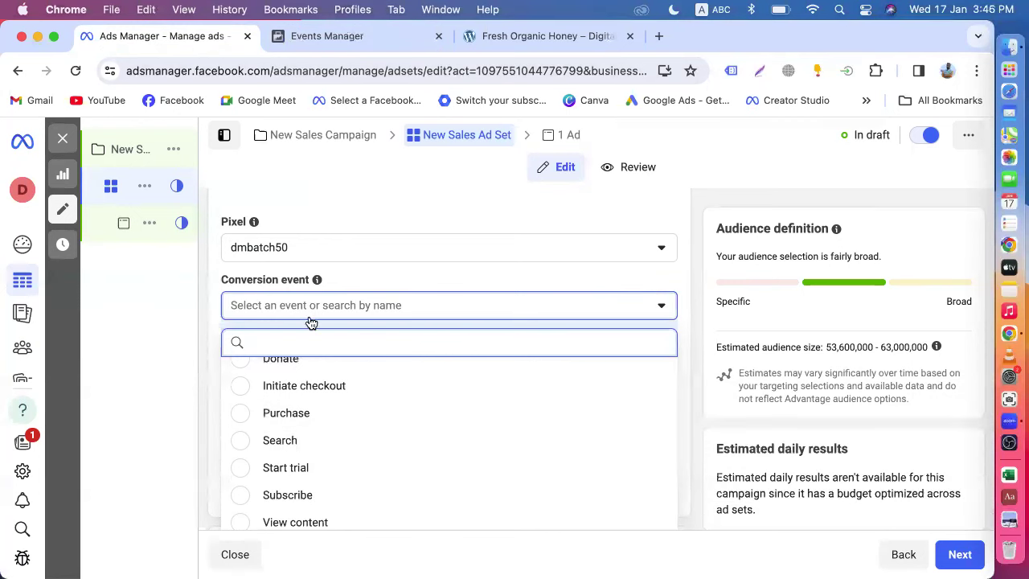
{"action": "scroll", "coordinate": [349, 459], "scroll_direction": "up", "scroll_amount": 2}
{"action": "scroll", "coordinate": [350, 459], "scroll_direction": "up", "scroll_amount": 2}
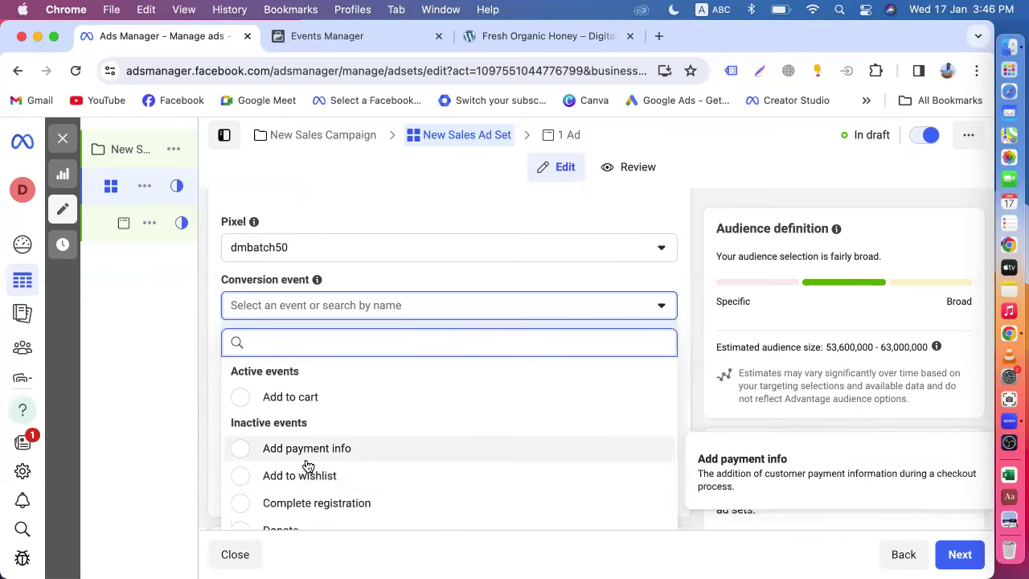
{"action": "scroll", "coordinate": [308, 466], "scroll_direction": "down", "scroll_amount": 2}
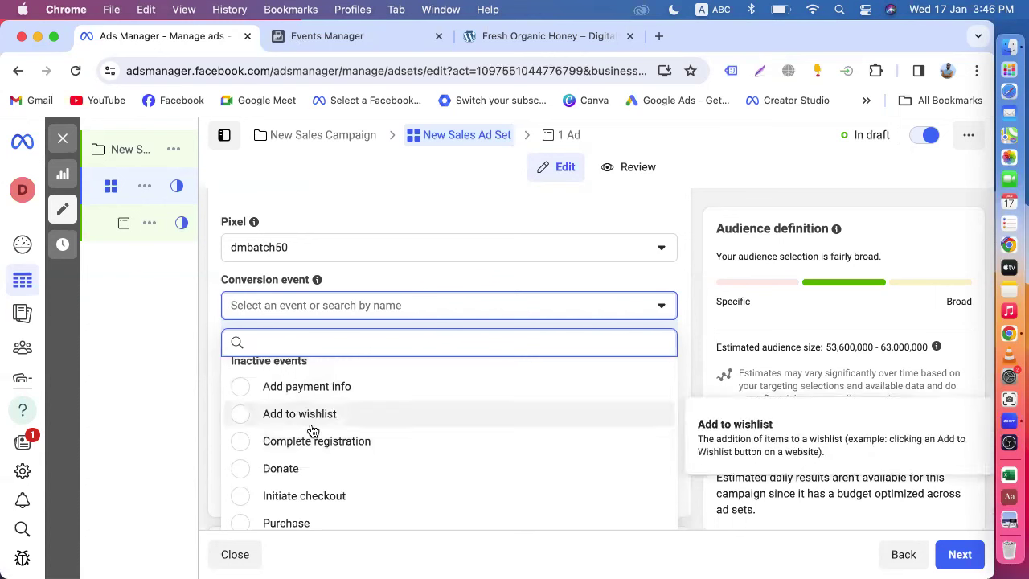
{"action": "scroll", "coordinate": [312, 430], "scroll_direction": "down", "scroll_amount": 2}
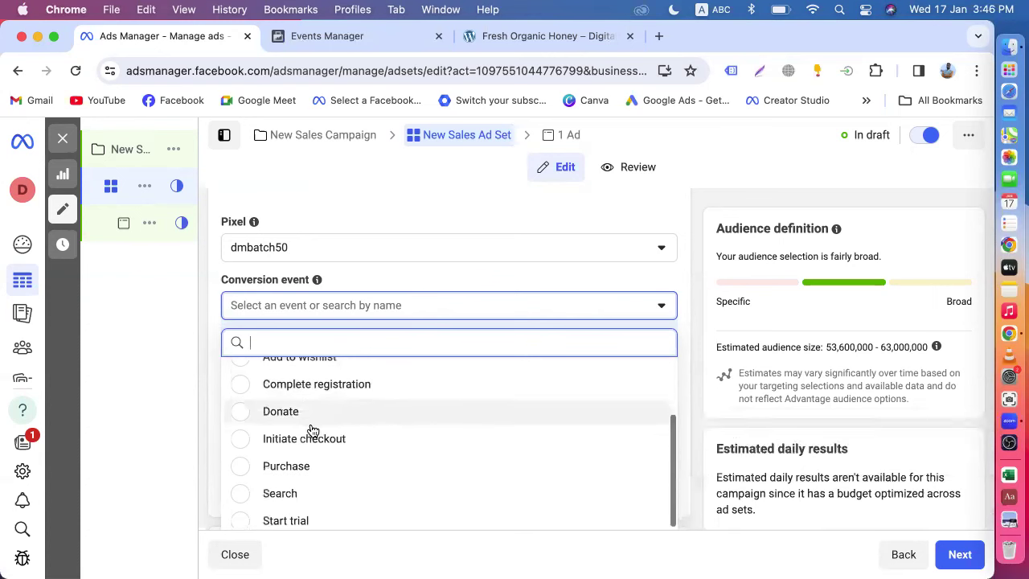
{"action": "left_click", "coordinate": [250, 456]}
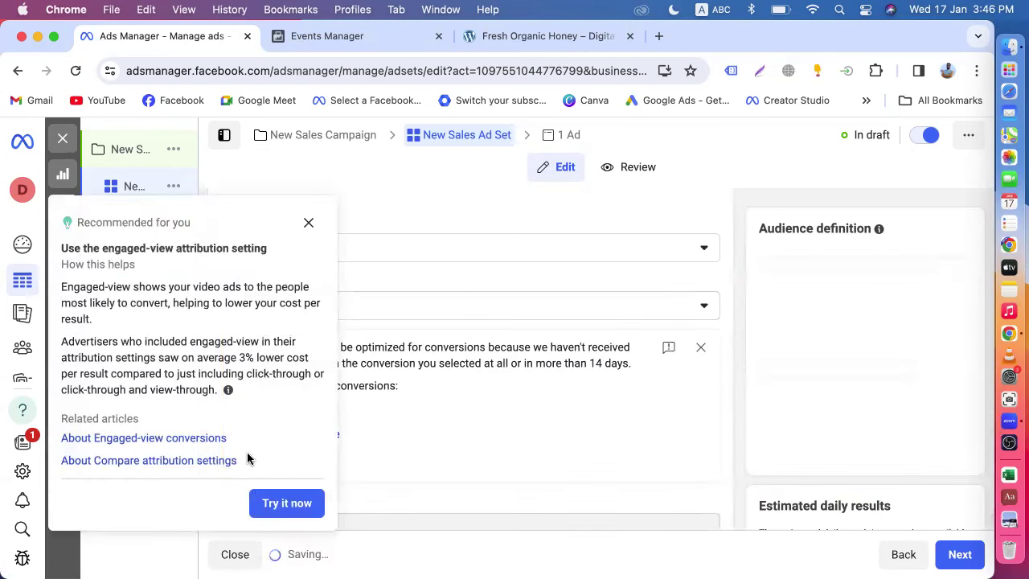
- Close the attribution recommendation panel and dismiss the conversion inactivity warning
{"action": "left_click", "coordinate": [308, 224]}
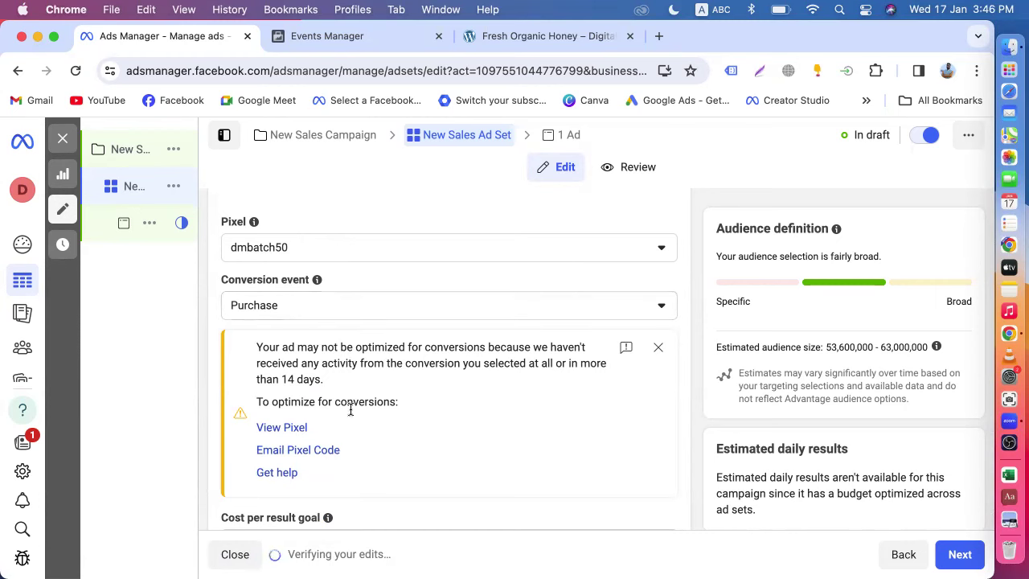
{"action": "scroll", "coordinate": [377, 439], "scroll_direction": "down", "scroll_amount": 1}
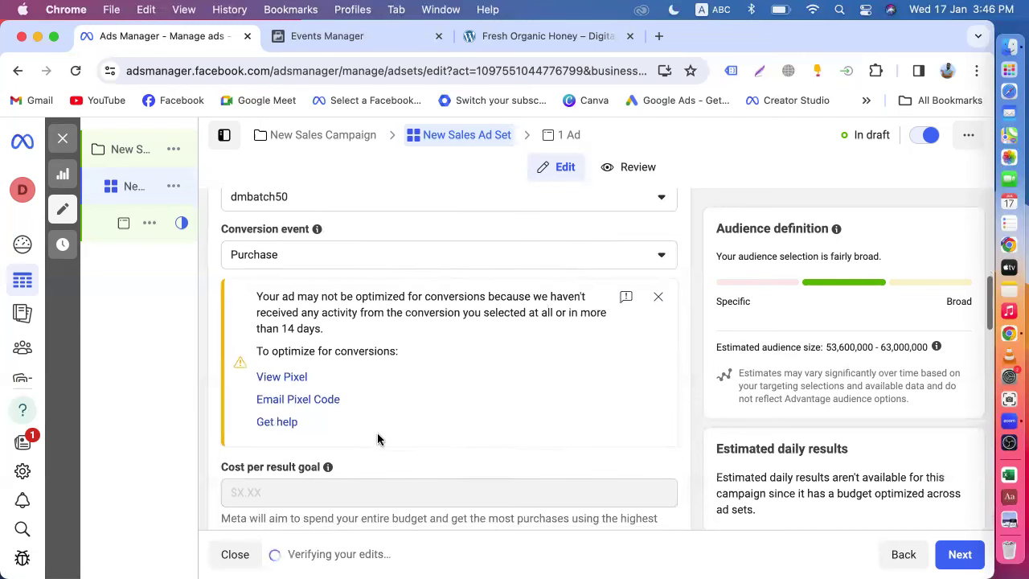
{"action": "left_click", "coordinate": [658, 298]}
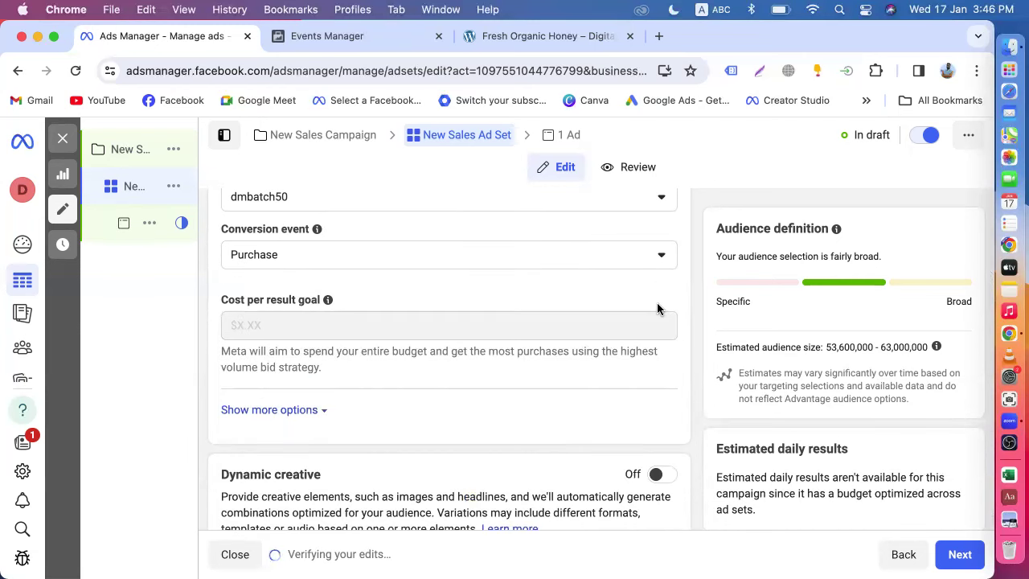
{"action": "scroll", "coordinate": [656, 307], "scroll_direction": "up", "scroll_amount": 2}
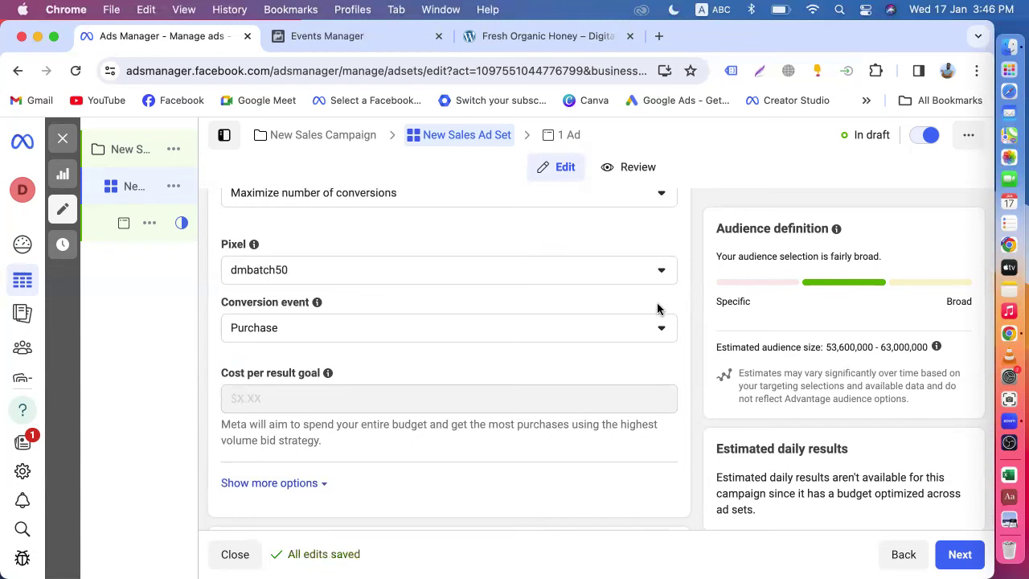
{"action": "left_click", "coordinate": [408, 336]}
- Try Add to wishlist as the conversion event
{"action": "scroll", "coordinate": [309, 457], "scroll_direction": "down", "scroll_amount": 1}
{"action": "left_click", "coordinate": [302, 452]}
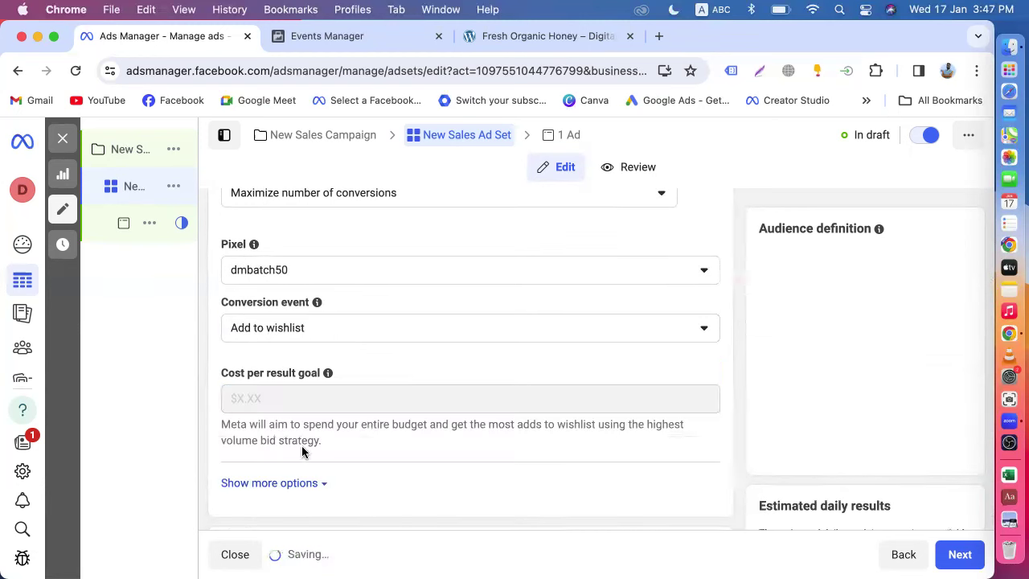
{"action": "scroll", "coordinate": [368, 424], "scroll_direction": "down", "scroll_amount": 3}
{"action": "scroll", "coordinate": [364, 420], "scroll_direction": "up", "scroll_amount": 3}
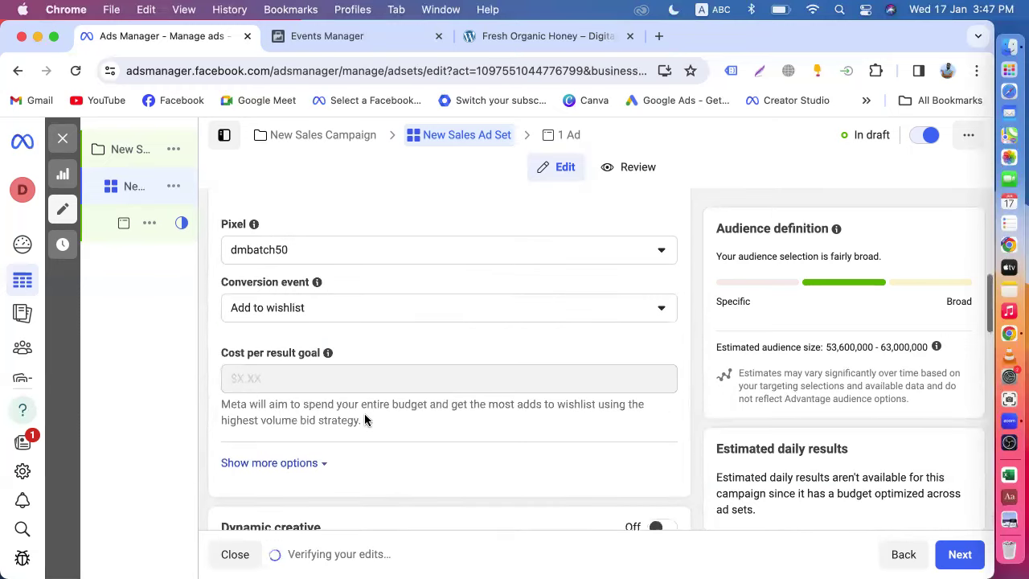
- Switch the conversion event back to Purchase, then view the Fresh Organic Honey product page
{"action": "left_click", "coordinate": [378, 315]}
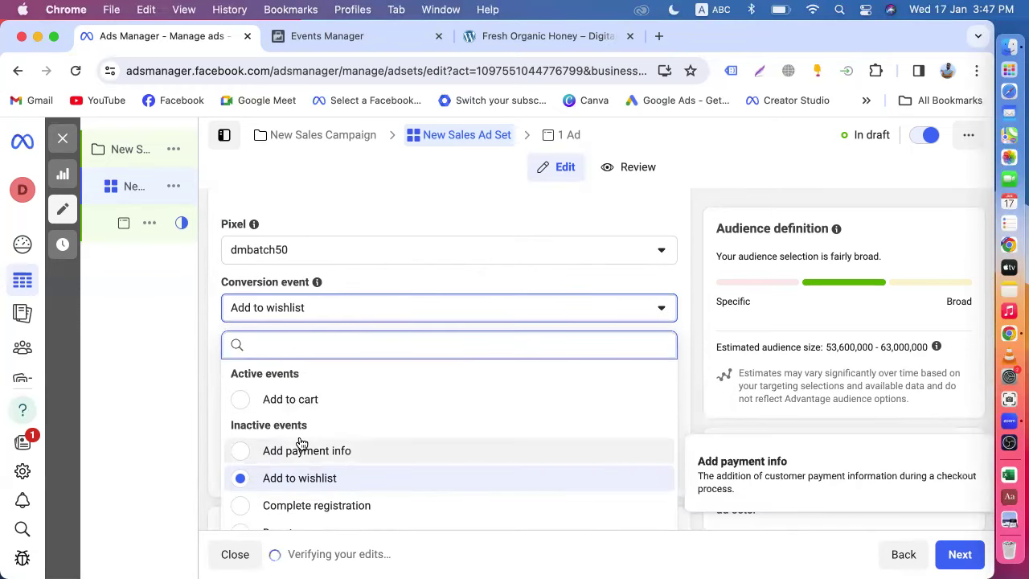
{"action": "scroll", "coordinate": [301, 446], "scroll_direction": "down", "scroll_amount": 2}
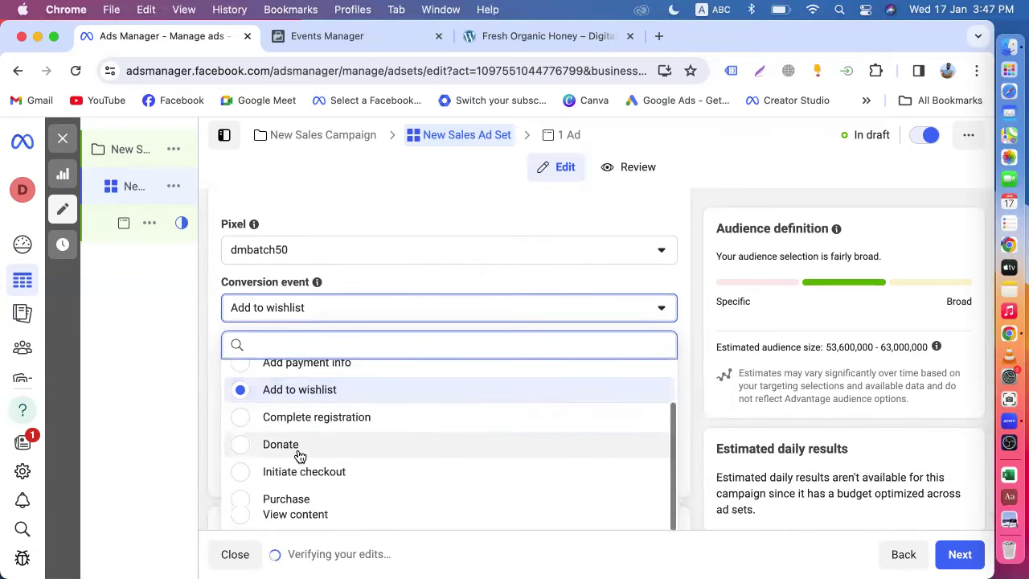
{"action": "scroll", "coordinate": [299, 455], "scroll_direction": "down", "scroll_amount": 3}
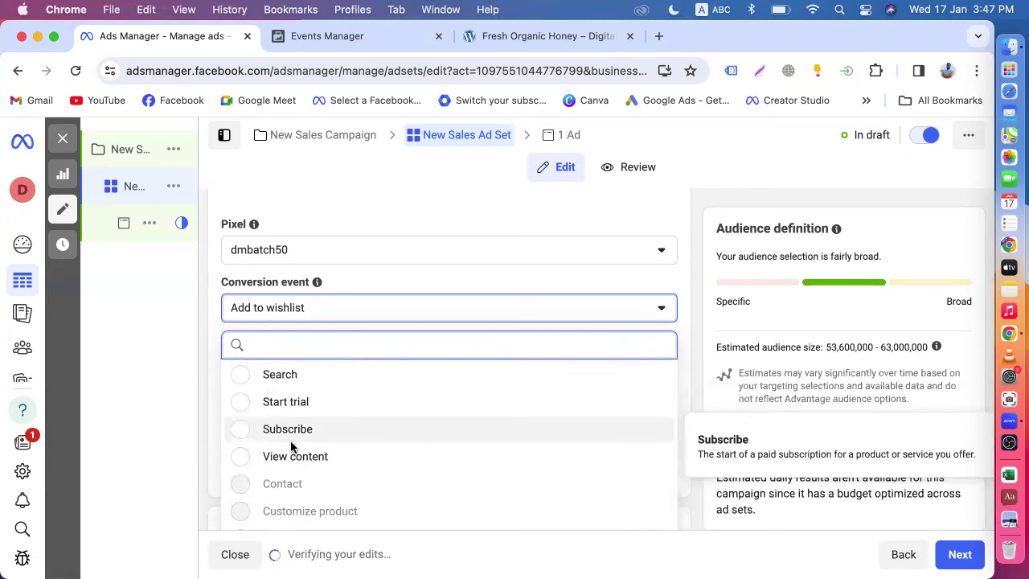
{"action": "scroll", "coordinate": [294, 447], "scroll_direction": "down", "scroll_amount": 1}
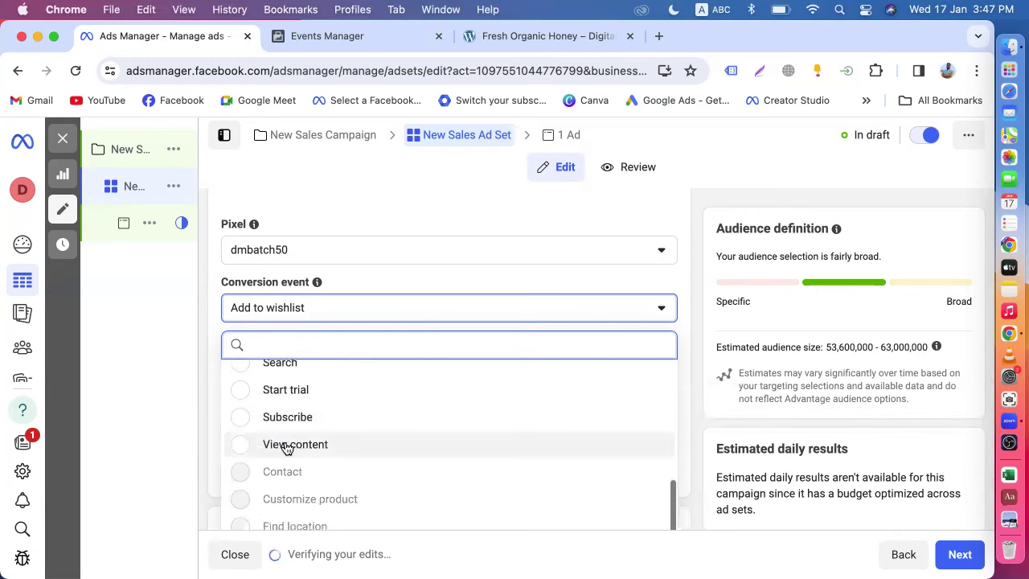
{"action": "scroll", "coordinate": [295, 450], "scroll_direction": "up", "scroll_amount": 2}
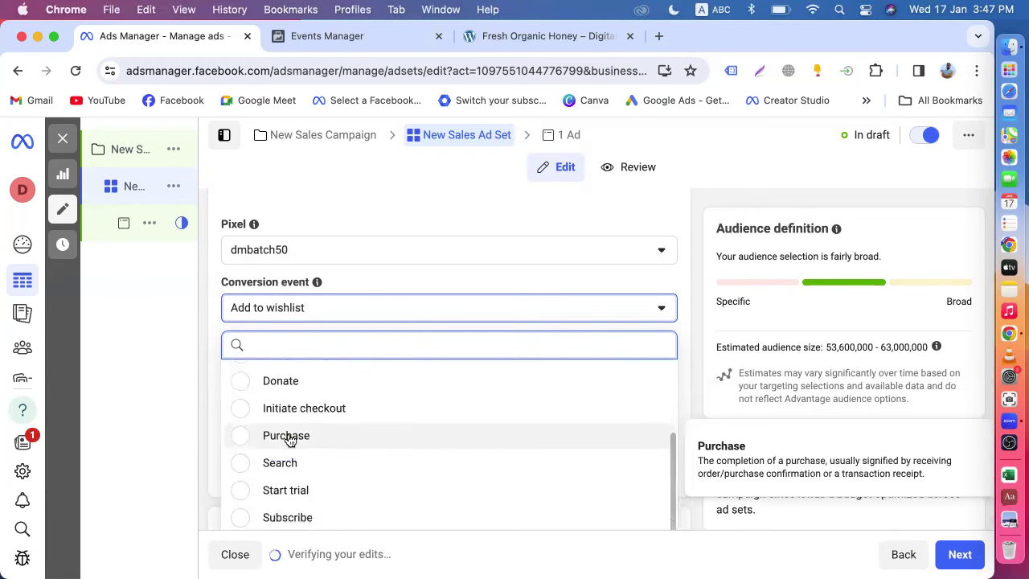
{"action": "left_click", "coordinate": [287, 437]}
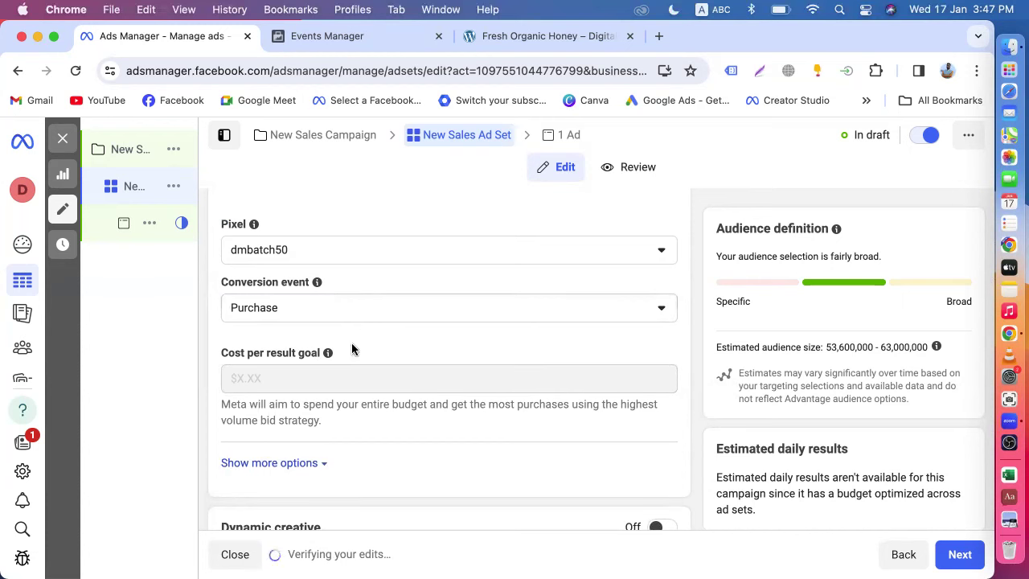
{"action": "left_click", "coordinate": [495, 36]}
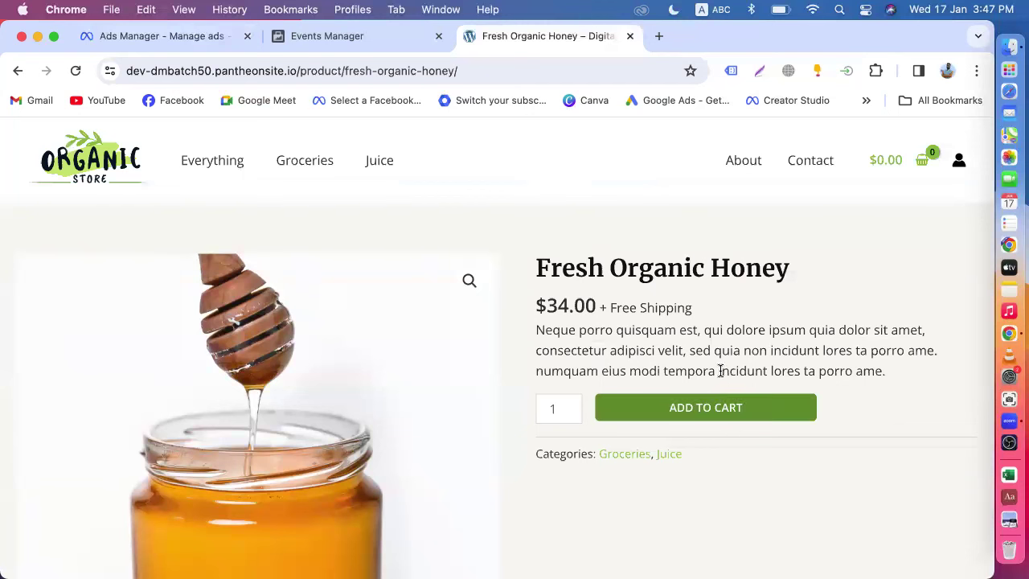
- Pass through Ads Manager and the honey page to the dmbatch50 Events Manager overview (PageView 30, Add to cart 2)
{"action": "left_click", "coordinate": [165, 52]}
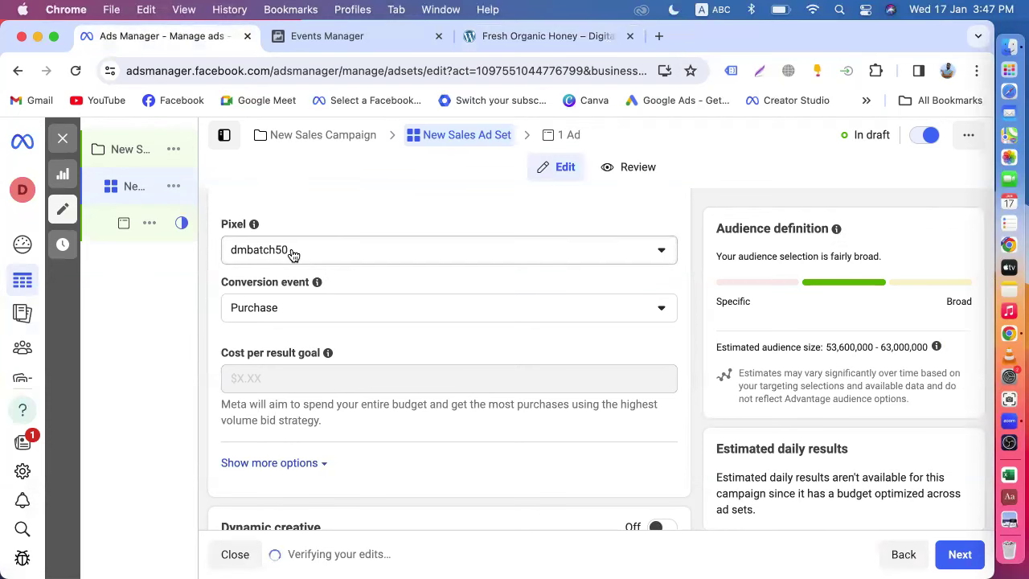
{"action": "left_click", "coordinate": [490, 36]}
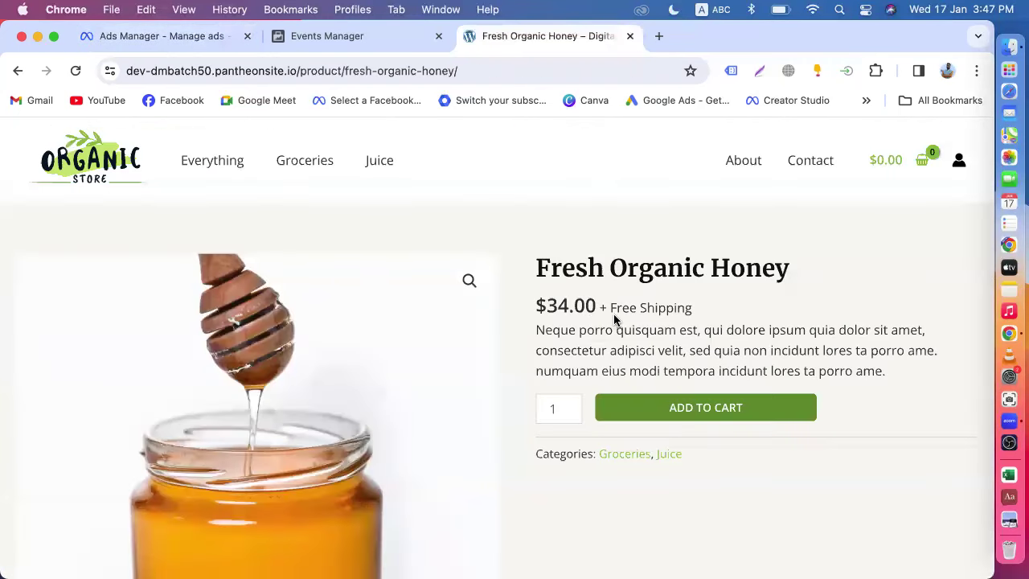
{"action": "left_click", "coordinate": [329, 35]}
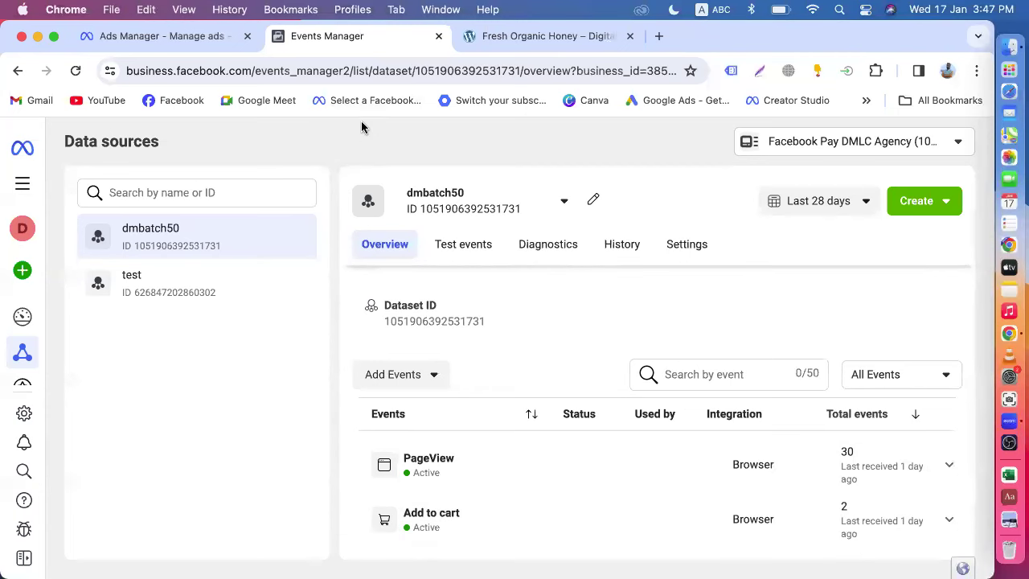
- Go back to the Ads Manager tab and review the sales ad set form
{"action": "left_click", "coordinate": [165, 36]}
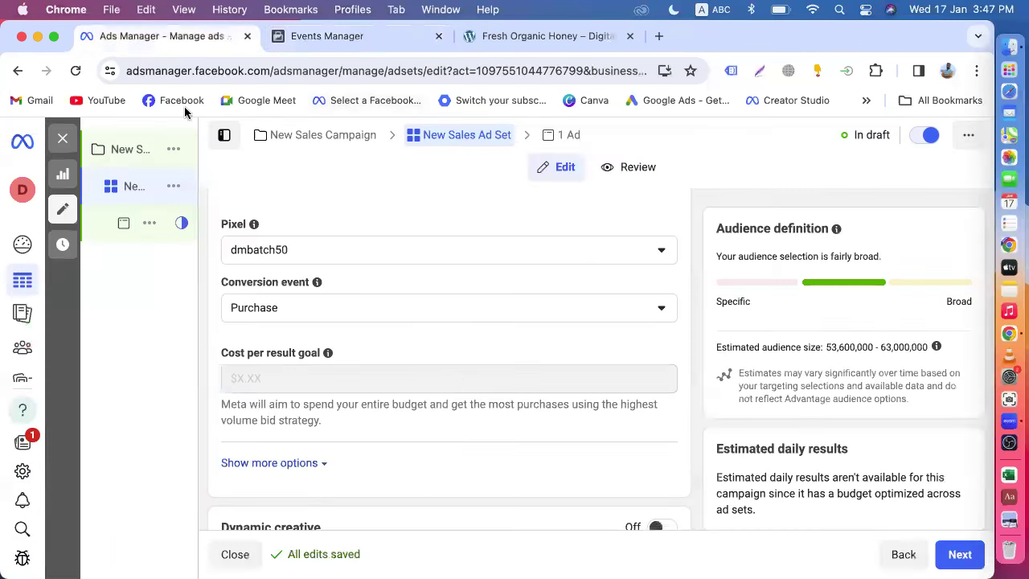
{"action": "scroll", "coordinate": [463, 384], "scroll_direction": "up", "scroll_amount": 6}
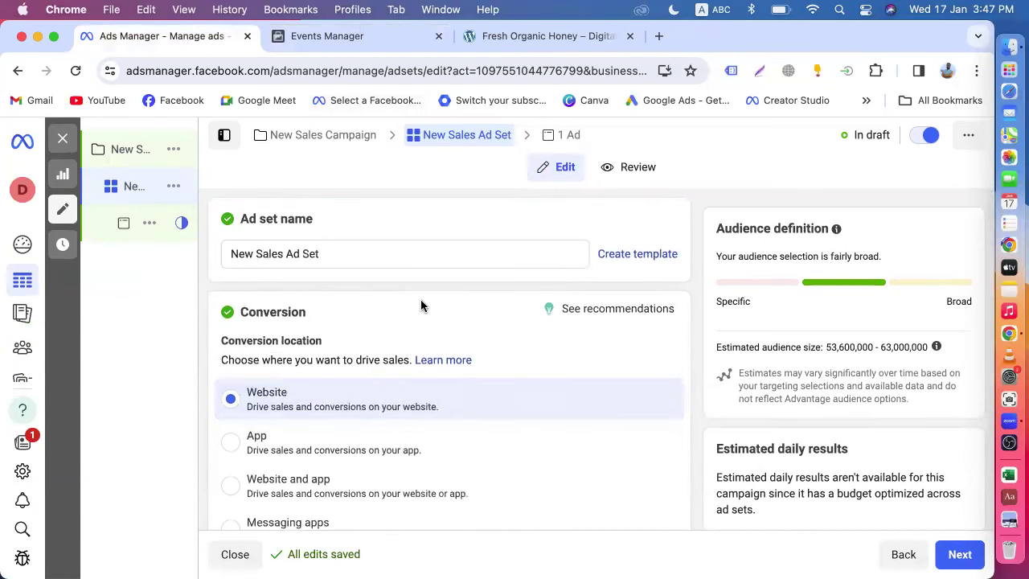
{"action": "scroll", "coordinate": [421, 303], "scroll_direction": "down", "scroll_amount": 1}
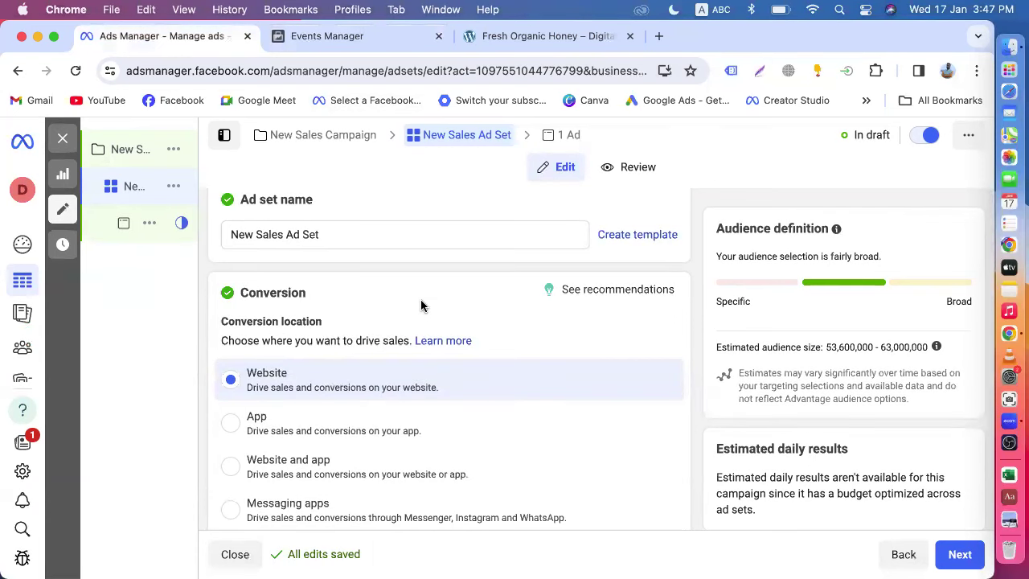
{"action": "scroll", "coordinate": [420, 303], "scroll_direction": "down", "scroll_amount": 3}
{"action": "scroll", "coordinate": [281, 272], "scroll_direction": "up", "scroll_amount": 2}
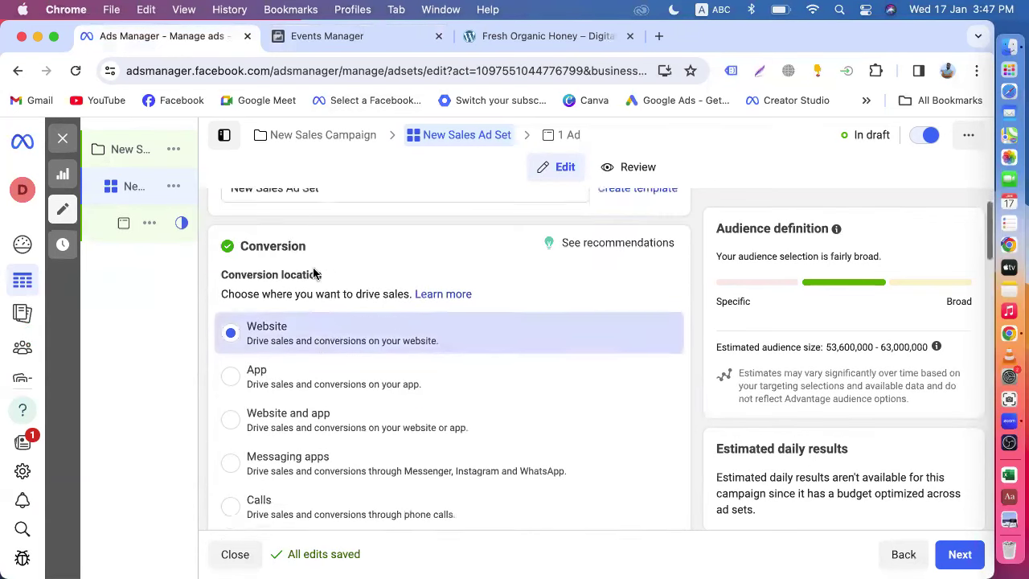
{"action": "scroll", "coordinate": [313, 274], "scroll_direction": "up", "scroll_amount": 1}
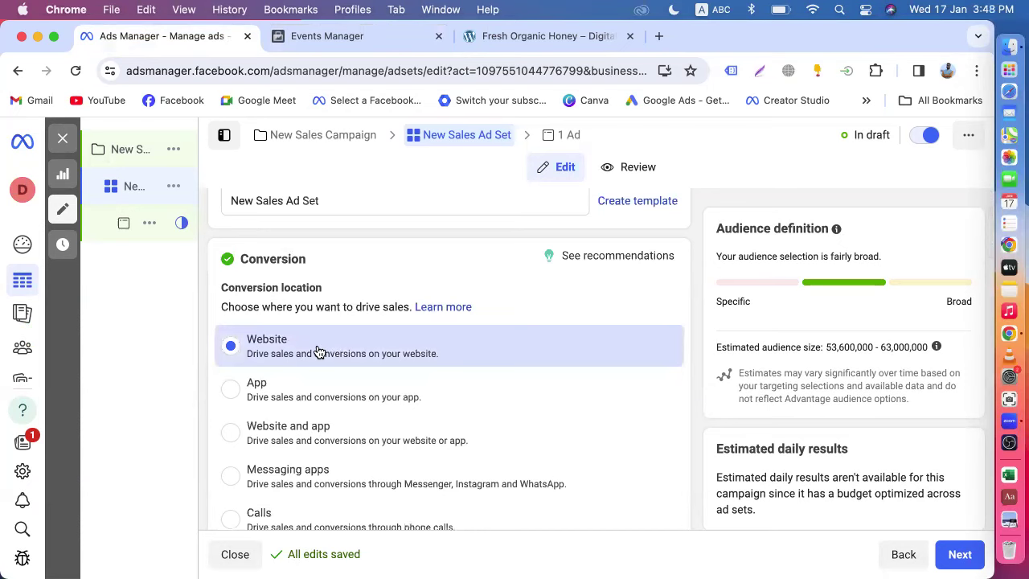
{"action": "scroll", "coordinate": [317, 351], "scroll_direction": "down", "scroll_amount": 10}
{"action": "scroll", "coordinate": [253, 358], "scroll_direction": "up", "scroll_amount": 1}
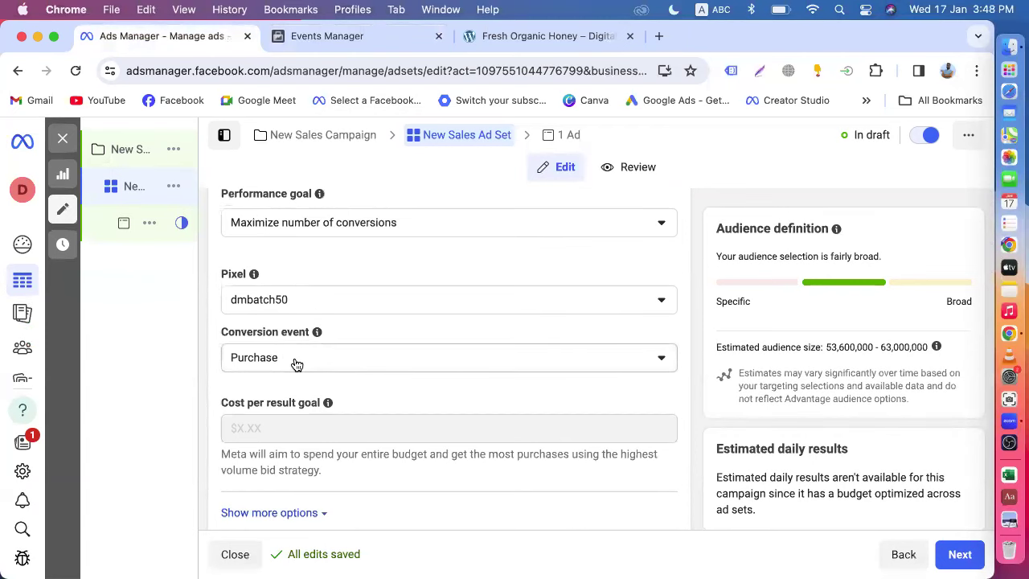
- Scroll to Advantage+ audience and choose to switch to the original audience options
{"action": "scroll", "coordinate": [295, 363], "scroll_direction": "down", "scroll_amount": 2}
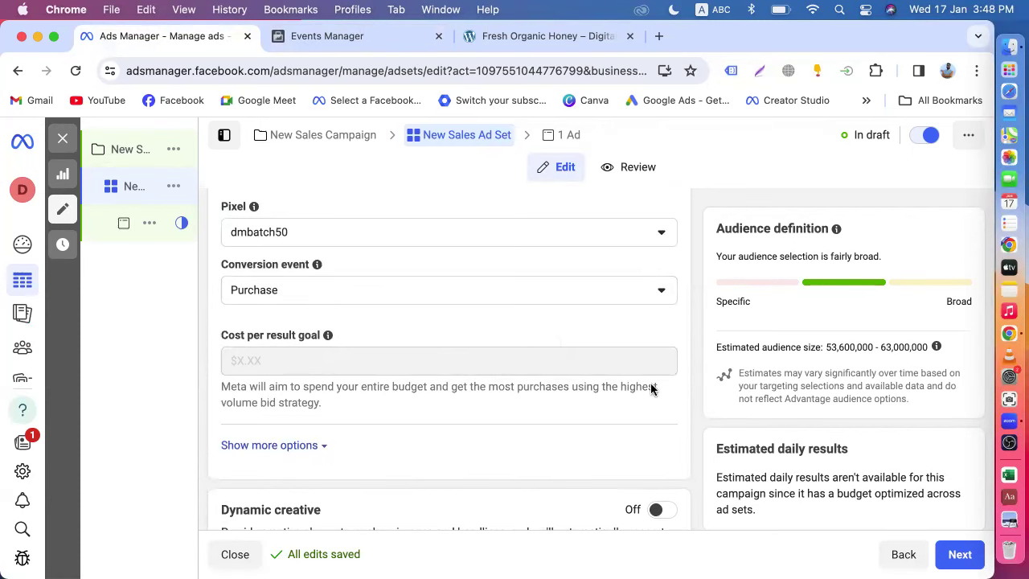
{"action": "scroll", "coordinate": [641, 367], "scroll_direction": "down", "scroll_amount": 5}
{"action": "scroll", "coordinate": [641, 354], "scroll_direction": "down", "scroll_amount": 8}
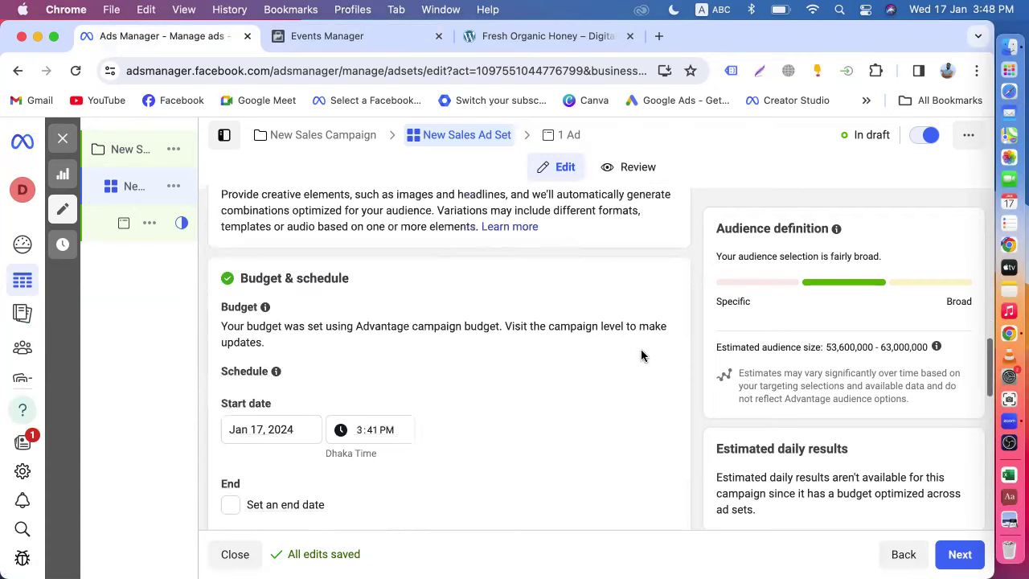
{"action": "scroll", "coordinate": [539, 371], "scroll_direction": "up", "scroll_amount": 8}
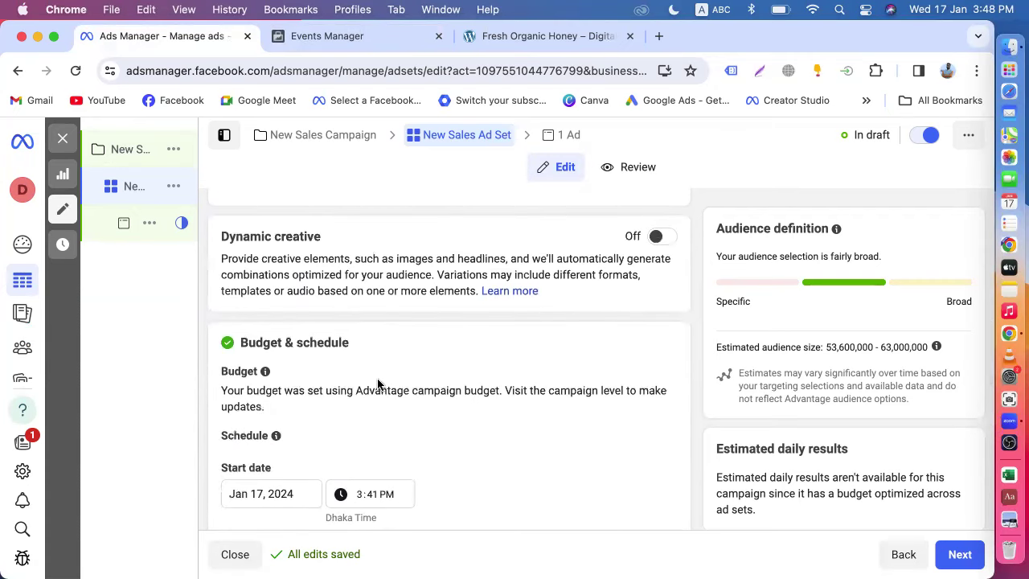
{"action": "scroll", "coordinate": [305, 389], "scroll_direction": "down", "scroll_amount": 3}
{"action": "scroll", "coordinate": [277, 456], "scroll_direction": "down", "scroll_amount": 6}
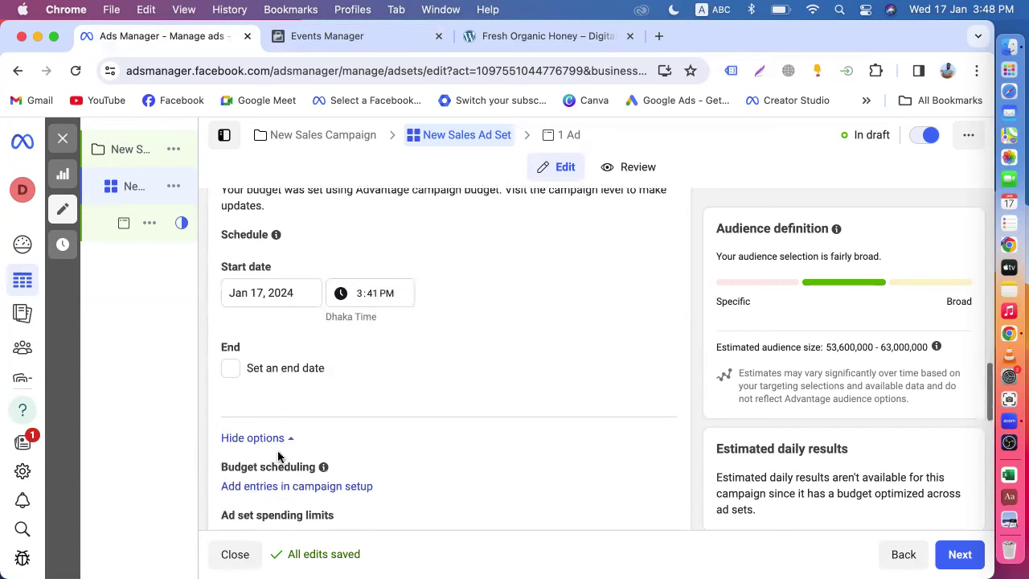
{"action": "scroll", "coordinate": [329, 391], "scroll_direction": "down", "scroll_amount": 4}
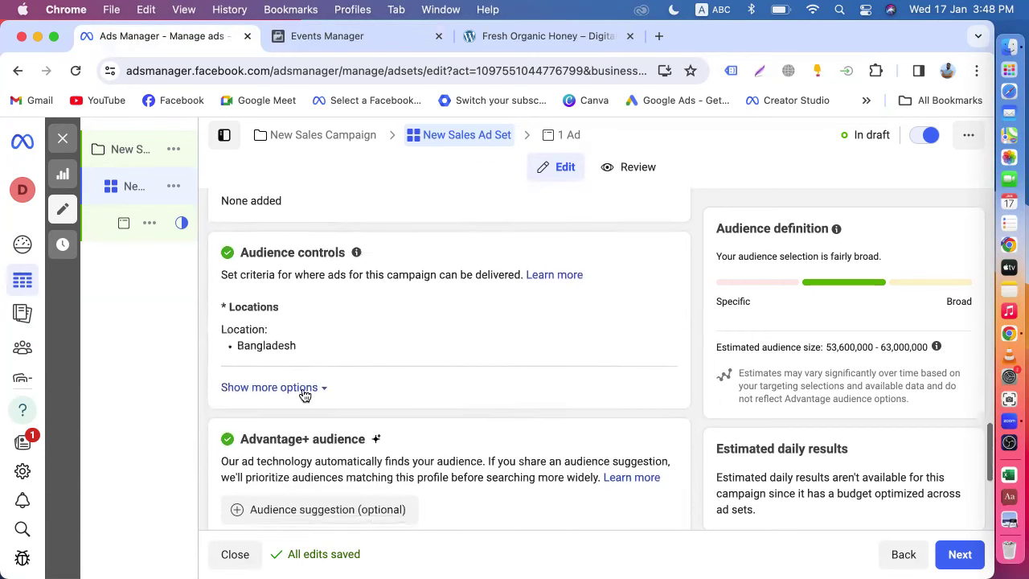
{"action": "scroll", "coordinate": [314, 414], "scroll_direction": "down", "scroll_amount": 5}
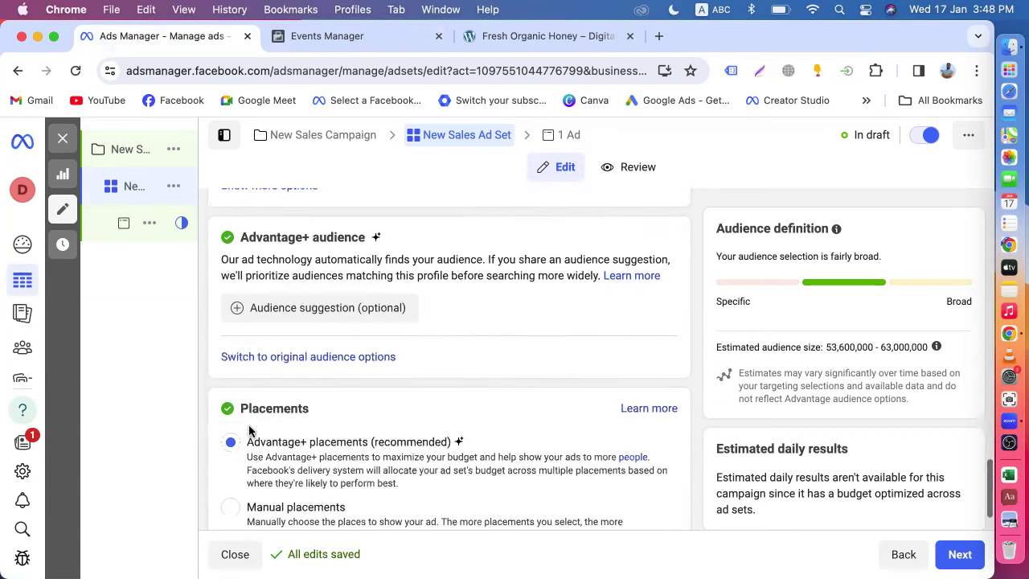
{"action": "left_click", "coordinate": [278, 360]}
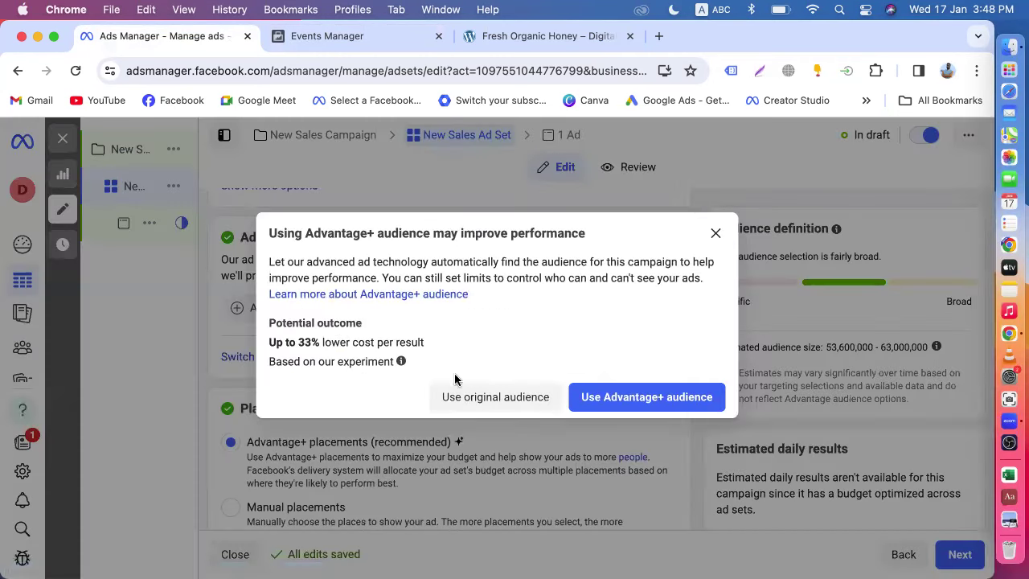
- Keep the original audience and set the age range to minimum 25, maximum 49
{"action": "left_click", "coordinate": [486, 397]}
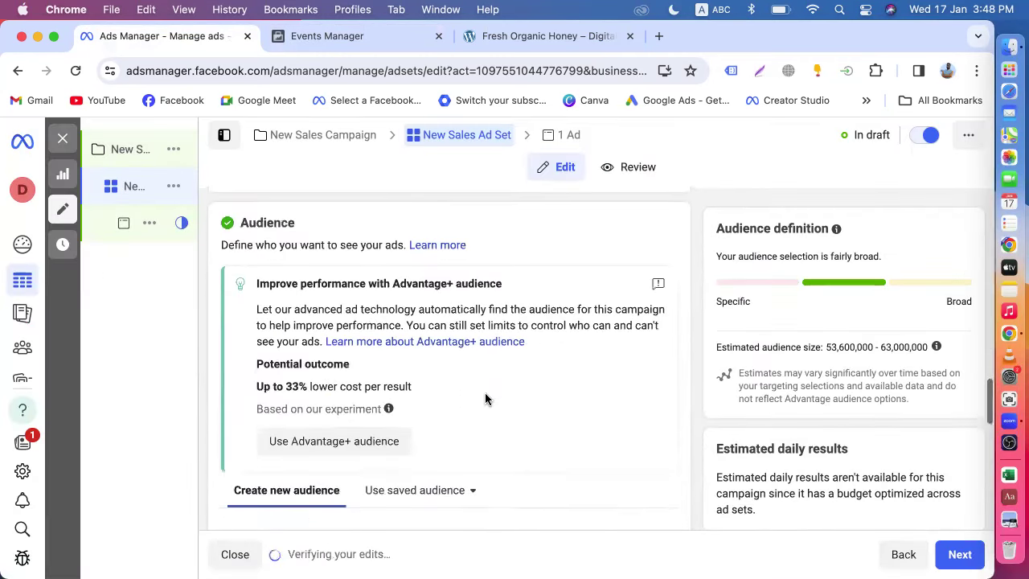
{"action": "scroll", "coordinate": [485, 394], "scroll_direction": "down", "scroll_amount": 4}
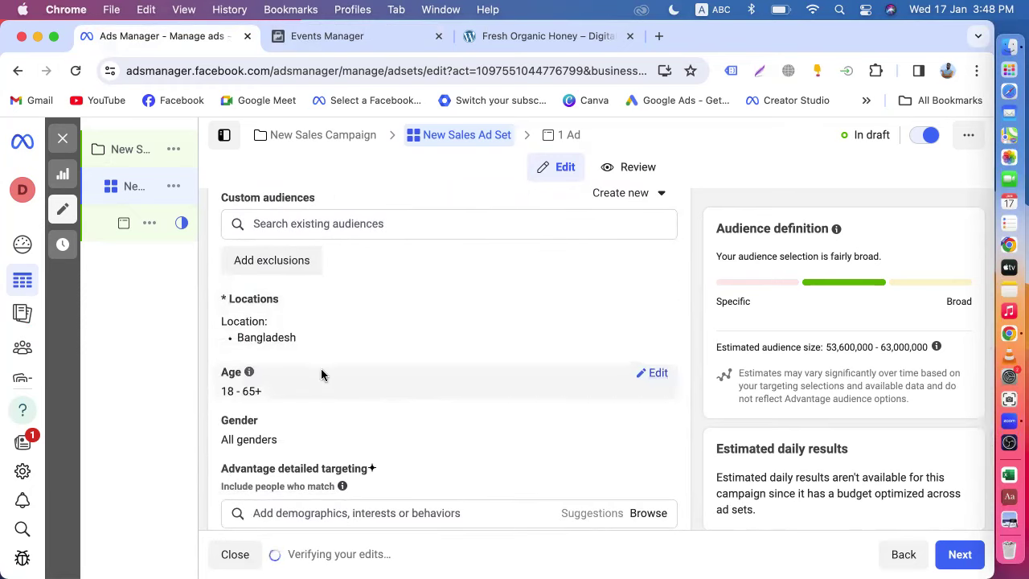
{"action": "left_click", "coordinate": [658, 374]}
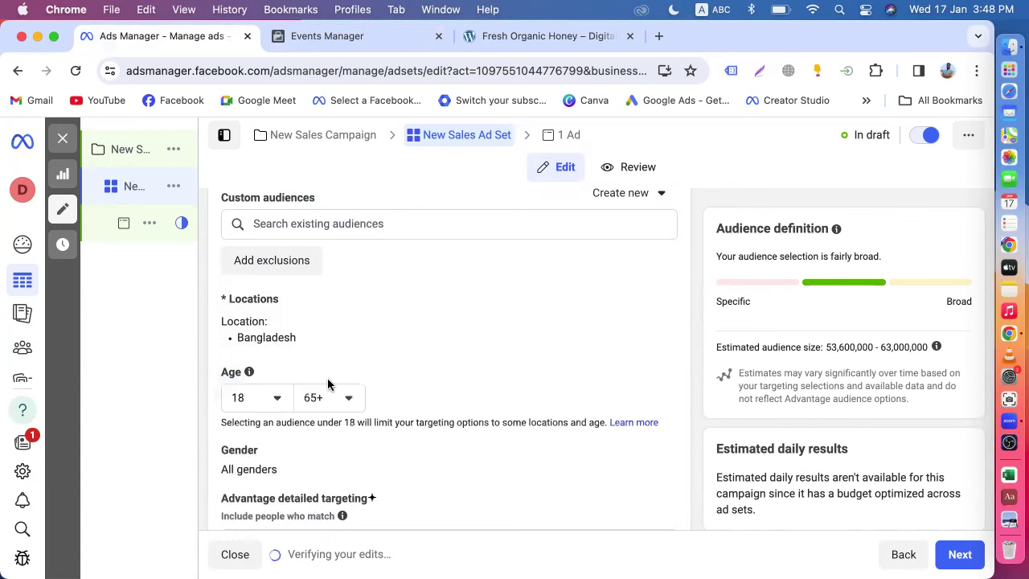
{"action": "left_click", "coordinate": [277, 397]}
{"action": "scroll", "coordinate": [268, 328], "scroll_direction": "down", "scroll_amount": 5}
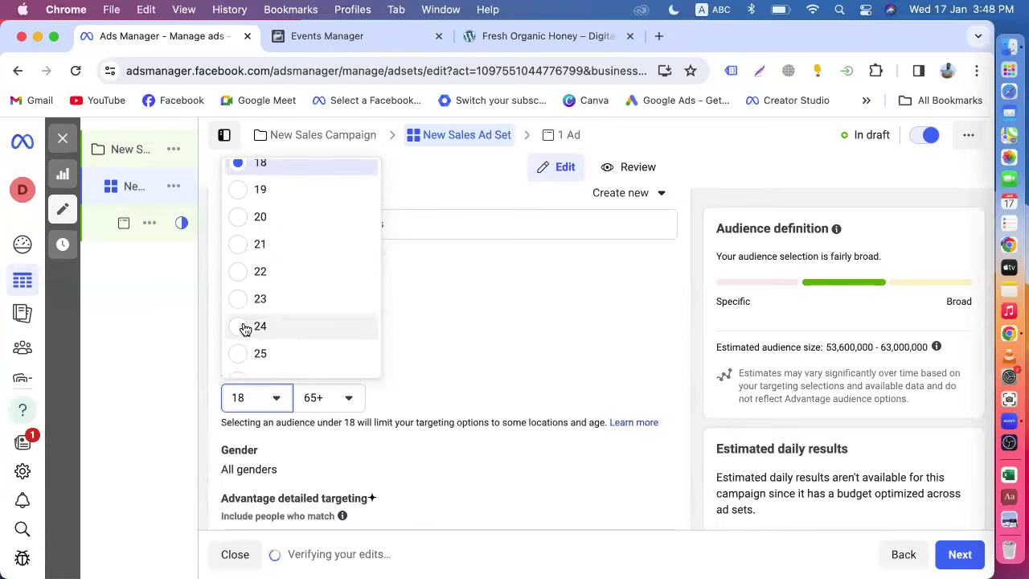
{"action": "left_click", "coordinate": [246, 355]}
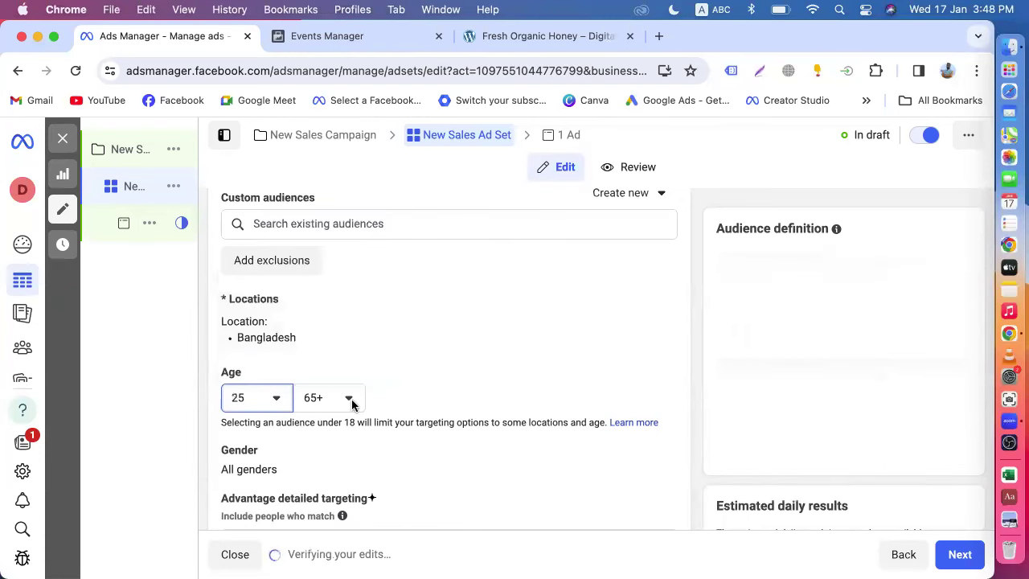
{"action": "left_click", "coordinate": [349, 398]}
{"action": "scroll", "coordinate": [338, 265], "scroll_direction": "up", "scroll_amount": 5}
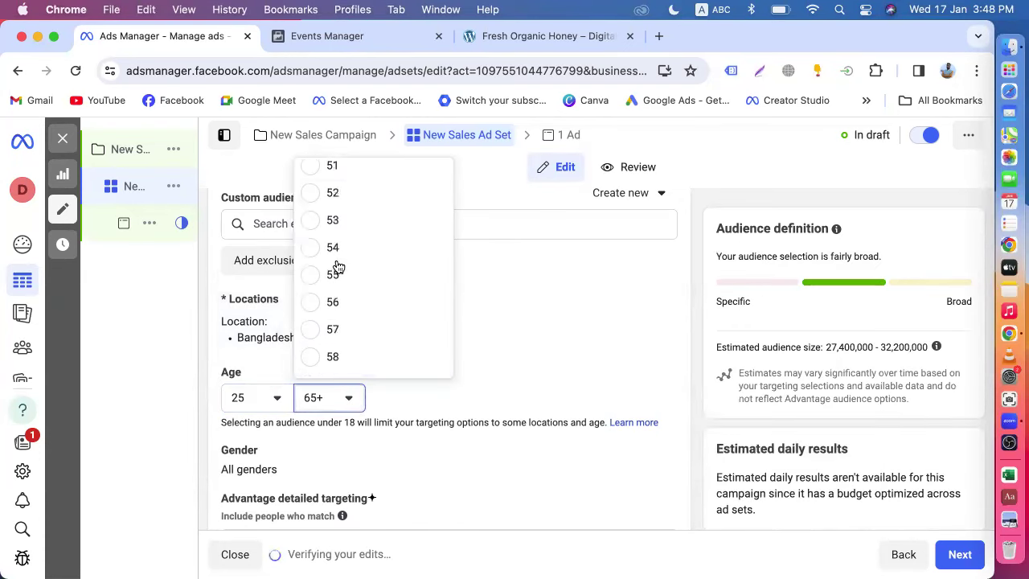
{"action": "scroll", "coordinate": [350, 257], "scroll_direction": "up", "scroll_amount": 1}
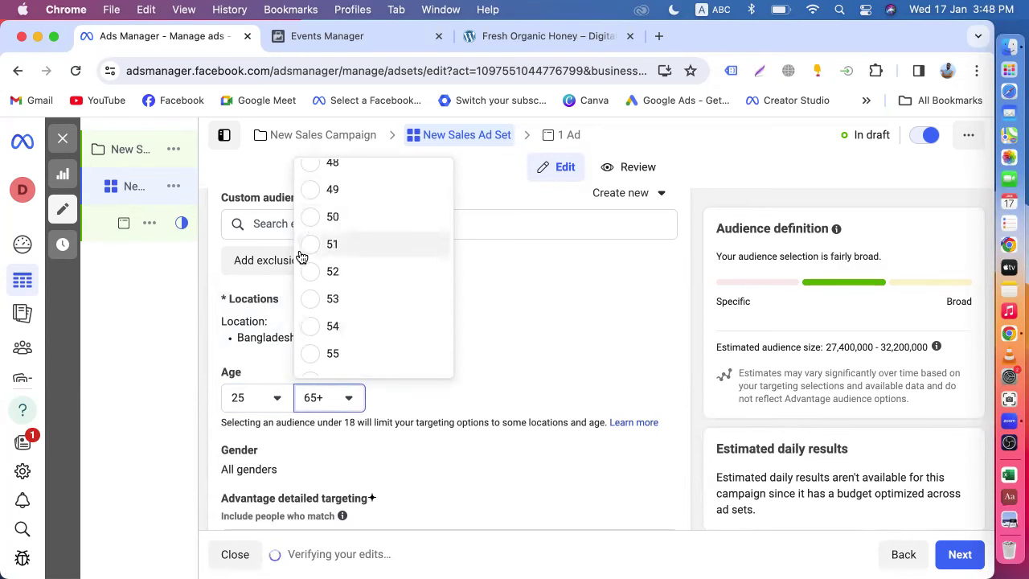
{"action": "left_click", "coordinate": [312, 195]}
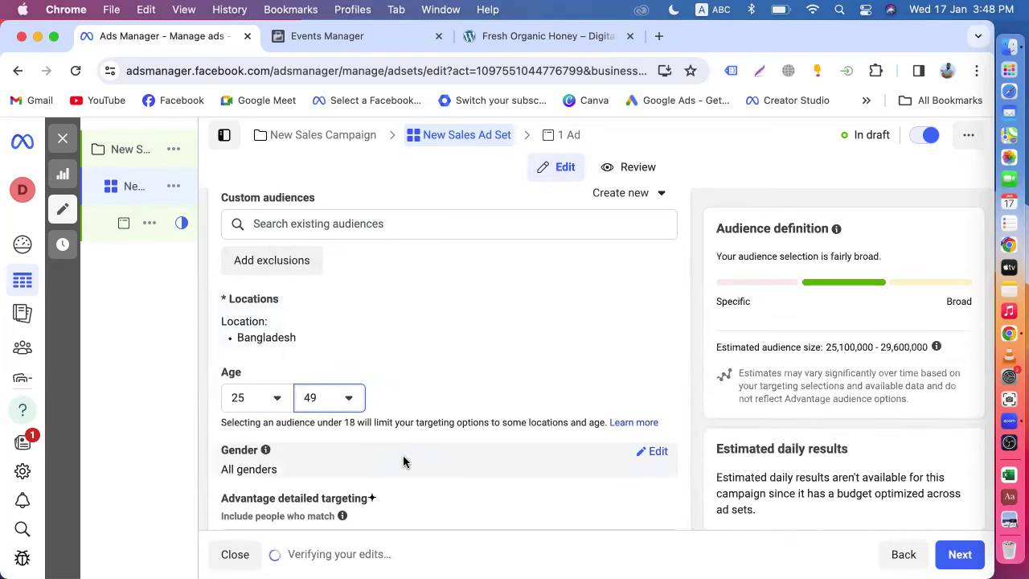
- Start a detailed targeting search and look over the Fresh Organic Honey product page
{"action": "scroll", "coordinate": [405, 458], "scroll_direction": "down", "scroll_amount": 3}
{"action": "left_click", "coordinate": [358, 449]}
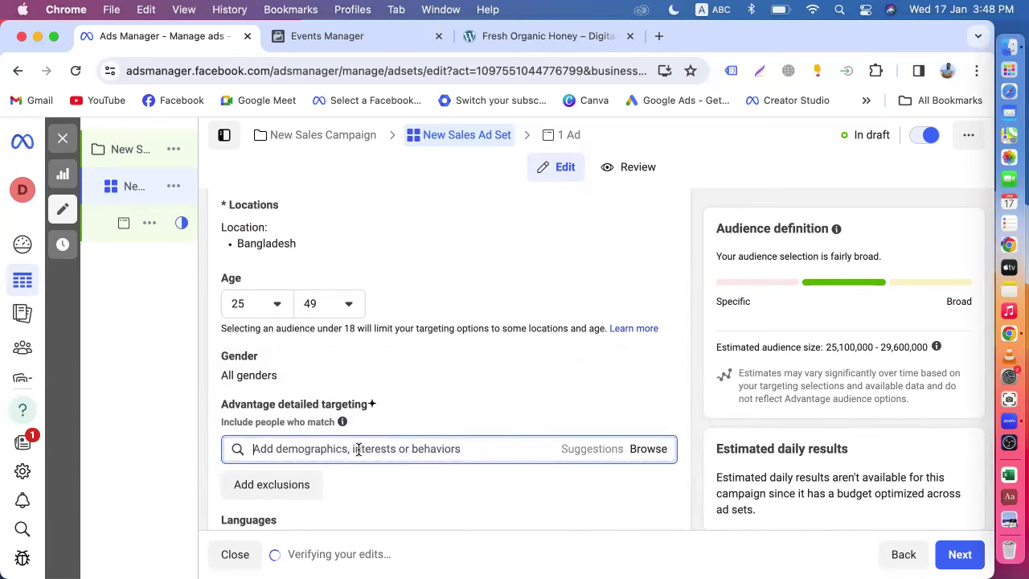
{"action": "left_click", "coordinate": [543, 36]}
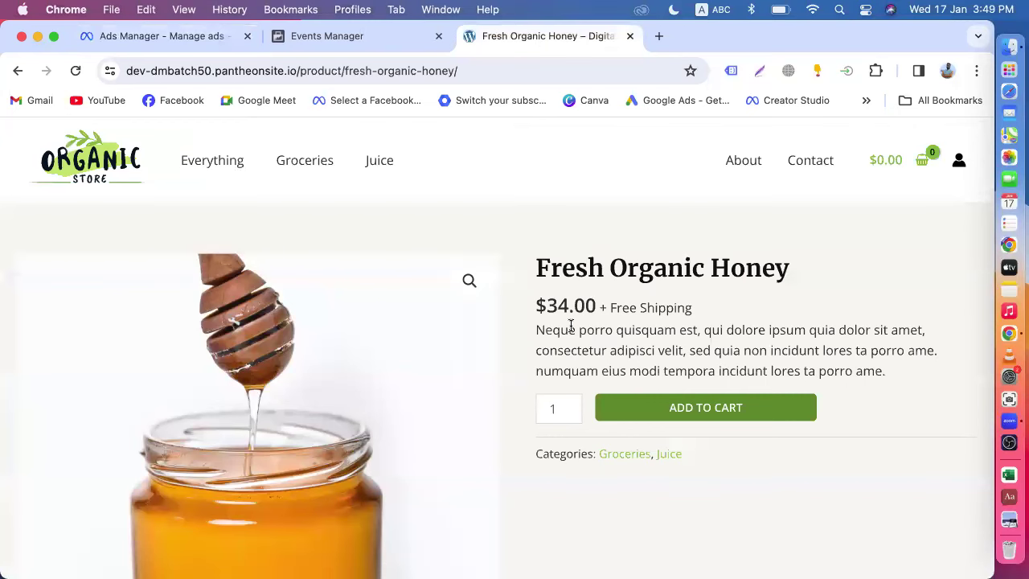
{"action": "left_click", "coordinate": [149, 36]}
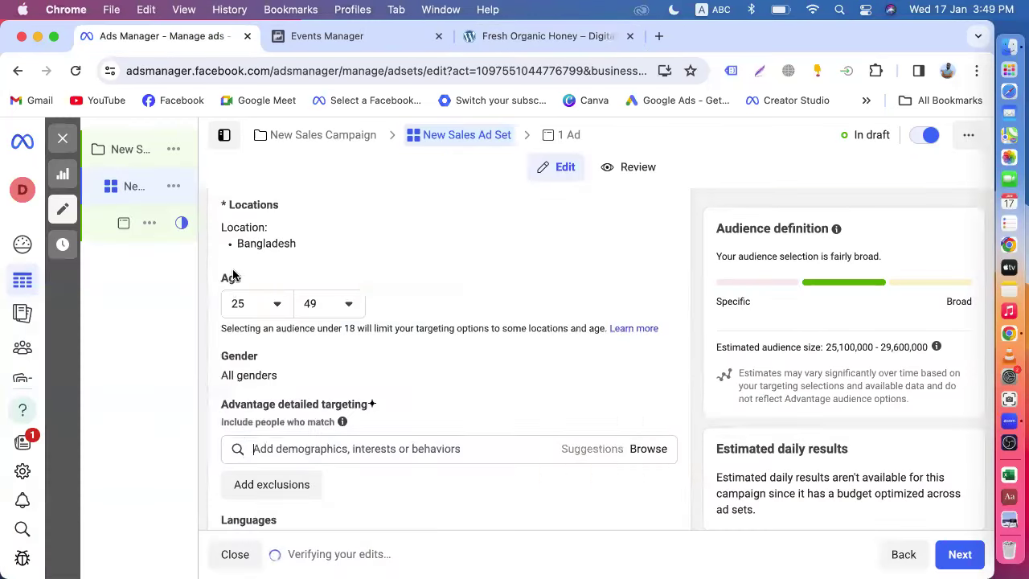
{"action": "left_click", "coordinate": [517, 38]}
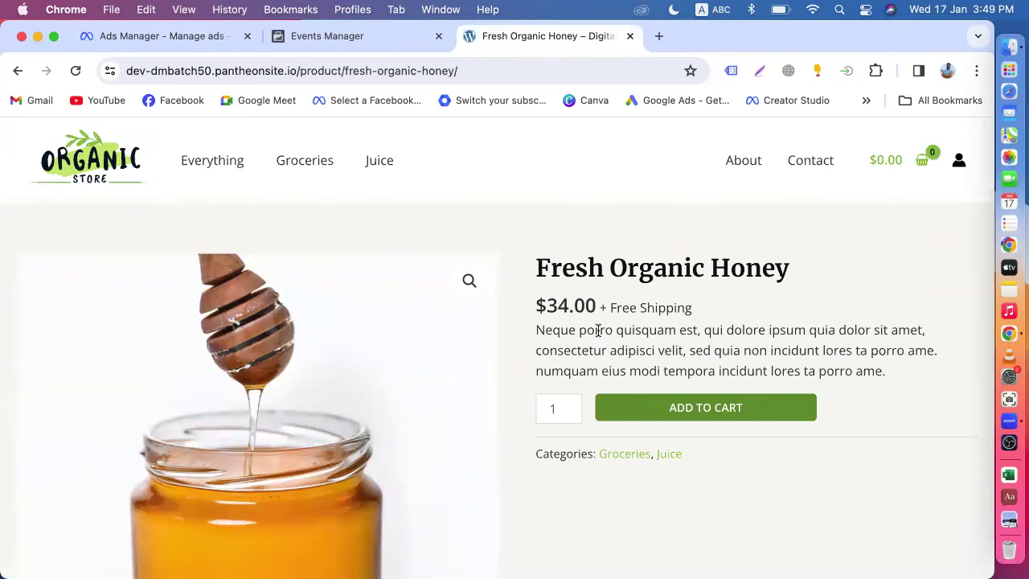
{"action": "scroll", "coordinate": [598, 330], "scroll_direction": "down", "scroll_amount": 1}
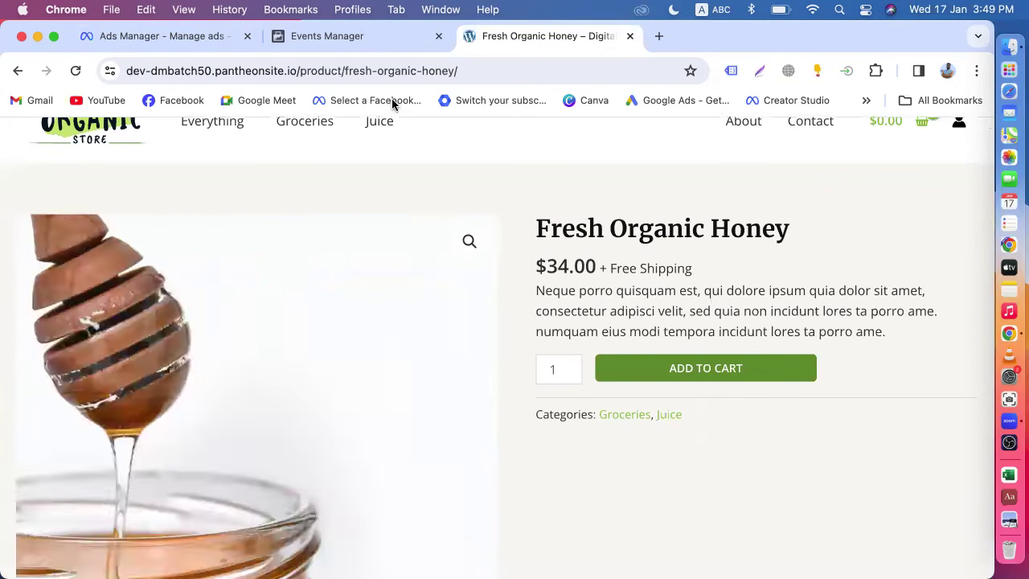
{"action": "left_click", "coordinate": [217, 38]}
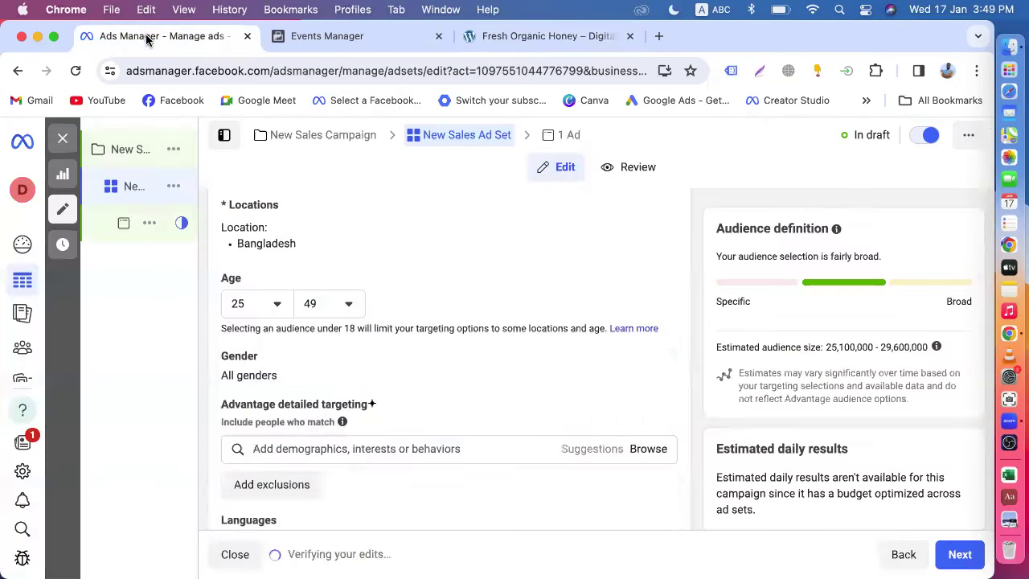
- Search 'enga' in detailed targeting and add Engaged Shoppers
{"action": "left_click", "coordinate": [326, 448]}
{"action": "type", "text": "en"}
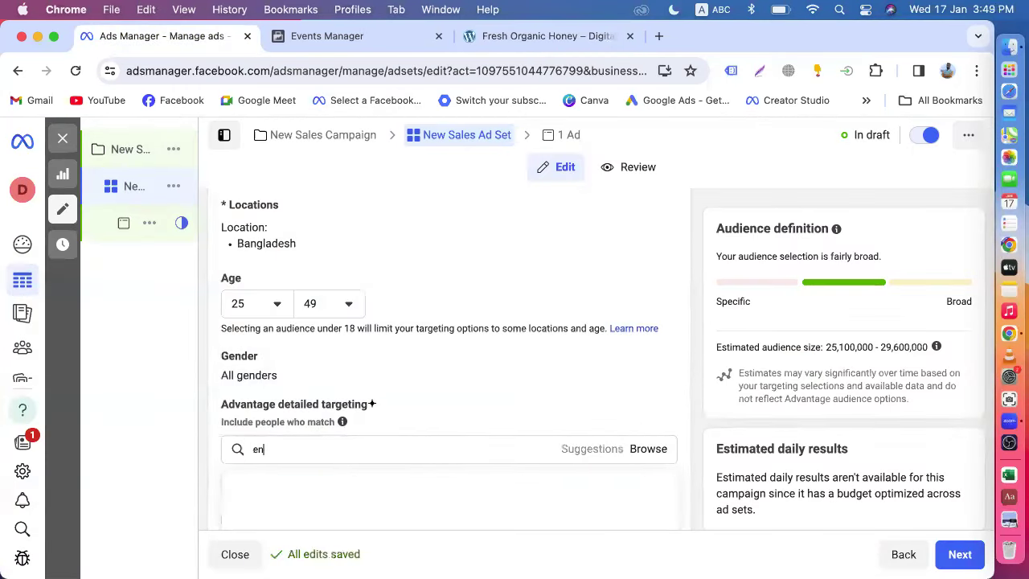
{"action": "type", "text": "ga"}
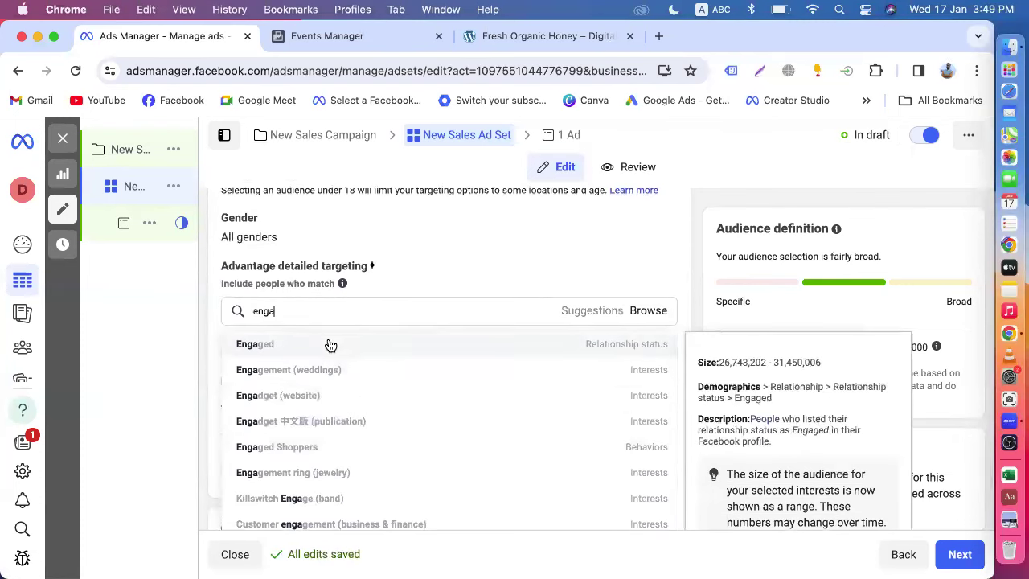
{"action": "left_click", "coordinate": [314, 447]}
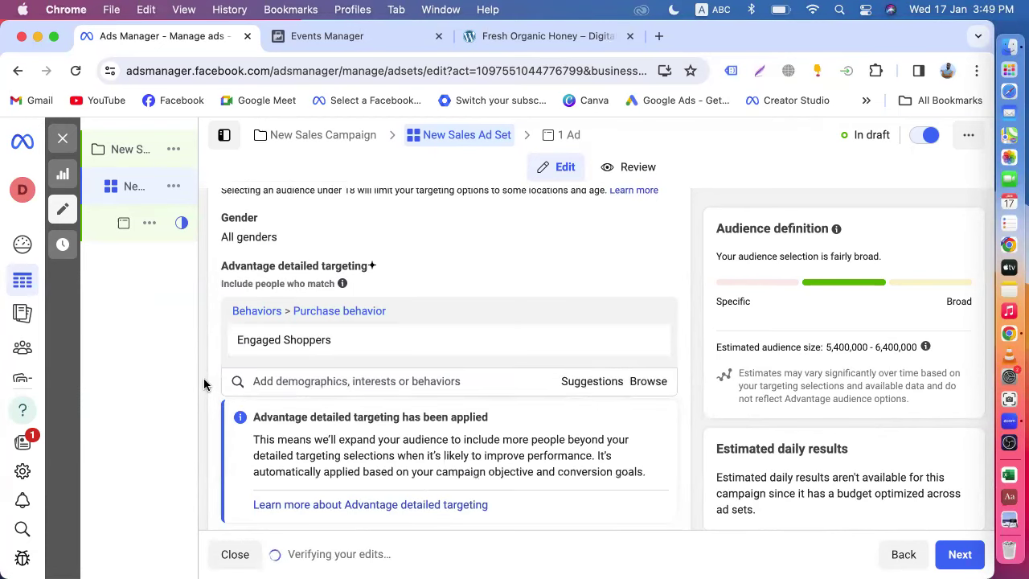
- Add the Healthy food (website) and Organic food (food & drink) interests
{"action": "scroll", "coordinate": [322, 393], "scroll_direction": "down", "scroll_amount": 1}
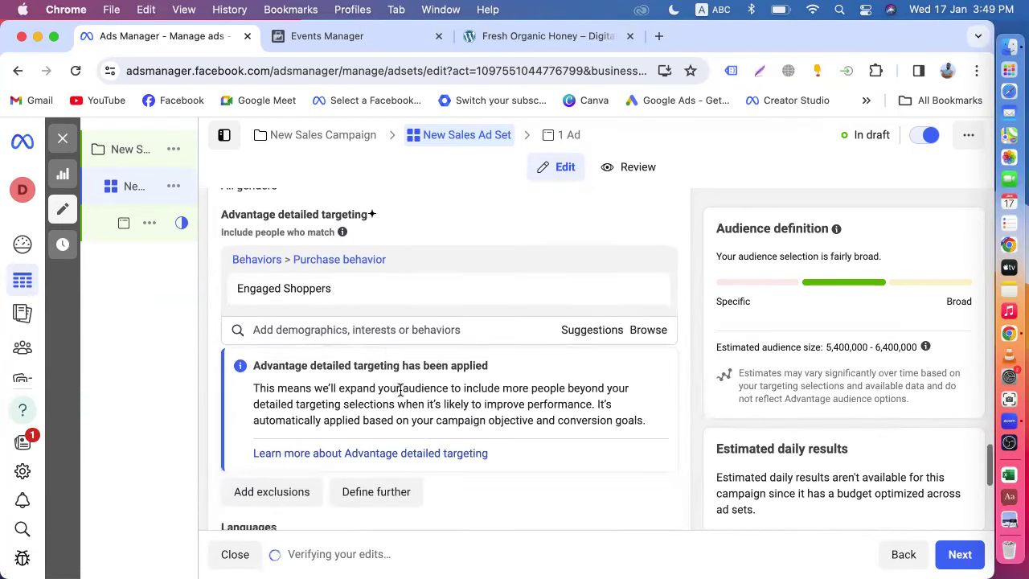
{"action": "left_click", "coordinate": [345, 329]}
{"action": "type", "text": "he"}
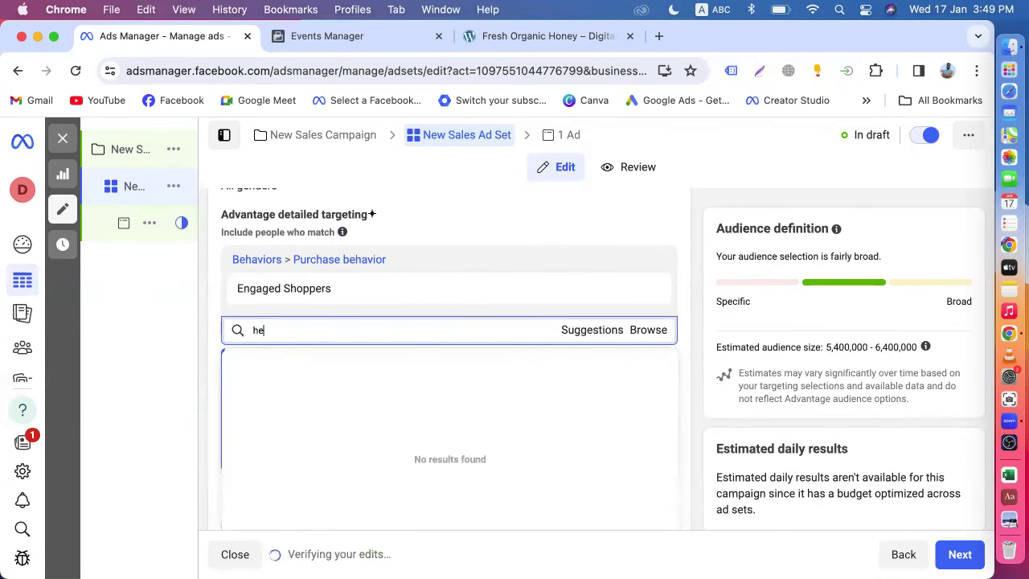
{"action": "type", "text": "al"}
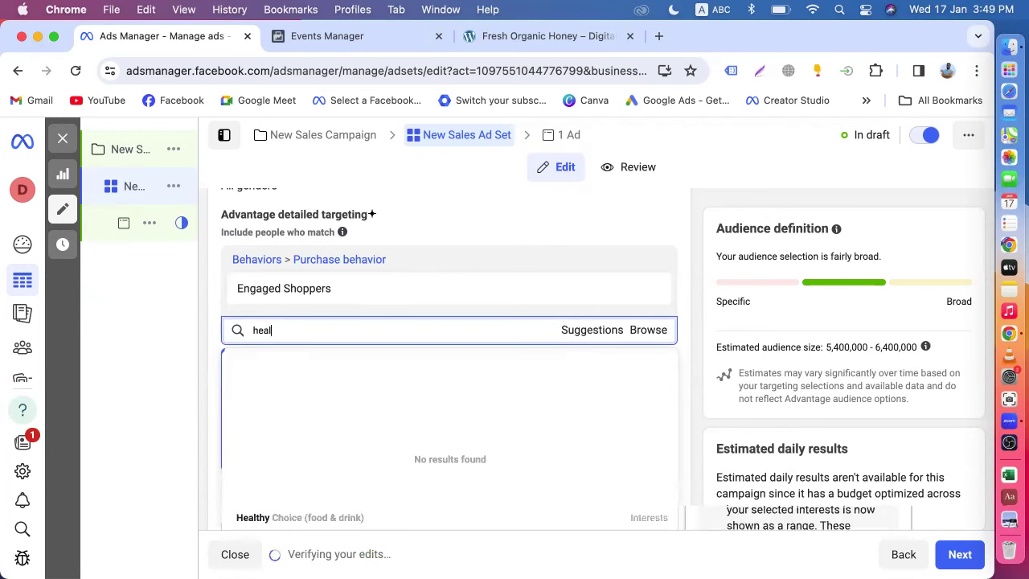
{"action": "type", "text": "thy food"}
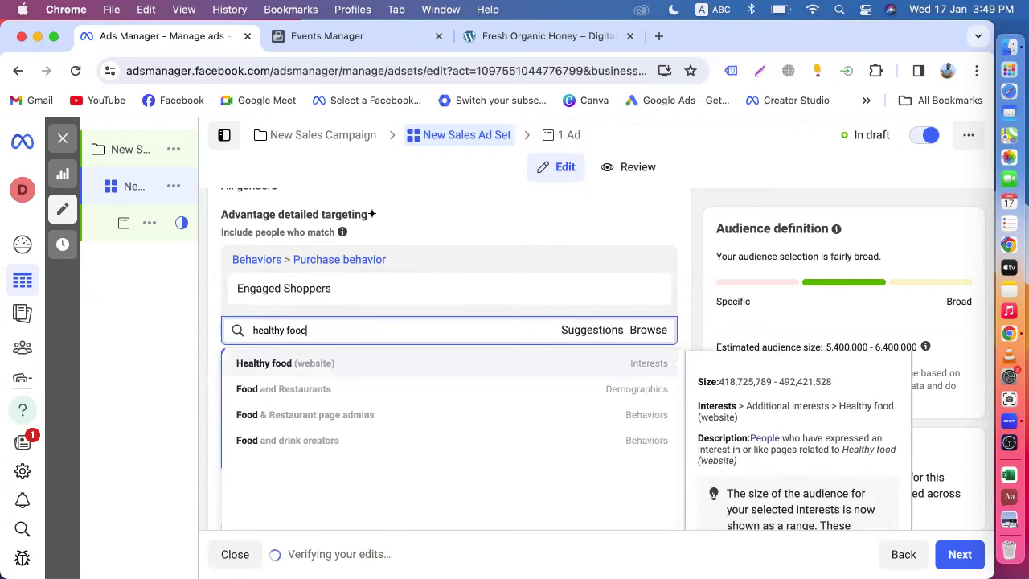
{"action": "left_click", "coordinate": [304, 370]}
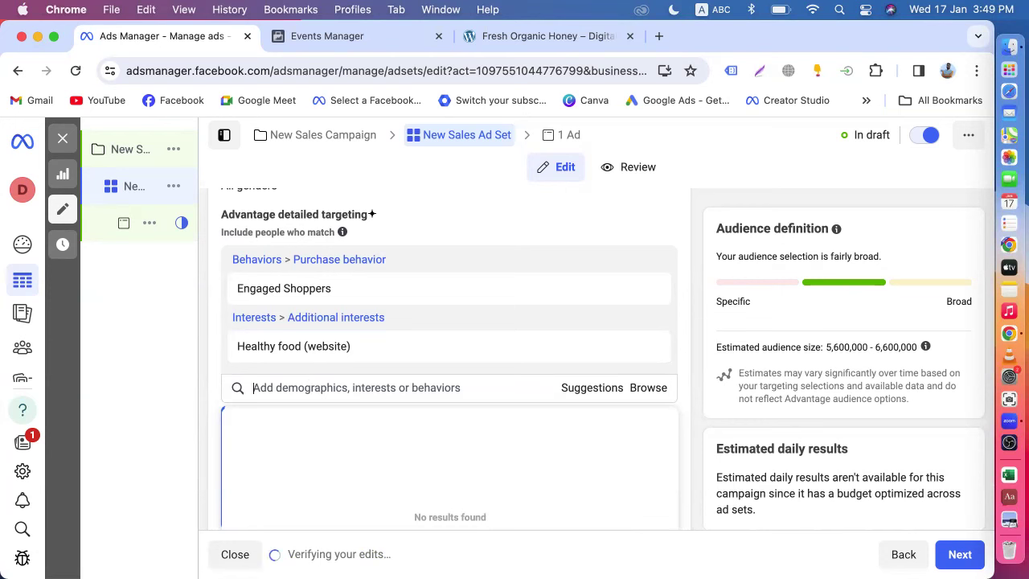
{"action": "type", "text": "organi"}
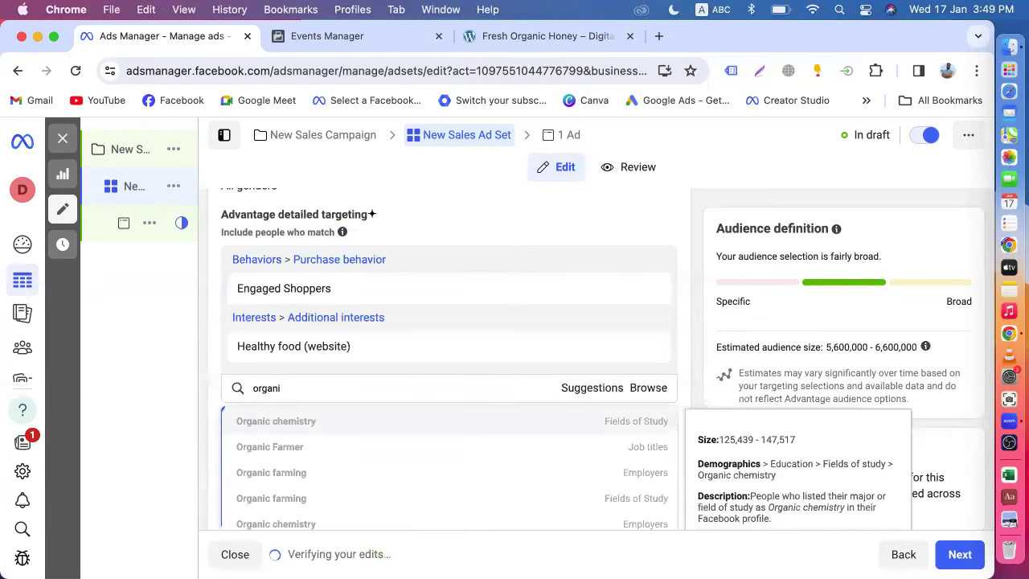
{"action": "type", "text": "c food"}
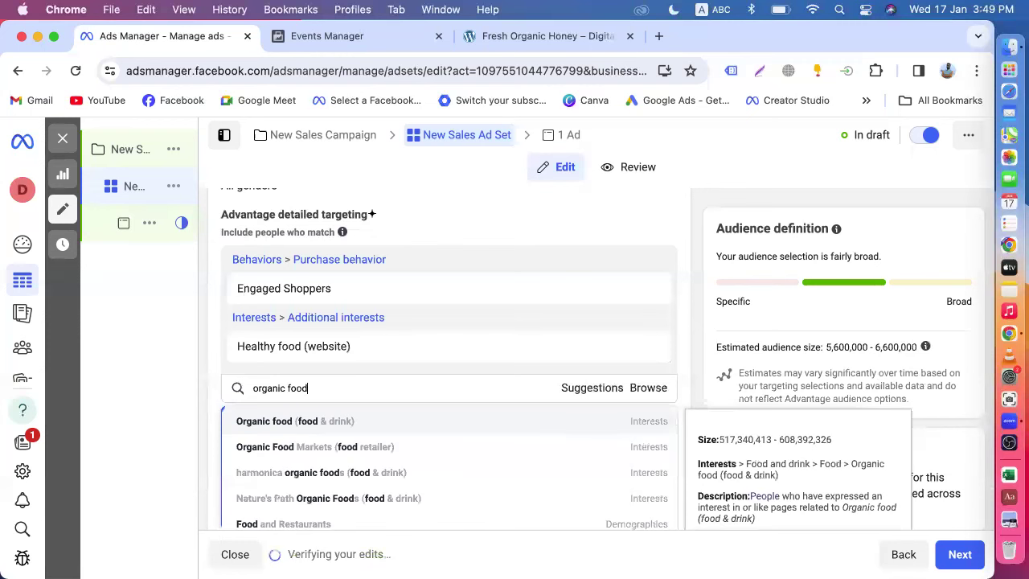
{"action": "left_click", "coordinate": [318, 425]}
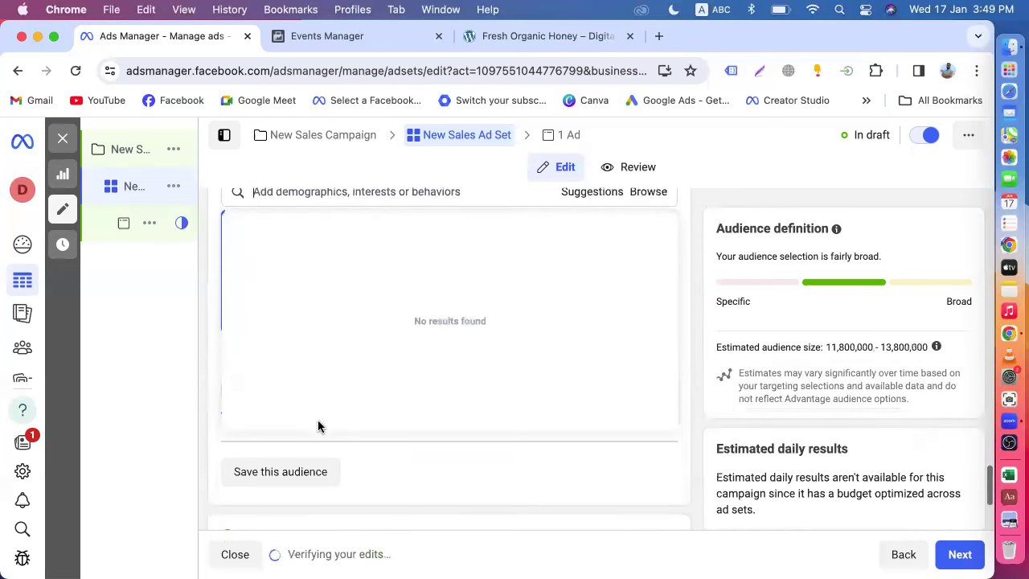
- Add Online shopping (retail) from the suggested interests
{"action": "scroll", "coordinate": [457, 297], "scroll_direction": "up", "scroll_amount": 3}
{"action": "left_click", "coordinate": [586, 340]}
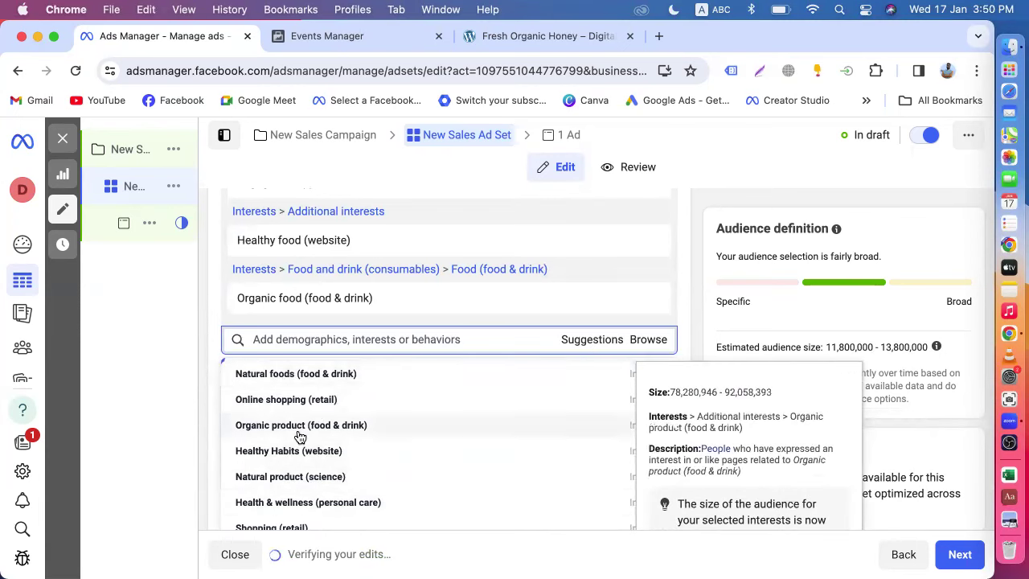
{"action": "scroll", "coordinate": [297, 441], "scroll_direction": "down", "scroll_amount": 2}
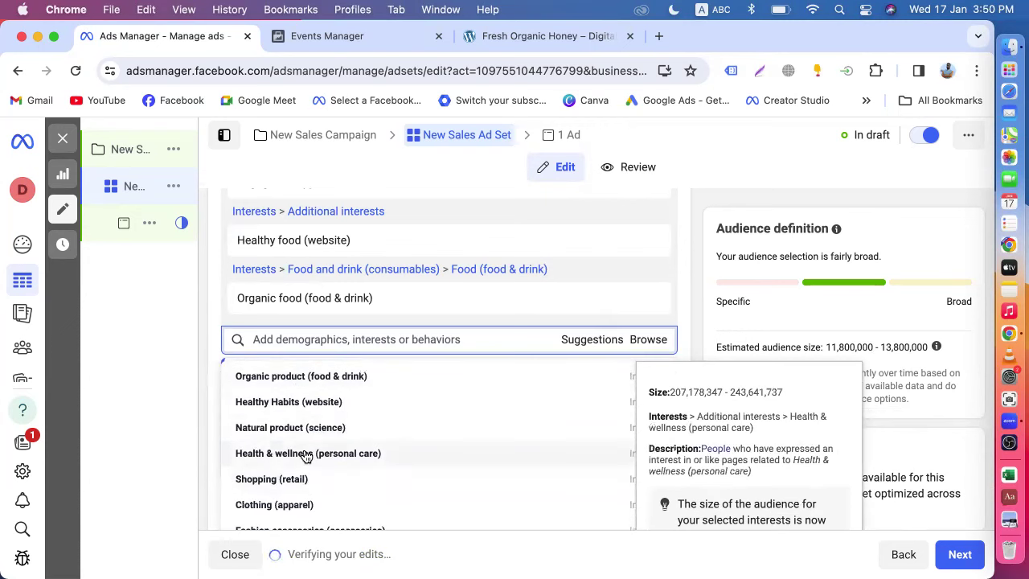
{"action": "scroll", "coordinate": [305, 453], "scroll_direction": "up", "scroll_amount": 2}
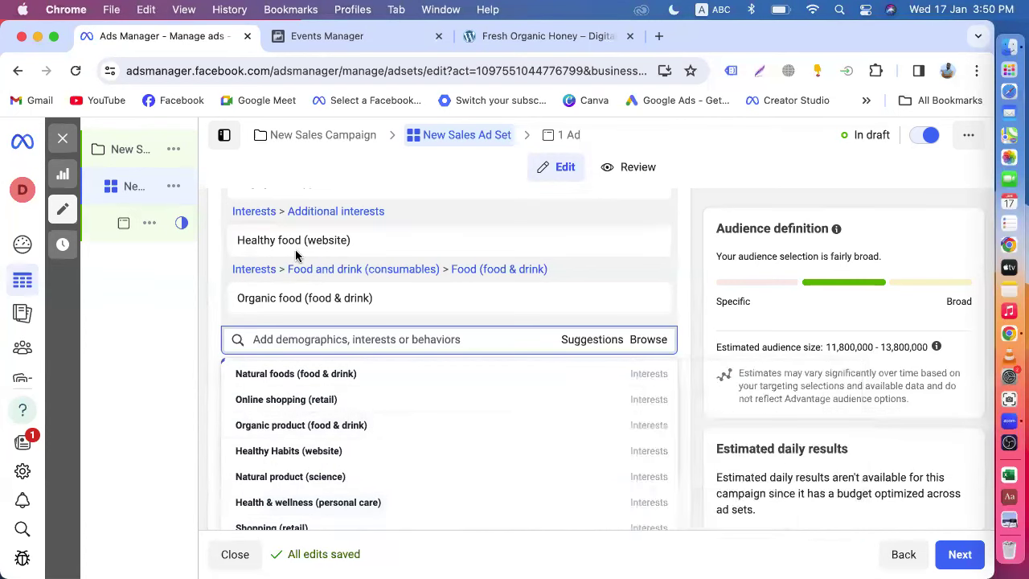
{"action": "left_click", "coordinate": [304, 402]}
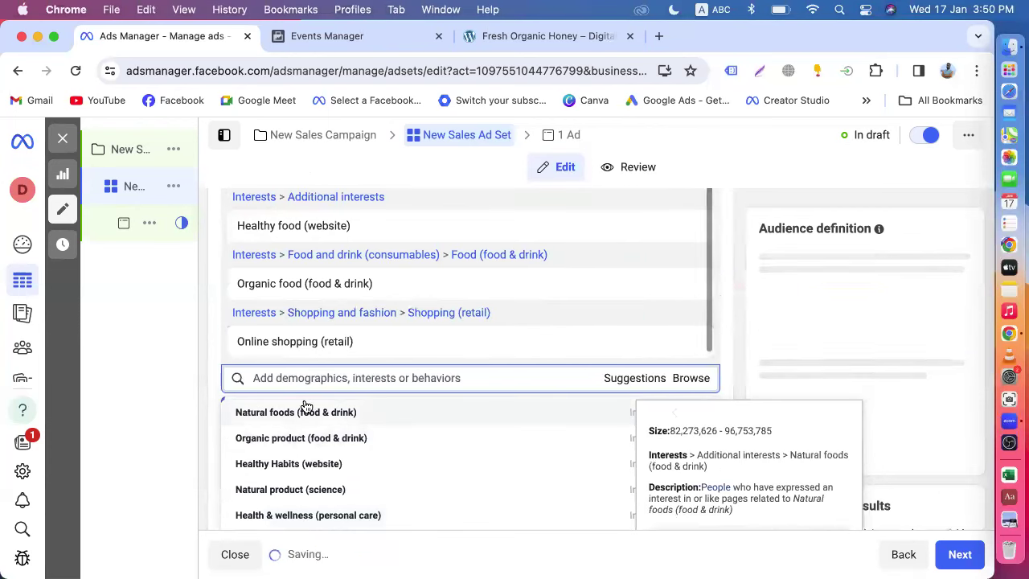
{"action": "left_click", "coordinate": [545, 38]}
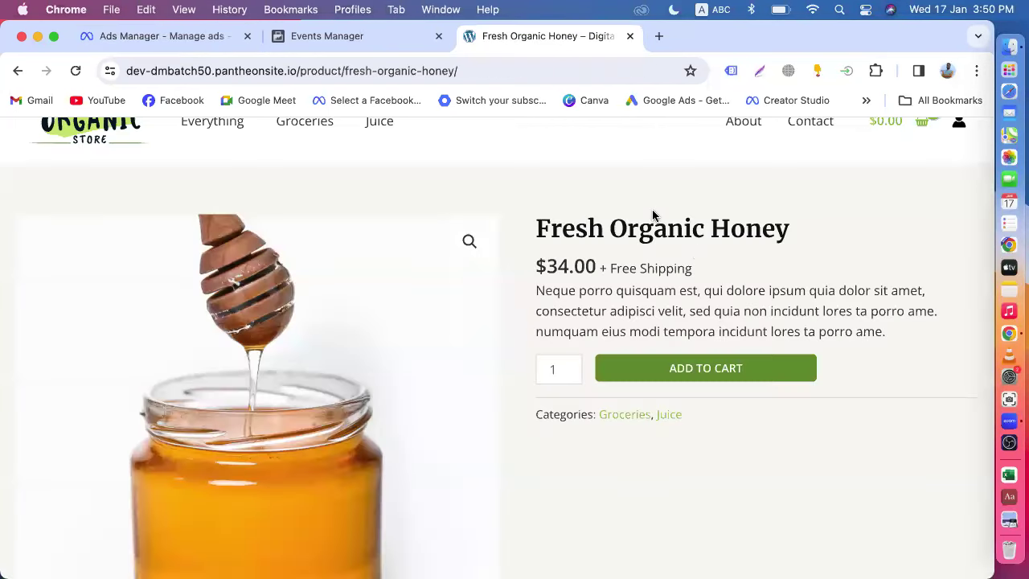
{"action": "left_click_drag", "start_coordinate": [711, 224], "coordinate": [816, 229]}
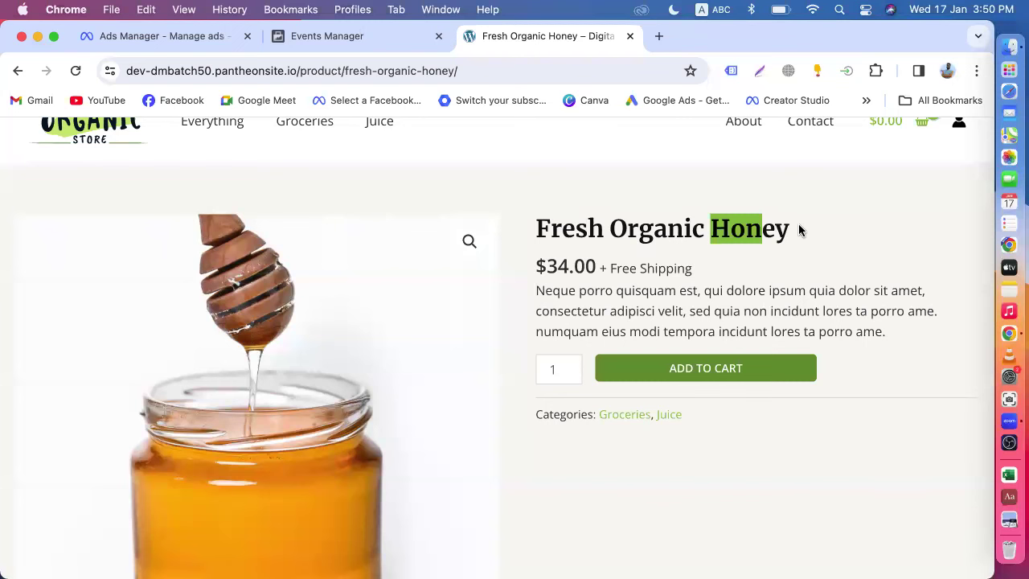
{"action": "left_click", "coordinate": [786, 225]}
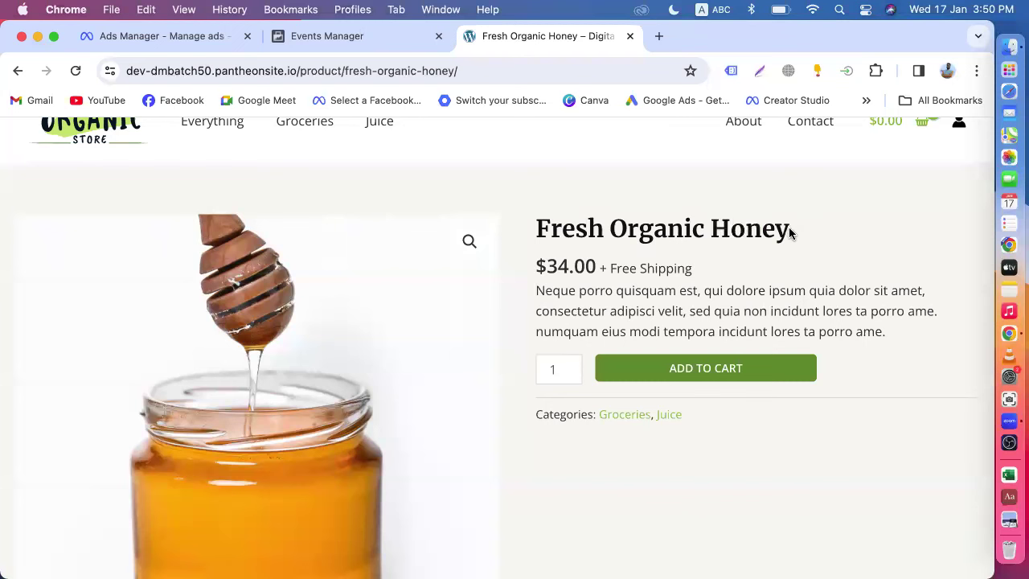
{"action": "left_click_drag", "start_coordinate": [789, 233], "coordinate": [714, 225]}
{"action": "right_click", "coordinate": [738, 225]}
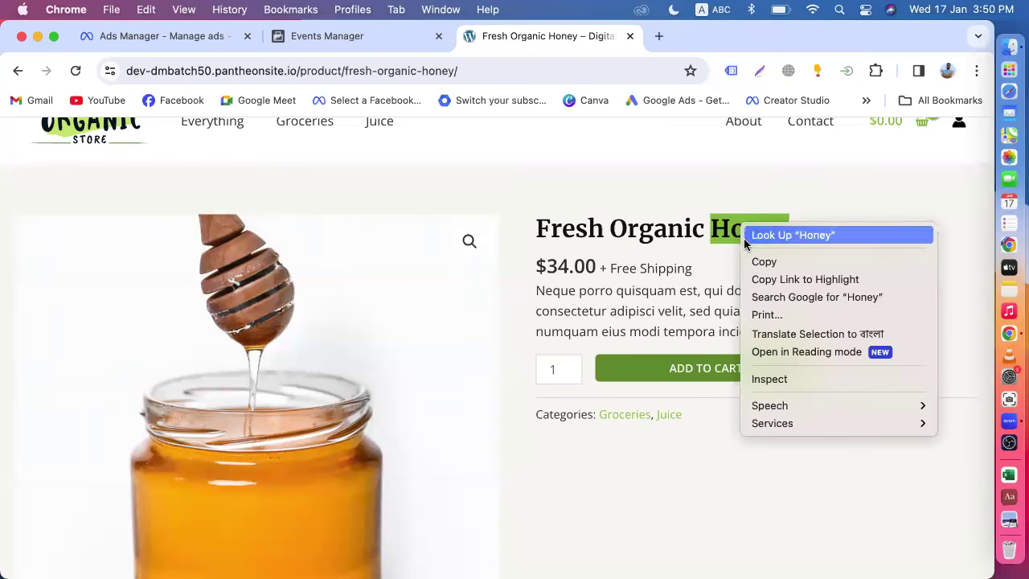
{"action": "left_click", "coordinate": [757, 261]}
{"action": "left_click", "coordinate": [158, 37]}
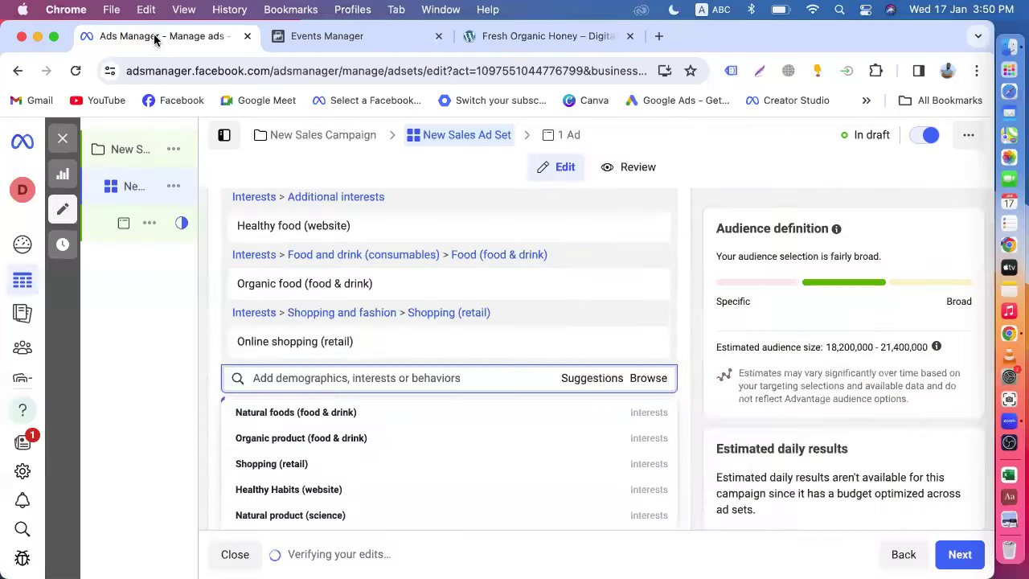
- Search 'Honey' in detailed targeting and add the Honey (food & drink) interest
{"action": "key", "text": "super+v"}
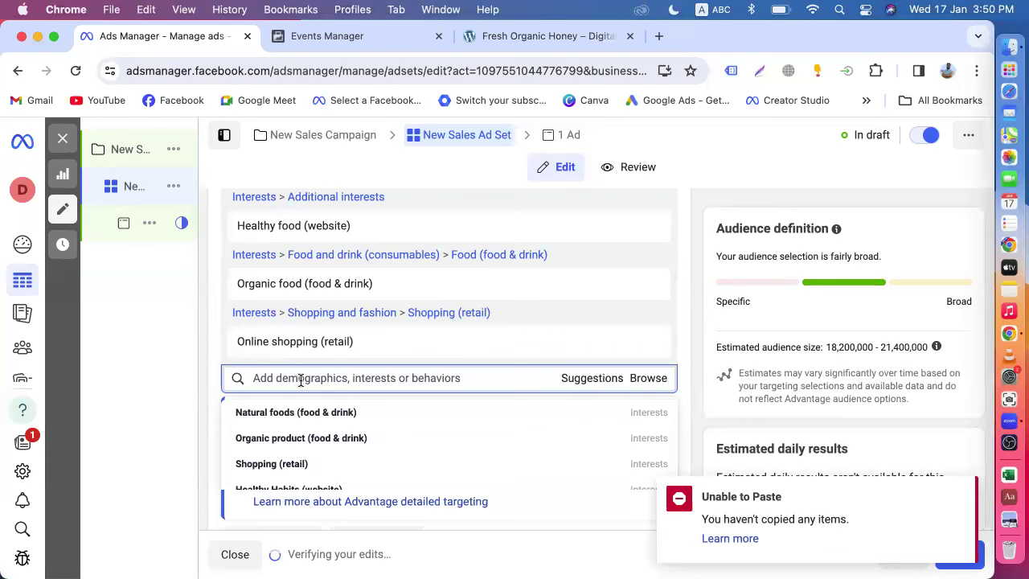
{"action": "type", "text": "Honey"}
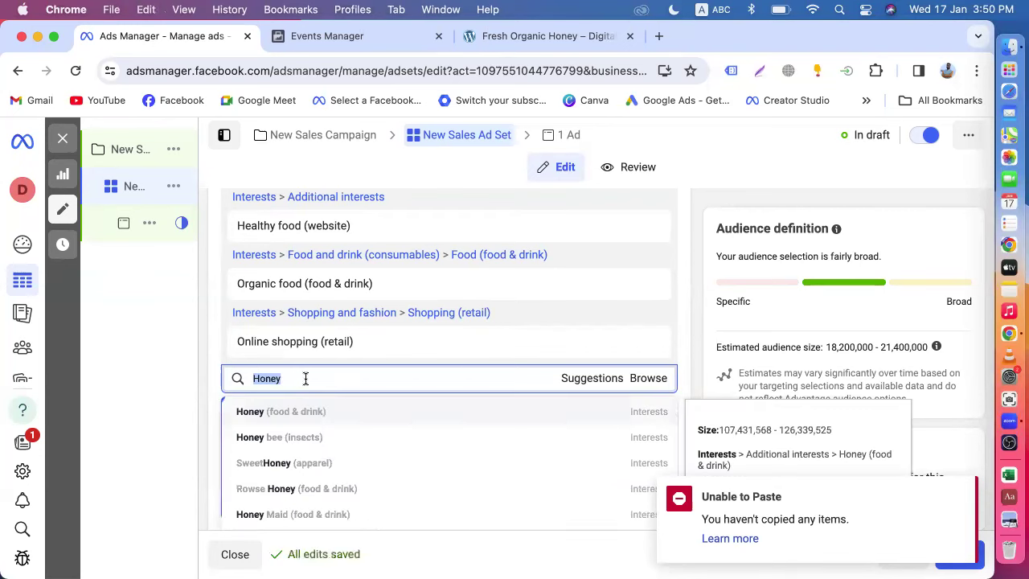
{"action": "left_click", "coordinate": [278, 411]}
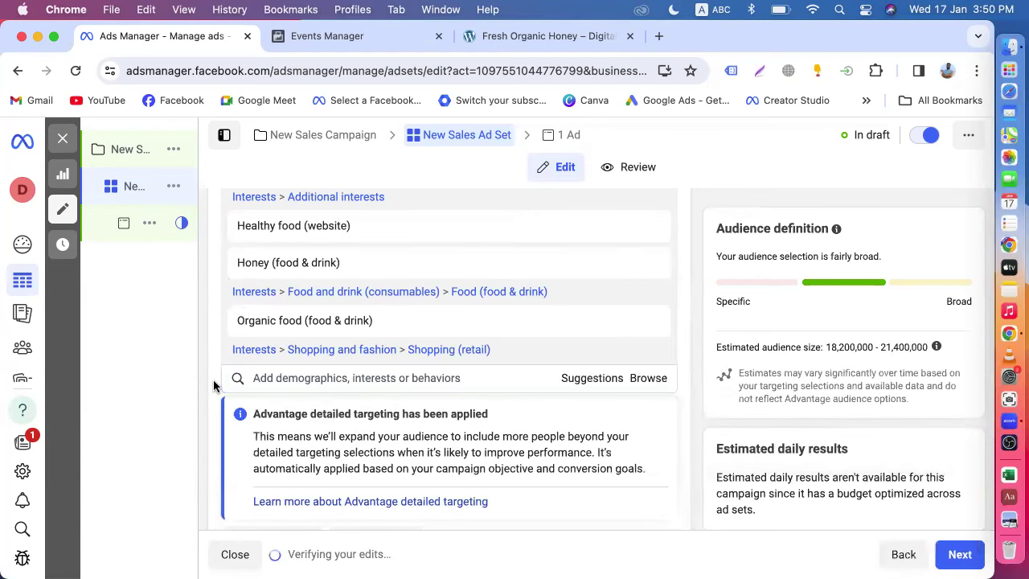
{"action": "scroll", "coordinate": [214, 386], "scroll_direction": "down", "scroll_amount": 3}
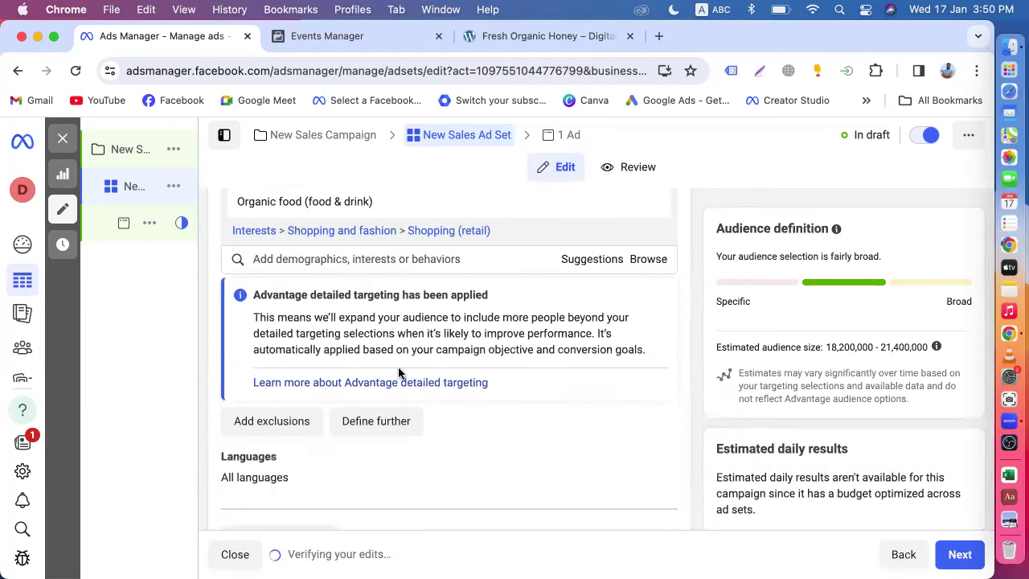
{"action": "scroll", "coordinate": [398, 371], "scroll_direction": "up", "scroll_amount": 3}
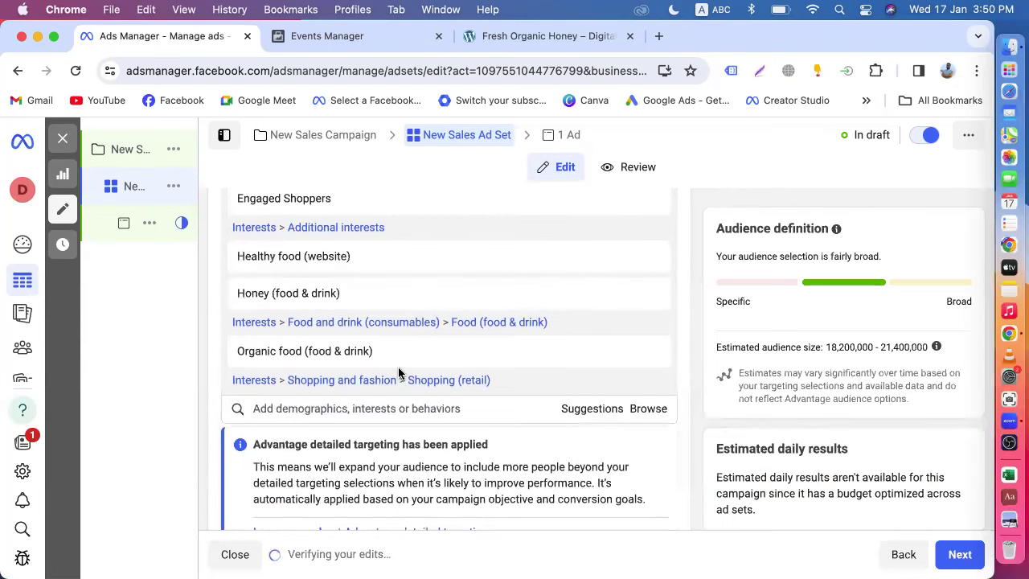
{"action": "scroll", "coordinate": [398, 366], "scroll_direction": "down", "scroll_amount": 1}
{"action": "scroll", "coordinate": [398, 367], "scroll_direction": "down", "scroll_amount": 6}
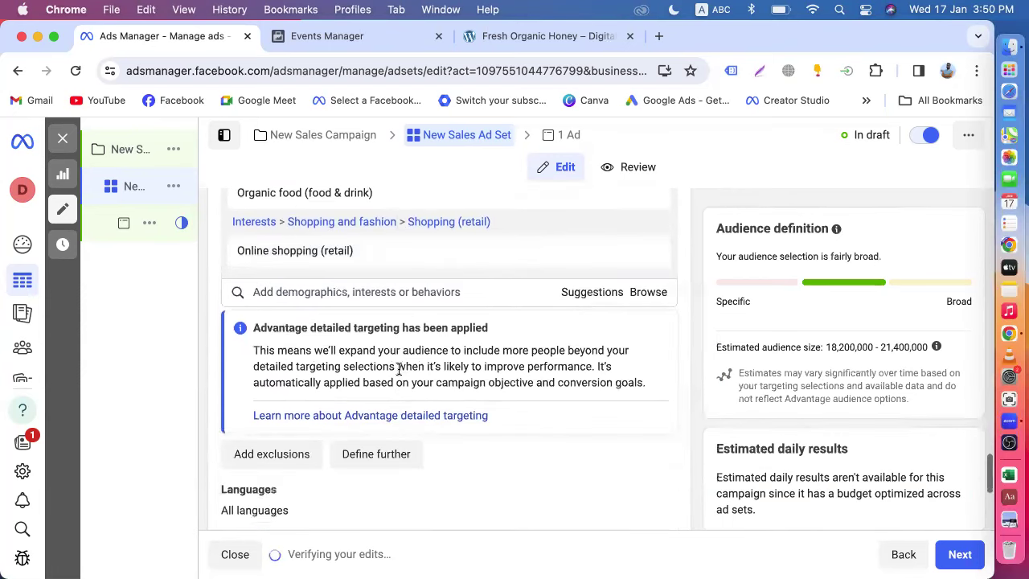
{"action": "scroll", "coordinate": [710, 383], "scroll_direction": "down", "scroll_amount": 4}
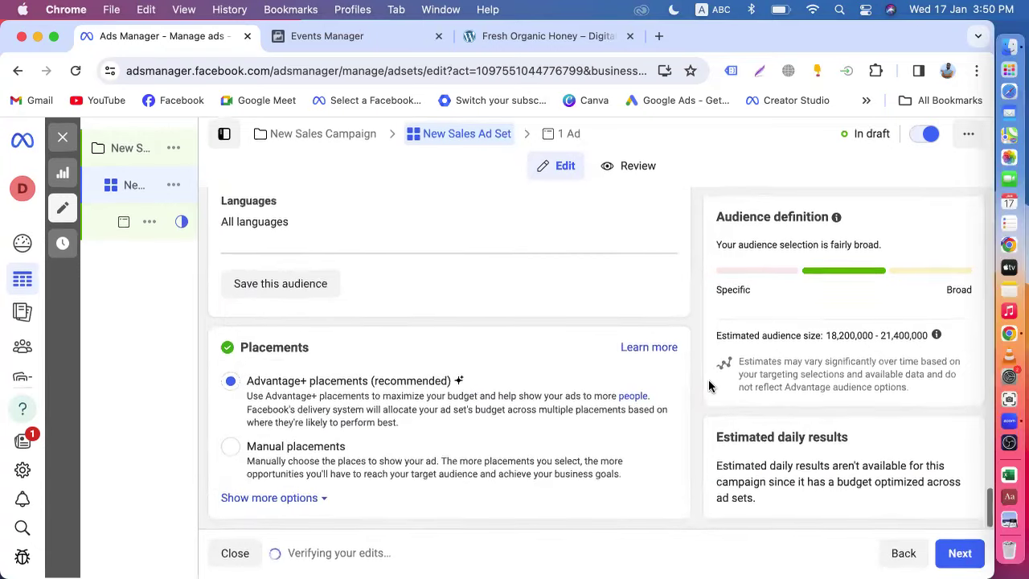
- Switch off Advantage campaign budget in the New Sales Campaign settings
{"action": "left_click", "coordinate": [141, 152]}
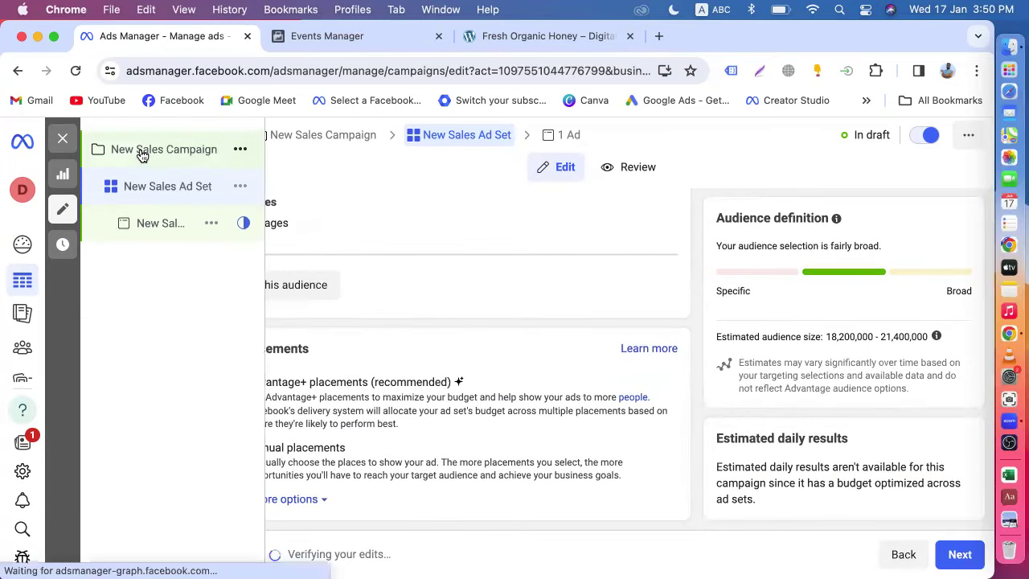
{"action": "scroll", "coordinate": [596, 430], "scroll_direction": "down", "scroll_amount": 3}
{"action": "scroll", "coordinate": [595, 431], "scroll_direction": "down", "scroll_amount": 15}
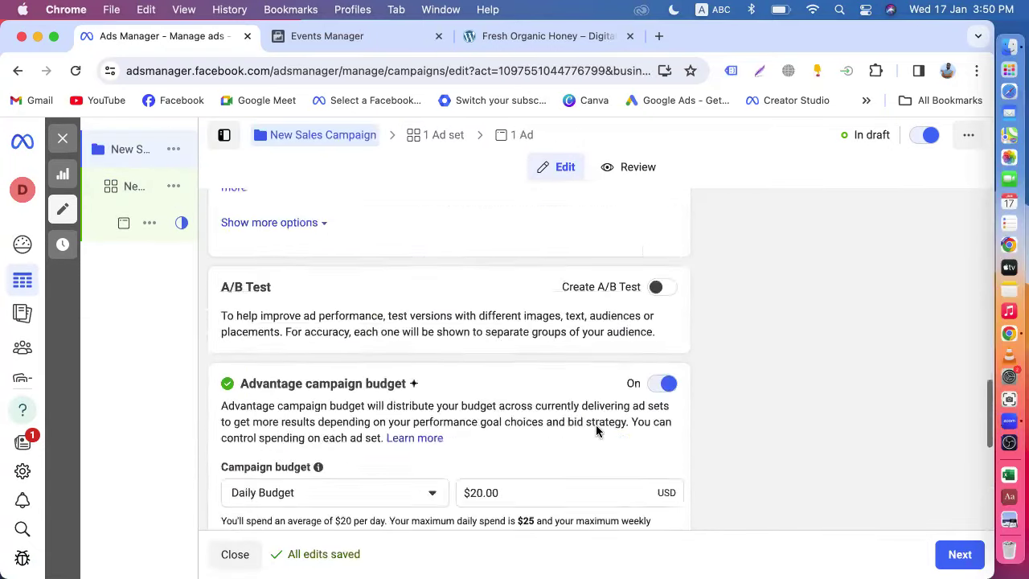
{"action": "left_click", "coordinate": [667, 262]}
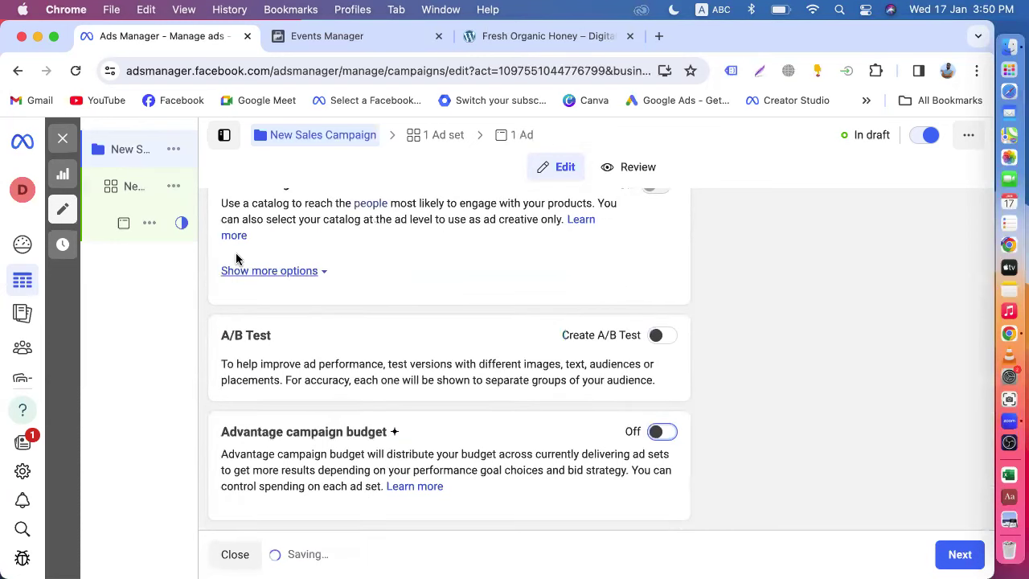
- Return to the ad set and dismiss the conversion optimisation warning
{"action": "left_click", "coordinate": [141, 192]}
{"action": "scroll", "coordinate": [356, 378], "scroll_direction": "down", "scroll_amount": 10}
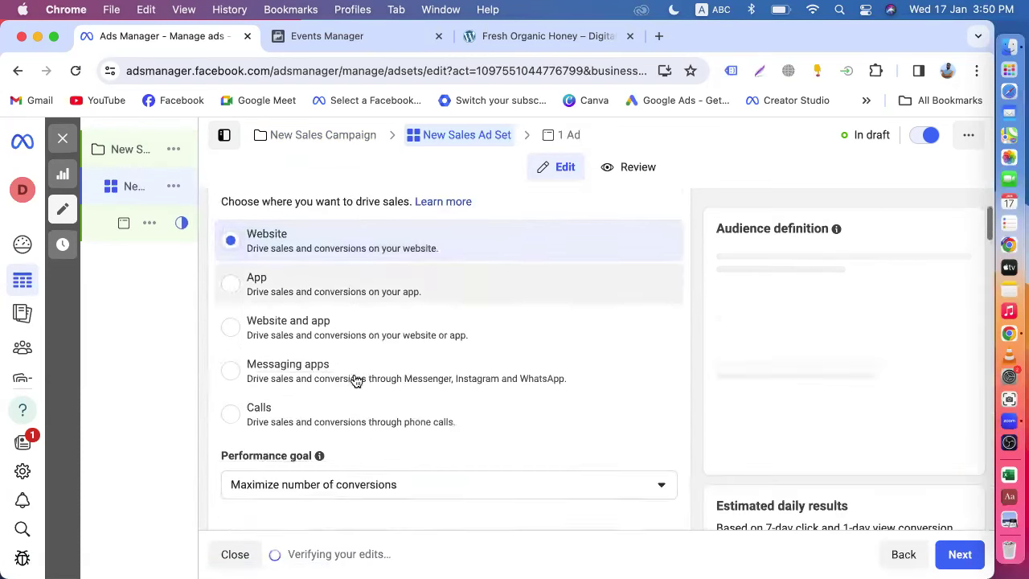
{"action": "scroll", "coordinate": [356, 379], "scroll_direction": "up", "scroll_amount": 3}
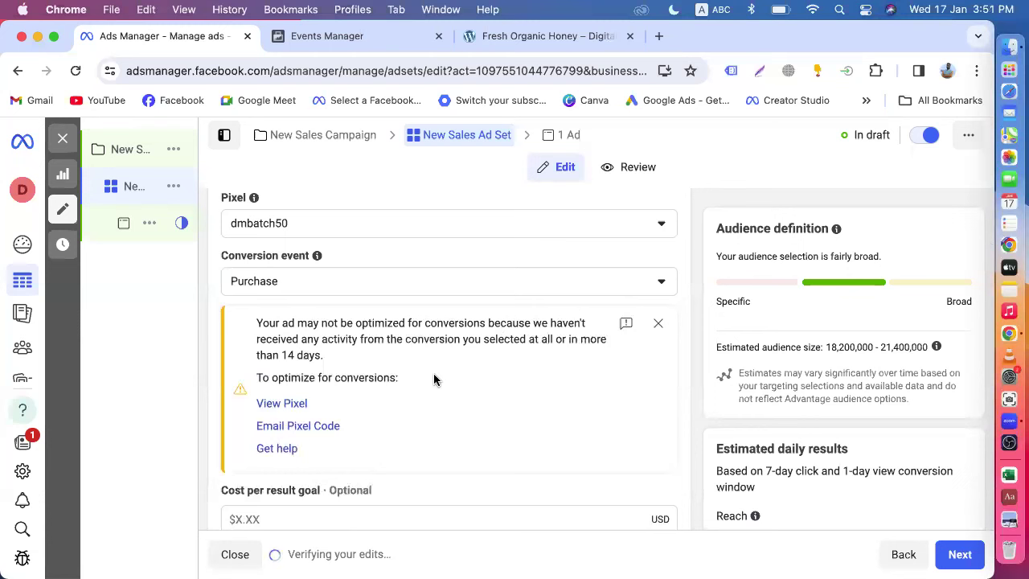
{"action": "left_click", "coordinate": [658, 323]}
{"action": "scroll", "coordinate": [549, 380], "scroll_direction": "down", "scroll_amount": 1}
{"action": "scroll", "coordinate": [548, 381], "scroll_direction": "down", "scroll_amount": 5}
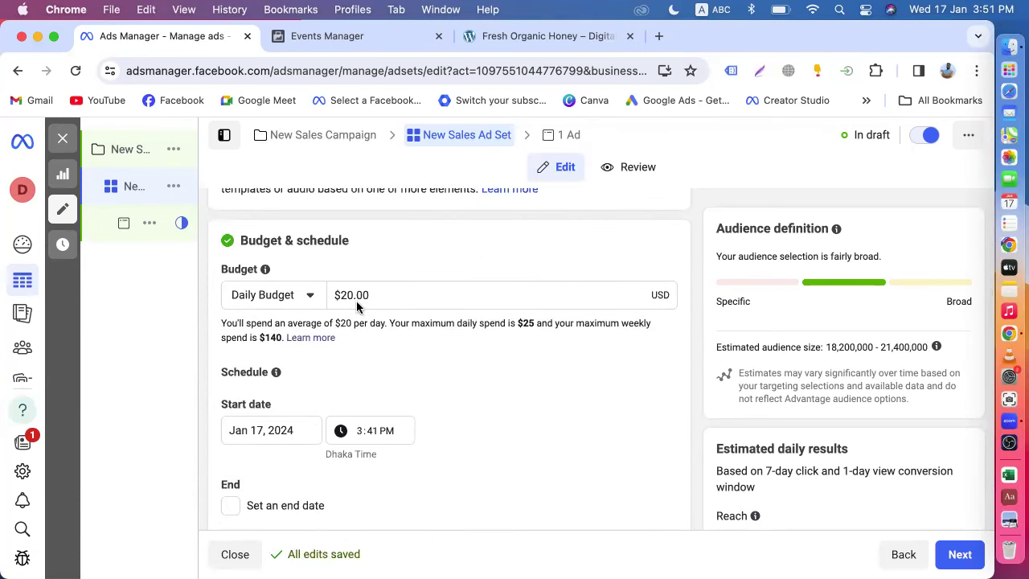
{"action": "scroll", "coordinate": [444, 372], "scroll_direction": "down", "scroll_amount": 4}
{"action": "scroll", "coordinate": [444, 372], "scroll_direction": "down", "scroll_amount": 5}
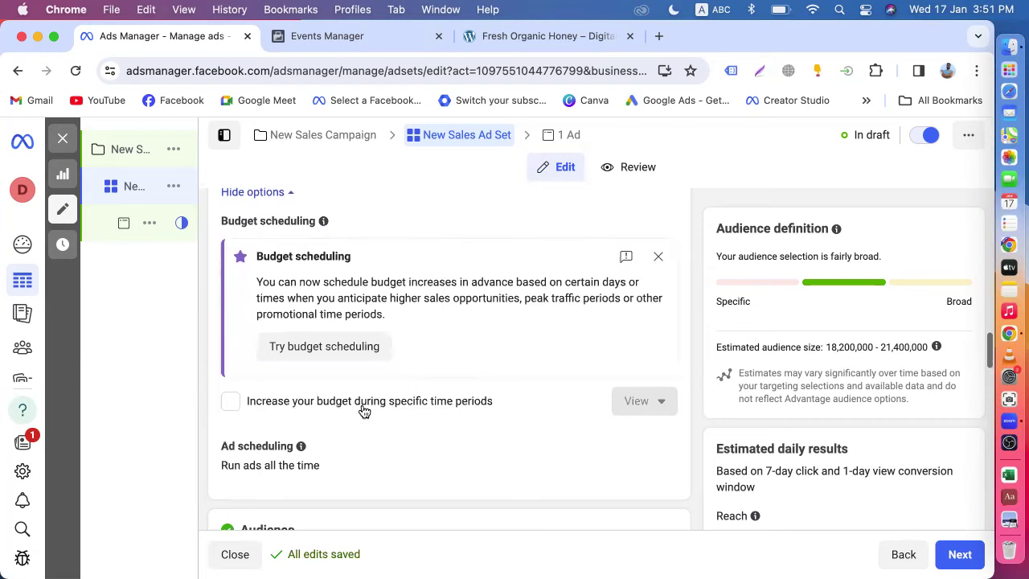
{"action": "scroll", "coordinate": [261, 414], "scroll_direction": "down", "scroll_amount": 7}
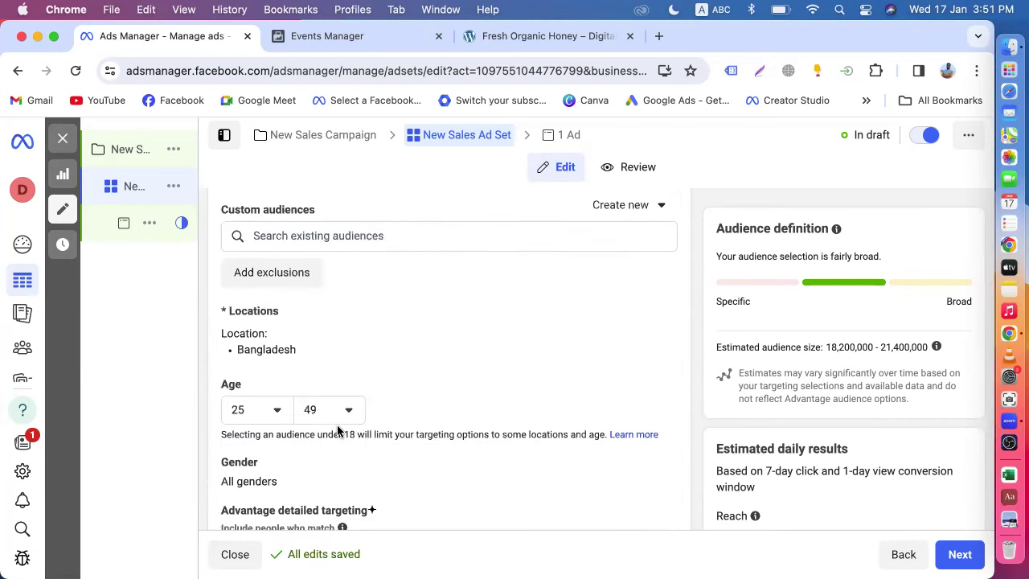
{"action": "scroll", "coordinate": [340, 426], "scroll_direction": "down", "scroll_amount": 3}
{"action": "mouse_move", "coordinate": [339, 378]}
{"action": "scroll", "coordinate": [328, 395], "scroll_direction": "down", "scroll_amount": 2}
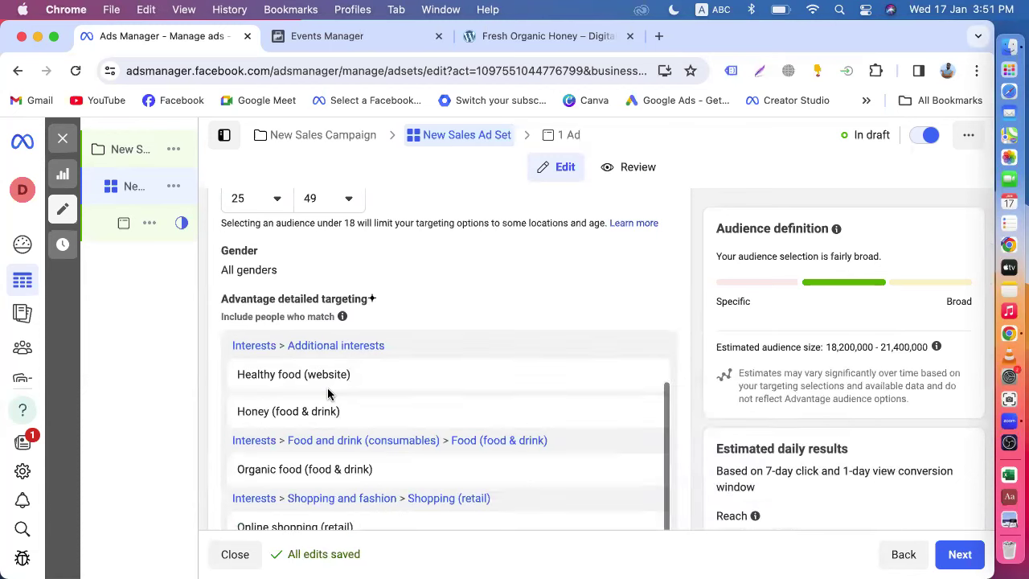
{"action": "scroll", "coordinate": [328, 394], "scroll_direction": "down", "scroll_amount": 1}
{"action": "scroll", "coordinate": [328, 394], "scroll_direction": "down", "scroll_amount": 1}
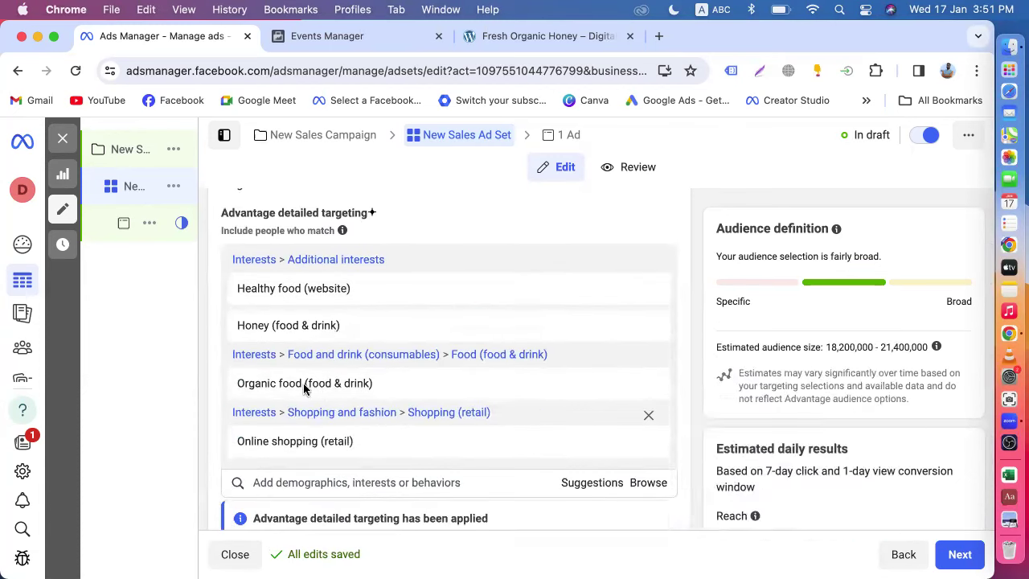
{"action": "mouse_move", "coordinate": [281, 334]}
{"action": "mouse_move", "coordinate": [282, 305]}
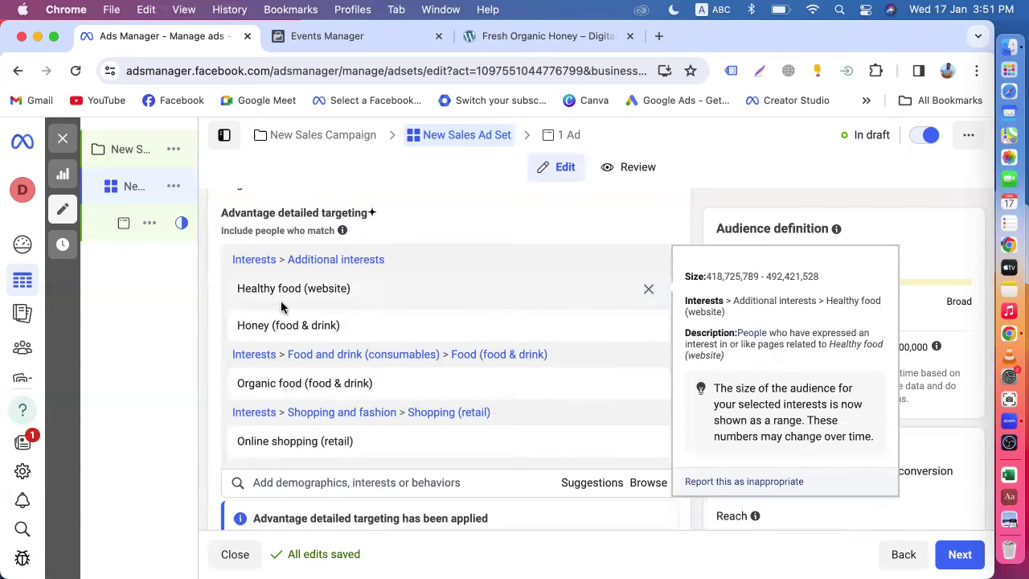
{"action": "mouse_move", "coordinate": [326, 450]}
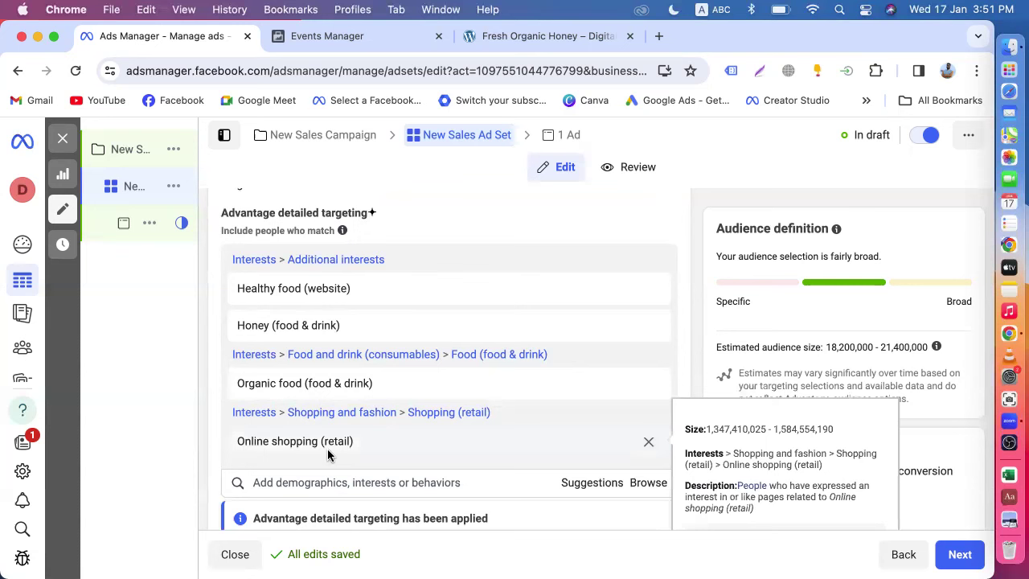
{"action": "scroll", "coordinate": [328, 455], "scroll_direction": "up", "scroll_amount": 2}
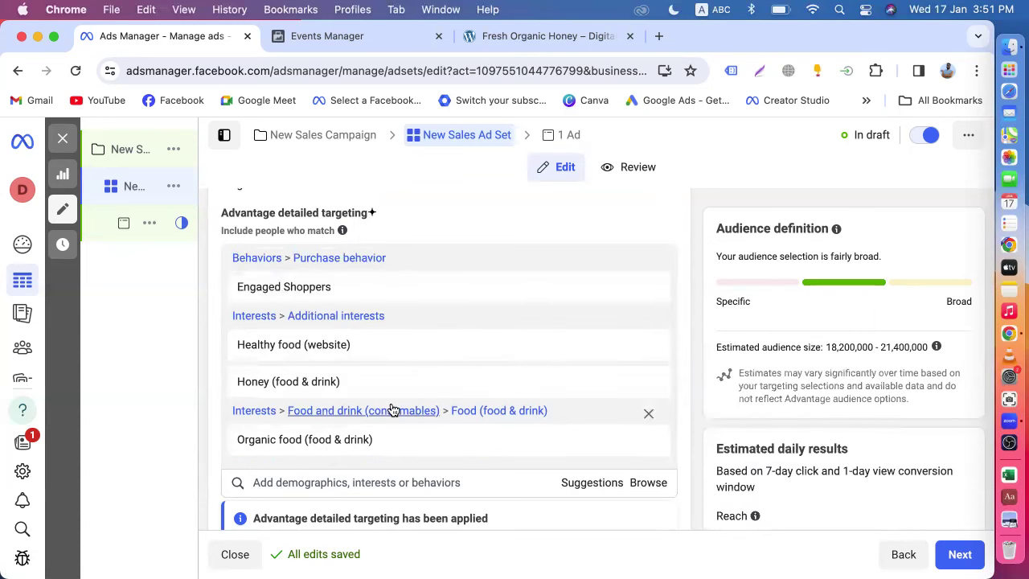
{"action": "scroll", "coordinate": [392, 410], "scroll_direction": "down", "scroll_amount": 5}
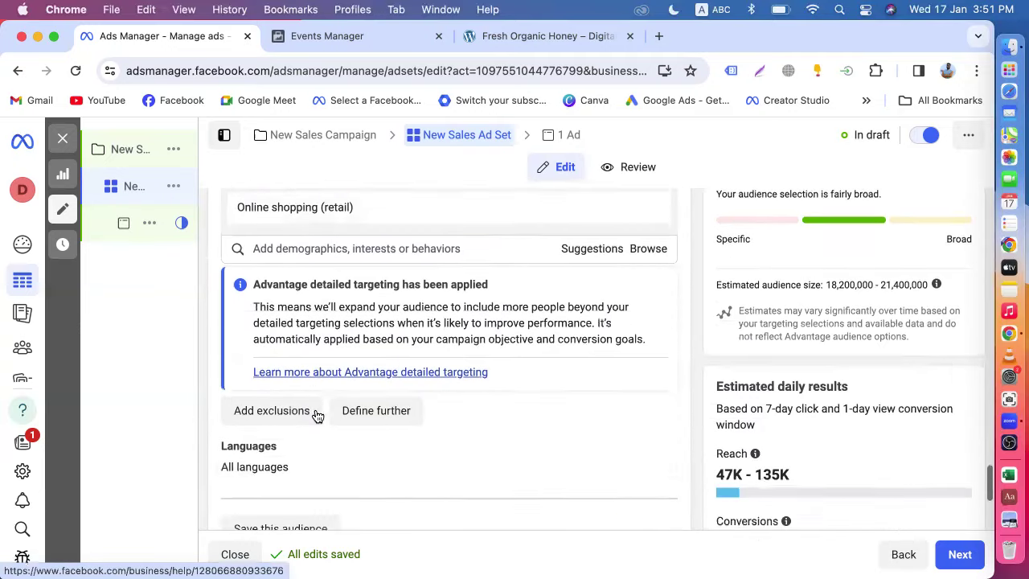
{"action": "scroll", "coordinate": [317, 415], "scroll_direction": "down", "scroll_amount": 2}
{"action": "left_click", "coordinate": [653, 375]}
- Add English (US) and Bengali to the ad set's languages
{"action": "left_click", "coordinate": [295, 399]}
{"action": "type", "text": "en"}
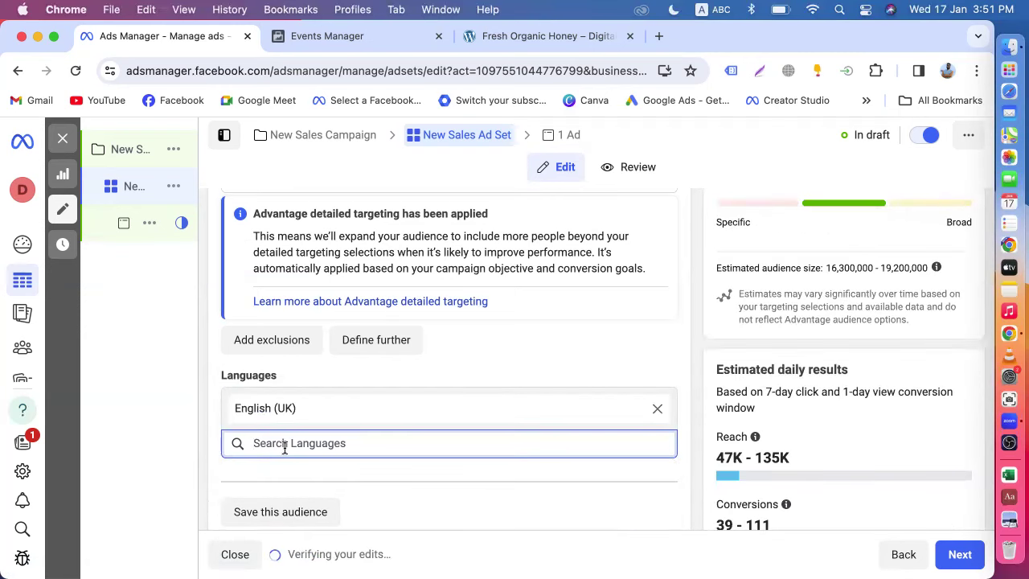
{"action": "type", "text": "en"}
{"action": "left_click", "coordinate": [268, 487]}
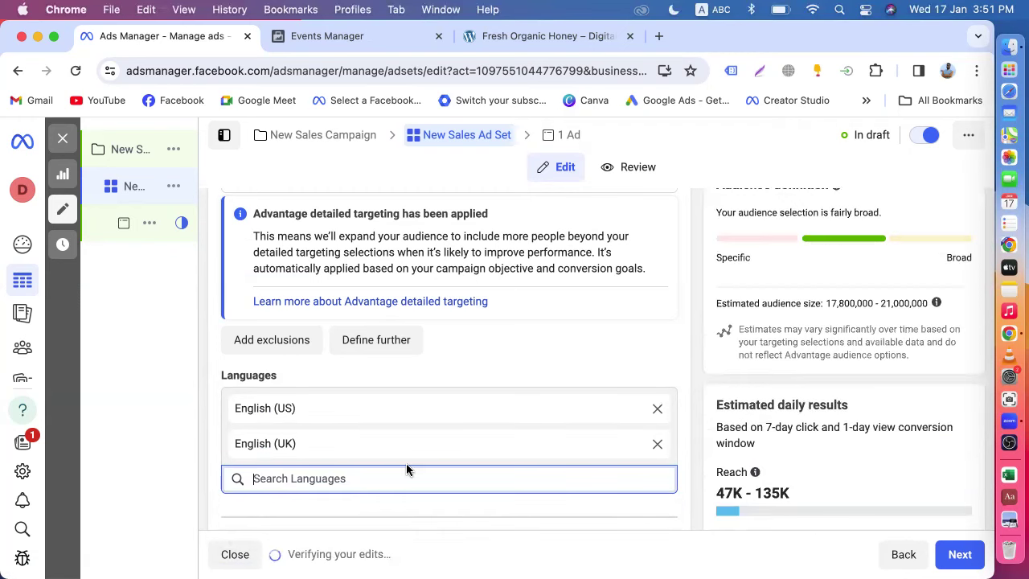
{"action": "type", "text": "be"}
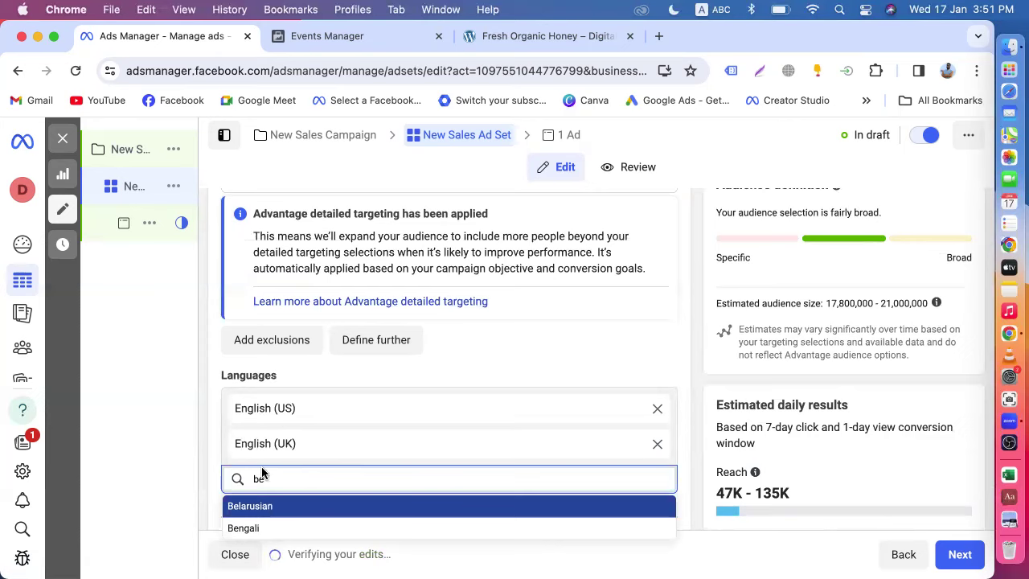
{"action": "scroll", "coordinate": [282, 465], "scroll_direction": "down", "scroll_amount": 3}
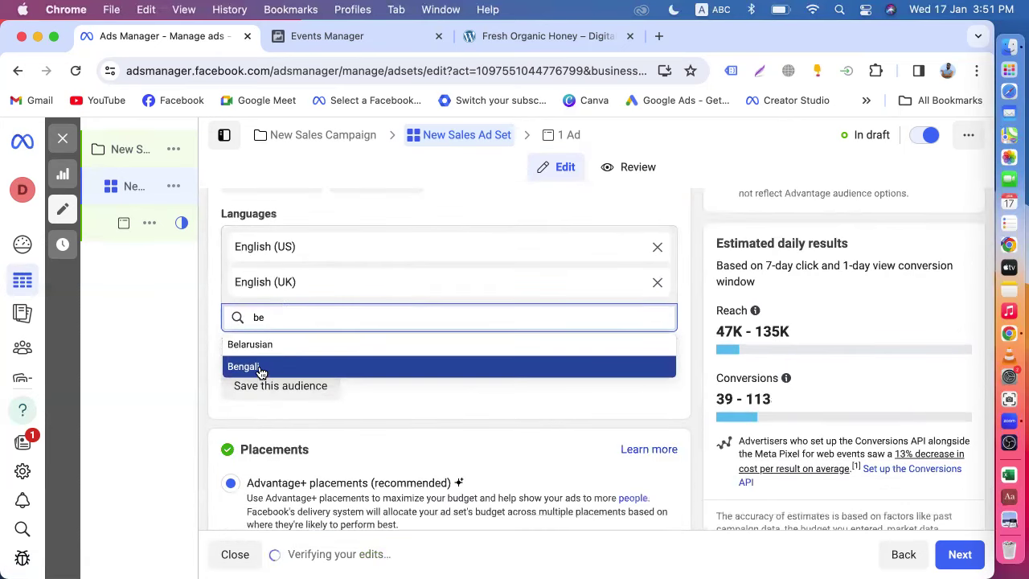
{"action": "left_click", "coordinate": [259, 367]}
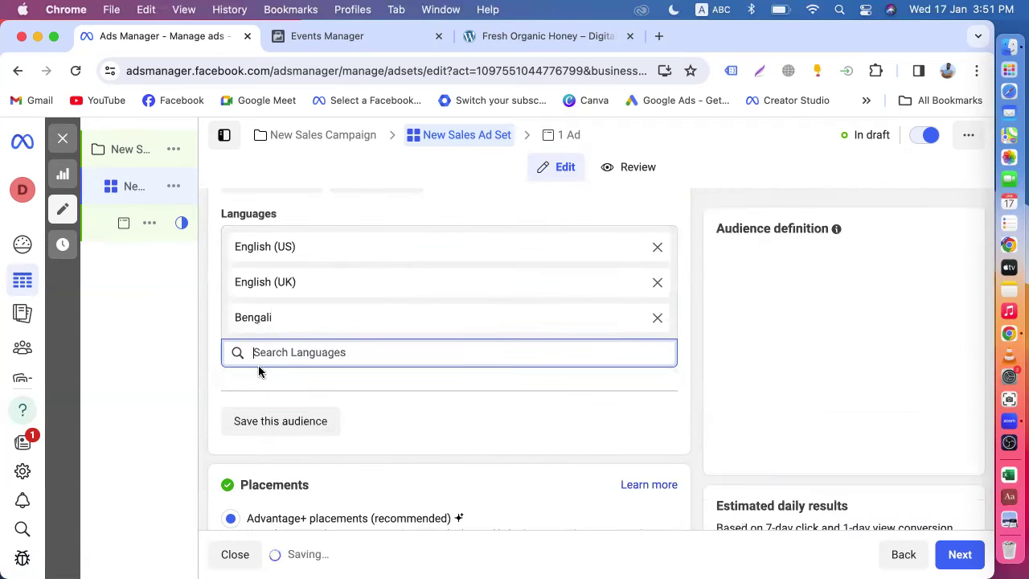
{"action": "left_click", "coordinate": [693, 367]}
- Select the 47K–135K daily reach estimate, then clear the selection
{"action": "scroll", "coordinate": [693, 366], "scroll_direction": "down", "scroll_amount": 3}
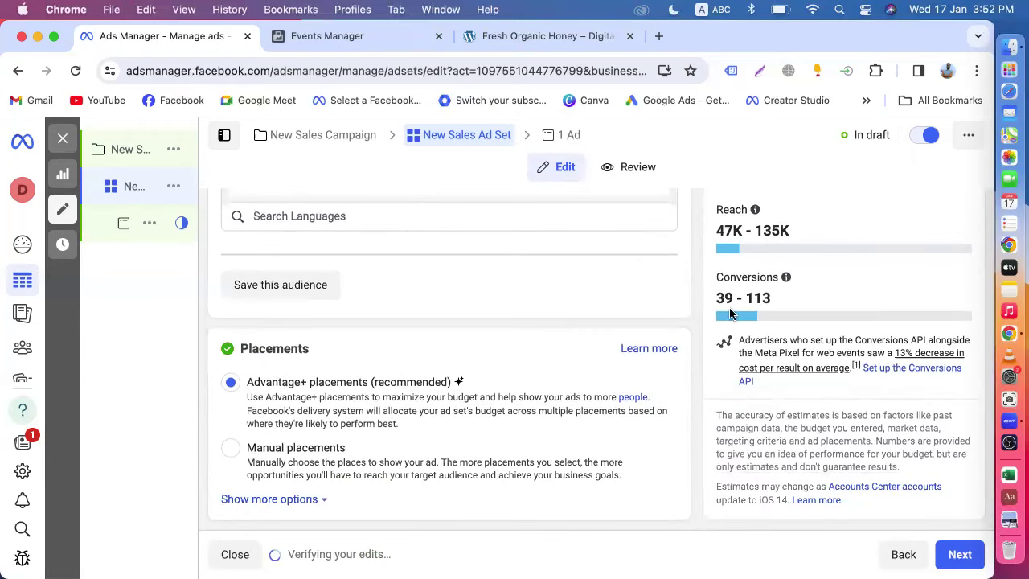
{"action": "scroll", "coordinate": [723, 319], "scroll_direction": "up", "scroll_amount": 2}
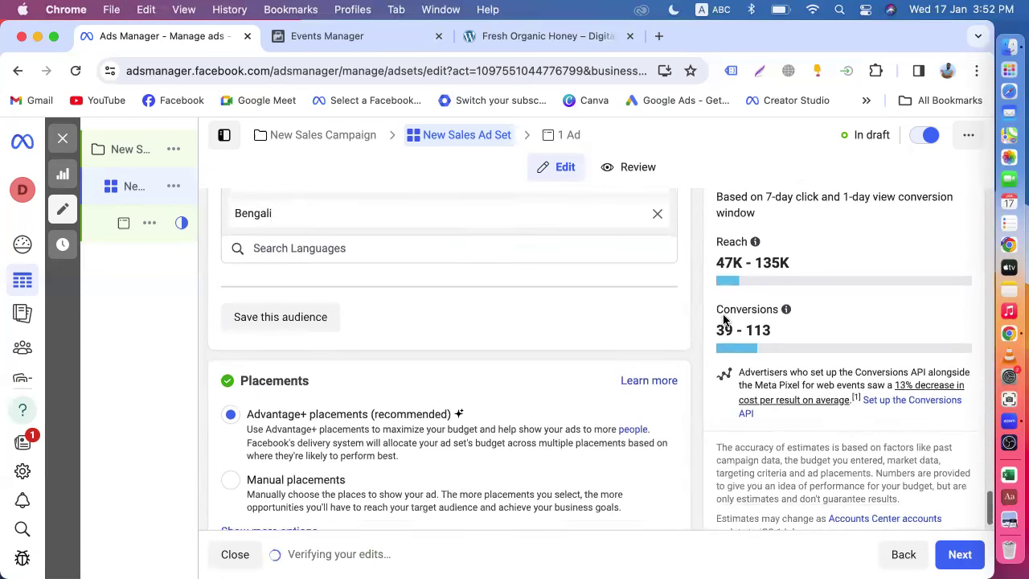
{"action": "left_click_drag", "start_coordinate": [716, 294], "coordinate": [789, 297]}
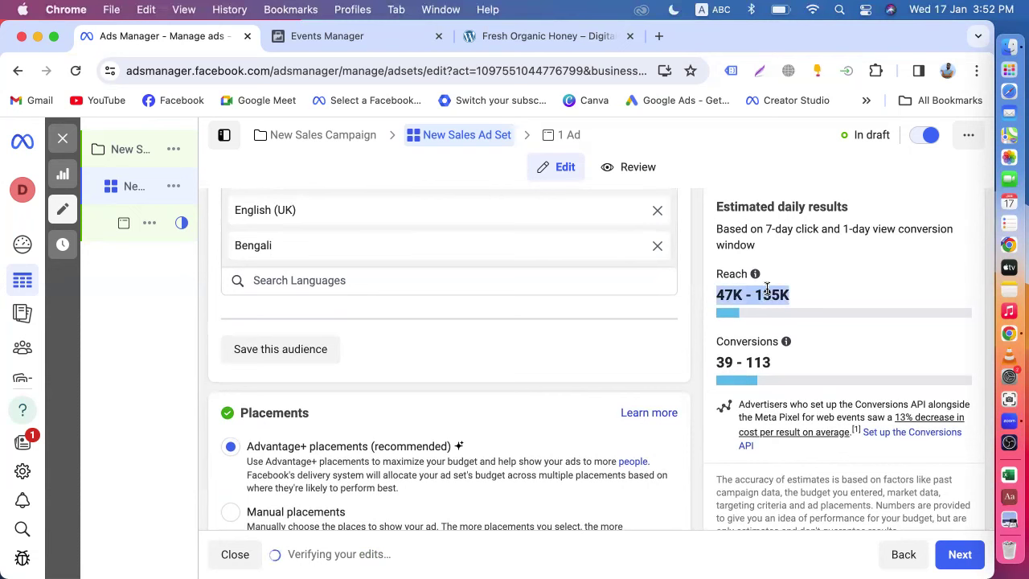
{"action": "left_click", "coordinate": [738, 299]}
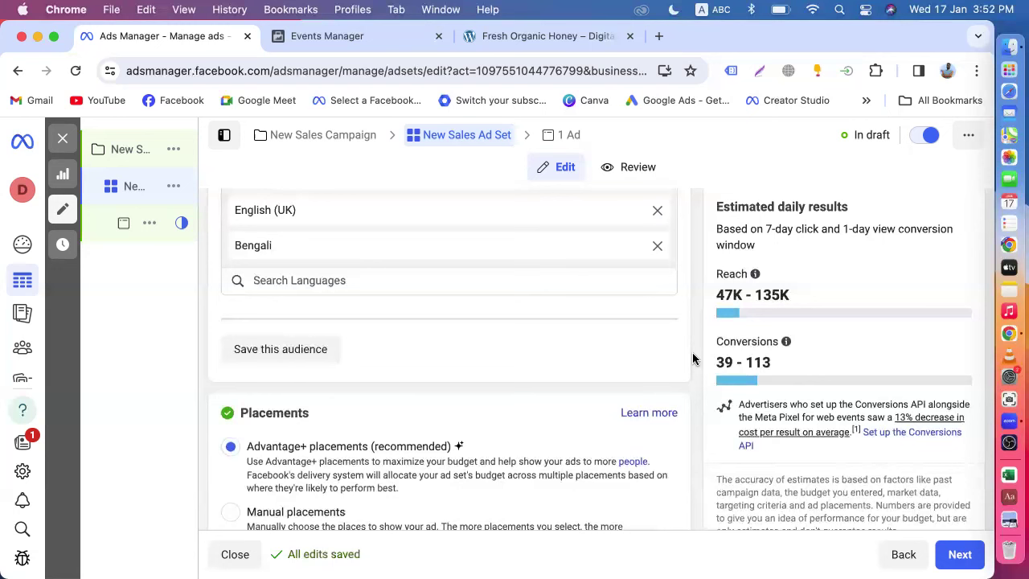
{"action": "scroll", "coordinate": [692, 358], "scroll_direction": "down", "scroll_amount": 2}
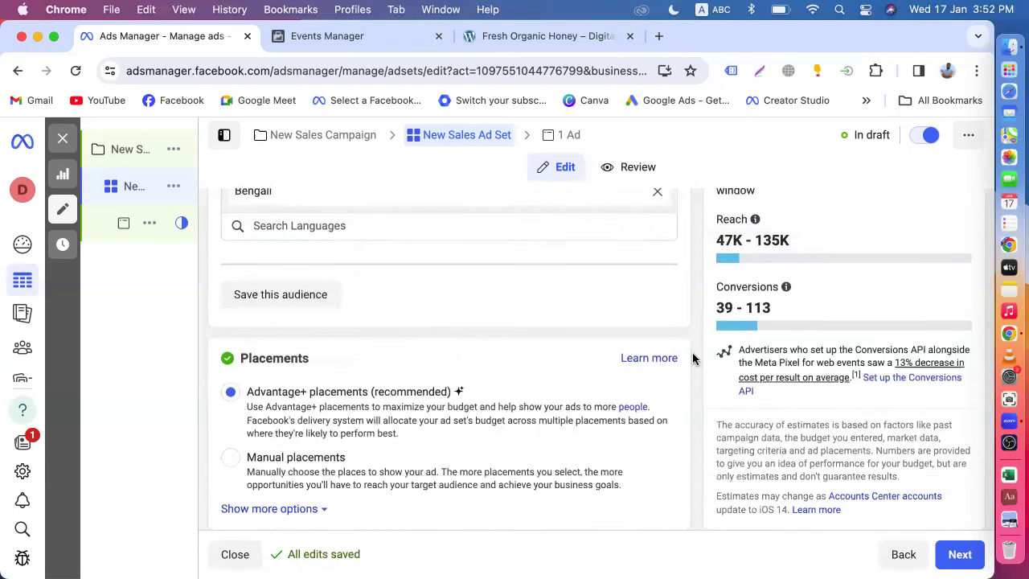
{"action": "scroll", "coordinate": [692, 359], "scroll_direction": "up", "scroll_amount": 5}
{"action": "scroll", "coordinate": [692, 359], "scroll_direction": "down", "scroll_amount": 2}
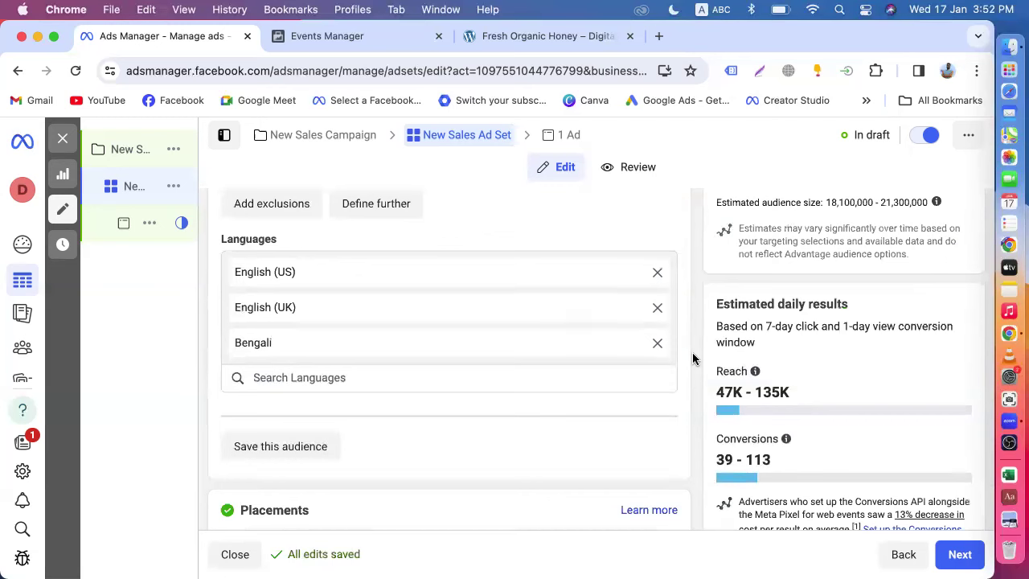
{"action": "scroll", "coordinate": [693, 358], "scroll_direction": "down", "scroll_amount": 2}
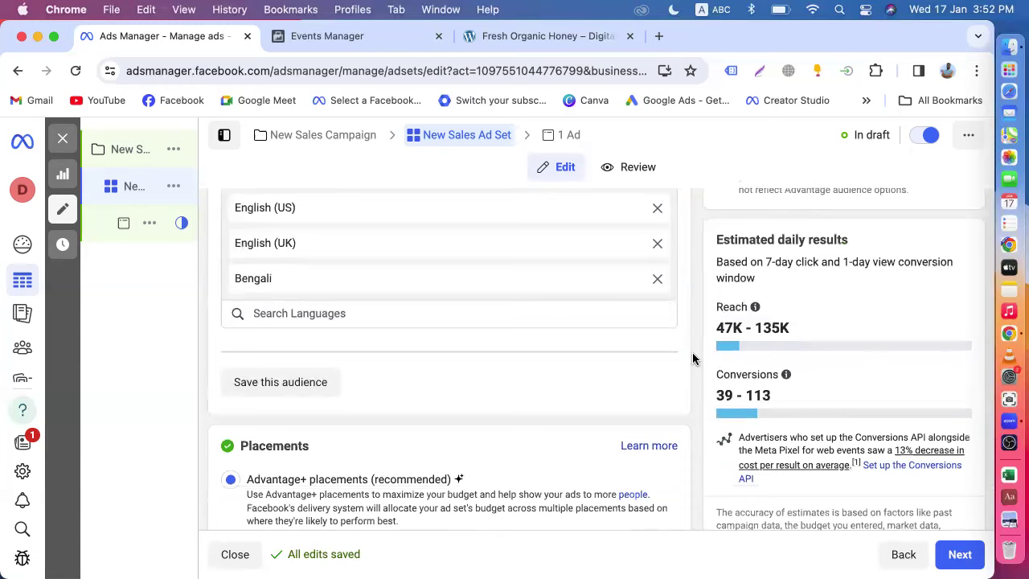
{"action": "scroll", "coordinate": [693, 359], "scroll_direction": "down", "scroll_amount": 3}
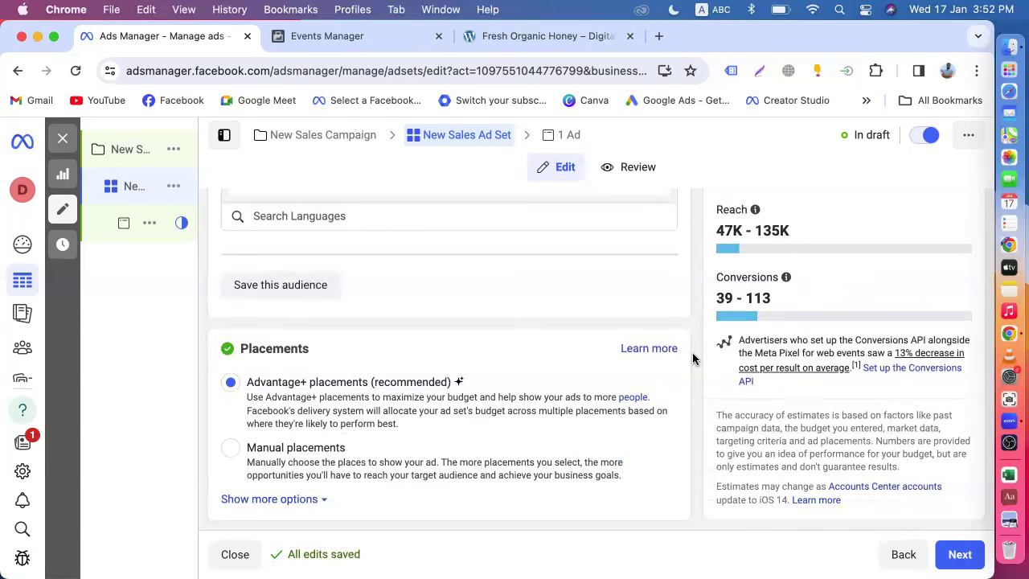
- Choose Manual placements and uncheck Instagram under Platforms
{"action": "left_click", "coordinate": [235, 449]}
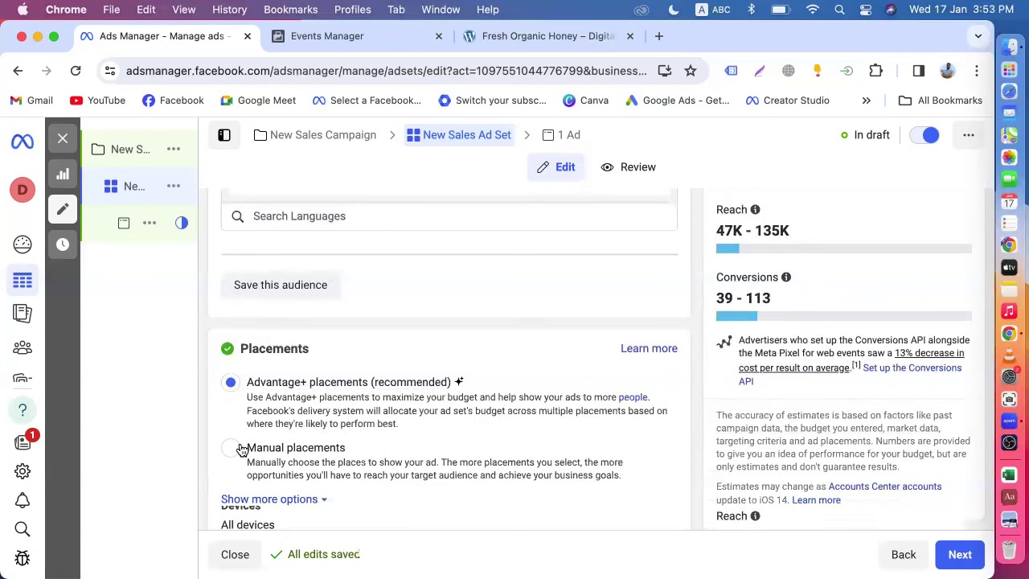
{"action": "scroll", "coordinate": [329, 435], "scroll_direction": "down", "scroll_amount": 6}
{"action": "left_click", "coordinate": [391, 384]}
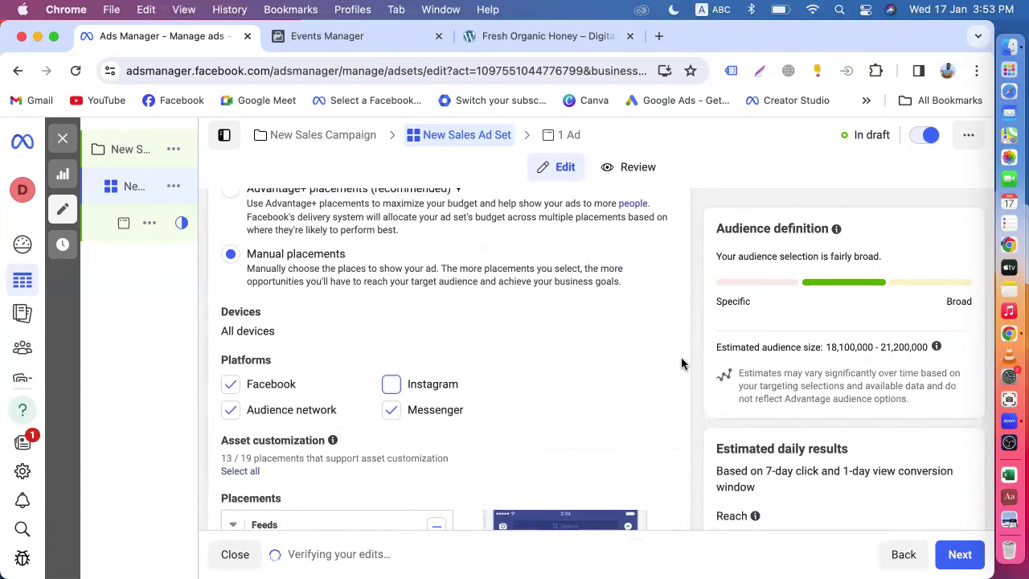
{"action": "scroll", "coordinate": [681, 364], "scroll_direction": "down", "scroll_amount": 5}
{"action": "scroll", "coordinate": [681, 364], "scroll_direction": "down", "scroll_amount": 5}
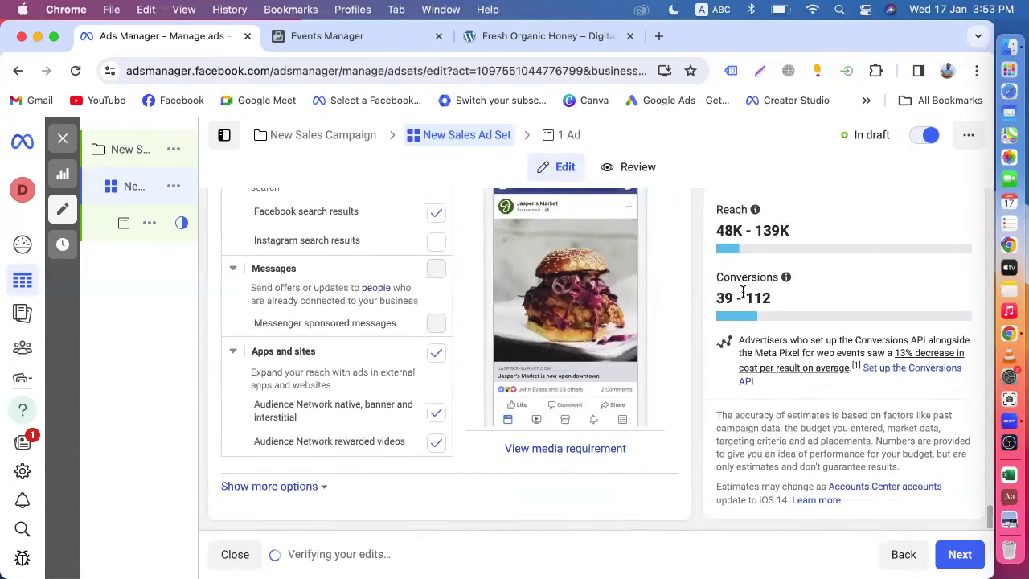
{"action": "scroll", "coordinate": [718, 361], "scroll_direction": "up", "scroll_amount": 5}
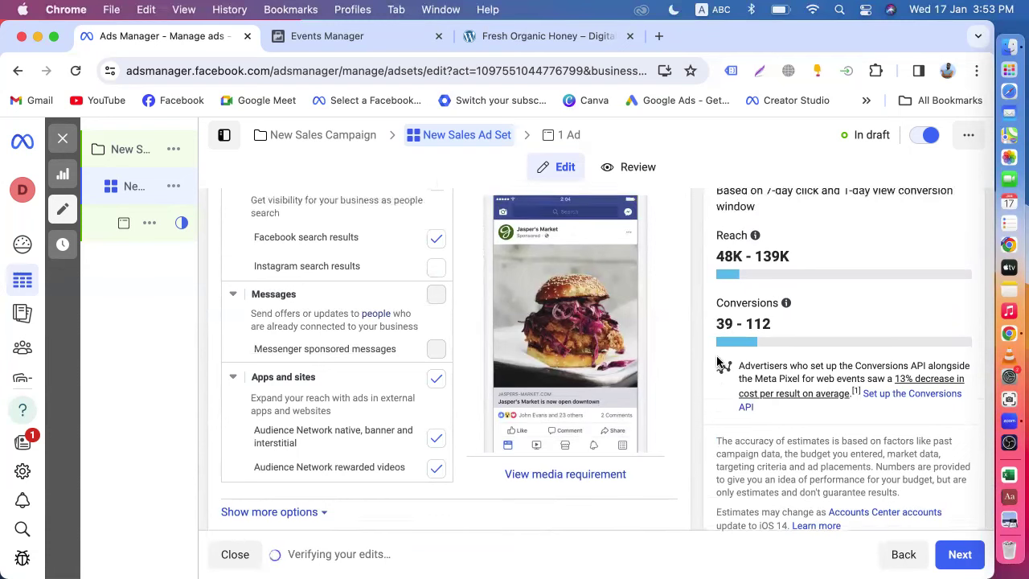
{"action": "scroll", "coordinate": [717, 362], "scroll_direction": "up", "scroll_amount": 10}
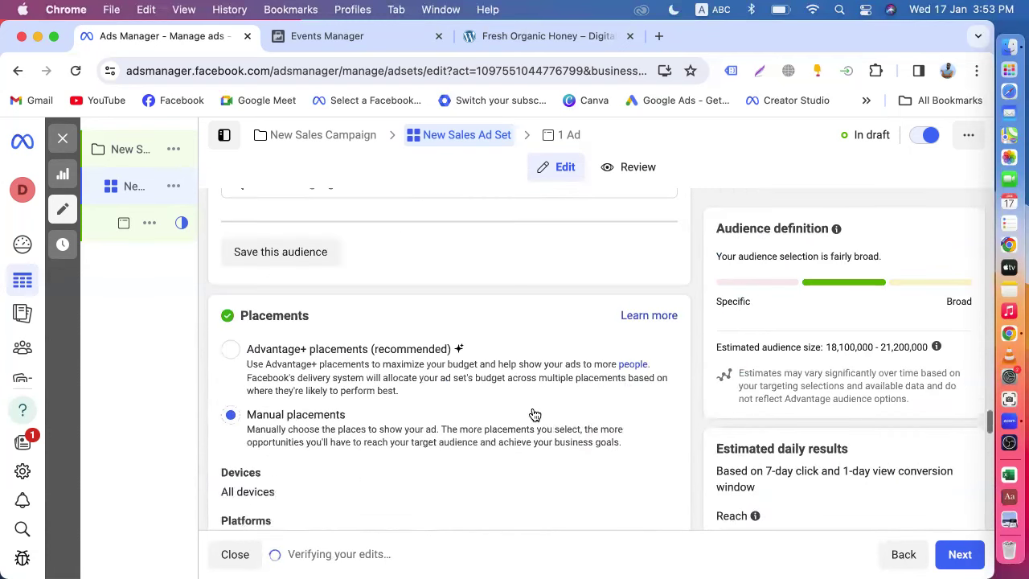
{"action": "scroll", "coordinate": [432, 409], "scroll_direction": "down", "scroll_amount": 1}
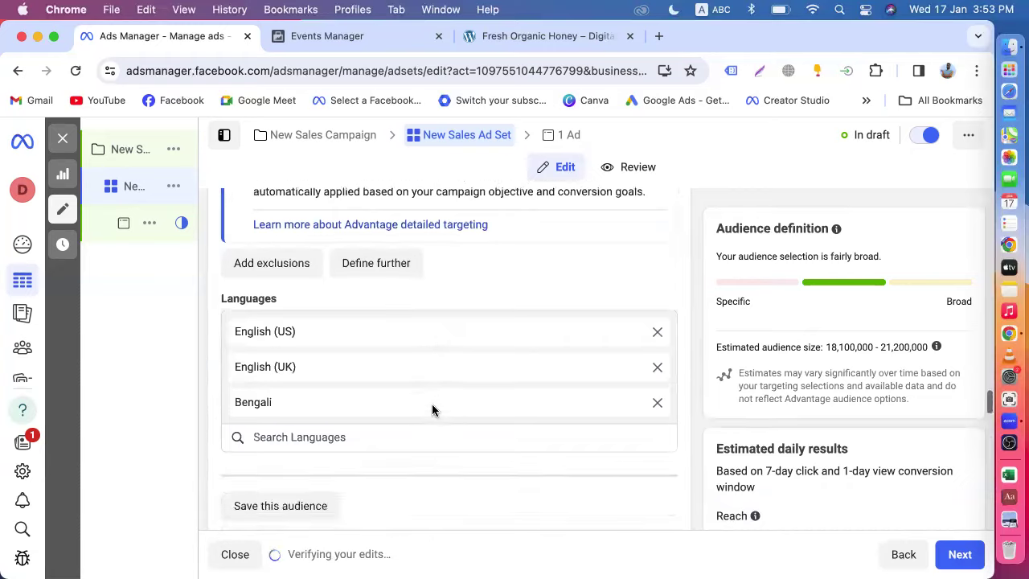
{"action": "scroll", "coordinate": [431, 409], "scroll_direction": "up", "scroll_amount": 5}
{"action": "scroll", "coordinate": [398, 292], "scroll_direction": "up", "scroll_amount": 10}
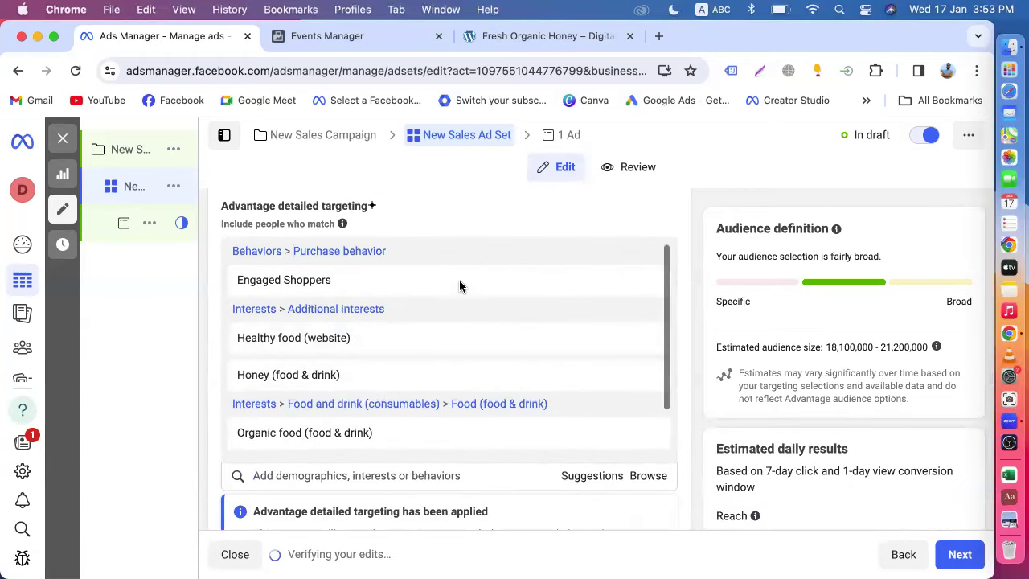
{"action": "scroll", "coordinate": [463, 301], "scroll_direction": "down", "scroll_amount": 5}
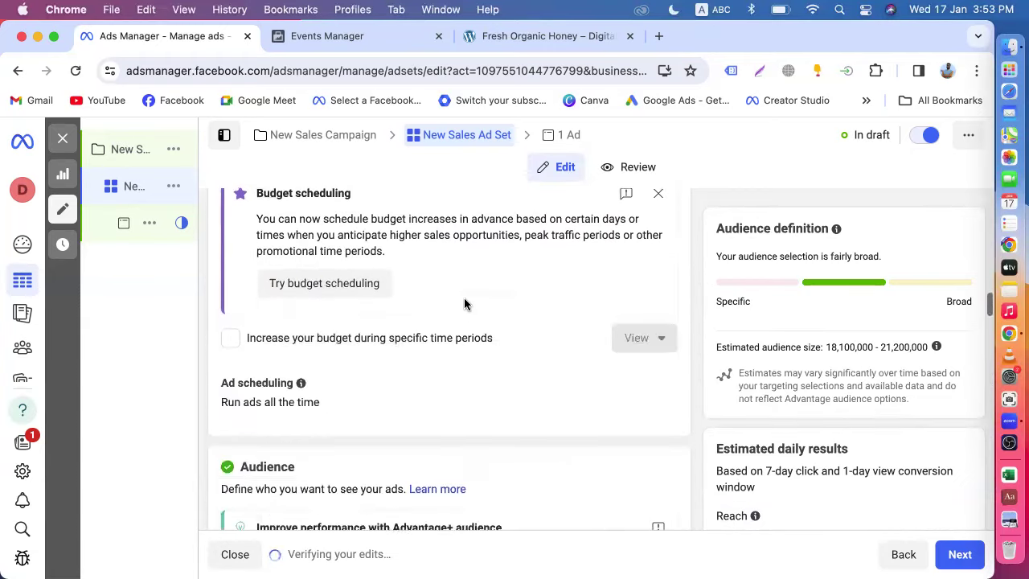
{"action": "scroll", "coordinate": [464, 299], "scroll_direction": "up", "scroll_amount": 15}
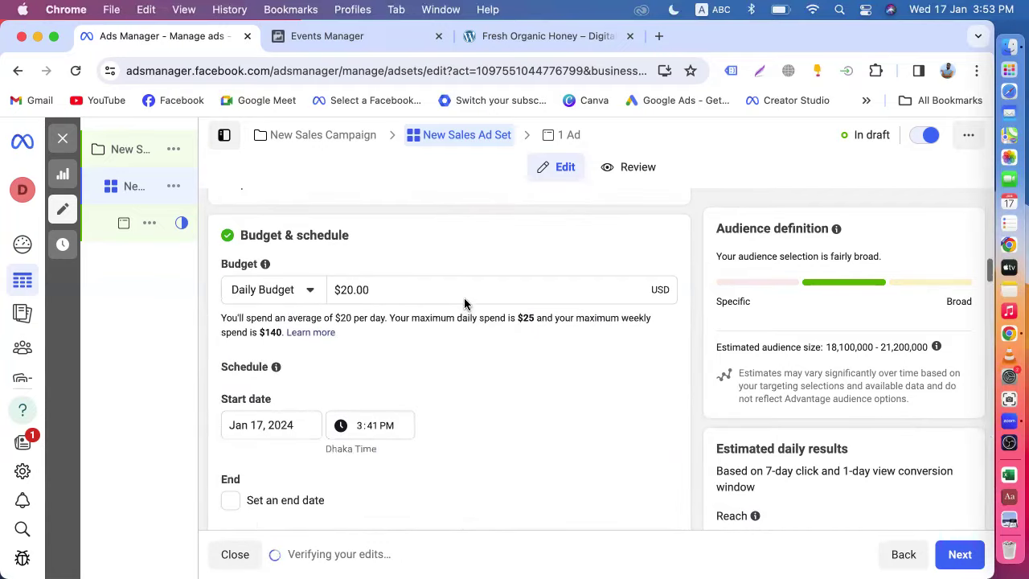
{"action": "scroll", "coordinate": [342, 291], "scroll_direction": "up", "scroll_amount": 3}
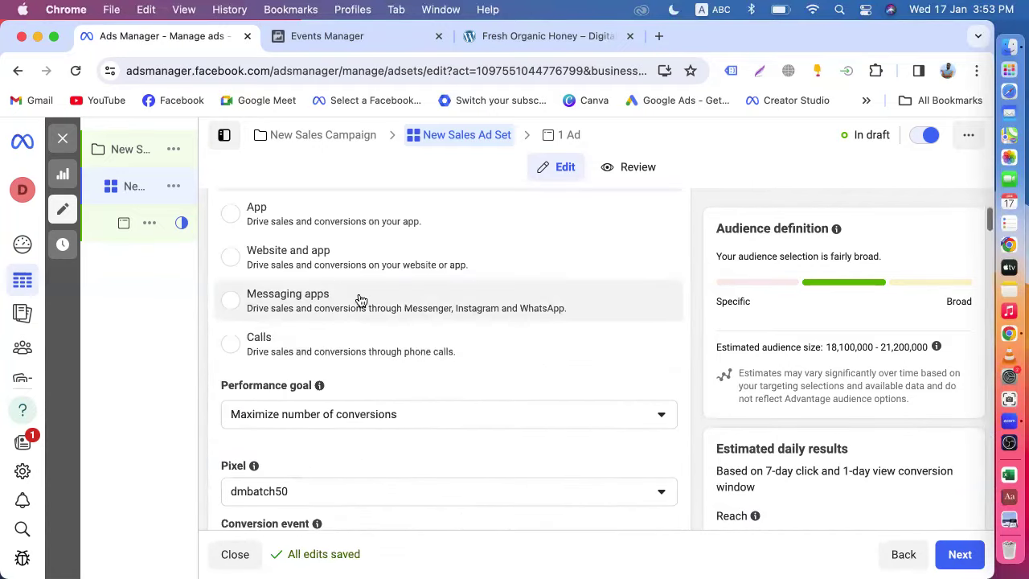
- Leave the Cost per result goal field empty
{"action": "scroll", "coordinate": [337, 257], "scroll_direction": "up", "scroll_amount": 3}
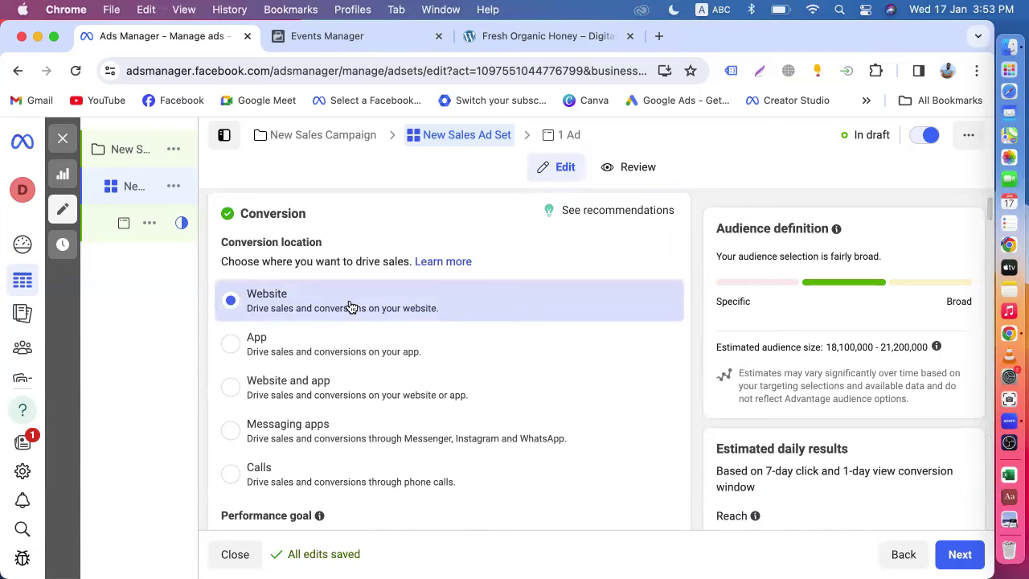
{"action": "scroll", "coordinate": [349, 301], "scroll_direction": "down", "scroll_amount": 6}
{"action": "scroll", "coordinate": [345, 335], "scroll_direction": "down", "scroll_amount": 3}
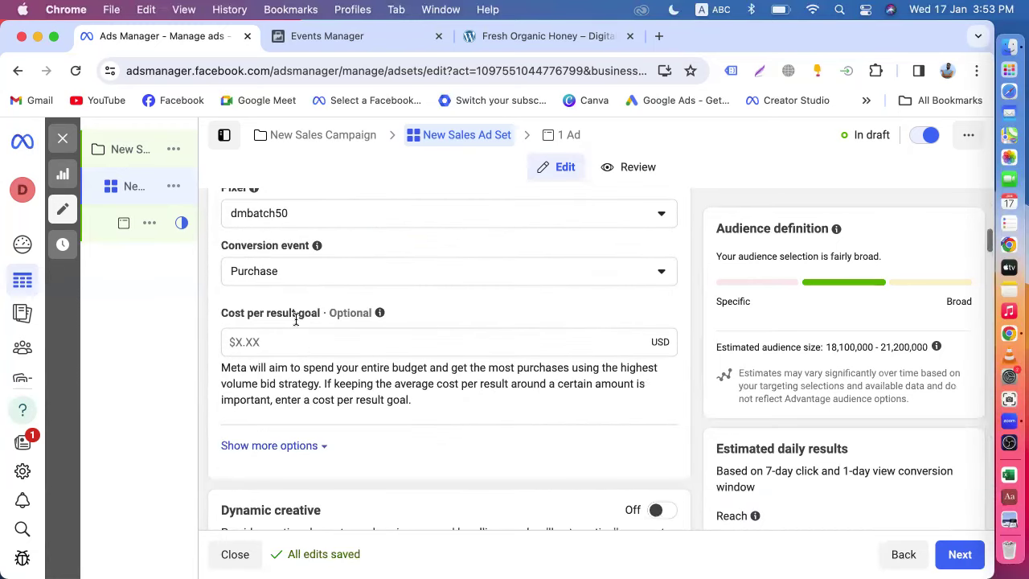
{"action": "left_click", "coordinate": [289, 342]}
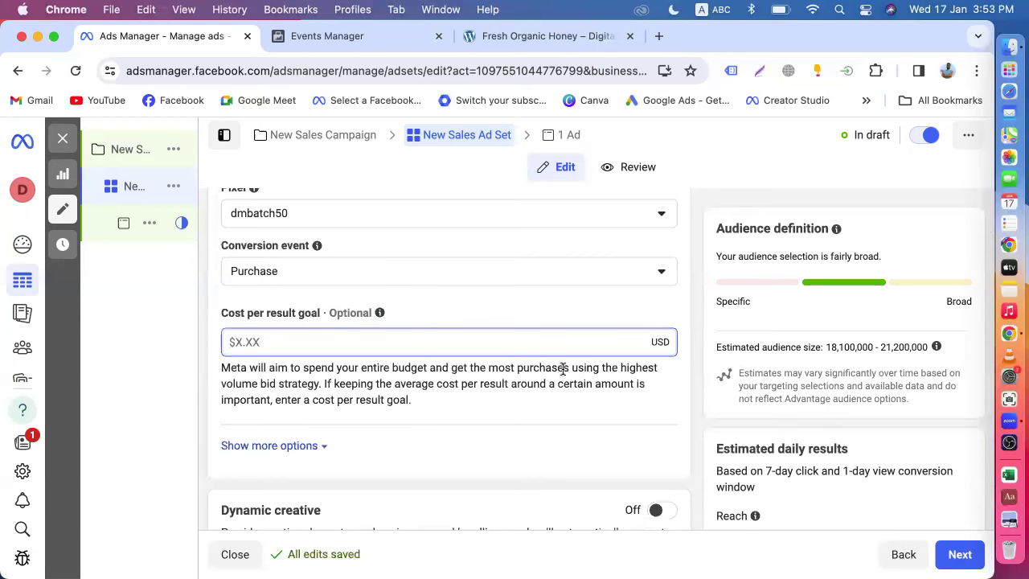
{"action": "left_click", "coordinate": [702, 395]}
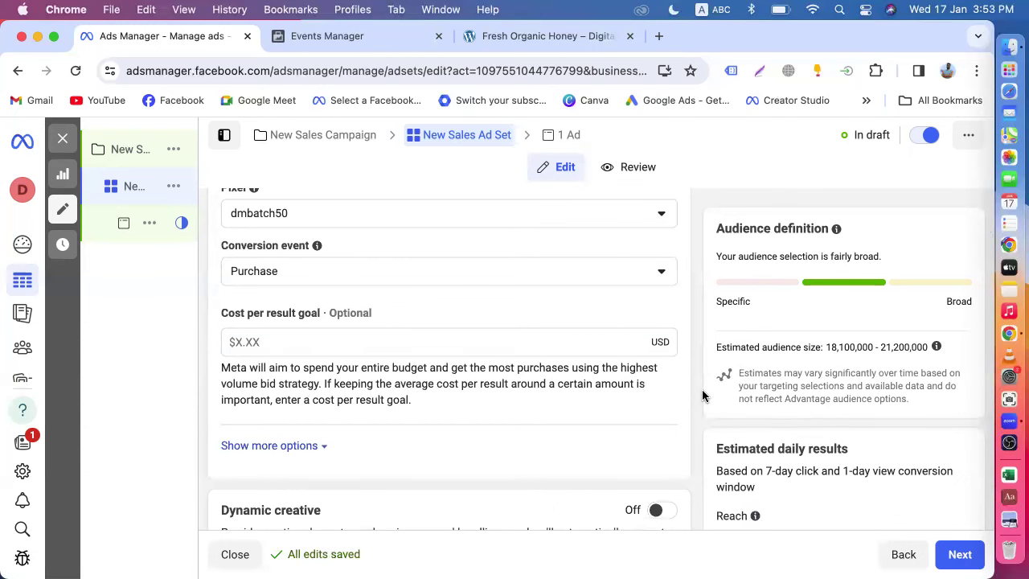
- Open the New Sales Ad from the sidebar for editing
{"action": "scroll", "coordinate": [426, 313], "scroll_direction": "up", "scroll_amount": 3}
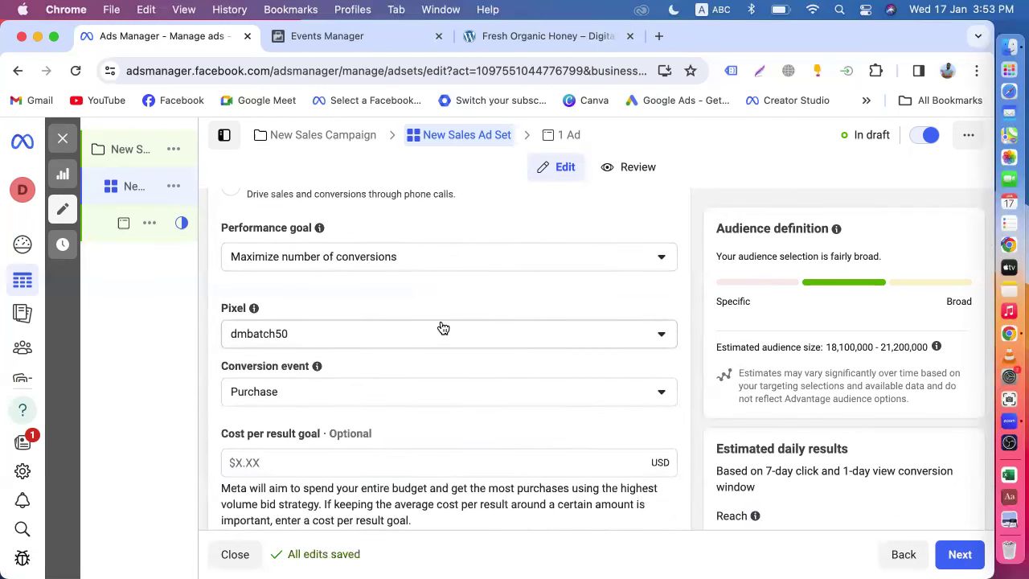
{"action": "scroll", "coordinate": [442, 328], "scroll_direction": "up", "scroll_amount": 5}
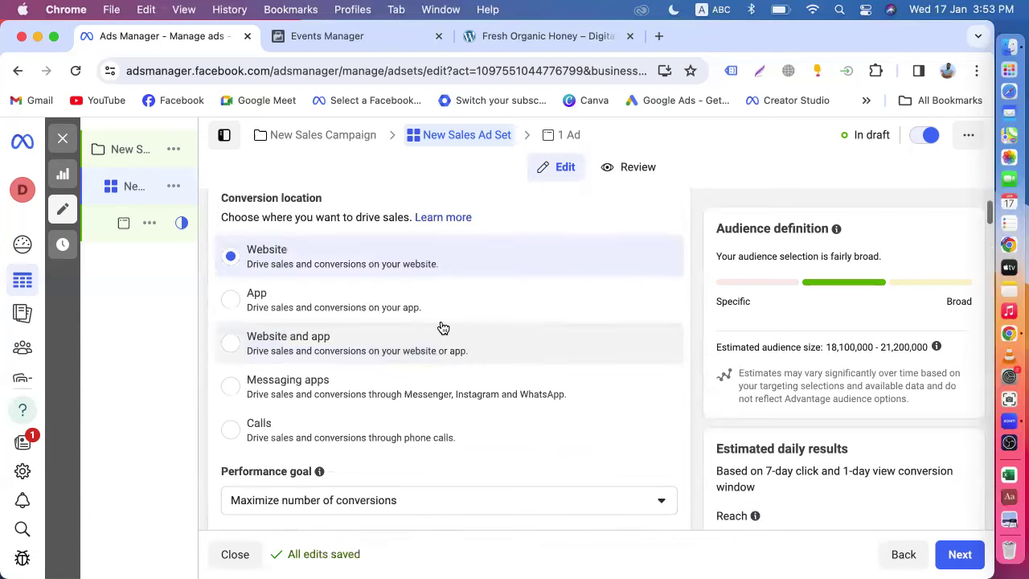
{"action": "scroll", "coordinate": [442, 328], "scroll_direction": "down", "scroll_amount": 3}
{"action": "scroll", "coordinate": [442, 328], "scroll_direction": "down", "scroll_amount": 5}
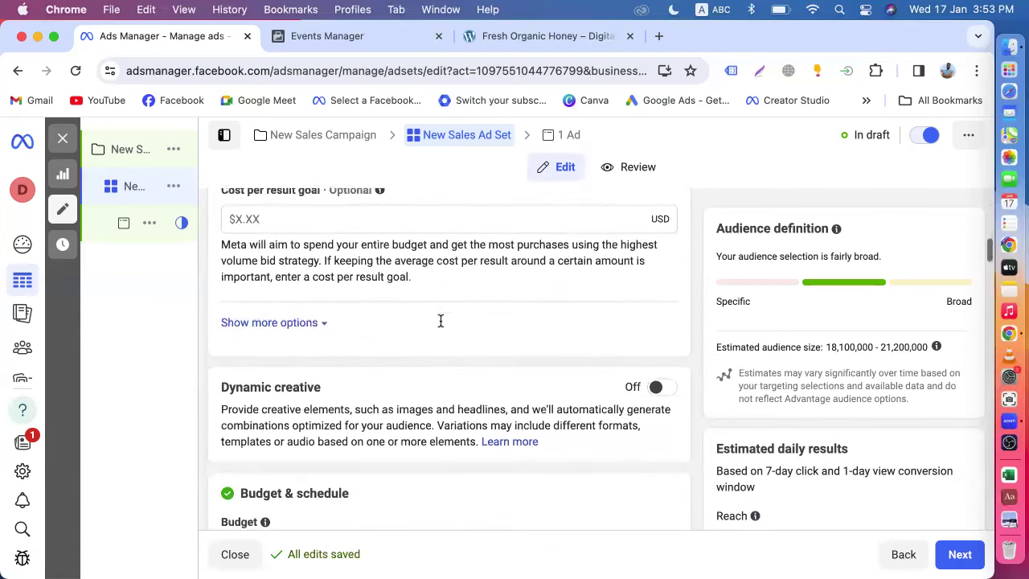
{"action": "scroll", "coordinate": [441, 326], "scroll_direction": "down", "scroll_amount": 10}
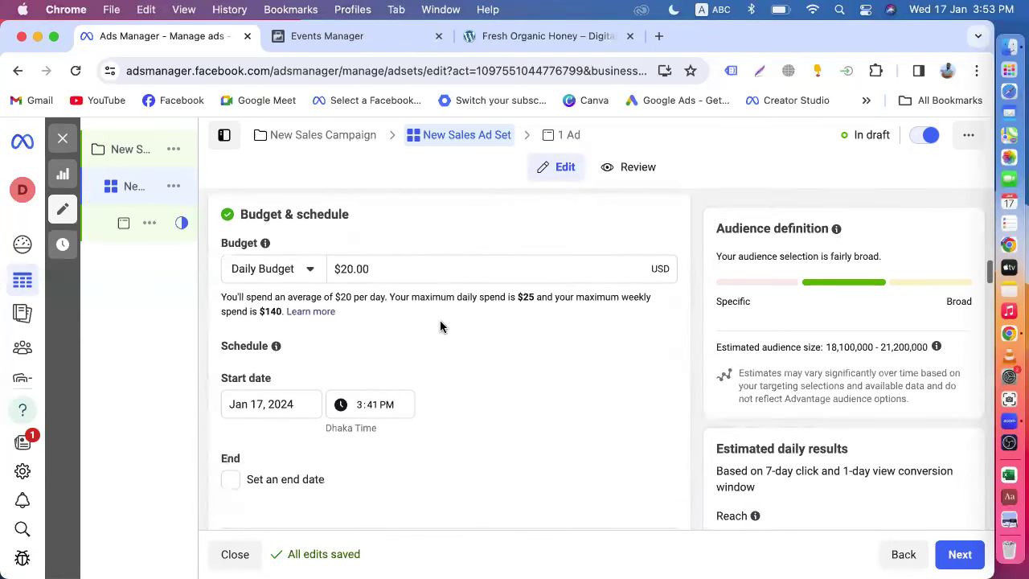
{"action": "left_click", "coordinate": [138, 225]}
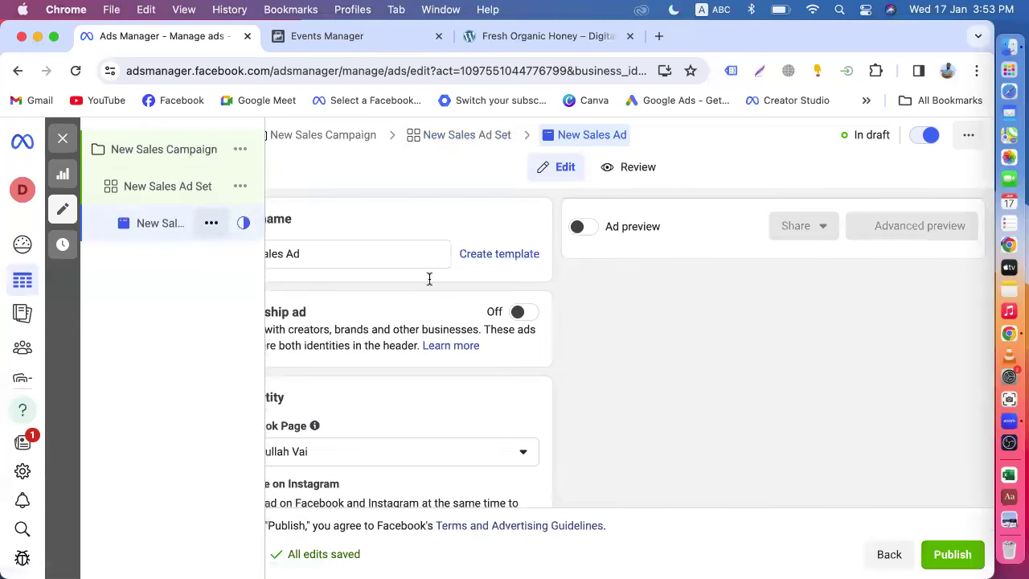
{"action": "scroll", "coordinate": [438, 410], "scroll_direction": "down", "scroll_amount": 2}
{"action": "scroll", "coordinate": [438, 410], "scroll_direction": "down", "scroll_amount": 2}
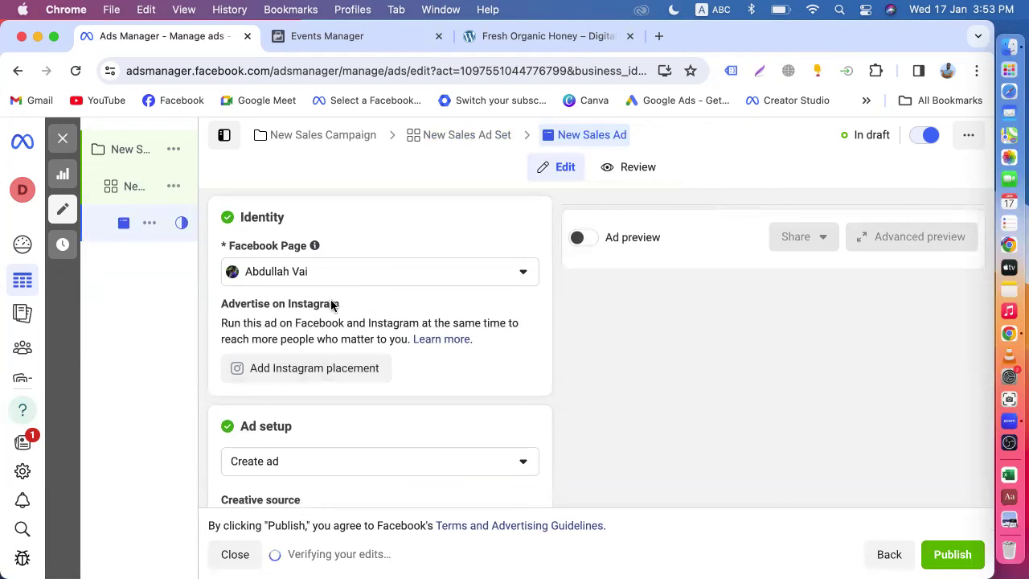
{"action": "scroll", "coordinate": [346, 281], "scroll_direction": "down", "scroll_amount": 5}
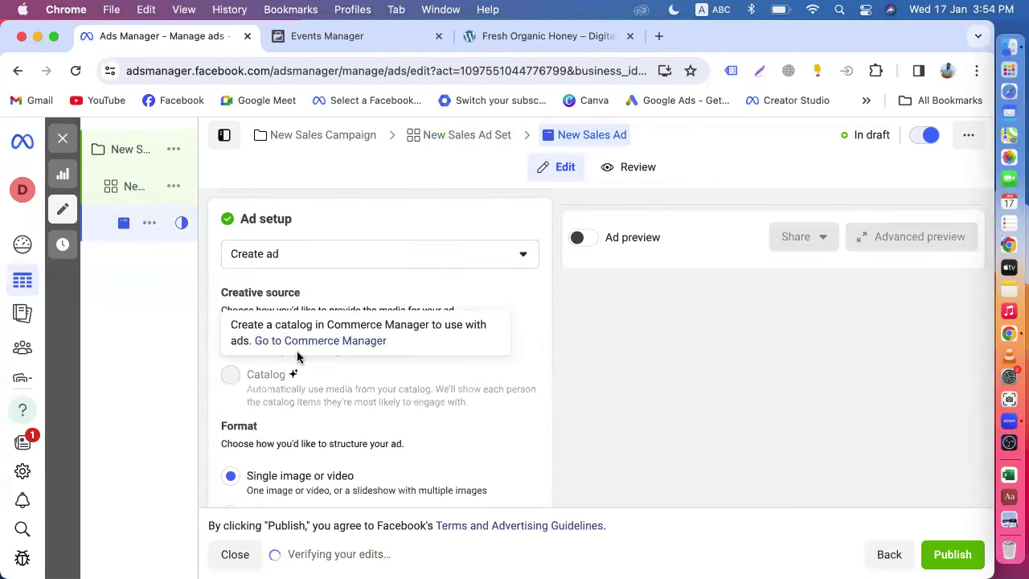
{"action": "scroll", "coordinate": [290, 378], "scroll_direction": "down", "scroll_amount": 4}
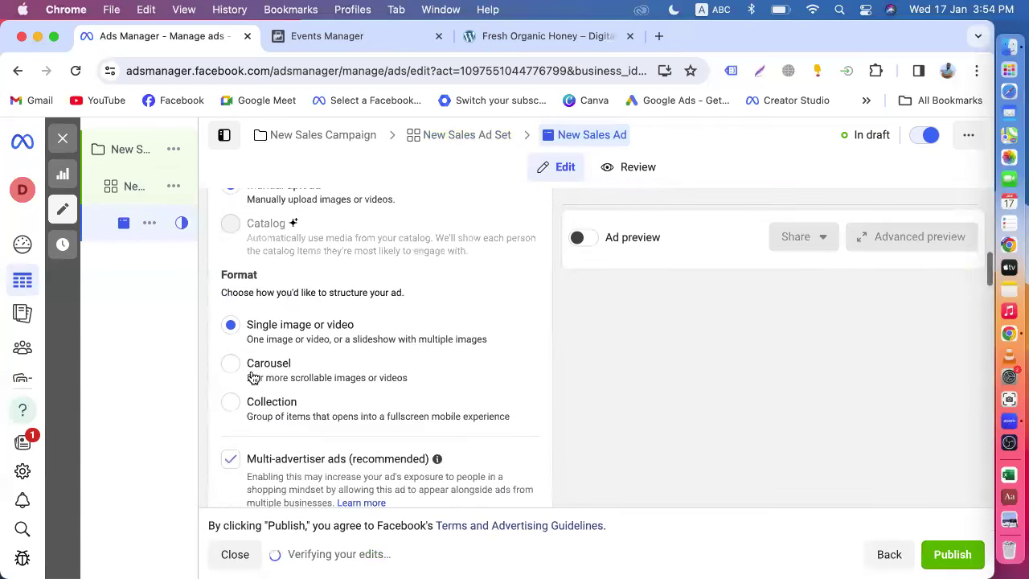
{"action": "scroll", "coordinate": [283, 368], "scroll_direction": "up", "scroll_amount": 3}
{"action": "mouse_move", "coordinate": [228, 334]}
{"action": "scroll", "coordinate": [322, 383], "scroll_direction": "down", "scroll_amount": 10}
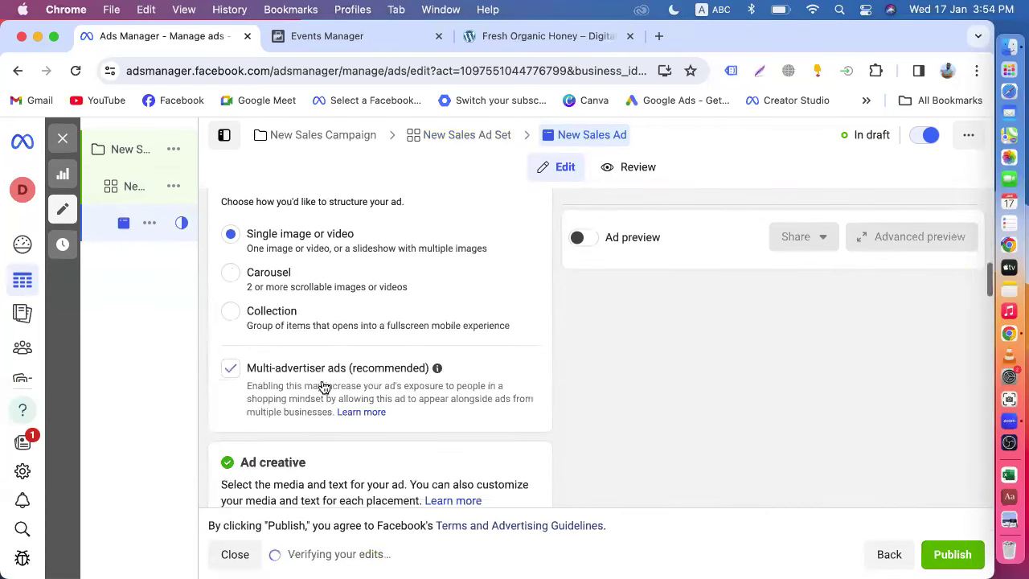
{"action": "scroll", "coordinate": [322, 380], "scroll_direction": "down", "scroll_amount": 2}
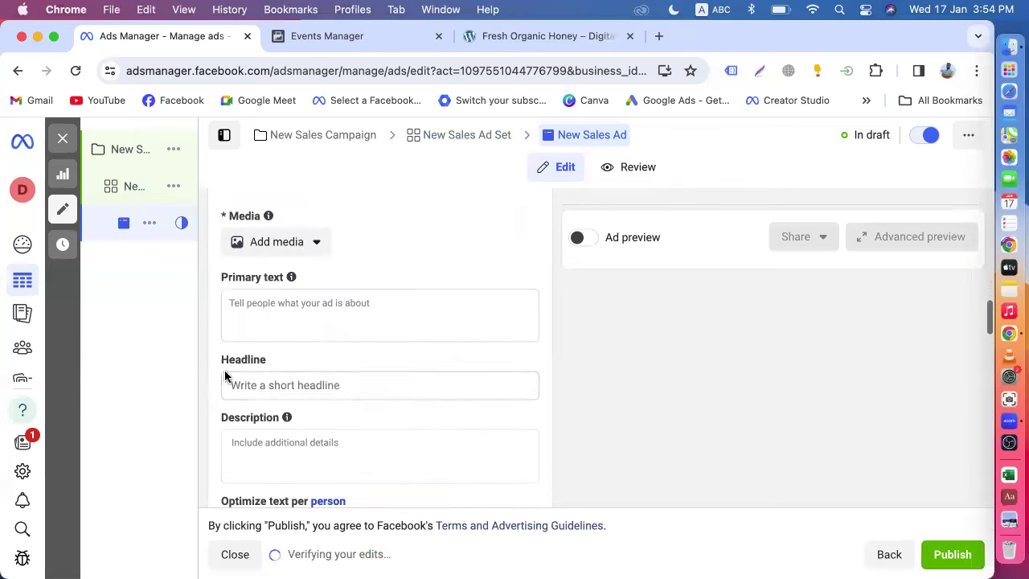
{"action": "left_click", "coordinate": [271, 318]}
{"action": "scroll", "coordinate": [286, 327], "scroll_direction": "down", "scroll_amount": 4}
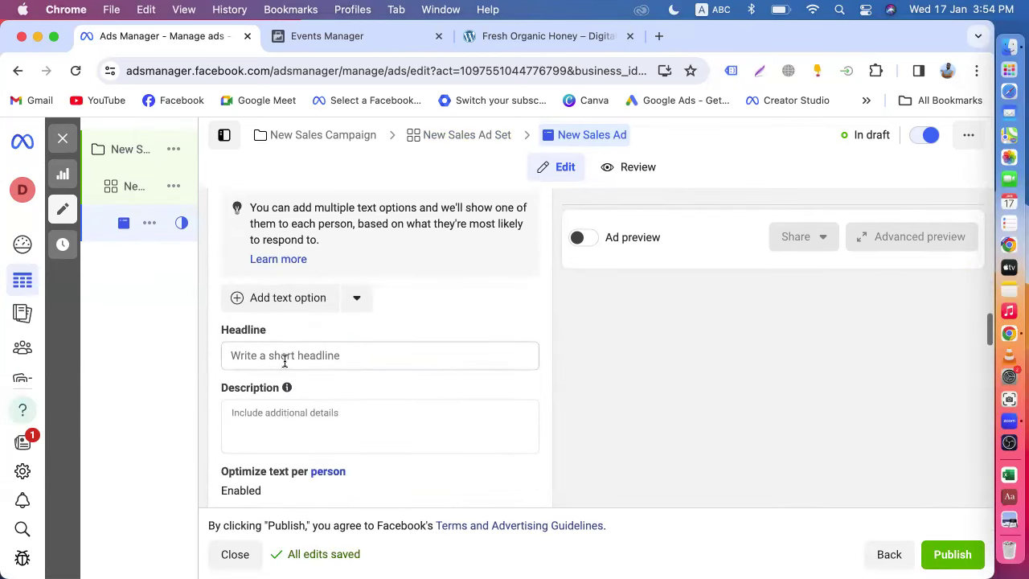
{"action": "left_click", "coordinate": [279, 357]}
{"action": "scroll", "coordinate": [294, 353], "scroll_direction": "down", "scroll_amount": 3}
{"action": "left_click", "coordinate": [294, 352]}
- Set the call to action to Order now, then change it to Shop now
{"action": "scroll", "coordinate": [296, 349], "scroll_direction": "down", "scroll_amount": 4}
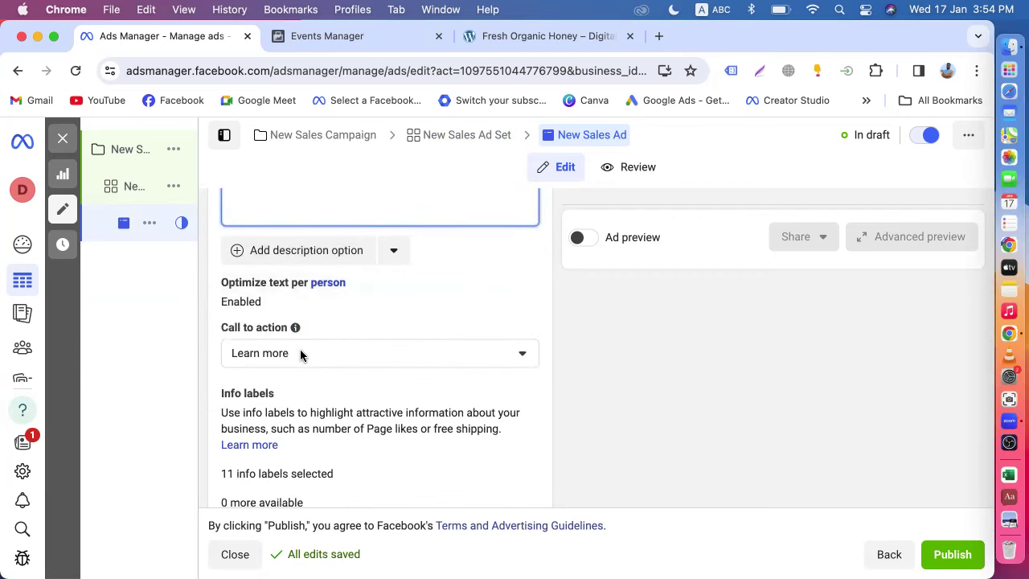
{"action": "left_click", "coordinate": [300, 353]}
{"action": "scroll", "coordinate": [285, 469], "scroll_direction": "up", "scroll_amount": 3}
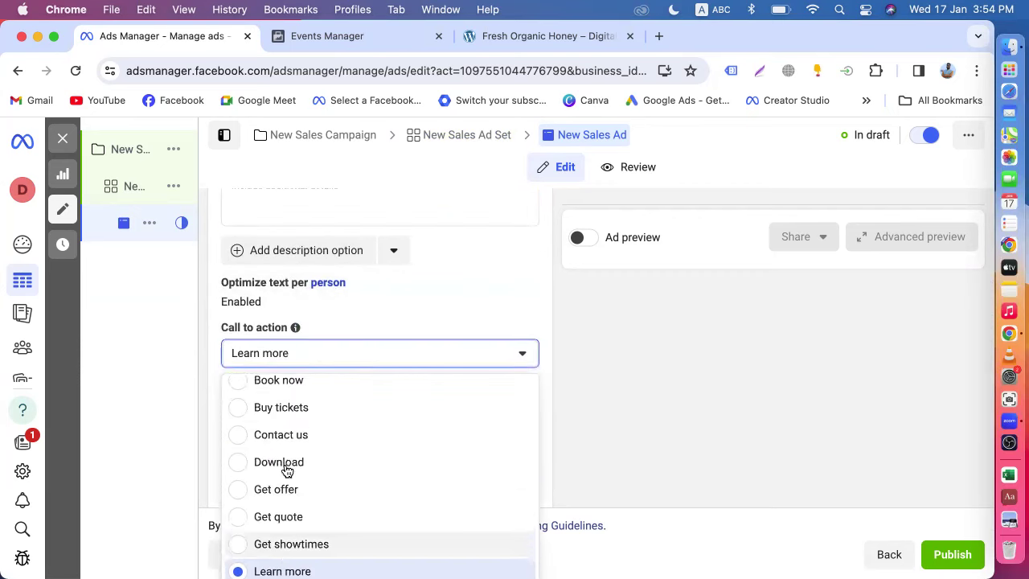
{"action": "scroll", "coordinate": [285, 470], "scroll_direction": "down", "scroll_amount": 5}
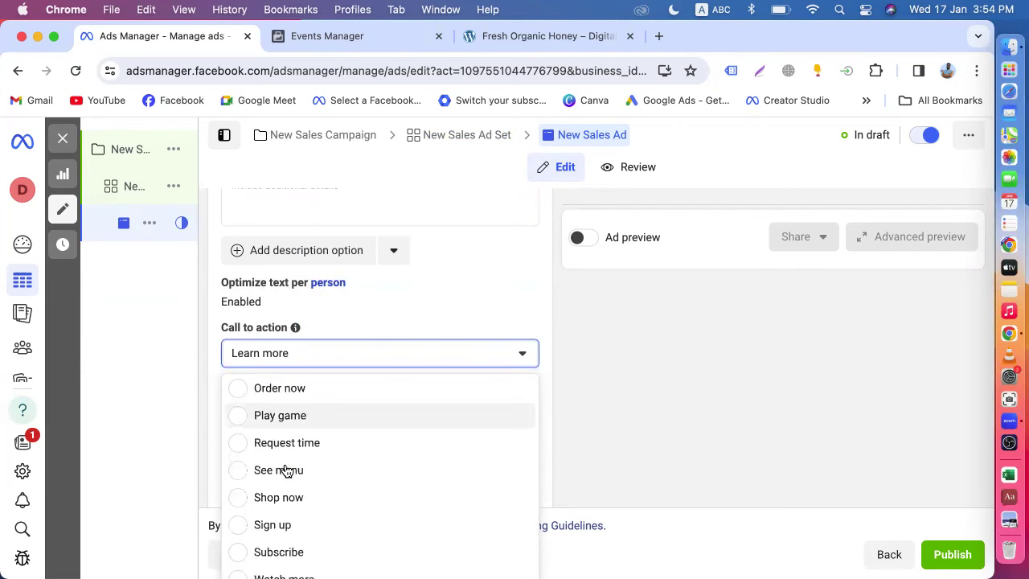
{"action": "left_click", "coordinate": [271, 390]}
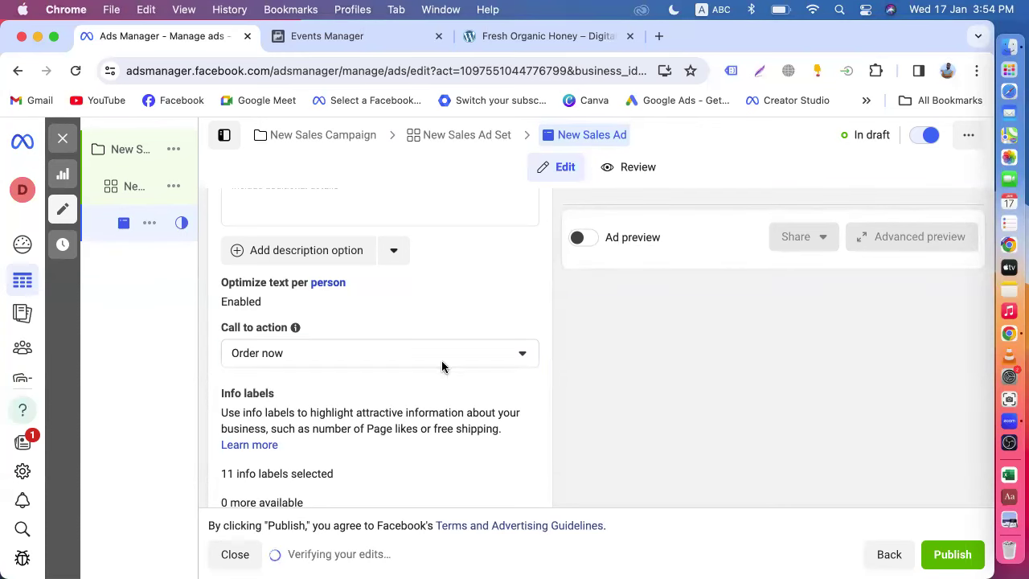
{"action": "left_click", "coordinate": [400, 361]}
{"action": "scroll", "coordinate": [324, 468], "scroll_direction": "down", "scroll_amount": 3}
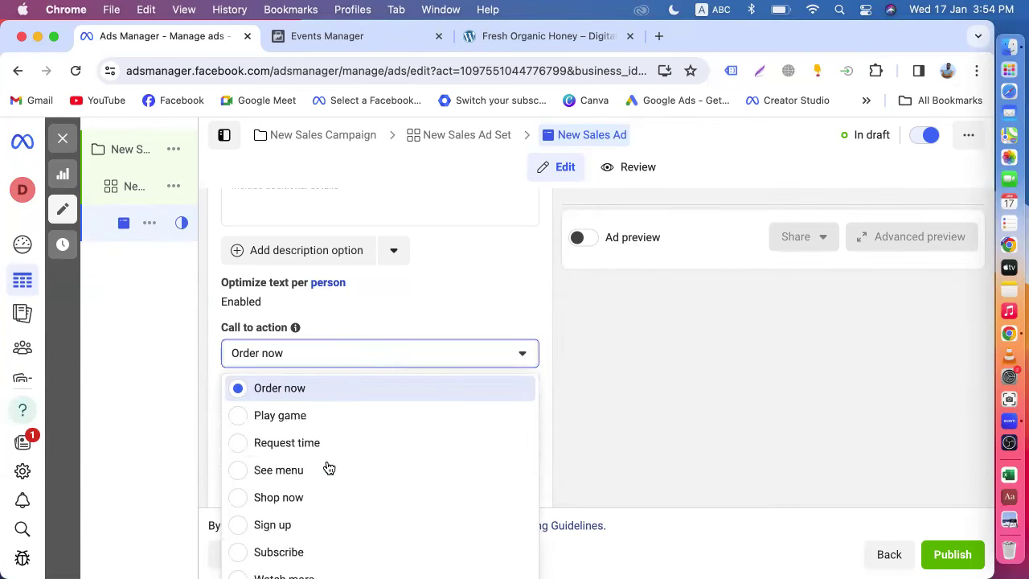
{"action": "left_click", "coordinate": [294, 496]}
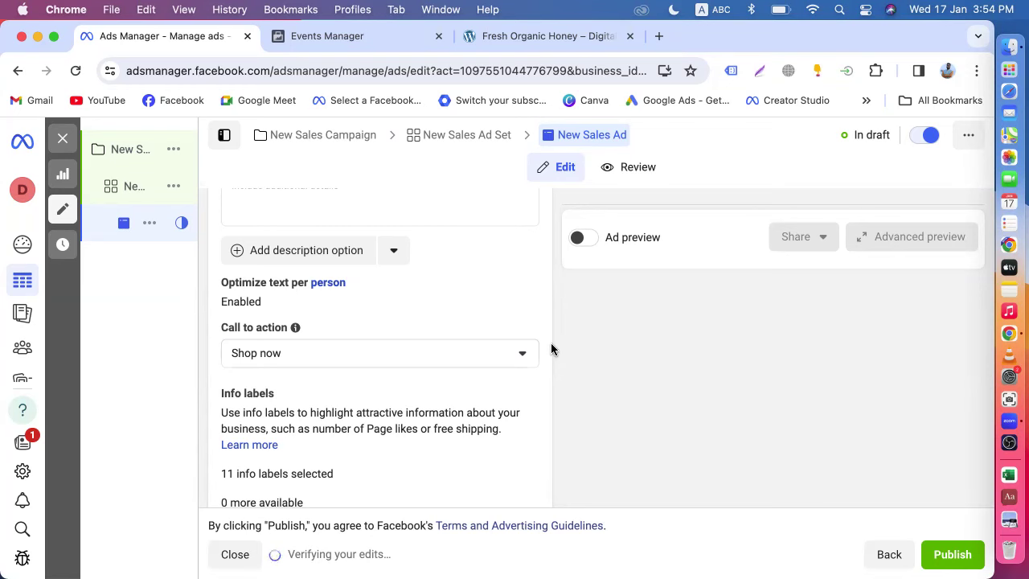
{"action": "scroll", "coordinate": [550, 342], "scroll_direction": "up", "scroll_amount": 3}
{"action": "scroll", "coordinate": [550, 342], "scroll_direction": "down", "scroll_amount": 5}
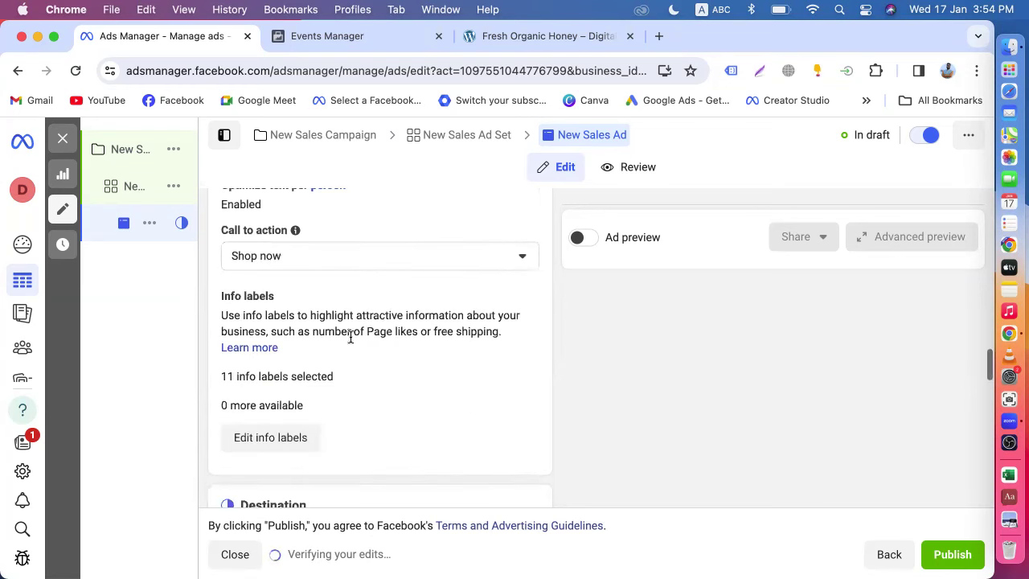
{"action": "scroll", "coordinate": [378, 336], "scroll_direction": "up", "scroll_amount": 4}
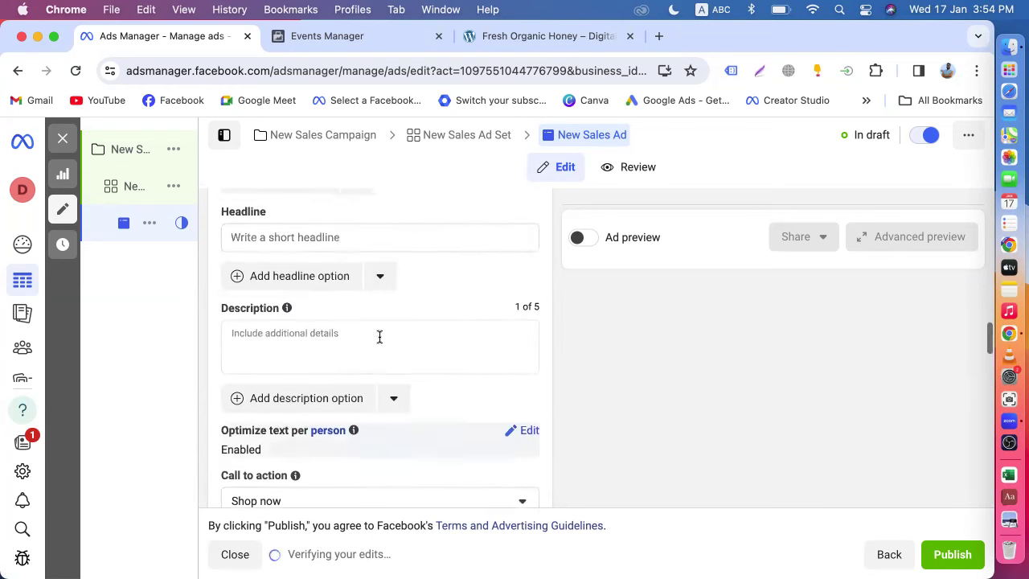
{"action": "left_click", "coordinate": [282, 338]}
{"action": "left_click", "coordinate": [284, 233]}
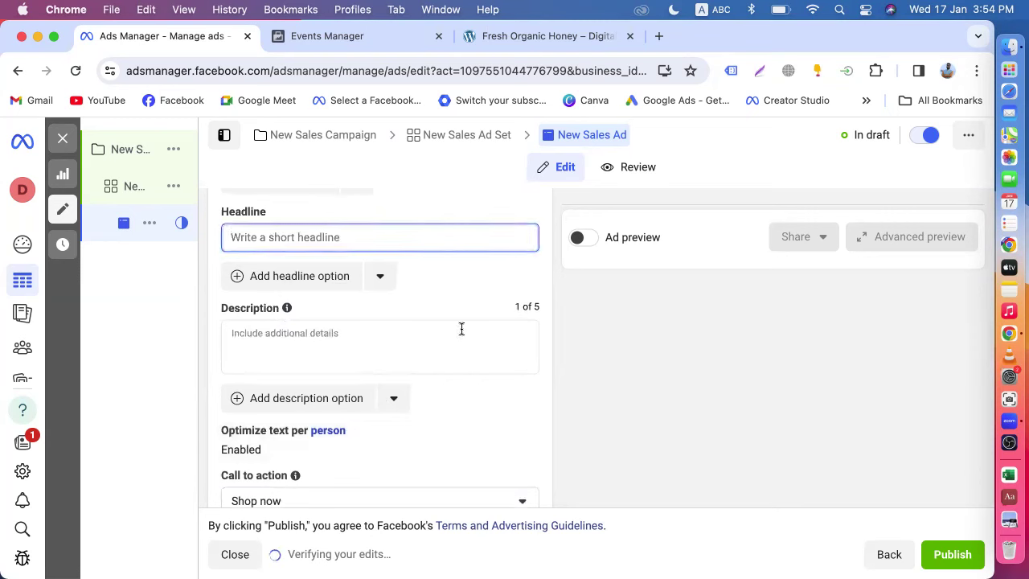
{"action": "scroll", "coordinate": [467, 322], "scroll_direction": "up", "scroll_amount": 5}
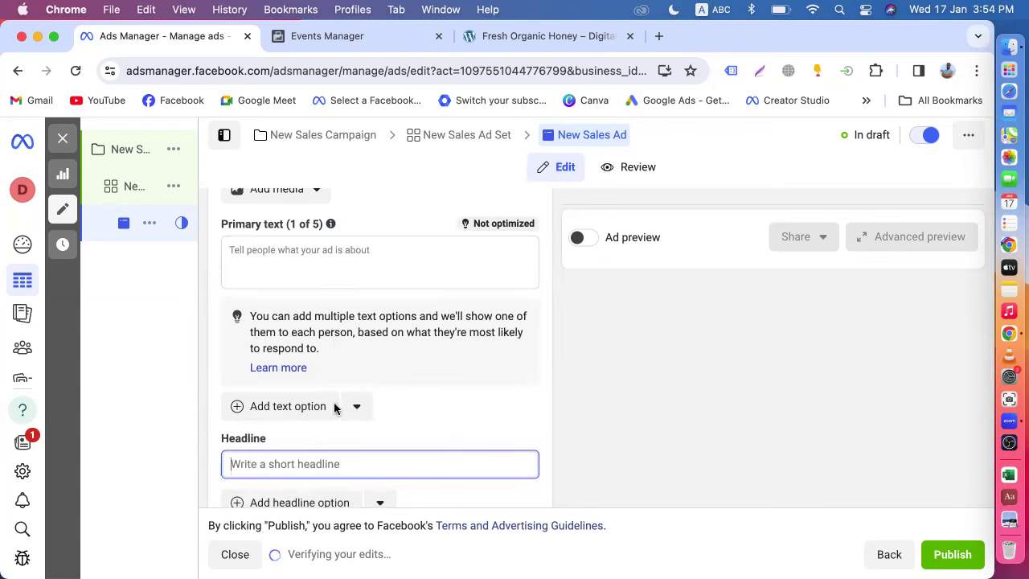
{"action": "scroll", "coordinate": [378, 447], "scroll_direction": "up", "scroll_amount": 3}
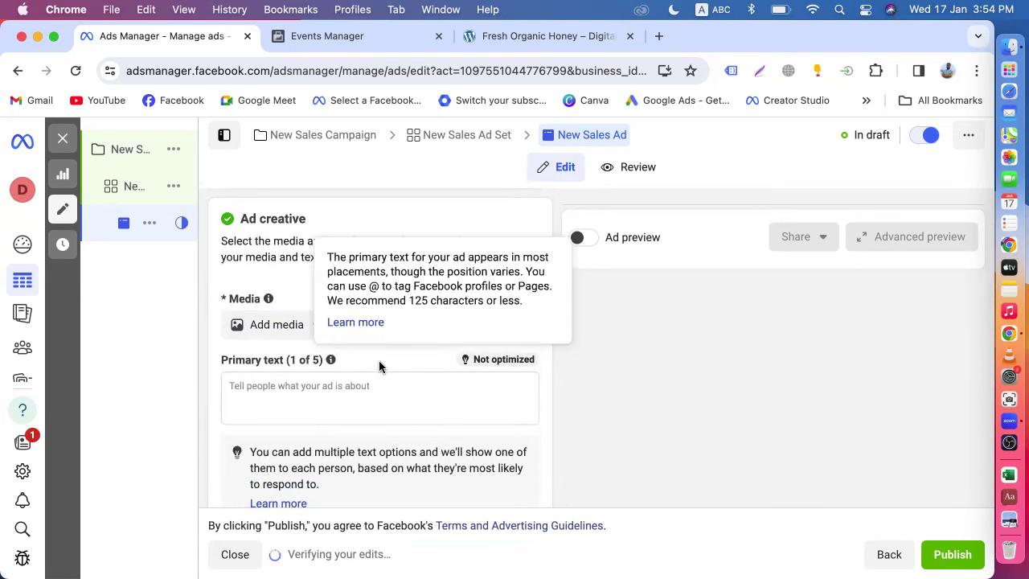
{"action": "scroll", "coordinate": [379, 362], "scroll_direction": "down", "scroll_amount": 7}
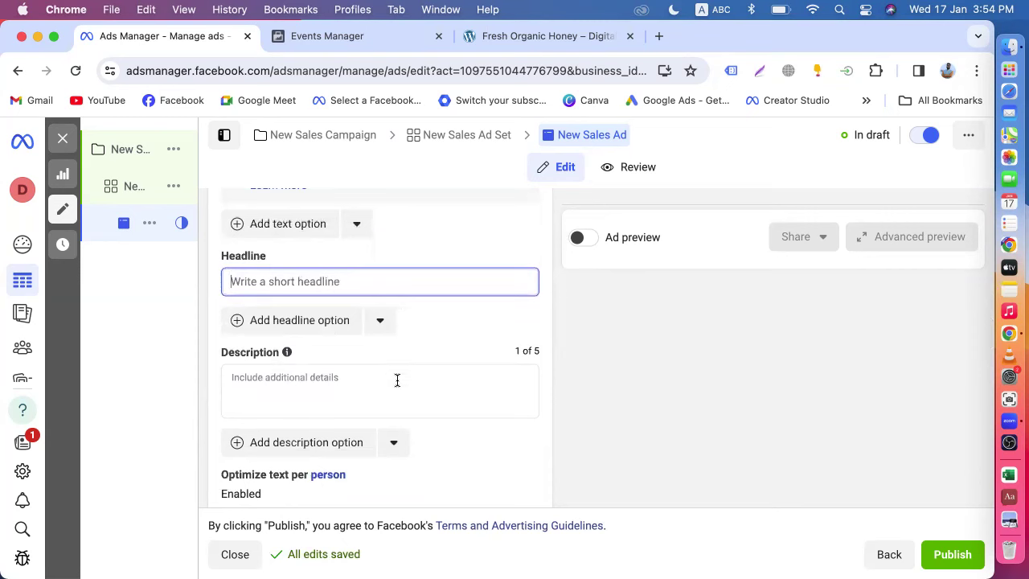
{"action": "scroll", "coordinate": [397, 380], "scroll_direction": "down", "scroll_amount": 6}
{"action": "scroll", "coordinate": [397, 380], "scroll_direction": "down", "scroll_amount": 1}
{"action": "scroll", "coordinate": [367, 326], "scroll_direction": "up", "scroll_amount": 2}
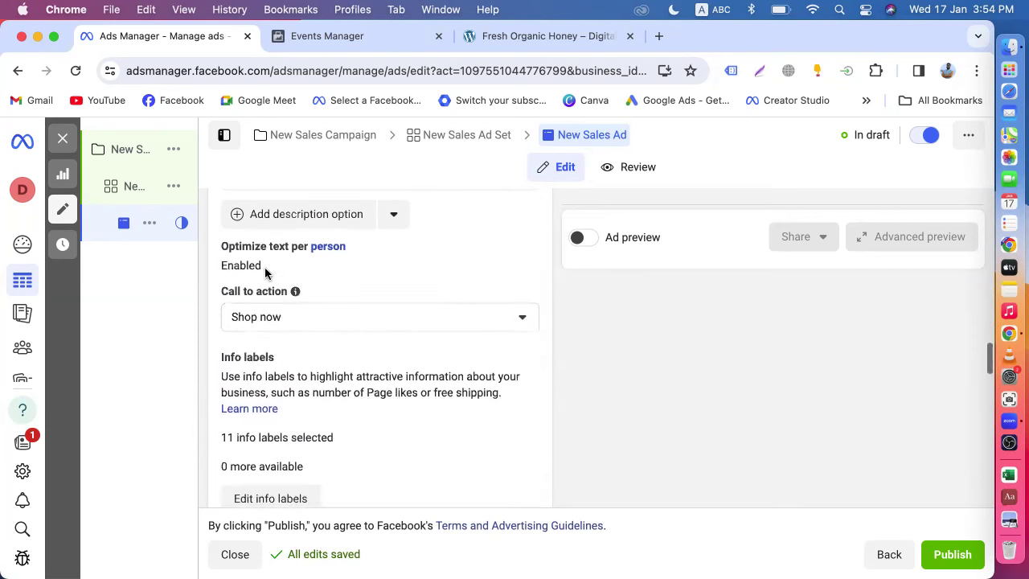
{"action": "scroll", "coordinate": [383, 382], "scroll_direction": "down", "scroll_amount": 8}
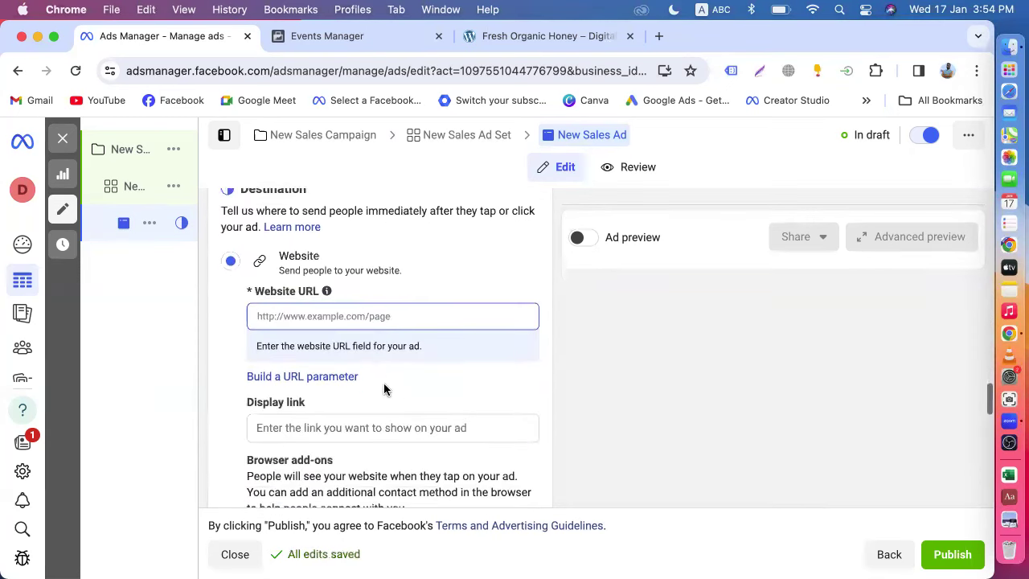
{"action": "scroll", "coordinate": [289, 376], "scroll_direction": "down", "scroll_amount": 6}
{"action": "scroll", "coordinate": [289, 374], "scroll_direction": "down", "scroll_amount": 10}
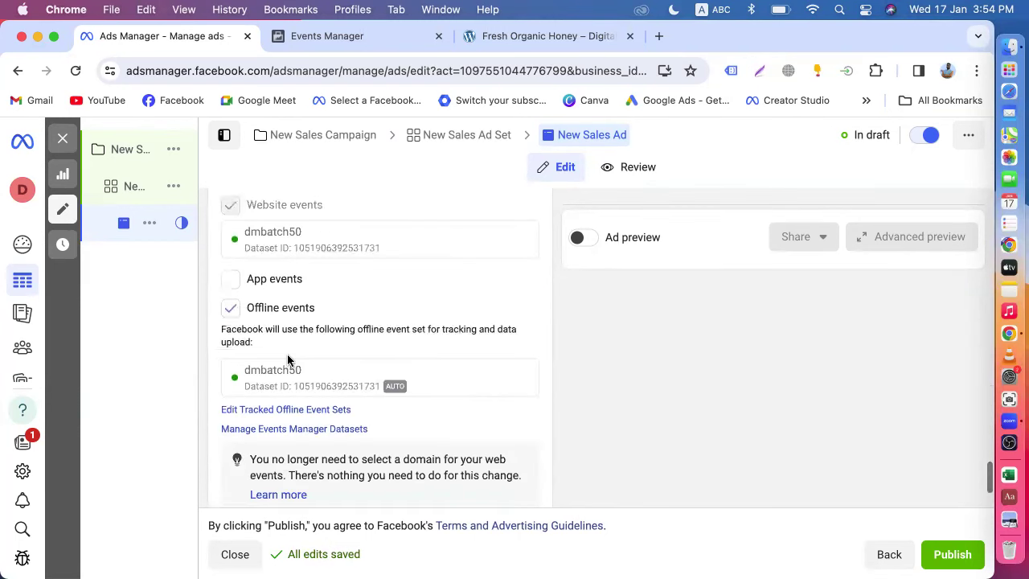
{"action": "scroll", "coordinate": [287, 359], "scroll_direction": "up", "scroll_amount": 3}
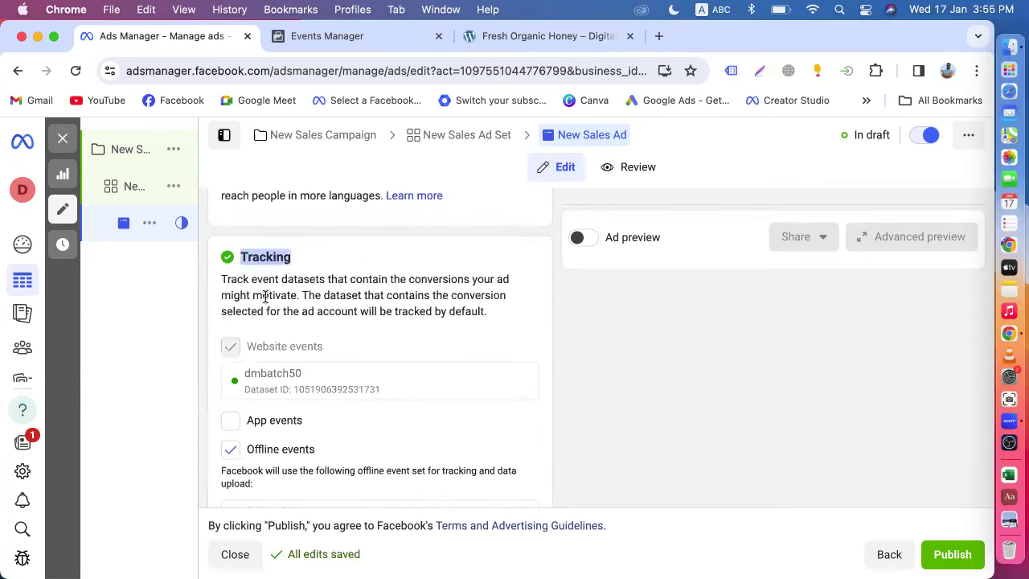
{"action": "left_click", "coordinate": [312, 334]}
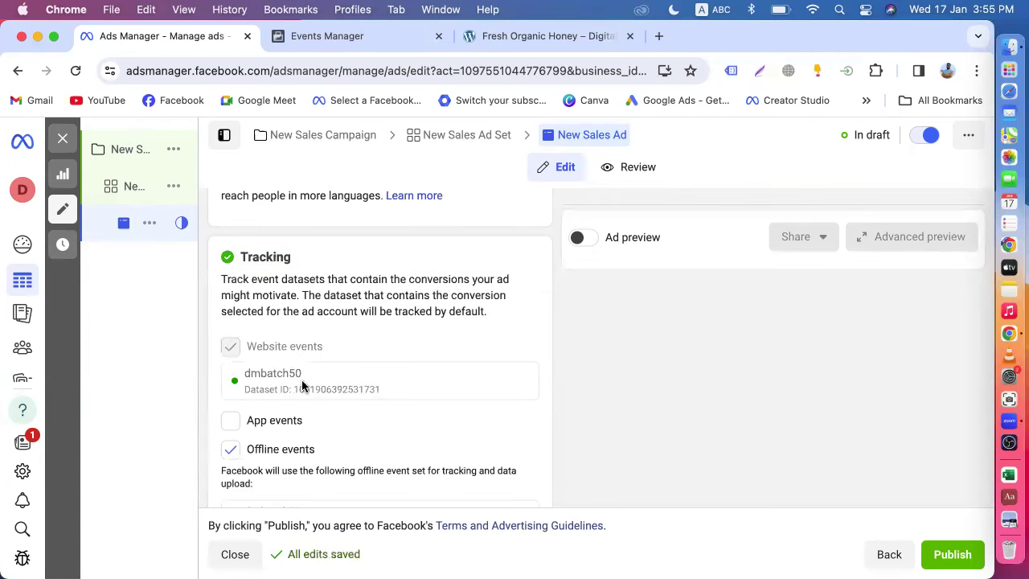
{"action": "scroll", "coordinate": [310, 386], "scroll_direction": "down", "scroll_amount": 3}
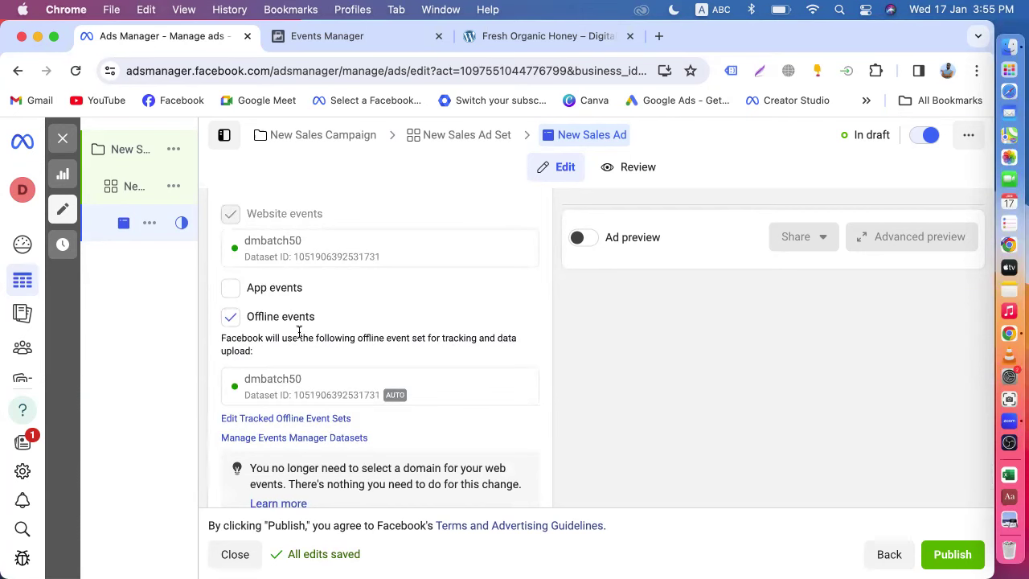
{"action": "scroll", "coordinate": [299, 332], "scroll_direction": "up", "scroll_amount": 3}
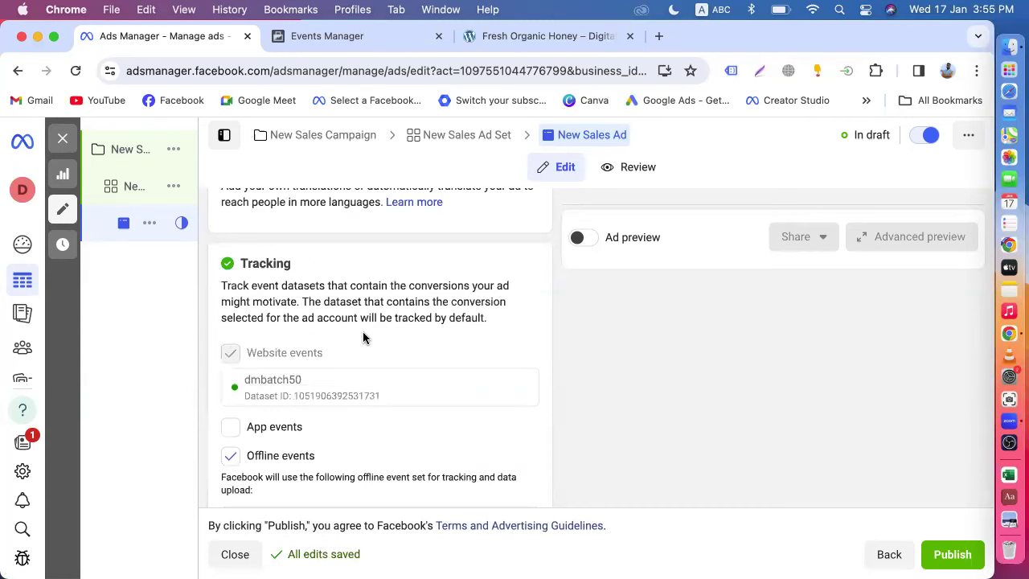
{"action": "scroll", "coordinate": [363, 338], "scroll_direction": "down", "scroll_amount": 6}
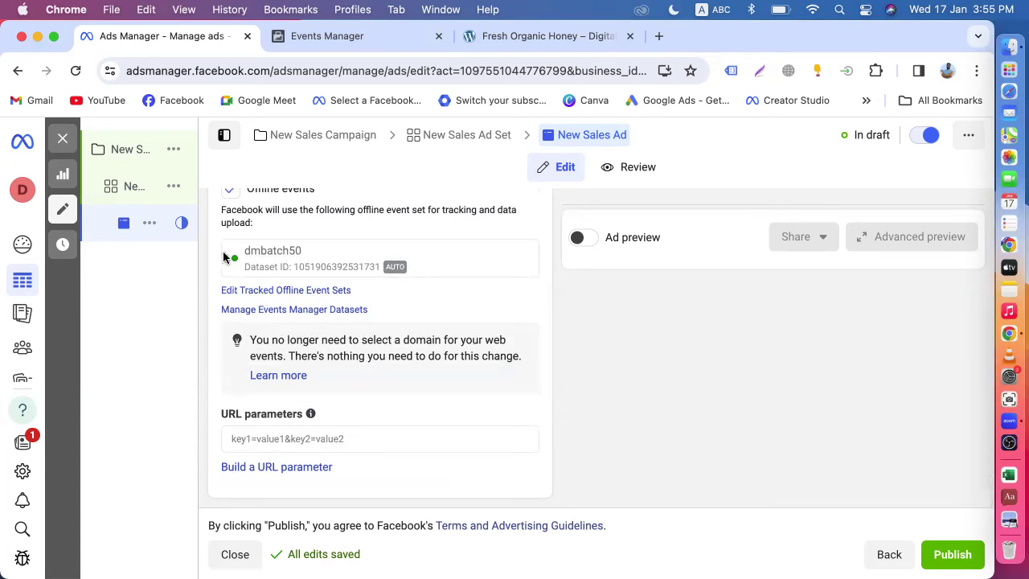
{"action": "scroll", "coordinate": [264, 280], "scroll_direction": "up", "scroll_amount": 2}
{"action": "scroll", "coordinate": [265, 281], "scroll_direction": "up", "scroll_amount": 1}
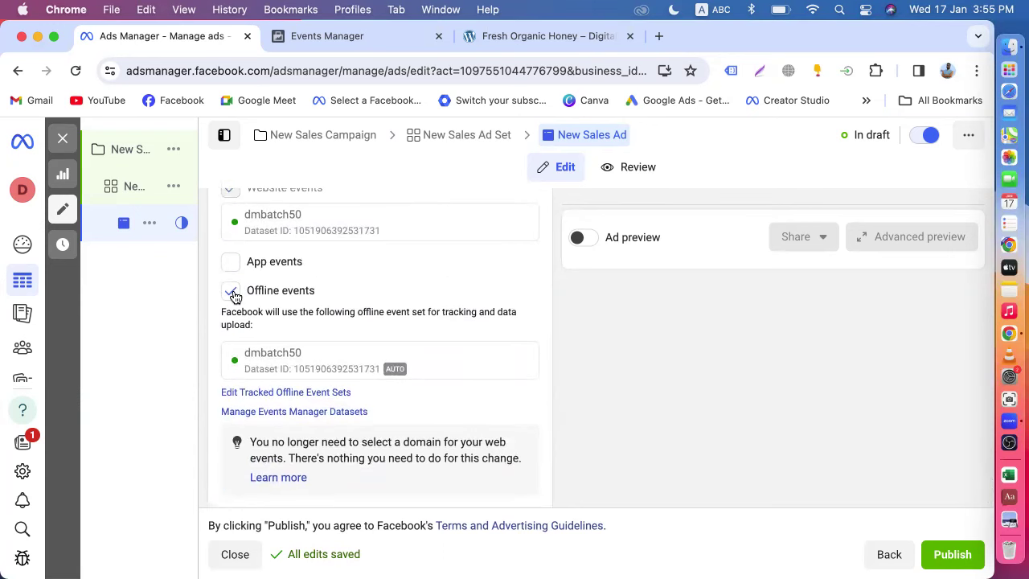
{"action": "scroll", "coordinate": [345, 323], "scroll_direction": "up", "scroll_amount": 10}
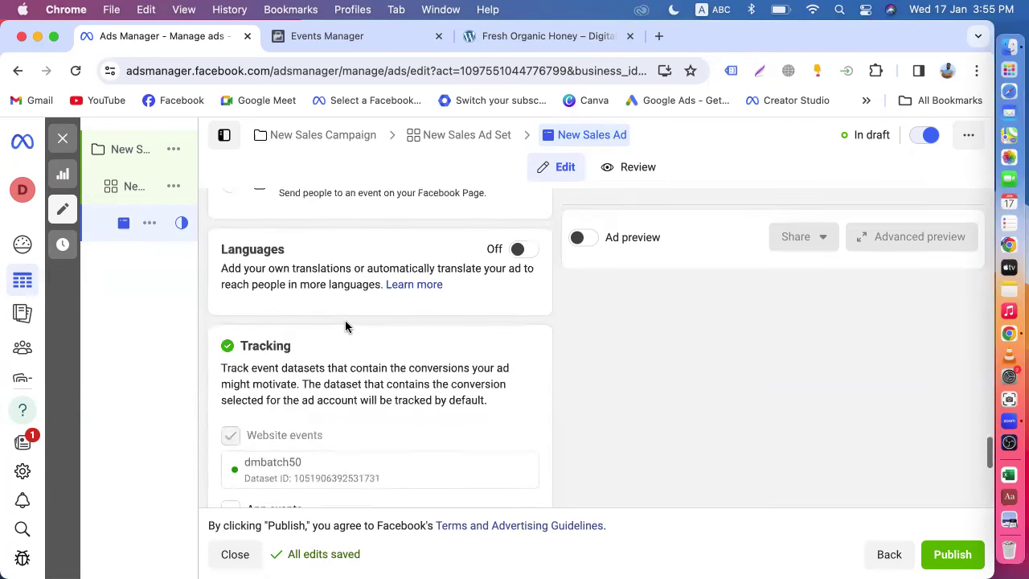
{"action": "scroll", "coordinate": [345, 324], "scroll_direction": "up", "scroll_amount": 15}
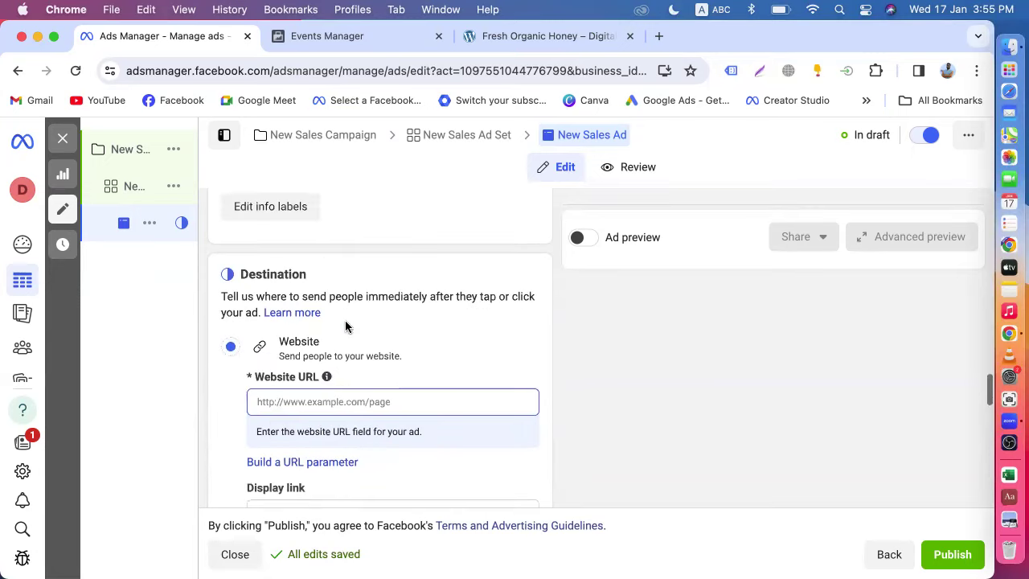
{"action": "scroll", "coordinate": [345, 325], "scroll_direction": "up", "scroll_amount": 10}
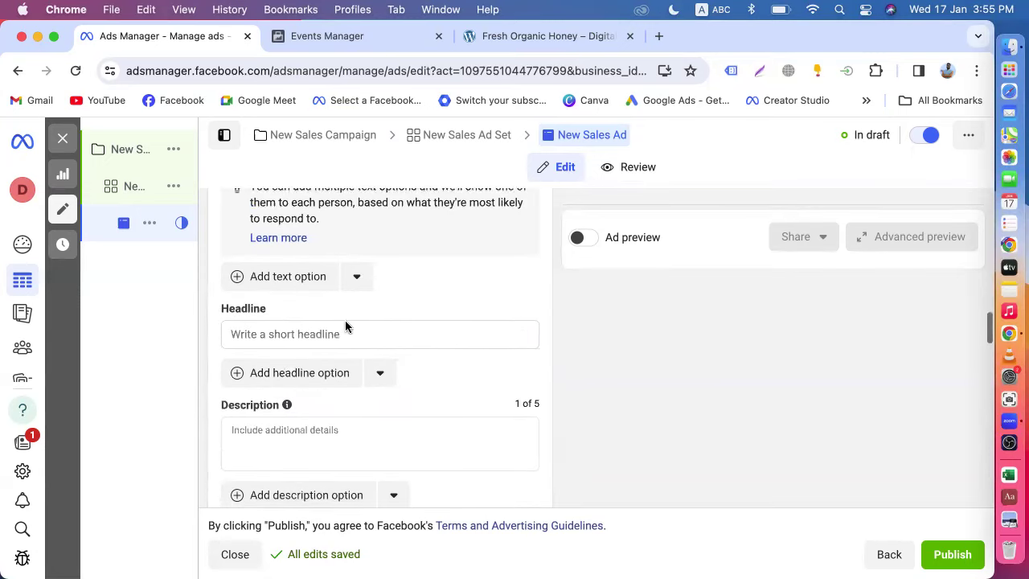
{"action": "scroll", "coordinate": [346, 323], "scroll_direction": "up", "scroll_amount": 4}
{"action": "scroll", "coordinate": [345, 294], "scroll_direction": "down", "scroll_amount": 11}
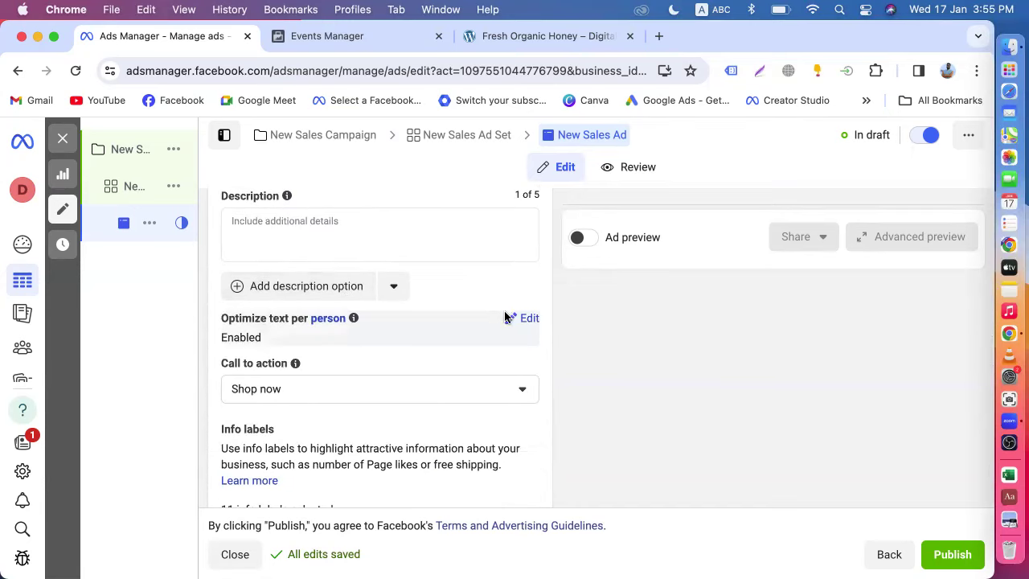
- Expand Optimize text per person and leave it switched on
{"action": "left_click", "coordinate": [528, 319]}
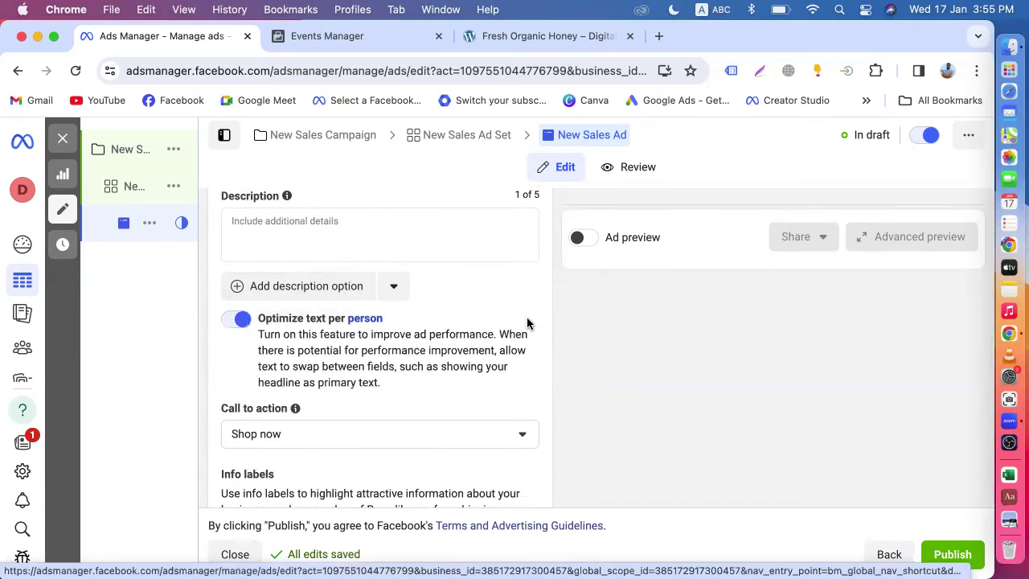
{"action": "scroll", "coordinate": [526, 322], "scroll_direction": "down", "scroll_amount": 1}
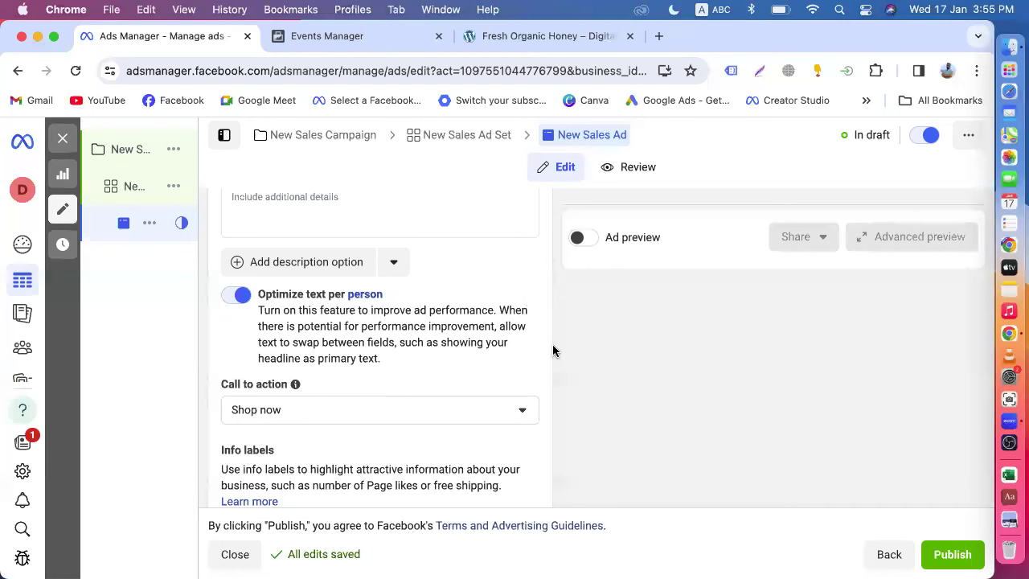
{"action": "scroll", "coordinate": [545, 366], "scroll_direction": "down", "scroll_amount": 1}
{"action": "scroll", "coordinate": [545, 365], "scroll_direction": "down", "scroll_amount": 3}
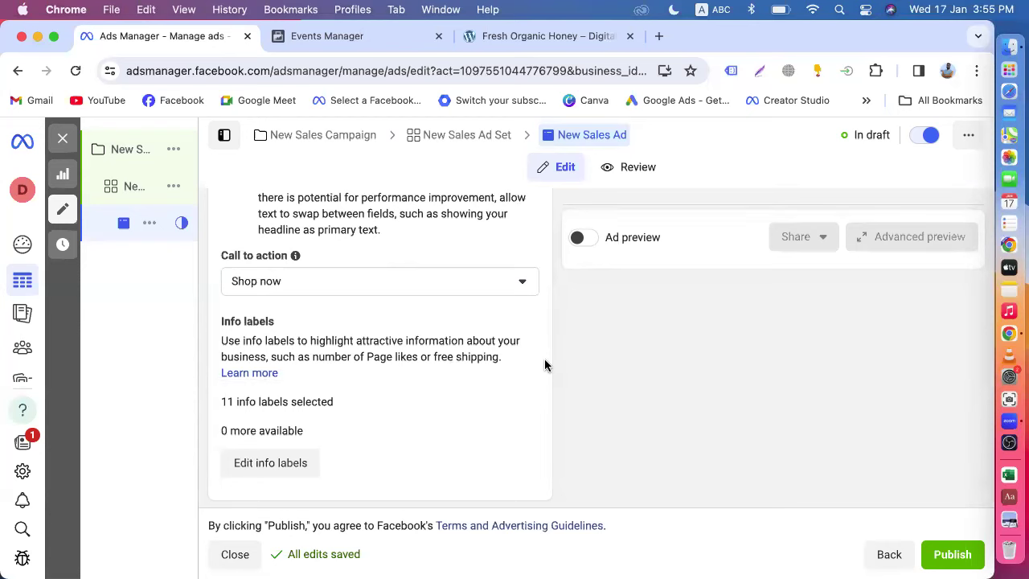
- Review the rest of the ad form, then open New Sales Campaign from the sidebar
{"action": "scroll", "coordinate": [545, 366], "scroll_direction": "up", "scroll_amount": 10}
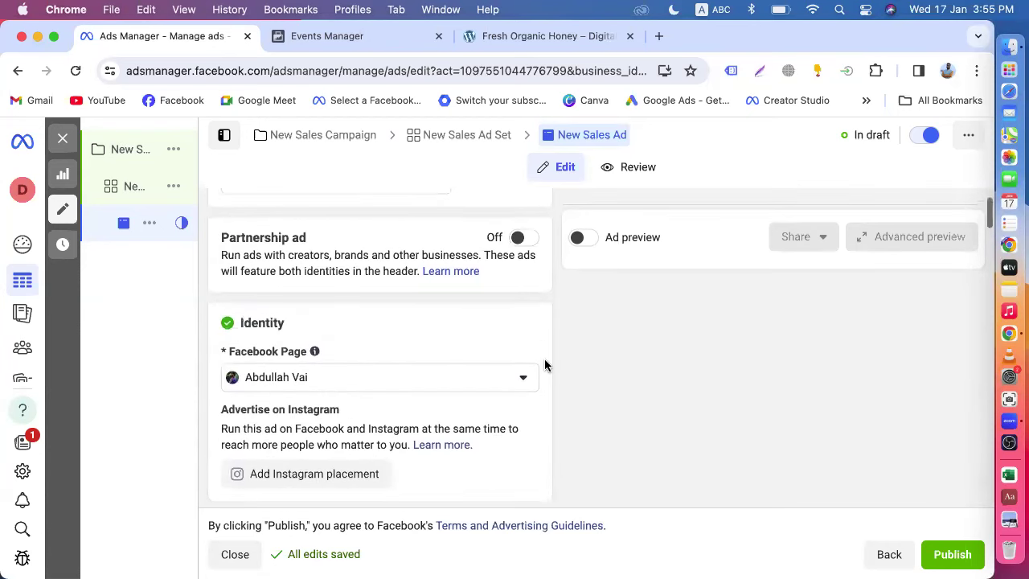
{"action": "scroll", "coordinate": [394, 447], "scroll_direction": "down", "scroll_amount": 5}
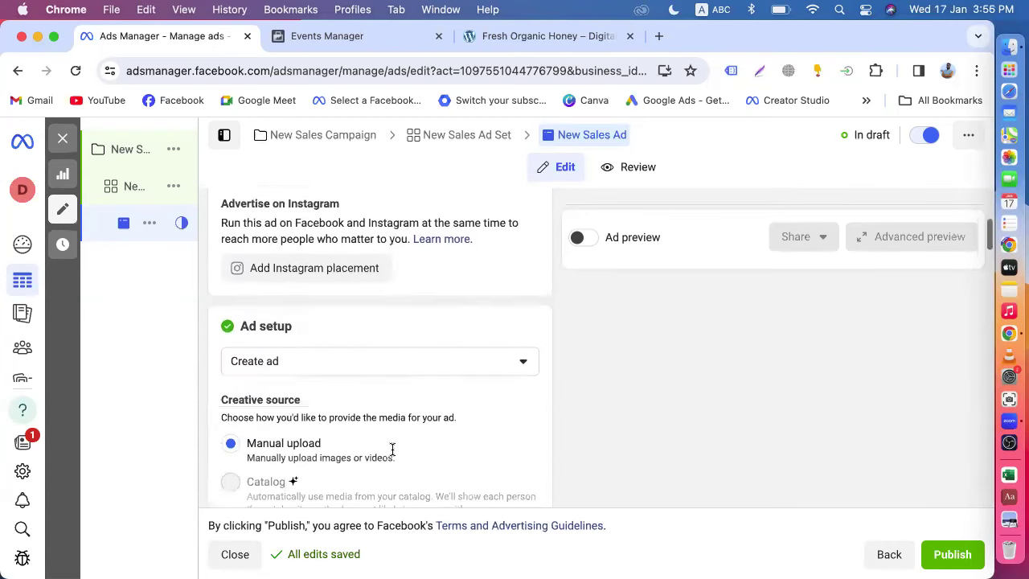
{"action": "scroll", "coordinate": [394, 399], "scroll_direction": "down", "scroll_amount": 2}
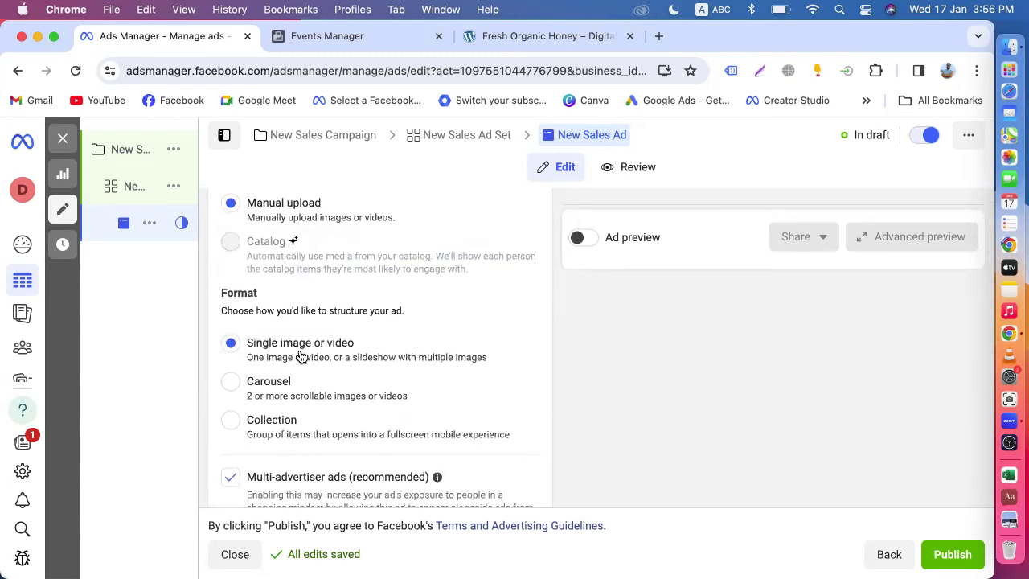
{"action": "scroll", "coordinate": [261, 431], "scroll_direction": "down", "scroll_amount": 2}
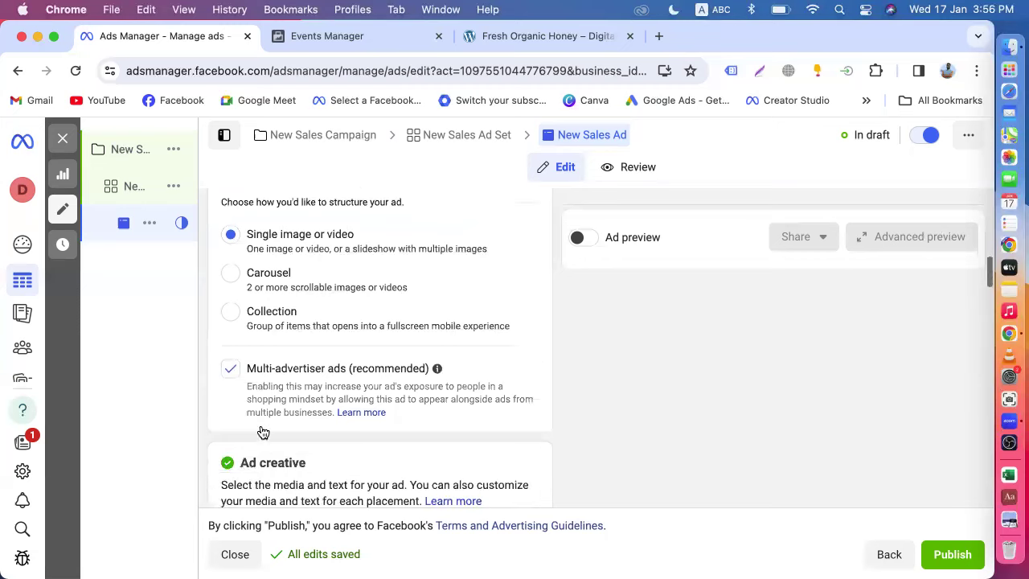
{"action": "scroll", "coordinate": [262, 426], "scroll_direction": "down", "scroll_amount": 3}
{"action": "scroll", "coordinate": [271, 420], "scroll_direction": "down", "scroll_amount": 2}
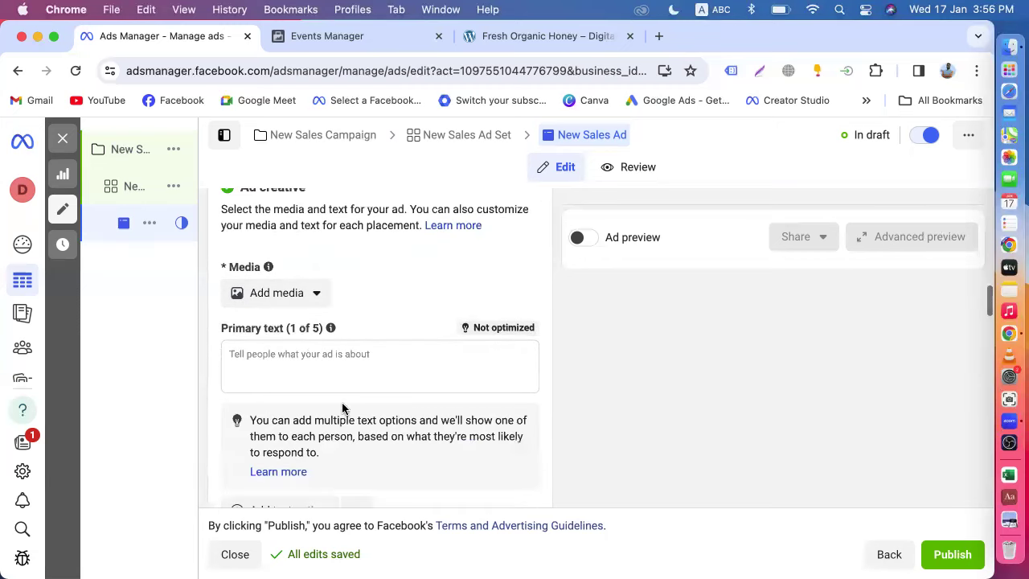
{"action": "scroll", "coordinate": [342, 411], "scroll_direction": "down", "scroll_amount": 5}
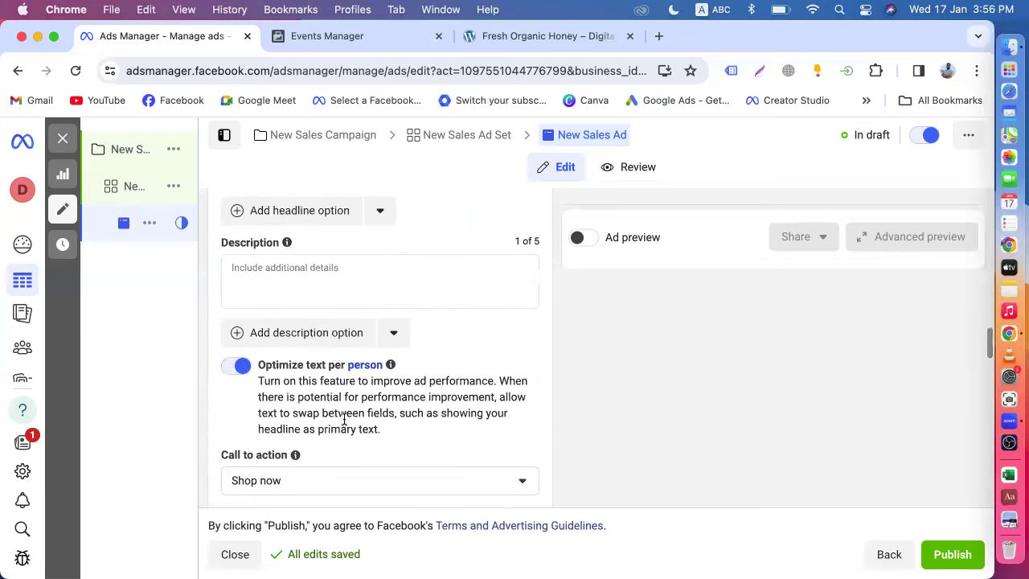
{"action": "scroll", "coordinate": [344, 420], "scroll_direction": "down", "scroll_amount": 8}
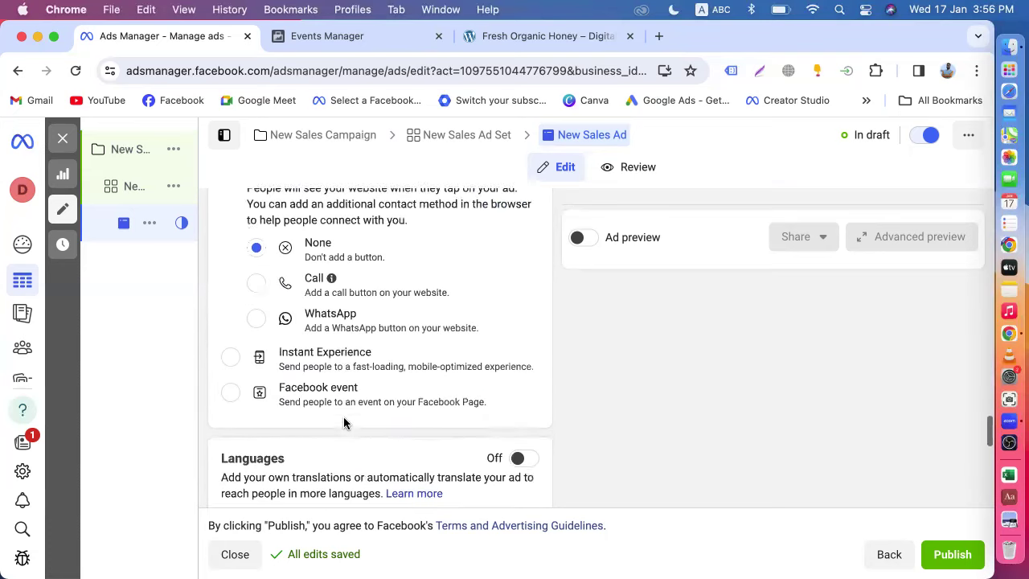
{"action": "scroll", "coordinate": [344, 422], "scroll_direction": "down", "scroll_amount": 1}
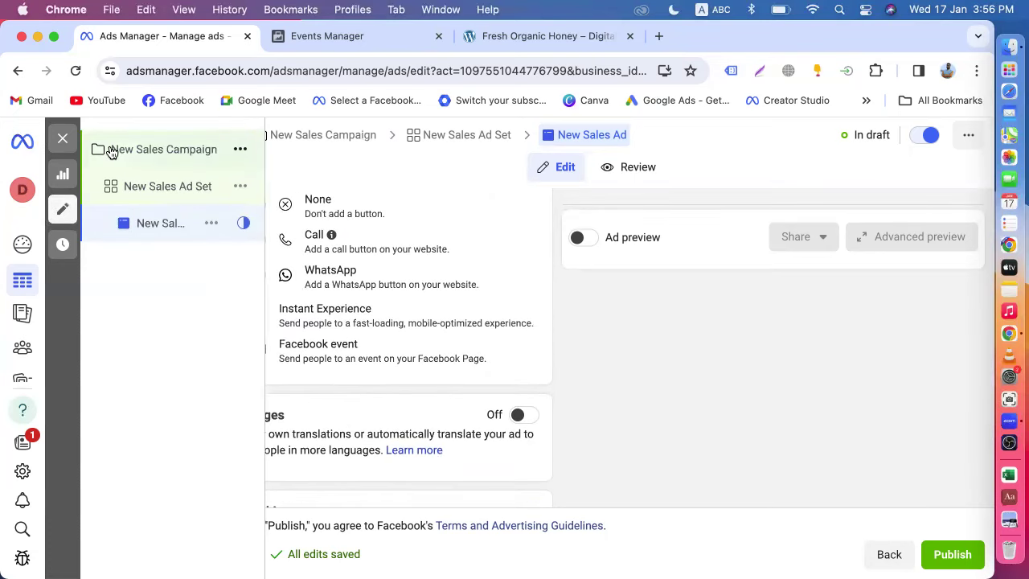
{"action": "left_click", "coordinate": [113, 153]}
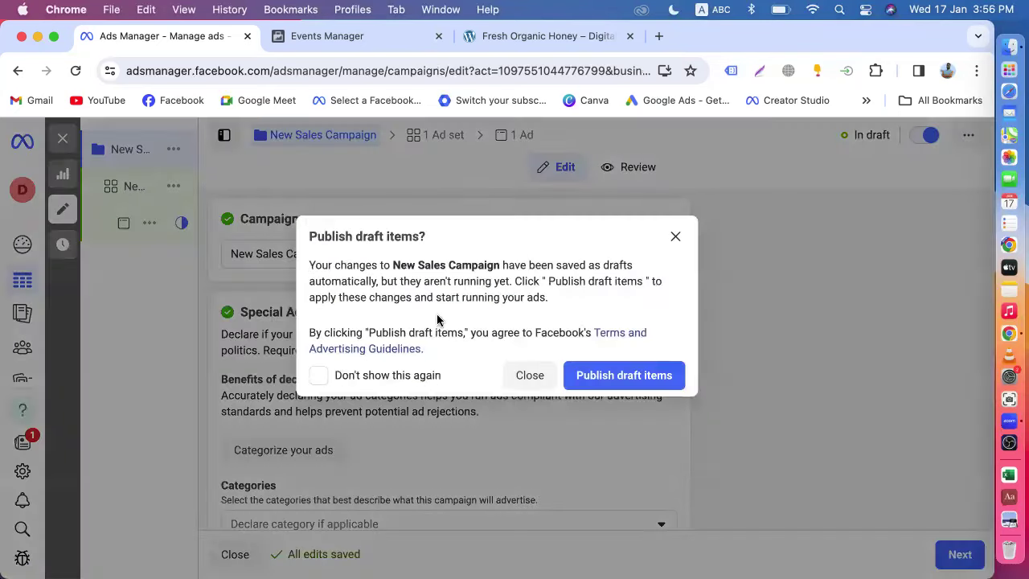
- Close the publish prompt and clear the campaign, ad set and ad selections
{"action": "left_click", "coordinate": [530, 376]}
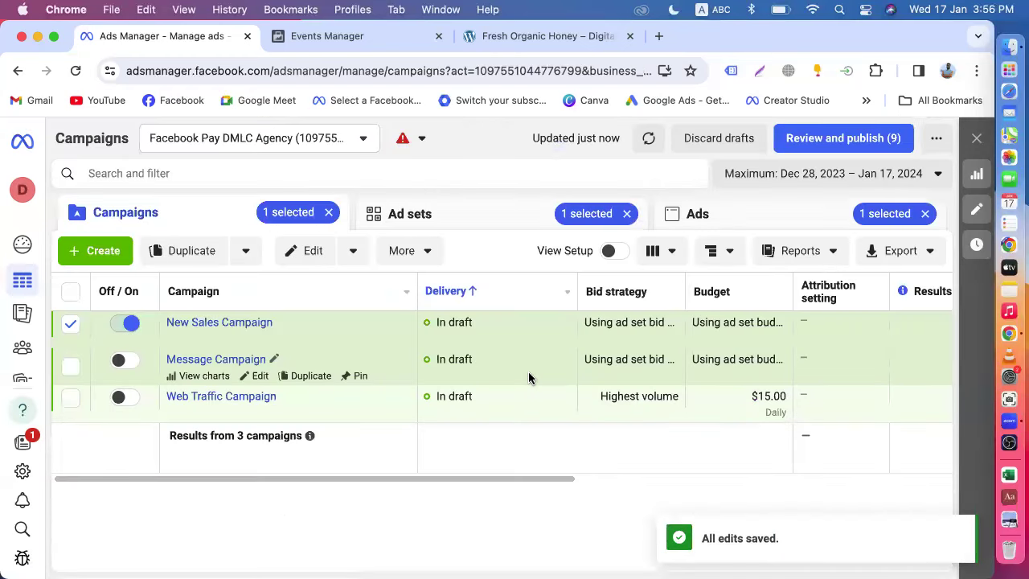
{"action": "left_click", "coordinate": [328, 213]}
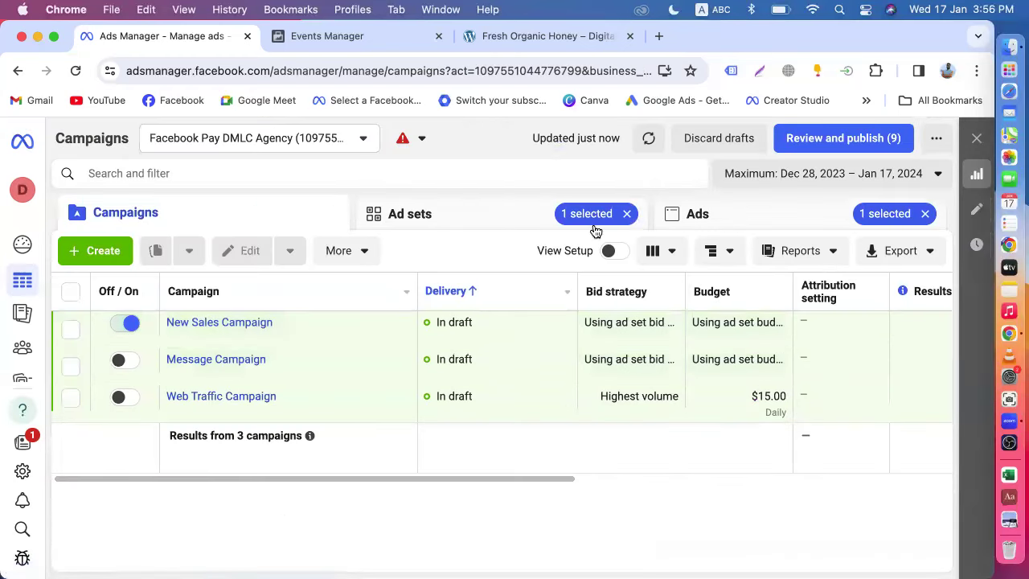
{"action": "left_click", "coordinate": [626, 213]}
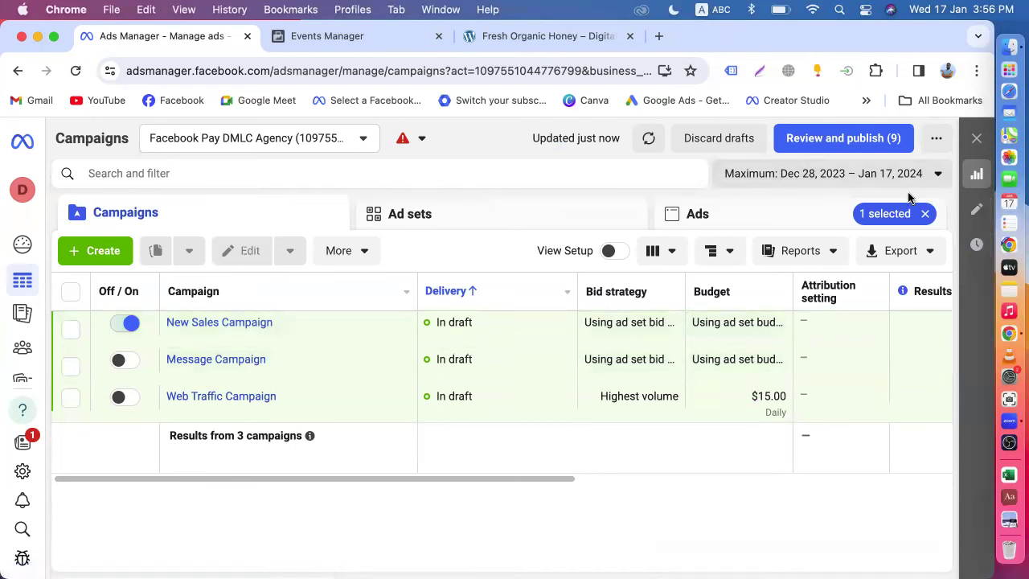
{"action": "left_click", "coordinate": [925, 213]}
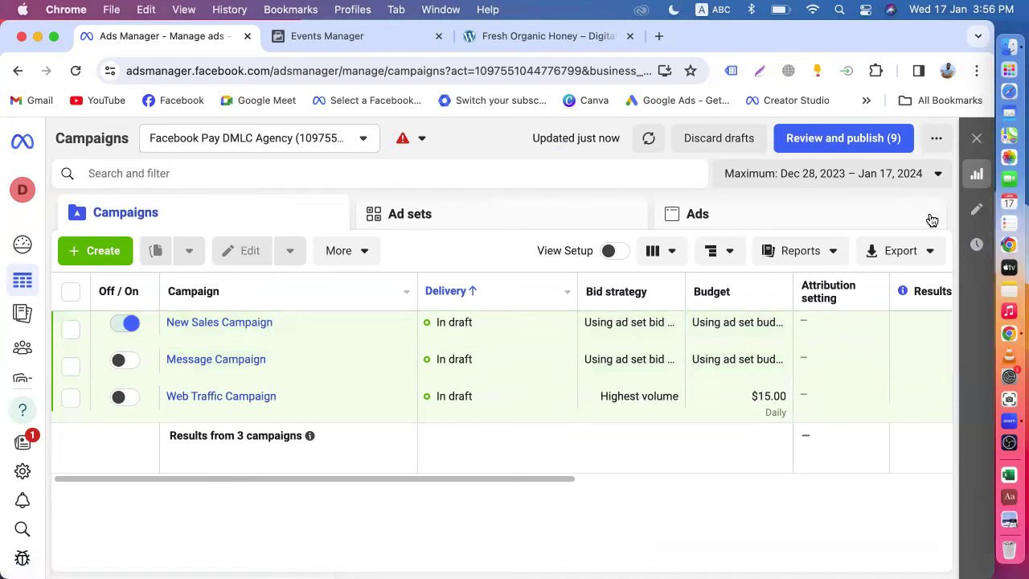
- Switch off New Sales Campaign, clear the selection and start a new campaign
{"action": "left_click", "coordinate": [124, 323]}
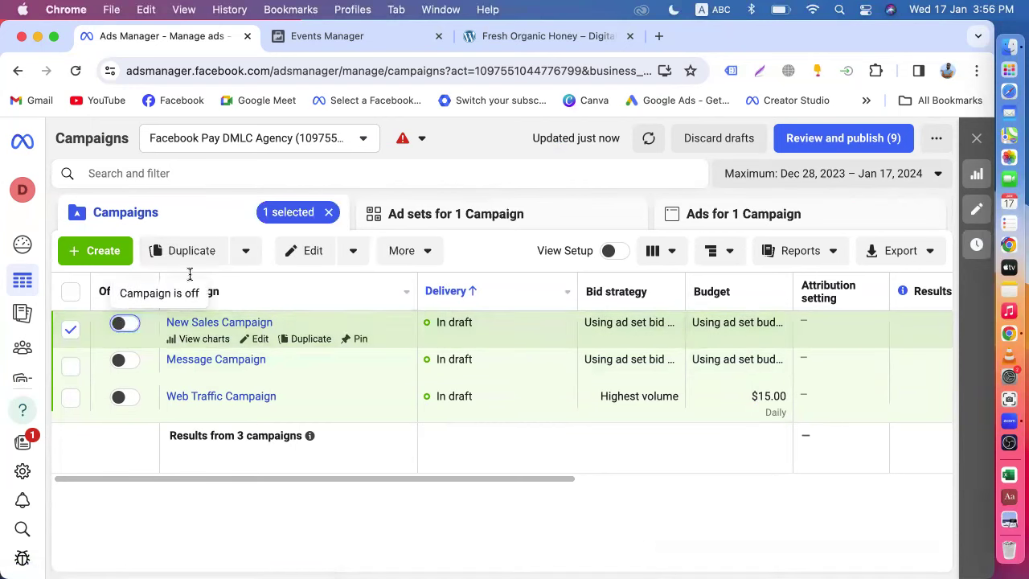
{"action": "left_click", "coordinate": [329, 213]}
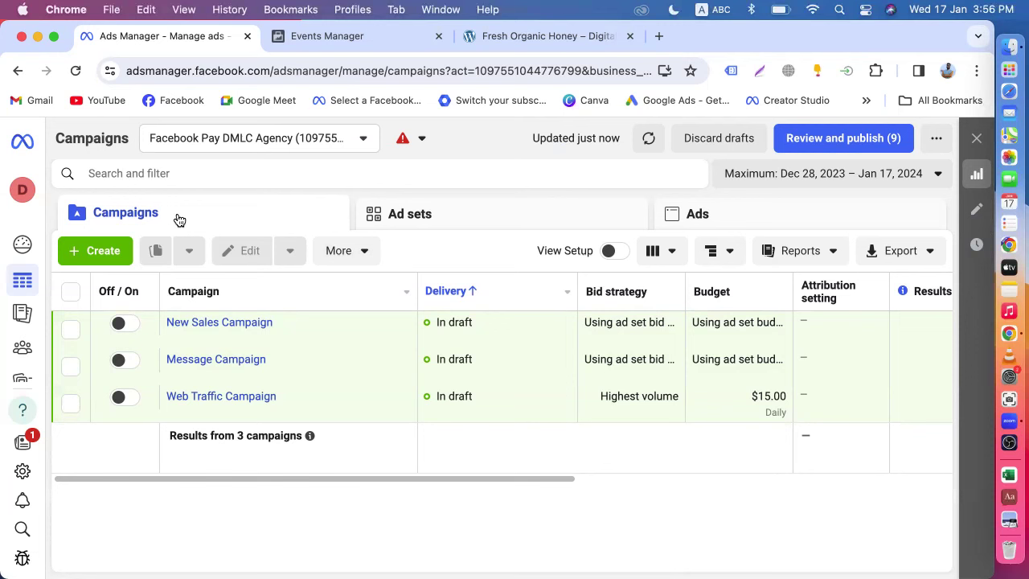
{"action": "left_click", "coordinate": [103, 262]}
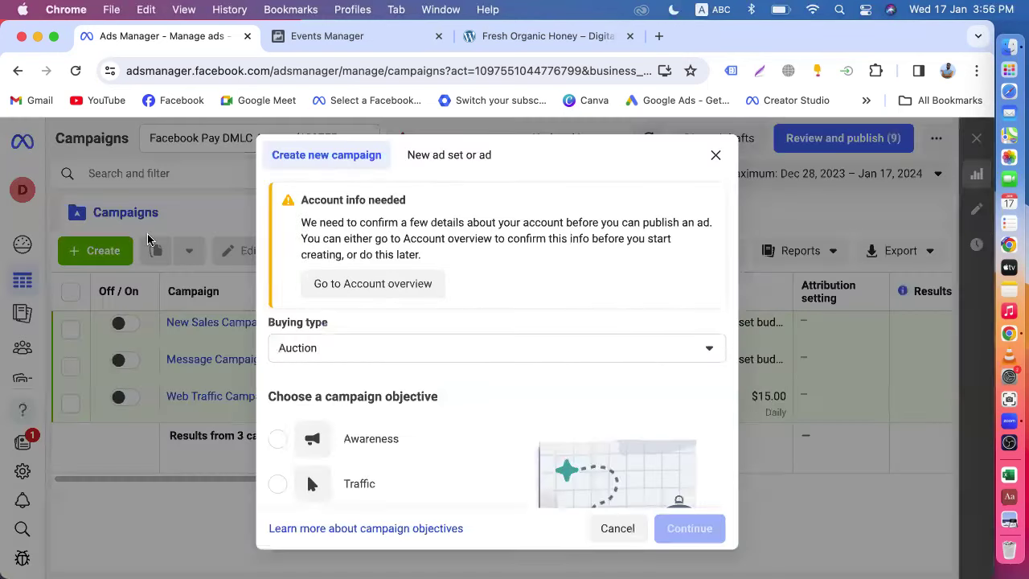
{"action": "scroll", "coordinate": [507, 286], "scroll_direction": "down", "scroll_amount": 3}
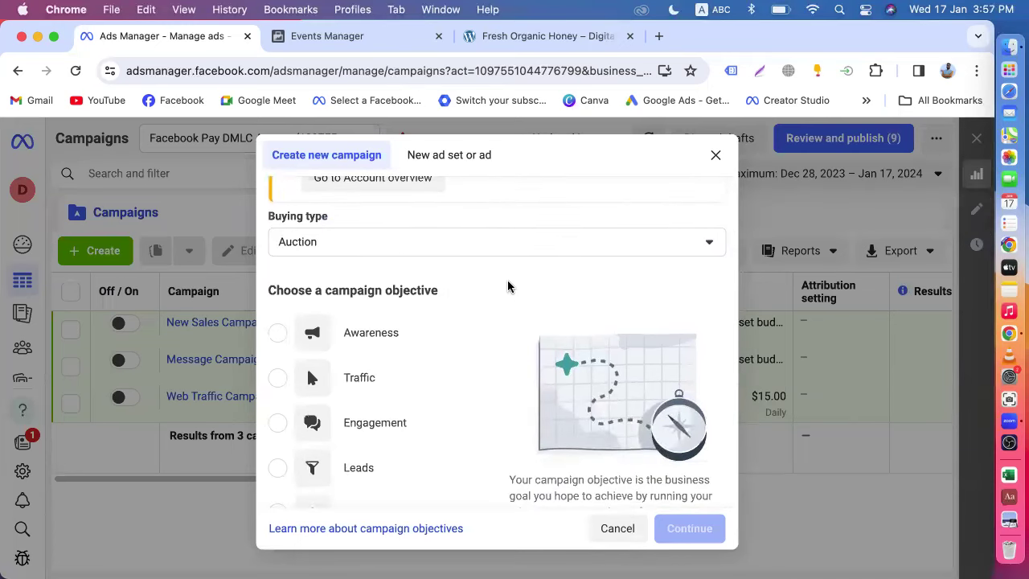
{"action": "scroll", "coordinate": [508, 286], "scroll_direction": "down", "scroll_amount": 1}
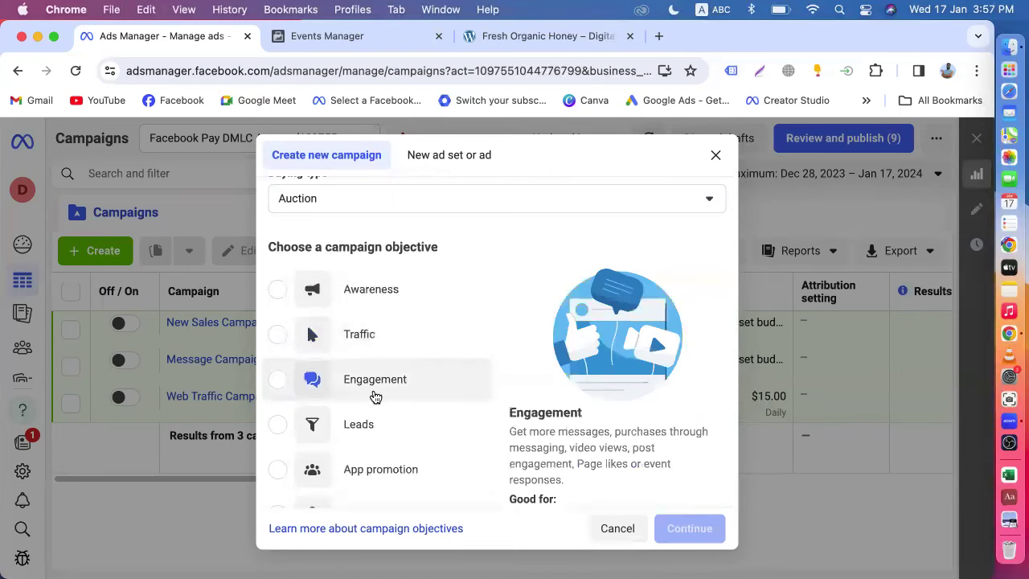
{"action": "scroll", "coordinate": [368, 435], "scroll_direction": "down", "scroll_amount": 3}
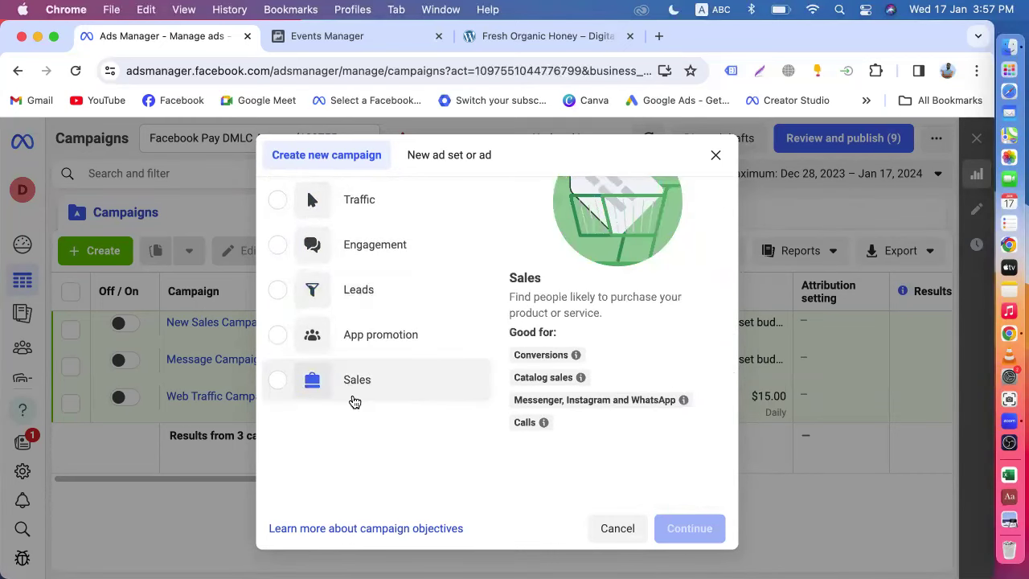
{"action": "scroll", "coordinate": [351, 400], "scroll_direction": "up", "scroll_amount": 3}
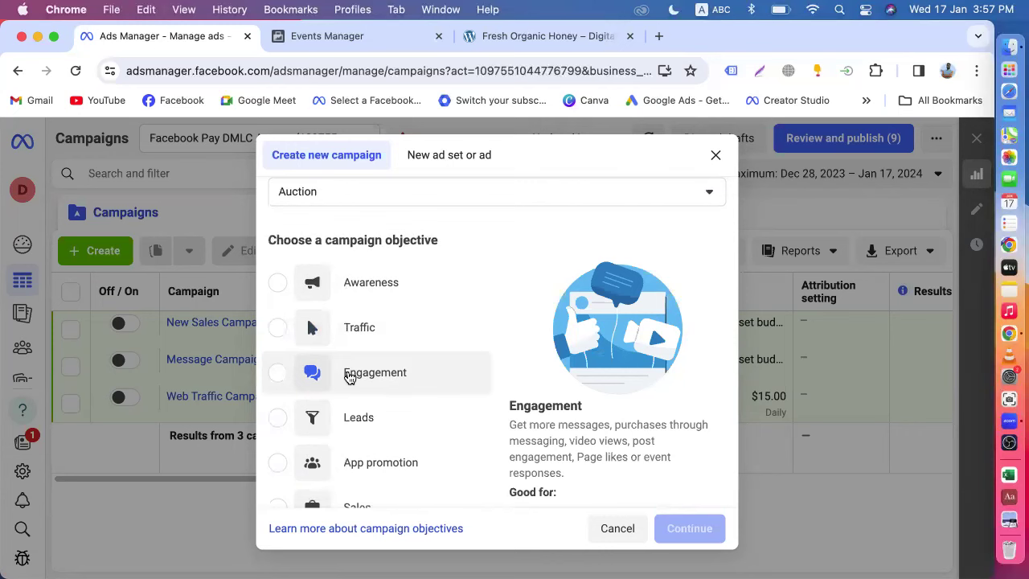
{"action": "scroll", "coordinate": [350, 378], "scroll_direction": "down", "scroll_amount": 2}
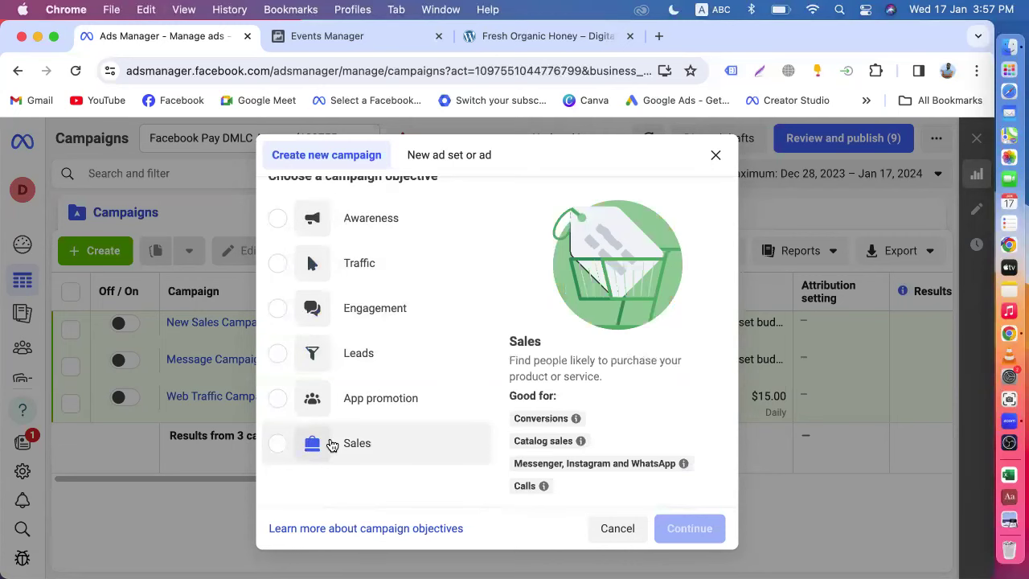
{"action": "scroll", "coordinate": [332, 445], "scroll_direction": "up", "scroll_amount": 2}
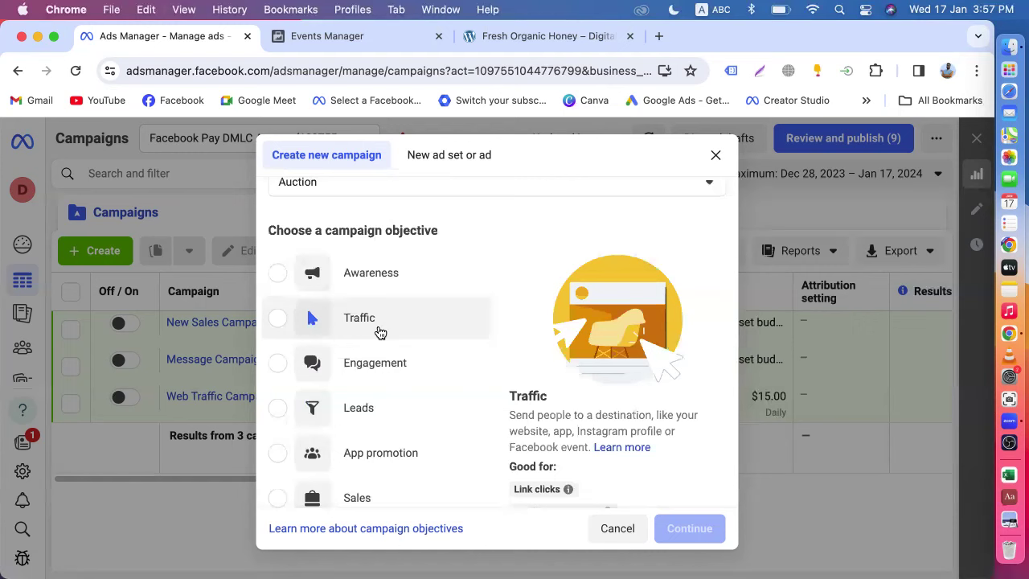
{"action": "scroll", "coordinate": [380, 334], "scroll_direction": "down", "scroll_amount": 3}
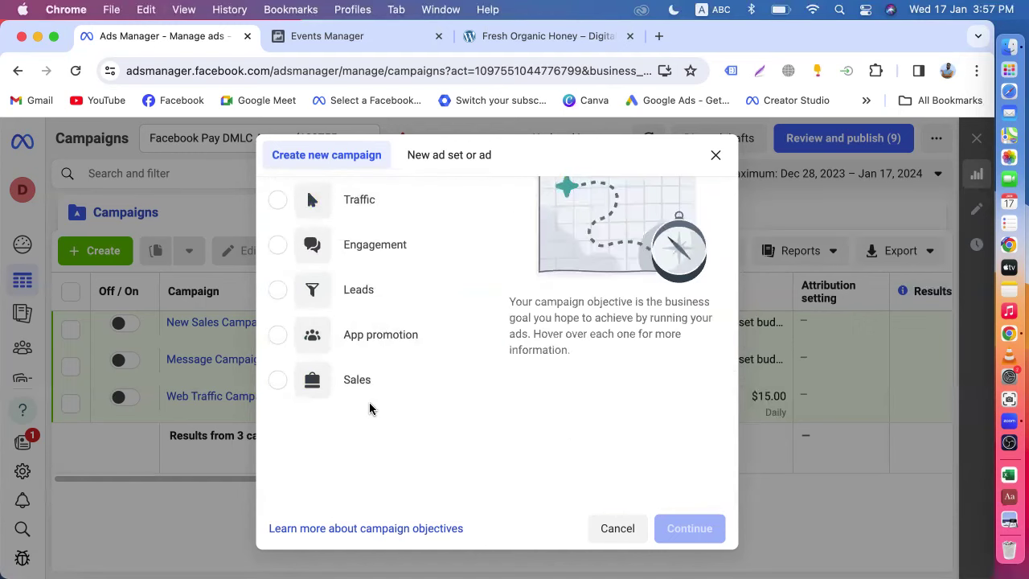
{"action": "scroll", "coordinate": [368, 406], "scroll_direction": "up", "scroll_amount": 4}
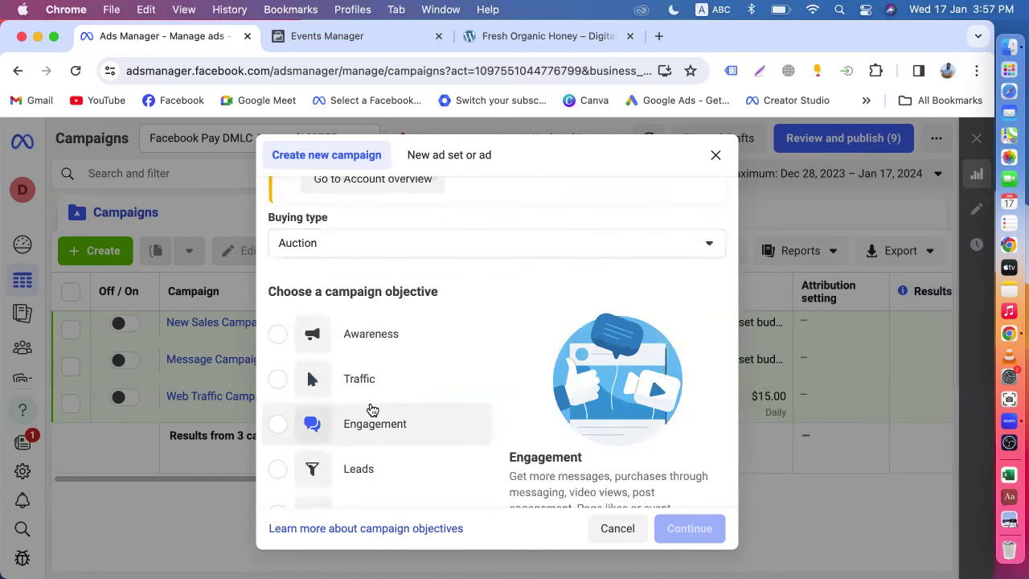
{"action": "scroll", "coordinate": [372, 410], "scroll_direction": "down", "scroll_amount": 2}
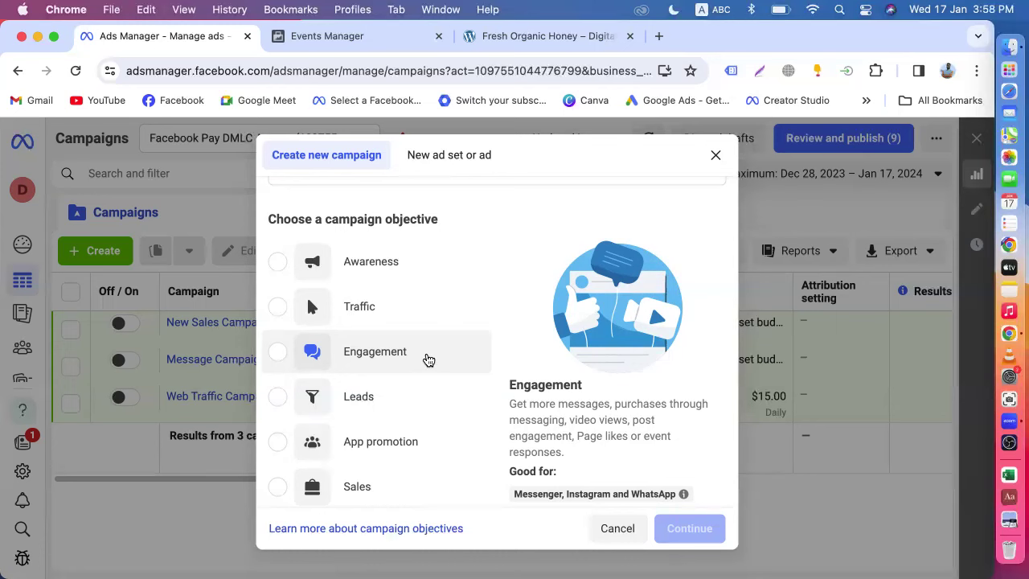
- Choose Leads as the campaign objective and the Manual leads campaign setup
{"action": "scroll", "coordinate": [428, 359], "scroll_direction": "down", "scroll_amount": 3}
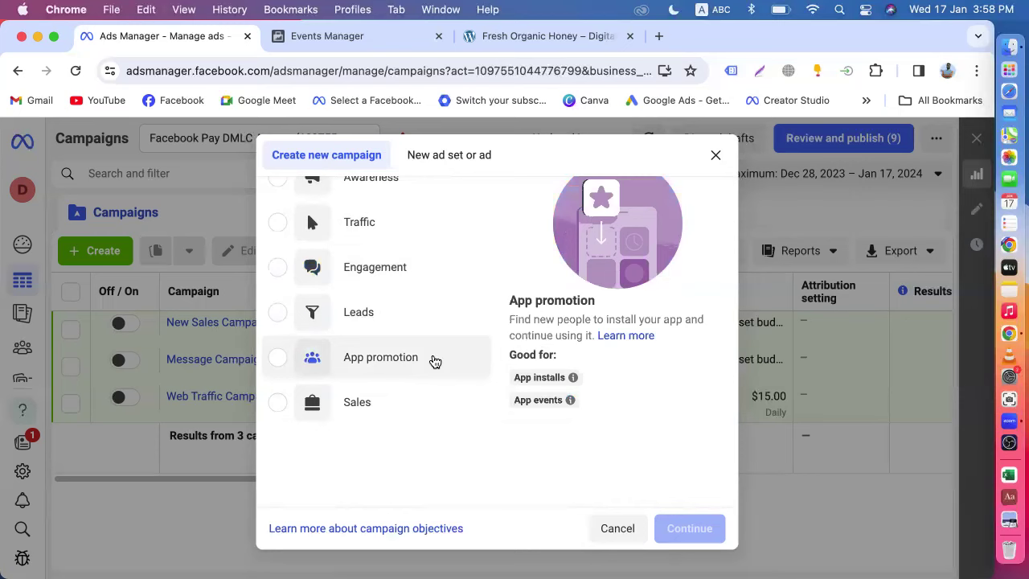
{"action": "scroll", "coordinate": [434, 360], "scroll_direction": "up", "scroll_amount": 3}
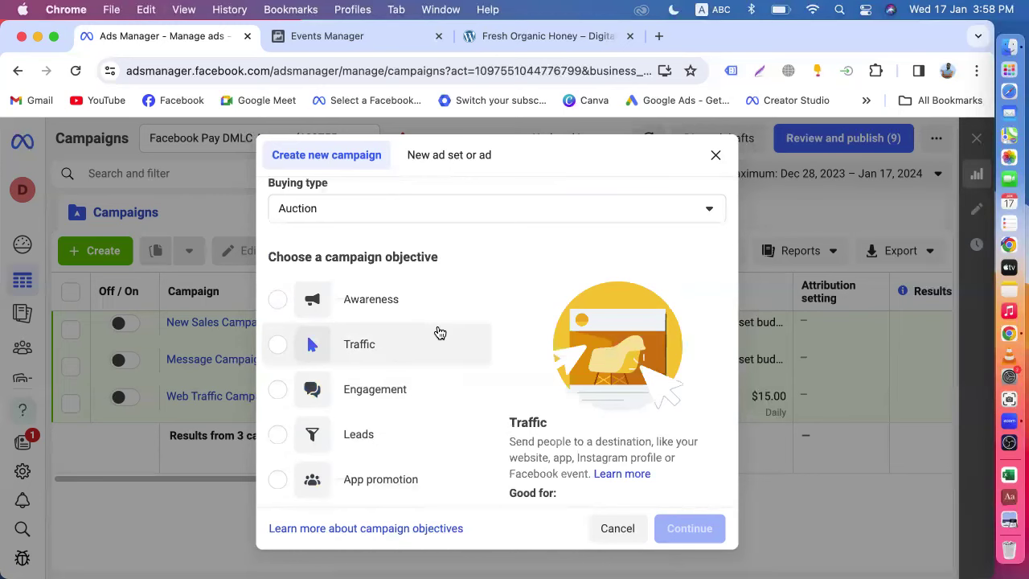
{"action": "scroll", "coordinate": [439, 331], "scroll_direction": "up", "scroll_amount": 3}
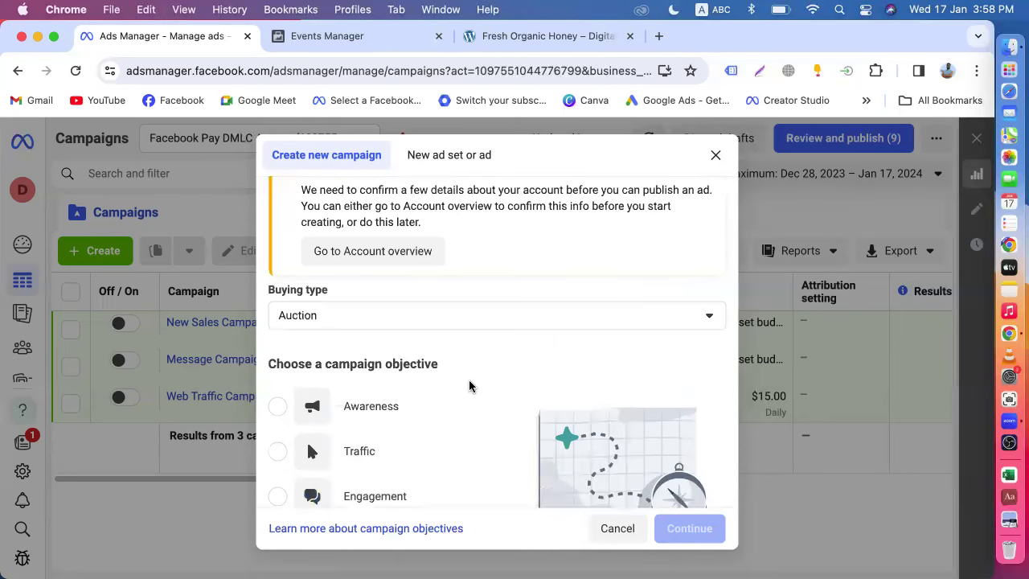
{"action": "scroll", "coordinate": [471, 386], "scroll_direction": "down", "scroll_amount": 7}
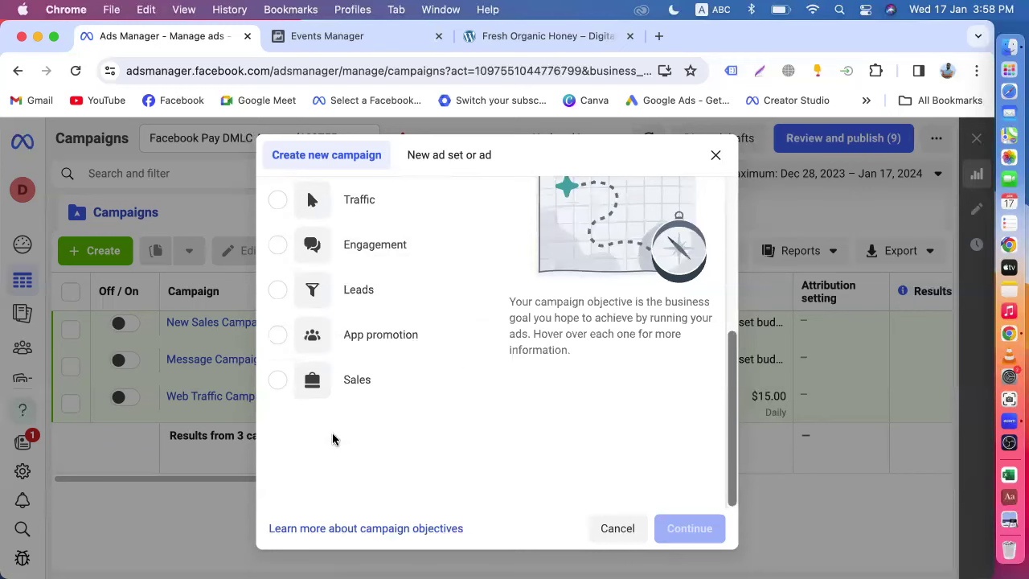
{"action": "mouse_move", "coordinate": [276, 391]}
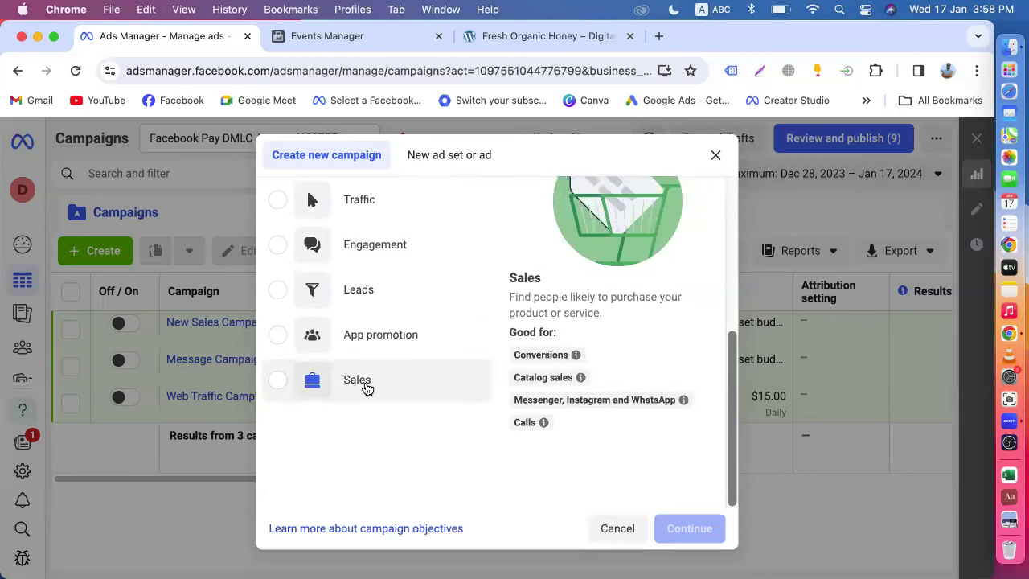
{"action": "scroll", "coordinate": [366, 388], "scroll_direction": "up", "scroll_amount": 5}
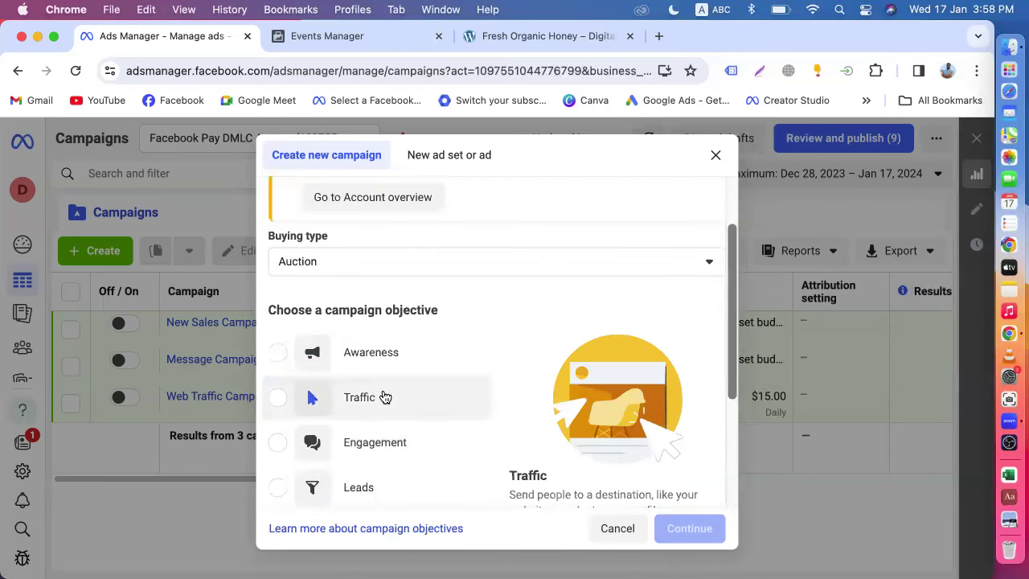
{"action": "scroll", "coordinate": [384, 397], "scroll_direction": "down", "scroll_amount": 2}
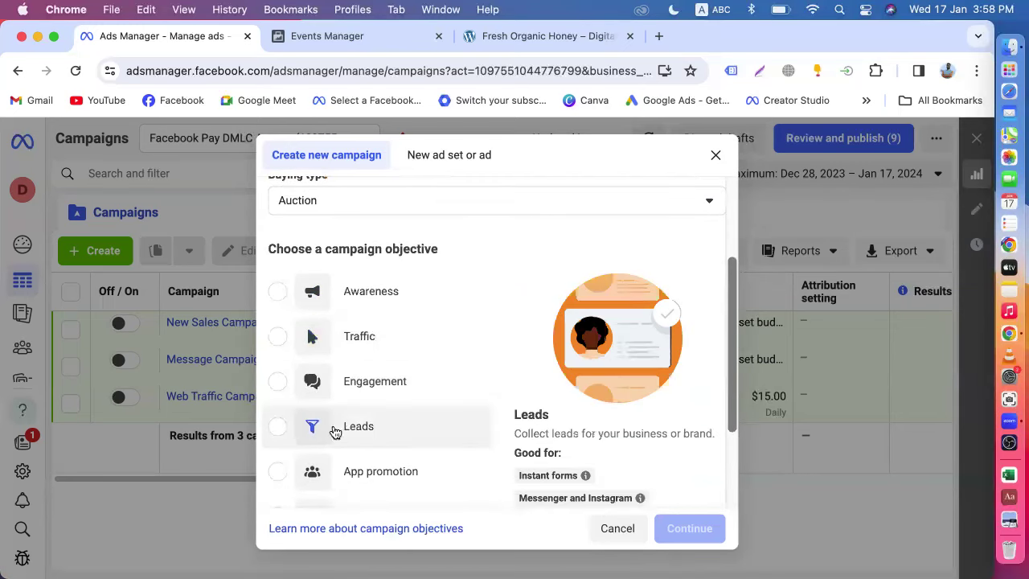
{"action": "scroll", "coordinate": [295, 436], "scroll_direction": "down", "scroll_amount": 1}
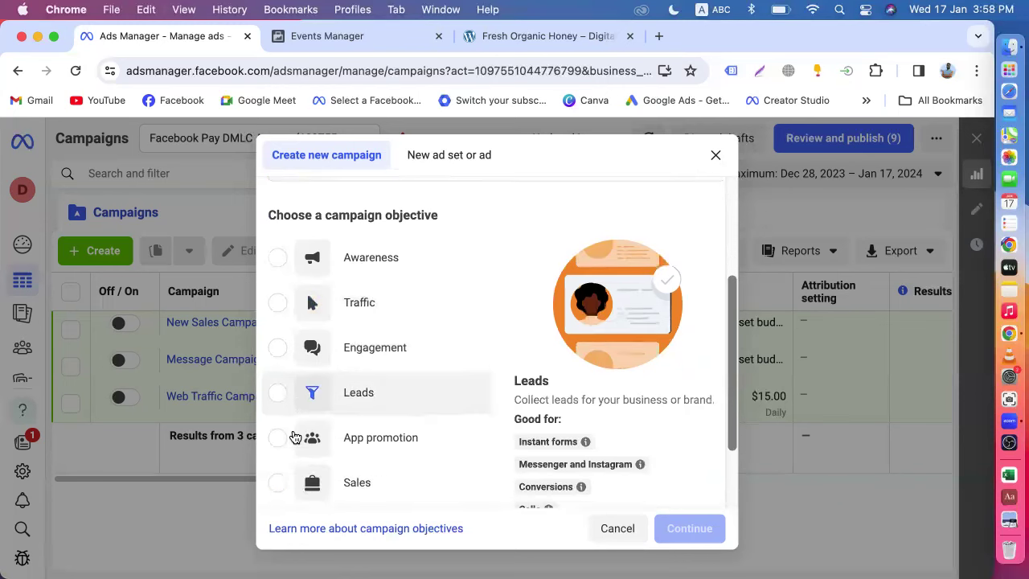
{"action": "left_click", "coordinate": [313, 408]}
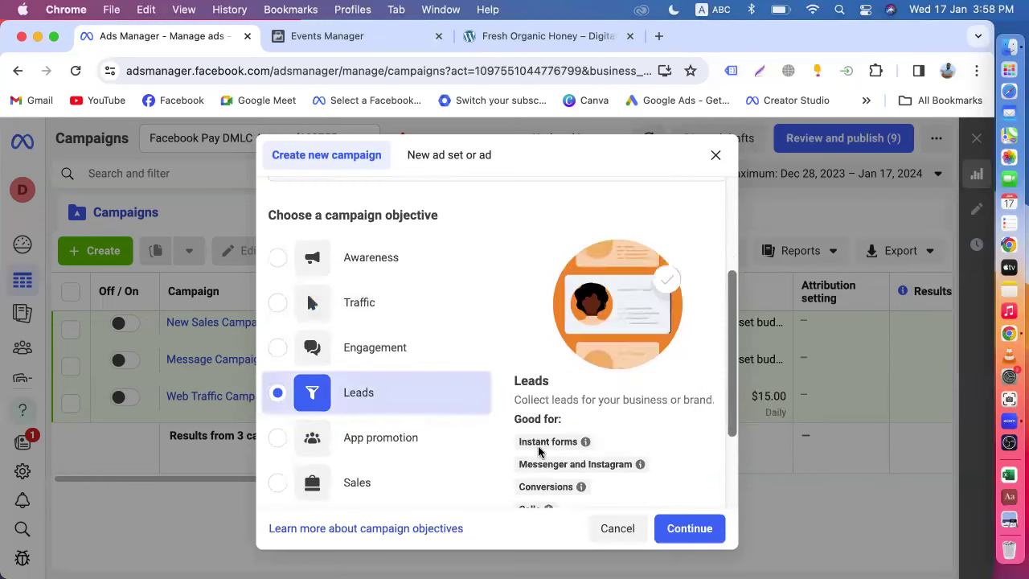
{"action": "left_click", "coordinate": [679, 530]}
{"action": "left_click", "coordinate": [418, 439]}
- Create New Leads Campaign with Advantage campaign budget on at $20.00 daily and advance to the ad set
{"action": "left_click", "coordinate": [687, 493]}
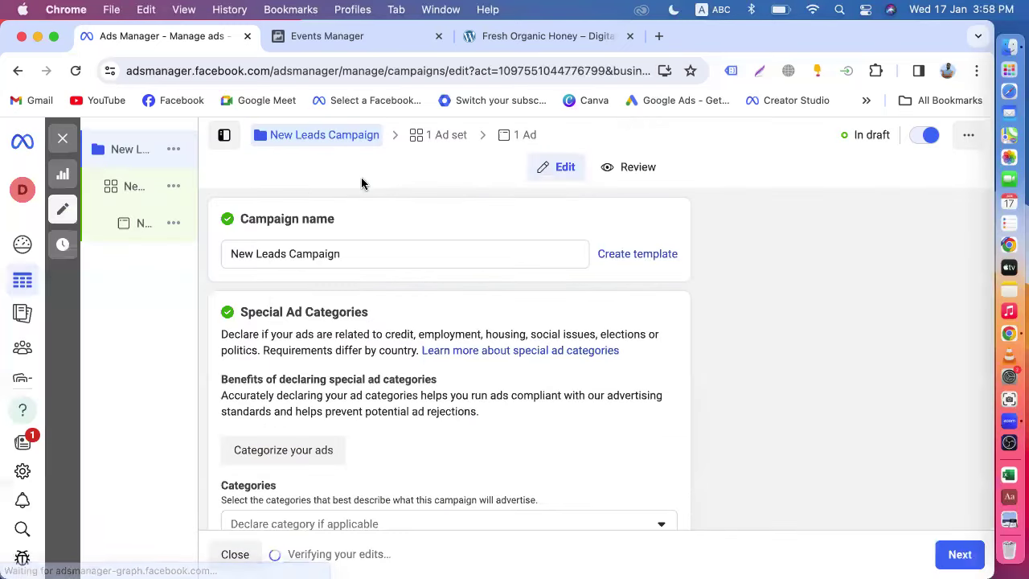
{"action": "scroll", "coordinate": [302, 385], "scroll_direction": "down", "scroll_amount": 10}
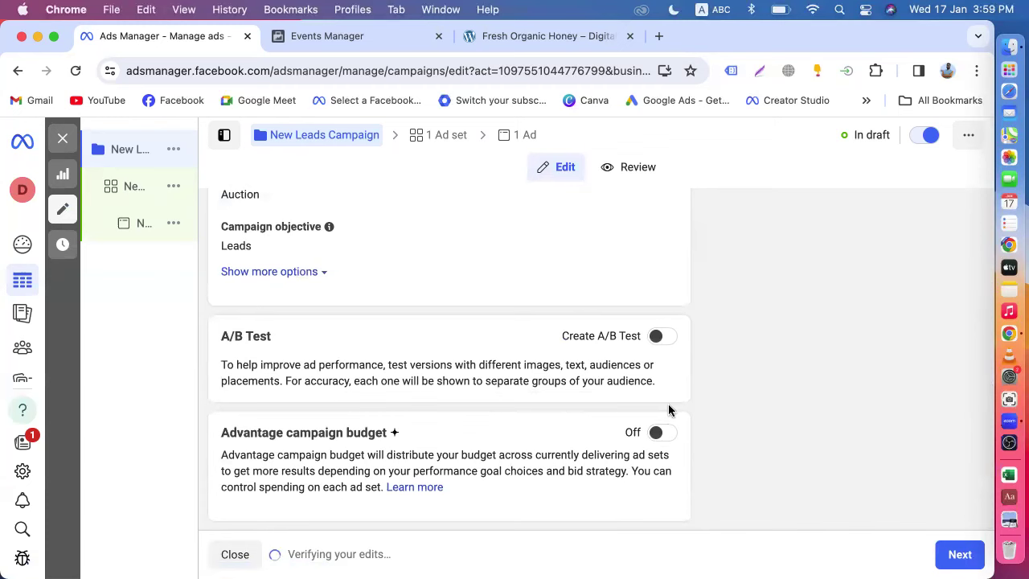
{"action": "left_click", "coordinate": [662, 434]}
{"action": "scroll", "coordinate": [484, 421], "scroll_direction": "down", "scroll_amount": 3}
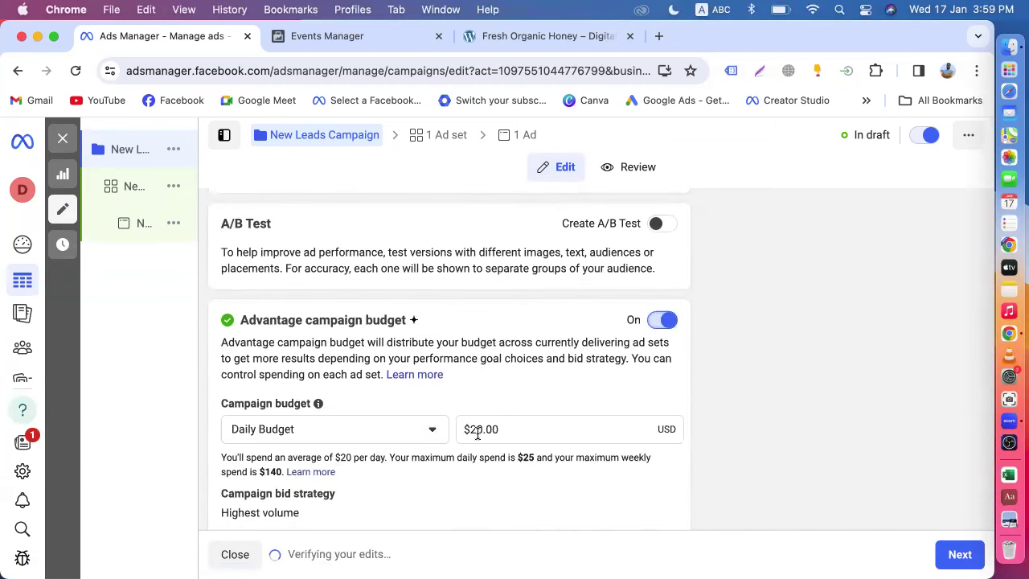
{"action": "scroll", "coordinate": [506, 431], "scroll_direction": "down", "scroll_amount": 5}
{"action": "scroll", "coordinate": [506, 432], "scroll_direction": "up", "scroll_amount": 10}
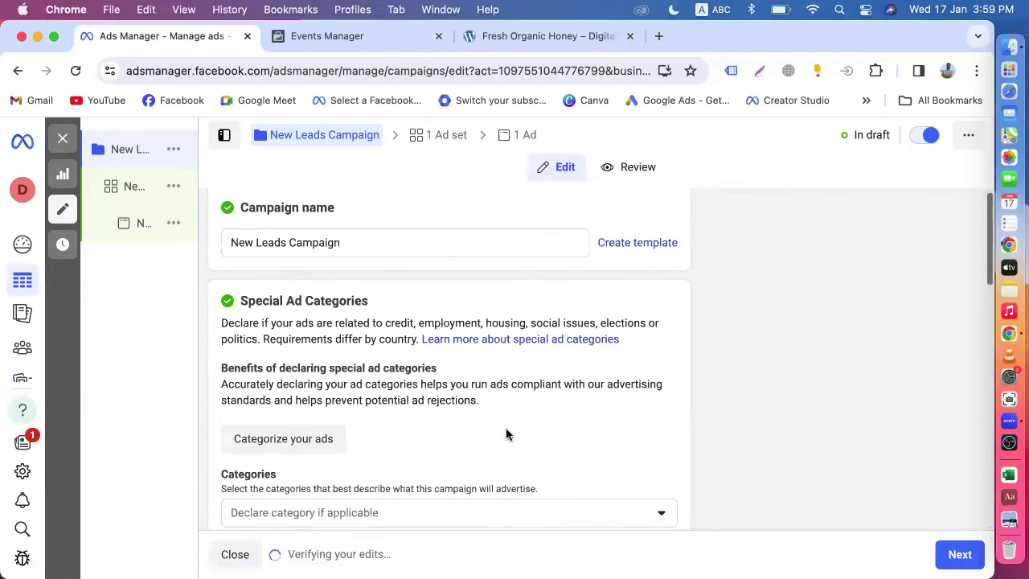
{"action": "scroll", "coordinate": [505, 427], "scroll_direction": "down", "scroll_amount": 10}
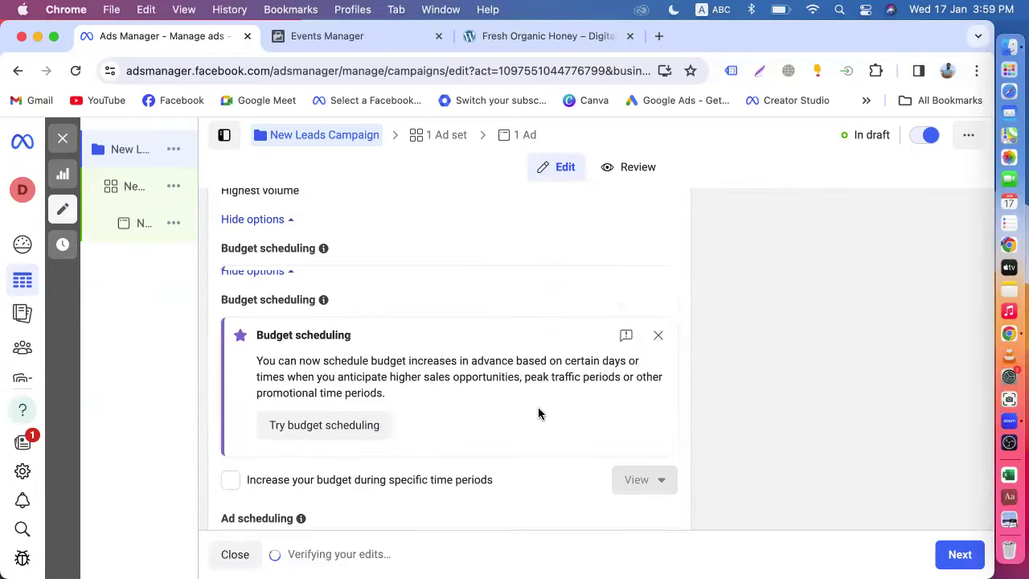
{"action": "scroll", "coordinate": [537, 408], "scroll_direction": "up", "scroll_amount": 5}
{"action": "scroll", "coordinate": [552, 374], "scroll_direction": "up", "scroll_amount": 5}
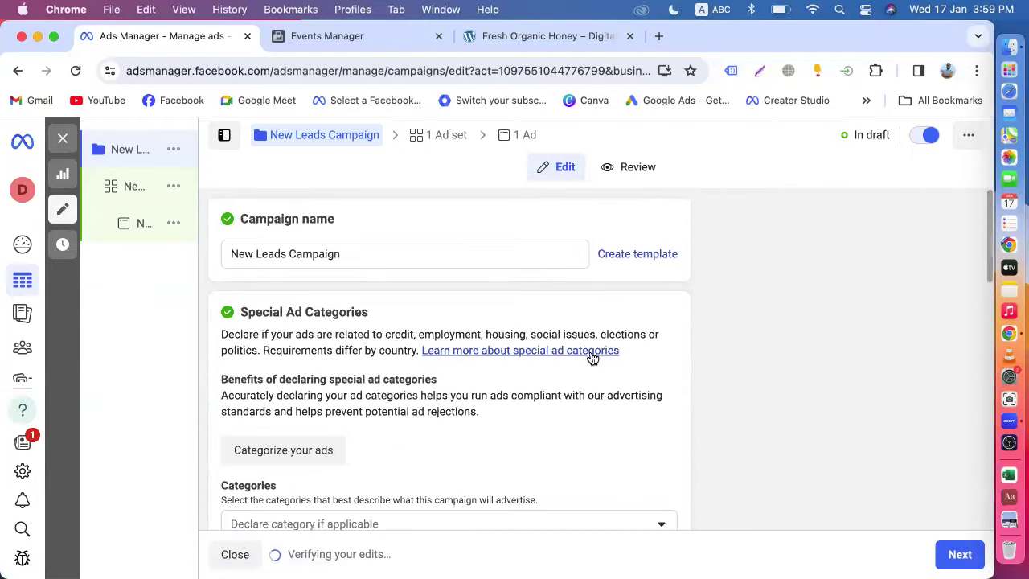
{"action": "left_click", "coordinate": [958, 557]}
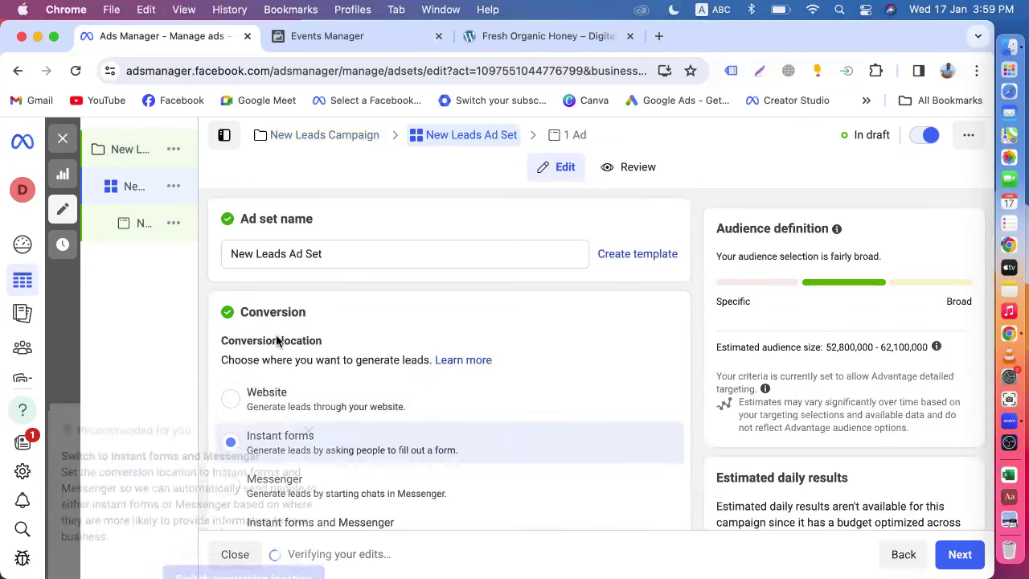
- Close the Recommended for you pop-up and view the Fresh Organic Honey product page
{"action": "left_click", "coordinate": [297, 352]}
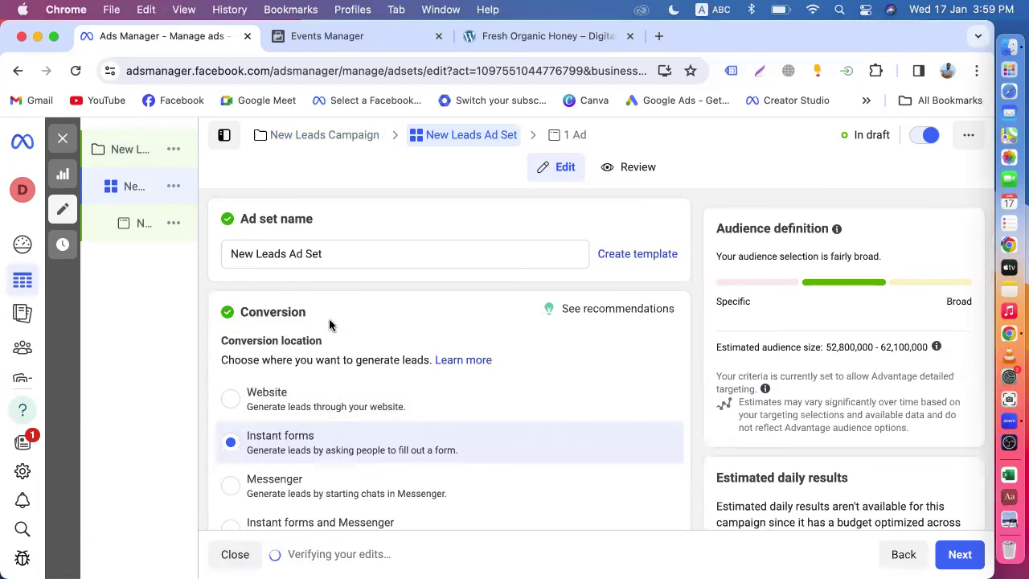
{"action": "scroll", "coordinate": [347, 358], "scroll_direction": "down", "scroll_amount": 2}
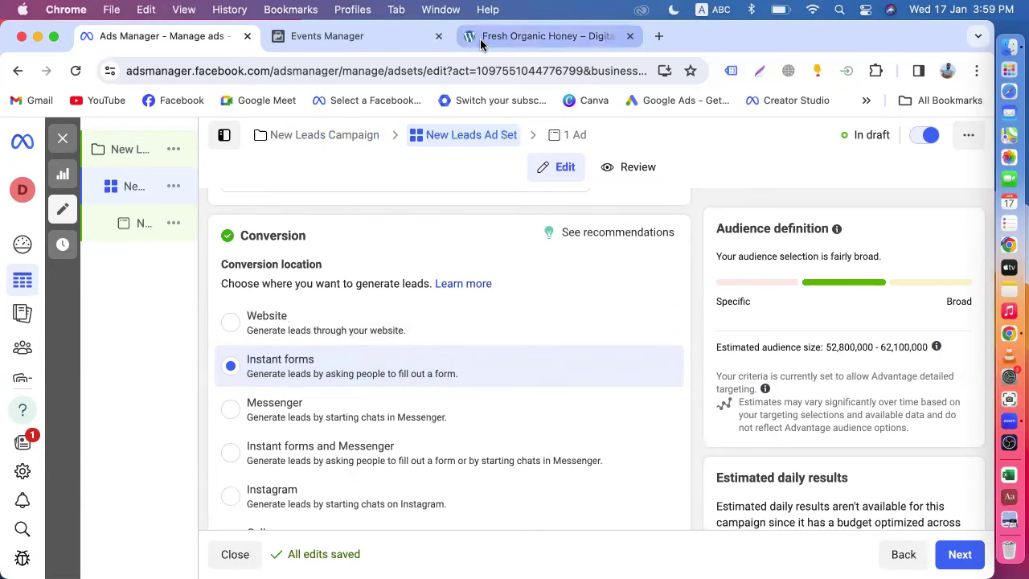
{"action": "left_click", "coordinate": [547, 35]}
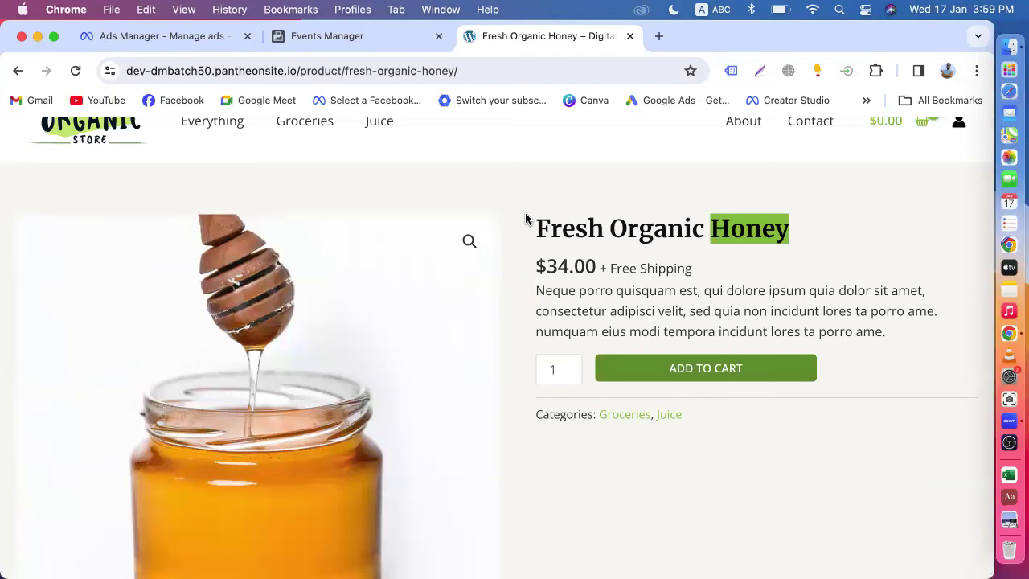
{"action": "left_click", "coordinate": [161, 37]}
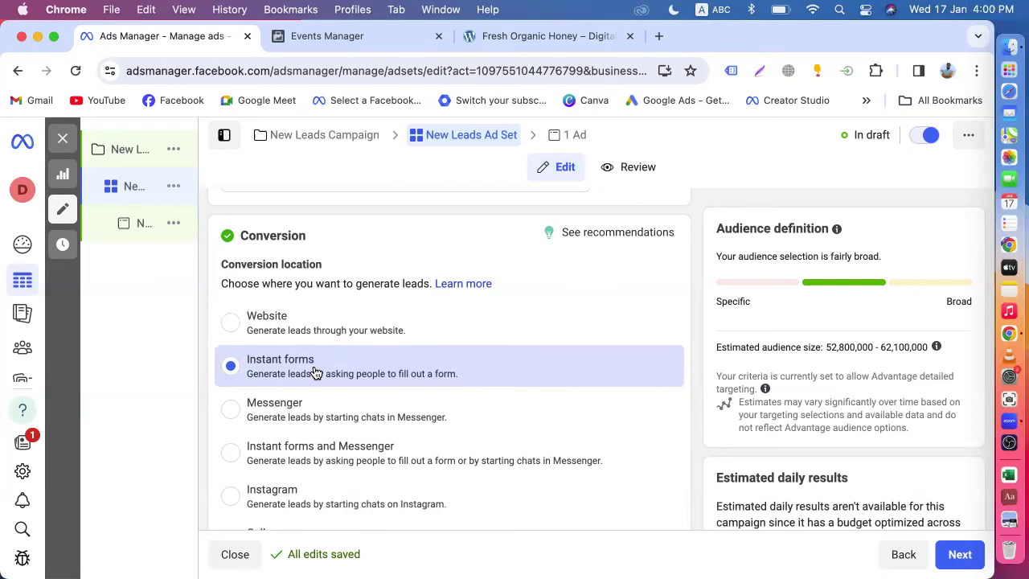
{"action": "left_click", "coordinate": [510, 48]}
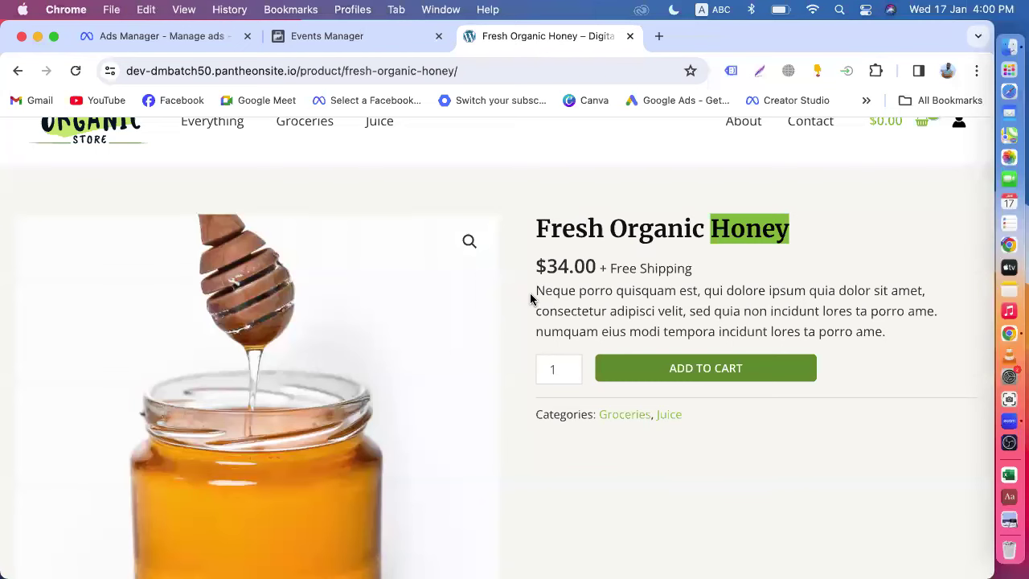
{"action": "left_click", "coordinate": [128, 40]}
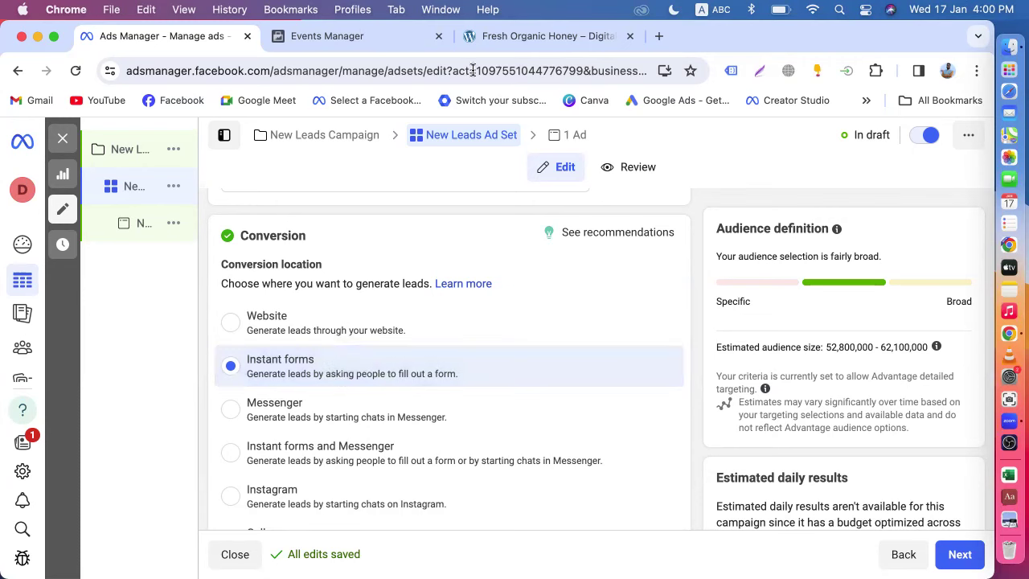
{"action": "left_click", "coordinate": [499, 42]}
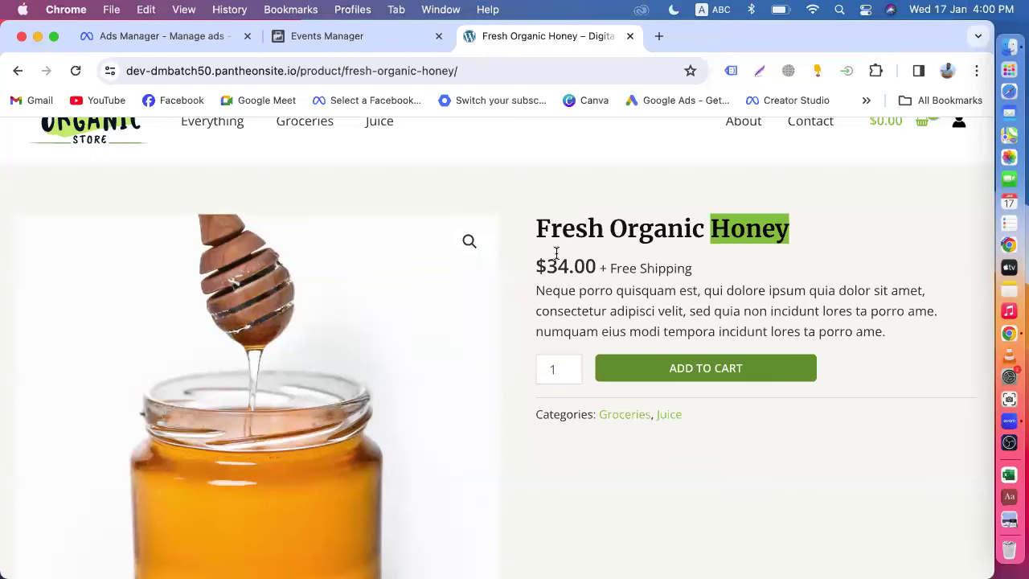
{"action": "left_click", "coordinate": [514, 183]}
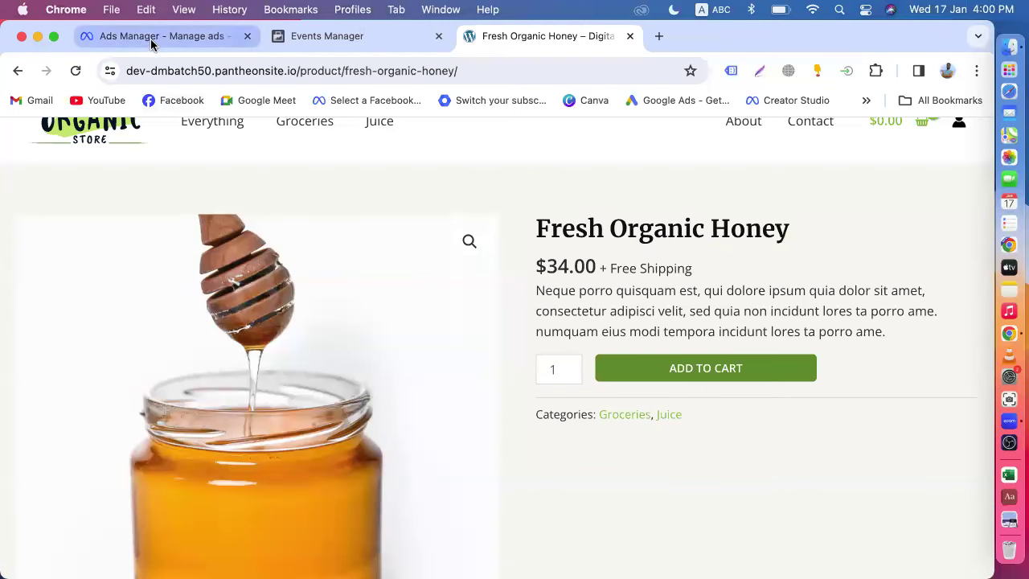
{"action": "left_click", "coordinate": [151, 38]}
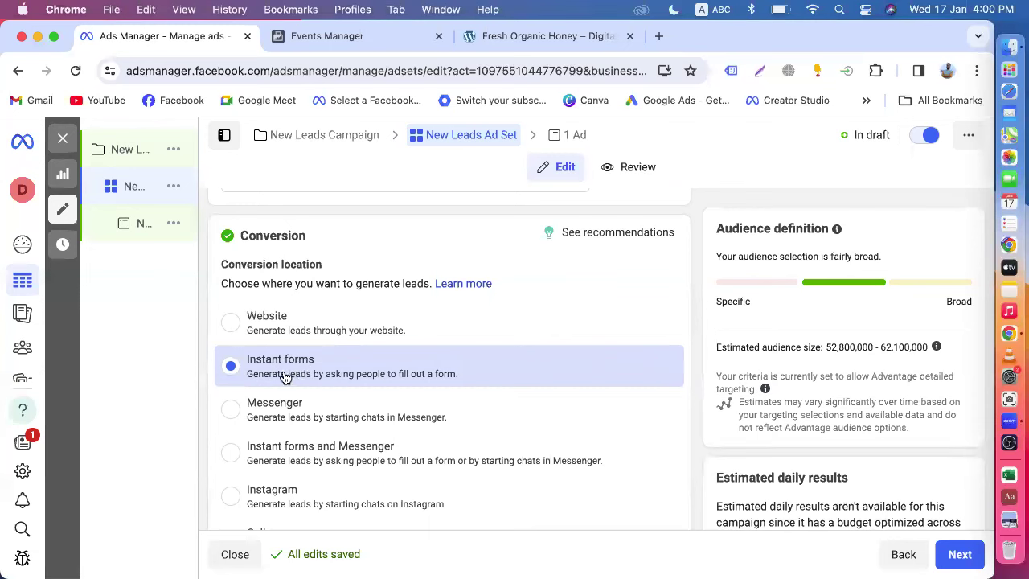
{"action": "scroll", "coordinate": [315, 375], "scroll_direction": "down", "scroll_amount": 1}
{"action": "scroll", "coordinate": [315, 374], "scroll_direction": "down", "scroll_amount": 1}
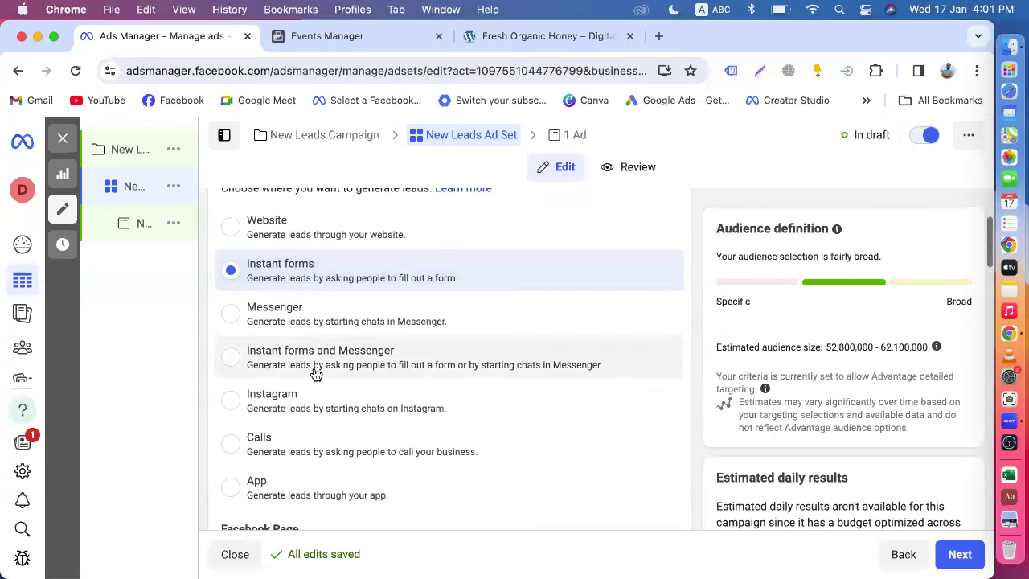
{"action": "scroll", "coordinate": [299, 394], "scroll_direction": "up", "scroll_amount": 1}
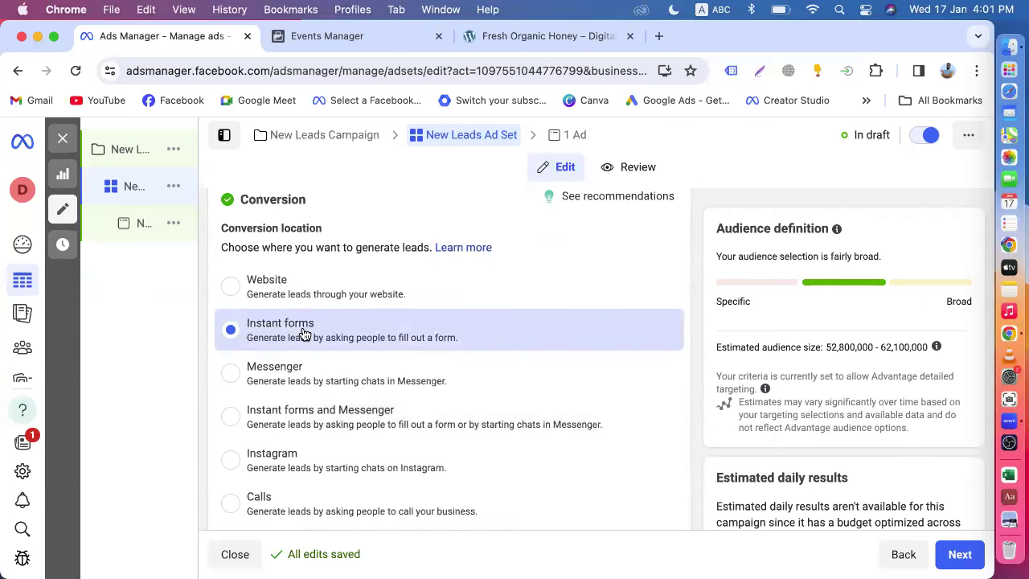
{"action": "scroll", "coordinate": [304, 334], "scroll_direction": "down", "scroll_amount": 3}
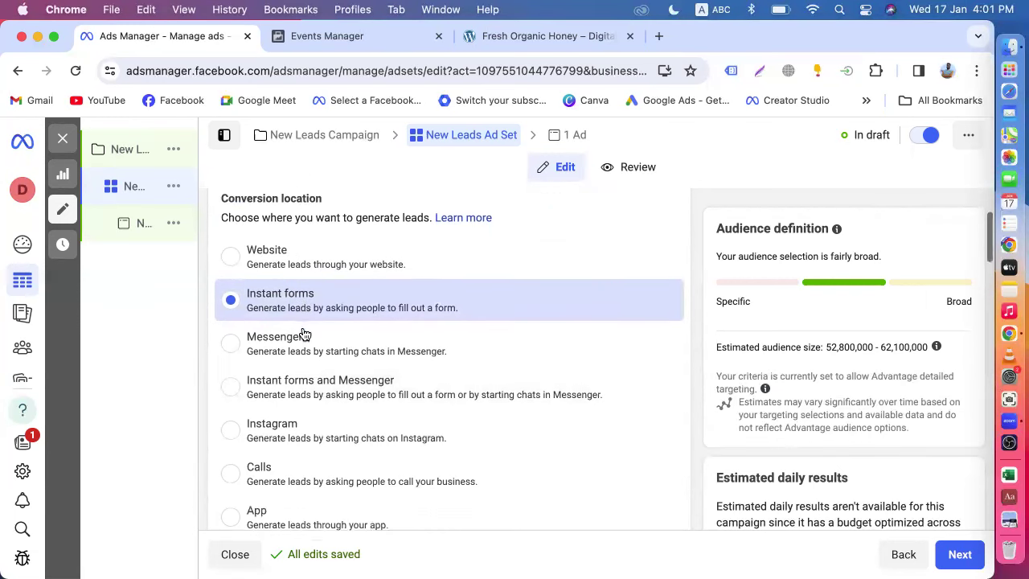
{"action": "scroll", "coordinate": [301, 334], "scroll_direction": "down", "scroll_amount": 2}
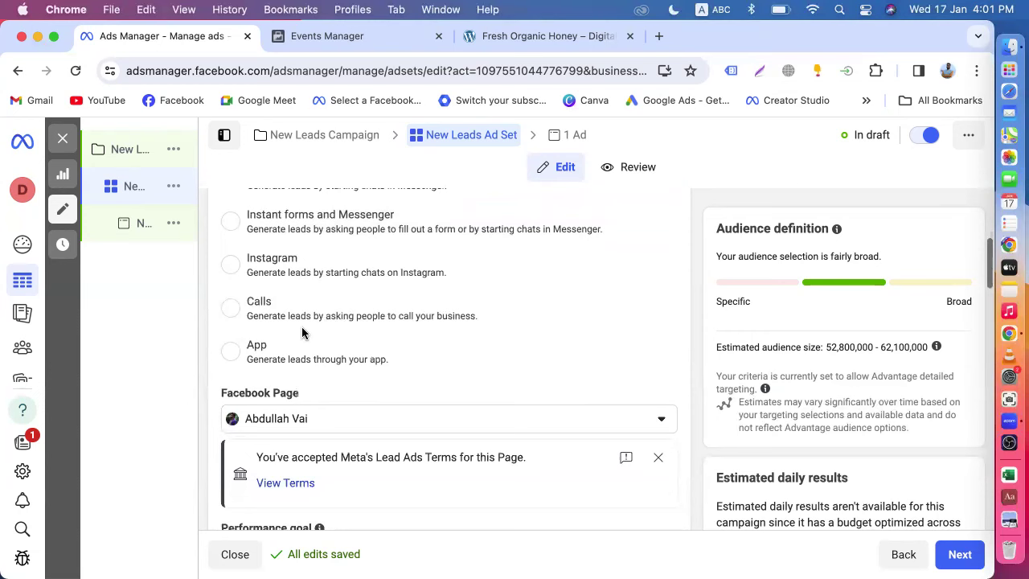
{"action": "scroll", "coordinate": [302, 333], "scroll_direction": "up", "scroll_amount": 2}
{"action": "scroll", "coordinate": [302, 333], "scroll_direction": "up", "scroll_amount": 5}
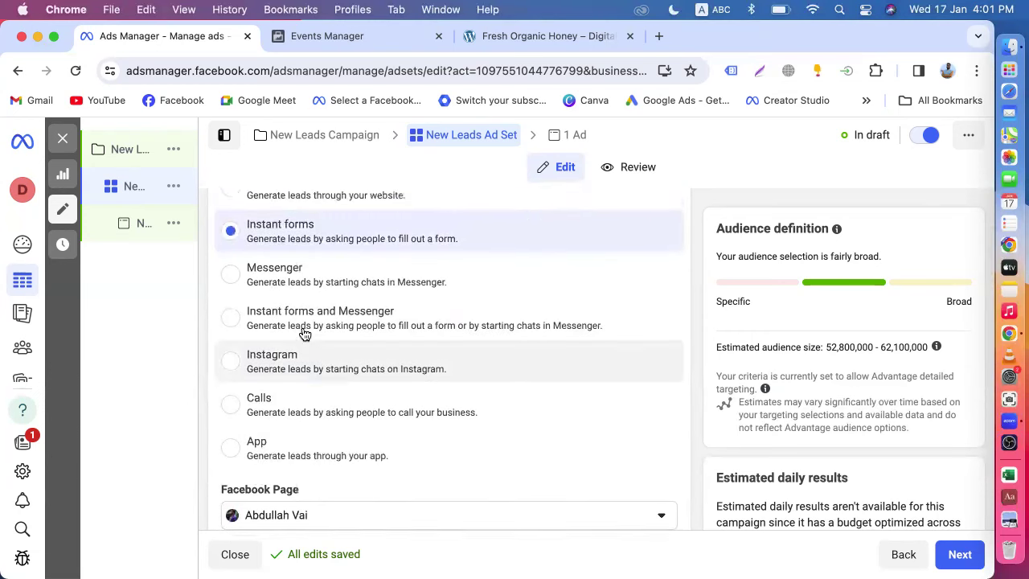
{"action": "scroll", "coordinate": [294, 354], "scroll_direction": "down", "scroll_amount": 4}
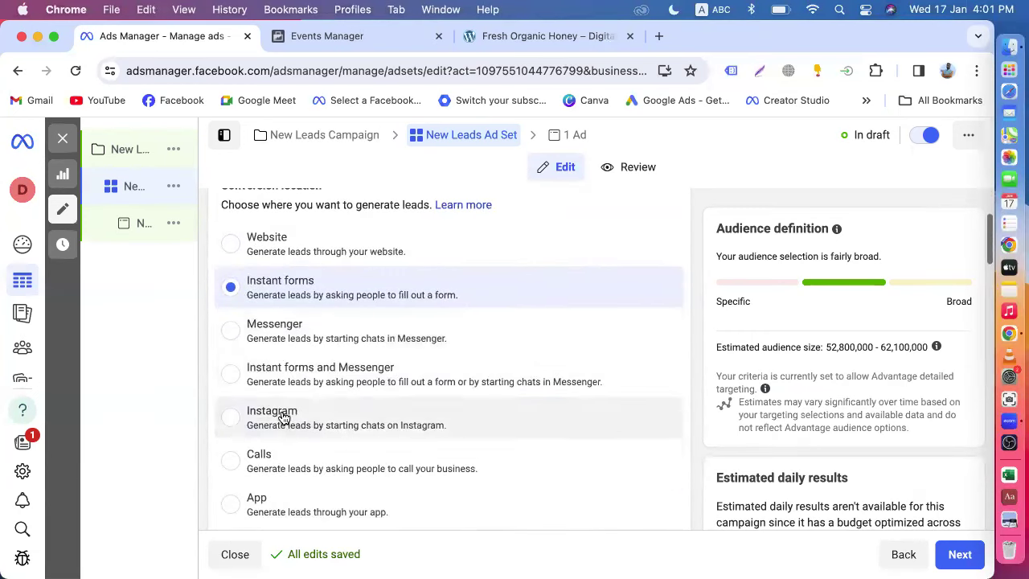
{"action": "scroll", "coordinate": [313, 428], "scroll_direction": "down", "scroll_amount": 2}
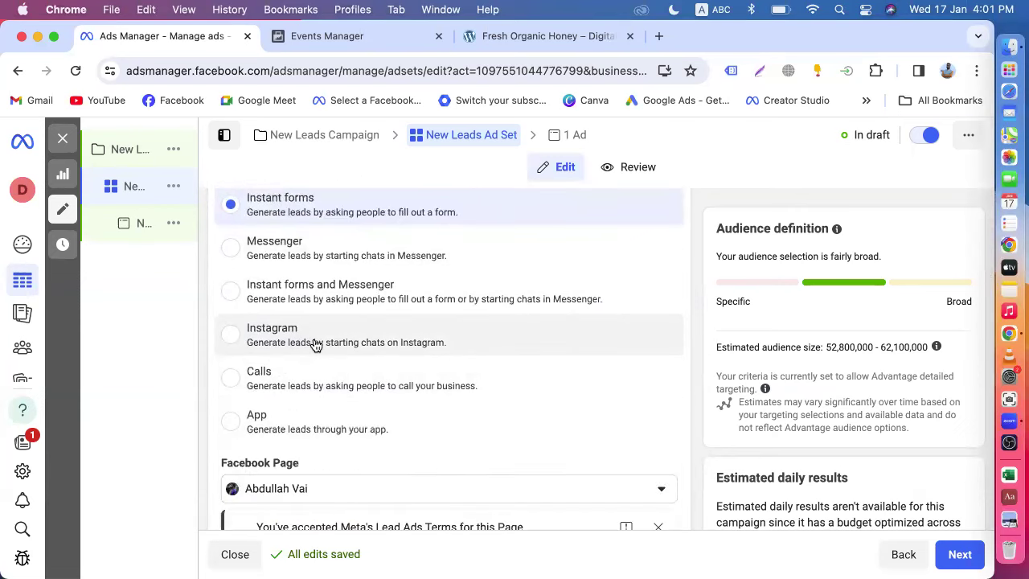
{"action": "scroll", "coordinate": [316, 344], "scroll_direction": "up", "scroll_amount": 3}
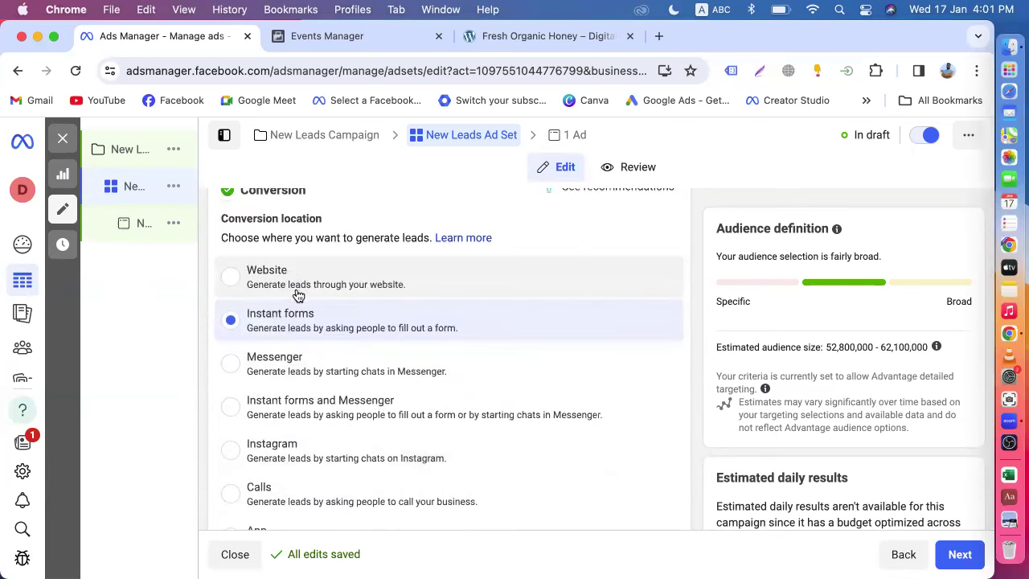
{"action": "scroll", "coordinate": [314, 408], "scroll_direction": "down", "scroll_amount": 2}
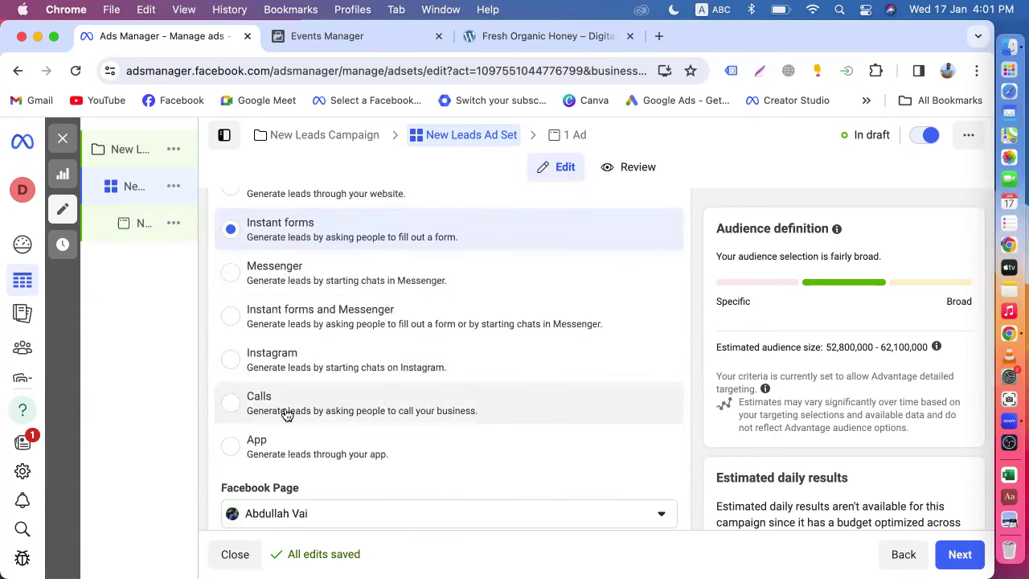
{"action": "scroll", "coordinate": [288, 414], "scroll_direction": "up", "scroll_amount": 2}
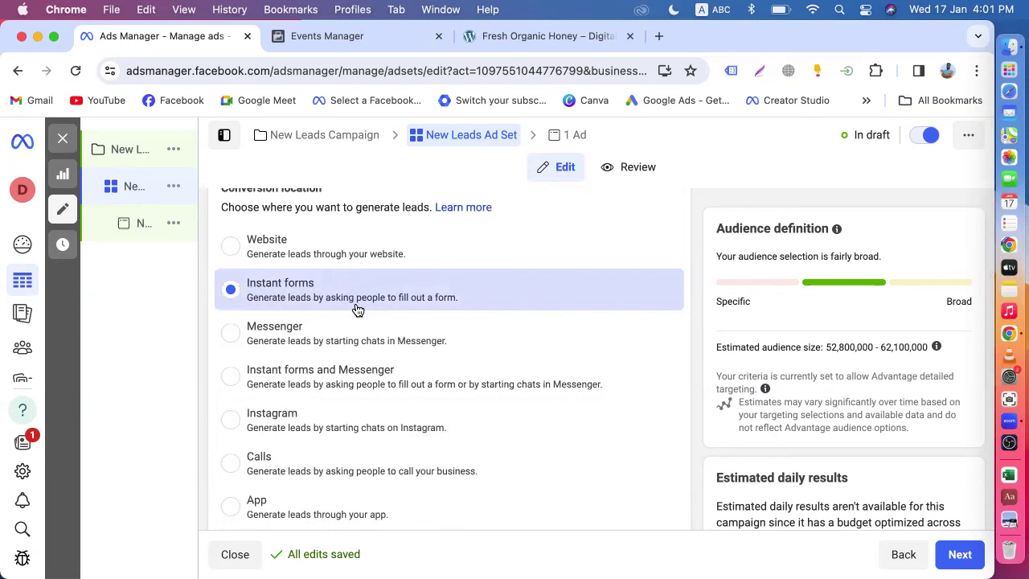
{"action": "scroll", "coordinate": [358, 309], "scroll_direction": "up", "scroll_amount": 3}
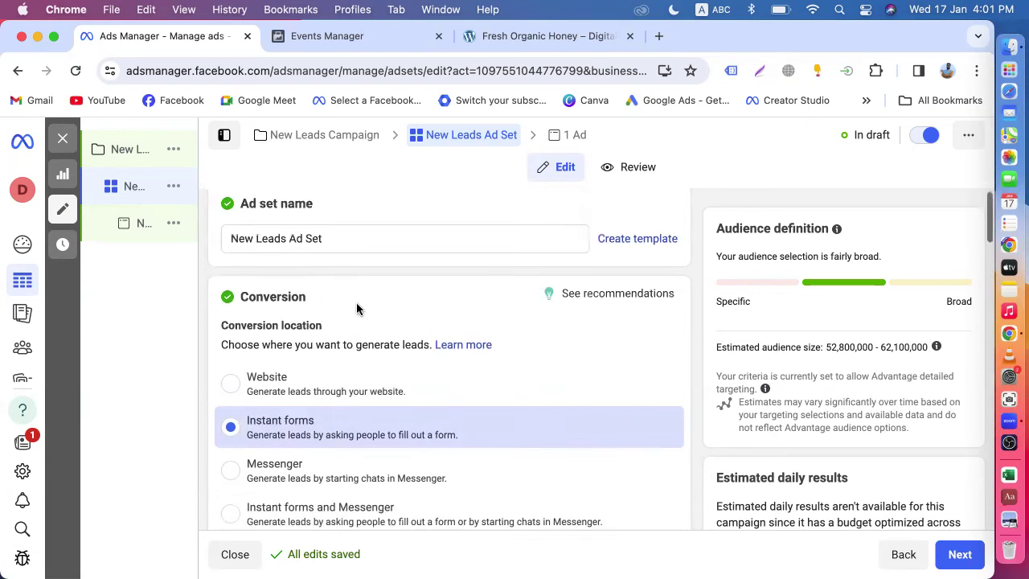
{"action": "scroll", "coordinate": [332, 343], "scroll_direction": "down", "scroll_amount": 4}
{"action": "scroll", "coordinate": [331, 344], "scroll_direction": "down", "scroll_amount": 3}
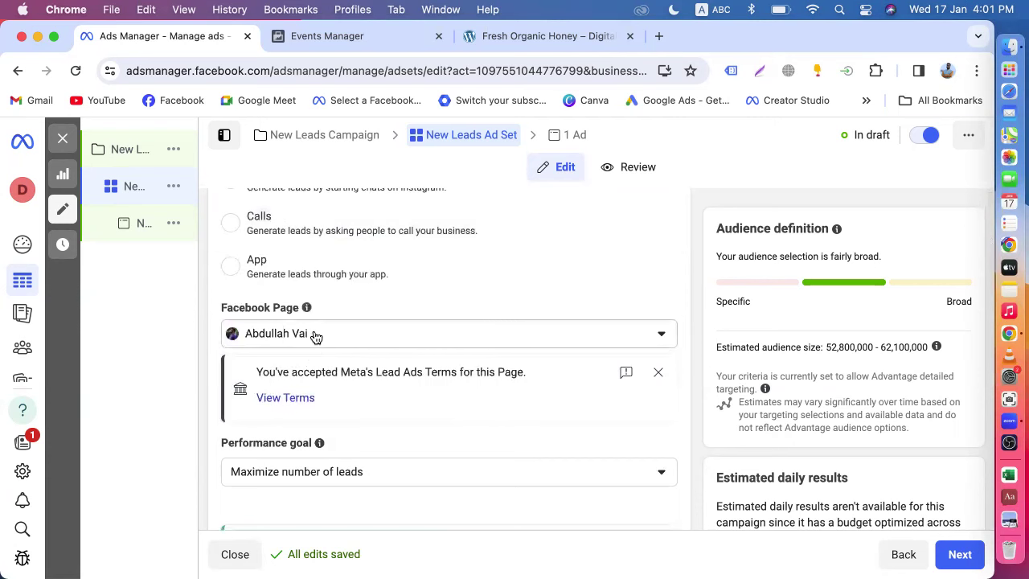
- Search 'dm' and set the DM page as the ad set's Facebook Page
{"action": "left_click", "coordinate": [316, 338]}
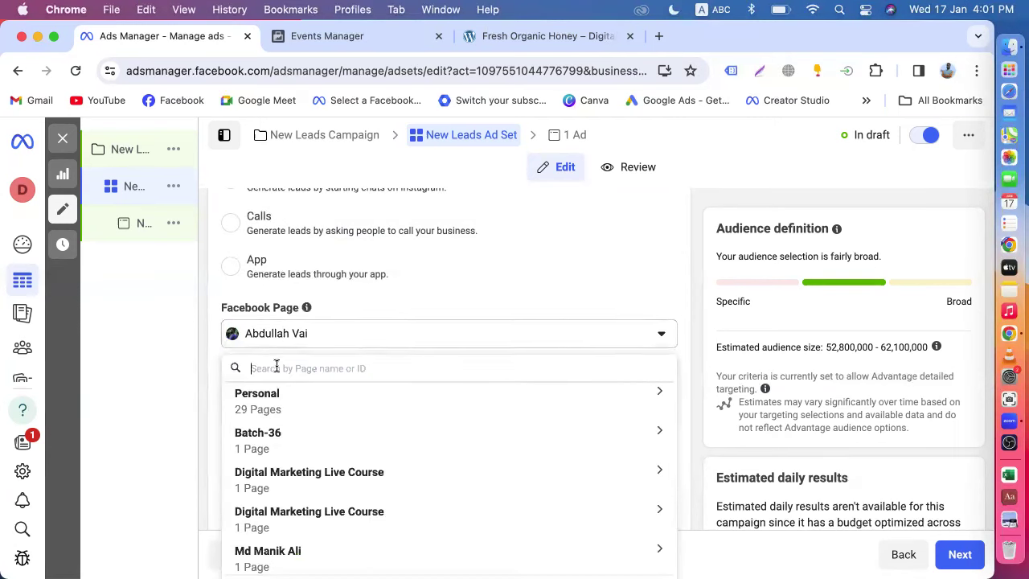
{"action": "type", "text": "dm"}
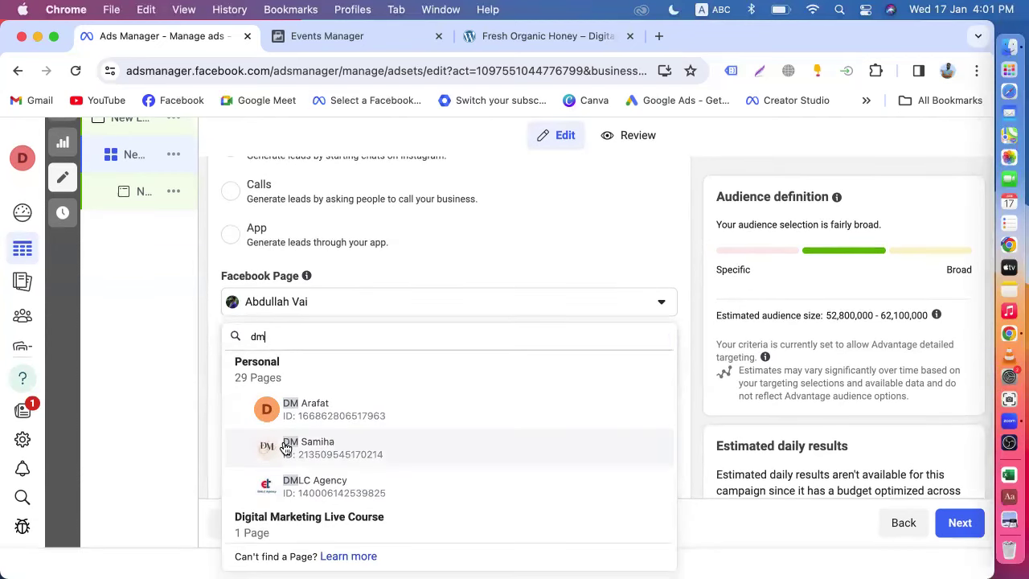
{"action": "left_click", "coordinate": [285, 448]}
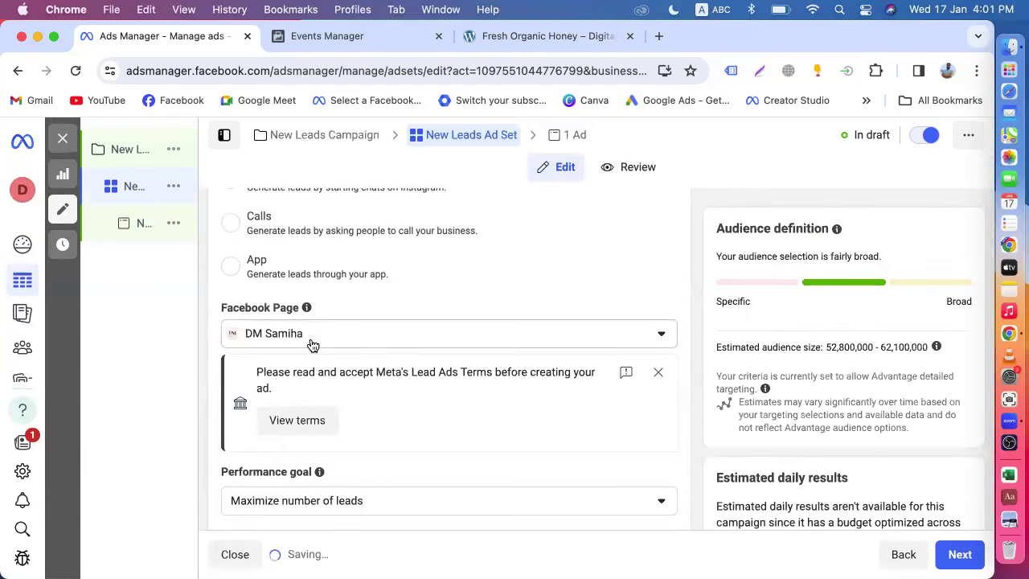
{"action": "scroll", "coordinate": [414, 286], "scroll_direction": "down", "scroll_amount": 3}
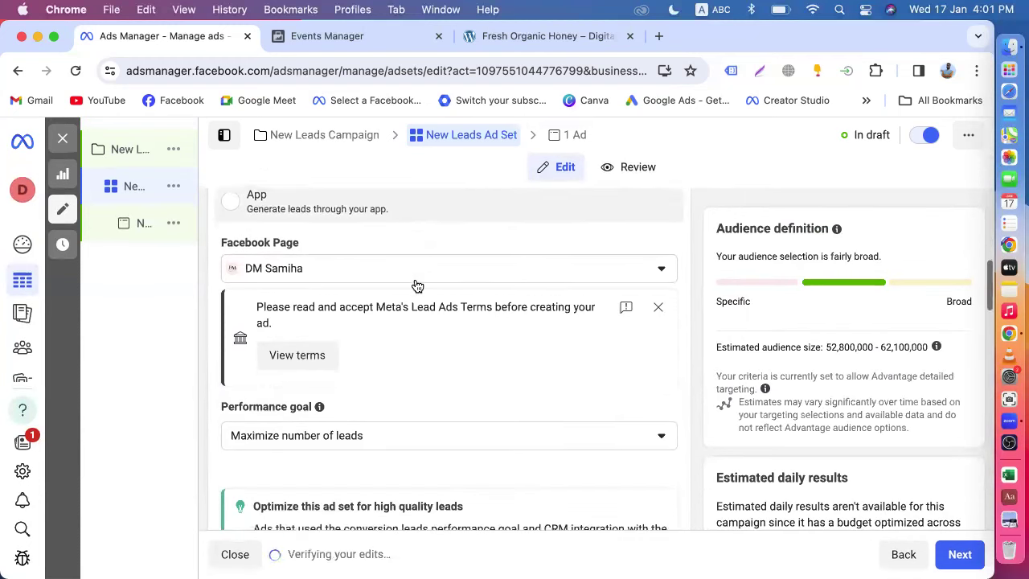
{"action": "scroll", "coordinate": [459, 397], "scroll_direction": "up", "scroll_amount": 3}
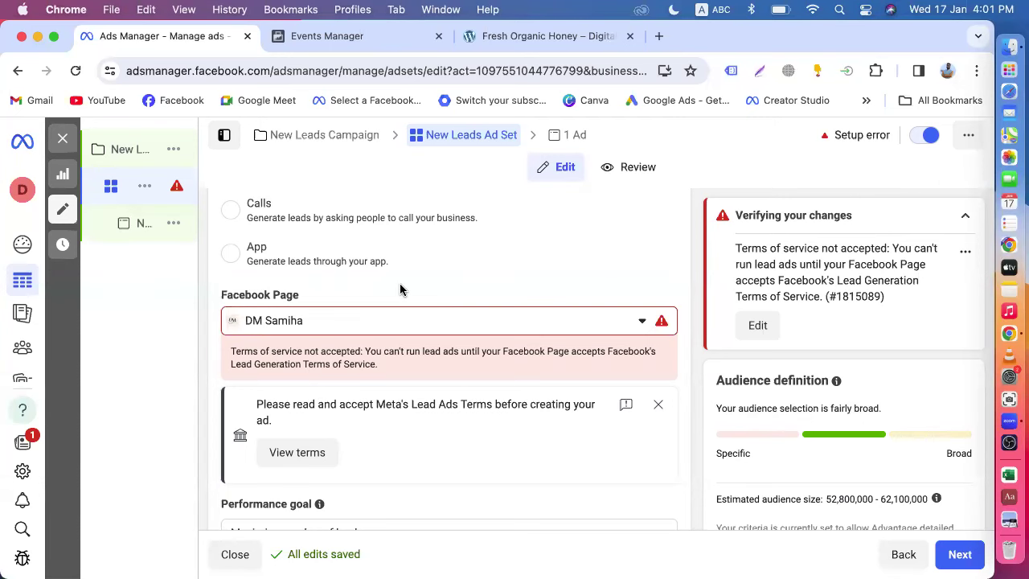
- Review and agree to the Lead Ads Terms and Conditions for the selected page
{"action": "scroll", "coordinate": [400, 289], "scroll_direction": "down", "scroll_amount": 1}
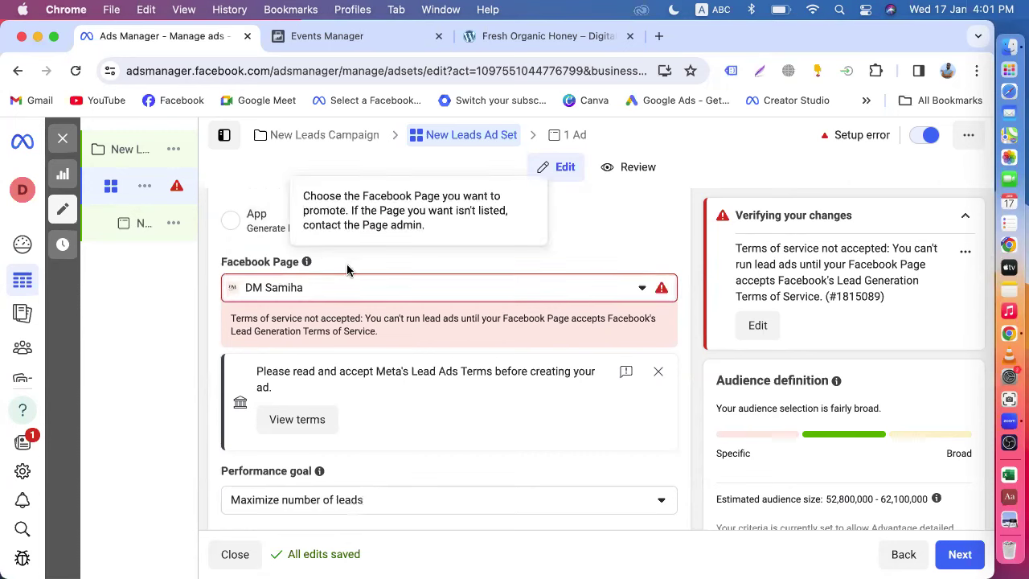
{"action": "left_click", "coordinate": [311, 425]}
{"action": "scroll", "coordinate": [531, 332], "scroll_direction": "down", "scroll_amount": 5}
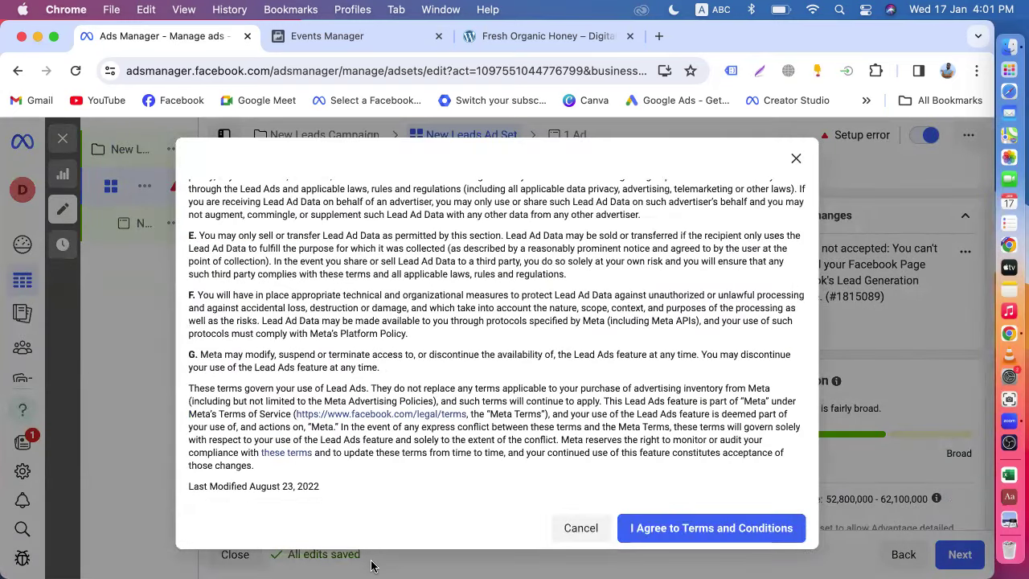
{"action": "left_click", "coordinate": [675, 528]}
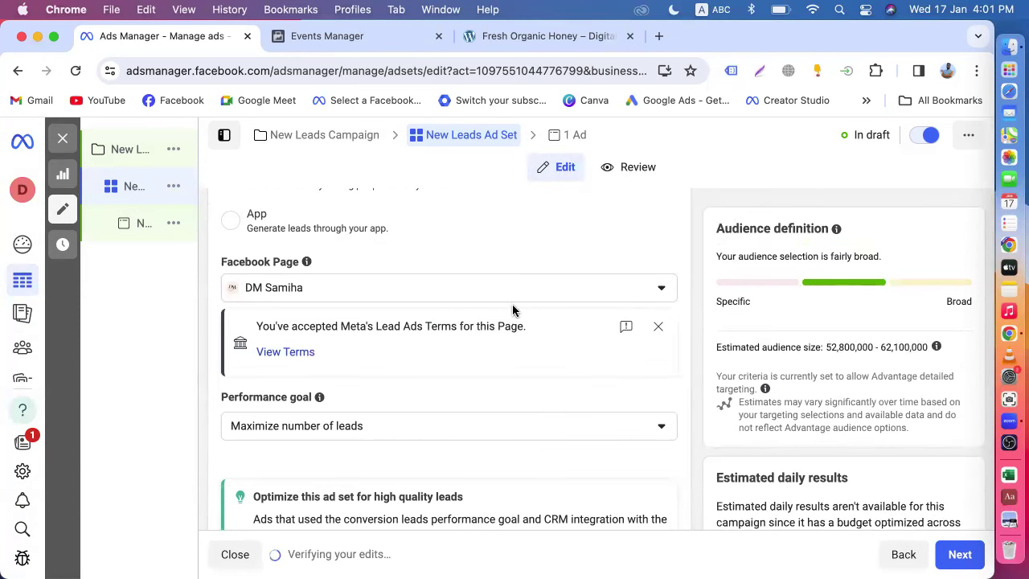
{"action": "left_click", "coordinate": [528, 289]}
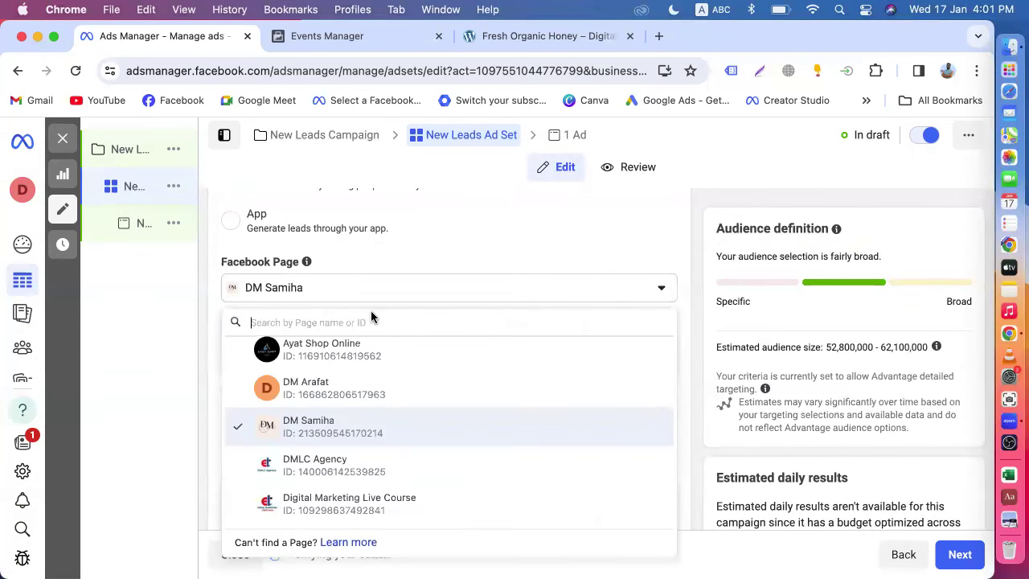
- Search 'di' and set Digital Marketing Live Course as the Facebook Page
{"action": "type", "text": "di"}
{"action": "left_click", "coordinate": [299, 397]}
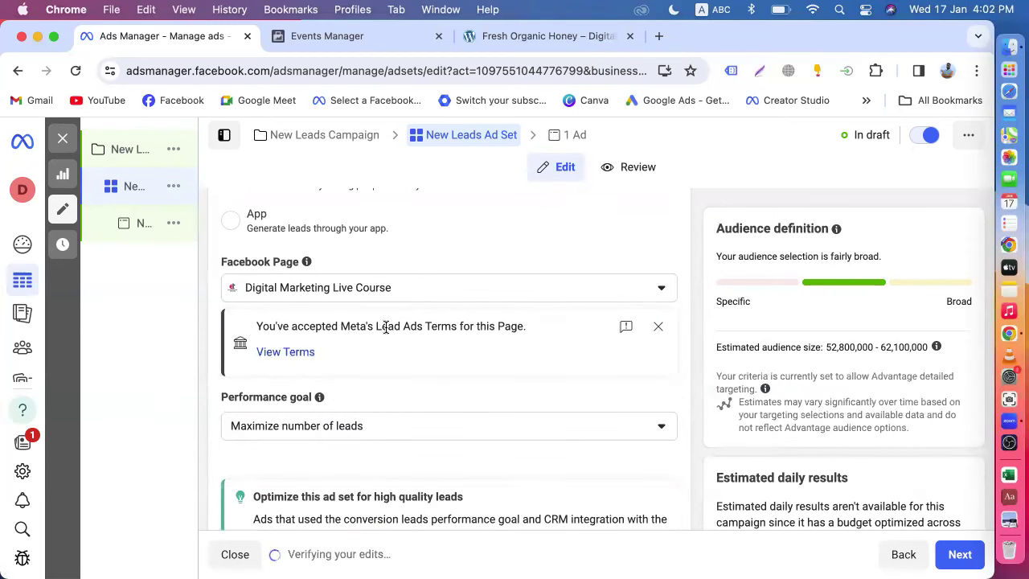
{"action": "scroll", "coordinate": [384, 327], "scroll_direction": "down", "scroll_amount": 3}
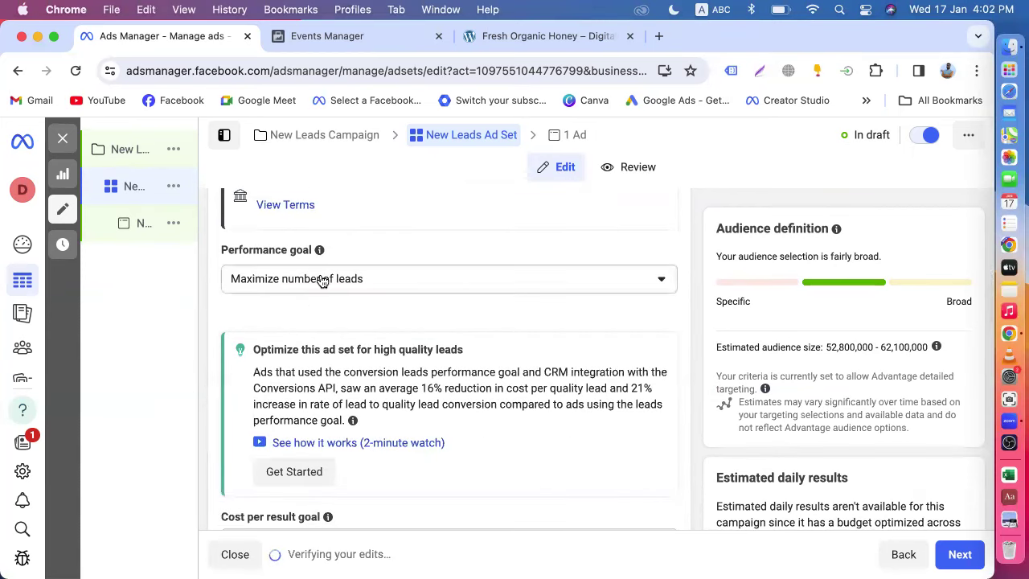
- Keep the performance goal at Maximize number of leads
{"action": "left_click", "coordinate": [322, 279]}
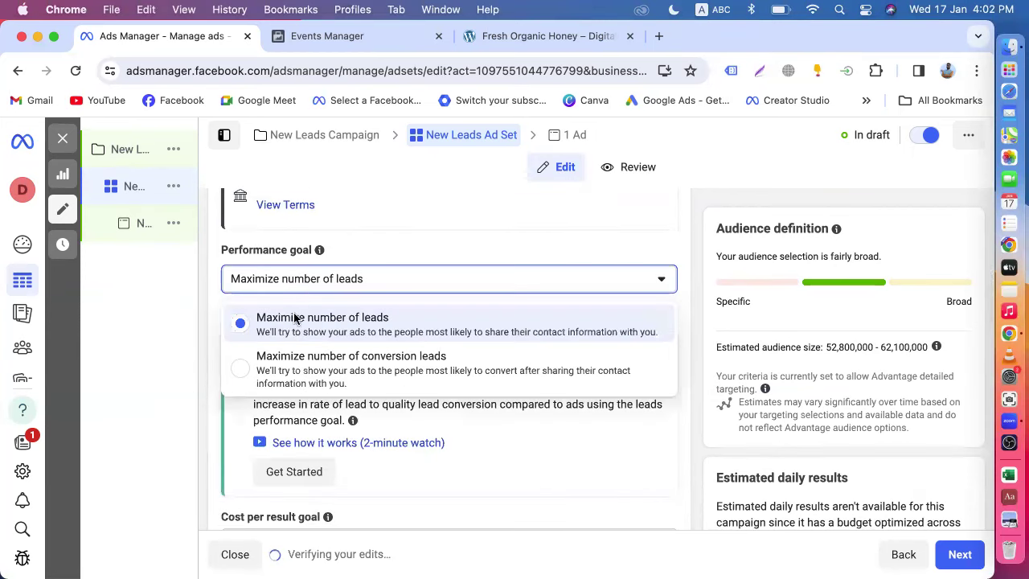
{"action": "left_click", "coordinate": [361, 331]}
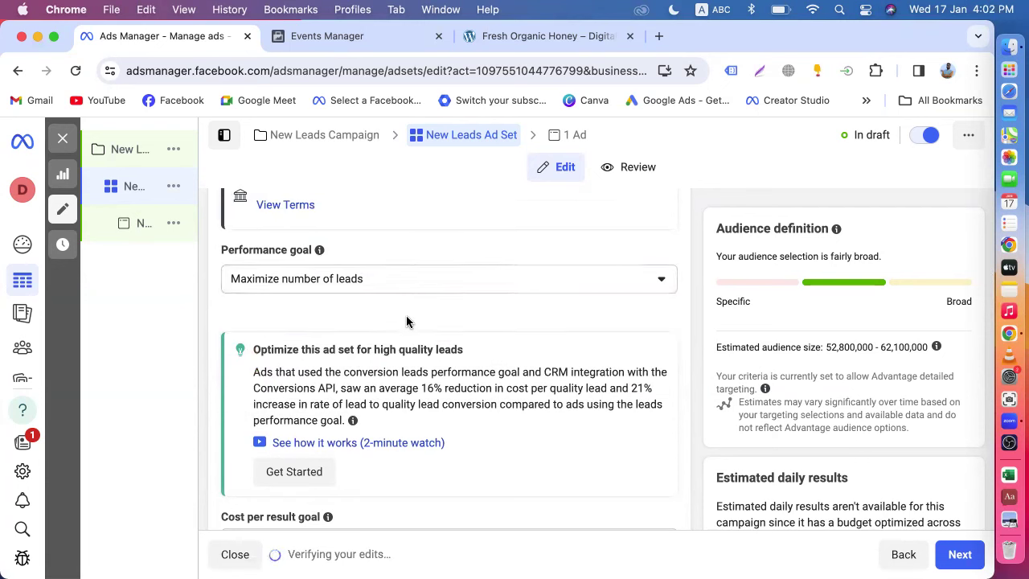
{"action": "scroll", "coordinate": [406, 318], "scroll_direction": "down", "scroll_amount": 5}
{"action": "scroll", "coordinate": [361, 368], "scroll_direction": "down", "scroll_amount": 6}
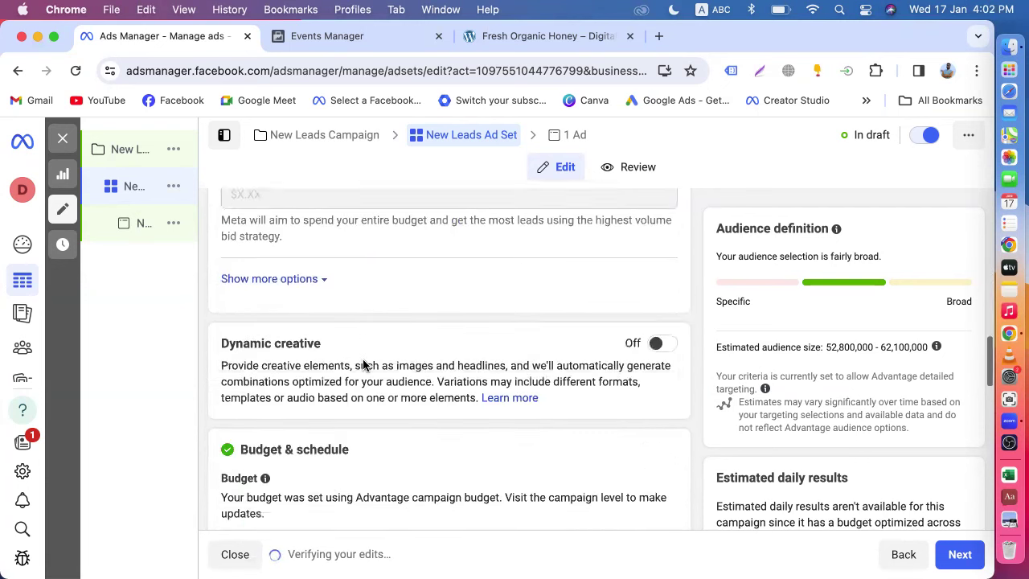
{"action": "scroll", "coordinate": [292, 412], "scroll_direction": "down", "scroll_amount": 5}
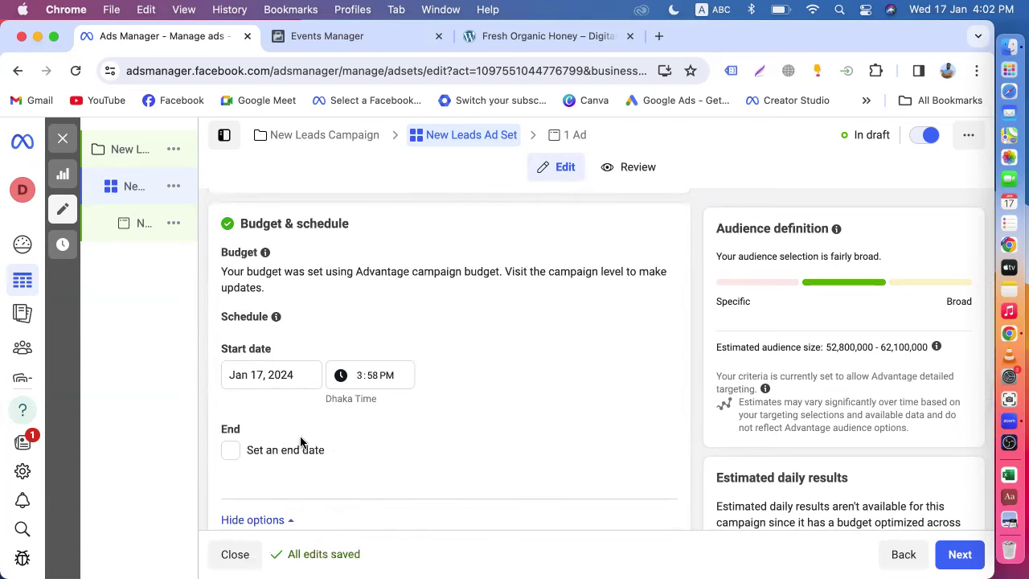
{"action": "scroll", "coordinate": [281, 402], "scroll_direction": "down", "scroll_amount": 5}
{"action": "scroll", "coordinate": [301, 442], "scroll_direction": "down", "scroll_amount": 3}
{"action": "mouse_move", "coordinate": [314, 440]}
{"action": "scroll", "coordinate": [289, 500], "scroll_direction": "down", "scroll_amount": 5}
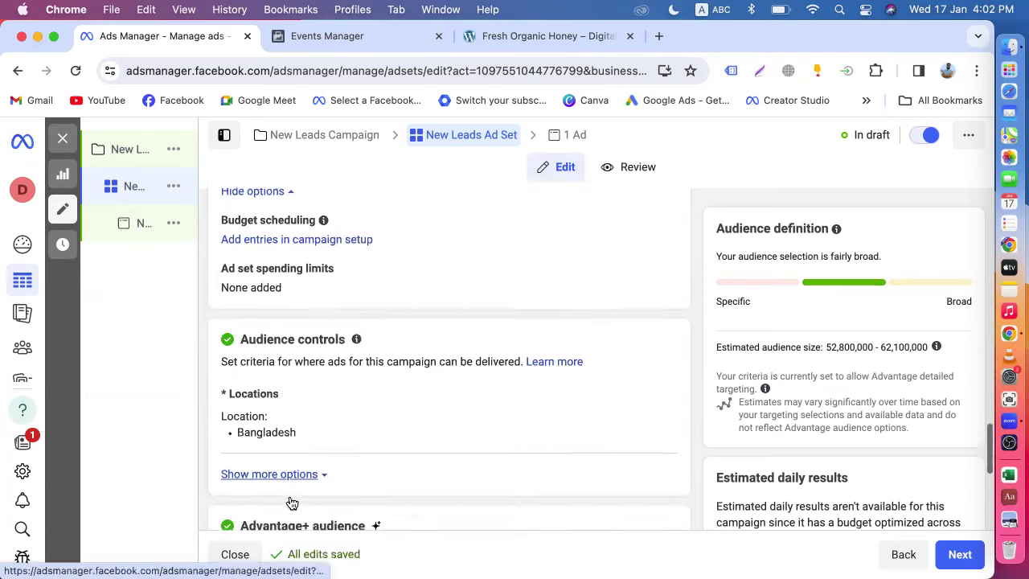
{"action": "scroll", "coordinate": [290, 501], "scroll_direction": "down", "scroll_amount": 2}
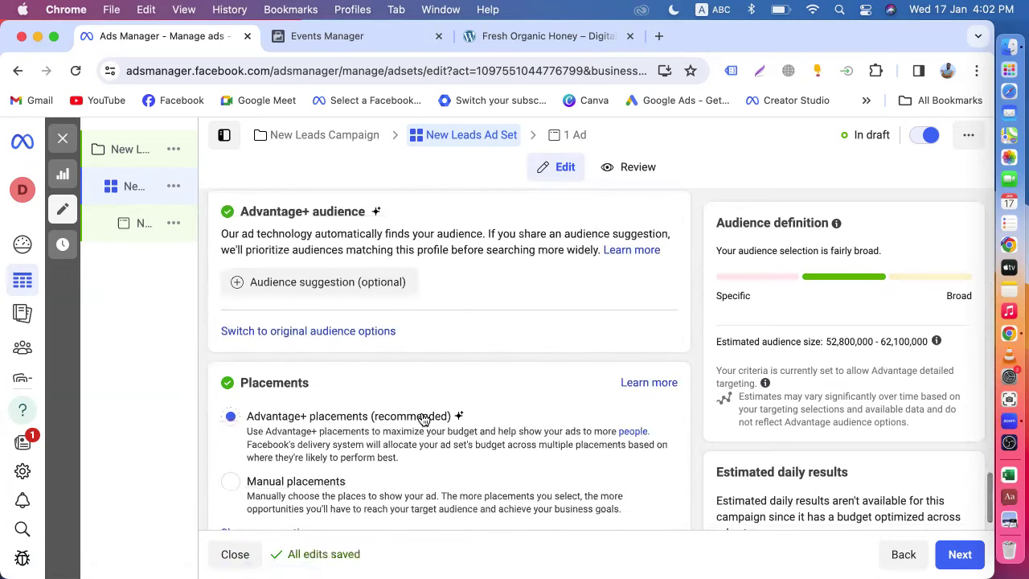
- Switch to the original audience options and set the age range to 18–40
{"action": "left_click", "coordinate": [292, 332]}
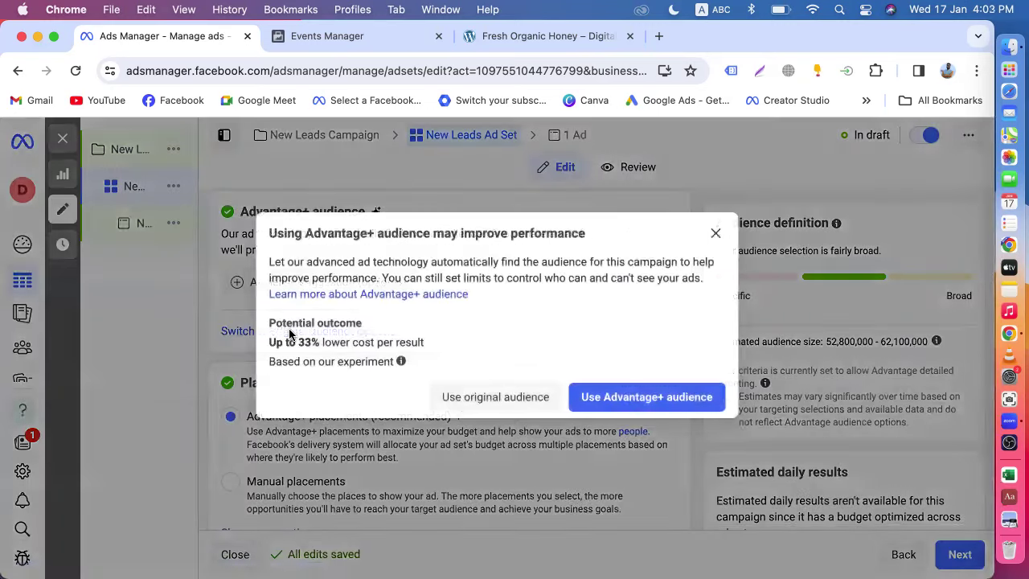
{"action": "left_click", "coordinate": [453, 396]}
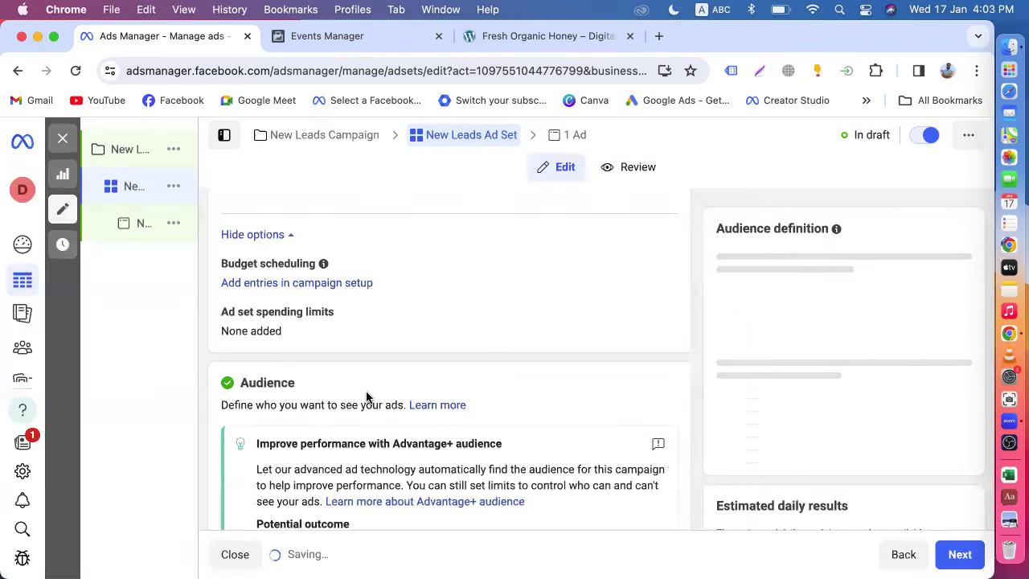
{"action": "scroll", "coordinate": [366, 397], "scroll_direction": "down", "scroll_amount": 3}
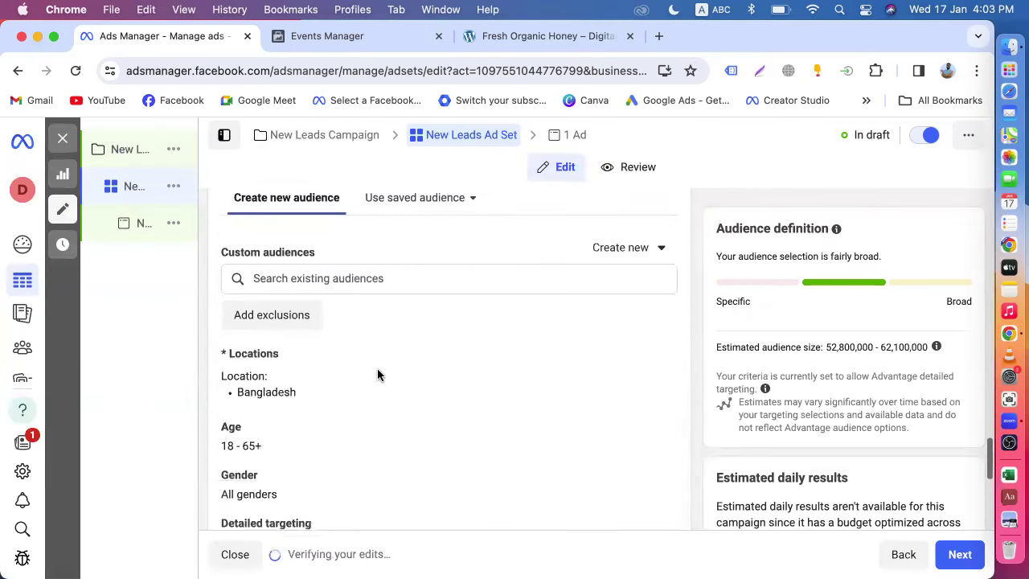
{"action": "left_click", "coordinate": [657, 397]}
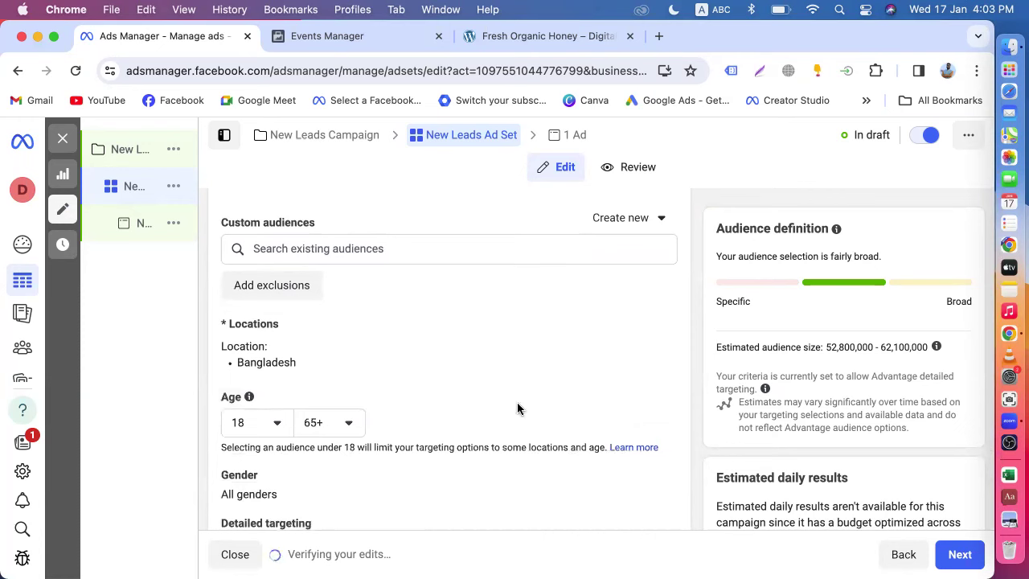
{"action": "left_click", "coordinate": [346, 424]}
{"action": "scroll", "coordinate": [352, 346], "scroll_direction": "up", "scroll_amount": 6}
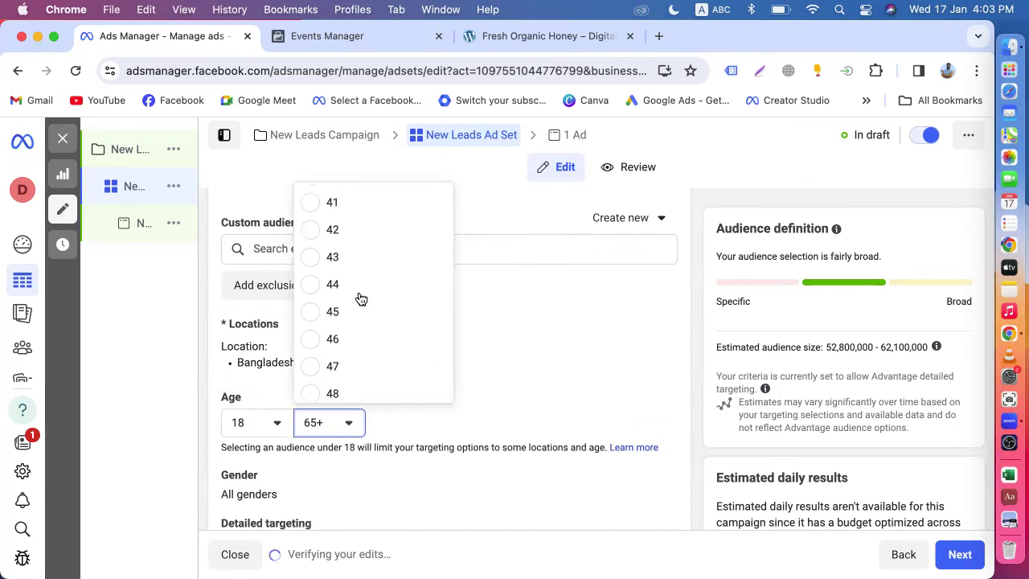
{"action": "scroll", "coordinate": [356, 261], "scroll_direction": "up", "scroll_amount": 1}
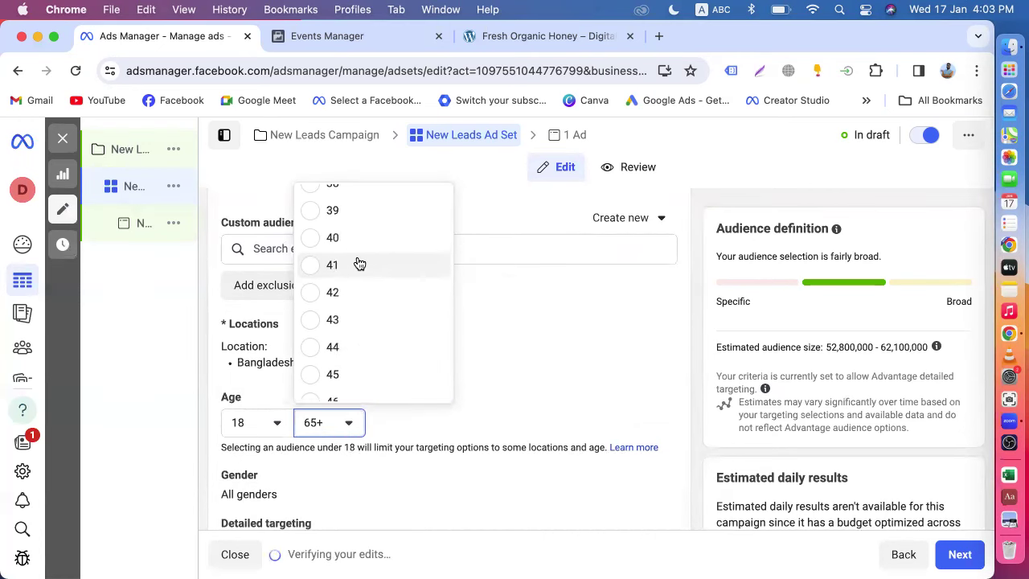
{"action": "left_click", "coordinate": [321, 239]}
{"action": "scroll", "coordinate": [336, 389], "scroll_direction": "down", "scroll_amount": 3}
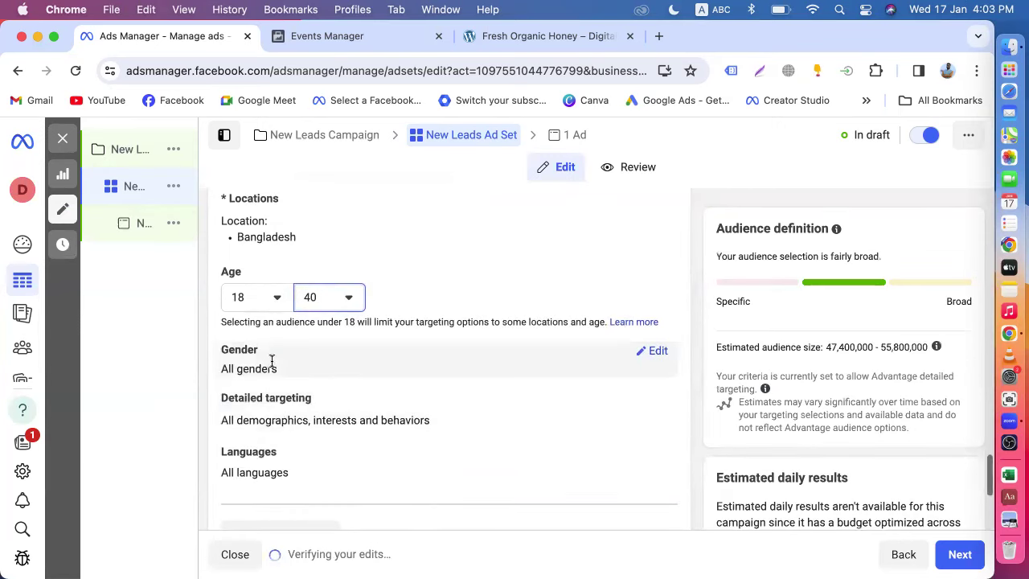
- Add Digital marketing, Online advertising and Social media (online media) as detailed targeting interests
{"action": "left_click", "coordinate": [651, 404]}
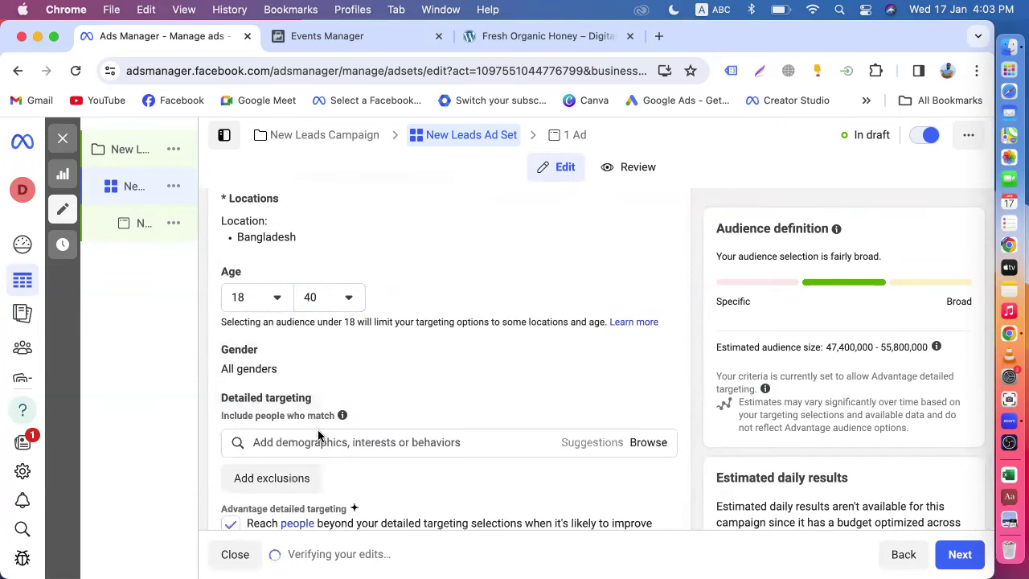
{"action": "left_click", "coordinate": [320, 438]}
{"action": "type", "text": "digital marketing"}
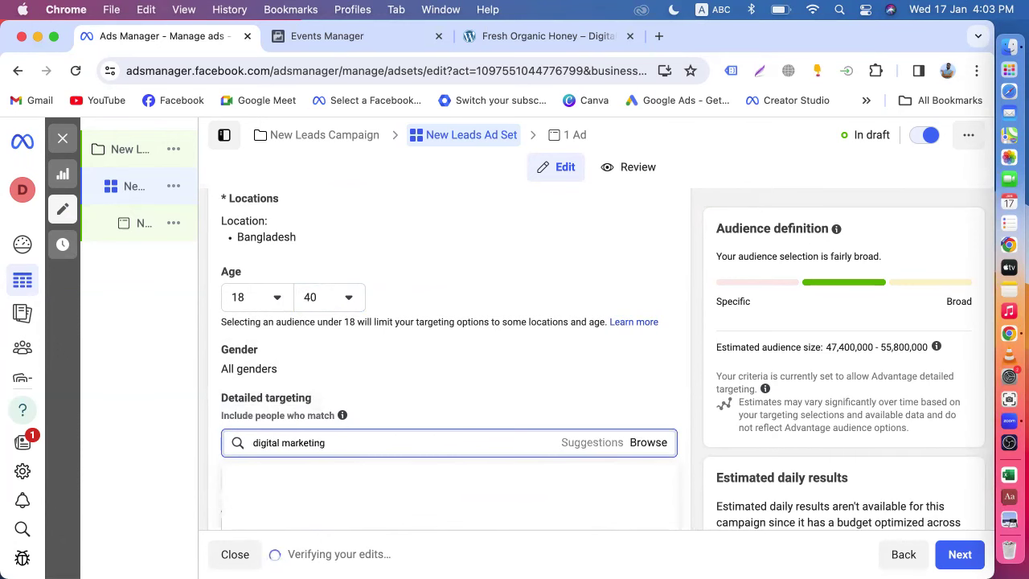
{"action": "left_click", "coordinate": [337, 415]}
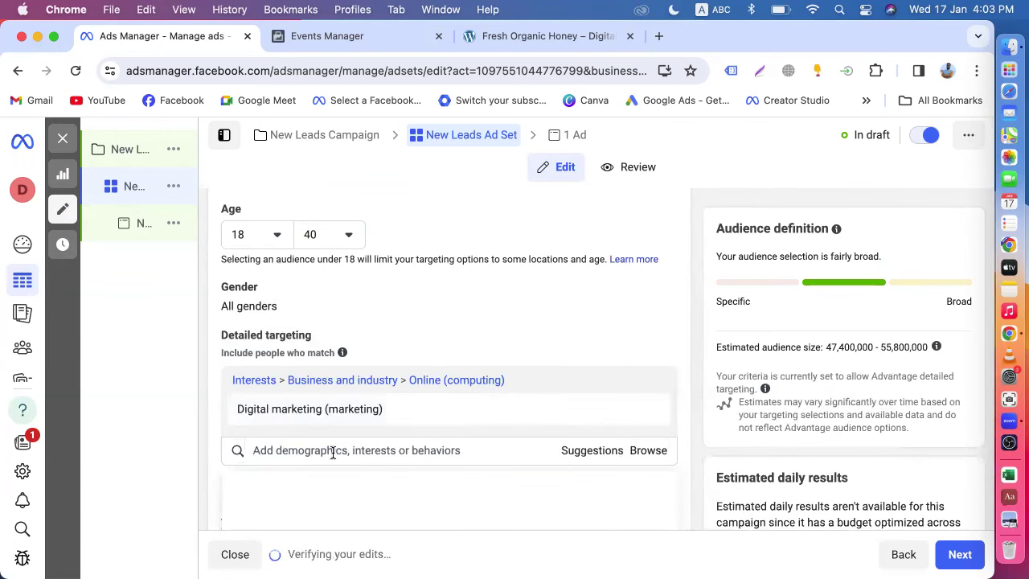
{"action": "type", "text": "online ad"}
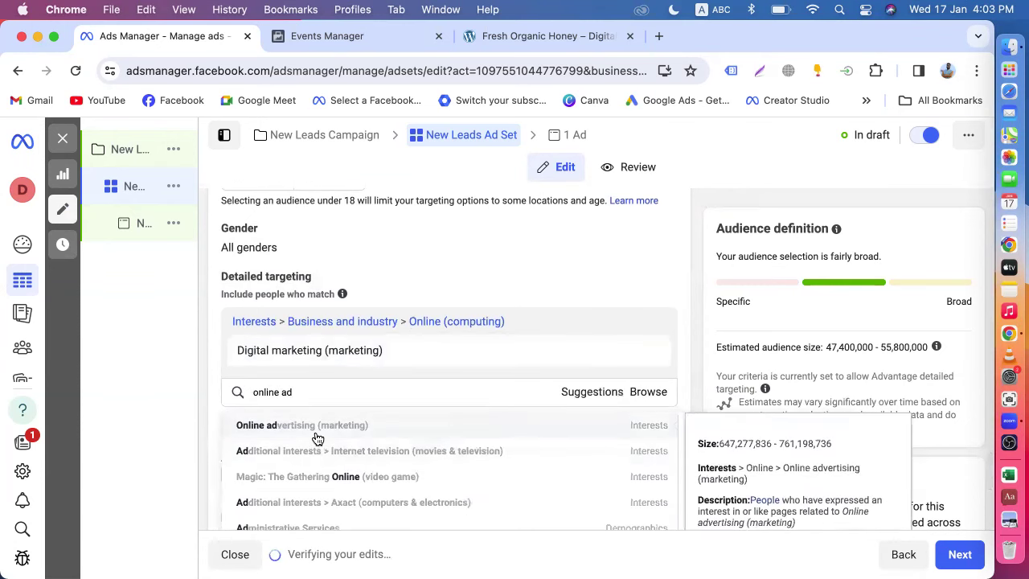
{"action": "left_click", "coordinate": [318, 438]}
{"action": "type", "text": "social med"}
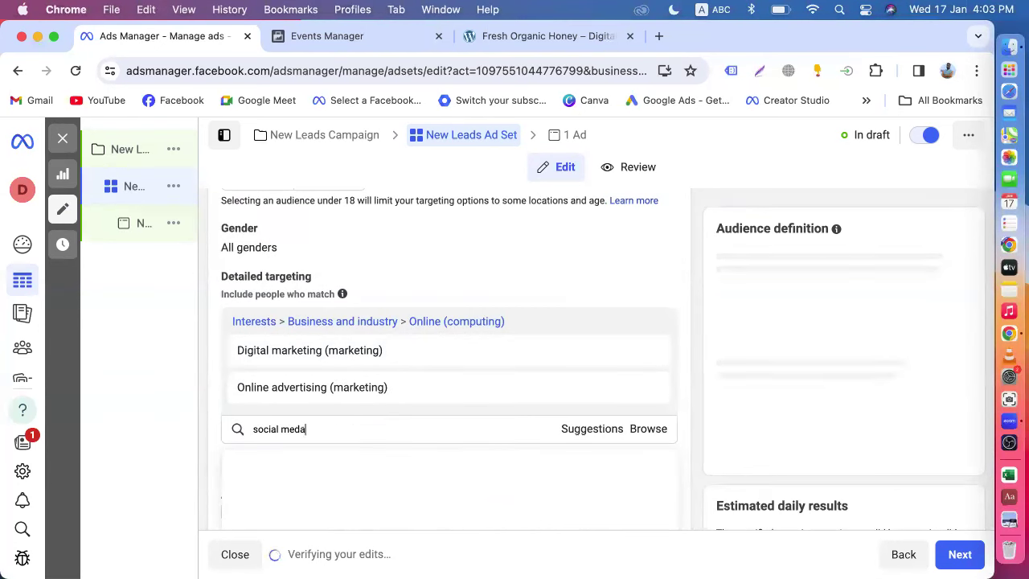
{"action": "type", "text": "a"}
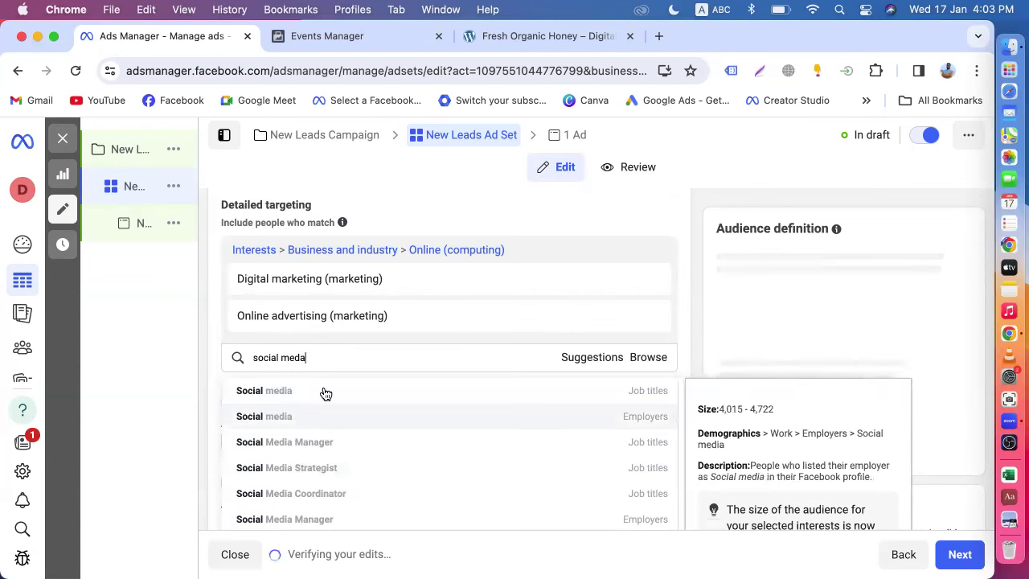
{"action": "key", "text": "BackSpace"}
{"action": "type", "text": "ia"}
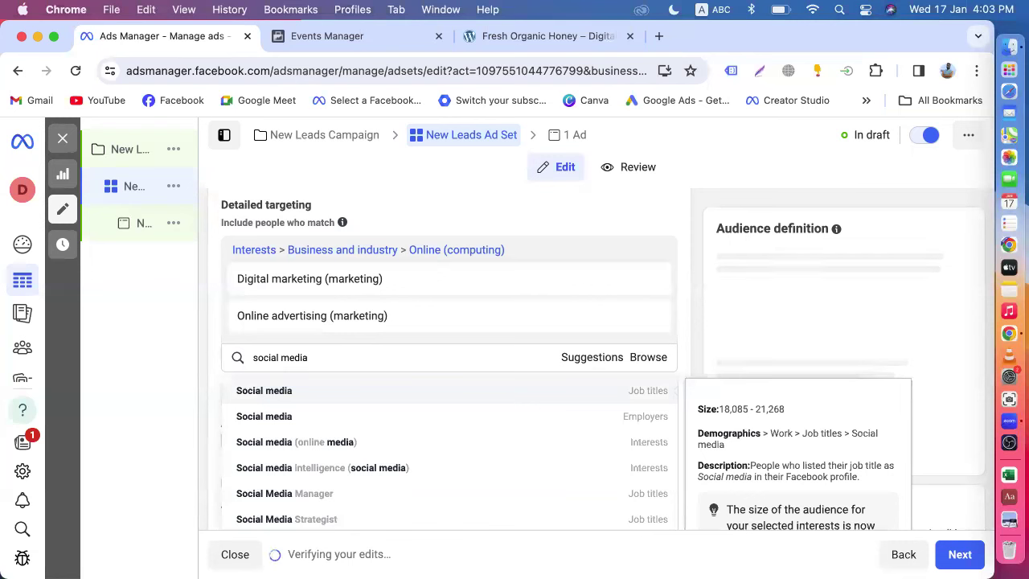
{"action": "left_click", "coordinate": [294, 449]}
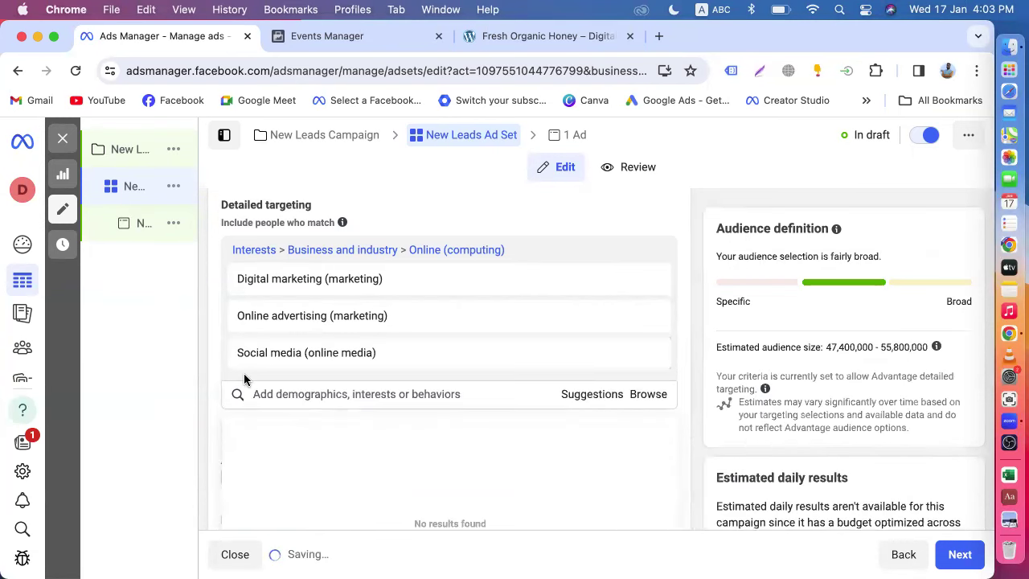
- Add English (UK) as a target language
{"action": "scroll", "coordinate": [216, 379], "scroll_direction": "down", "scroll_amount": 3}
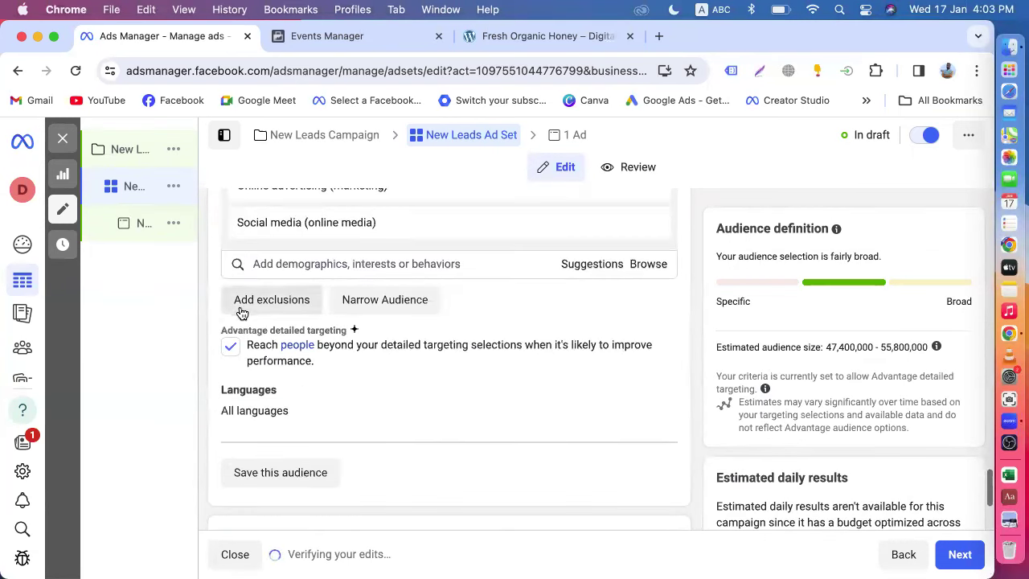
{"action": "scroll", "coordinate": [356, 368], "scroll_direction": "down", "scroll_amount": 2}
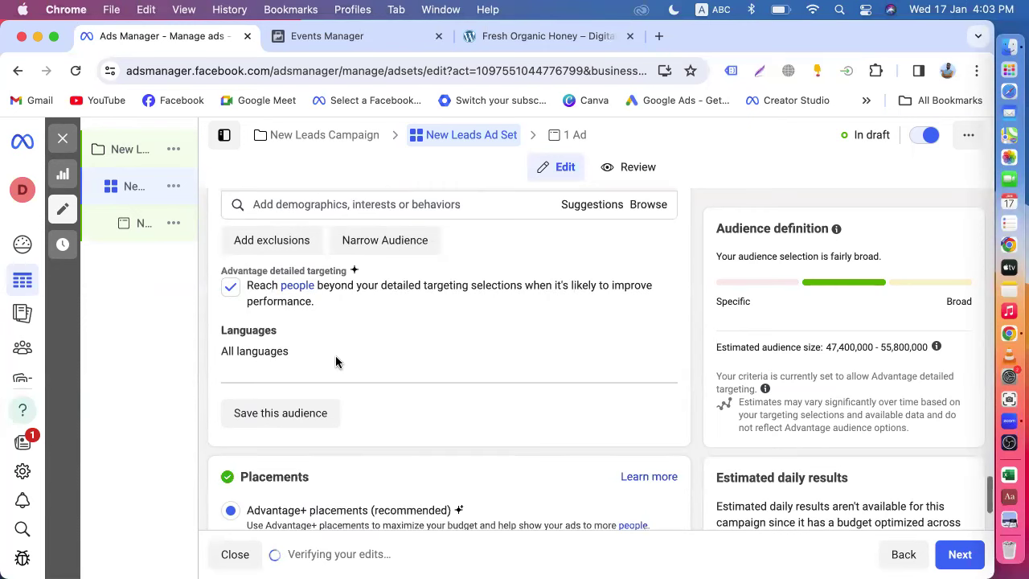
{"action": "left_click", "coordinate": [658, 334]}
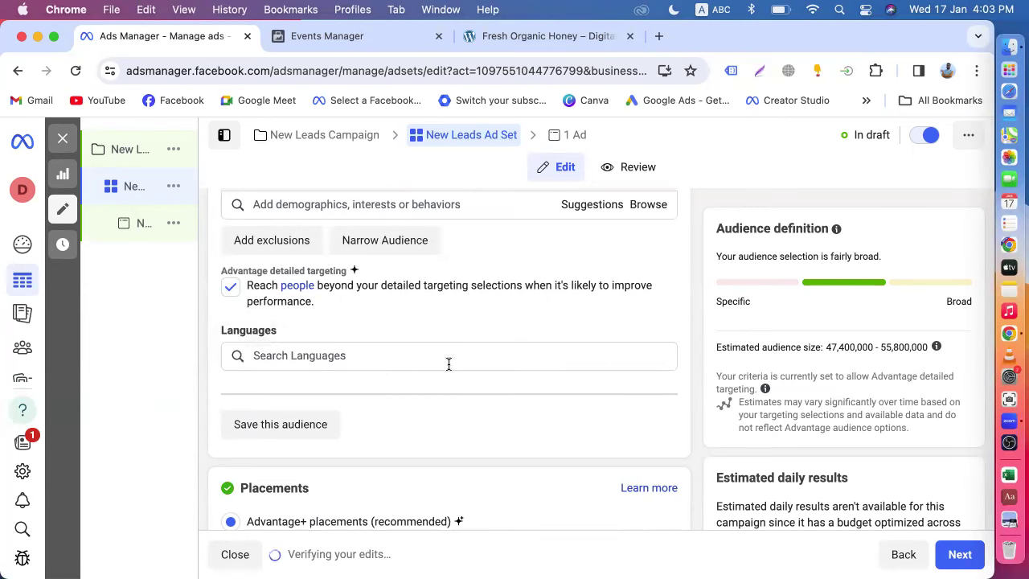
{"action": "left_click", "coordinate": [349, 354]}
{"action": "type", "text": "en"}
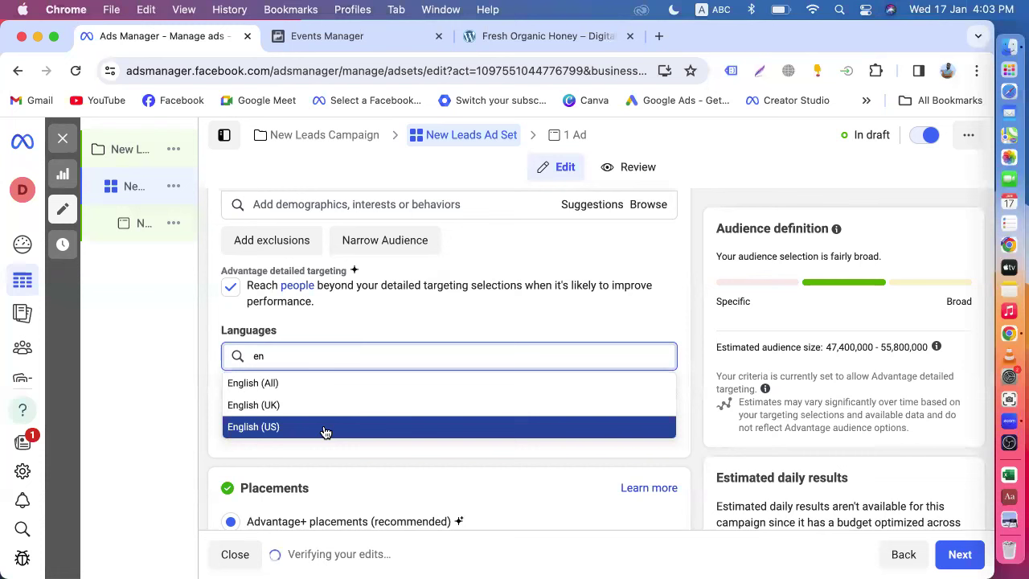
{"action": "left_click", "coordinate": [268, 404]}
- Use Manual placements with Instagram unchecked, leaving Facebook and Audience Network, then continue to the ad
{"action": "scroll", "coordinate": [202, 418], "scroll_direction": "down", "scroll_amount": 3}
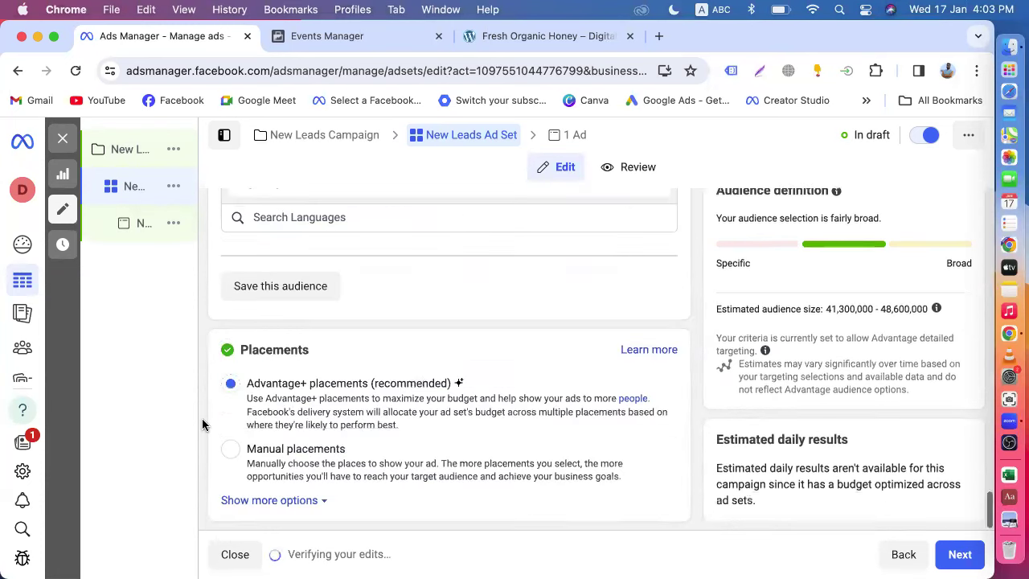
{"action": "left_click", "coordinate": [227, 451]}
{"action": "scroll", "coordinate": [338, 434], "scroll_direction": "down", "scroll_amount": 3}
{"action": "left_click", "coordinate": [392, 405]}
{"action": "left_click", "coordinate": [397, 405]}
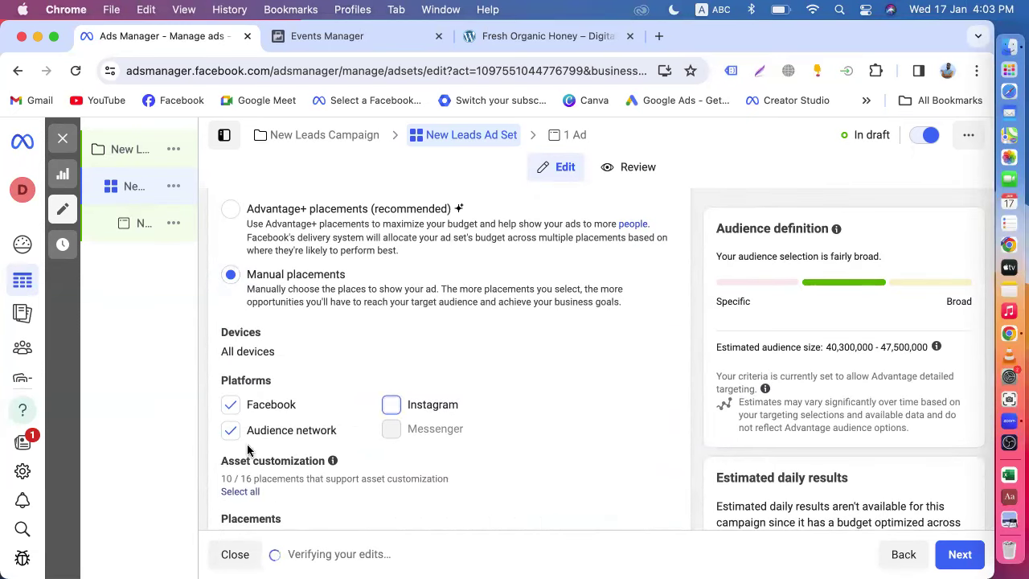
{"action": "scroll", "coordinate": [317, 382], "scroll_direction": "up", "scroll_amount": 10}
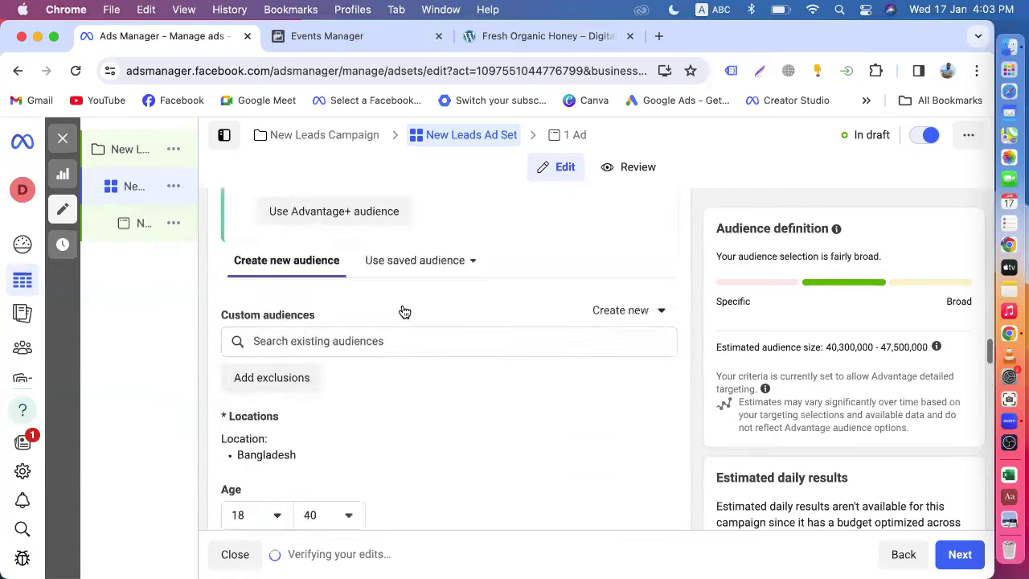
{"action": "scroll", "coordinate": [404, 306], "scroll_direction": "down", "scroll_amount": 8}
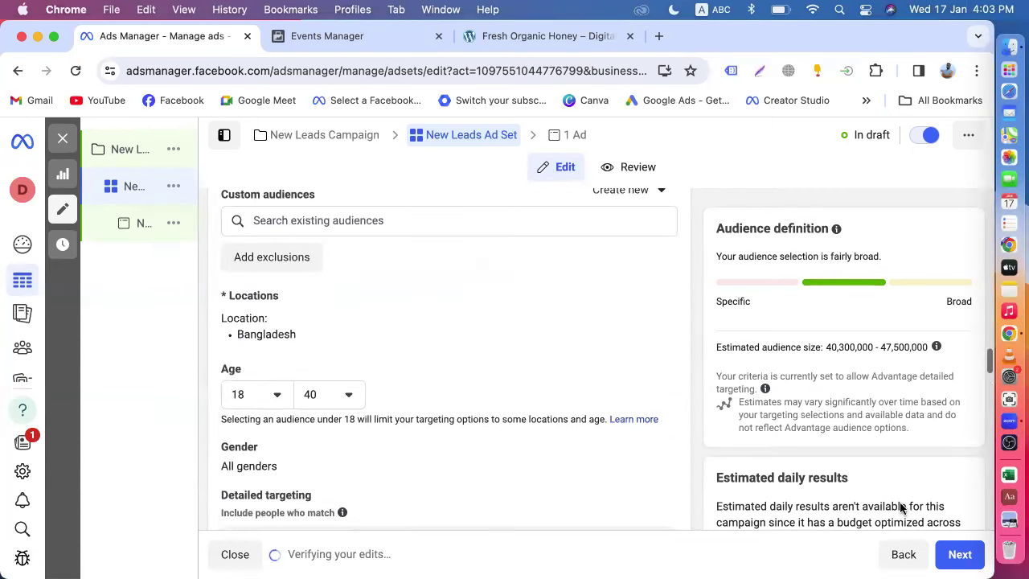
{"action": "scroll", "coordinate": [901, 506], "scroll_direction": "down", "scroll_amount": 5}
{"action": "left_click", "coordinate": [959, 554]}
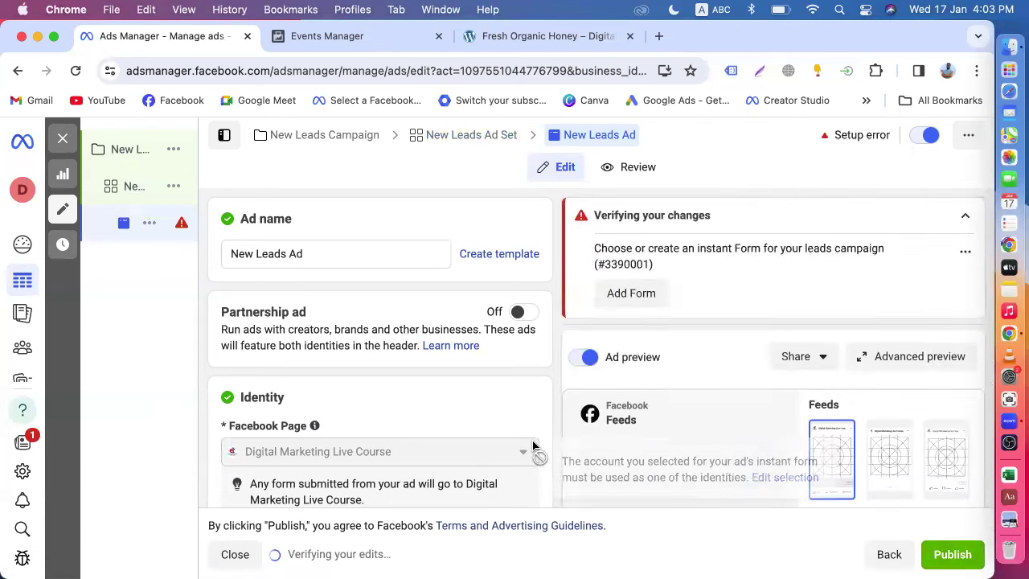
- Review the ad setup options, leaving the setup choice unchanged
{"action": "scroll", "coordinate": [358, 419], "scroll_direction": "down", "scroll_amount": 4}
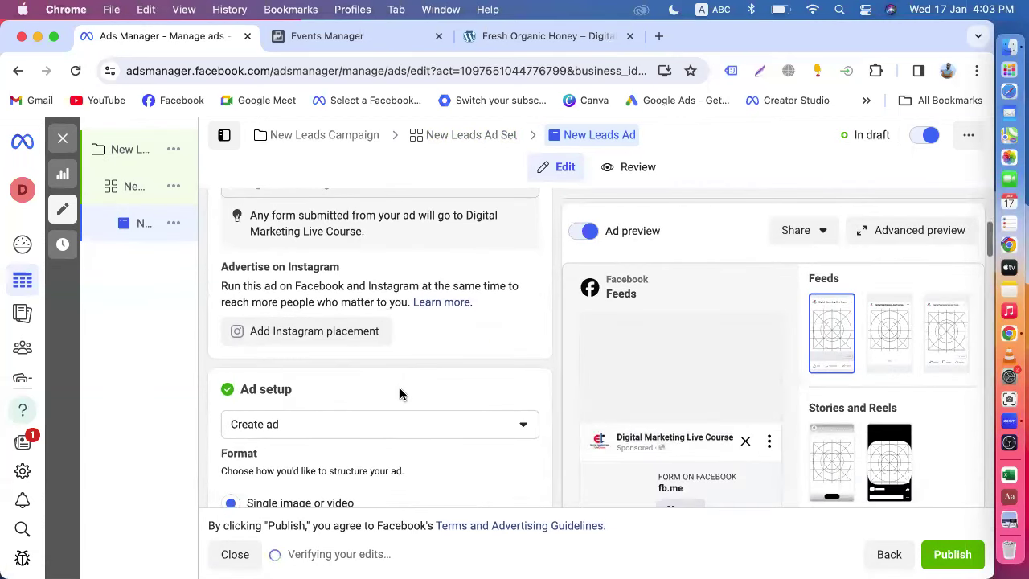
{"action": "scroll", "coordinate": [401, 393], "scroll_direction": "down", "scroll_amount": 2}
{"action": "left_click", "coordinate": [328, 328]}
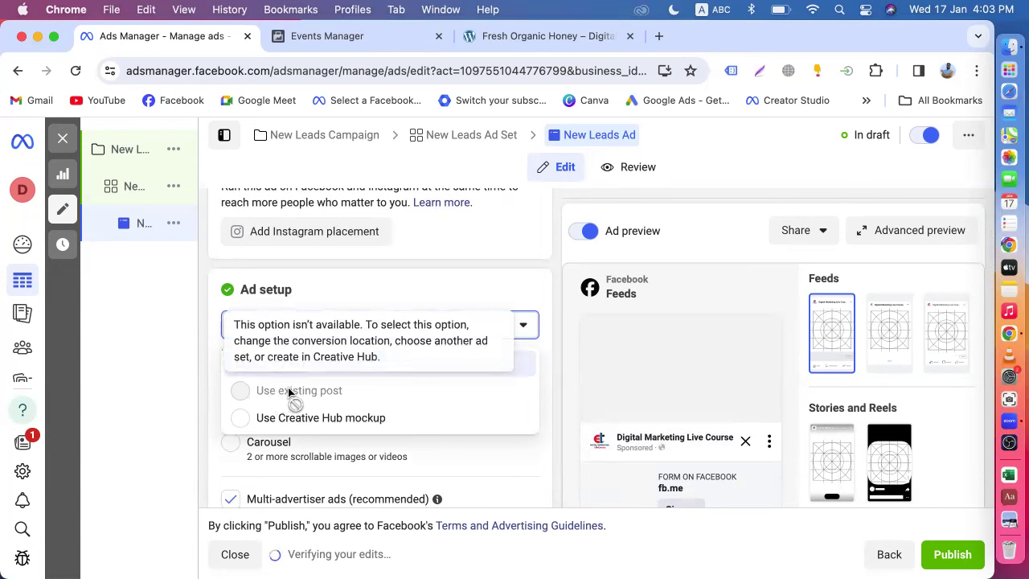
{"action": "left_click", "coordinate": [481, 286]}
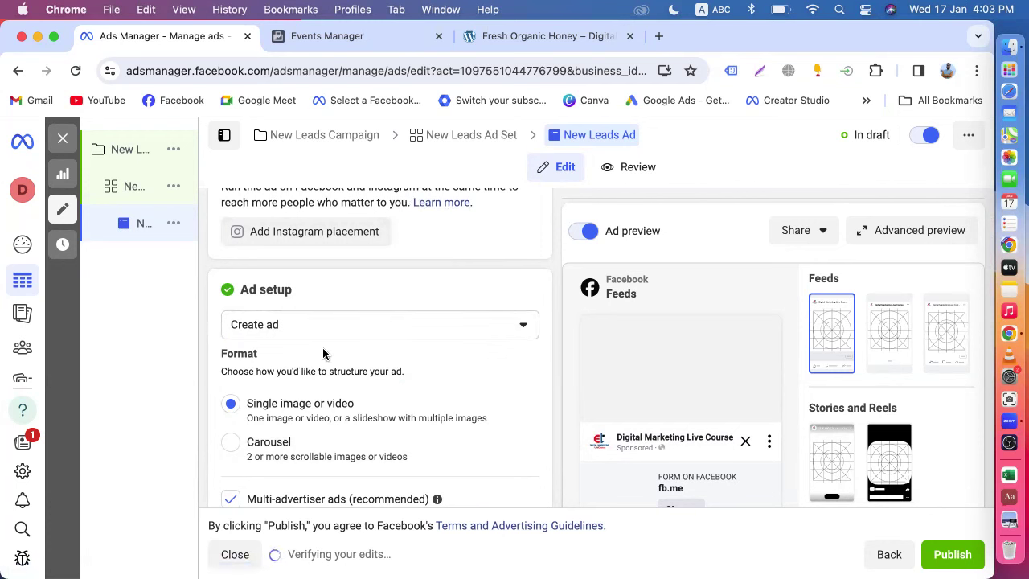
- Choose Add media > Add image in the Ad creative section
{"action": "scroll", "coordinate": [317, 353], "scroll_direction": "down", "scroll_amount": 5}
{"action": "scroll", "coordinate": [339, 366], "scroll_direction": "up", "scroll_amount": 3}
{"action": "scroll", "coordinate": [340, 362], "scroll_direction": "down", "scroll_amount": 3}
{"action": "scroll", "coordinate": [340, 362], "scroll_direction": "up", "scroll_amount": 2}
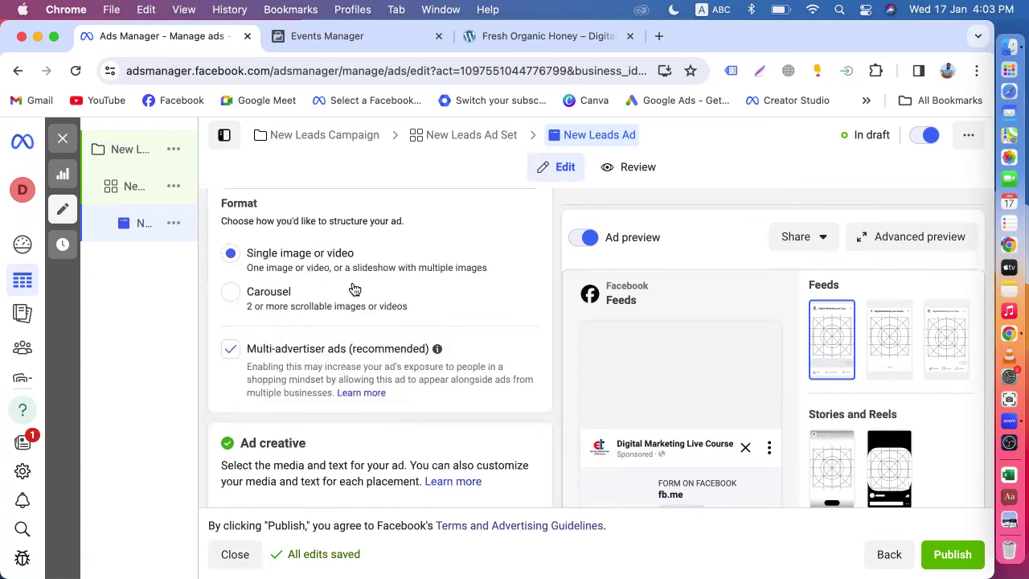
{"action": "scroll", "coordinate": [340, 349], "scroll_direction": "down", "scroll_amount": 3}
{"action": "left_click", "coordinate": [285, 438]}
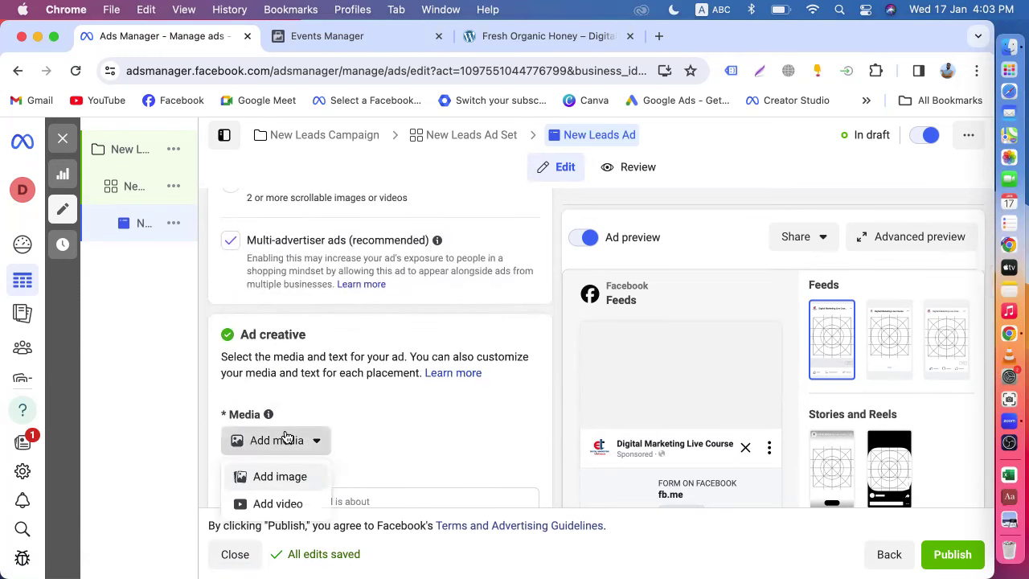
{"action": "left_click", "coordinate": [253, 476]}
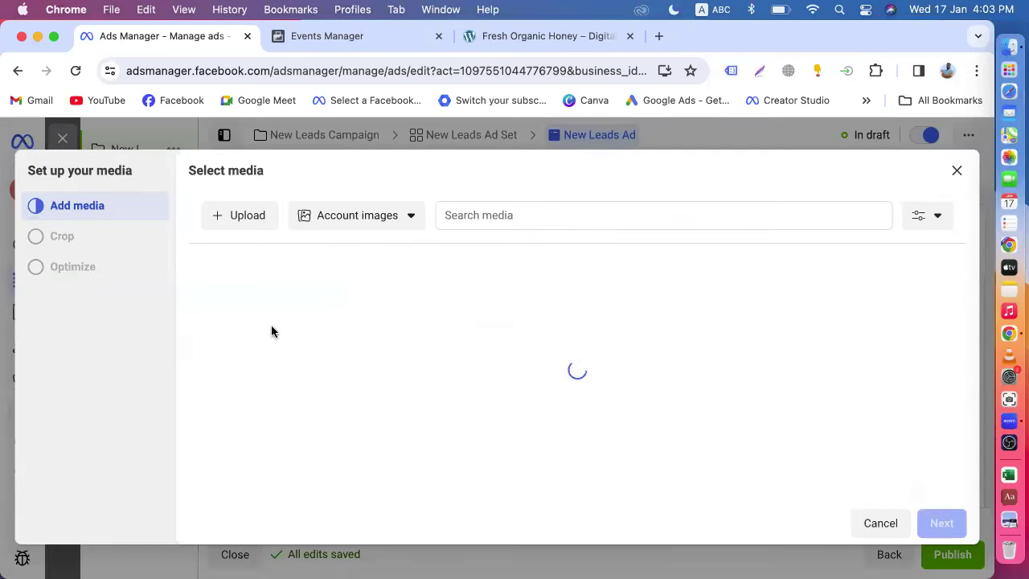
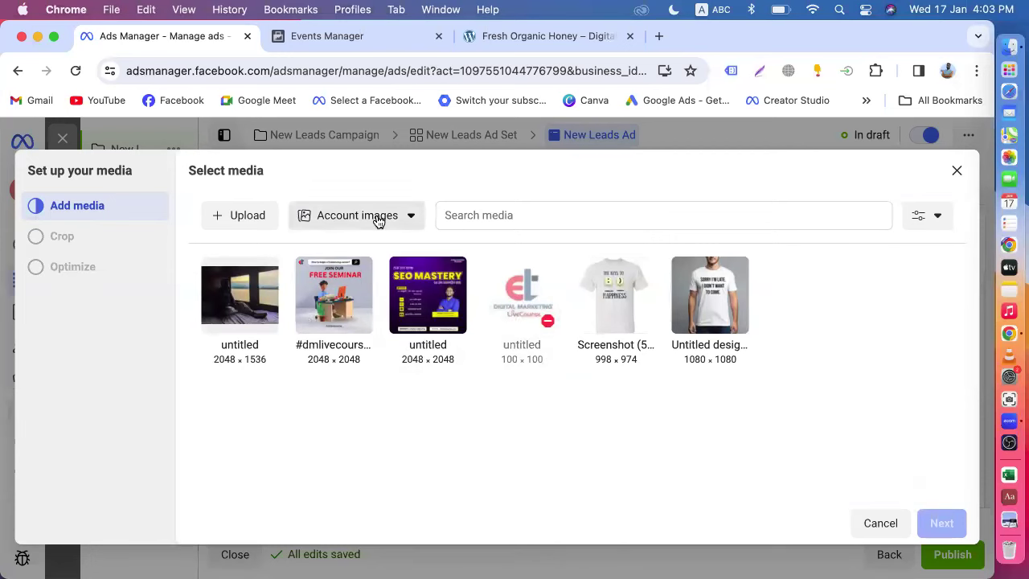
- Set the ad image to the Bangla digital marketing course banner from Page Images
{"action": "left_click", "coordinate": [378, 222]}
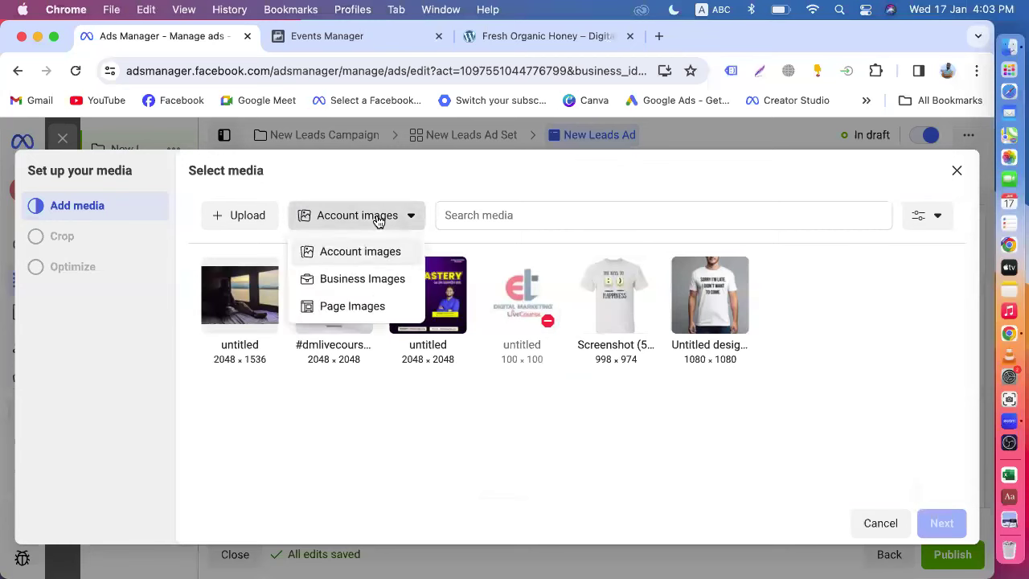
{"action": "left_click", "coordinate": [353, 307]}
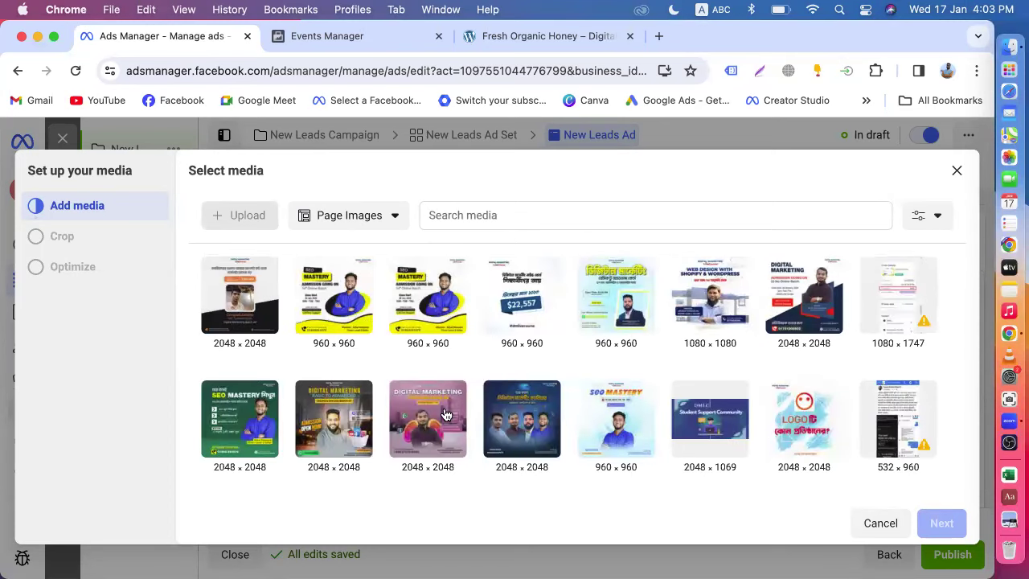
{"action": "left_click", "coordinate": [609, 306]}
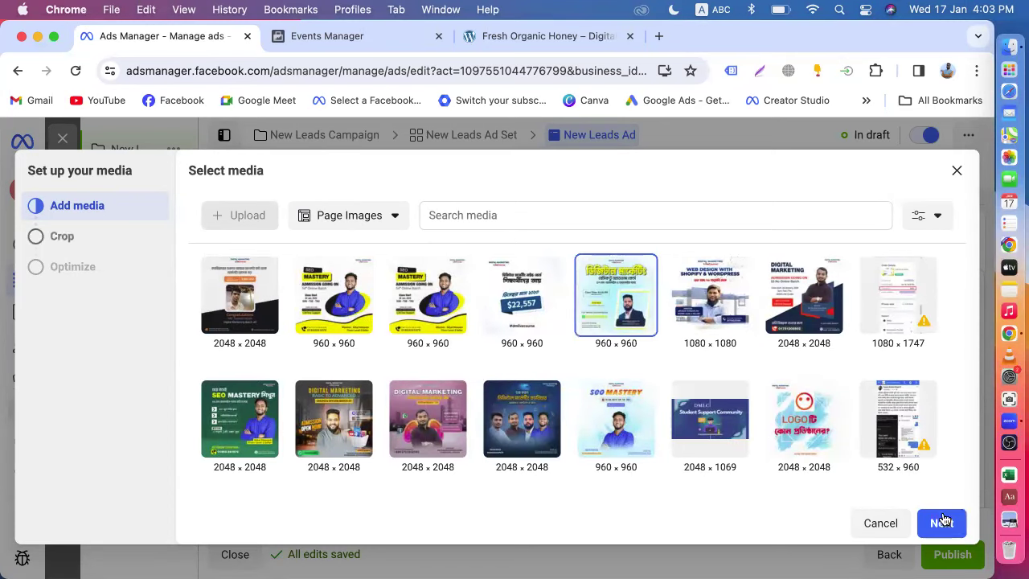
{"action": "left_click", "coordinate": [942, 523]}
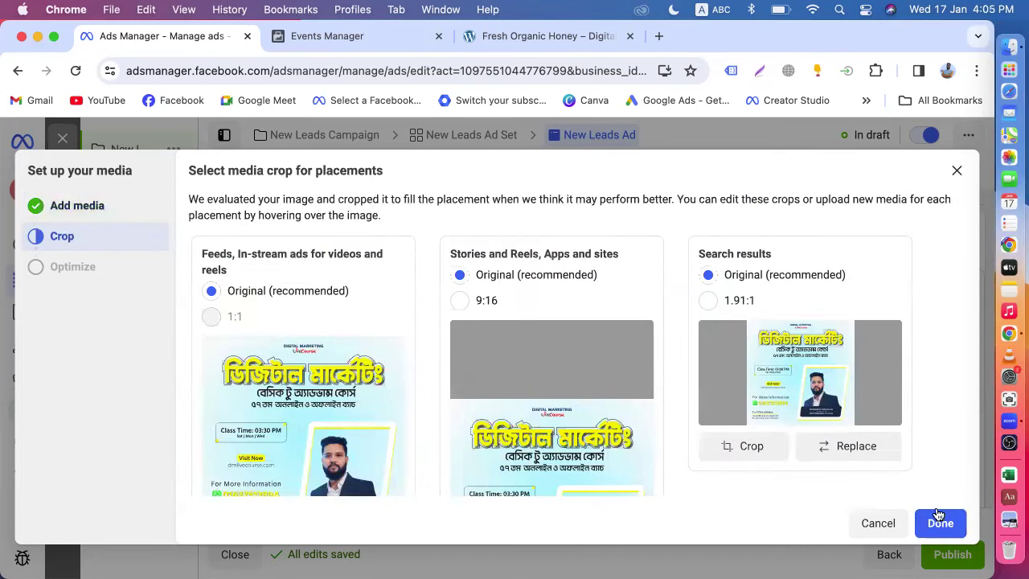
{"action": "left_click", "coordinate": [938, 521]}
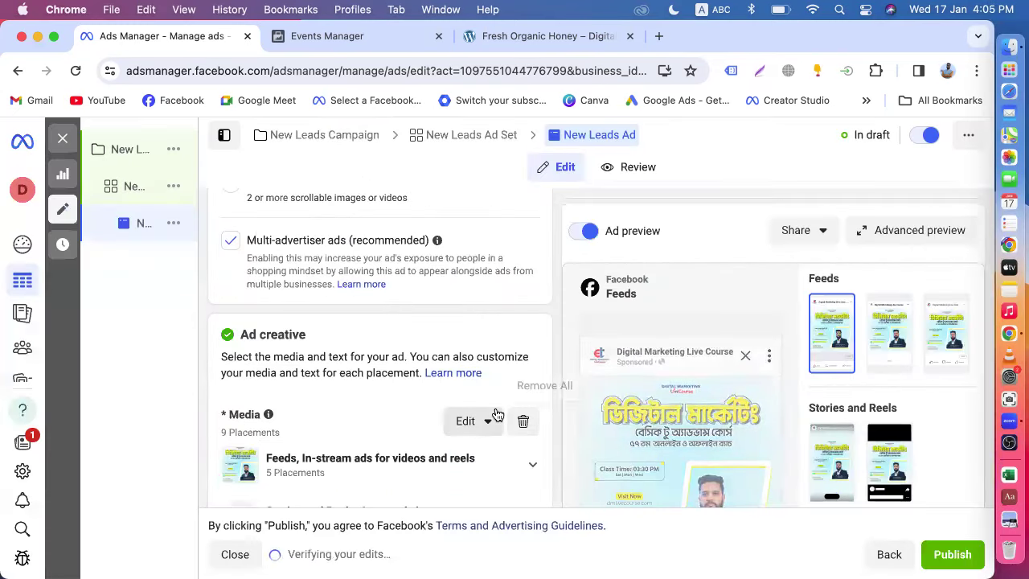
- Review the ad setup and bring up the options for changing the ad media
{"action": "scroll", "coordinate": [493, 415], "scroll_direction": "down", "scroll_amount": 3}
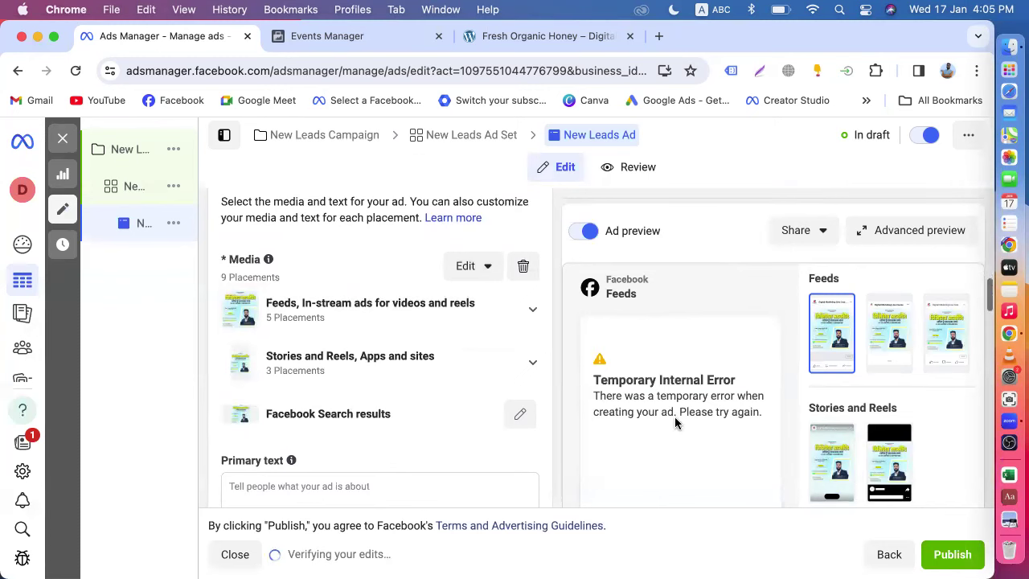
{"action": "scroll", "coordinate": [463, 467], "scroll_direction": "down", "scroll_amount": 2}
{"action": "scroll", "coordinate": [465, 438], "scroll_direction": "up", "scroll_amount": 3}
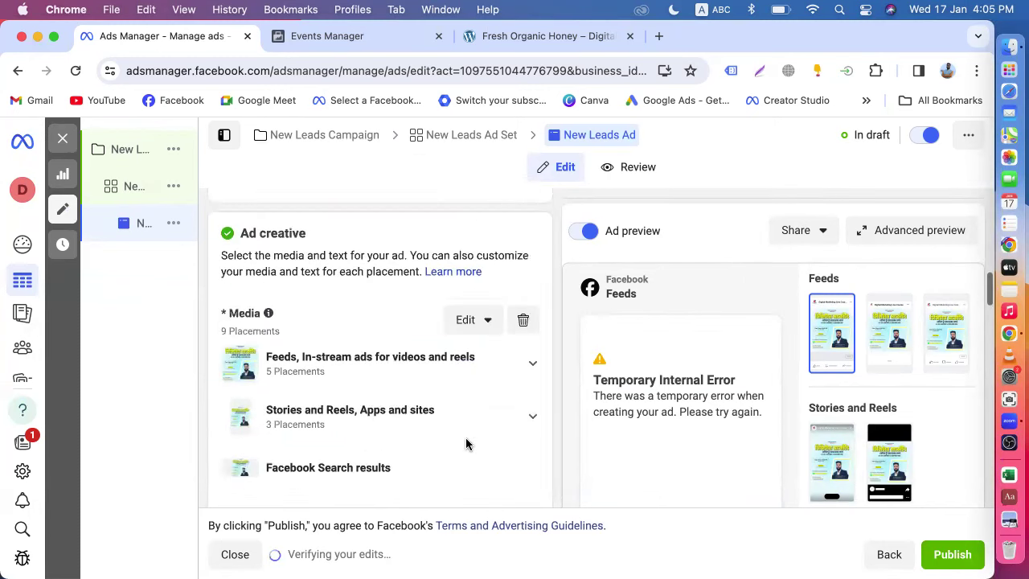
{"action": "left_click", "coordinate": [470, 321]}
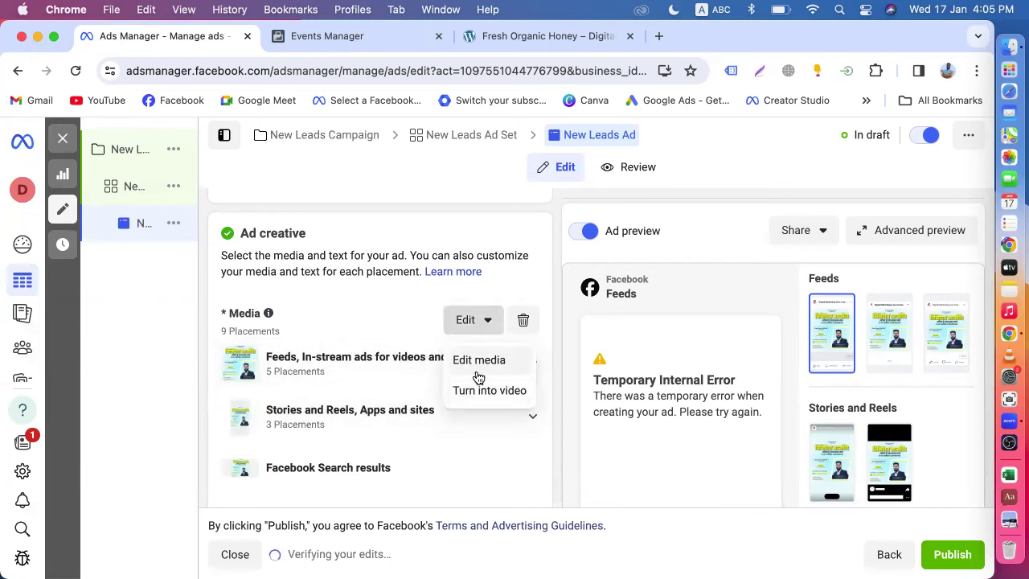
- Remove the current media and add the 2048 × 2048 FREE SEMINAR image to all placements
{"action": "left_click", "coordinate": [523, 320]}
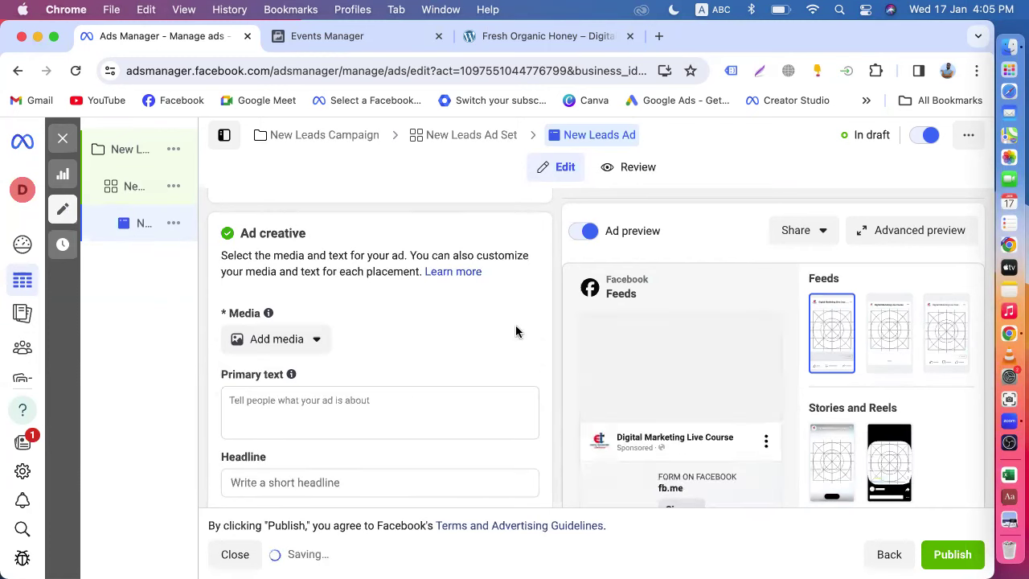
{"action": "left_click", "coordinate": [292, 341]}
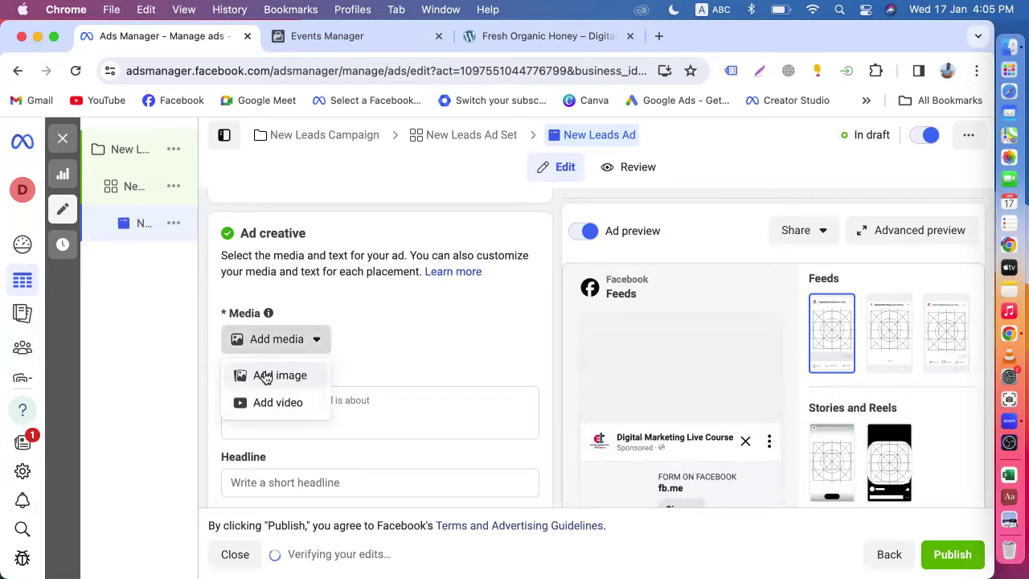
{"action": "left_click", "coordinate": [266, 377]}
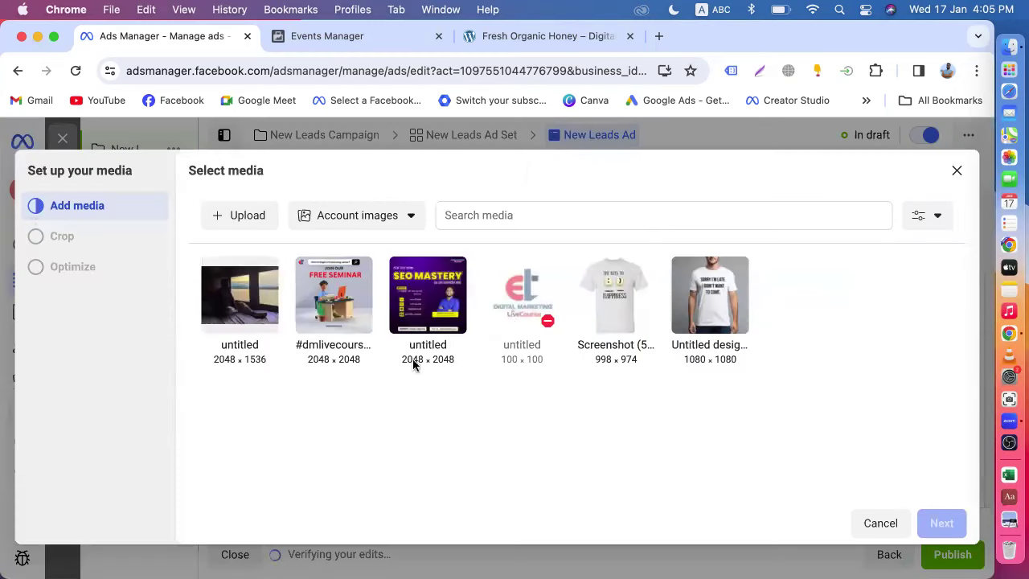
{"action": "left_click", "coordinate": [354, 336]}
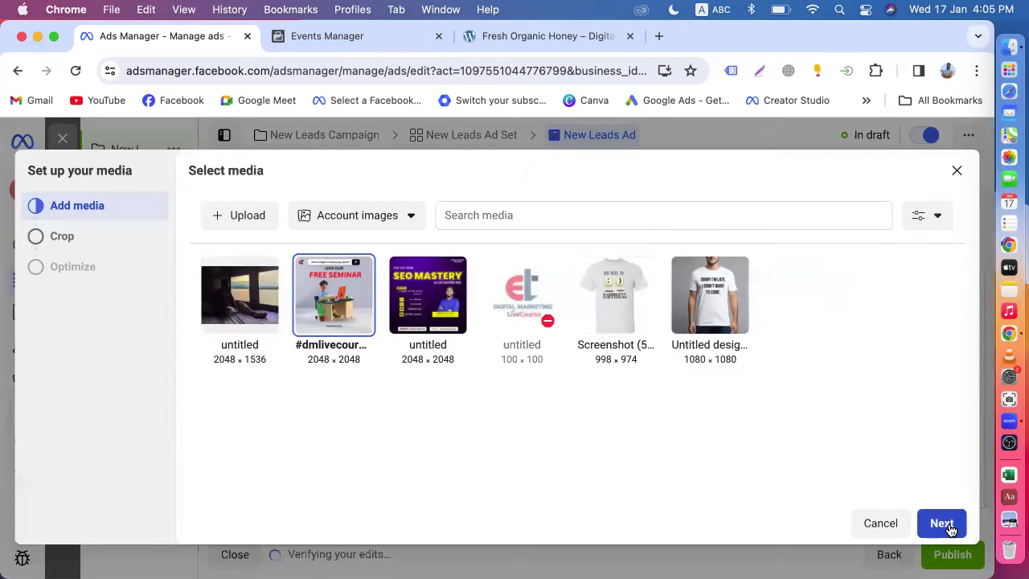
{"action": "left_click", "coordinate": [947, 525]}
{"action": "left_click", "coordinate": [939, 521]}
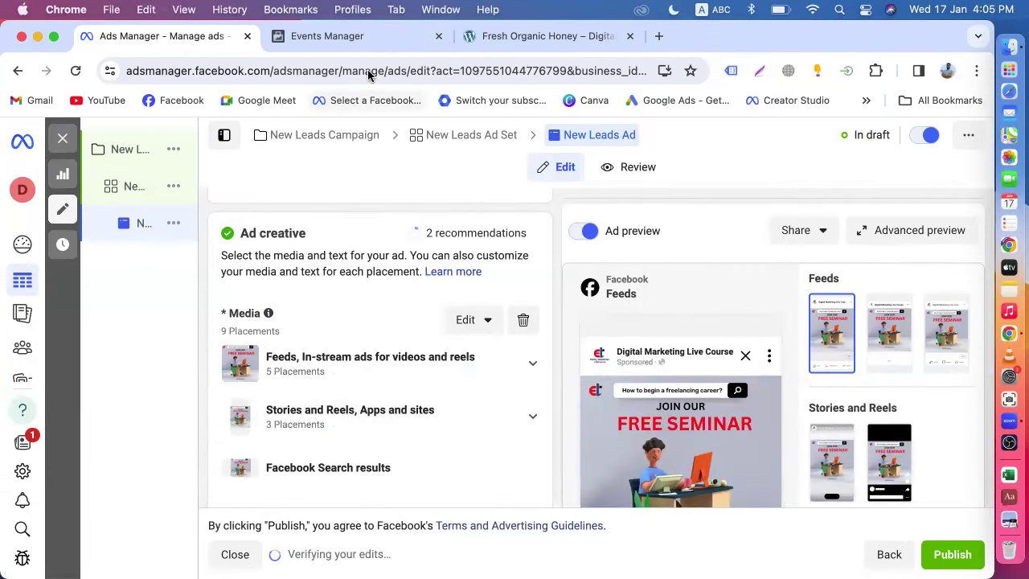
{"action": "left_click", "coordinate": [659, 36]}
- Go to Facebook and browse the Digital Marketing Live Course page's posts
{"action": "left_click", "coordinate": [175, 100]}
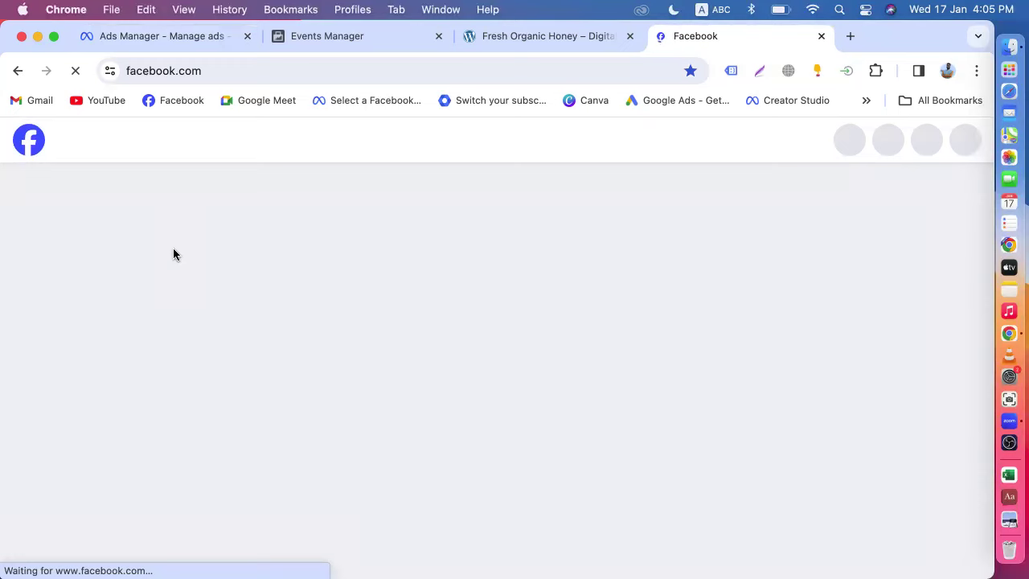
{"action": "left_click", "coordinate": [148, 199]}
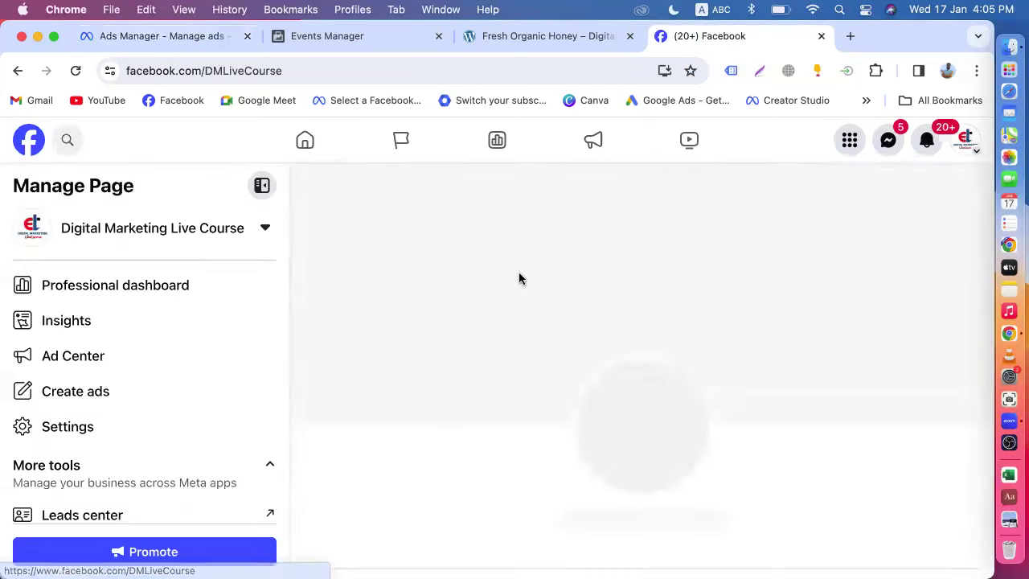
{"action": "scroll", "coordinate": [705, 335], "scroll_direction": "down", "scroll_amount": 3}
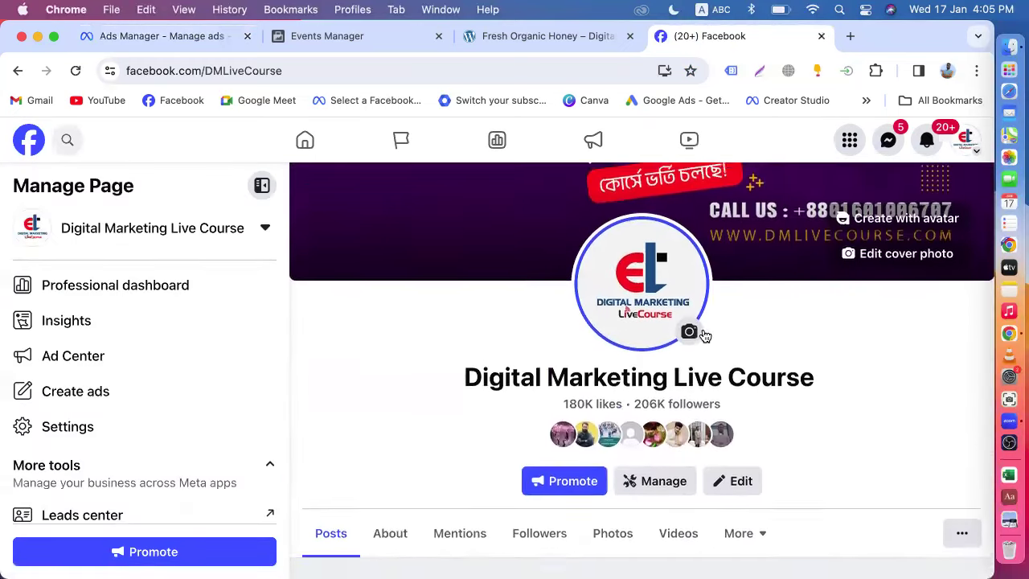
{"action": "scroll", "coordinate": [757, 378], "scroll_direction": "up", "scroll_amount": 3}
{"action": "scroll", "coordinate": [758, 378], "scroll_direction": "down", "scroll_amount": 3}
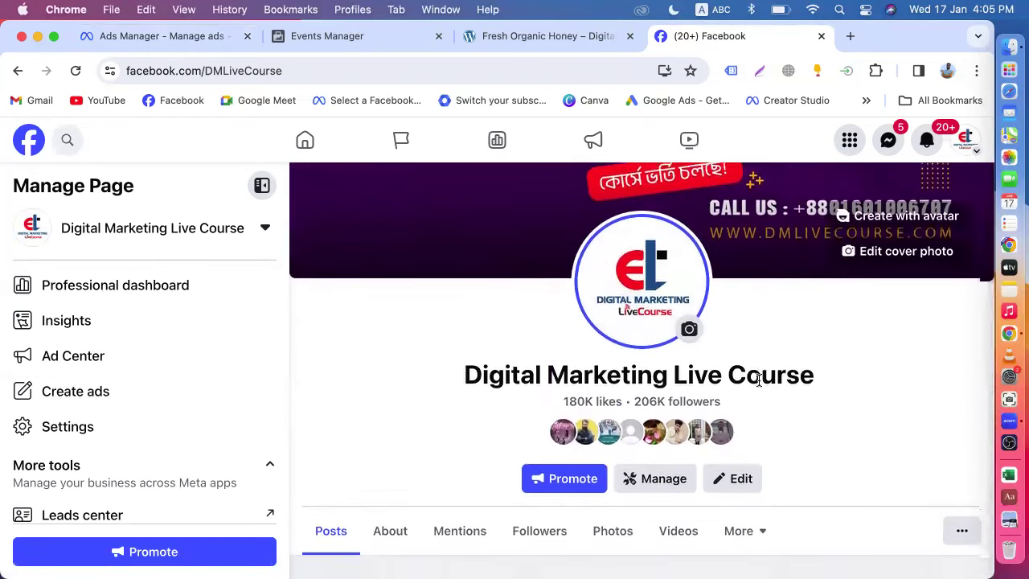
{"action": "scroll", "coordinate": [758, 379], "scroll_direction": "up", "scroll_amount": 3}
{"action": "scroll", "coordinate": [758, 381], "scroll_direction": "down", "scroll_amount": 20}
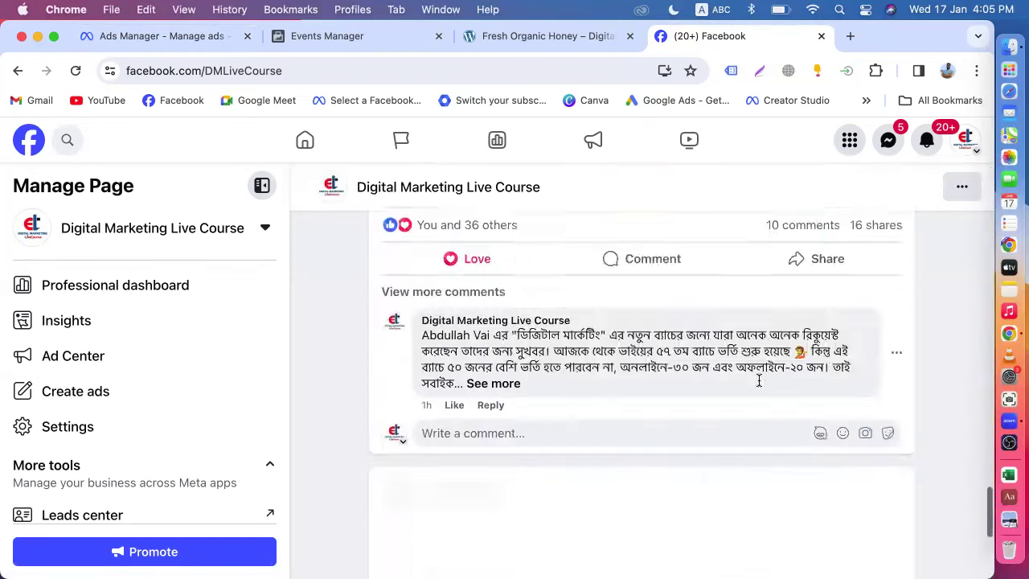
{"action": "scroll", "coordinate": [758, 382], "scroll_direction": "down", "scroll_amount": 15}
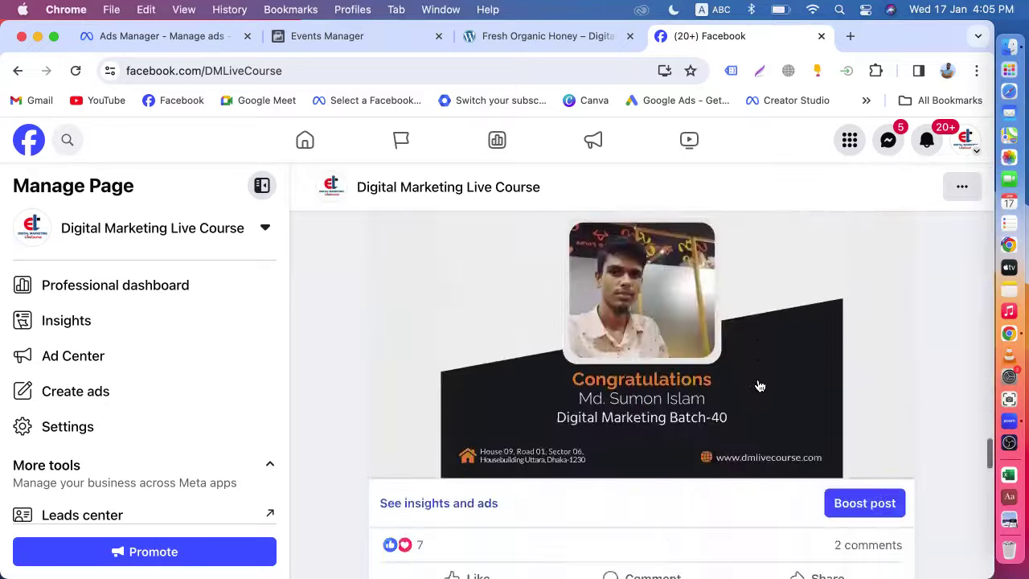
{"action": "scroll", "coordinate": [758, 386], "scroll_direction": "down", "scroll_amount": 20}
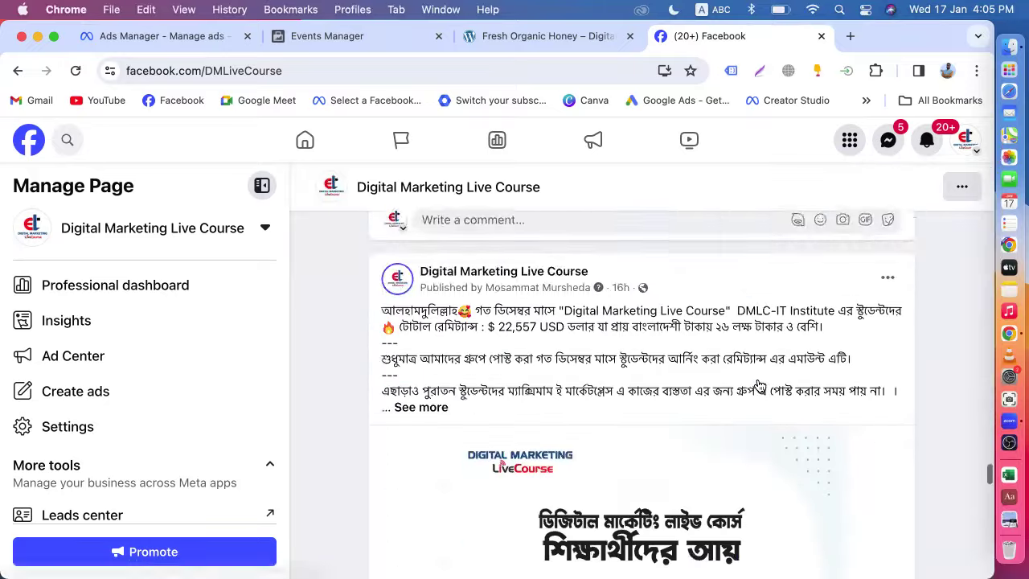
{"action": "scroll", "coordinate": [759, 386], "scroll_direction": "down", "scroll_amount": 10}
{"action": "scroll", "coordinate": [759, 386], "scroll_direction": "up", "scroll_amount": 5}
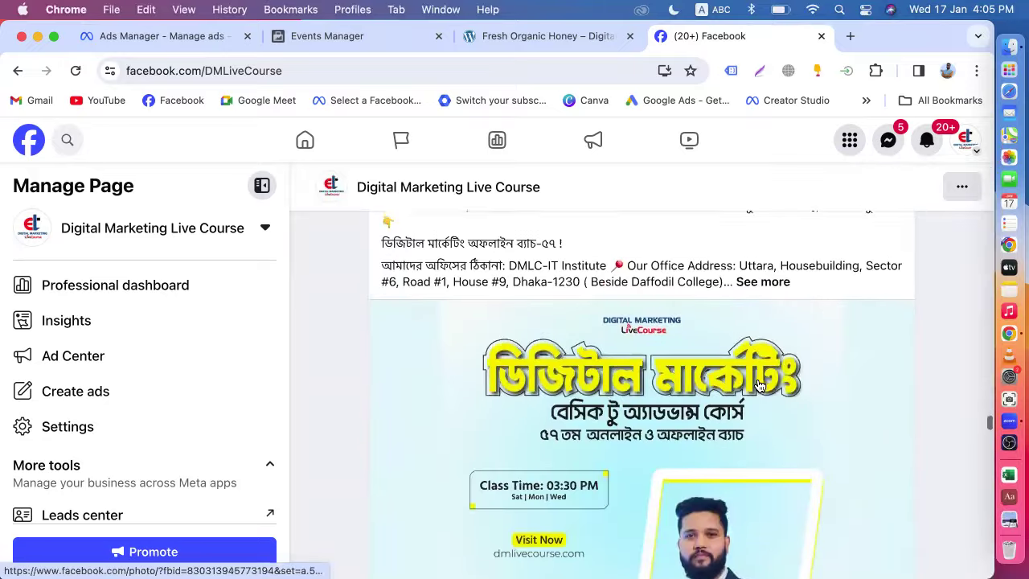
{"action": "scroll", "coordinate": [759, 384], "scroll_direction": "up", "scroll_amount": 2}
- Expand and copy the full Bangla admission post text, then return to Ads Manager
{"action": "left_click", "coordinate": [757, 354]}
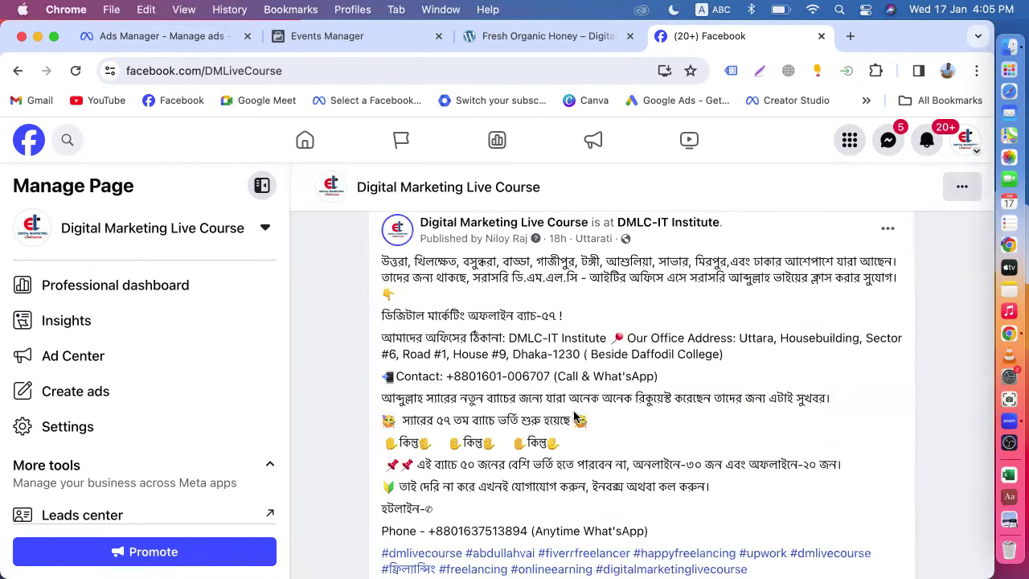
{"action": "scroll", "coordinate": [502, 379], "scroll_direction": "down", "scroll_amount": 1}
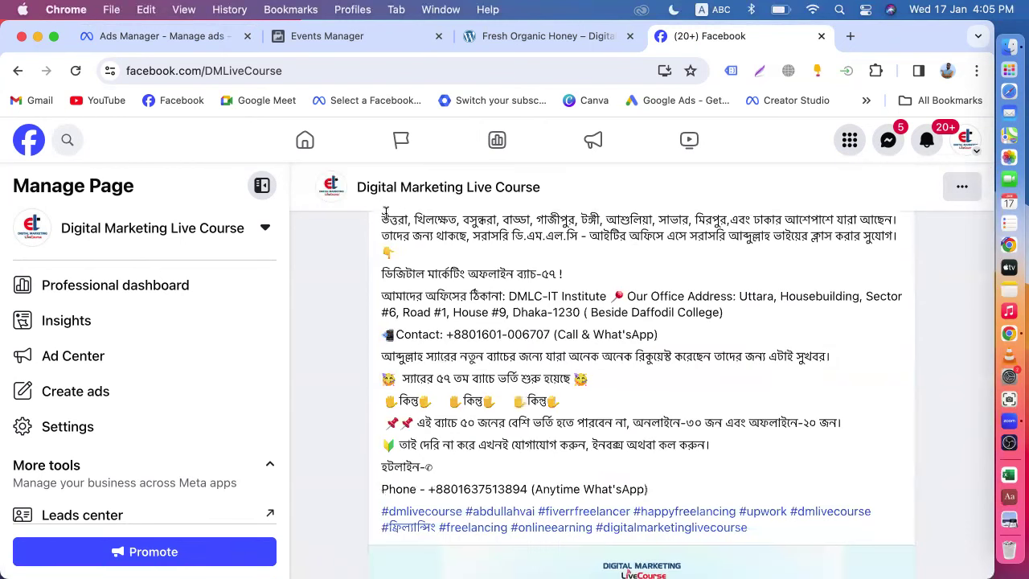
{"action": "left_click_drag", "start_coordinate": [382, 217], "coordinate": [733, 440]}
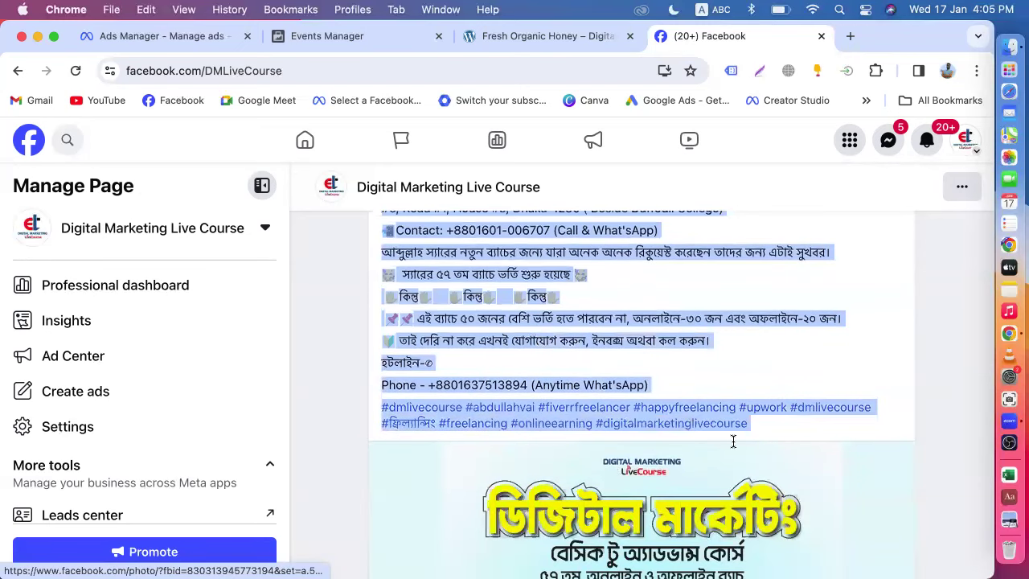
{"action": "left_click", "coordinate": [179, 35]}
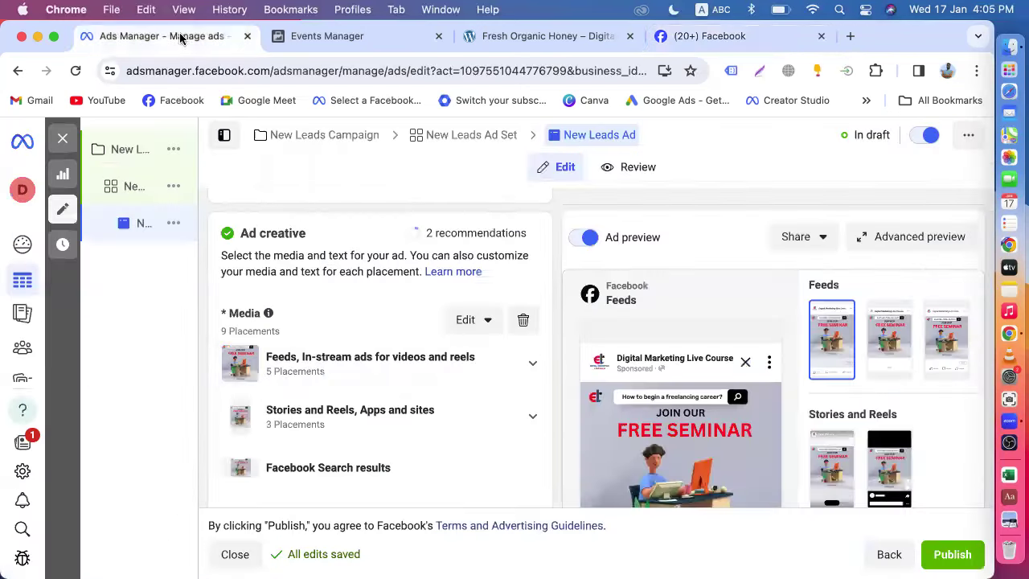
- Paste the copied Bangla admission post as the ad's primary text
{"action": "scroll", "coordinate": [324, 344], "scroll_direction": "down", "scroll_amount": 5}
{"action": "left_click", "coordinate": [292, 239]}
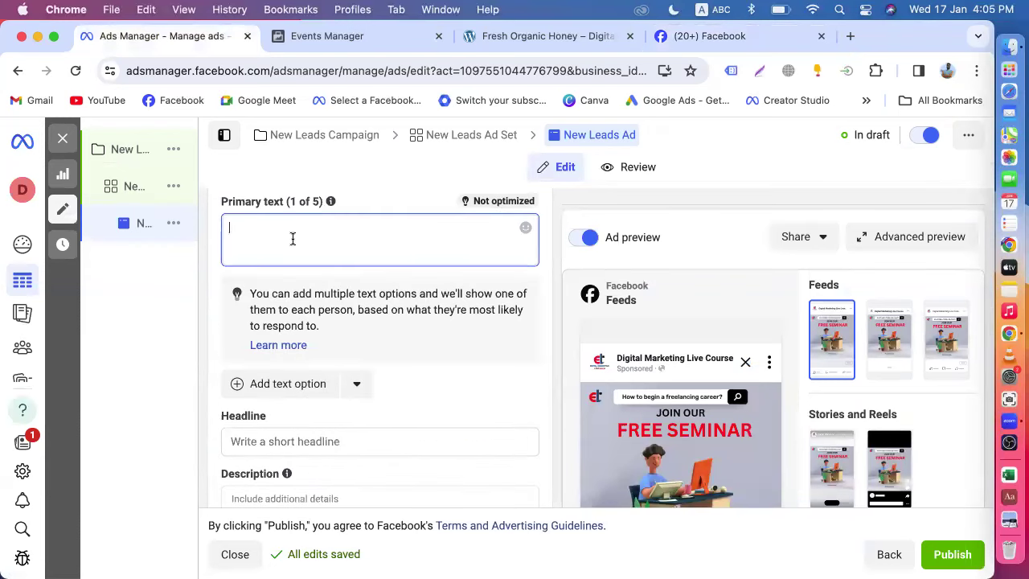
{"action": "key", "text": "super+v"}
- Keep Sign up as the ad's call to action
{"action": "scroll", "coordinate": [302, 289], "scroll_direction": "down", "scroll_amount": 10}
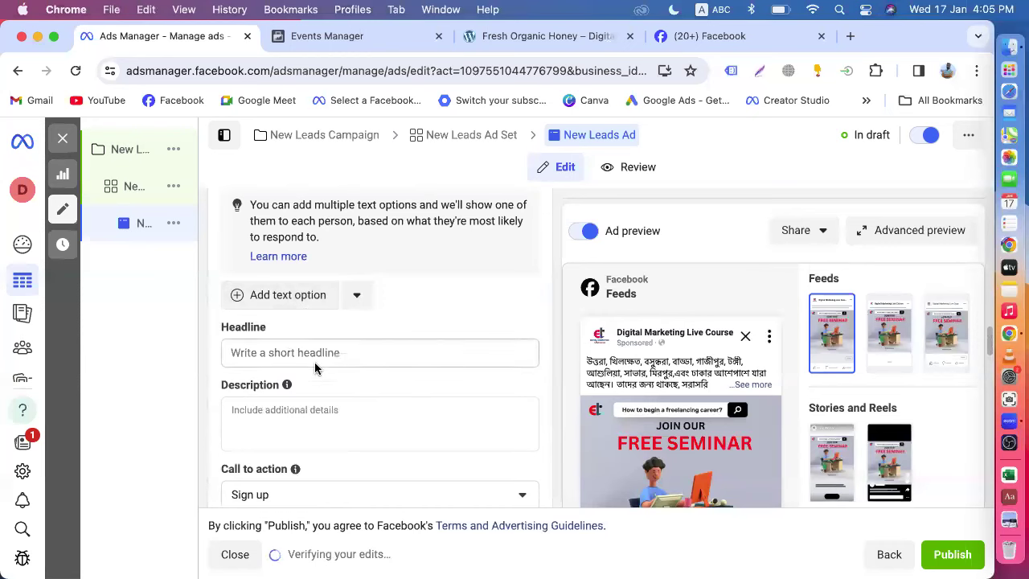
{"action": "scroll", "coordinate": [286, 354], "scroll_direction": "down", "scroll_amount": 3}
{"action": "left_click", "coordinate": [272, 381]}
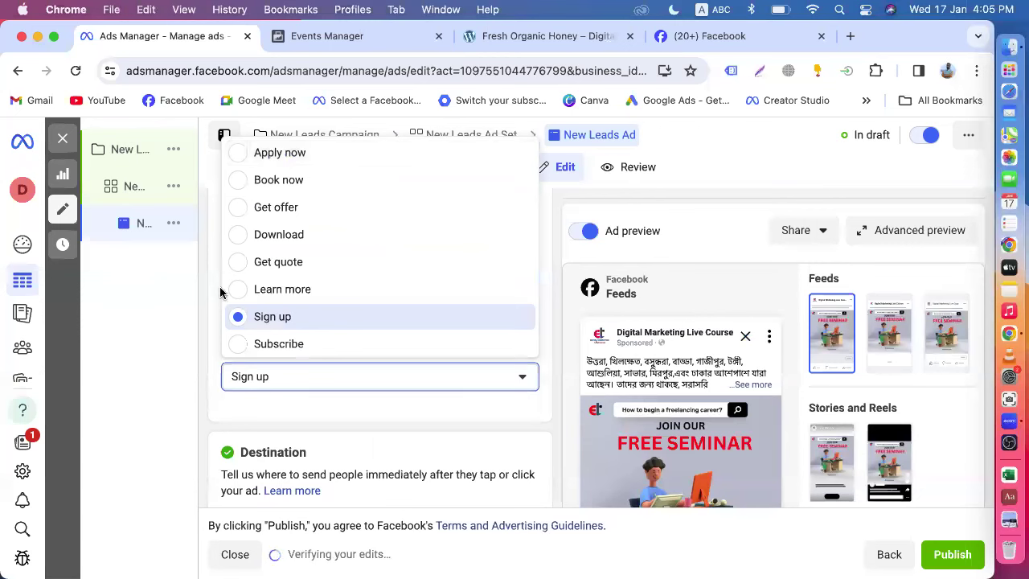
{"action": "left_click", "coordinate": [269, 316]}
{"action": "scroll", "coordinate": [350, 324], "scroll_direction": "up", "scroll_amount": 2}
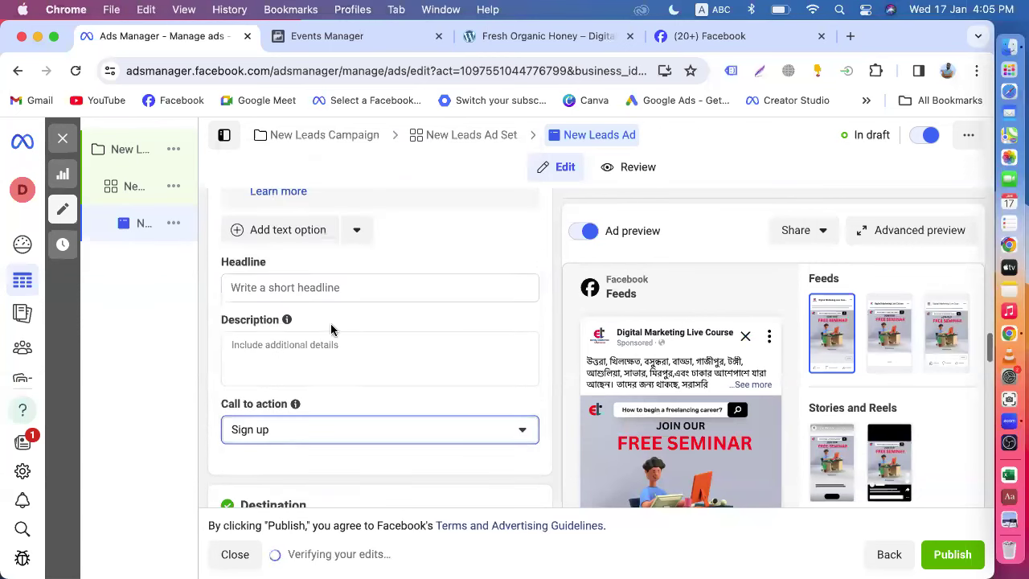
{"action": "left_click", "coordinate": [307, 287]}
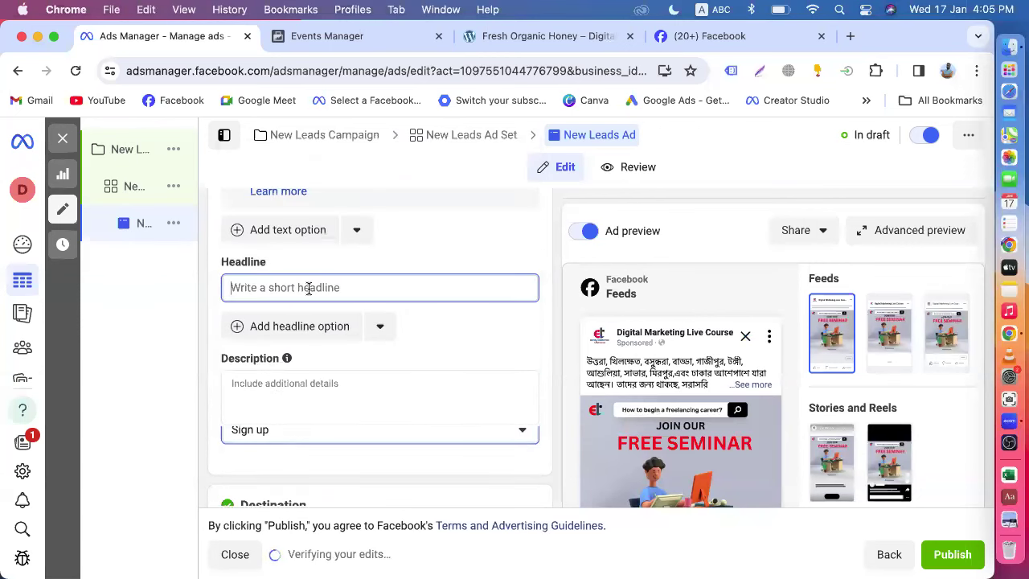
- Enter the headline 'ফ্রী সেমিনারে জয়েন হতে Sign Up করুন', switching between Avro Bangla and English input
{"action": "left_click", "coordinate": [715, 9]}
{"action": "left_click", "coordinate": [726, 53]}
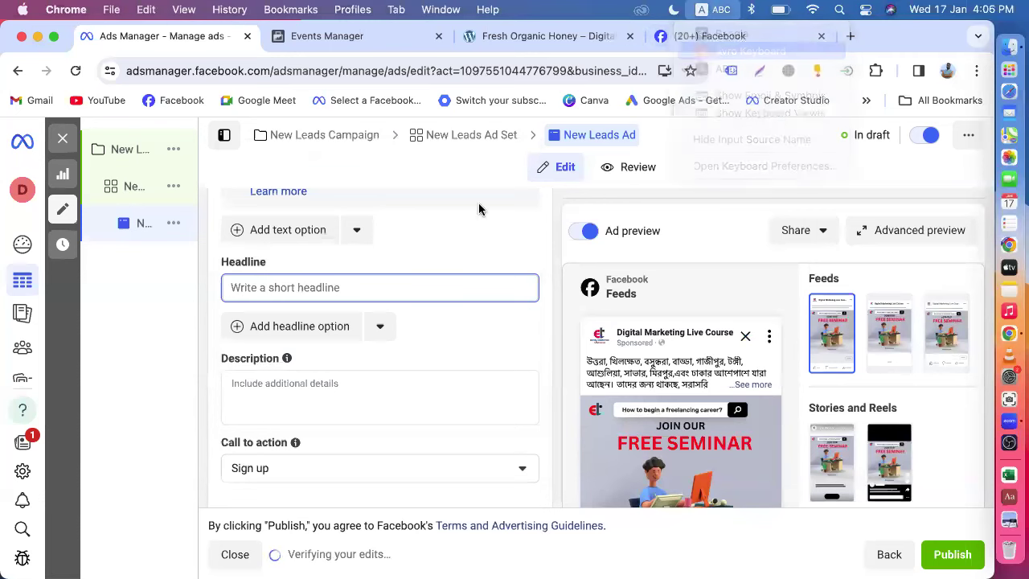
{"action": "type", "text": "free"}
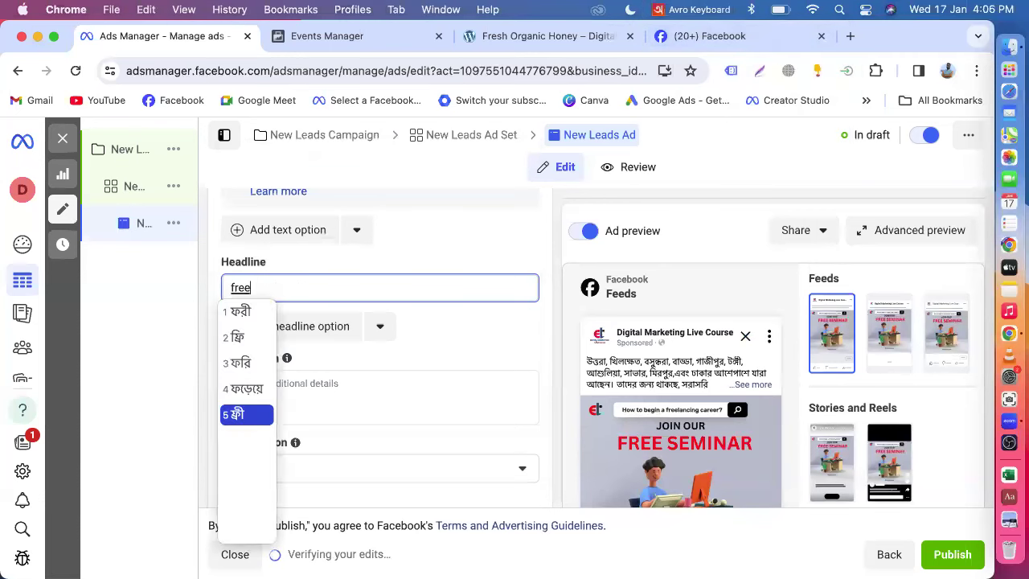
{"action": "type", "text": " seminare"}
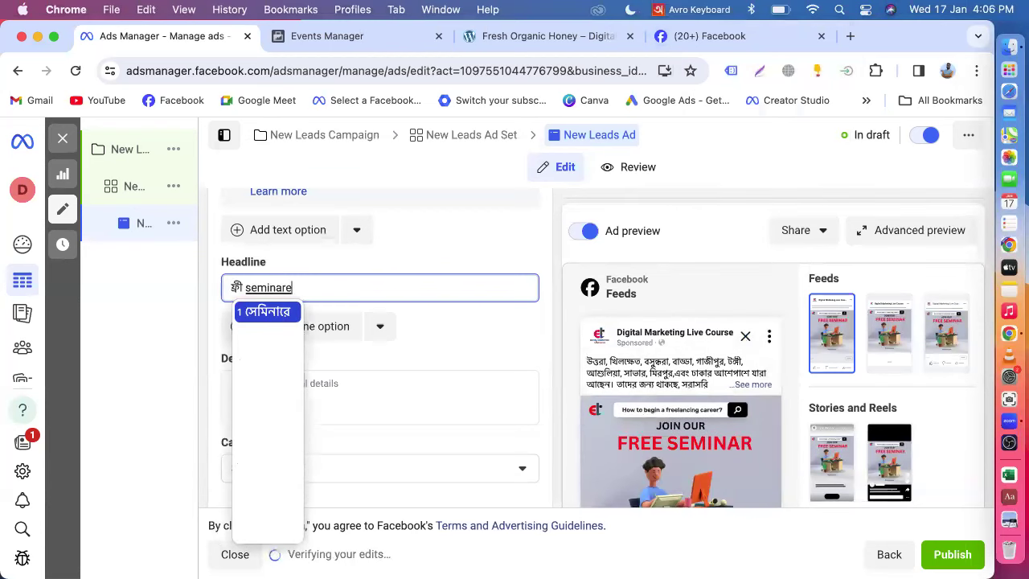
{"action": "key", "text": "Return"}
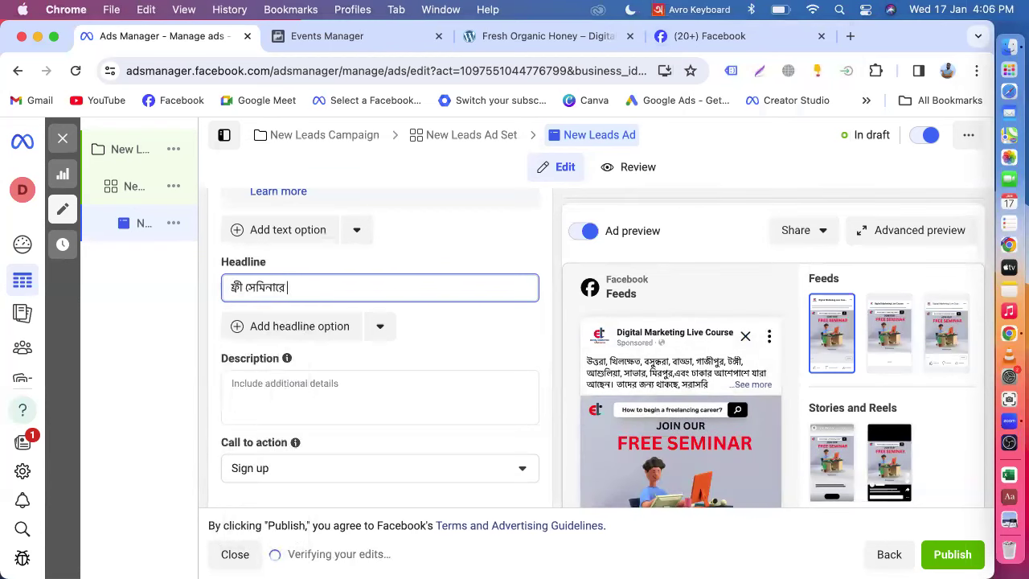
{"action": "type", "text": "joyen hote"}
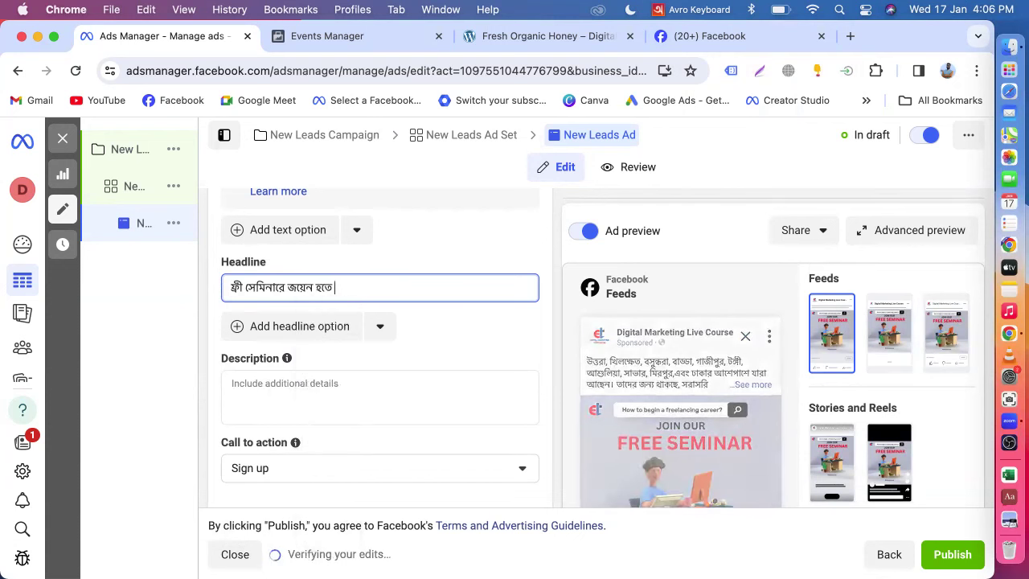
{"action": "left_click", "coordinate": [693, 9]}
{"action": "left_click", "coordinate": [682, 69]}
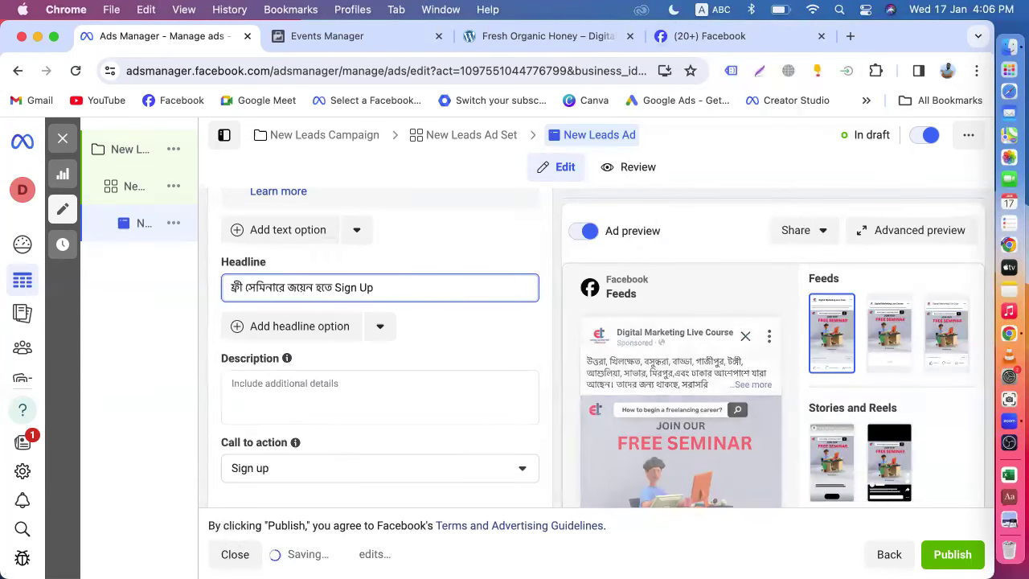
{"action": "left_click", "coordinate": [715, 10]}
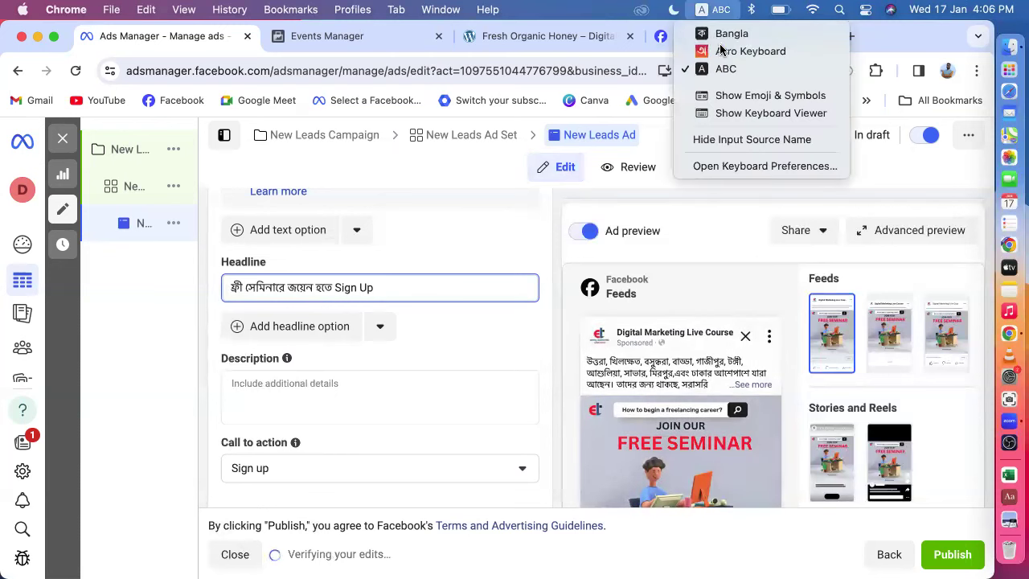
{"action": "left_click", "coordinate": [718, 49]}
{"action": "type", "text": "করুন"}
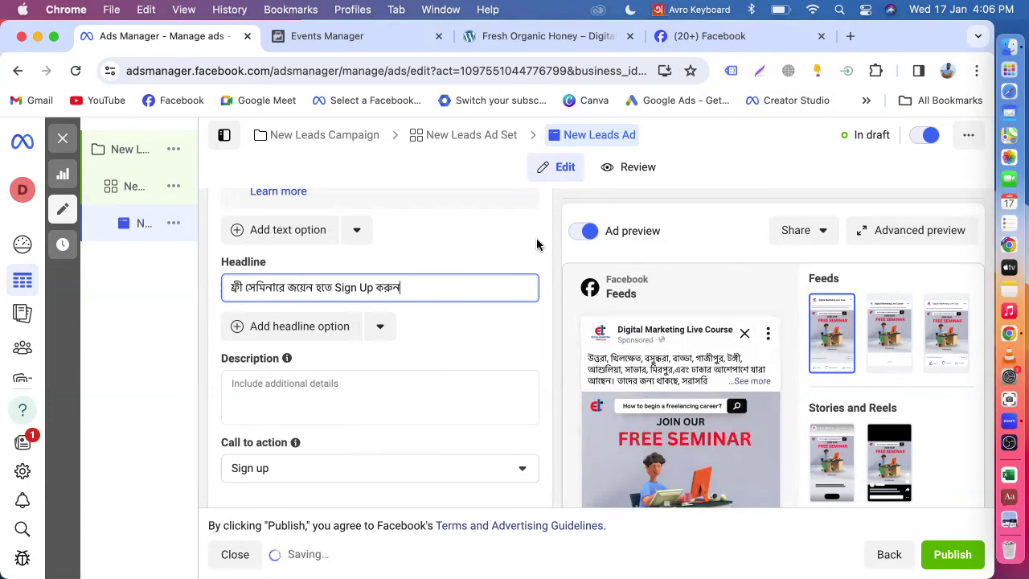
{"action": "scroll", "coordinate": [650, 380], "scroll_direction": "down", "scroll_amount": 5}
{"action": "scroll", "coordinate": [648, 378], "scroll_direction": "down", "scroll_amount": 10}
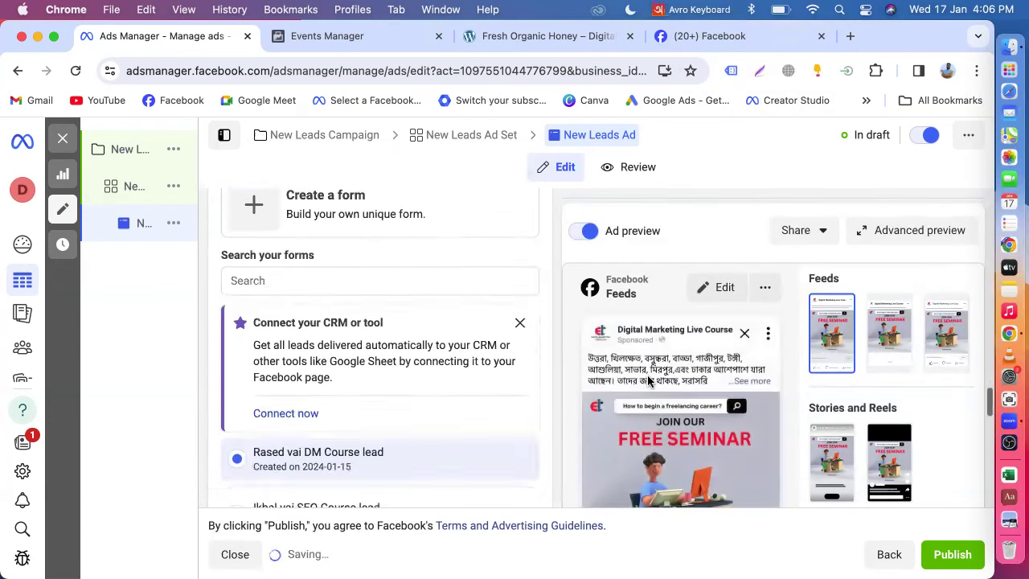
{"action": "scroll", "coordinate": [645, 299], "scroll_direction": "up", "scroll_amount": 1}
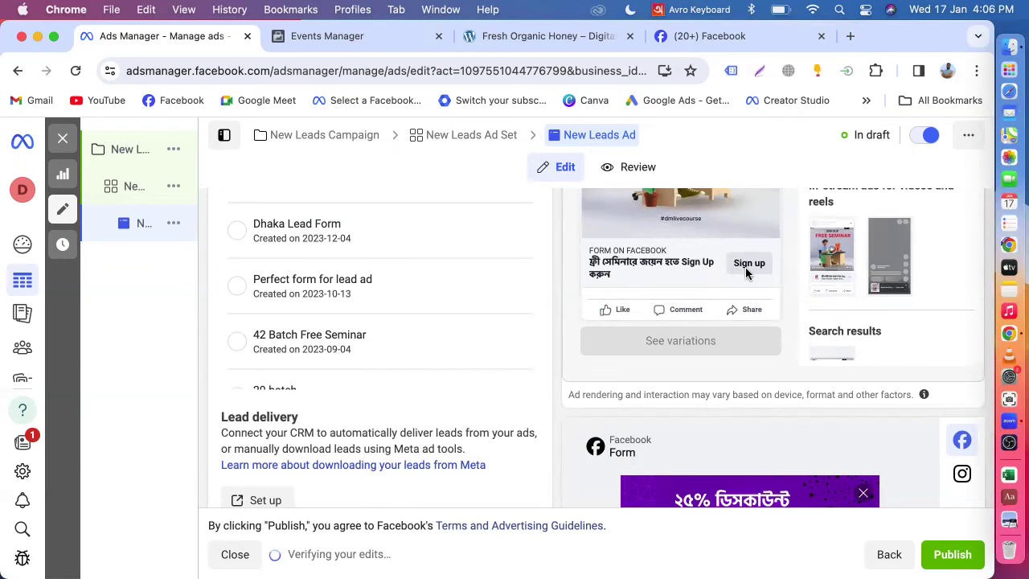
{"action": "scroll", "coordinate": [464, 354], "scroll_direction": "up", "scroll_amount": 8}
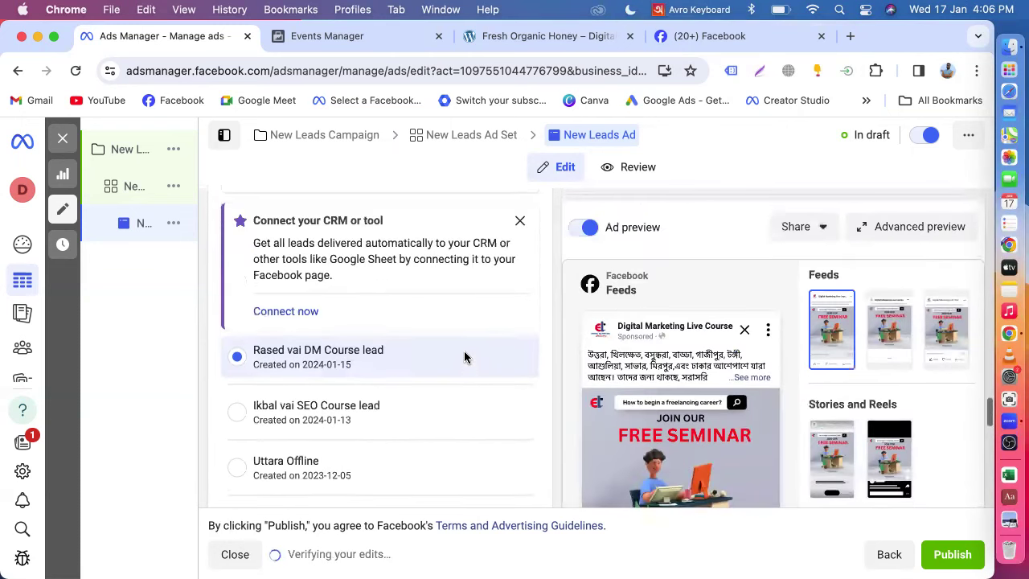
{"action": "scroll", "coordinate": [463, 357], "scroll_direction": "up", "scroll_amount": 6}
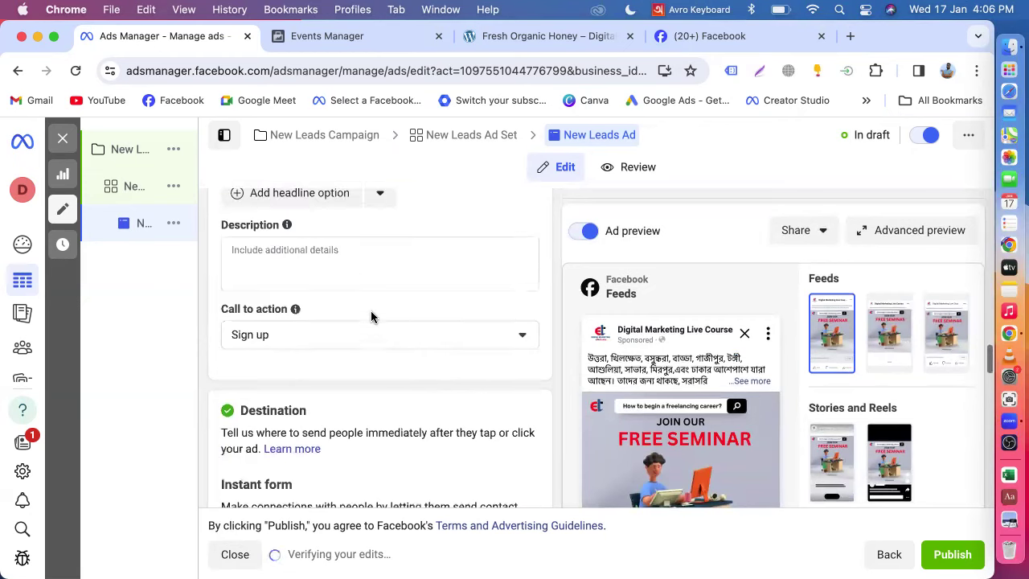
{"action": "left_click", "coordinate": [291, 301]}
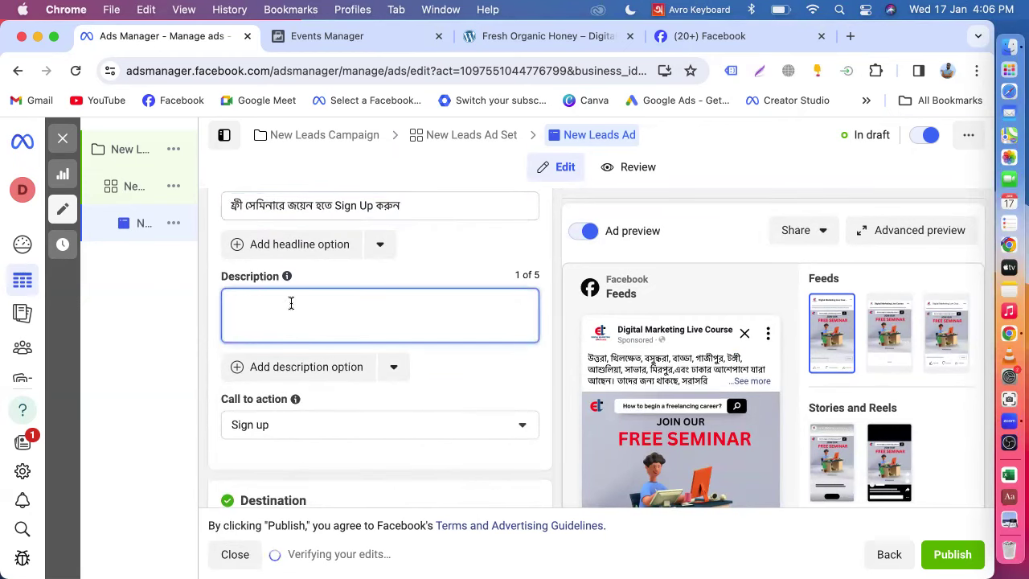
- Type the description 'আসন সংখ্যা সীমিত' with Avro phonetic input, correcting the misspelled last word
{"action": "type", "text": "a"}
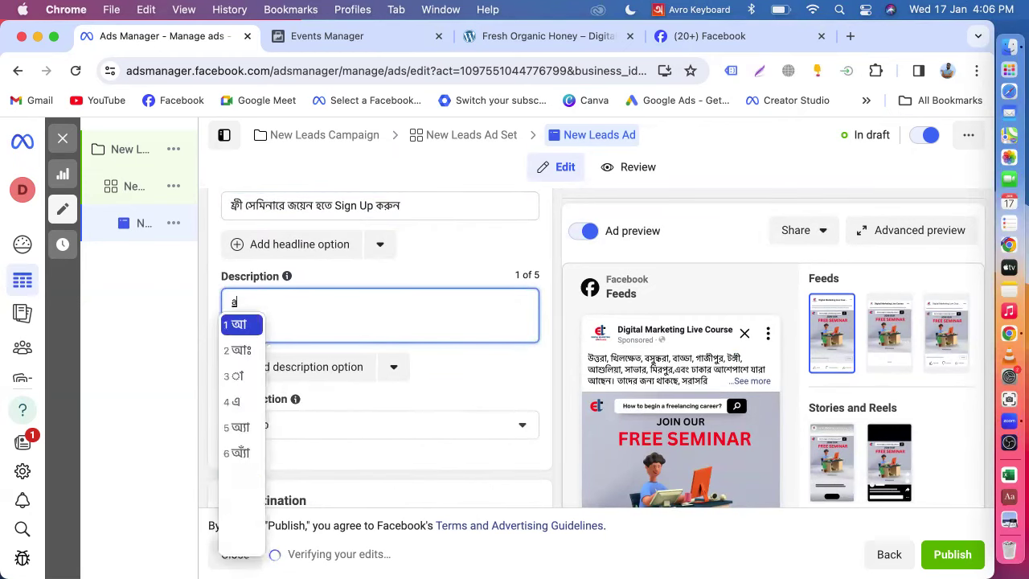
{"action": "type", "text": "son s"}
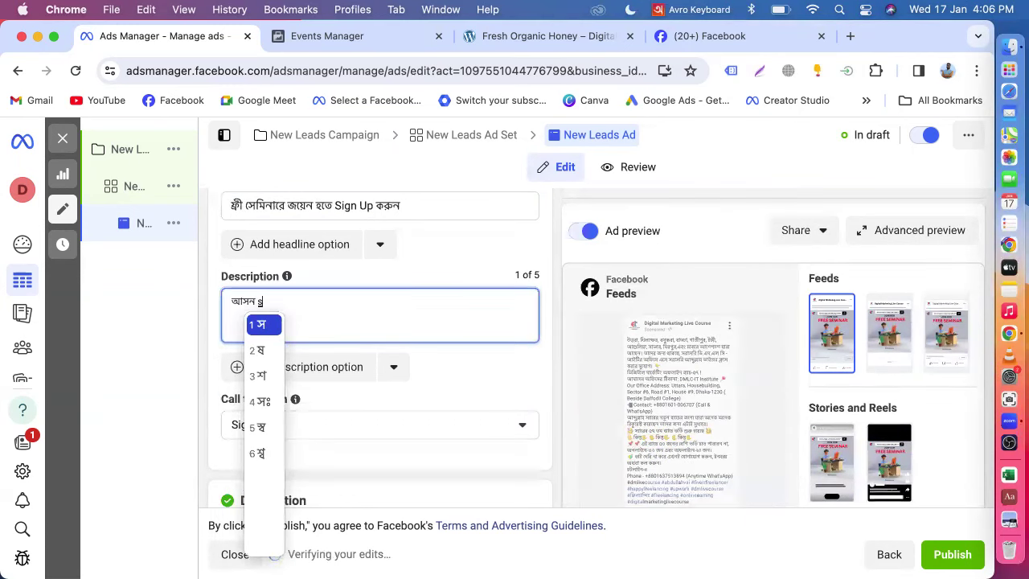
{"action": "type", "text": "onkha"}
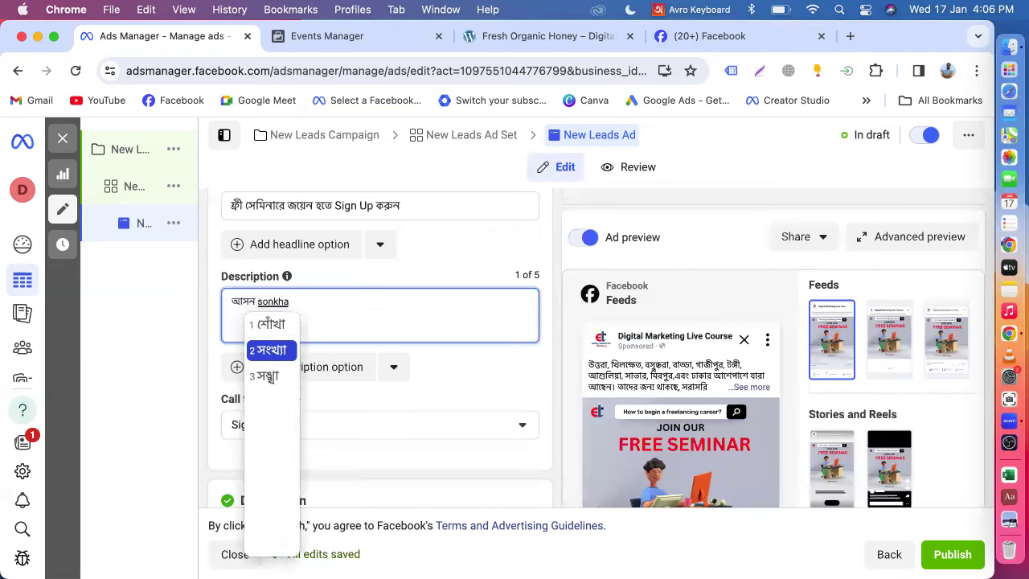
{"action": "type", "text": " simt"}
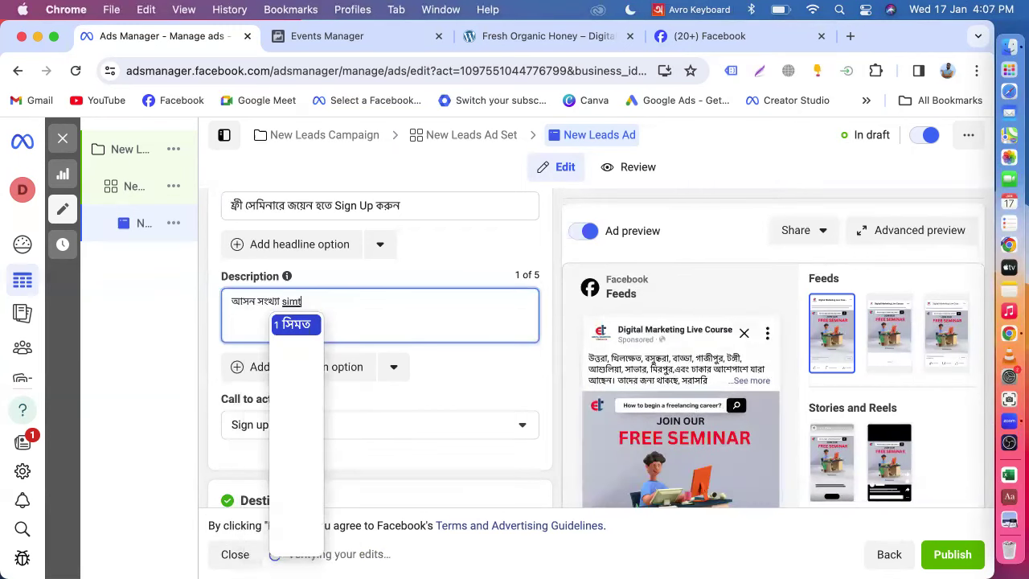
{"action": "key", "text": "BackSpace"}
{"action": "key", "text": "BackSpace"}
{"action": "key", "text": "BackSpace"}
{"action": "key", "text": "BackSpace"}
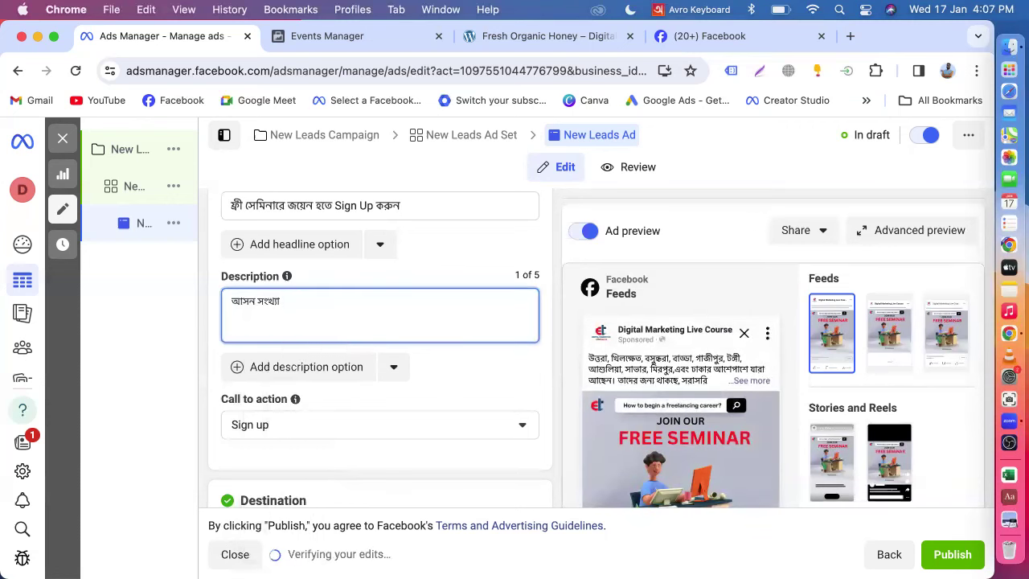
{"action": "type", "text": "shimit"}
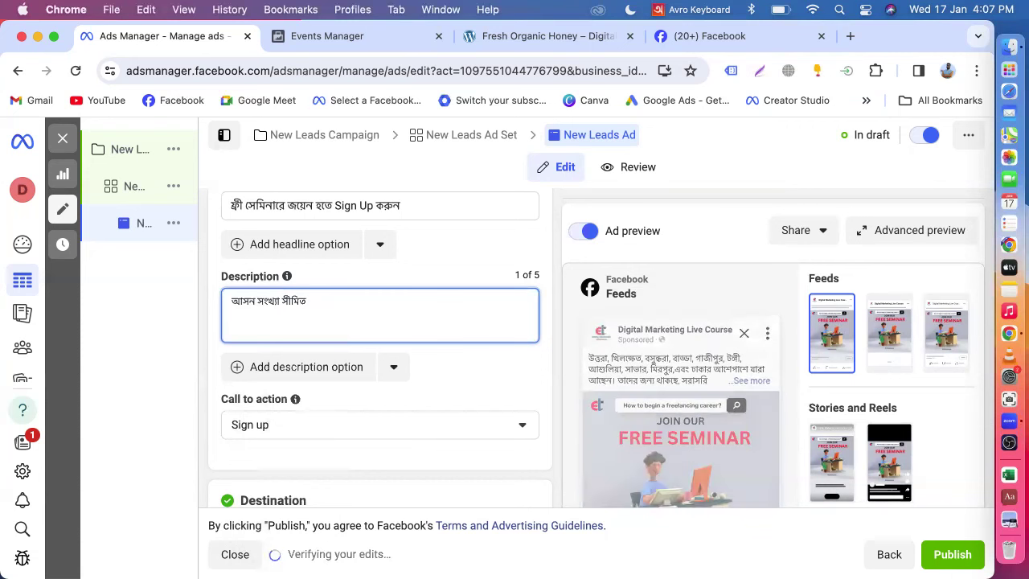
{"action": "left_click", "coordinate": [538, 368]}
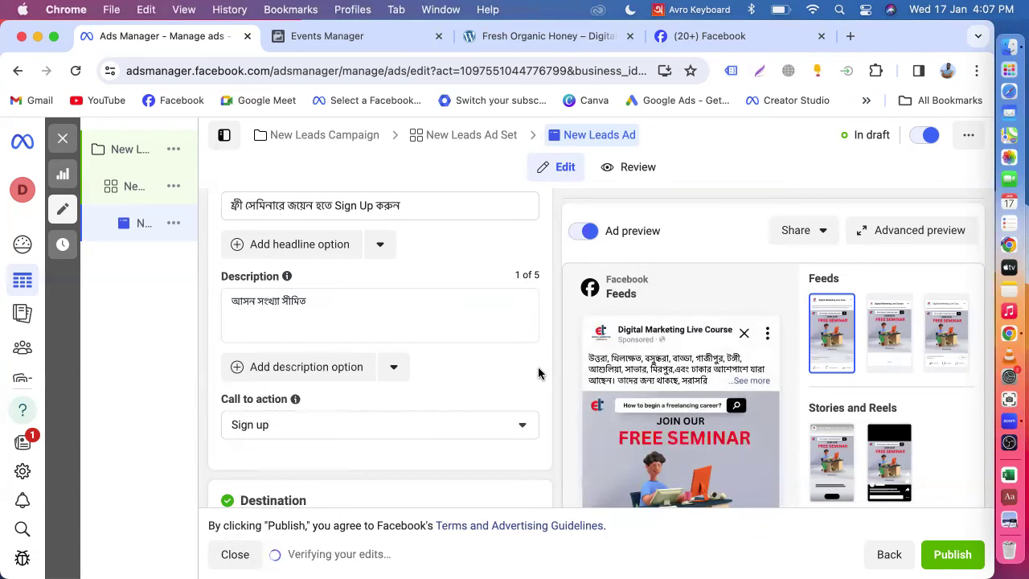
{"action": "scroll", "coordinate": [538, 370], "scroll_direction": "down", "scroll_amount": 7}
{"action": "scroll", "coordinate": [537, 372], "scroll_direction": "down", "scroll_amount": 5}
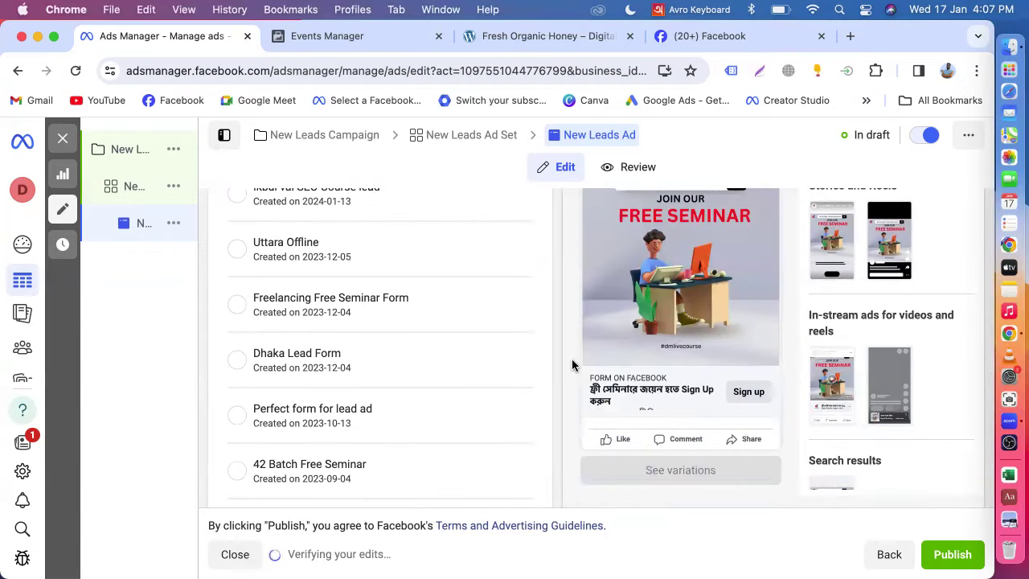
{"action": "scroll", "coordinate": [571, 364], "scroll_direction": "up", "scroll_amount": 2}
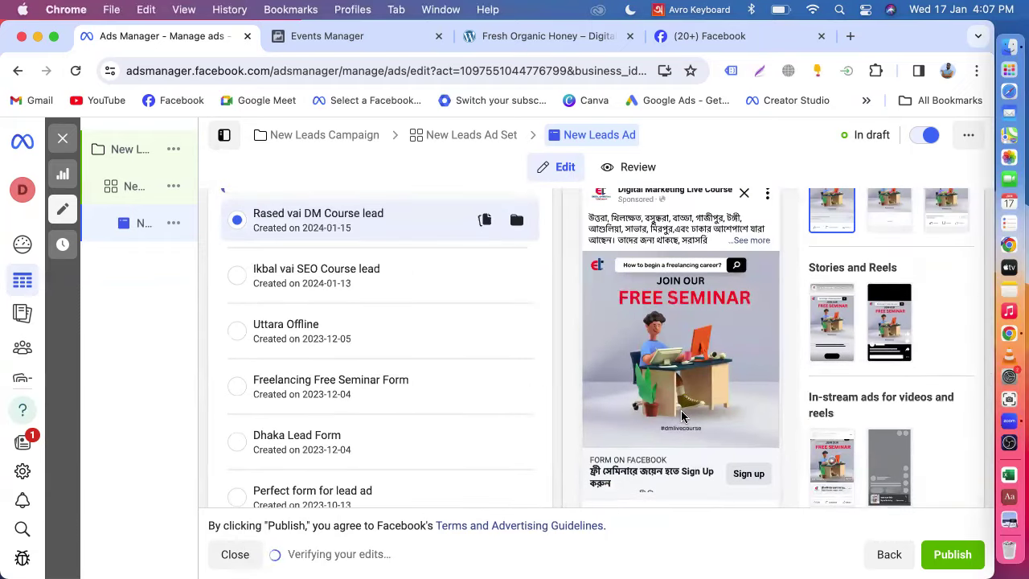
{"action": "scroll", "coordinate": [683, 418], "scroll_direction": "down", "scroll_amount": 1}
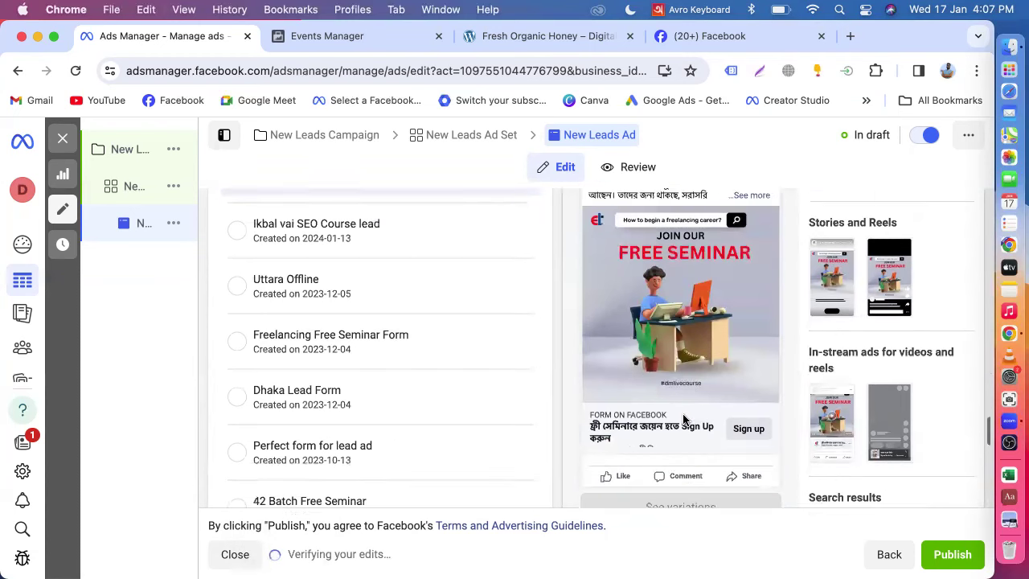
{"action": "scroll", "coordinate": [683, 419], "scroll_direction": "down", "scroll_amount": 1}
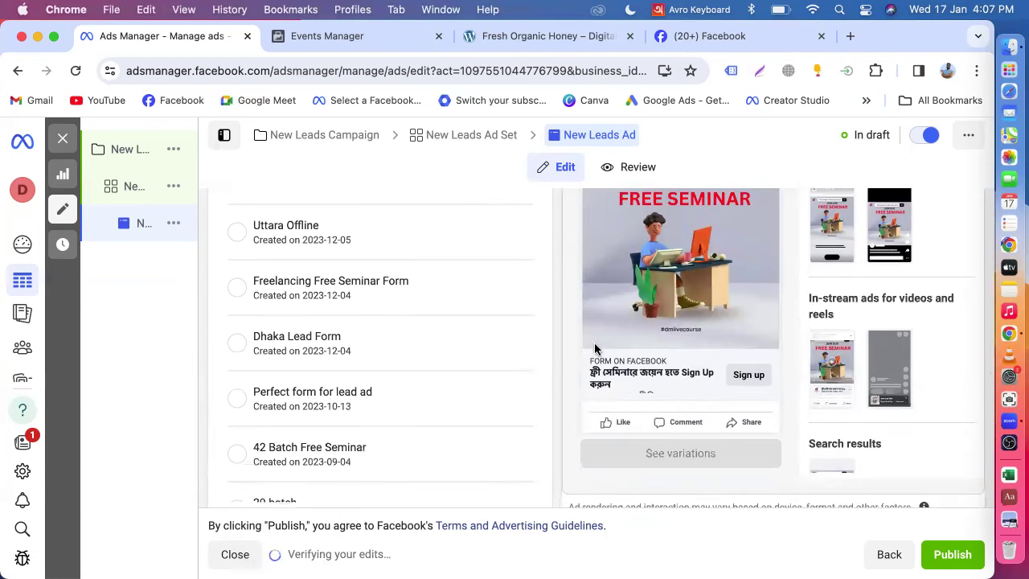
{"action": "scroll", "coordinate": [439, 413], "scroll_direction": "up", "scroll_amount": 5}
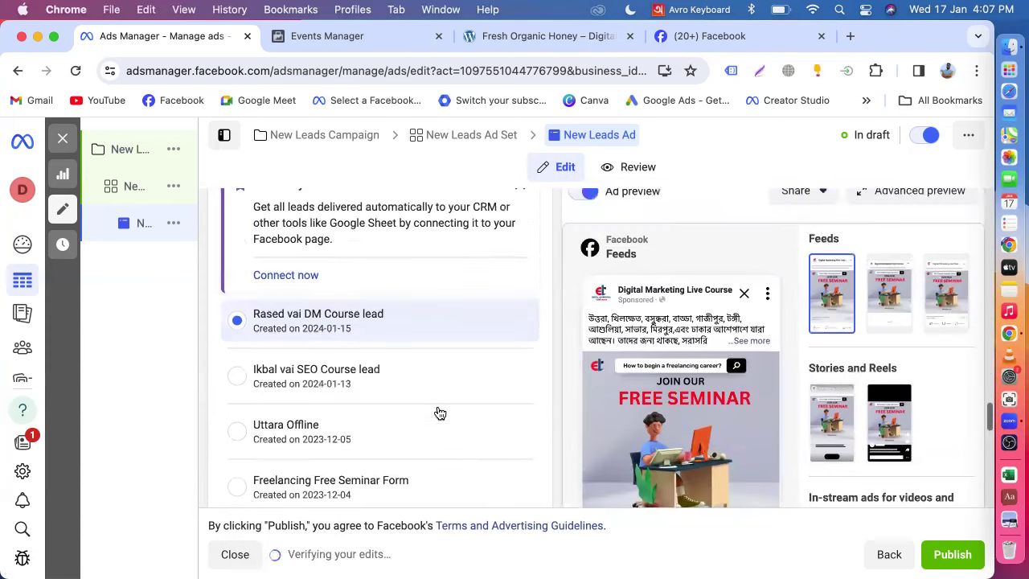
{"action": "scroll", "coordinate": [298, 322], "scroll_direction": "up", "scroll_amount": 4}
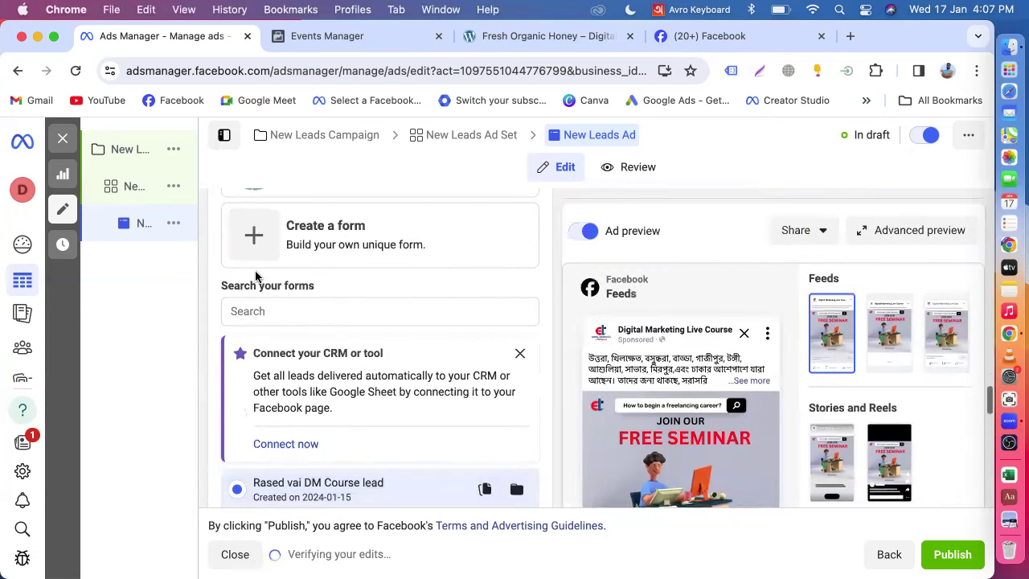
{"action": "scroll", "coordinate": [349, 345], "scroll_direction": "up", "scroll_amount": 3}
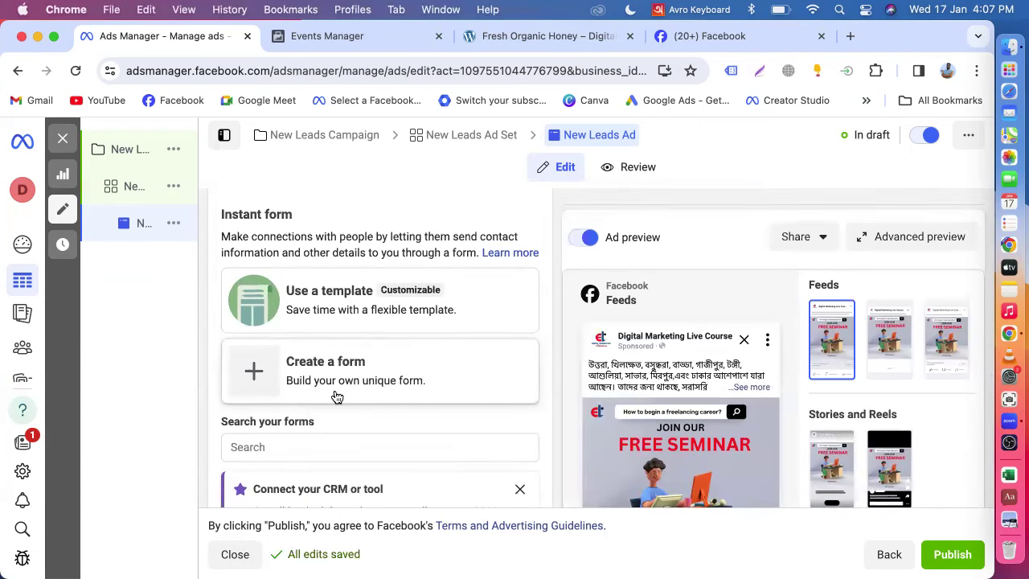
{"action": "scroll", "coordinate": [336, 396], "scroll_direction": "down", "scroll_amount": 5}
{"action": "scroll", "coordinate": [309, 436], "scroll_direction": "down", "scroll_amount": 3}
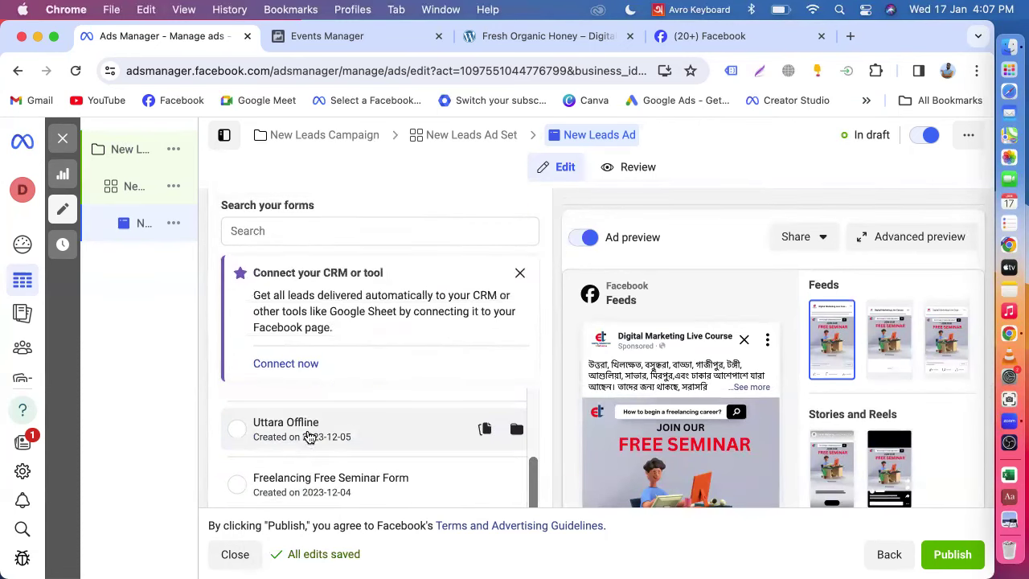
{"action": "scroll", "coordinate": [317, 446], "scroll_direction": "up", "scroll_amount": 1}
{"action": "scroll", "coordinate": [515, 376], "scroll_direction": "down", "scroll_amount": 1}
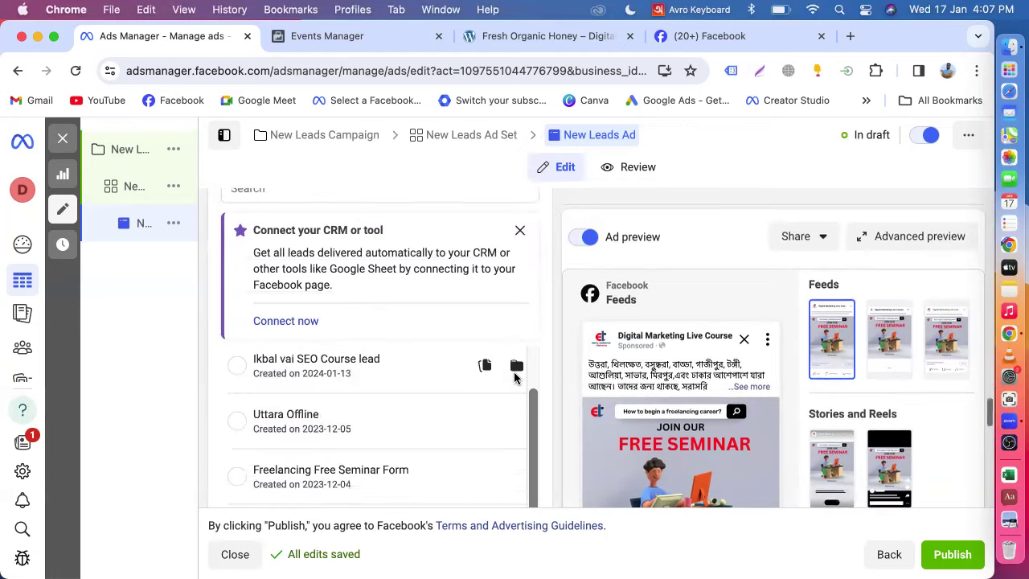
{"action": "scroll", "coordinate": [326, 426], "scroll_direction": "down", "scroll_amount": 2}
{"action": "scroll", "coordinate": [331, 450], "scroll_direction": "down", "scroll_amount": 2}
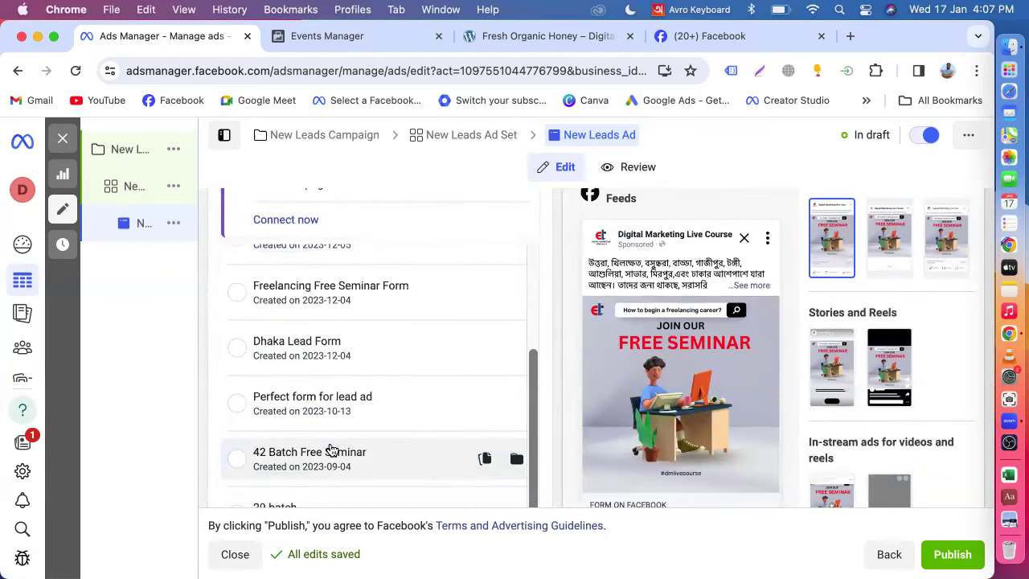
{"action": "scroll", "coordinate": [332, 450], "scroll_direction": "up", "scroll_amount": 3}
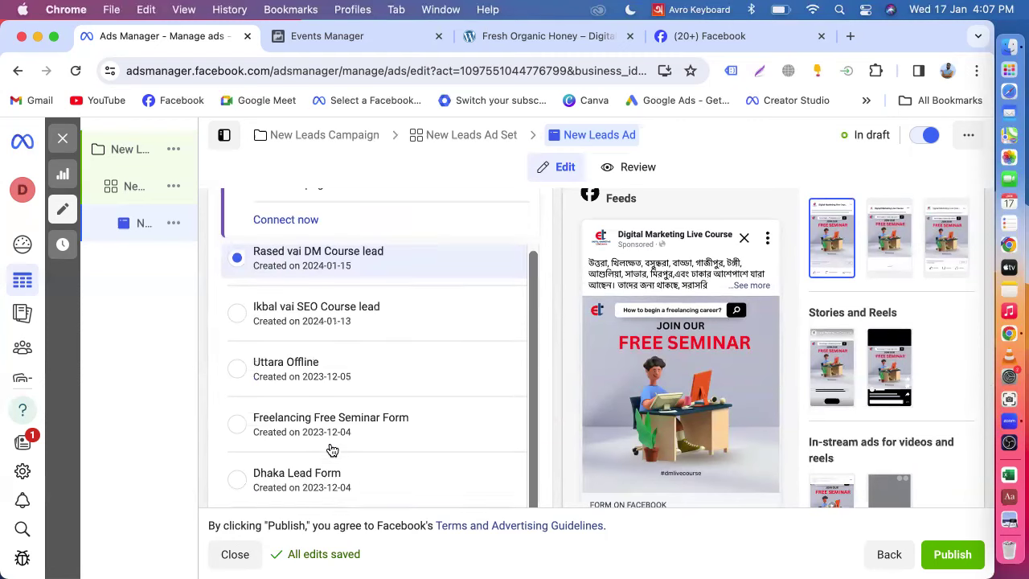
{"action": "scroll", "coordinate": [329, 448], "scroll_direction": "up", "scroll_amount": 3}
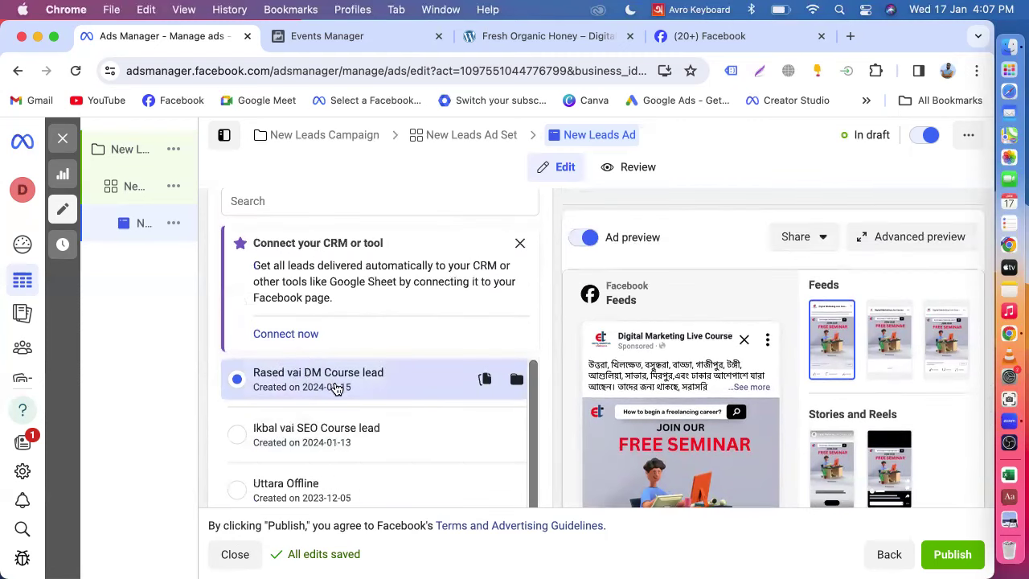
{"action": "scroll", "coordinate": [333, 390], "scroll_direction": "down", "scroll_amount": 2}
{"action": "scroll", "coordinate": [336, 391], "scroll_direction": "down", "scroll_amount": 1}
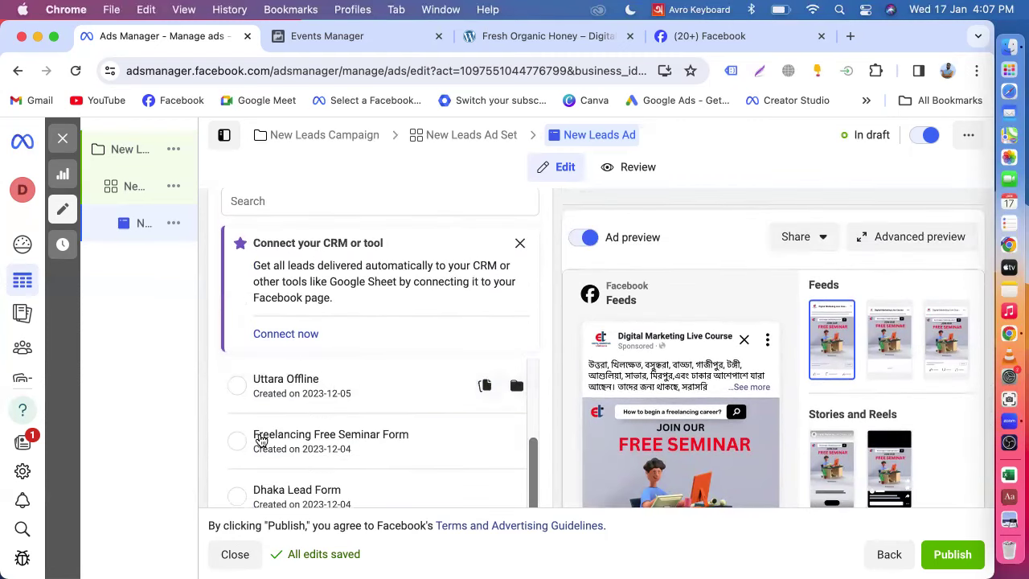
{"action": "scroll", "coordinate": [325, 457], "scroll_direction": "up", "scroll_amount": 3}
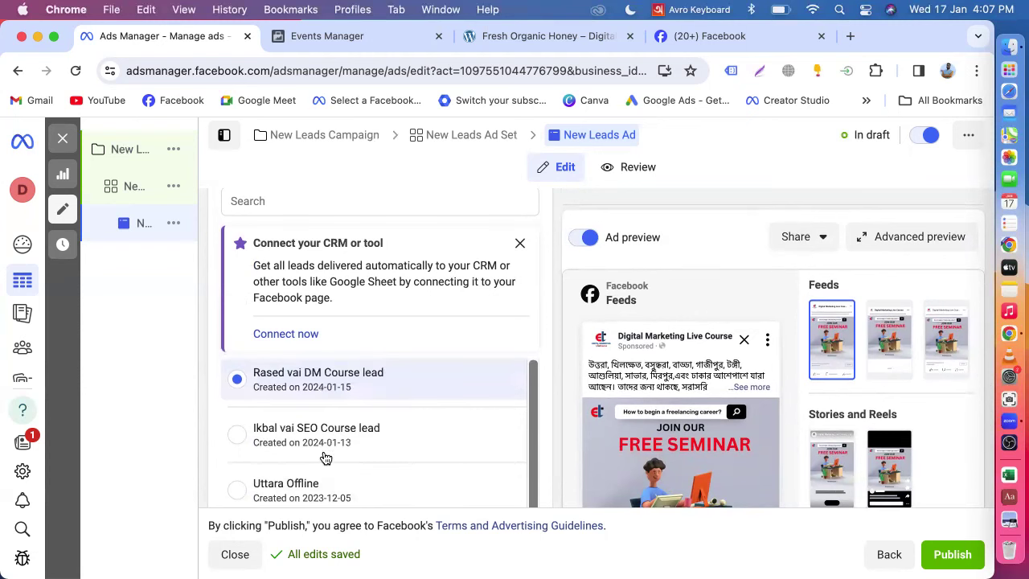
{"action": "scroll", "coordinate": [353, 385], "scroll_direction": "up", "scroll_amount": 3}
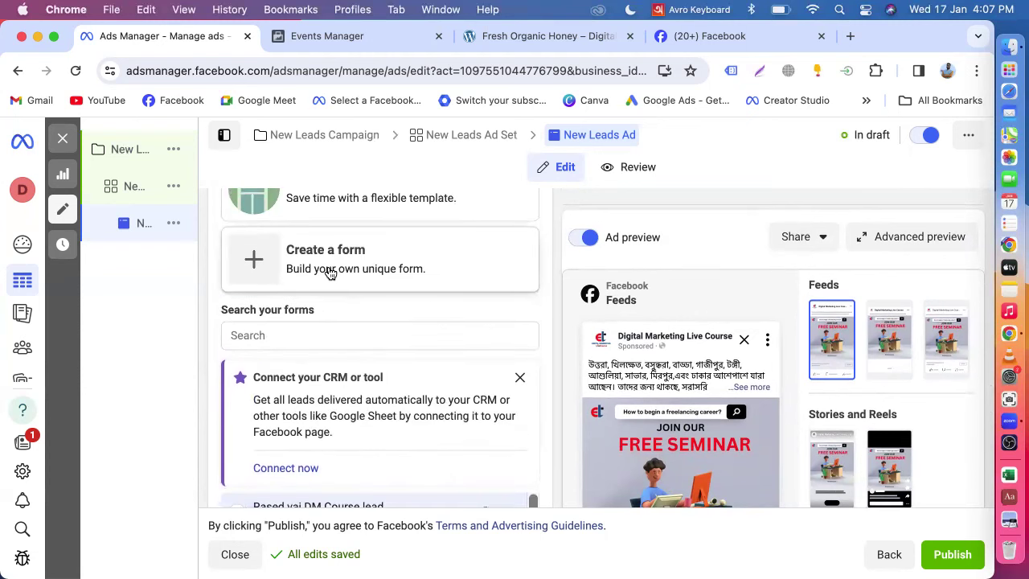
{"action": "scroll", "coordinate": [362, 363], "scroll_direction": "down", "scroll_amount": 3}
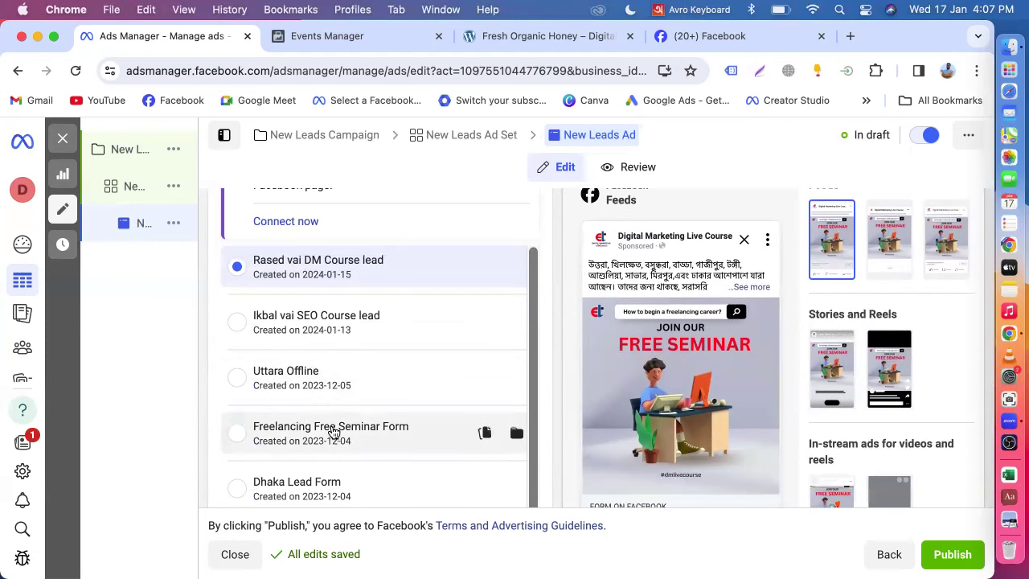
{"action": "scroll", "coordinate": [334, 434], "scroll_direction": "up", "scroll_amount": 3}
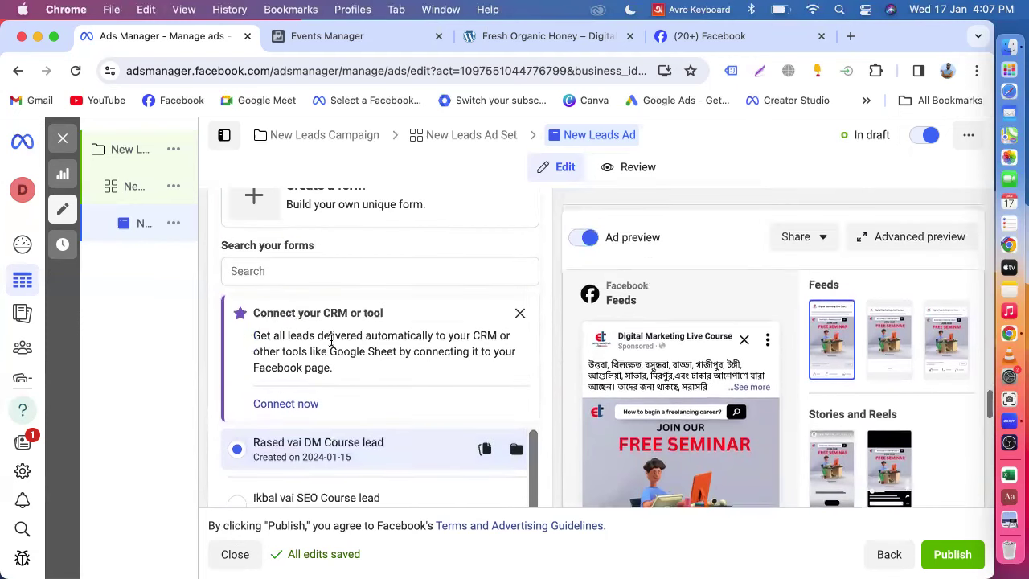
{"action": "scroll", "coordinate": [361, 299], "scroll_direction": "up", "scroll_amount": 2}
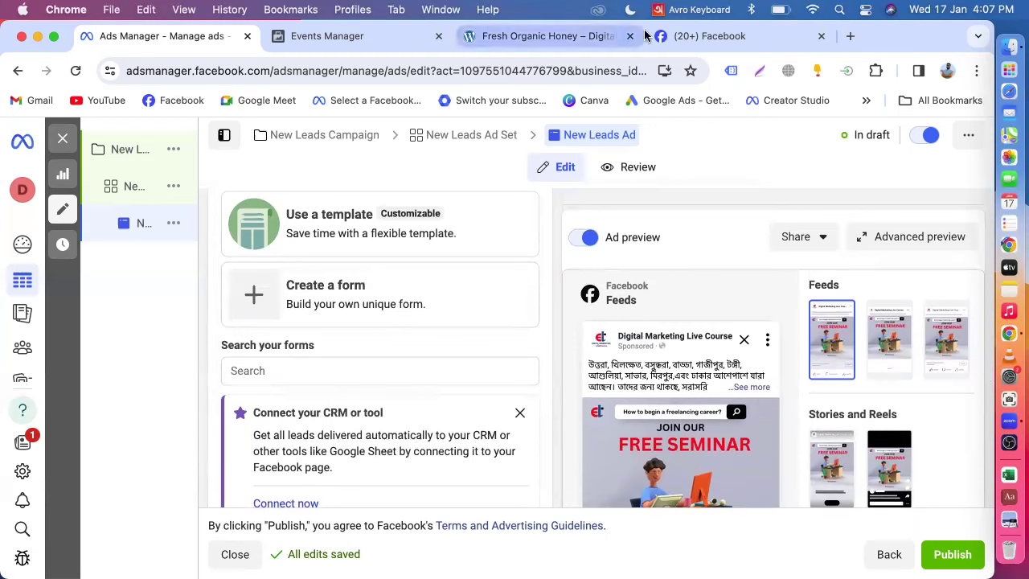
- Change the macOS input source from Avro Keyboard to ABC and review the Destination section
{"action": "left_click", "coordinate": [672, 11]}
{"action": "left_click", "coordinate": [680, 68]}
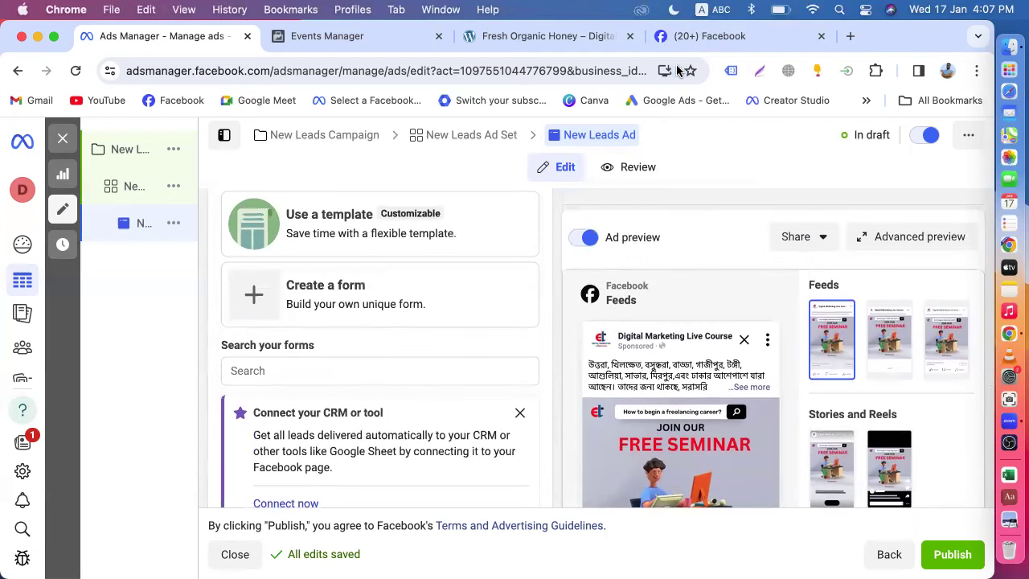
{"action": "scroll", "coordinate": [462, 304], "scroll_direction": "up", "scroll_amount": 1}
{"action": "scroll", "coordinate": [462, 304], "scroll_direction": "up", "scroll_amount": 5}
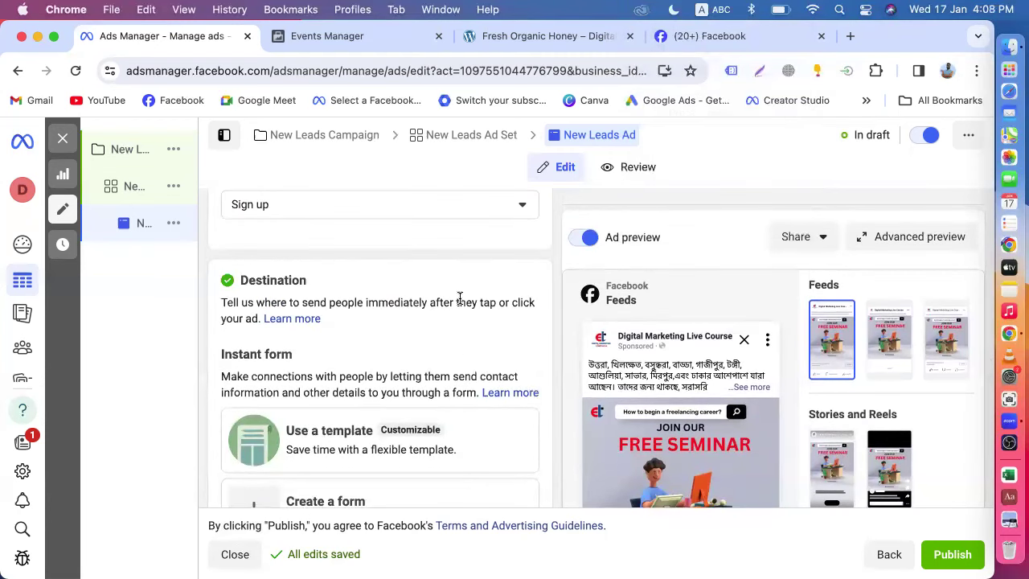
{"action": "scroll", "coordinate": [459, 299], "scroll_direction": "down", "scroll_amount": 5}
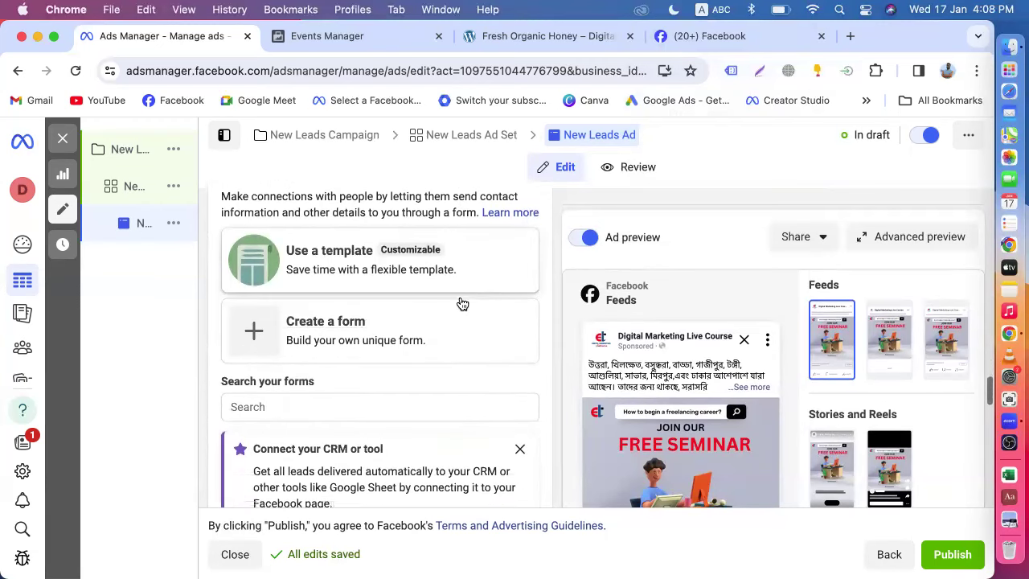
{"action": "scroll", "coordinate": [462, 304], "scroll_direction": "down", "scroll_amount": 1}
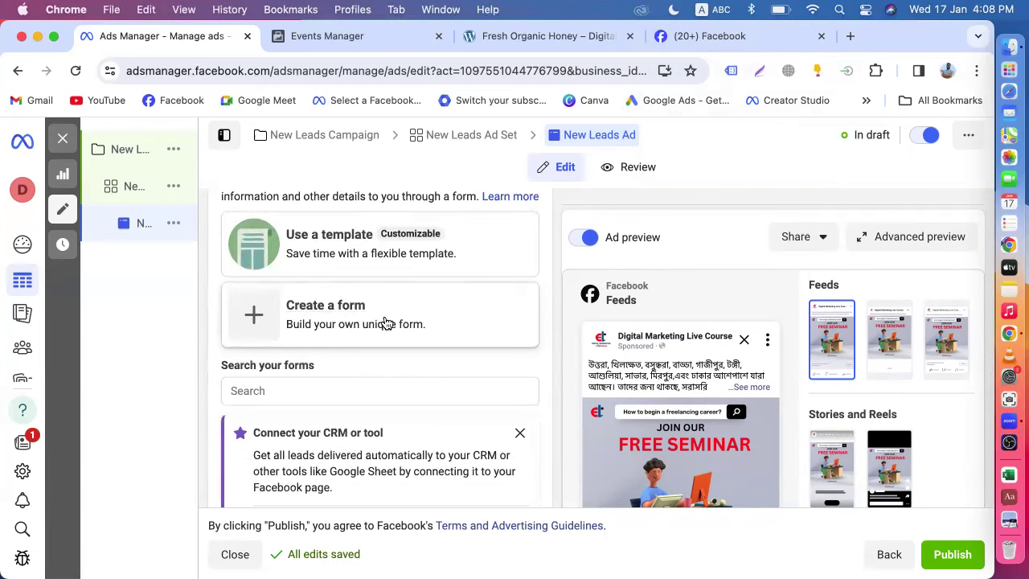
{"action": "scroll", "coordinate": [361, 362], "scroll_direction": "up", "scroll_amount": 8}
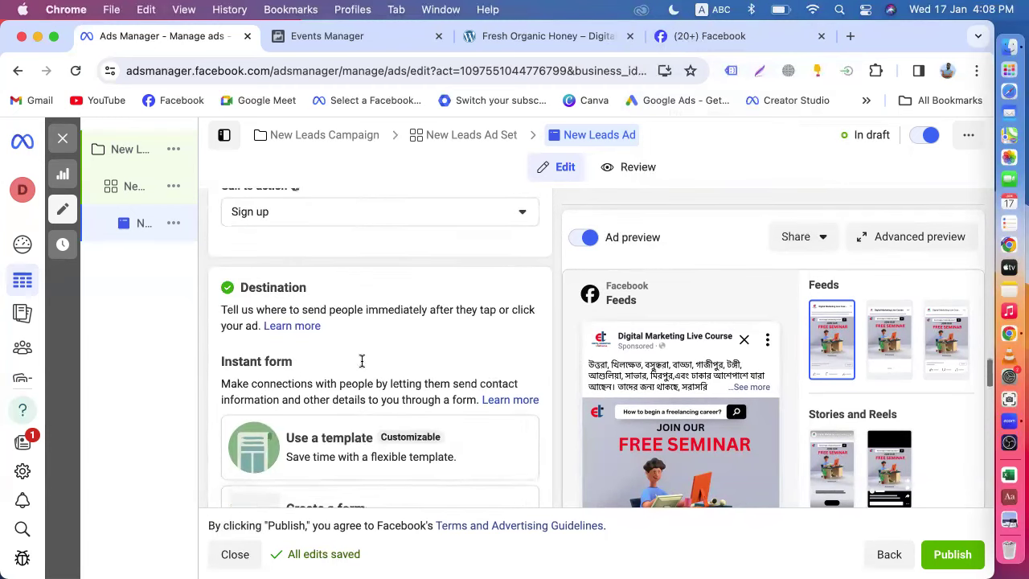
{"action": "scroll", "coordinate": [733, 391], "scroll_direction": "down", "scroll_amount": 10}
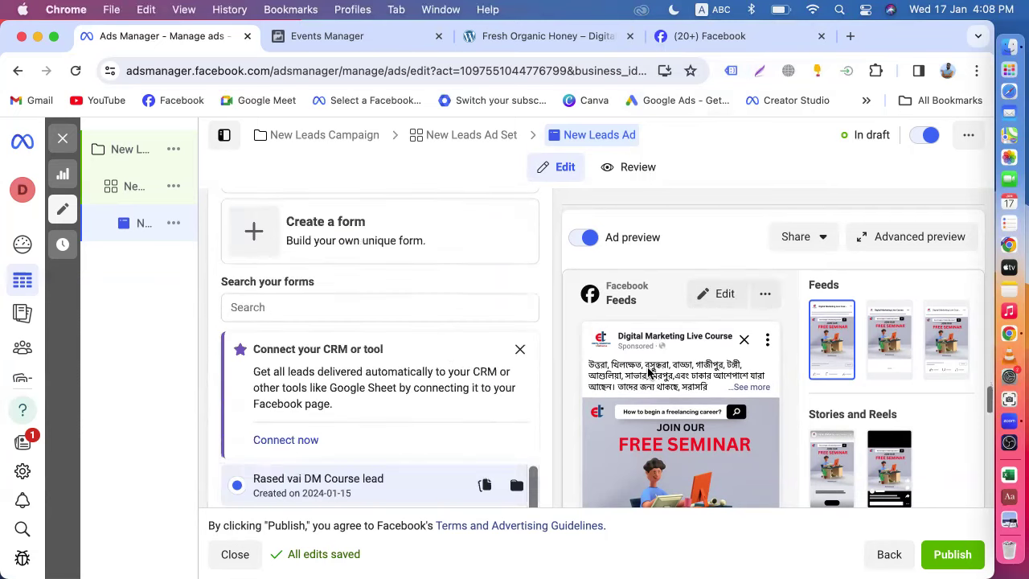
{"action": "scroll", "coordinate": [581, 373], "scroll_direction": "down", "scroll_amount": 7}
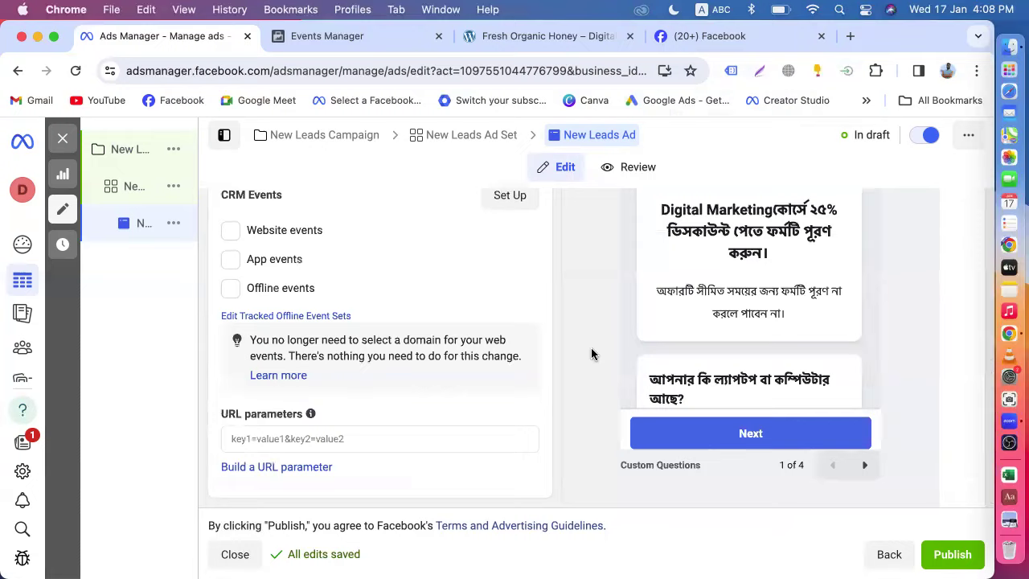
{"action": "scroll", "coordinate": [591, 355], "scroll_direction": "up", "scroll_amount": 5}
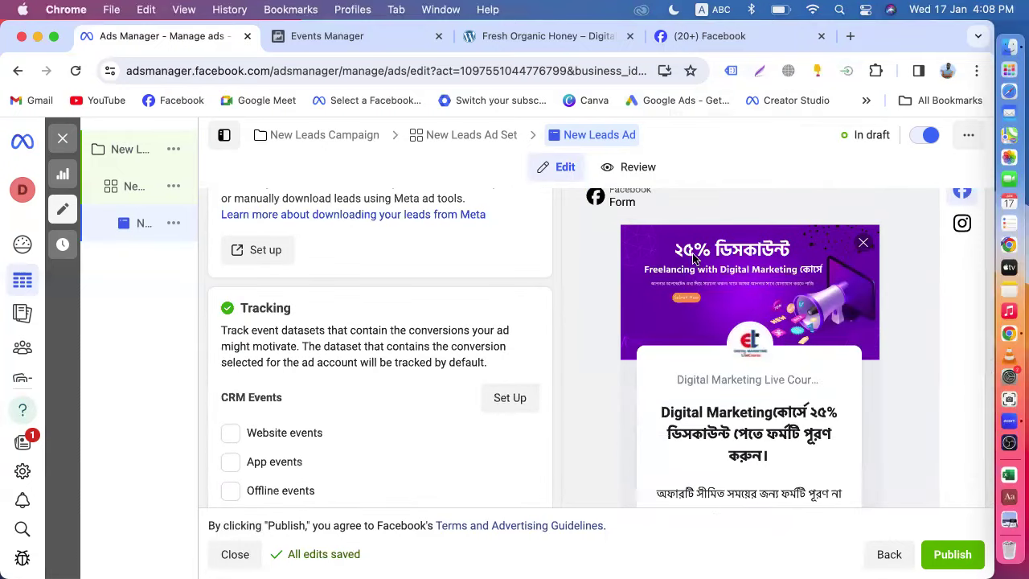
{"action": "scroll", "coordinate": [659, 397], "scroll_direction": "down", "scroll_amount": 2}
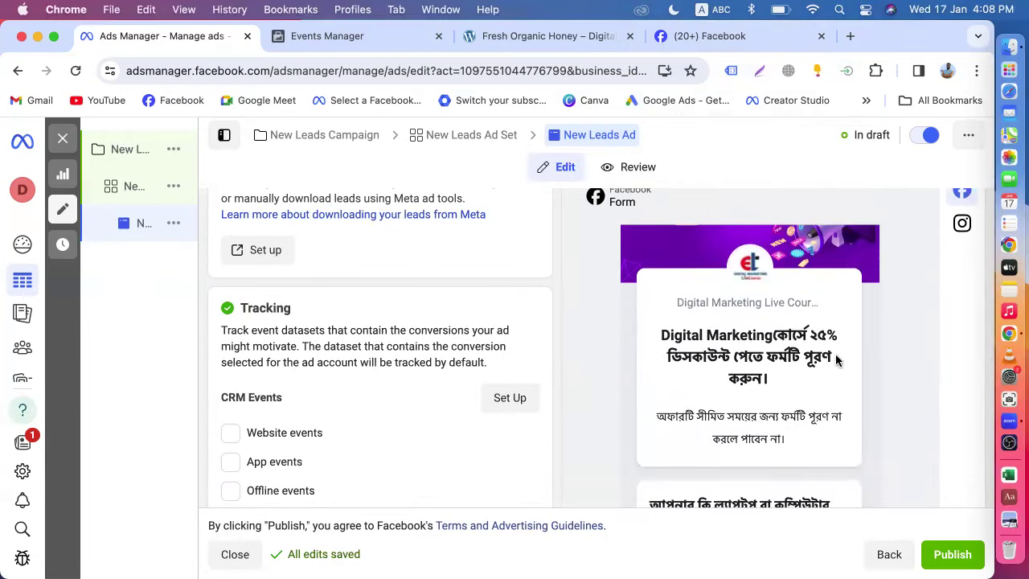
{"action": "scroll", "coordinate": [774, 415], "scroll_direction": "down", "scroll_amount": 5}
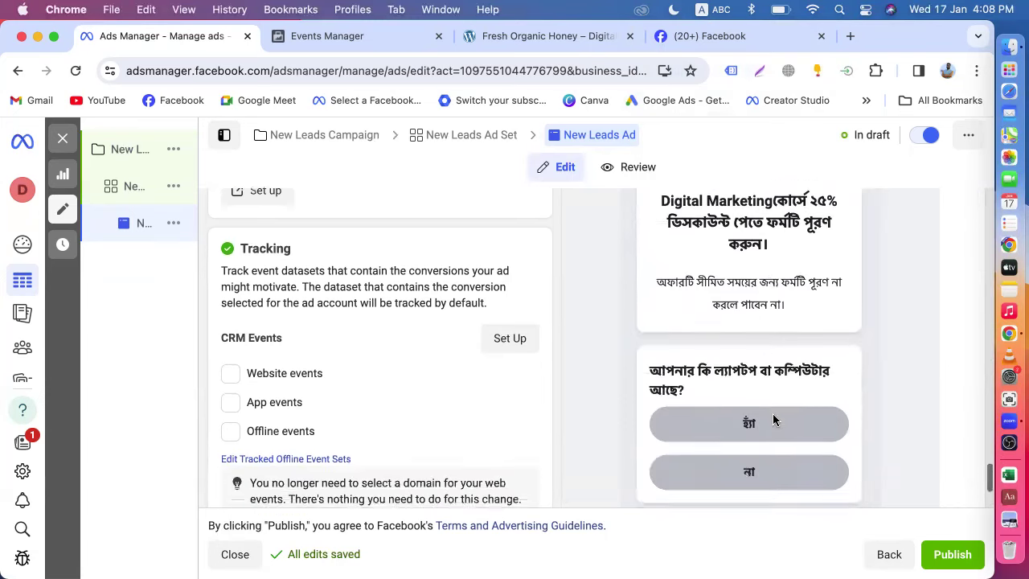
{"action": "scroll", "coordinate": [817, 373], "scroll_direction": "down", "scroll_amount": 3}
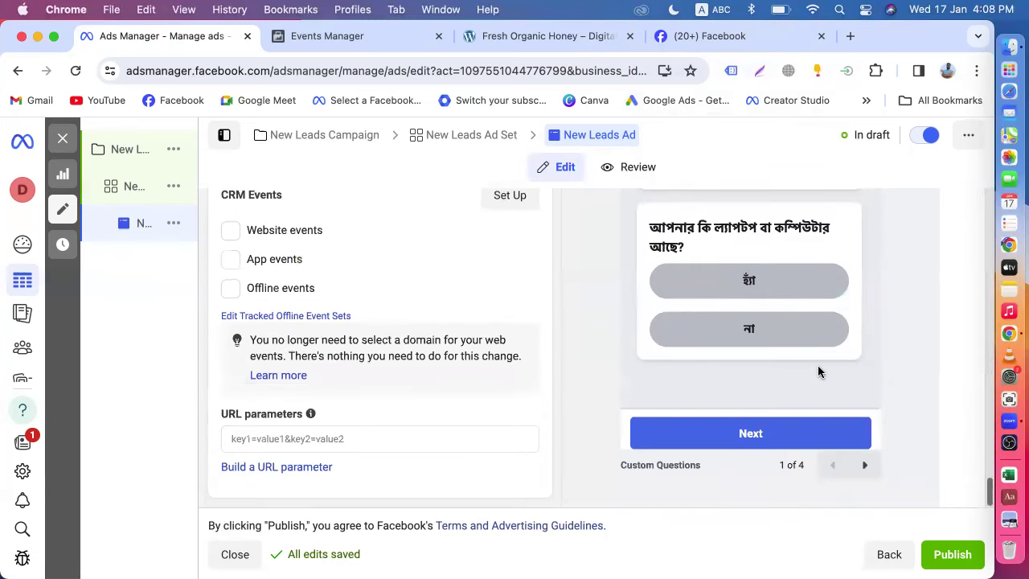
{"action": "left_click", "coordinate": [867, 469]}
{"action": "scroll", "coordinate": [782, 390], "scroll_direction": "up", "scroll_amount": 3}
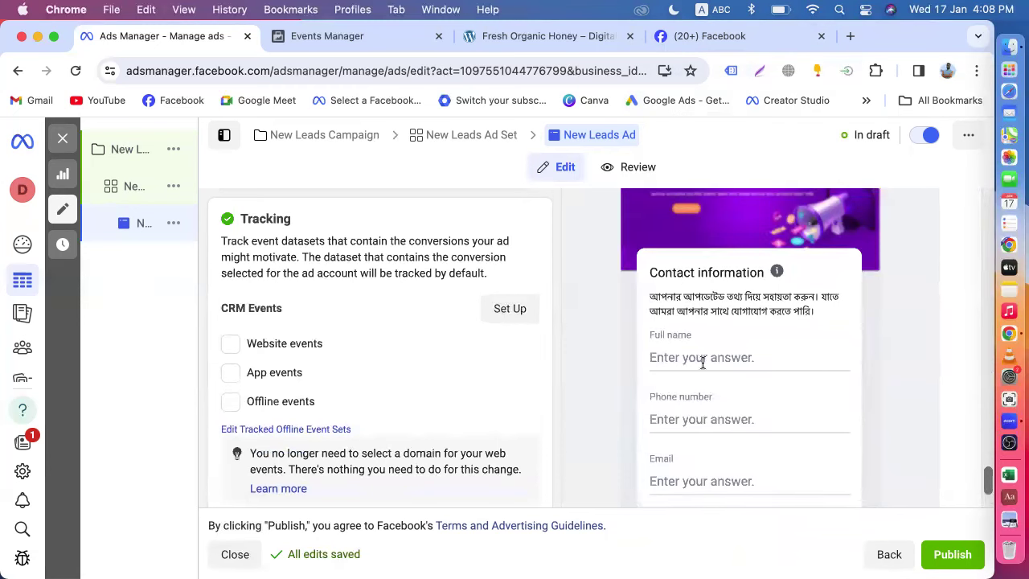
{"action": "scroll", "coordinate": [767, 368], "scroll_direction": "down", "scroll_amount": 1}
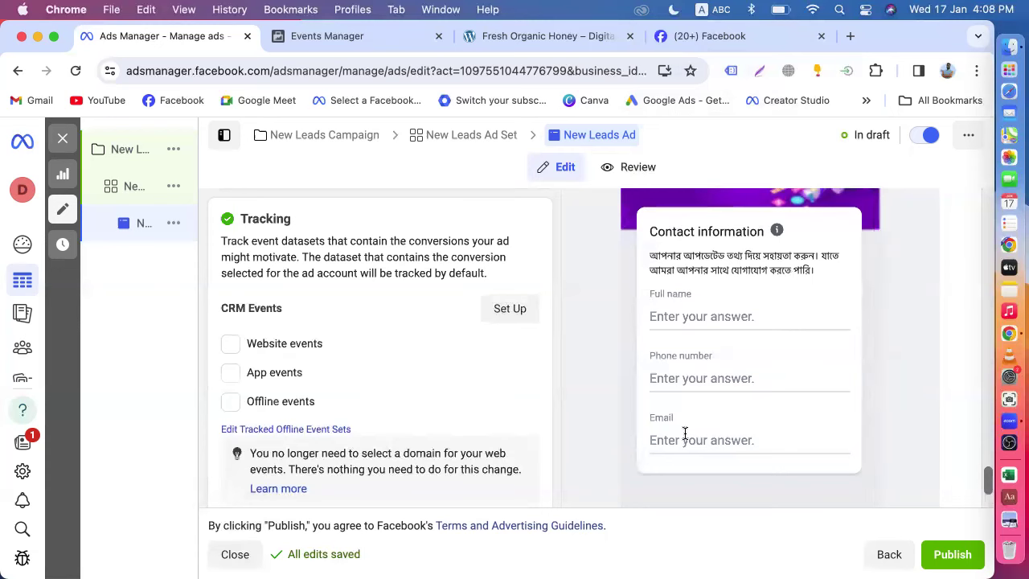
{"action": "scroll", "coordinate": [723, 441], "scroll_direction": "down", "scroll_amount": 3}
{"action": "left_click", "coordinate": [864, 465]}
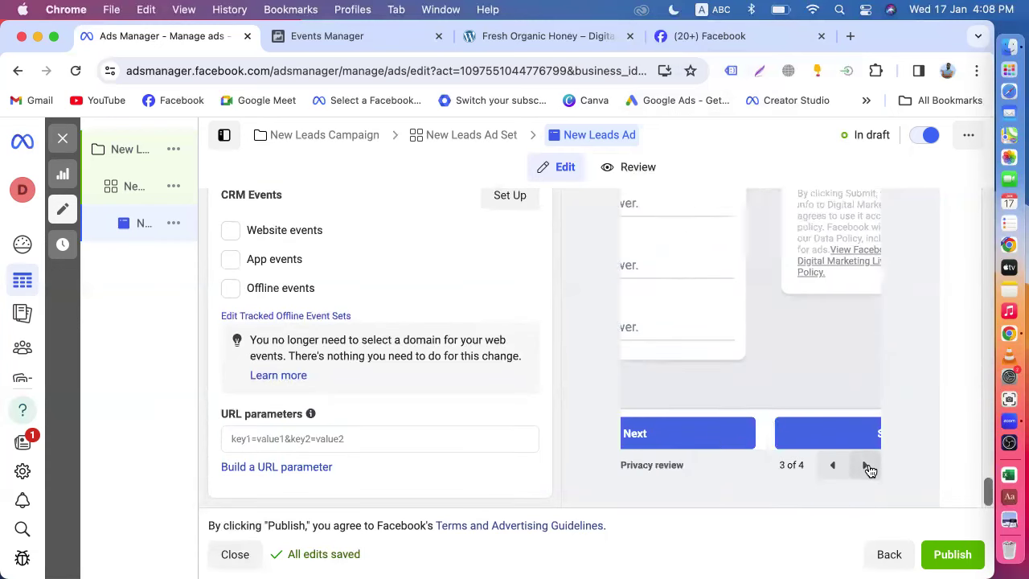
{"action": "scroll", "coordinate": [776, 355], "scroll_direction": "up", "scroll_amount": 5}
{"action": "scroll", "coordinate": [790, 337], "scroll_direction": "down", "scroll_amount": 5}
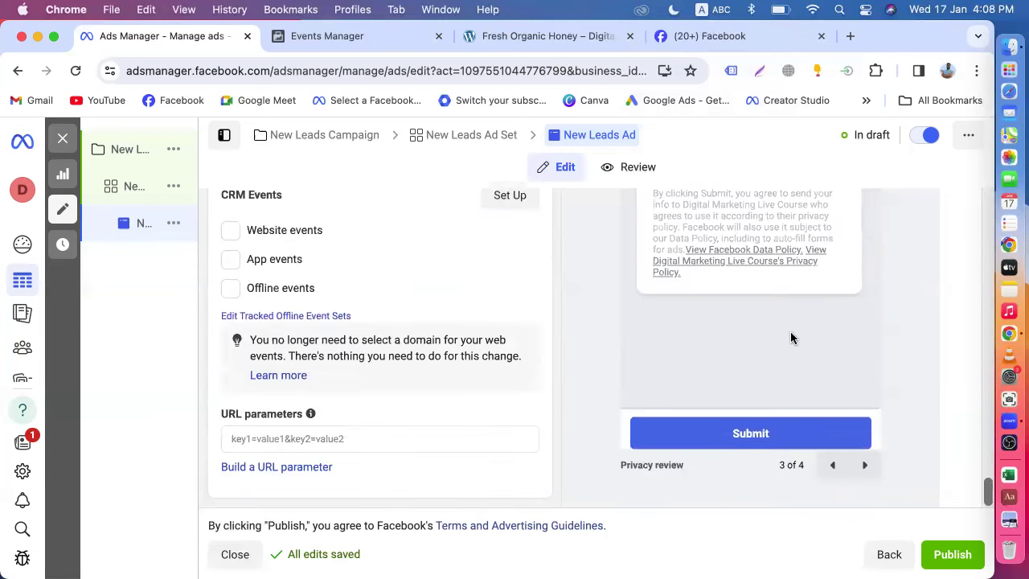
{"action": "left_click", "coordinate": [872, 470]}
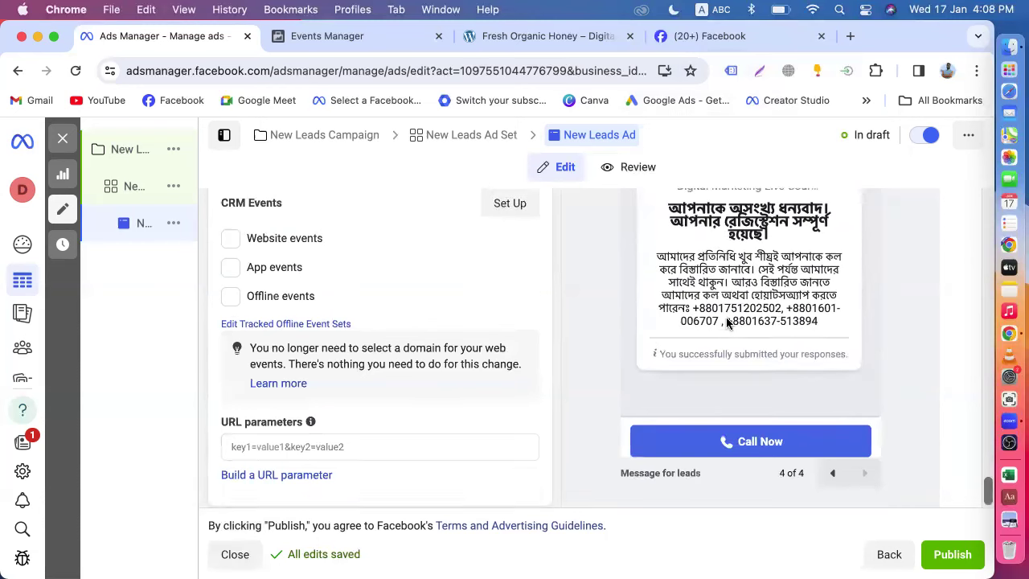
{"action": "scroll", "coordinate": [727, 330], "scroll_direction": "up", "scroll_amount": 4}
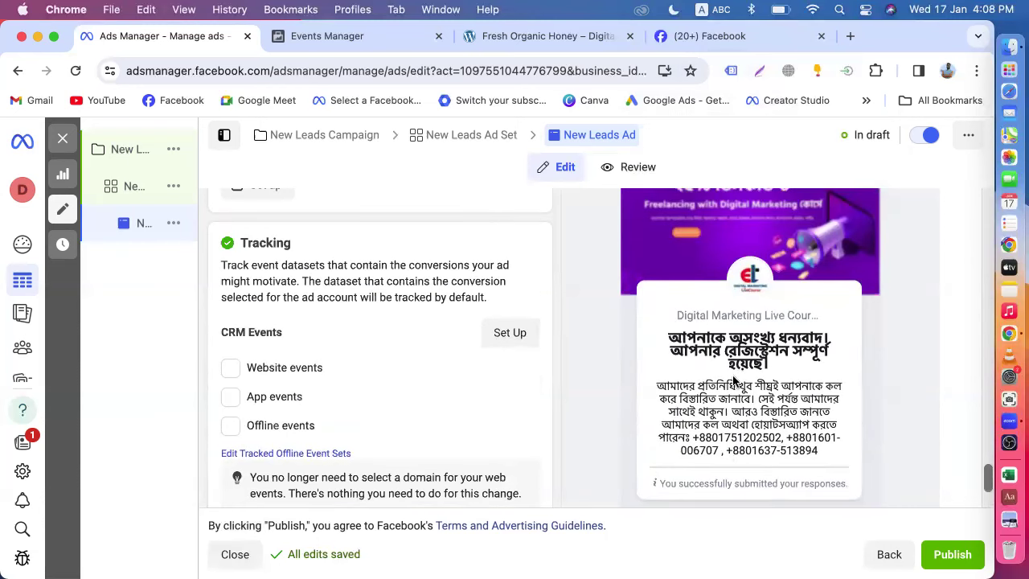
{"action": "scroll", "coordinate": [799, 363], "scroll_direction": "down", "scroll_amount": 3}
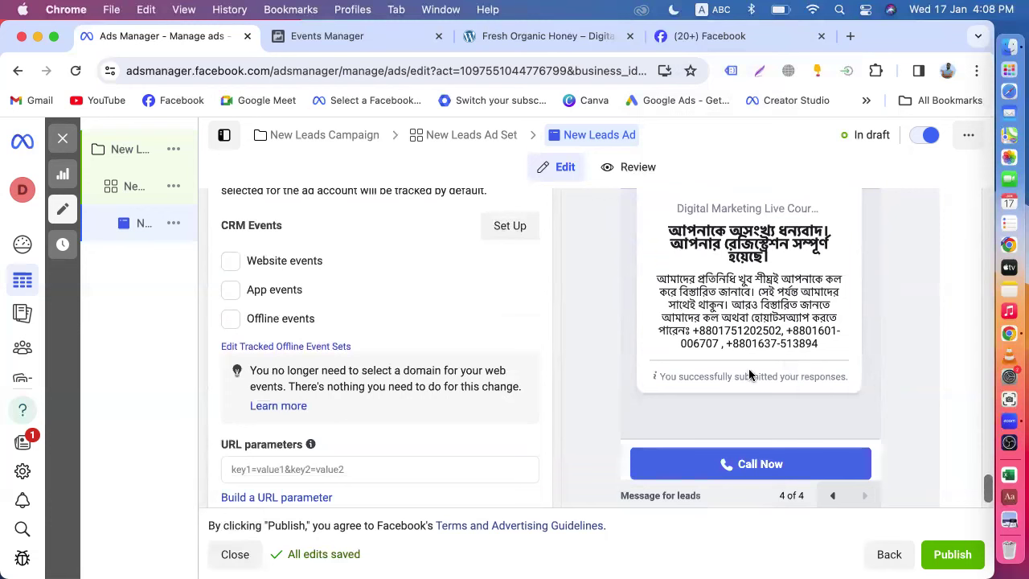
{"action": "scroll", "coordinate": [717, 377], "scroll_direction": "up", "scroll_amount": 10}
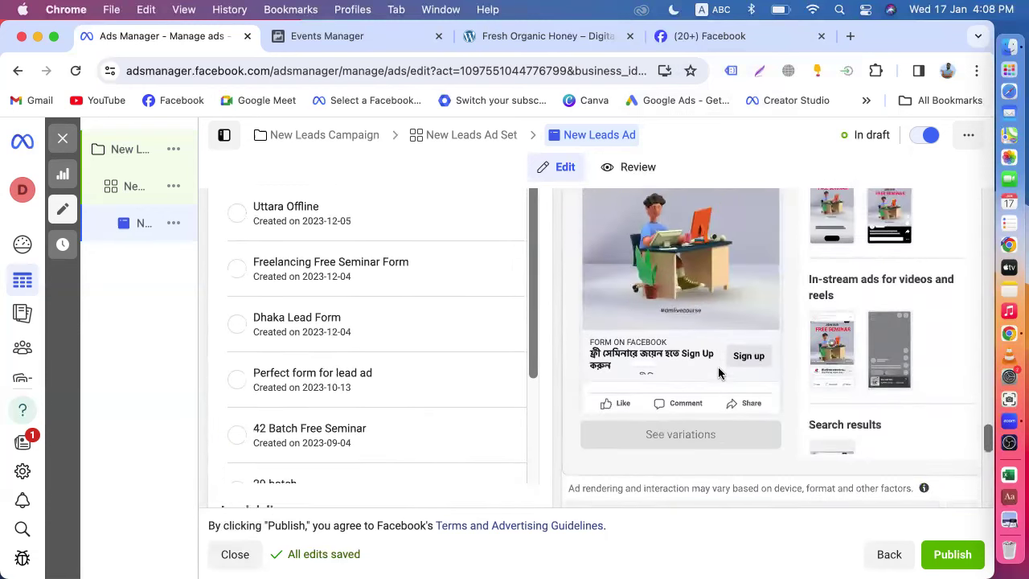
{"action": "scroll", "coordinate": [745, 319], "scroll_direction": "down", "scroll_amount": 2}
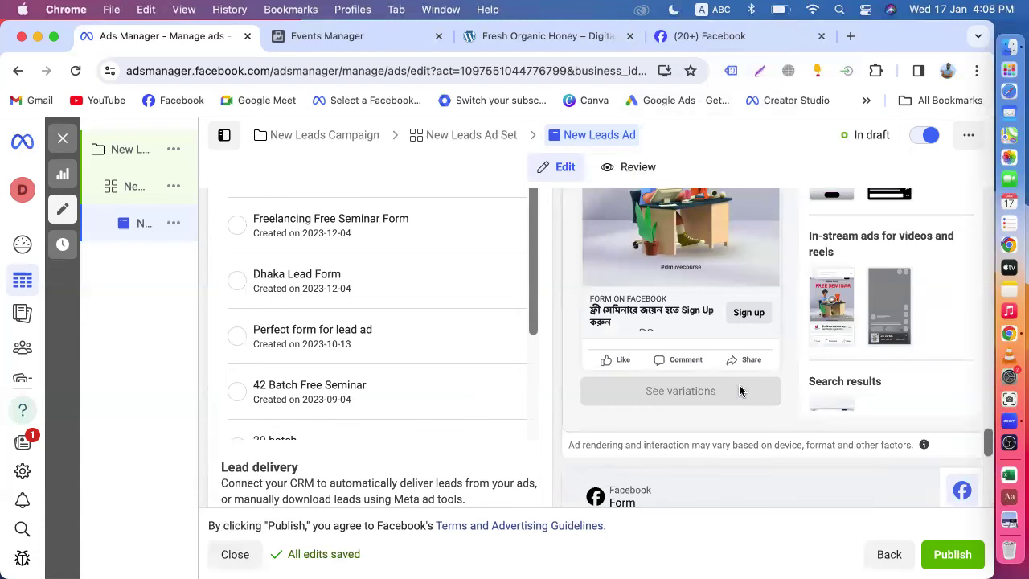
{"action": "scroll", "coordinate": [739, 391], "scroll_direction": "down", "scroll_amount": 7}
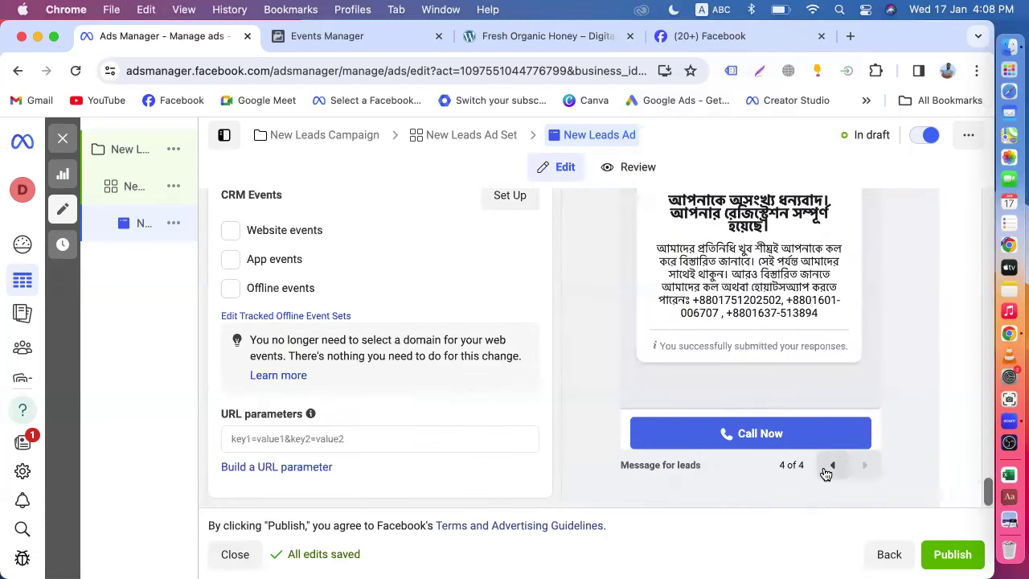
{"action": "left_click", "coordinate": [824, 467]}
{"action": "left_click", "coordinate": [825, 466]}
{"action": "left_click", "coordinate": [825, 464]}
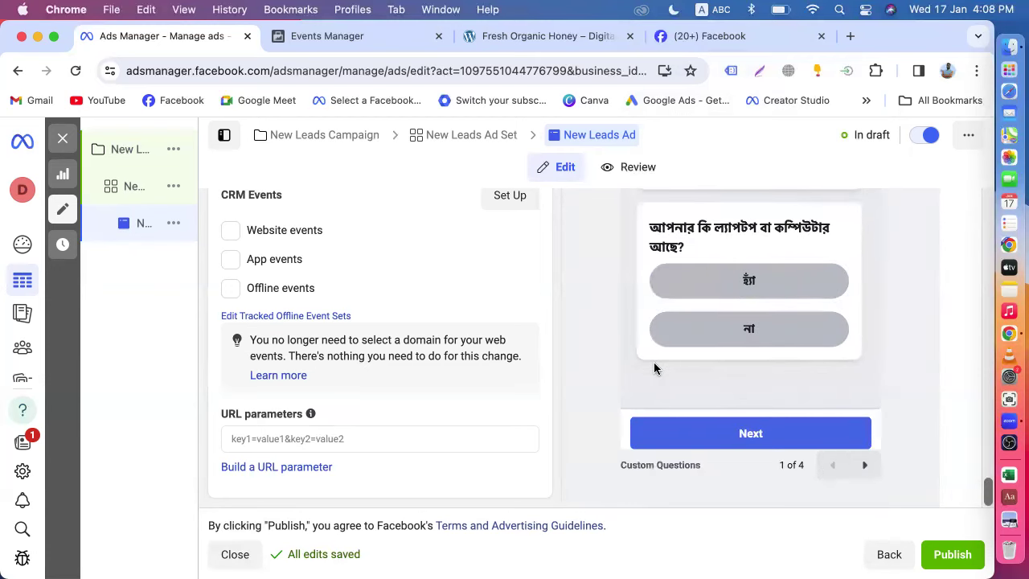
{"action": "scroll", "coordinate": [655, 367], "scroll_direction": "up", "scroll_amount": 5}
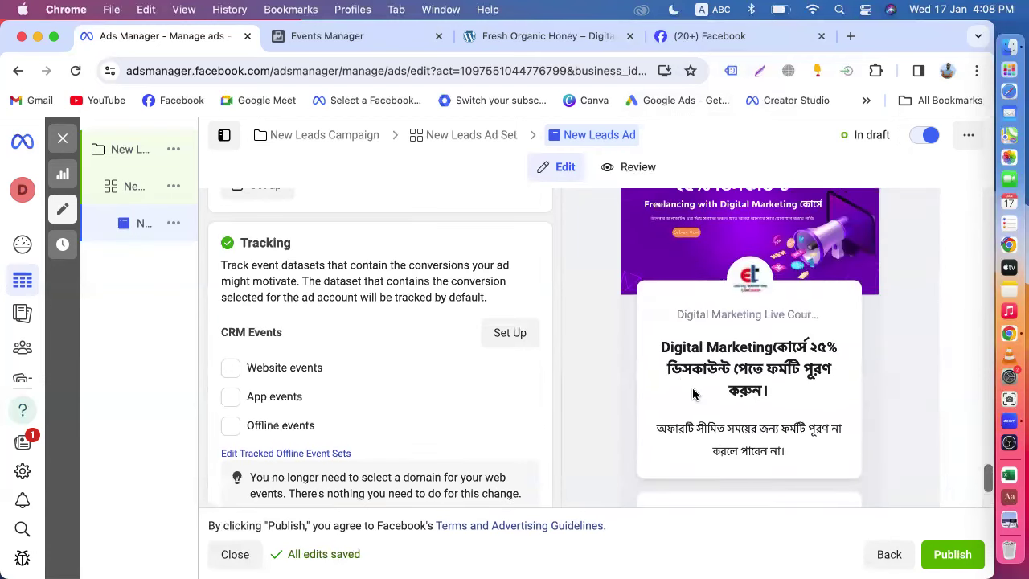
{"action": "scroll", "coordinate": [632, 399], "scroll_direction": "up", "scroll_amount": 5}
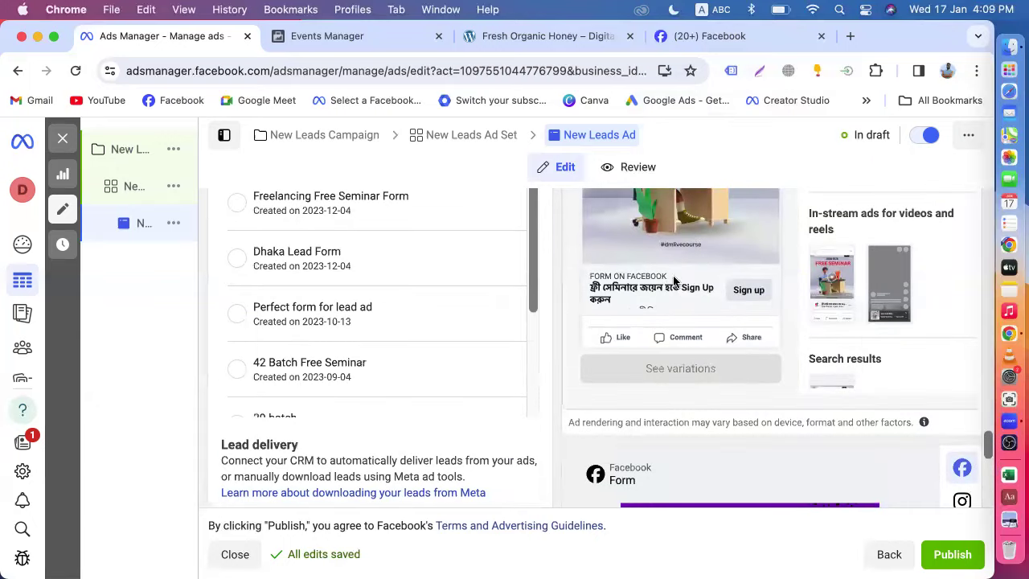
{"action": "scroll", "coordinate": [435, 415], "scroll_direction": "down", "scroll_amount": 5}
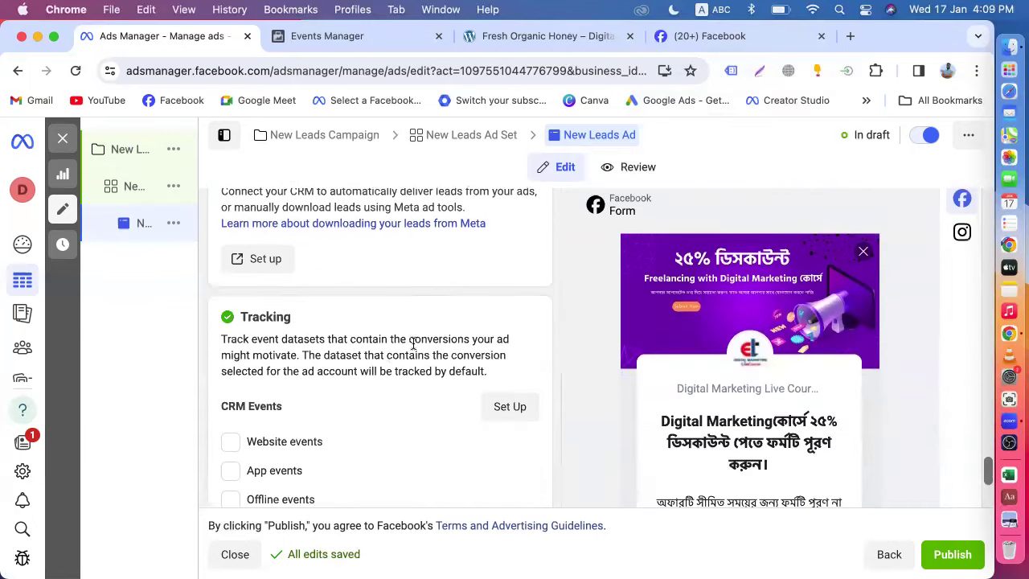
{"action": "scroll", "coordinate": [413, 344], "scroll_direction": "up", "scroll_amount": 10}
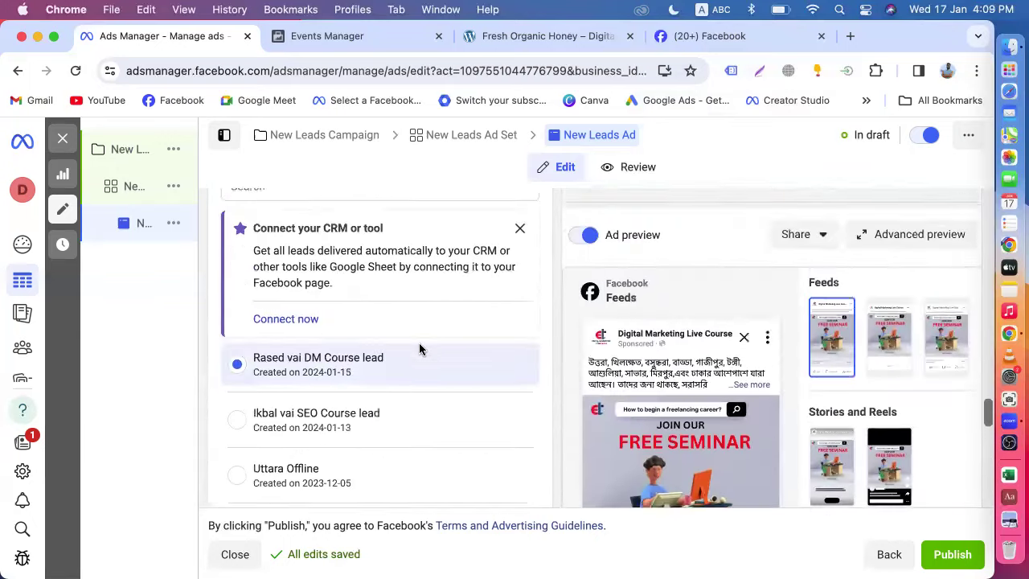
{"action": "scroll", "coordinate": [418, 348], "scroll_direction": "up", "scroll_amount": 3}
{"action": "left_click", "coordinate": [322, 332]}
- Replace the default form name with 'Batch-57 Offline'
{"action": "left_click_drag", "start_coordinate": [266, 256], "coordinate": [29, 254]}
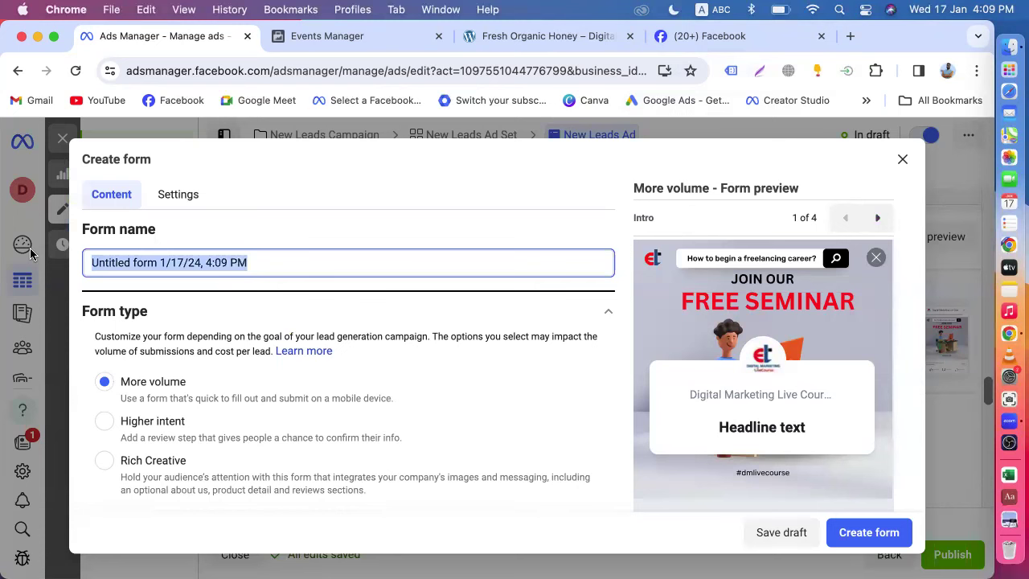
{"action": "type", "text": "Batch-57"}
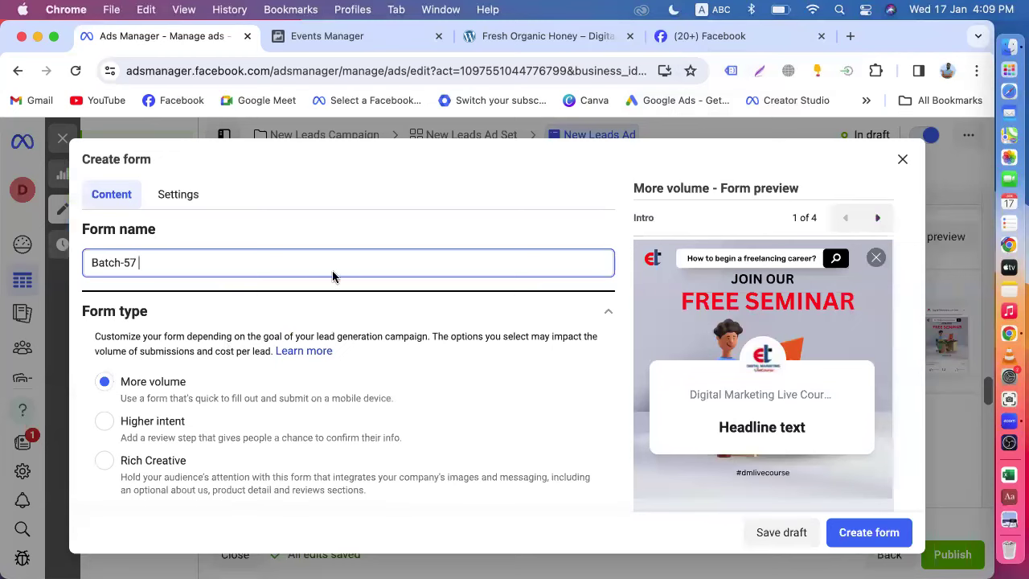
{"action": "scroll", "coordinate": [422, 350], "scroll_direction": "down", "scroll_amount": 2}
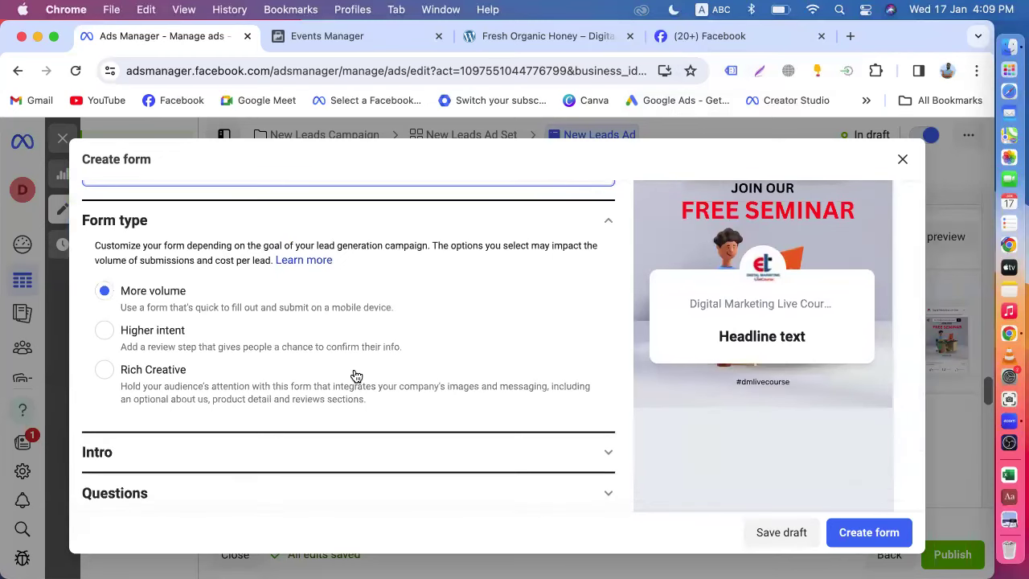
{"action": "scroll", "coordinate": [356, 376], "scroll_direction": "up", "scroll_amount": 2}
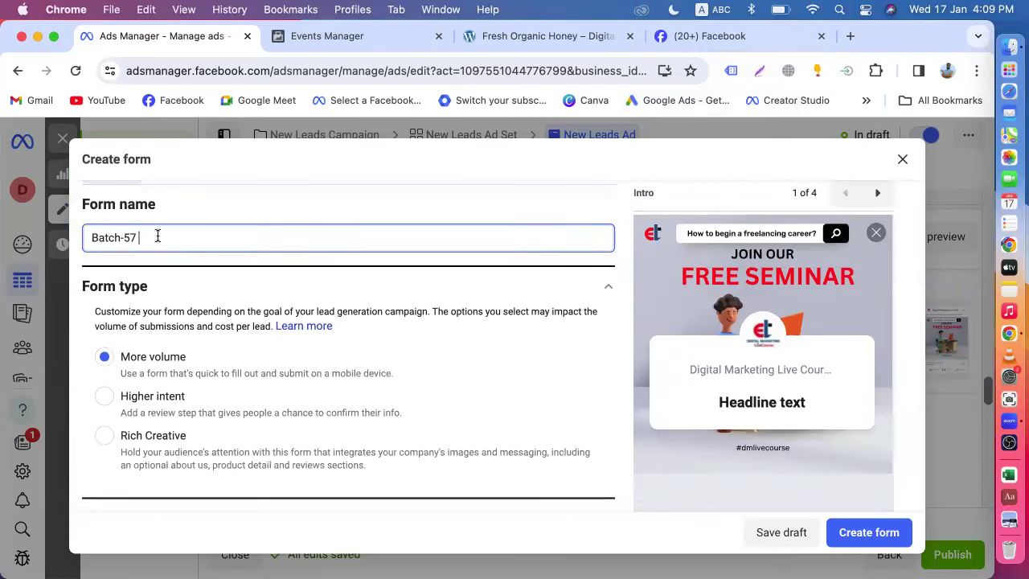
{"action": "type", "text": "ine"}
- Expand the form's Intro section to reach its background image settings
{"action": "scroll", "coordinate": [269, 356], "scroll_direction": "down", "scroll_amount": 2}
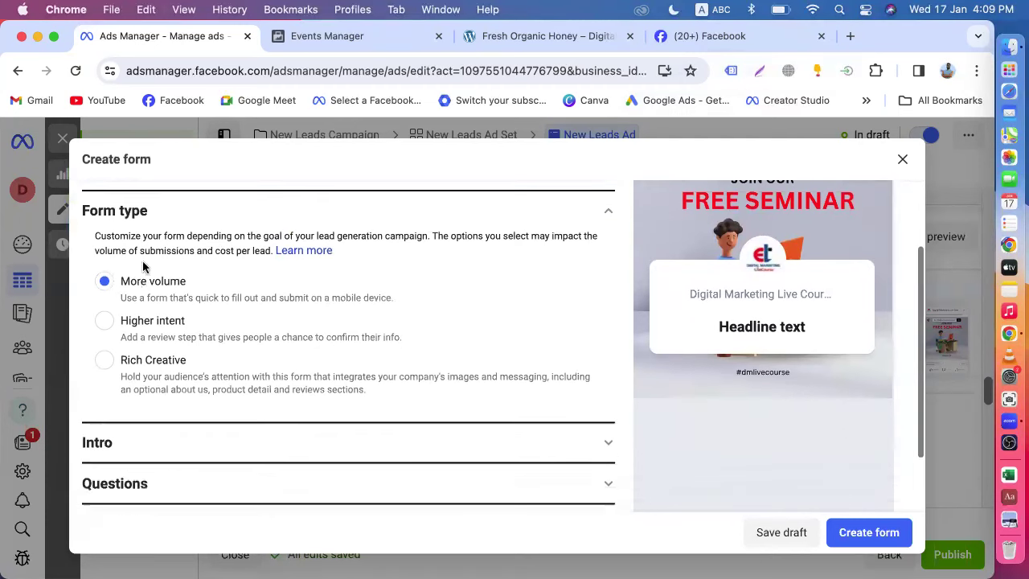
{"action": "scroll", "coordinate": [144, 289], "scroll_direction": "down", "scroll_amount": 2}
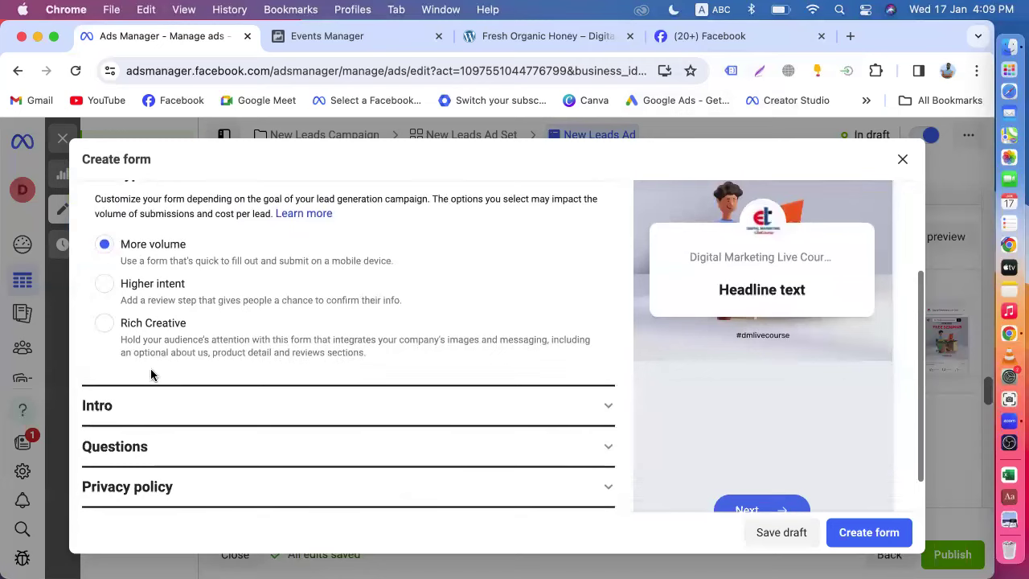
{"action": "left_click", "coordinate": [168, 417]}
{"action": "scroll", "coordinate": [167, 415], "scroll_direction": "down", "scroll_amount": 2}
{"action": "scroll", "coordinate": [177, 361], "scroll_direction": "up", "scroll_amount": 2}
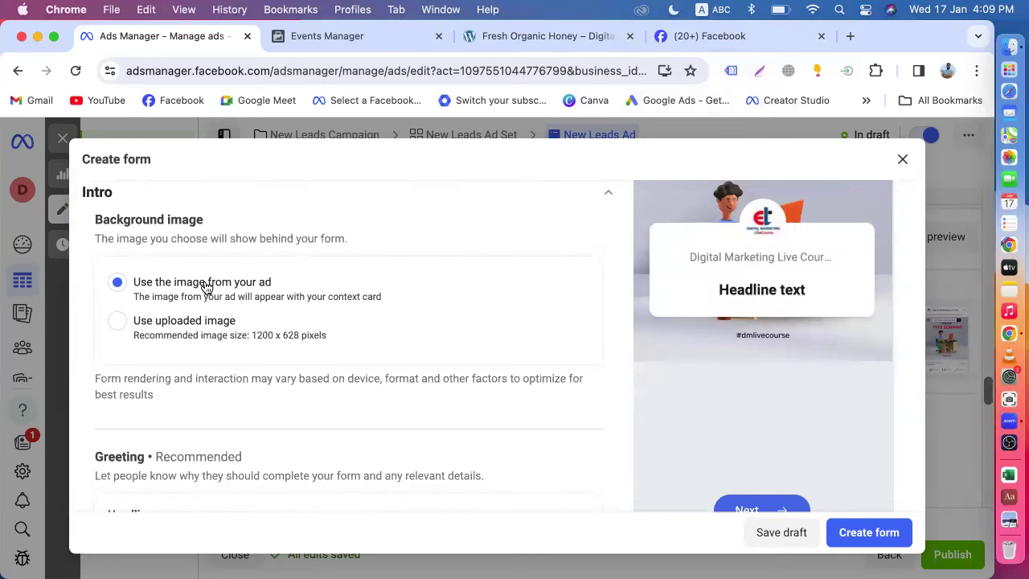
- Choose 'Use uploaded image' for the intro background and browse the Downloads folder
{"action": "scroll", "coordinate": [353, 299], "scroll_direction": "up", "scroll_amount": 1}
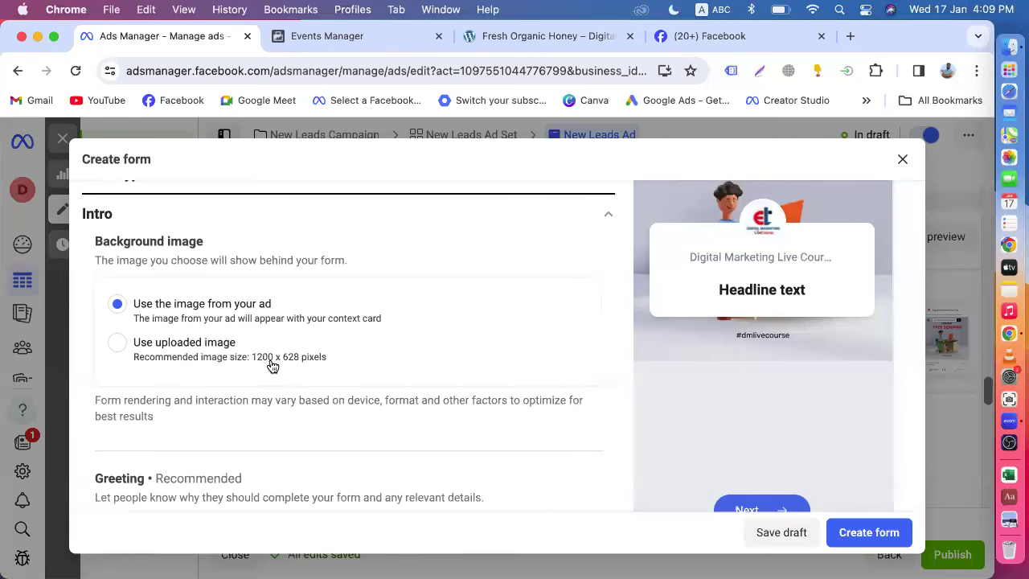
{"action": "left_click", "coordinate": [181, 360]}
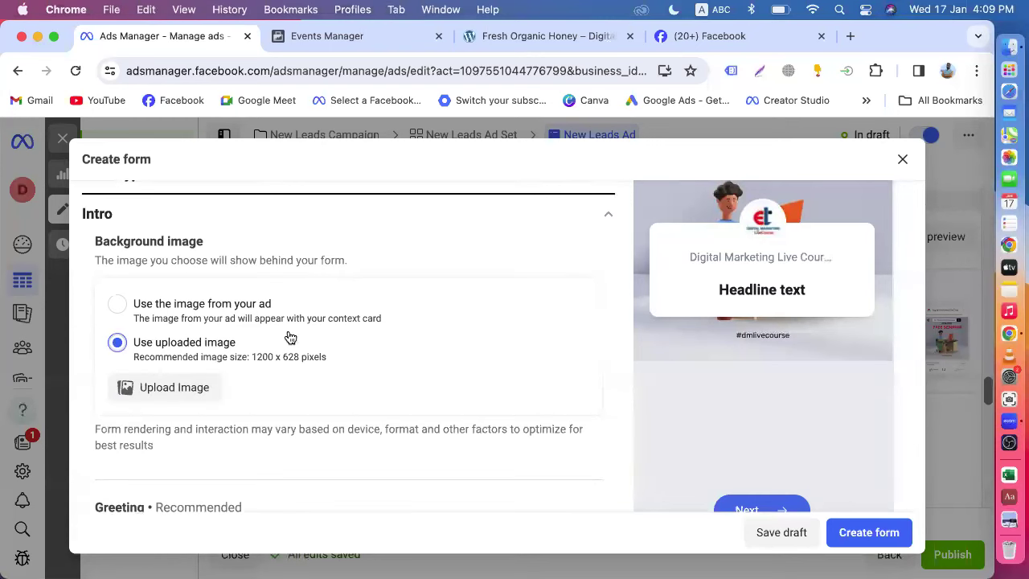
{"action": "left_click", "coordinate": [178, 388]}
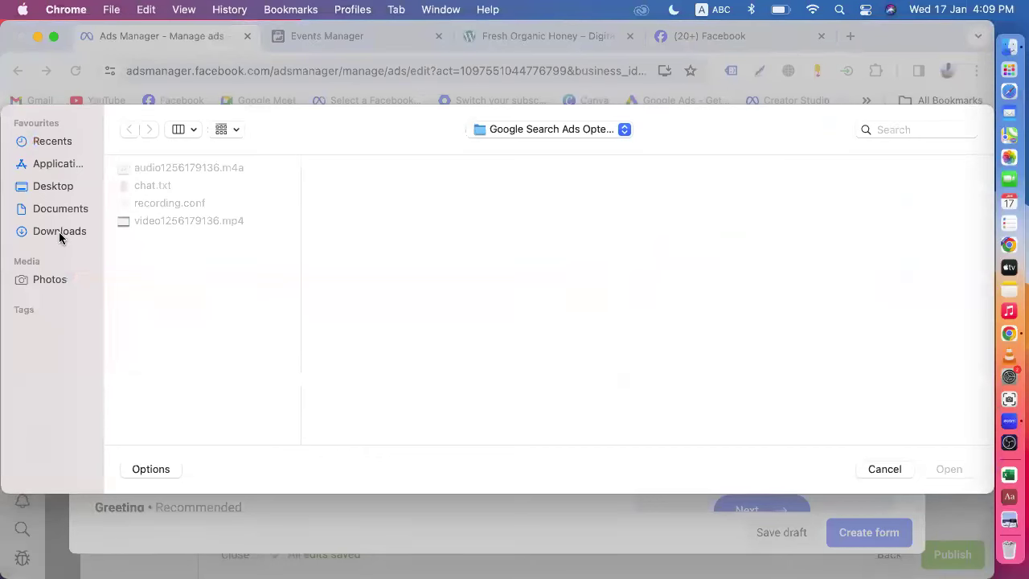
{"action": "left_click", "coordinate": [58, 232]}
- Preview the Downloads images, such as Digital Agency.png, Batch-55.jpg and the email marketing banner
{"action": "left_click", "coordinate": [175, 204]}
{"action": "scroll", "coordinate": [175, 209], "scroll_direction": "down", "scroll_amount": 5}
{"action": "scroll", "coordinate": [177, 211], "scroll_direction": "down", "scroll_amount": 4}
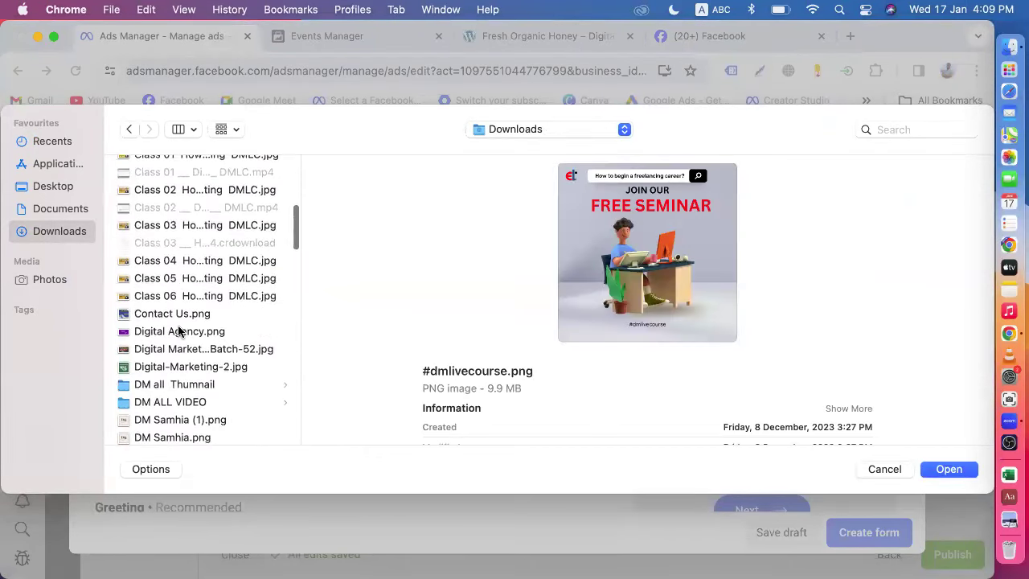
{"action": "left_click", "coordinate": [179, 331]}
{"action": "scroll", "coordinate": [172, 331], "scroll_direction": "down", "scroll_amount": 4}
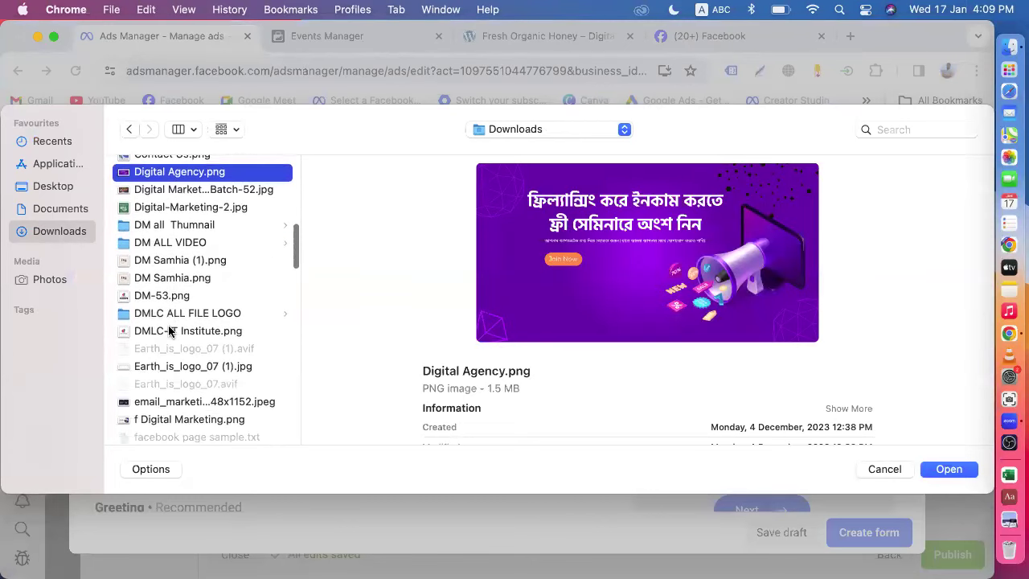
{"action": "scroll", "coordinate": [180, 407], "scroll_direction": "down", "scroll_amount": 2}
{"action": "left_click", "coordinate": [186, 347]}
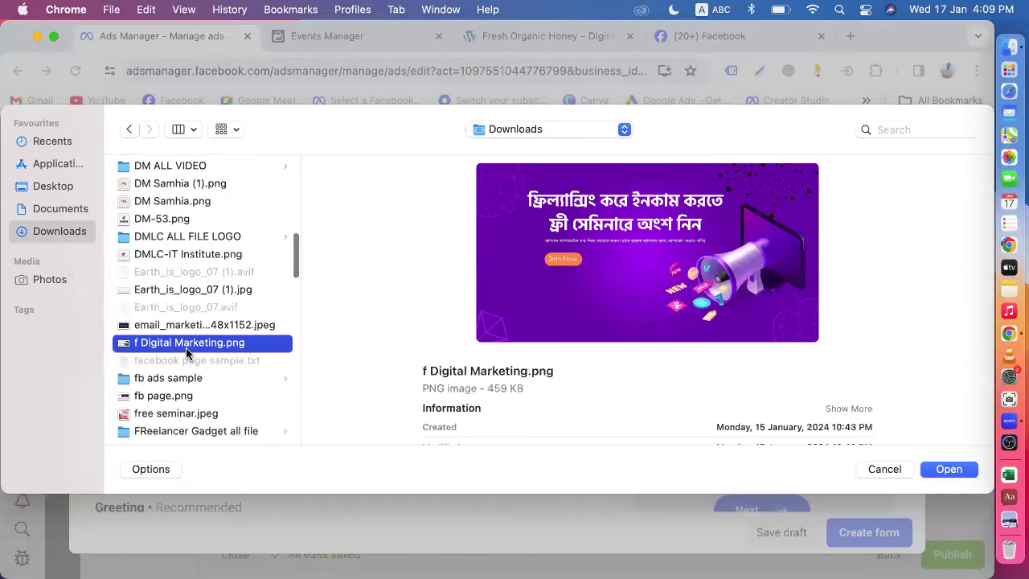
{"action": "scroll", "coordinate": [187, 351], "scroll_direction": "down", "scroll_amount": 2}
{"action": "scroll", "coordinate": [216, 364], "scroll_direction": "up", "scroll_amount": 5}
{"action": "left_click", "coordinate": [183, 314]}
{"action": "left_click", "coordinate": [184, 331]}
{"action": "scroll", "coordinate": [182, 336], "scroll_direction": "up", "scroll_amount": 6}
{"action": "scroll", "coordinate": [183, 336], "scroll_direction": "up", "scroll_amount": 3}
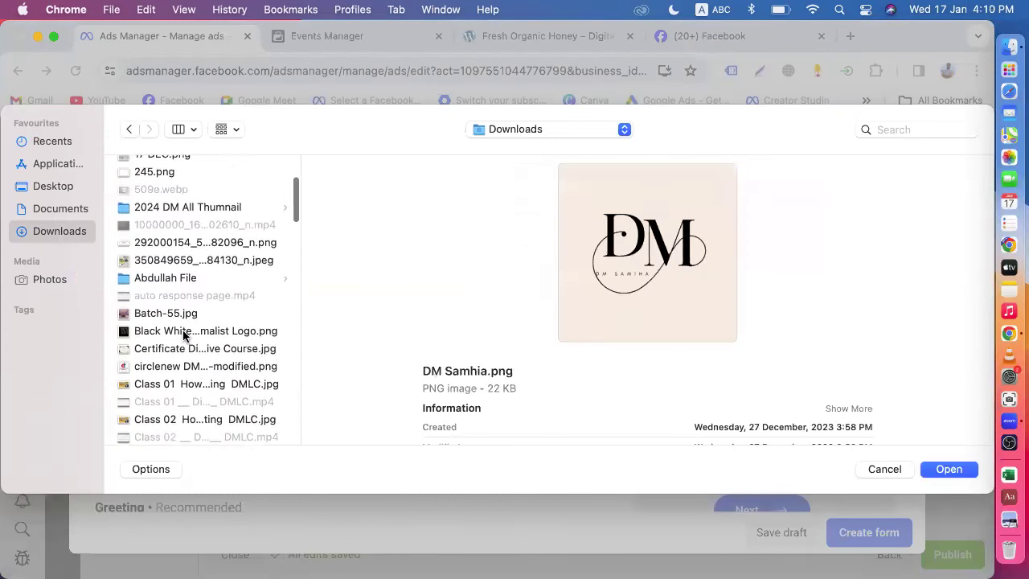
{"action": "scroll", "coordinate": [183, 340], "scroll_direction": "up", "scroll_amount": 4}
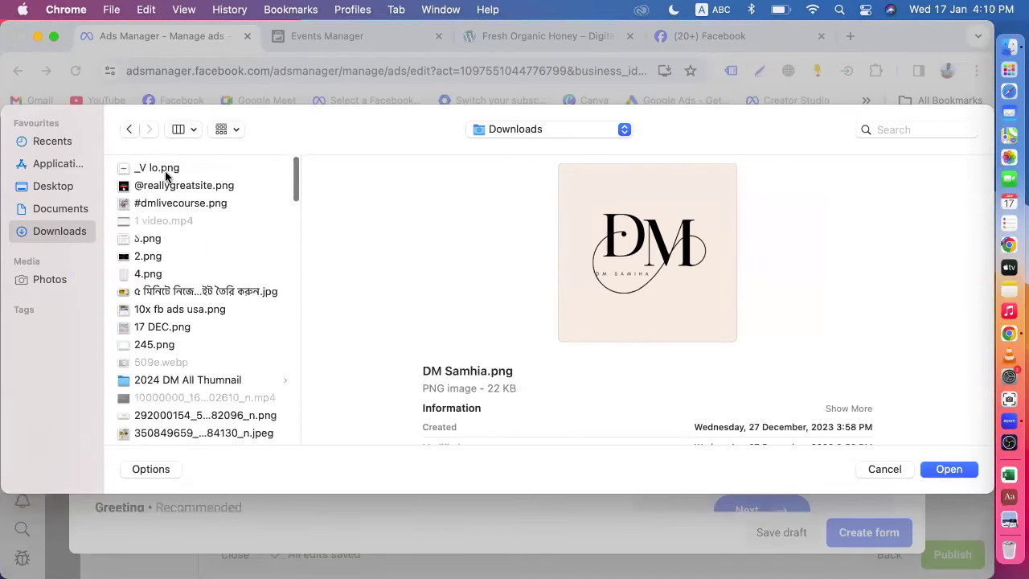
{"action": "left_click", "coordinate": [166, 172]}
{"action": "scroll", "coordinate": [202, 287], "scroll_direction": "down", "scroll_amount": 3}
{"action": "scroll", "coordinate": [195, 305], "scroll_direction": "down", "scroll_amount": 3}
{"action": "left_click", "coordinate": [176, 260]}
{"action": "left_click", "coordinate": [178, 293]}
{"action": "left_click", "coordinate": [178, 311]}
{"action": "scroll", "coordinate": [183, 345], "scroll_direction": "down", "scroll_amount": 4}
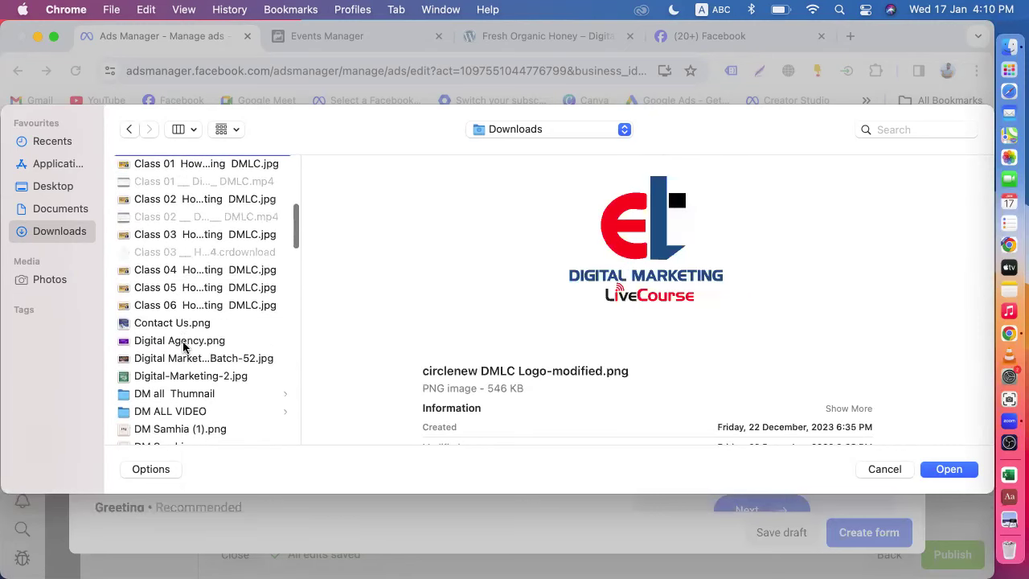
{"action": "left_click", "coordinate": [181, 344]}
{"action": "left_click", "coordinate": [180, 360]}
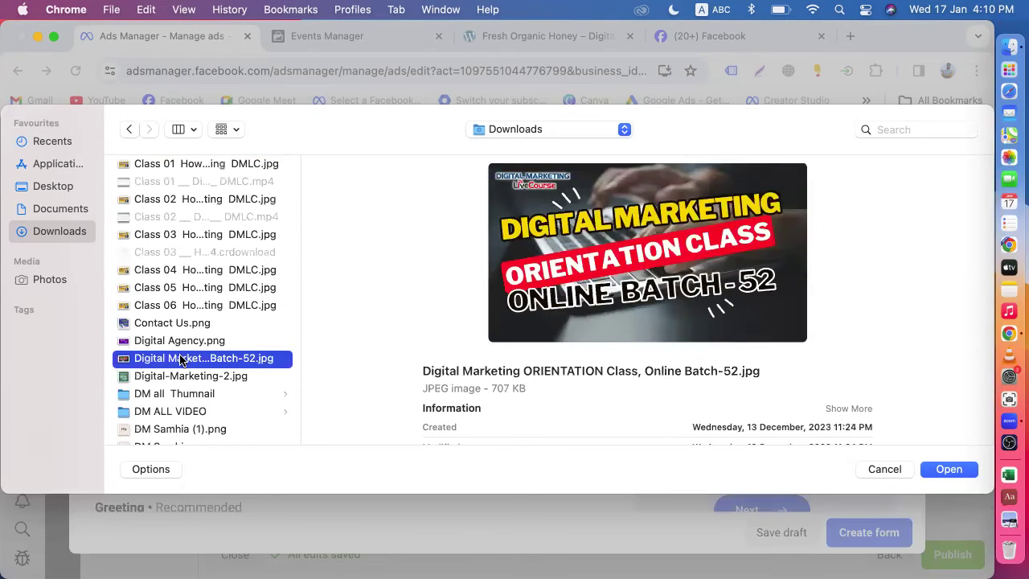
{"action": "scroll", "coordinate": [180, 361], "scroll_direction": "down", "scroll_amount": 4}
{"action": "left_click", "coordinate": [183, 279]}
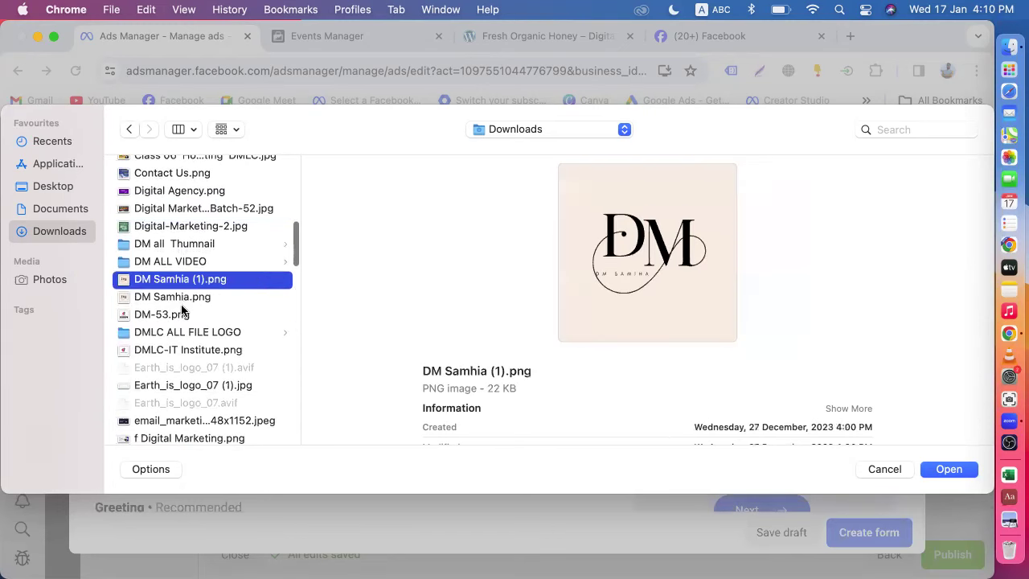
{"action": "scroll", "coordinate": [200, 352], "scroll_direction": "down", "scroll_amount": 3}
{"action": "left_click", "coordinate": [186, 320]}
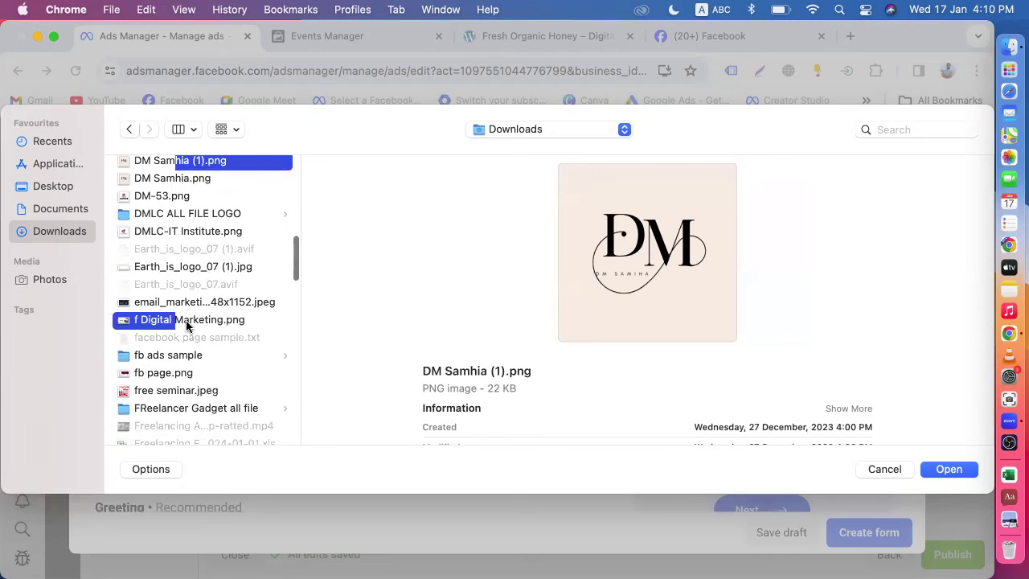
{"action": "left_click", "coordinate": [211, 305]}
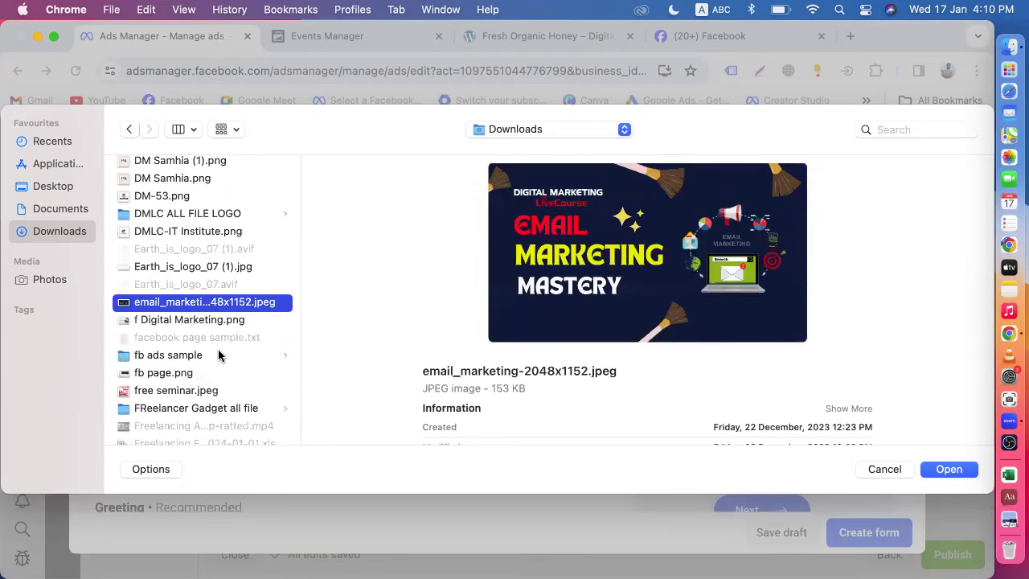
{"action": "scroll", "coordinate": [200, 337], "scroll_direction": "down", "scroll_amount": 2}
{"action": "scroll", "coordinate": [195, 323], "scroll_direction": "down", "scroll_amount": 3}
{"action": "scroll", "coordinate": [195, 324], "scroll_direction": "down", "scroll_amount": 3}
{"action": "scroll", "coordinate": [194, 345], "scroll_direction": "down", "scroll_amount": 2}
{"action": "scroll", "coordinate": [194, 351], "scroll_direction": "down", "scroll_amount": 2}
{"action": "scroll", "coordinate": [187, 313], "scroll_direction": "down", "scroll_amount": 4}
- Upload the purple 25% discount banner r dm.png as the form's intro background
{"action": "left_click", "coordinate": [178, 354]}
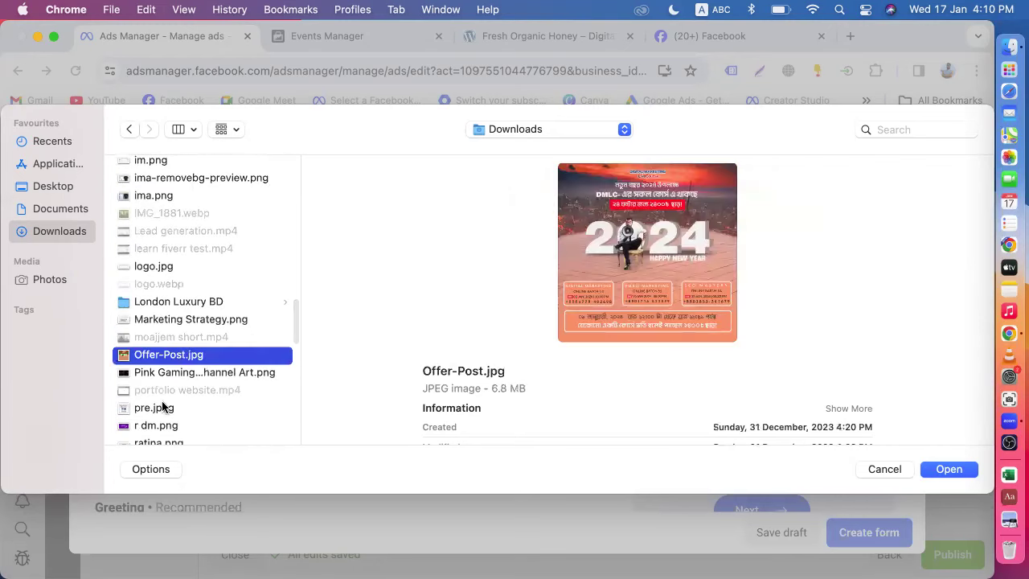
{"action": "left_click", "coordinate": [163, 424]}
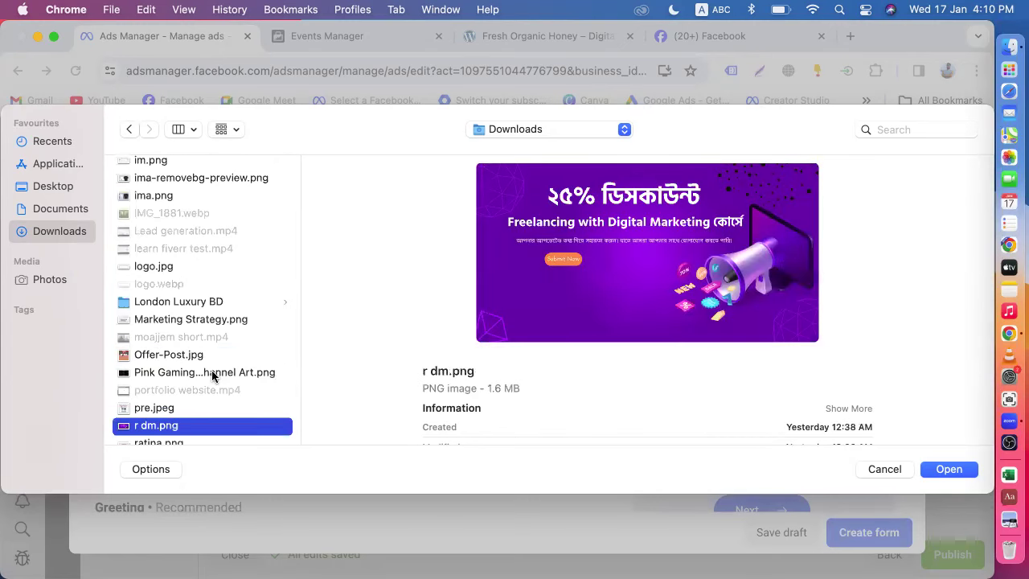
{"action": "scroll", "coordinate": [213, 376], "scroll_direction": "down", "scroll_amount": 7}
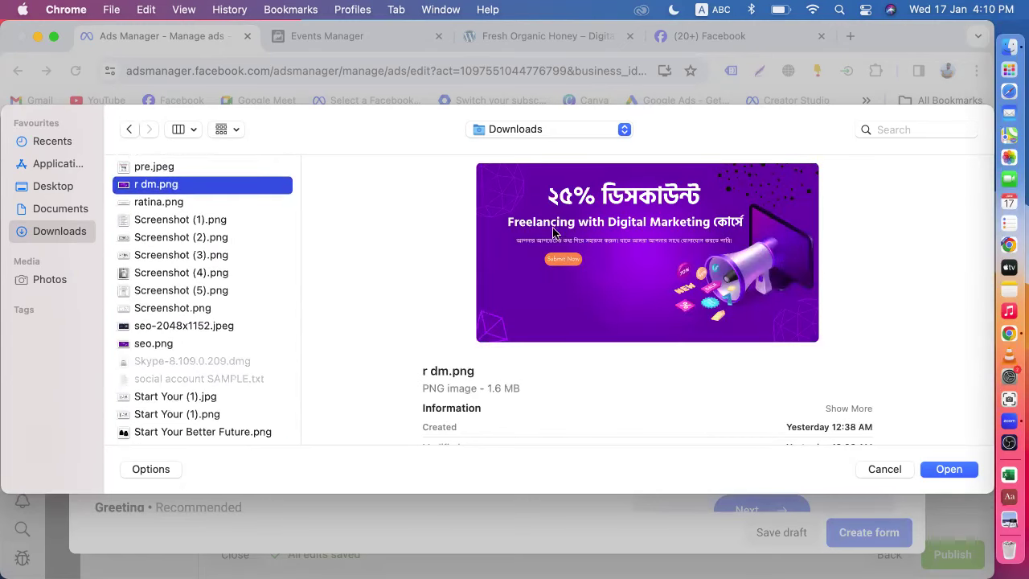
{"action": "left_click", "coordinate": [942, 469]}
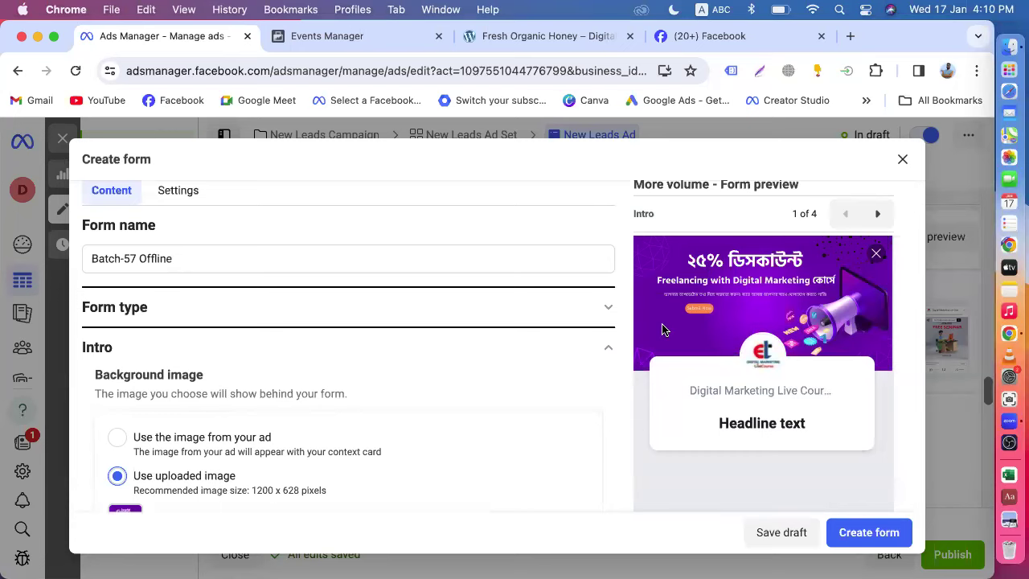
- Scroll down to the Greeting section and start on its Headline field
{"action": "scroll", "coordinate": [662, 329], "scroll_direction": "down", "scroll_amount": 2}
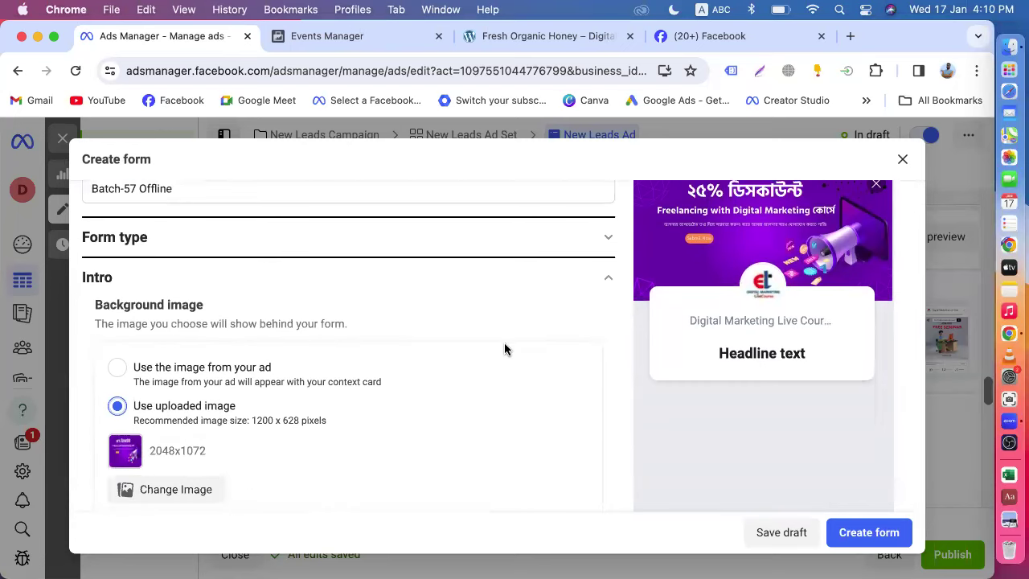
{"action": "scroll", "coordinate": [427, 342], "scroll_direction": "down", "scroll_amount": 3}
{"action": "scroll", "coordinate": [241, 366], "scroll_direction": "down", "scroll_amount": 2}
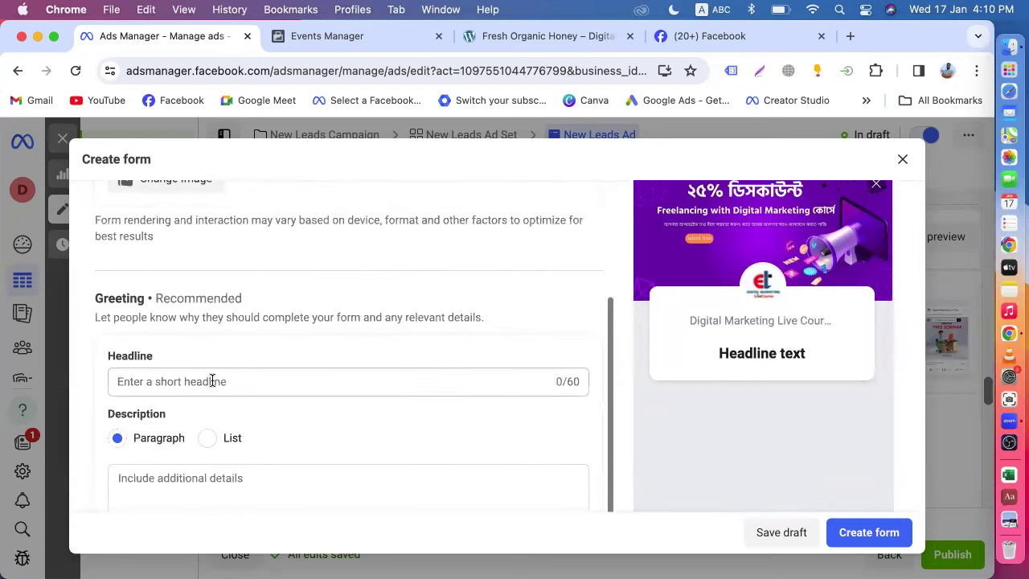
{"action": "left_click", "coordinate": [208, 383]}
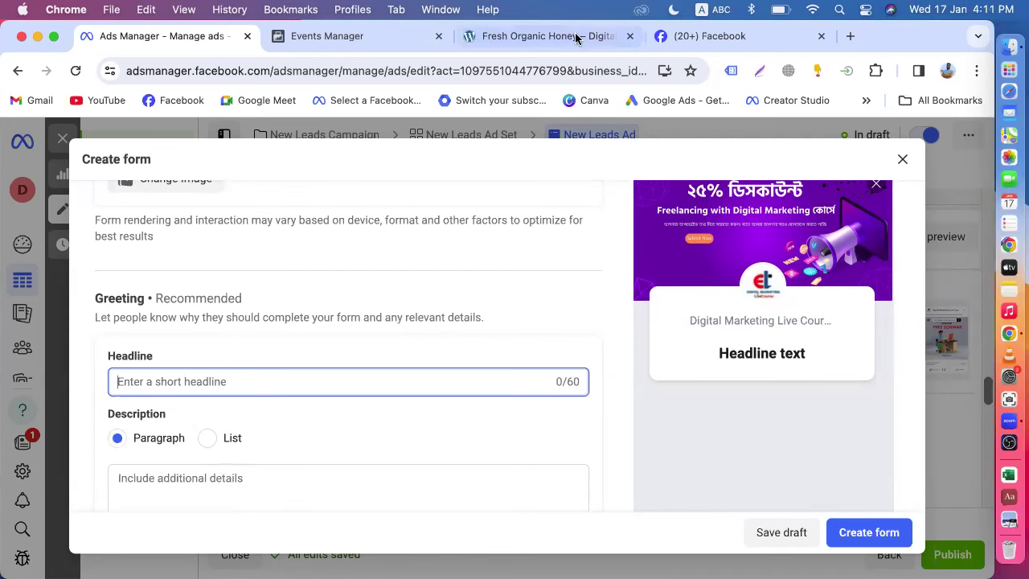
- From the Facebook page, go through the full business tools list to the Instant Forms page
{"action": "left_click", "coordinate": [747, 36]}
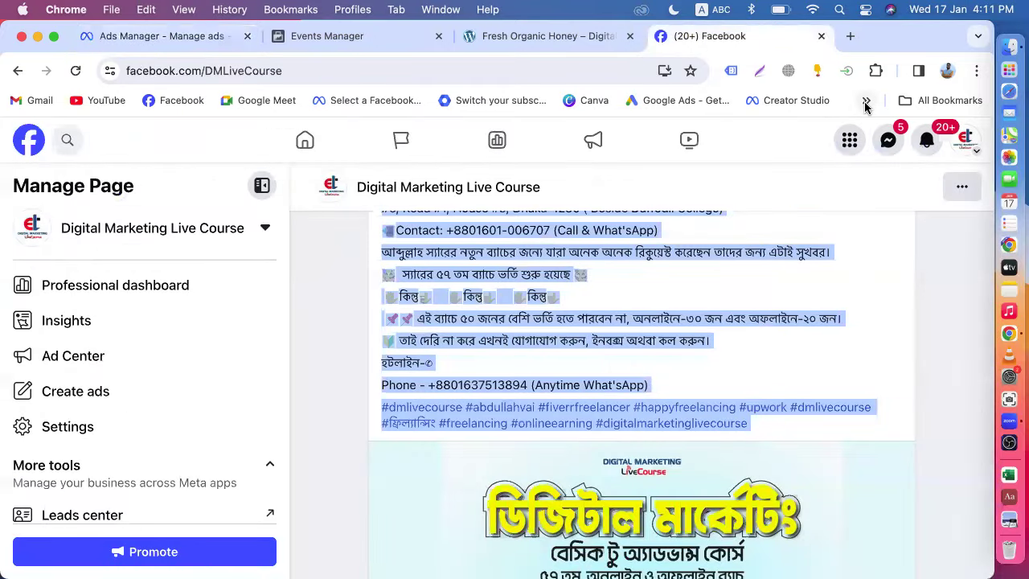
{"action": "left_click", "coordinate": [807, 102]}
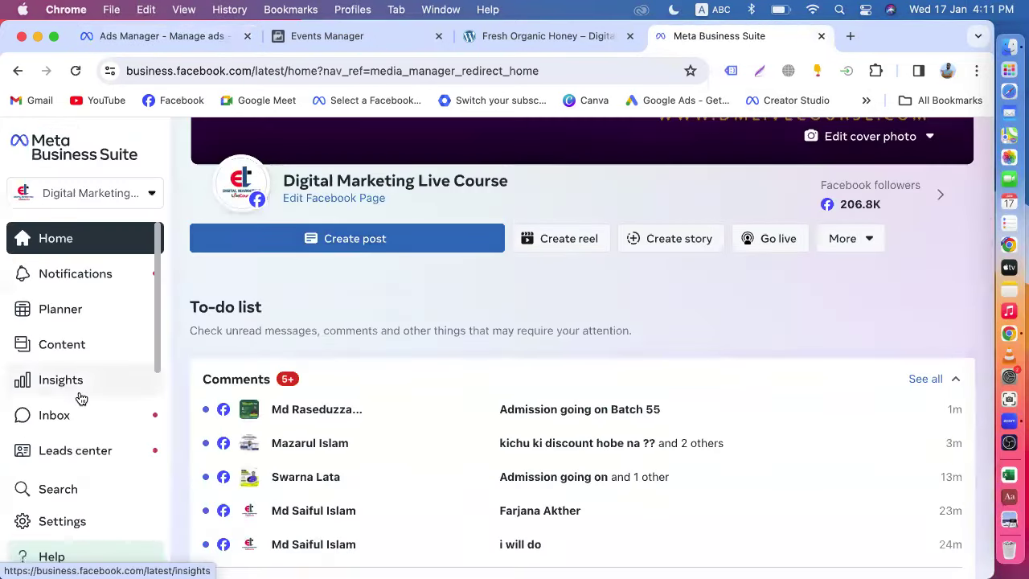
{"action": "scroll", "coordinate": [48, 402], "scroll_direction": "down", "scroll_amount": 4}
{"action": "left_click", "coordinate": [69, 402]}
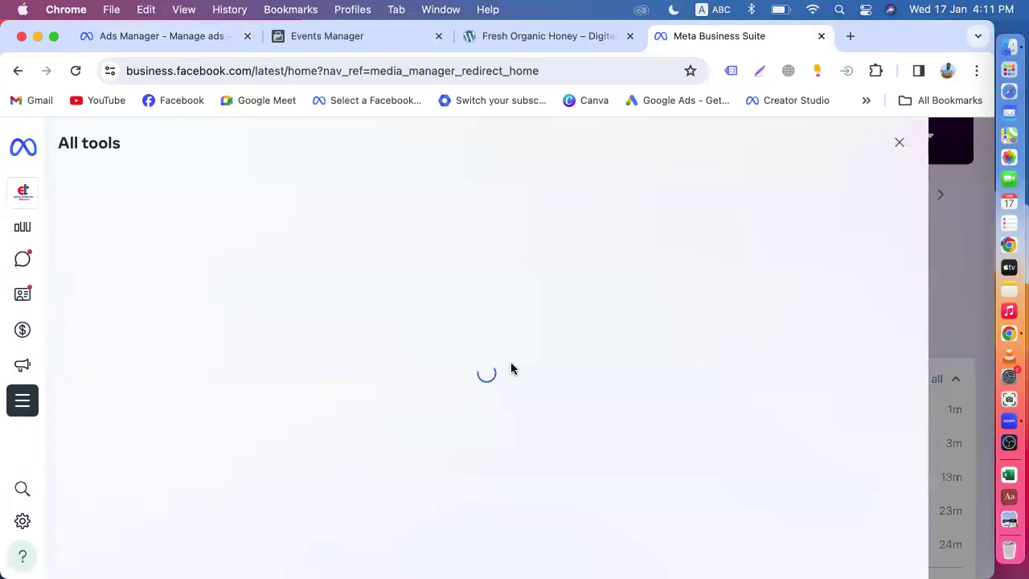
{"action": "scroll", "coordinate": [507, 382], "scroll_direction": "down", "scroll_amount": 10}
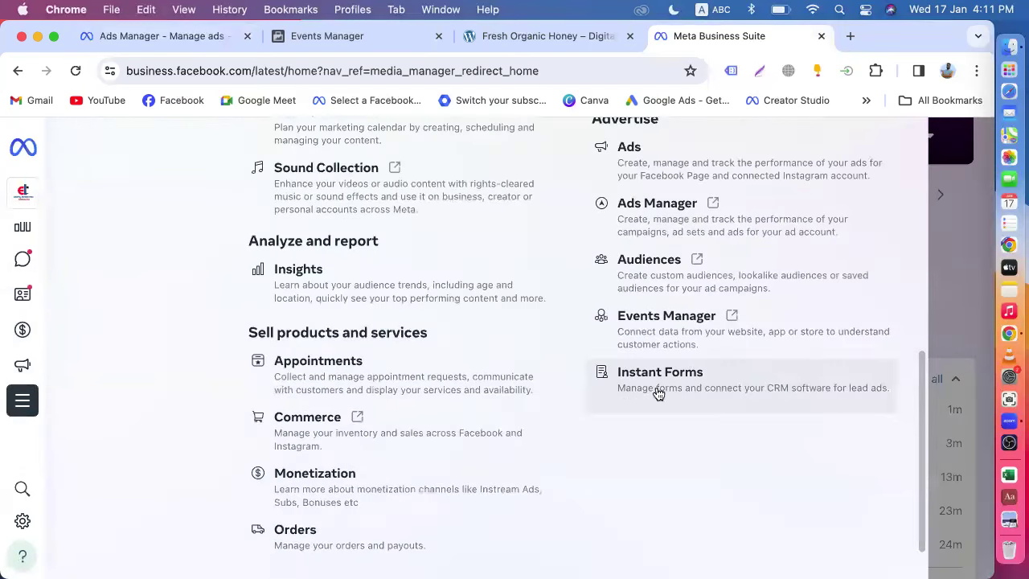
{"action": "left_click", "coordinate": [655, 392]}
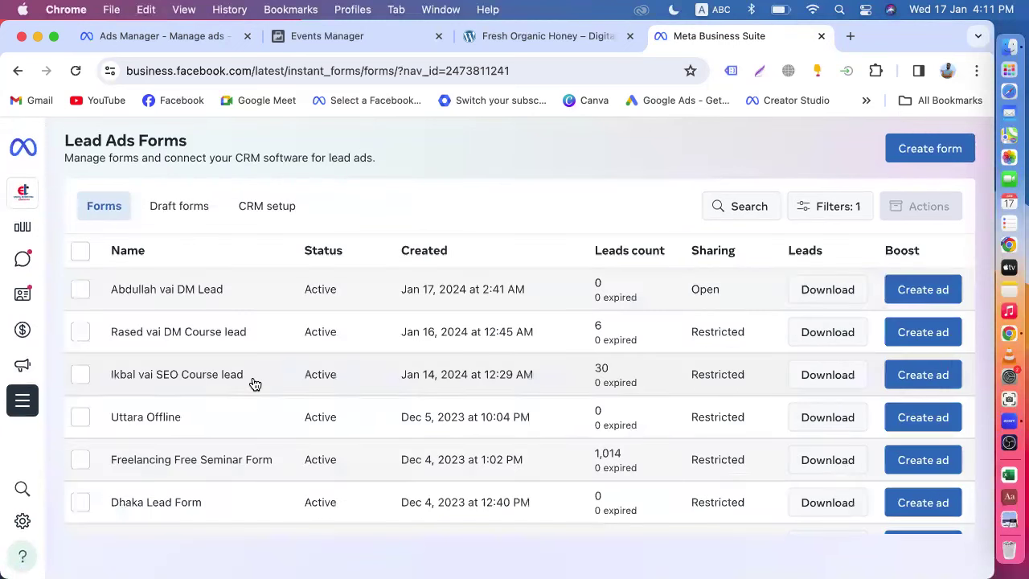
{"action": "scroll", "coordinate": [251, 382], "scroll_direction": "down", "scroll_amount": 1}
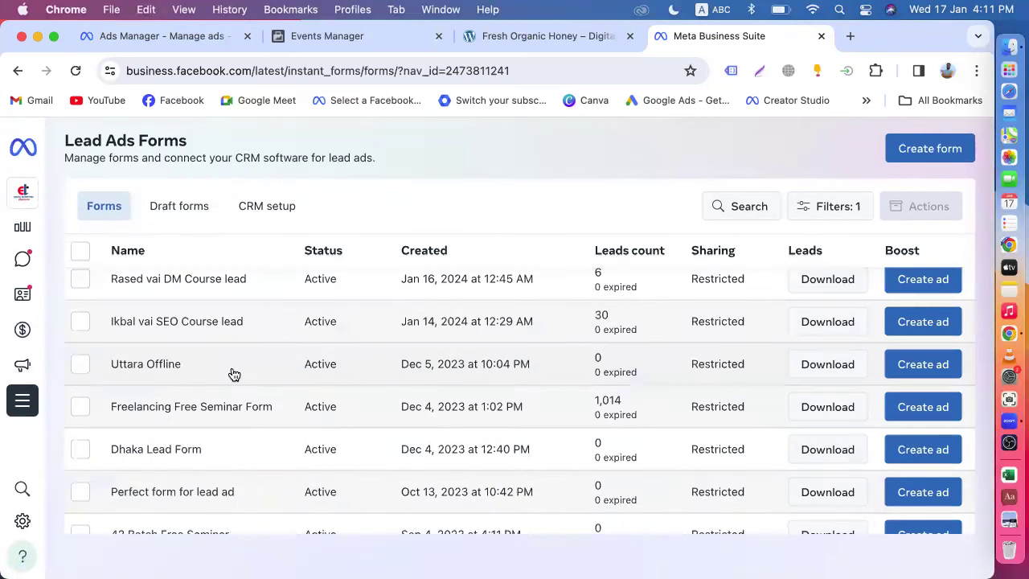
- Copy the Uttara Offline form's Bengali headline into the new form's greeting Headline
{"action": "left_click", "coordinate": [233, 372]}
{"action": "scroll", "coordinate": [629, 379], "scroll_direction": "down", "scroll_amount": 5}
{"action": "scroll", "coordinate": [629, 386], "scroll_direction": "down", "scroll_amount": 2}
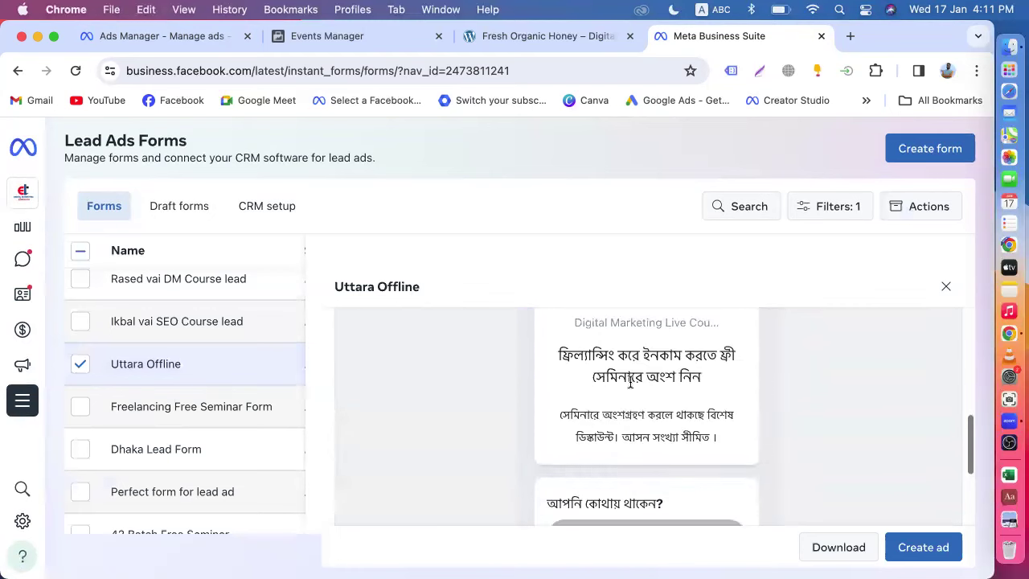
{"action": "scroll", "coordinate": [630, 381], "scroll_direction": "up", "scroll_amount": 2}
{"action": "scroll", "coordinate": [630, 385], "scroll_direction": "down", "scroll_amount": 2}
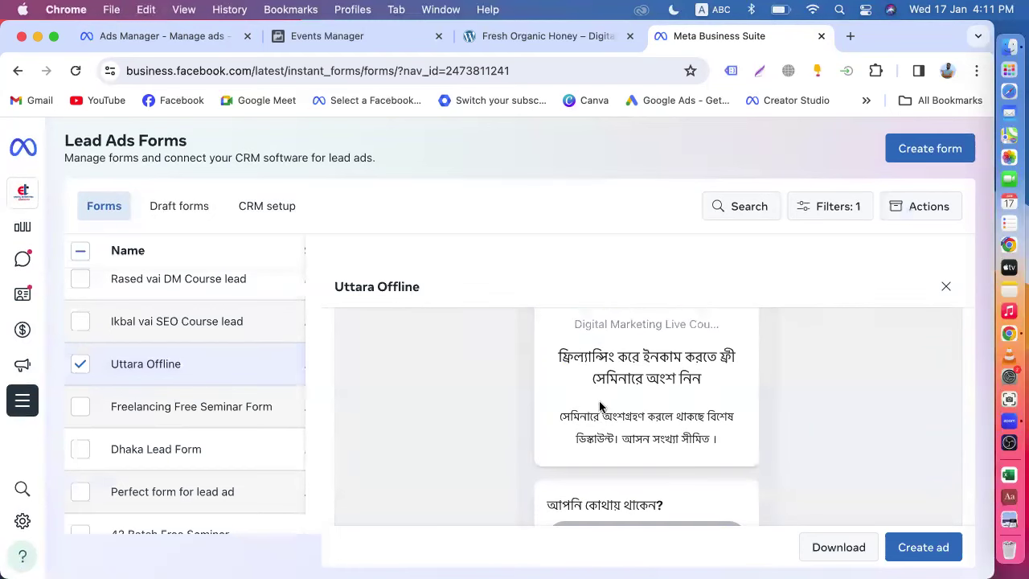
{"action": "left_click_drag", "start_coordinate": [709, 376], "coordinate": [553, 350]}
{"action": "key", "text": "cmd+c"}
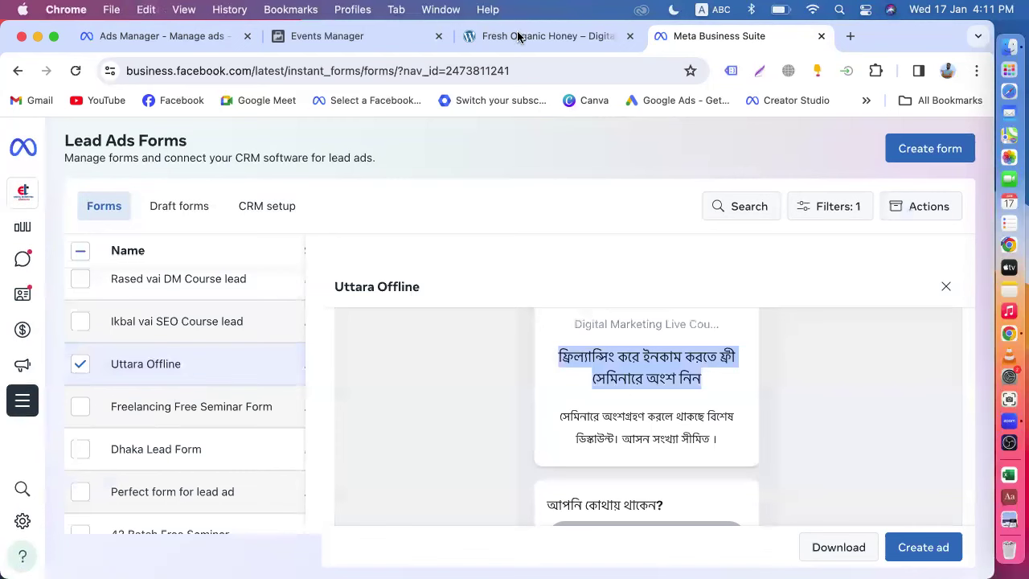
{"action": "left_click", "coordinate": [168, 36]}
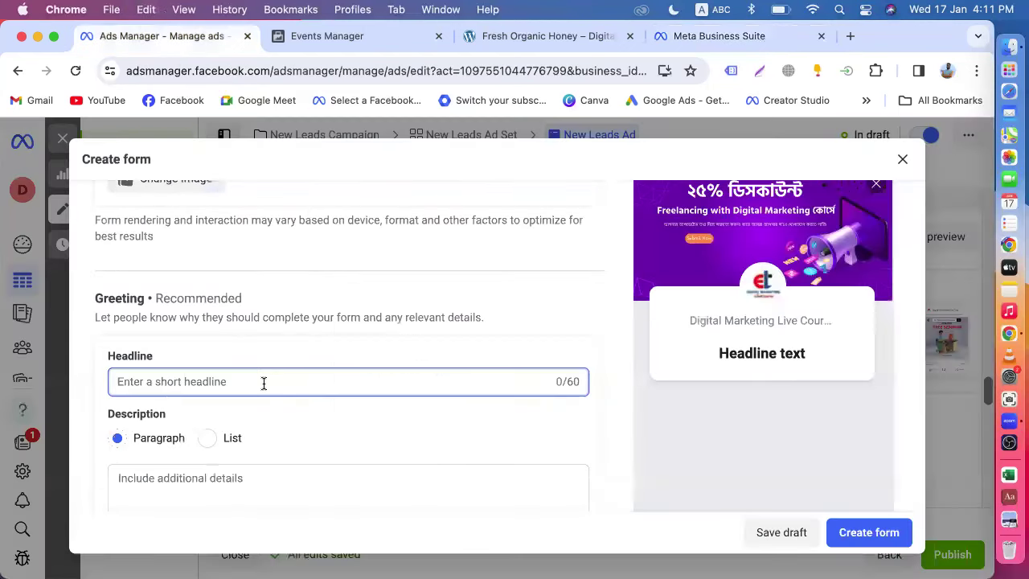
{"action": "key", "text": "cmd+v"}
{"action": "scroll", "coordinate": [262, 379], "scroll_direction": "down", "scroll_amount": 3}
- Copy the Uttara Offline form's Bengali description paragraph into the greeting Description
{"action": "left_click", "coordinate": [226, 381]}
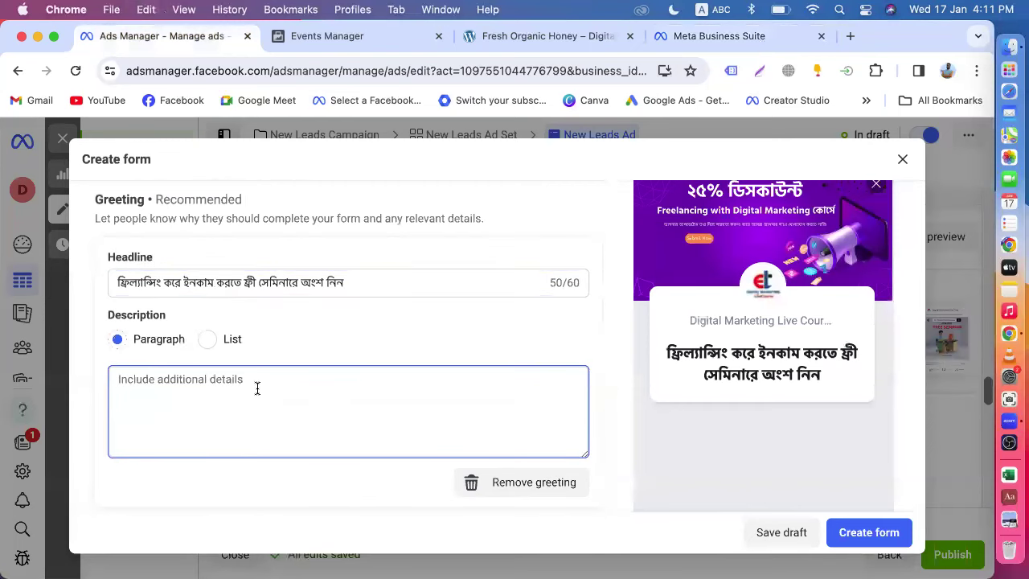
{"action": "left_click", "coordinate": [655, 40]}
{"action": "left_click_drag", "start_coordinate": [717, 438], "coordinate": [555, 416]}
{"action": "key", "text": "super+c"}
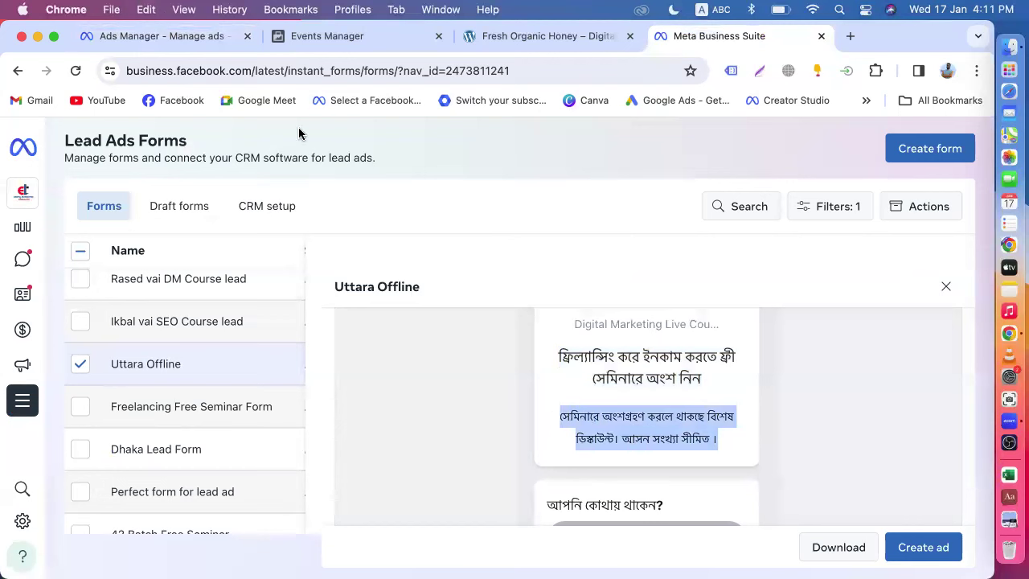
{"action": "left_click", "coordinate": [144, 36]}
{"action": "key", "text": "super+v"}
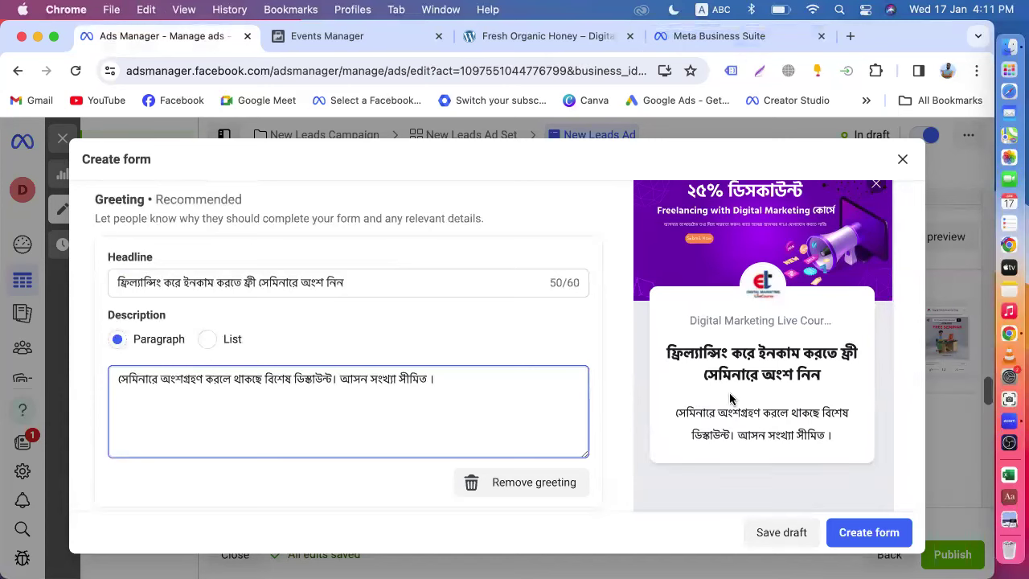
{"action": "scroll", "coordinate": [561, 400], "scroll_direction": "down", "scroll_amount": 1}
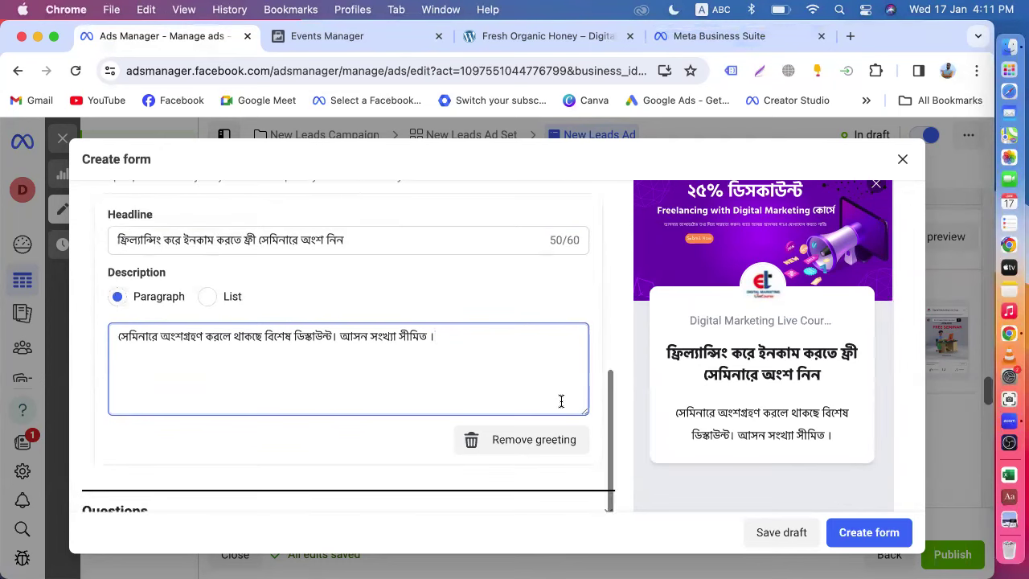
{"action": "scroll", "coordinate": [466, 355], "scroll_direction": "down", "scroll_amount": 3}
{"action": "scroll", "coordinate": [318, 346], "scroll_direction": "up", "scroll_amount": 5}
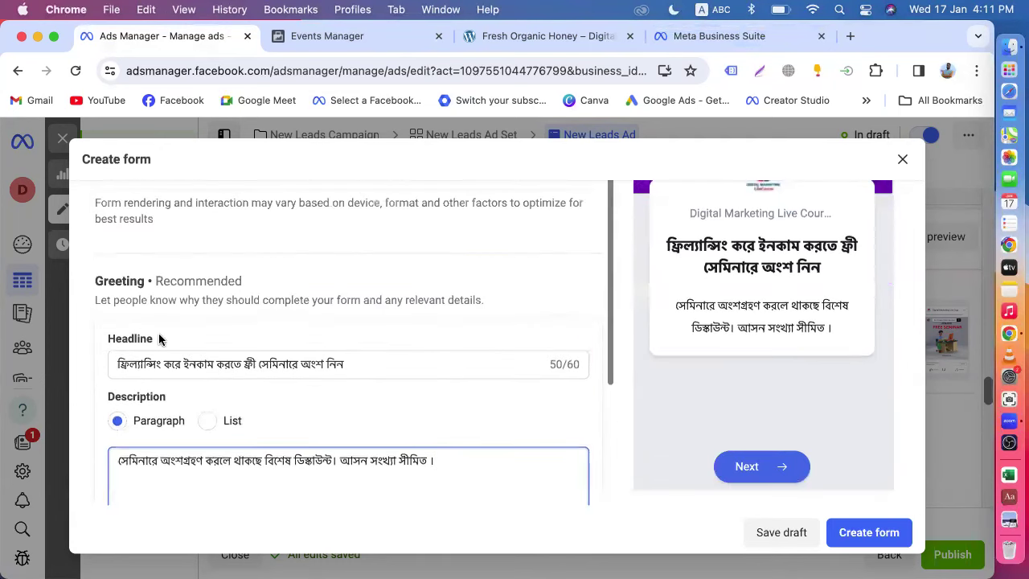
{"action": "scroll", "coordinate": [166, 386], "scroll_direction": "down", "scroll_amount": 1}
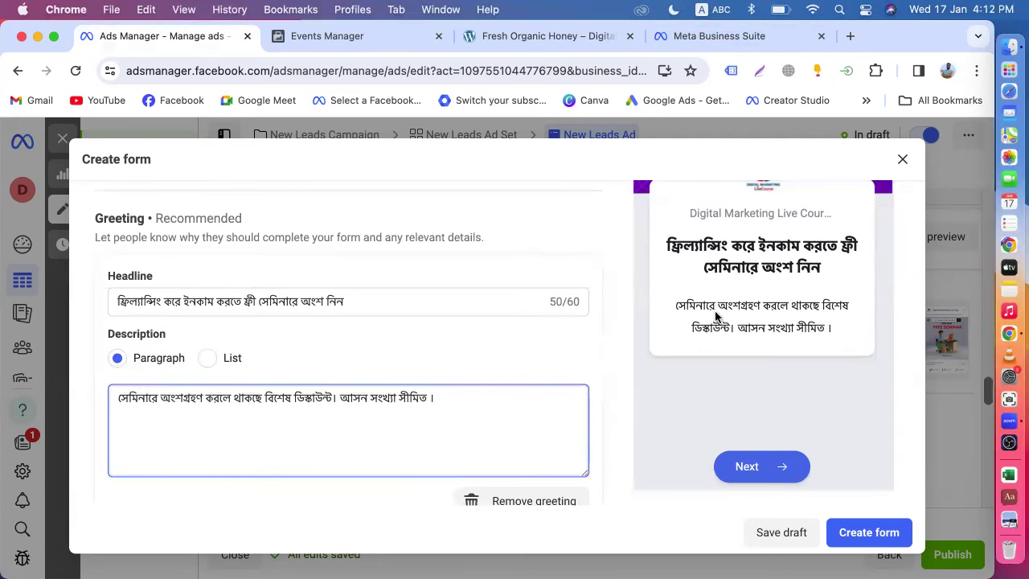
{"action": "scroll", "coordinate": [672, 307], "scroll_direction": "up", "scroll_amount": 4}
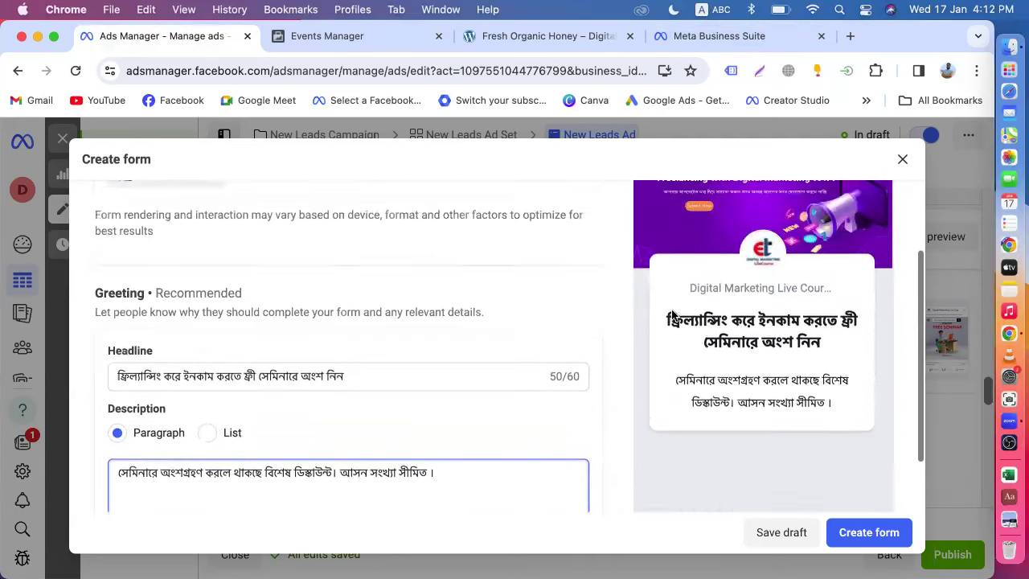
{"action": "scroll", "coordinate": [567, 397], "scroll_direction": "down", "scroll_amount": 5}
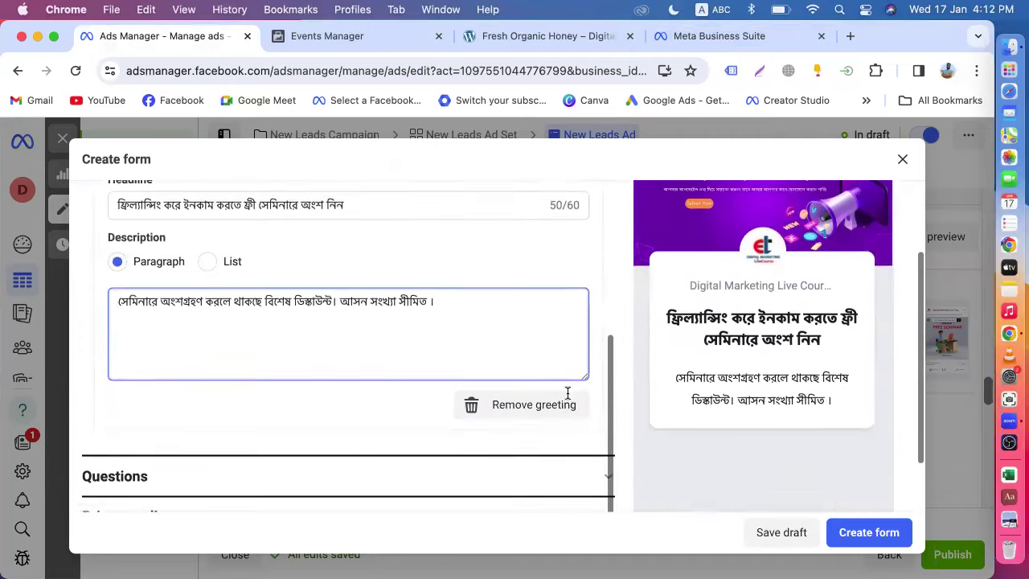
- Expand the Questions section to reveal the Email and Full name prefill questions
{"action": "left_click", "coordinate": [250, 406]}
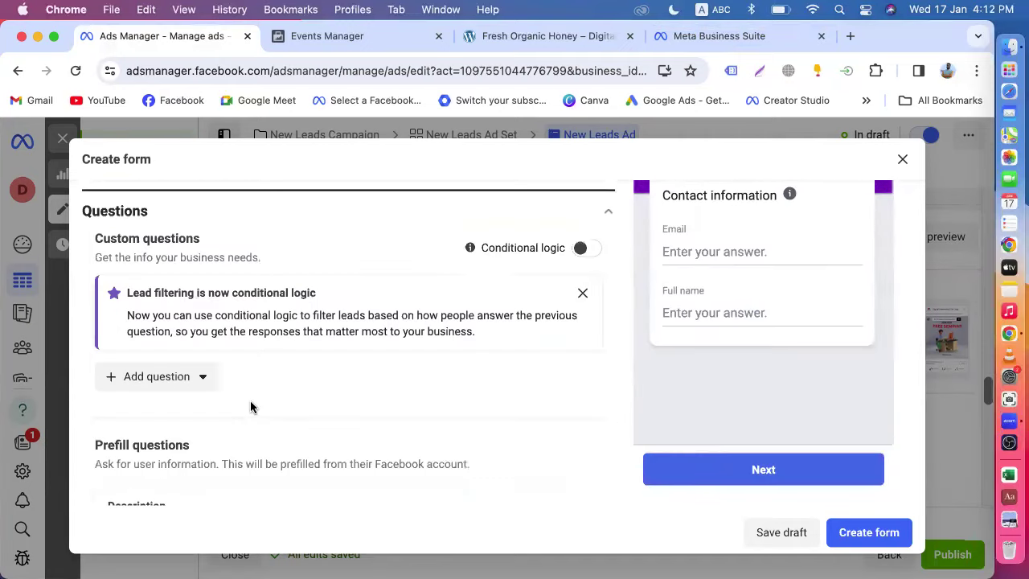
{"action": "scroll", "coordinate": [288, 368], "scroll_direction": "down", "scroll_amount": 3}
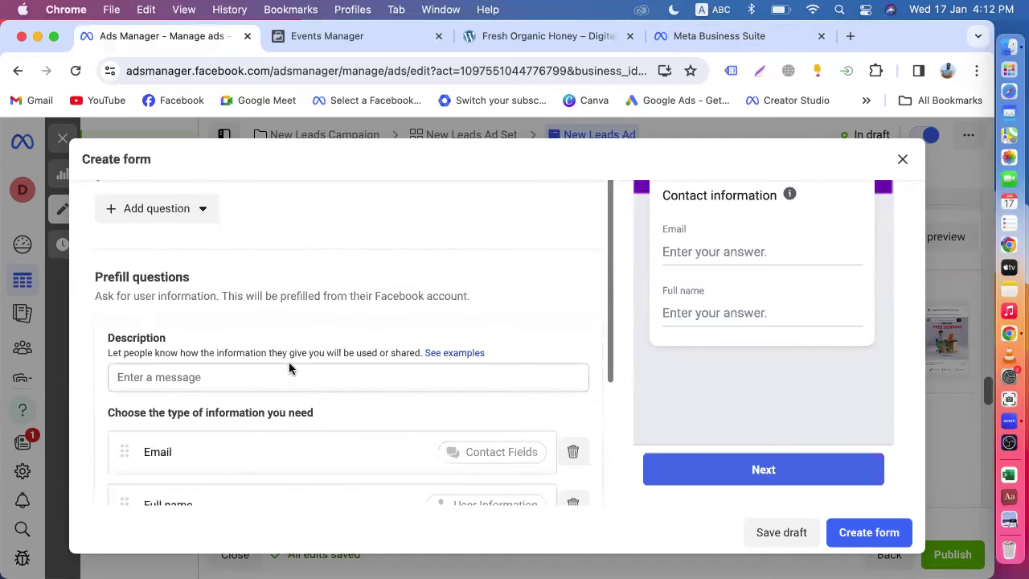
{"action": "scroll", "coordinate": [275, 335], "scroll_direction": "up", "scroll_amount": 3}
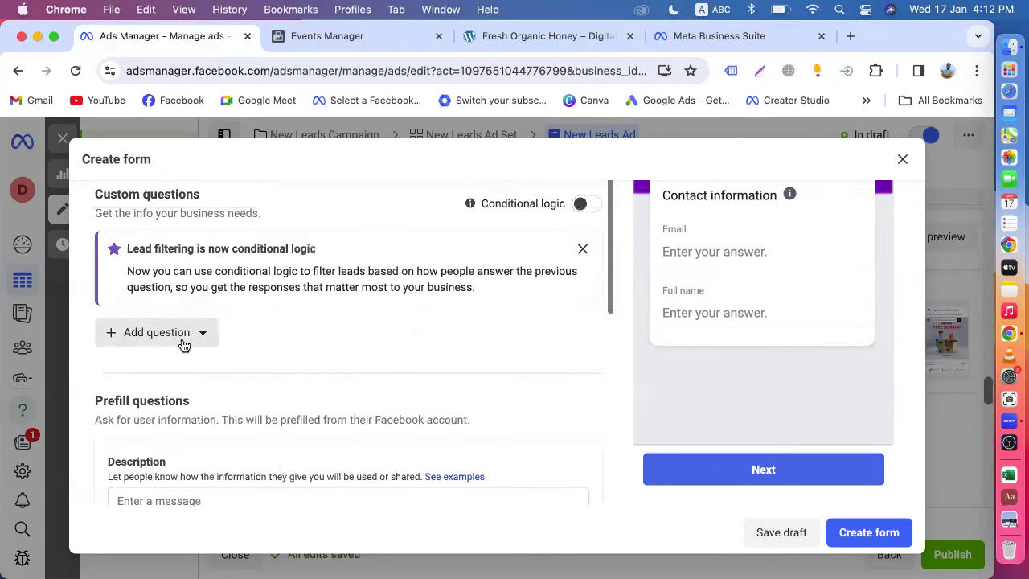
{"action": "scroll", "coordinate": [386, 378], "scroll_direction": "down", "scroll_amount": 2}
{"action": "scroll", "coordinate": [386, 389], "scroll_direction": "down", "scroll_amount": 2}
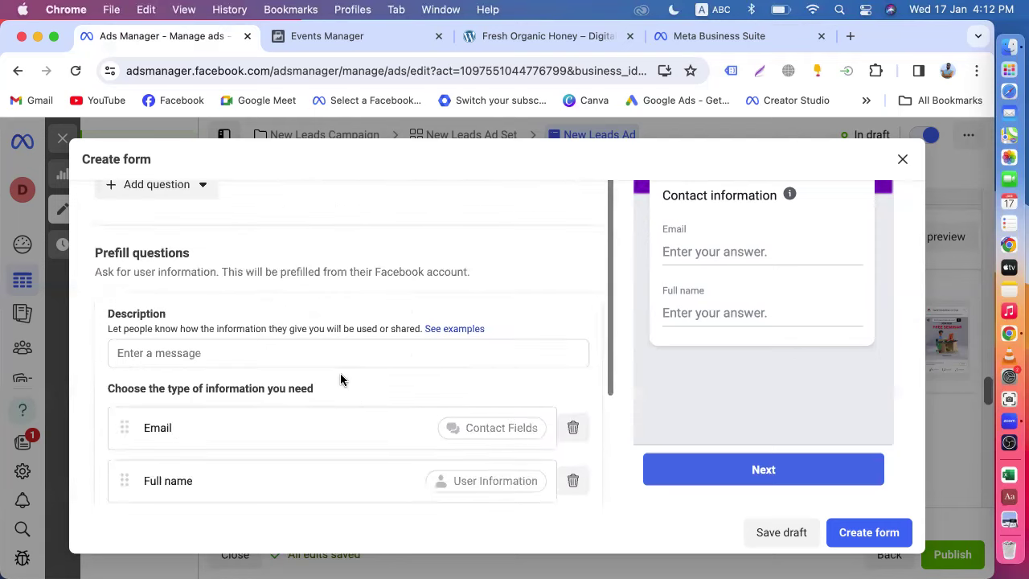
- Start the prefill questions Description, checking the Uttara Offline form for reference
{"action": "left_click", "coordinate": [269, 354]}
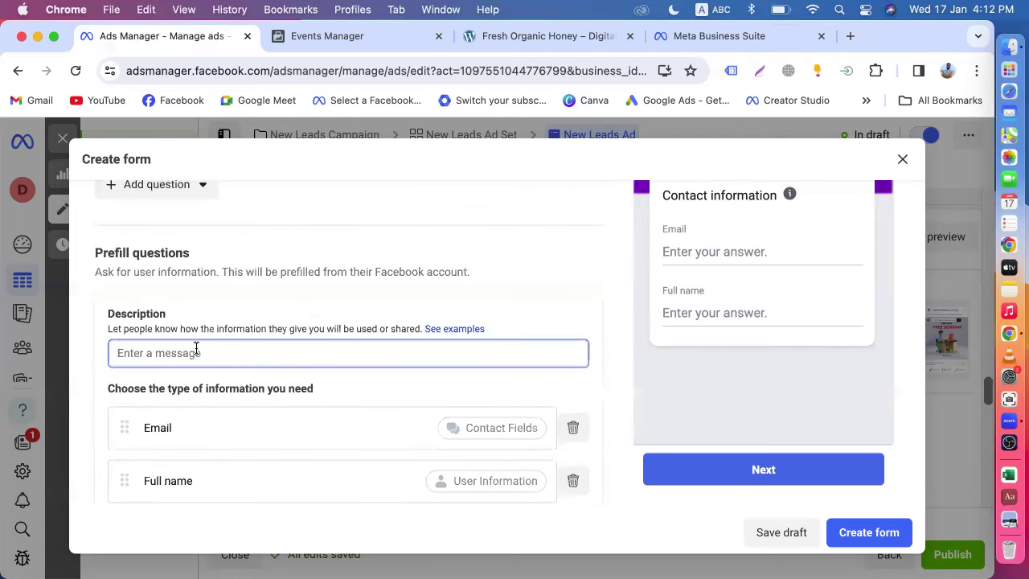
{"action": "scroll", "coordinate": [604, 389], "scroll_direction": "up", "scroll_amount": 5}
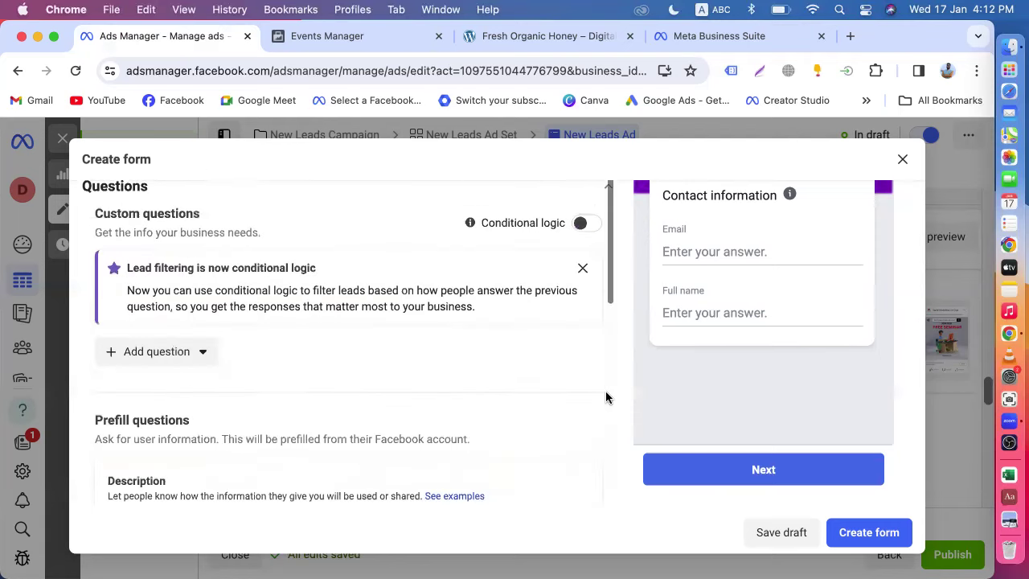
{"action": "scroll", "coordinate": [651, 326], "scroll_direction": "up", "scroll_amount": 4}
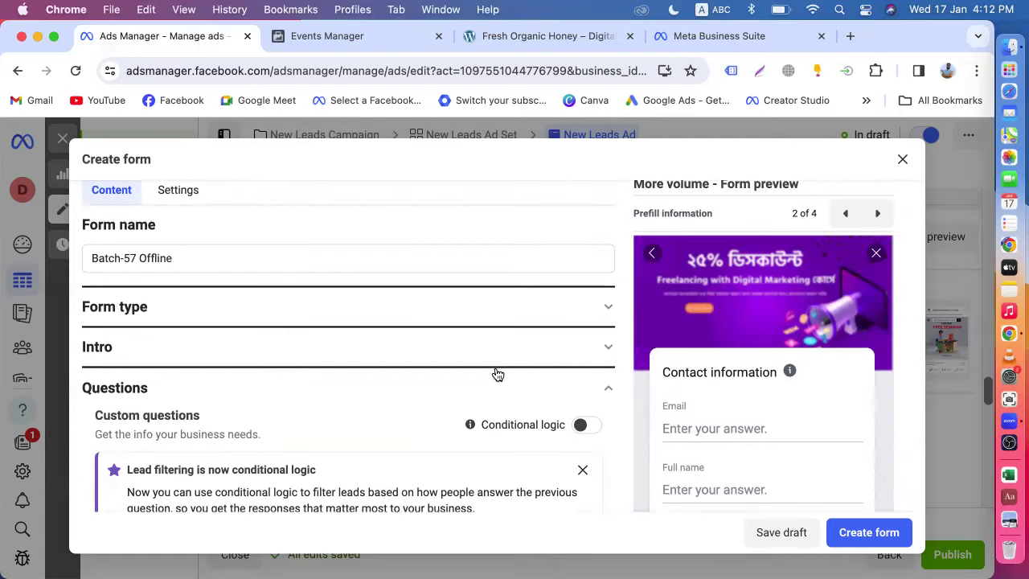
{"action": "left_click", "coordinate": [682, 37]}
{"action": "left_click", "coordinate": [172, 36]}
{"action": "scroll", "coordinate": [264, 346], "scroll_direction": "down", "scroll_amount": 5}
{"action": "scroll", "coordinate": [310, 360], "scroll_direction": "down", "scroll_amount": 2}
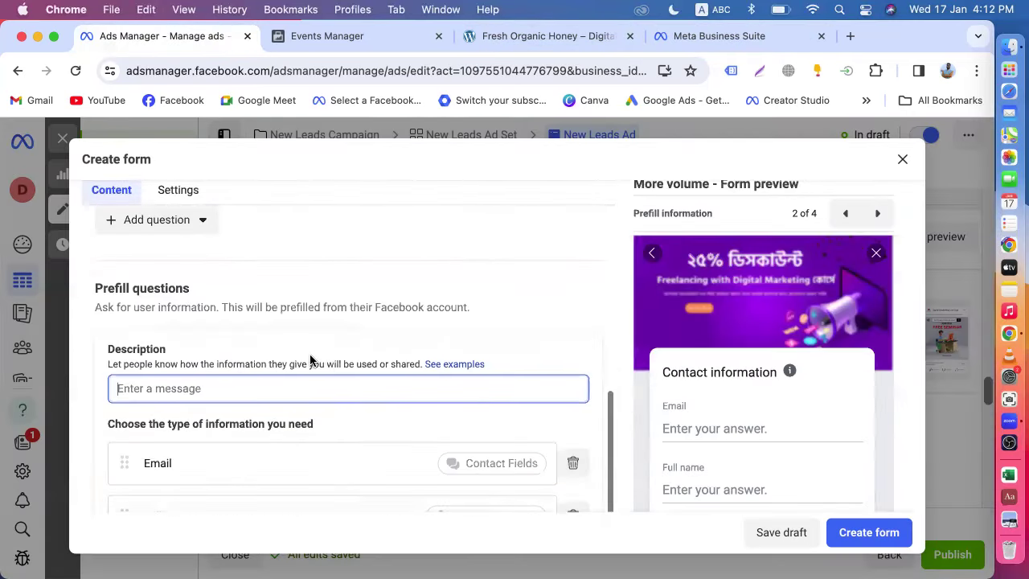
{"action": "scroll", "coordinate": [430, 415], "scroll_direction": "down", "scroll_amount": 1}
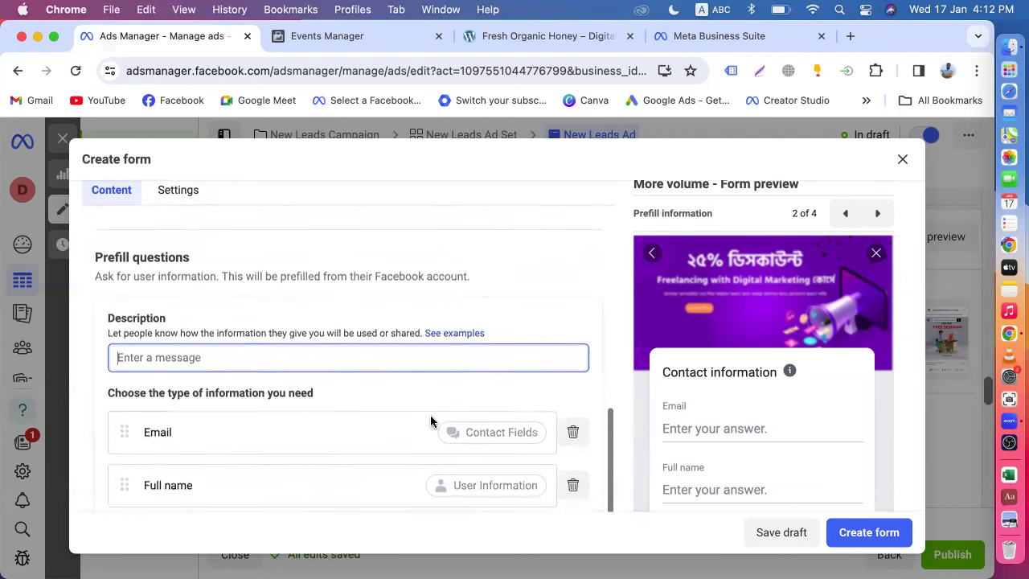
- Open Meta's 'See examples' help page and select a sample prominent-notice wording
{"action": "left_click", "coordinate": [458, 333]}
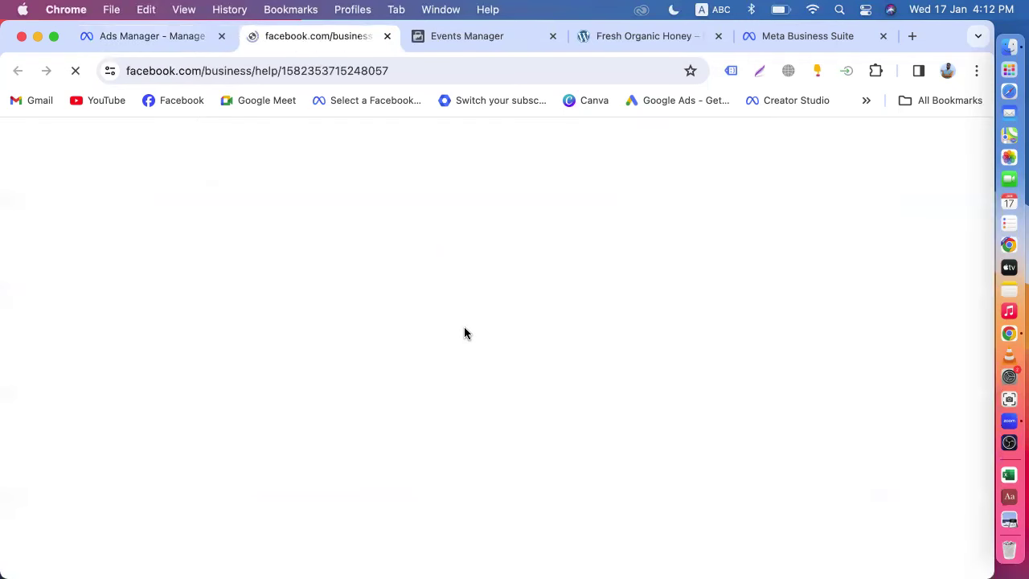
{"action": "scroll", "coordinate": [463, 333], "scroll_direction": "down", "scroll_amount": 4}
{"action": "scroll", "coordinate": [464, 333], "scroll_direction": "down", "scroll_amount": 5}
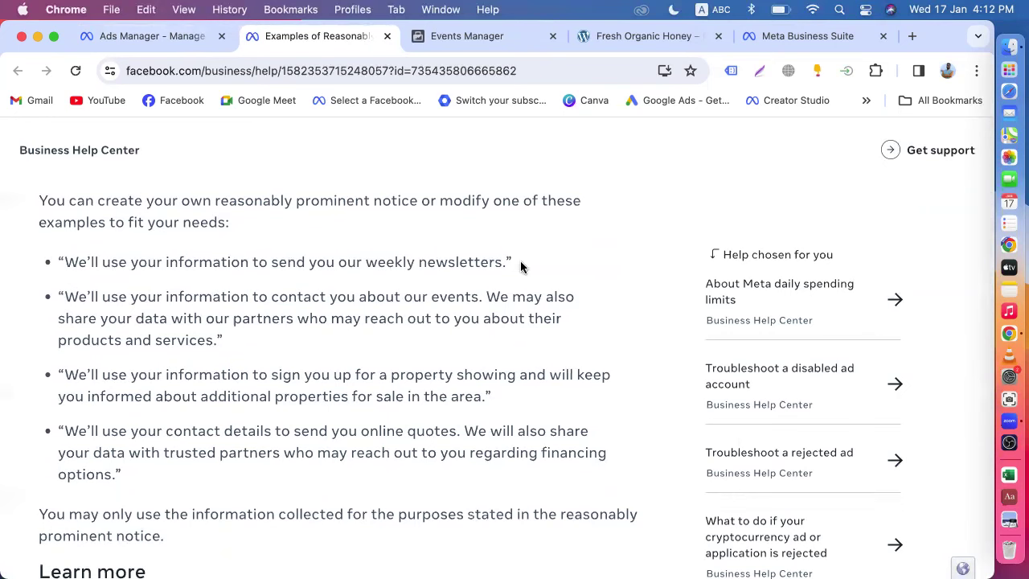
{"action": "left_click_drag", "start_coordinate": [475, 299], "coordinate": [155, 278]}
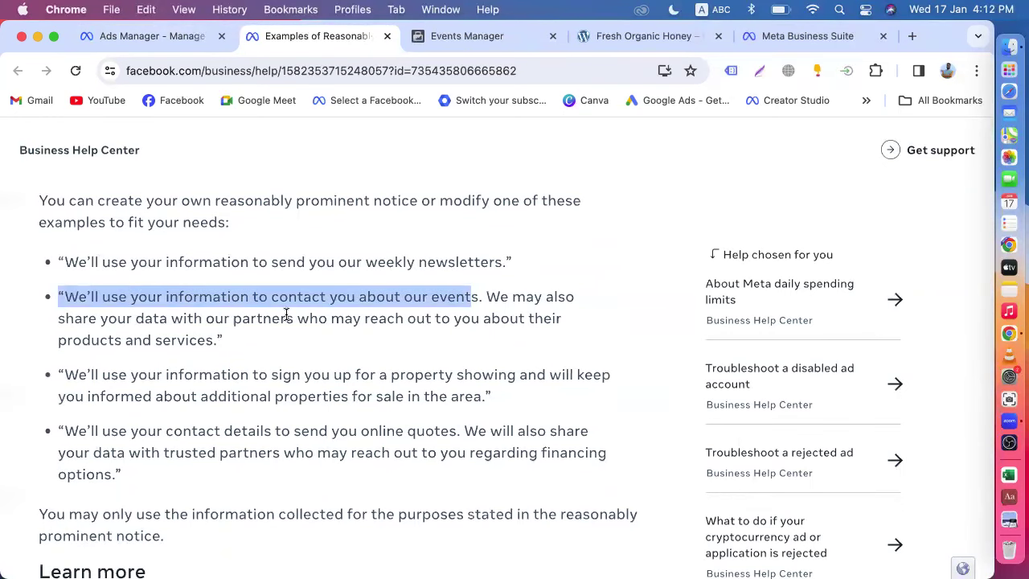
{"action": "left_click", "coordinate": [140, 36]}
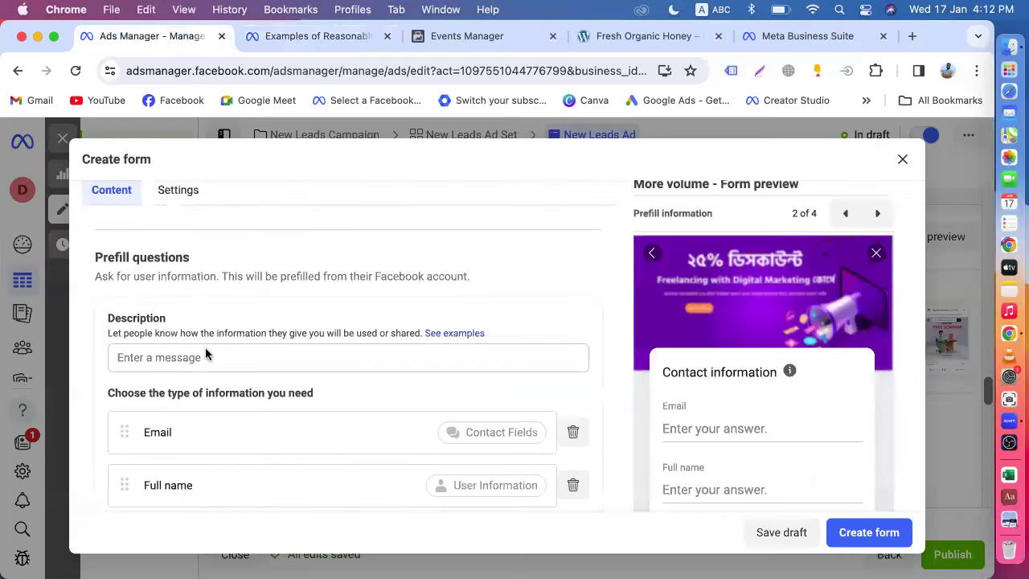
{"action": "left_click", "coordinate": [767, 41]}
- Copy the Uttara Offline form's Bengali contact-details text into the prefill questions Description
{"action": "scroll", "coordinate": [702, 389], "scroll_direction": "down", "scroll_amount": 5}
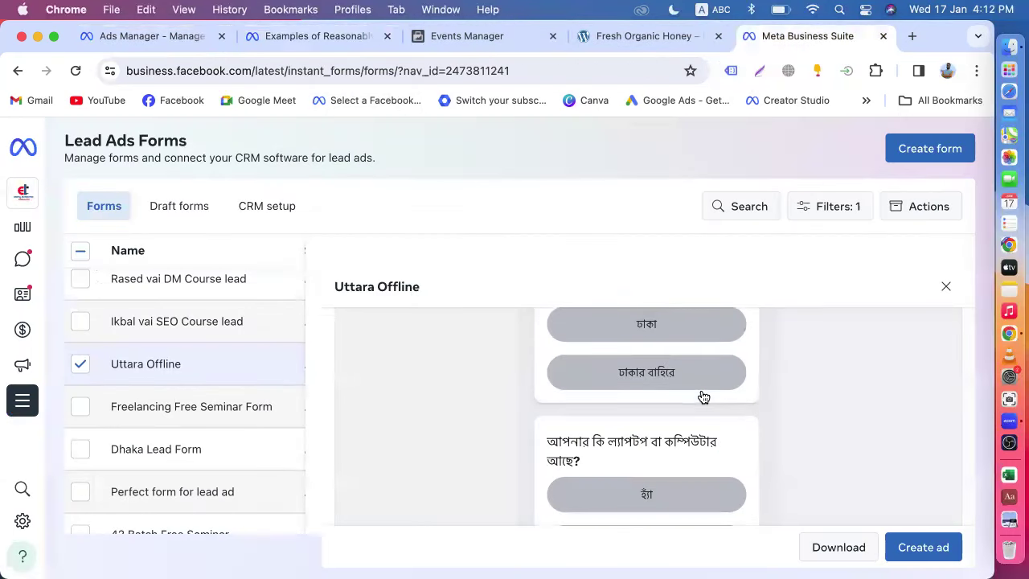
{"action": "scroll", "coordinate": [702, 395], "scroll_direction": "down", "scroll_amount": 5}
{"action": "scroll", "coordinate": [660, 391], "scroll_direction": "down", "scroll_amount": 2}
{"action": "left_click", "coordinate": [763, 486]}
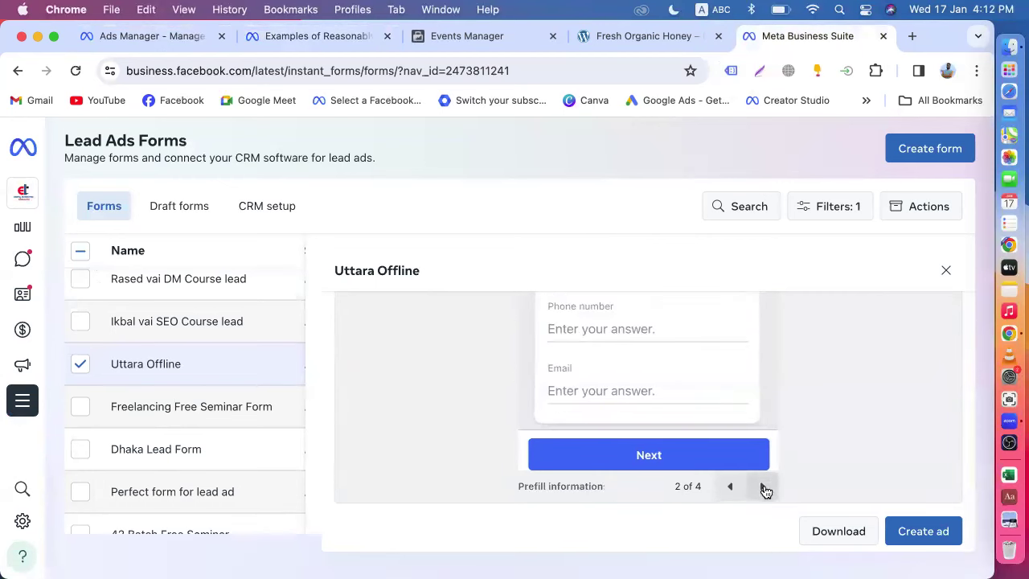
{"action": "left_click_drag", "start_coordinate": [721, 427], "coordinate": [541, 412]}
{"action": "key", "text": "super+c"}
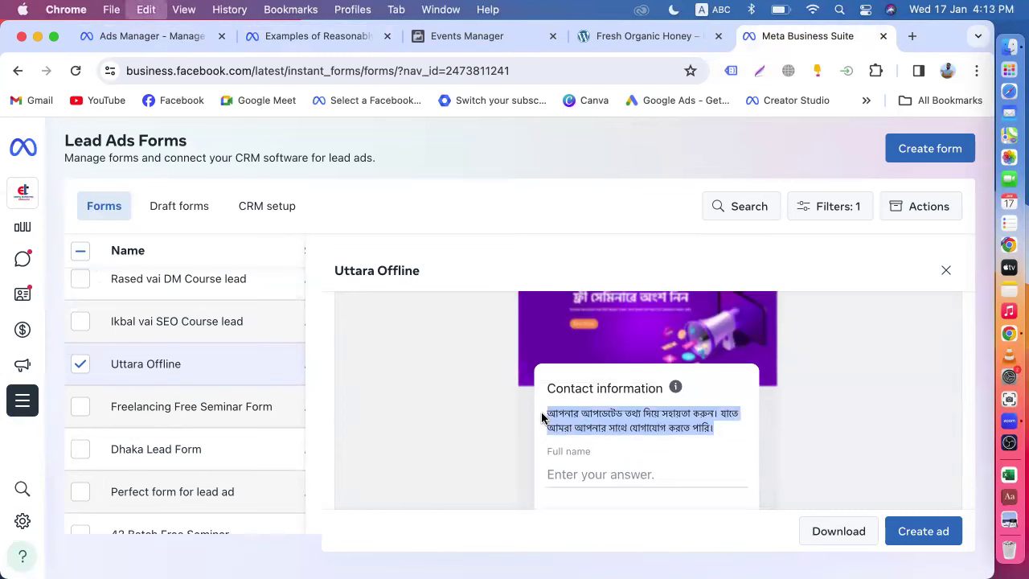
{"action": "left_click", "coordinate": [172, 37]}
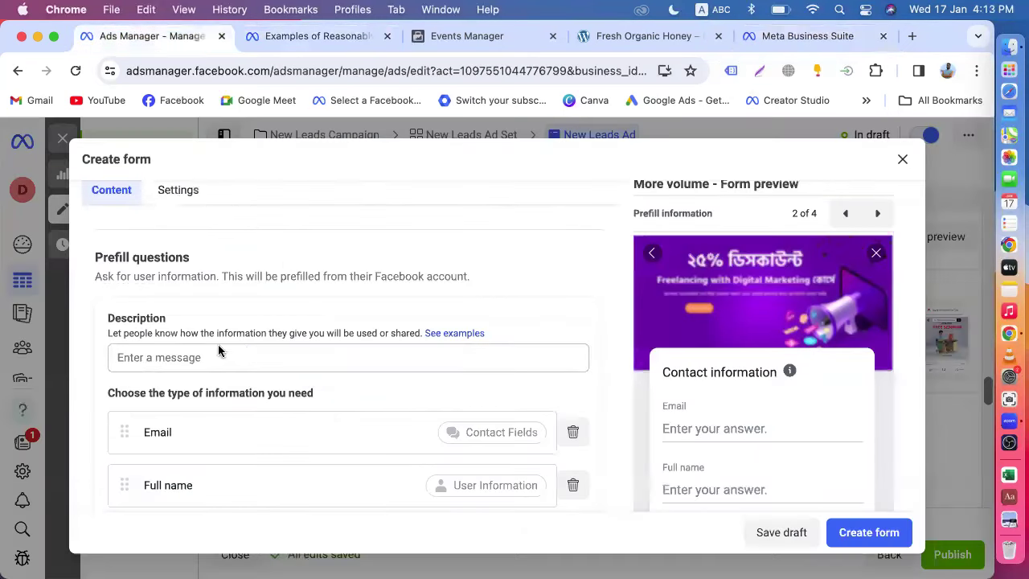
{"action": "left_click", "coordinate": [192, 358]}
{"action": "key", "text": "super+v"}
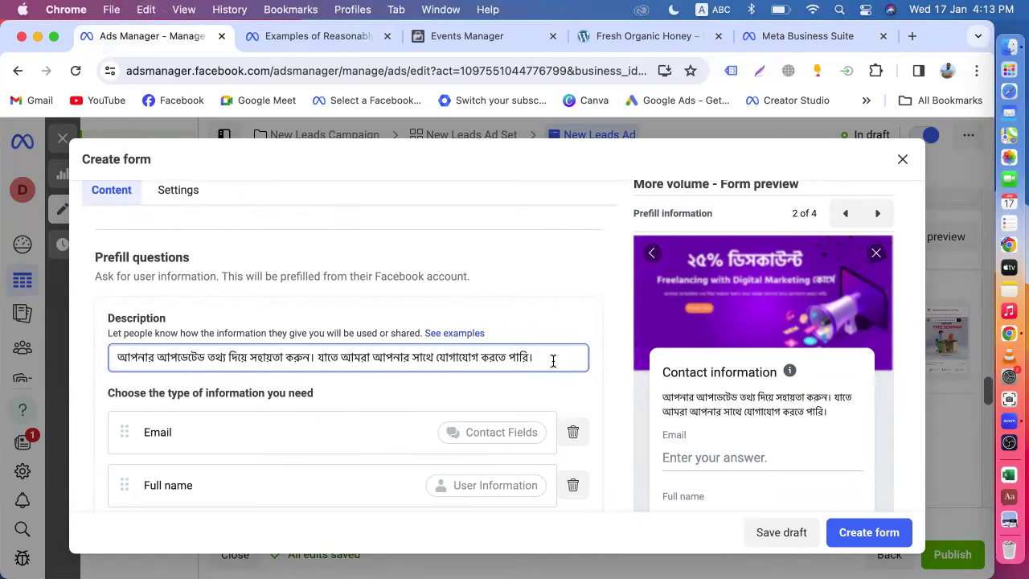
{"action": "scroll", "coordinate": [552, 360], "scroll_direction": "up", "scroll_amount": 2}
{"action": "left_click", "coordinate": [623, 383]}
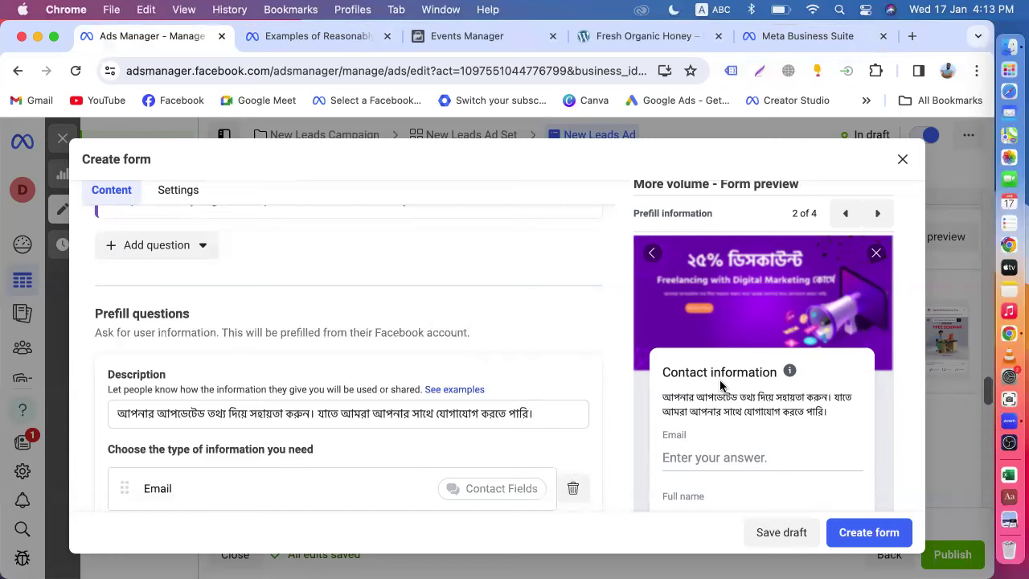
- Review the form, then return to the Uttara Offline form preview
{"action": "scroll", "coordinate": [721, 386], "scroll_direction": "down", "scroll_amount": 4}
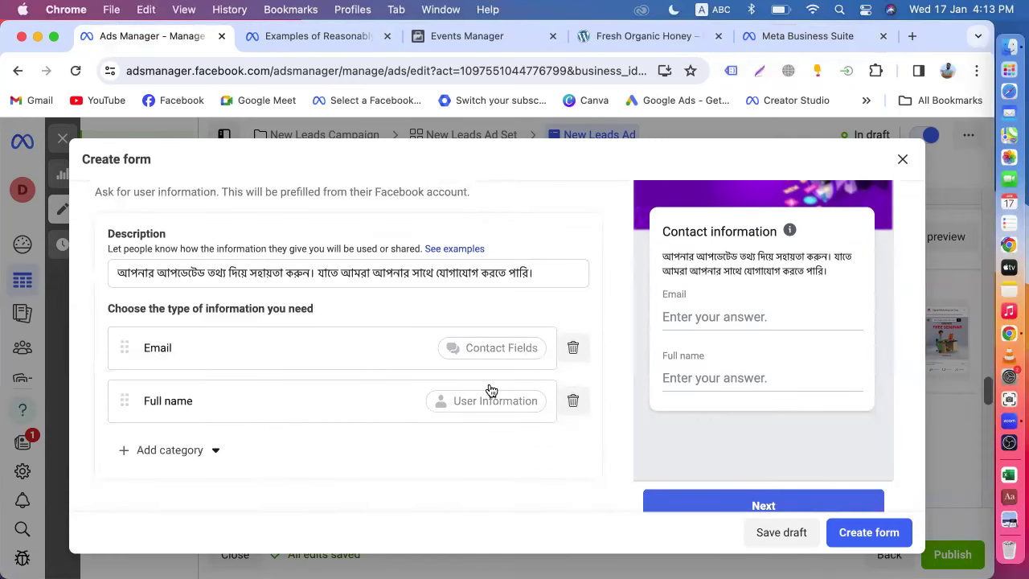
{"action": "scroll", "coordinate": [490, 390], "scroll_direction": "up", "scroll_amount": 5}
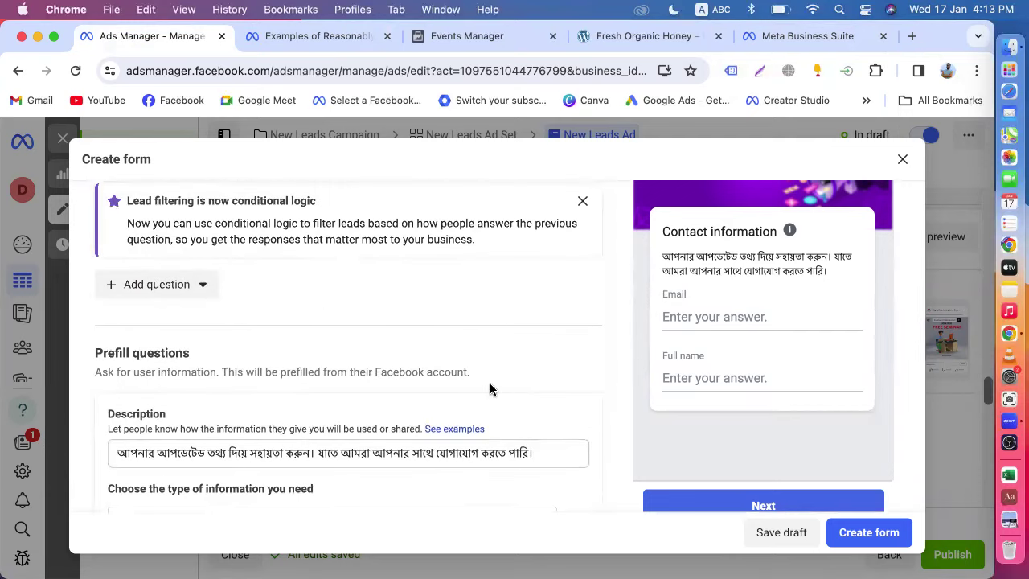
{"action": "left_click", "coordinate": [768, 37]}
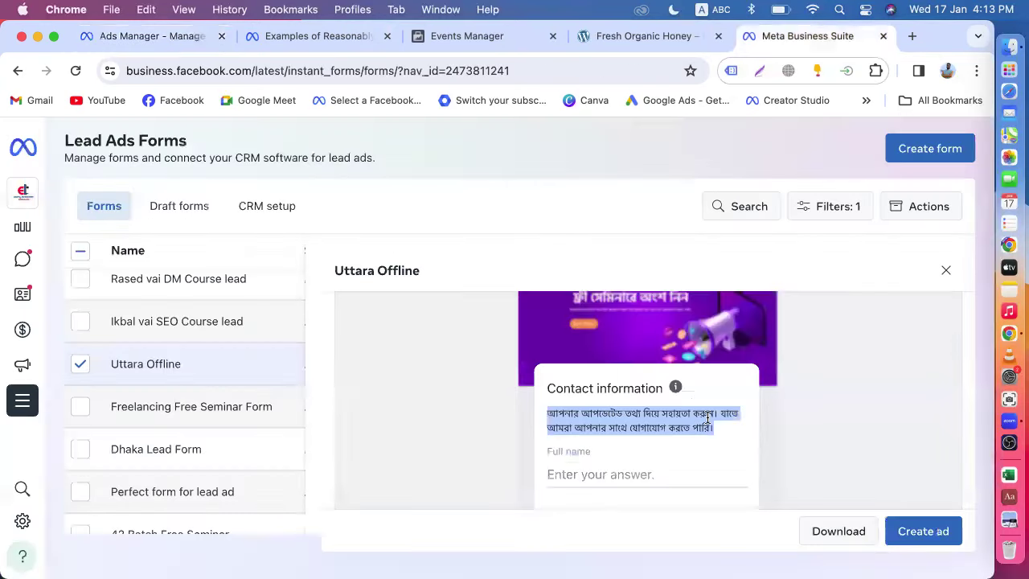
{"action": "scroll", "coordinate": [705, 415], "scroll_direction": "down", "scroll_amount": 1}
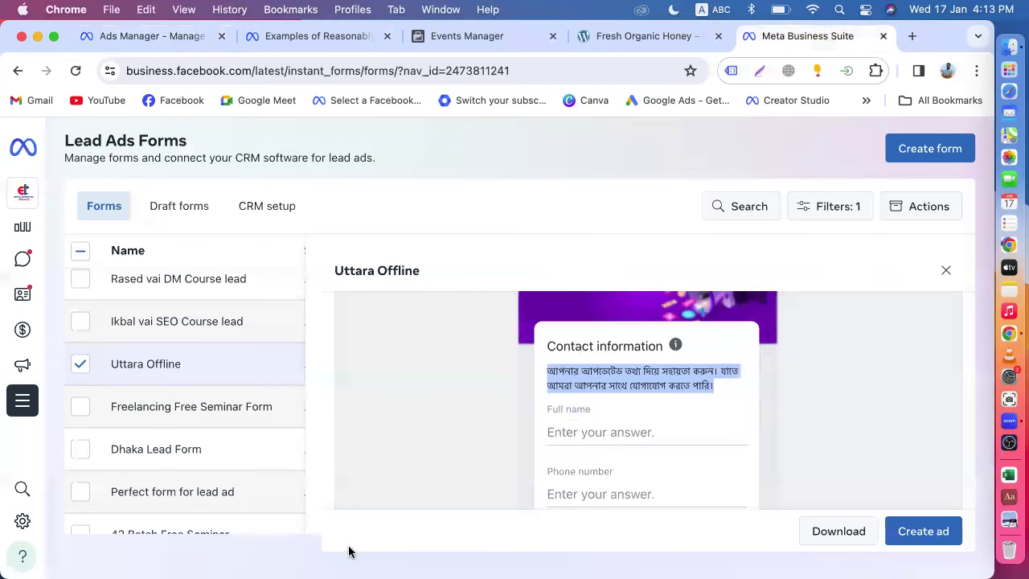
{"action": "scroll", "coordinate": [711, 434], "scroll_direction": "down", "scroll_amount": 5}
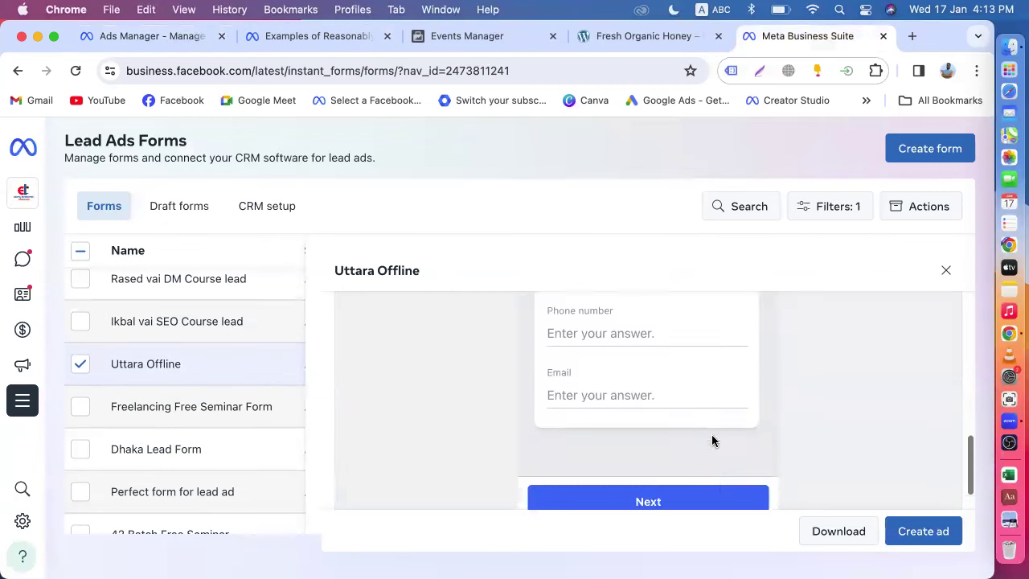
{"action": "left_click", "coordinate": [730, 486]}
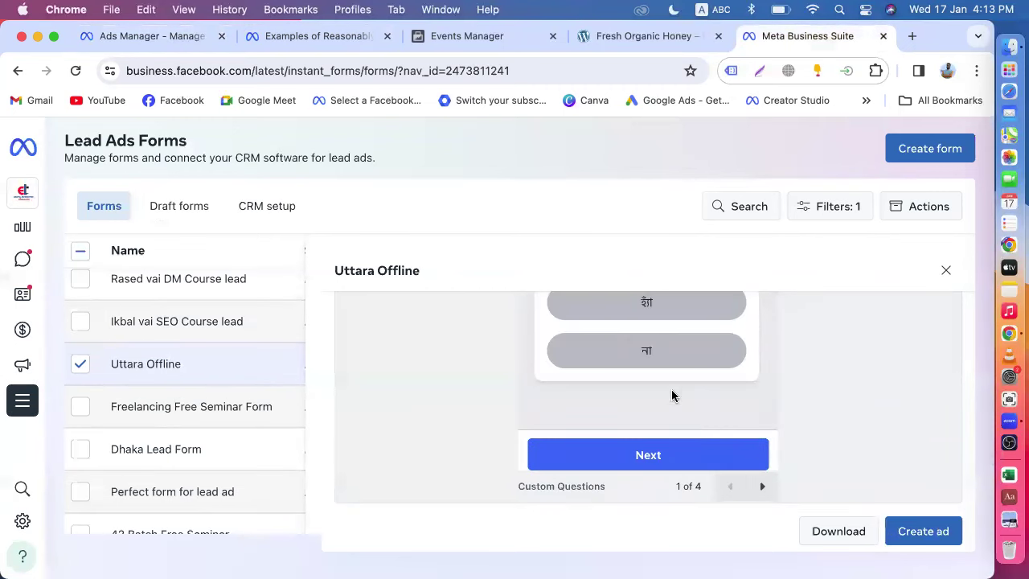
{"action": "scroll", "coordinate": [672, 386], "scroll_direction": "up", "scroll_amount": 3}
{"action": "scroll", "coordinate": [675, 378], "scroll_direction": "down", "scroll_amount": 1}
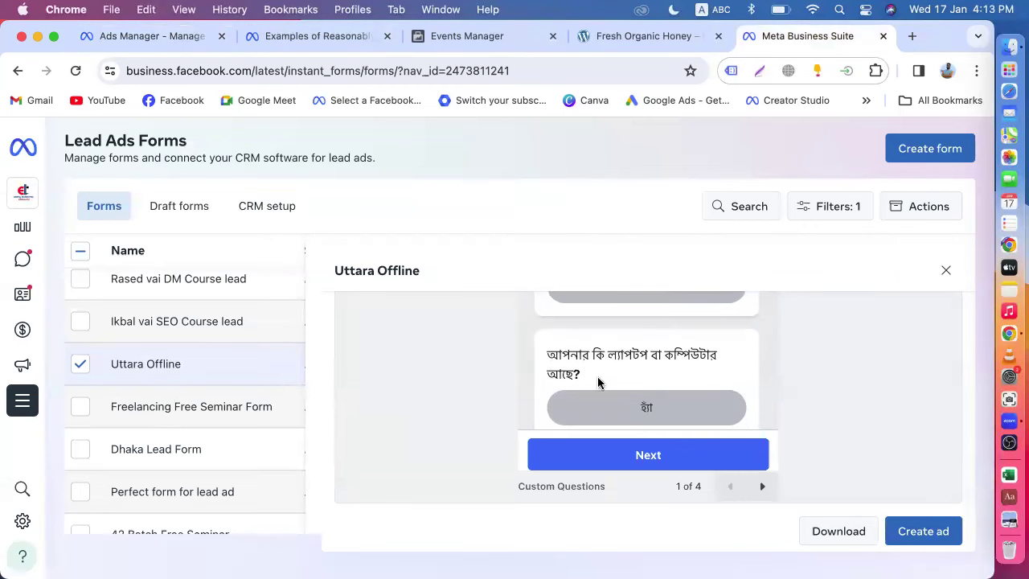
{"action": "scroll", "coordinate": [598, 382], "scroll_direction": "down", "scroll_amount": 3}
{"action": "scroll", "coordinate": [596, 378], "scroll_direction": "up", "scroll_amount": 3}
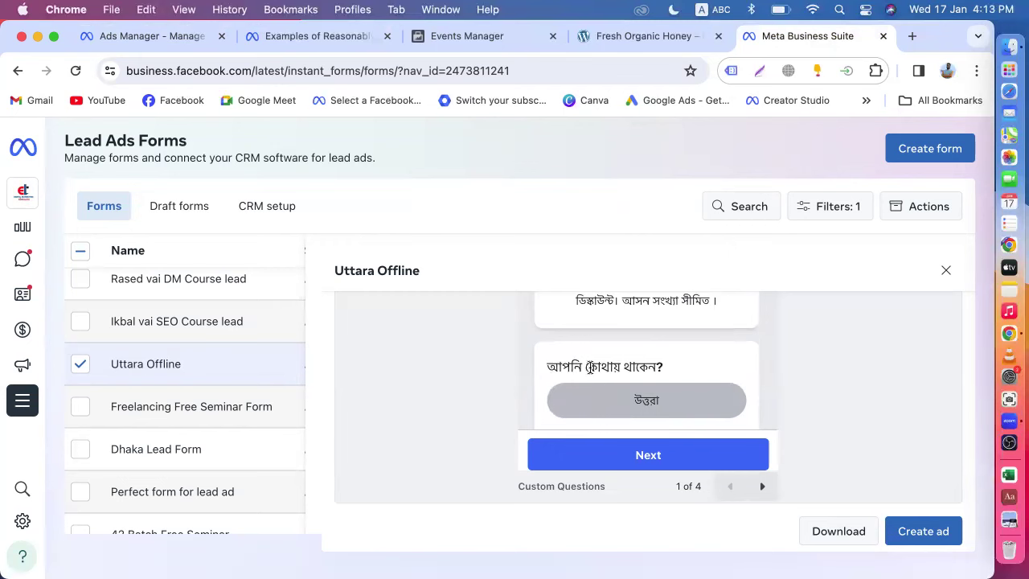
{"action": "scroll", "coordinate": [639, 366], "scroll_direction": "down", "scroll_amount": 1}
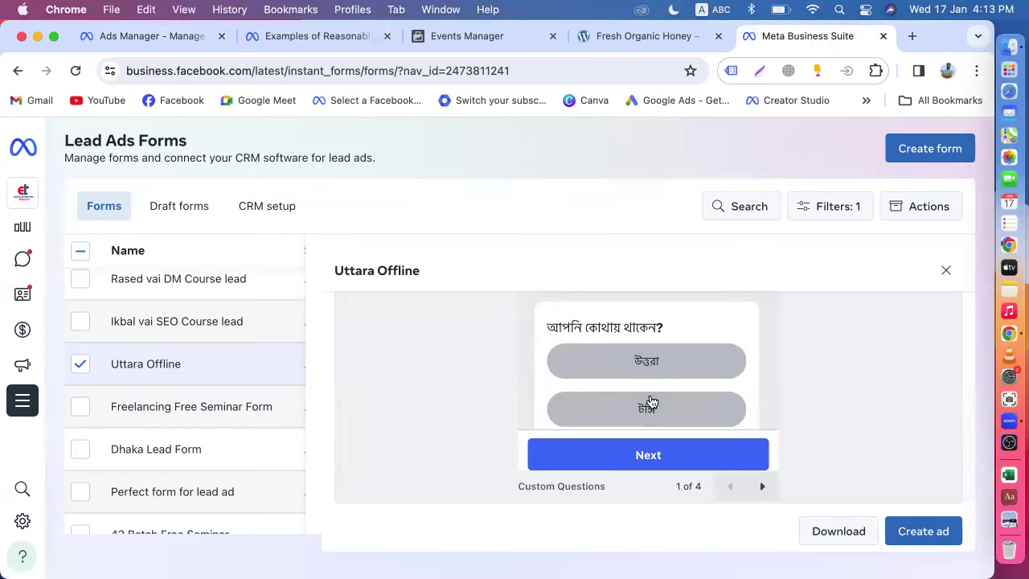
{"action": "scroll", "coordinate": [650, 402], "scroll_direction": "down", "scroll_amount": 2}
{"action": "scroll", "coordinate": [657, 396], "scroll_direction": "down", "scroll_amount": 2}
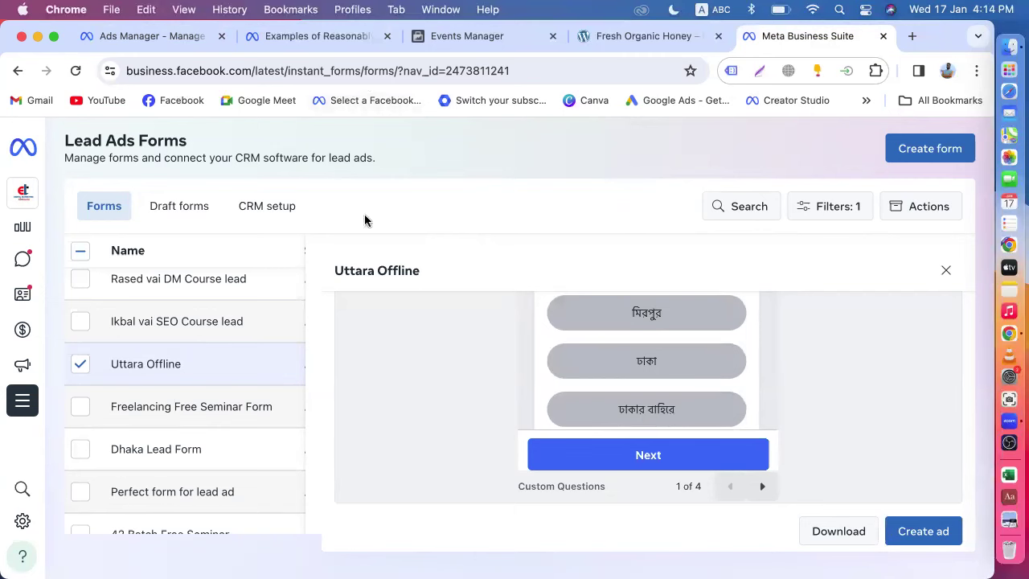
- Dismiss the conditional logic announcement and add a multiple-choice question
{"action": "left_click", "coordinate": [147, 40]}
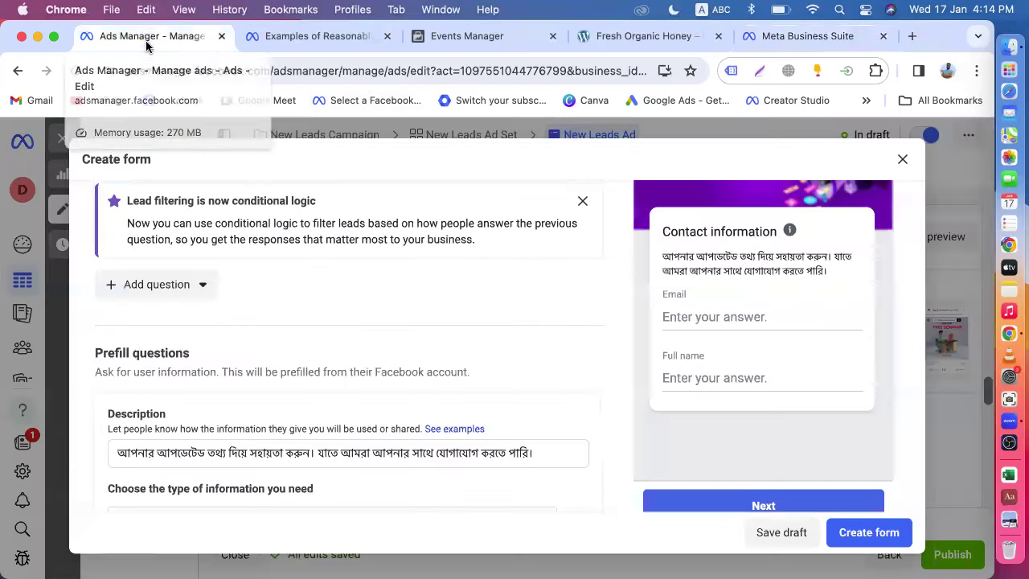
{"action": "scroll", "coordinate": [289, 330], "scroll_direction": "up", "scroll_amount": 3}
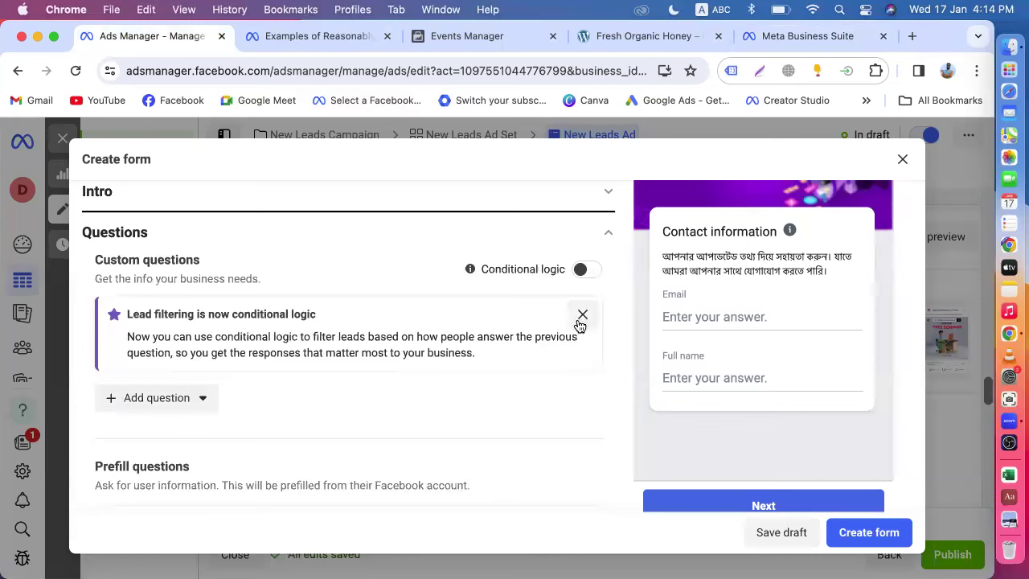
{"action": "left_click", "coordinate": [579, 318]}
{"action": "left_click", "coordinate": [194, 321]}
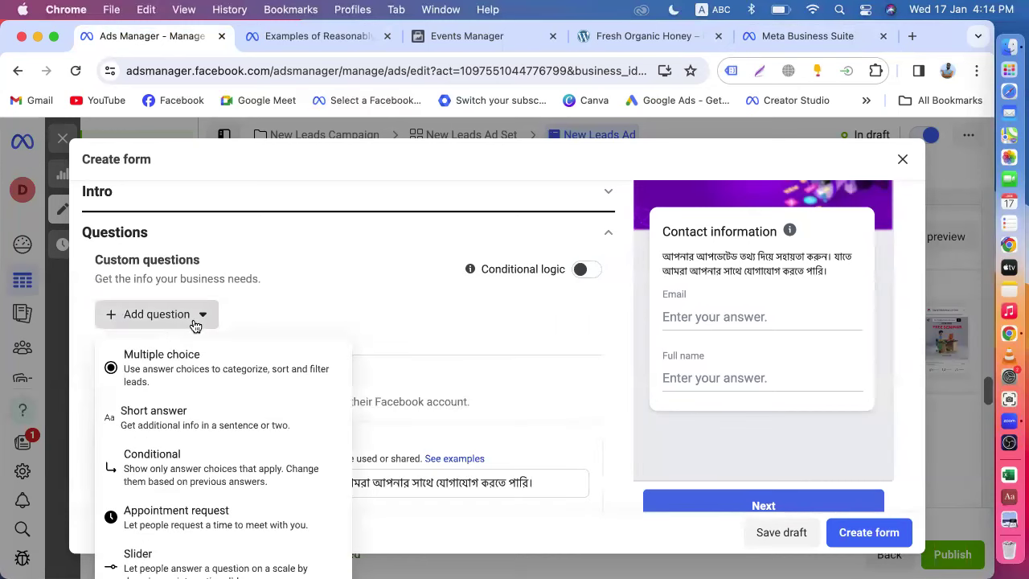
{"action": "scroll", "coordinate": [233, 310], "scroll_direction": "down", "scroll_amount": 1}
{"action": "scroll", "coordinate": [233, 309], "scroll_direction": "down", "scroll_amount": 3}
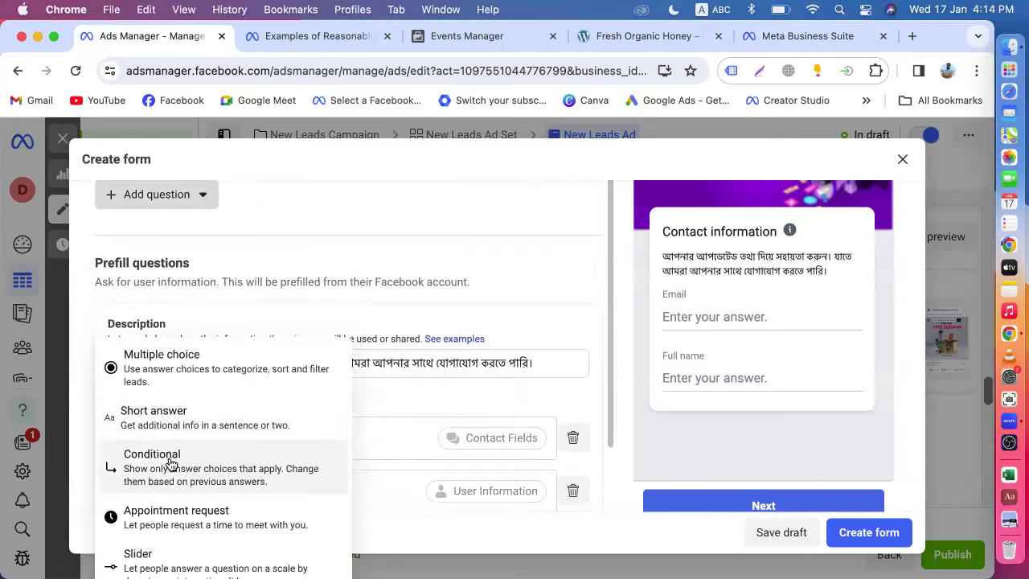
{"action": "left_click", "coordinate": [182, 373]}
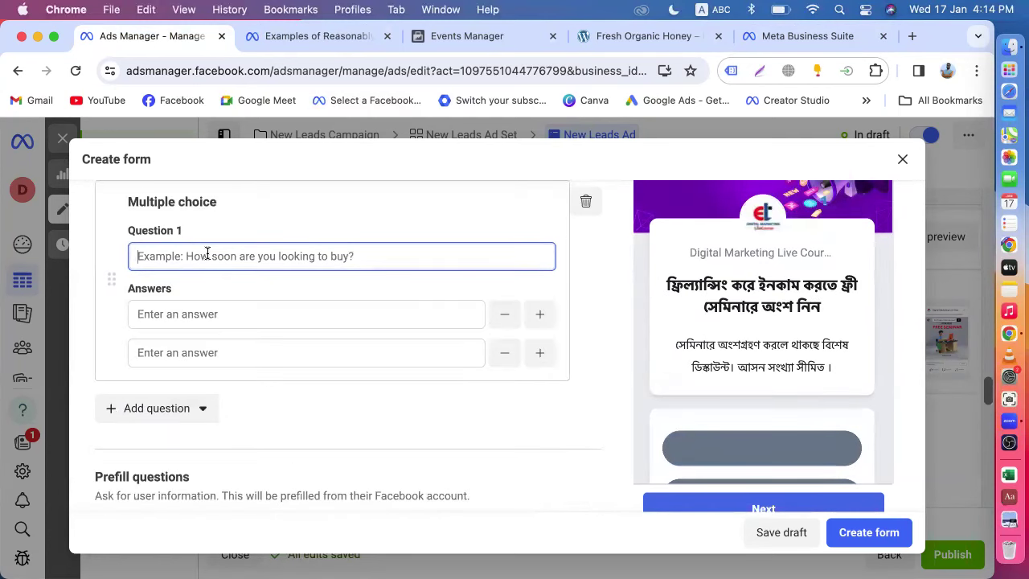
- Set Question 1 to 'আপনার কি ল্যাপটপ বা কম্পিউটার আছে?' copied from the Uttara Offline form
{"action": "left_click", "coordinate": [794, 36]}
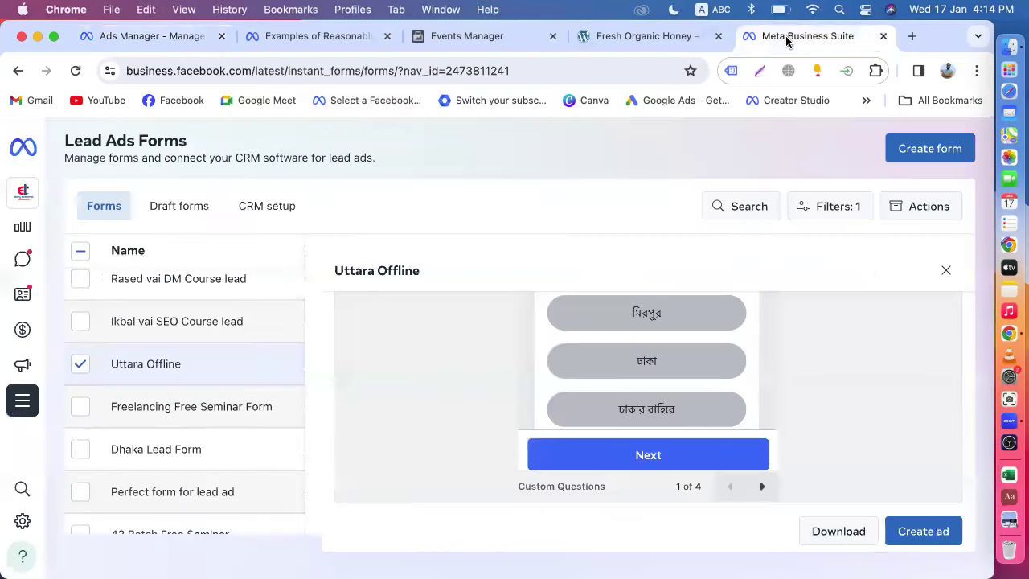
{"action": "scroll", "coordinate": [737, 374], "scroll_direction": "up", "scroll_amount": 3}
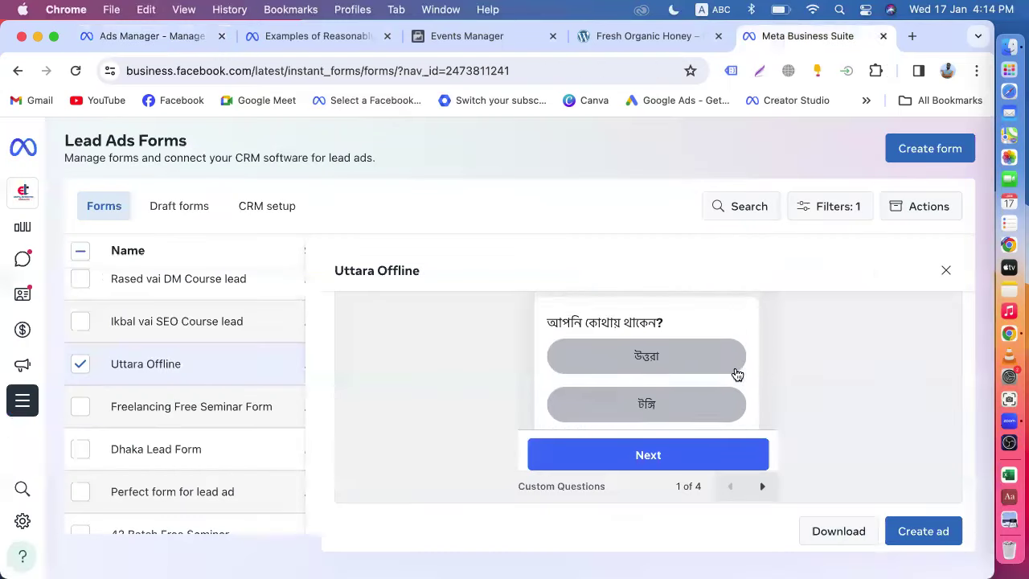
{"action": "scroll", "coordinate": [735, 373], "scroll_direction": "down", "scroll_amount": 4}
{"action": "scroll", "coordinate": [735, 373], "scroll_direction": "down", "scroll_amount": 3}
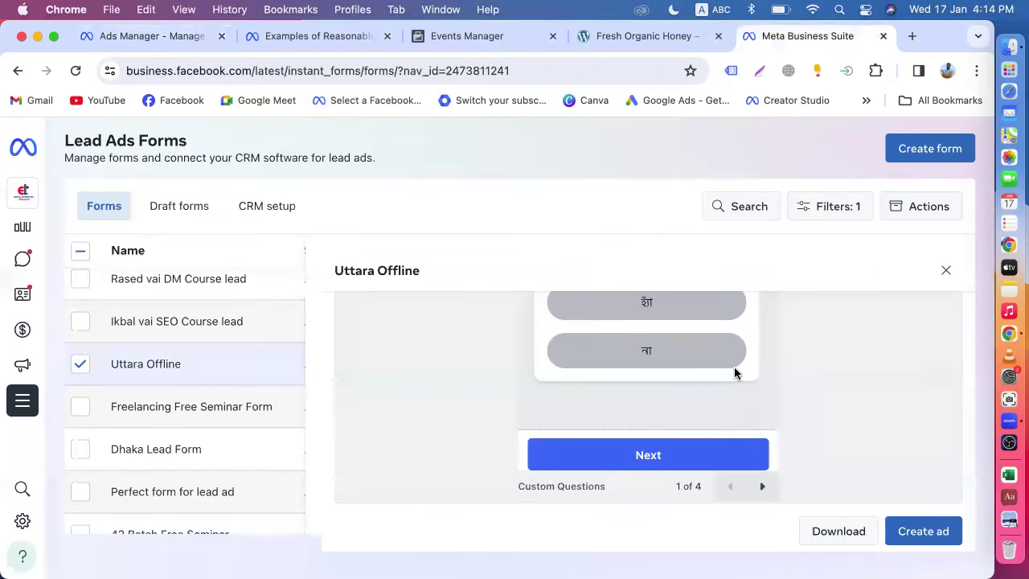
{"action": "scroll", "coordinate": [695, 400], "scroll_direction": "up", "scroll_amount": 5}
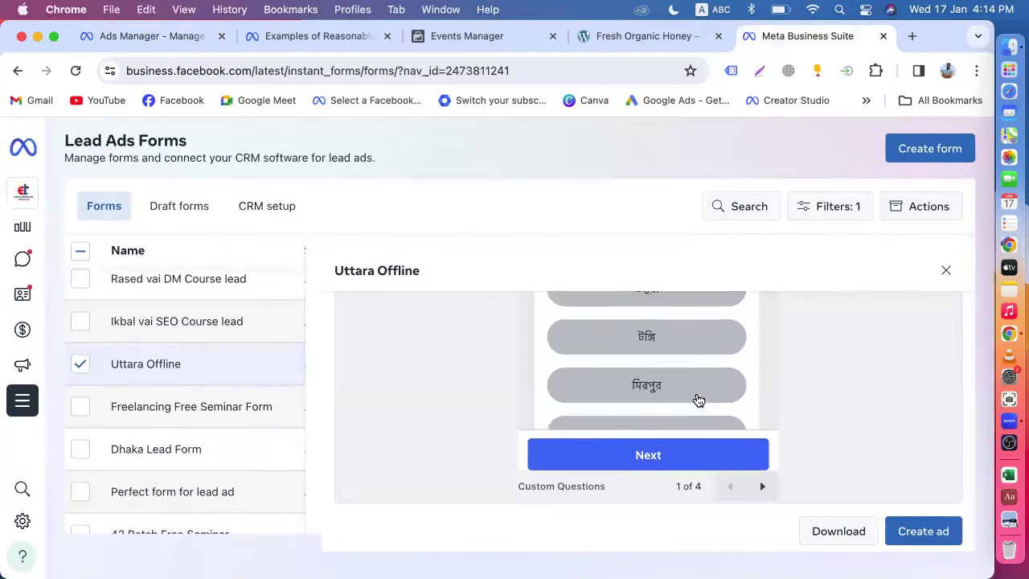
{"action": "scroll", "coordinate": [698, 400], "scroll_direction": "down", "scroll_amount": 3}
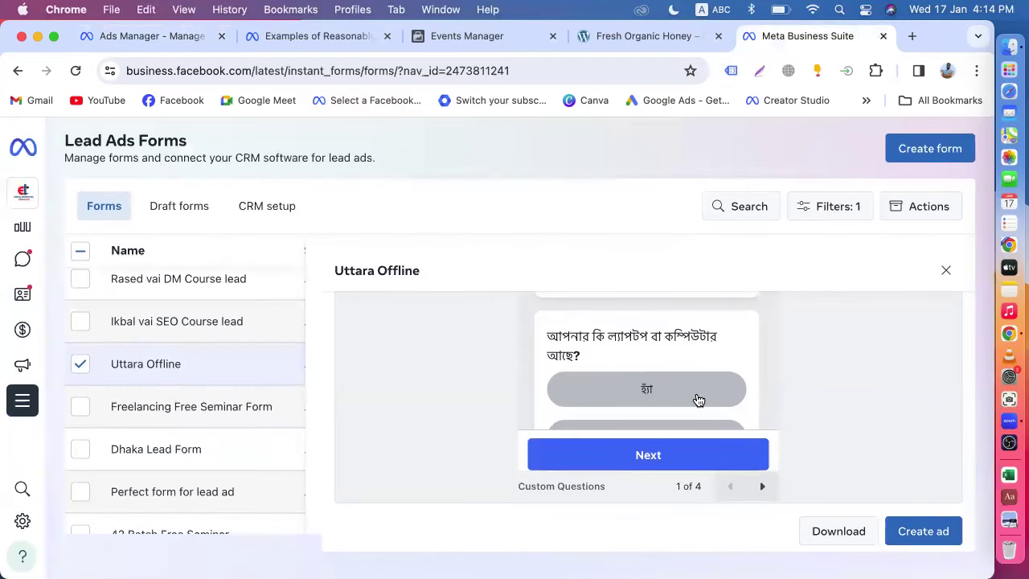
{"action": "left_click_drag", "start_coordinate": [587, 358], "coordinate": [513, 348]}
{"action": "key", "text": "super+c"}
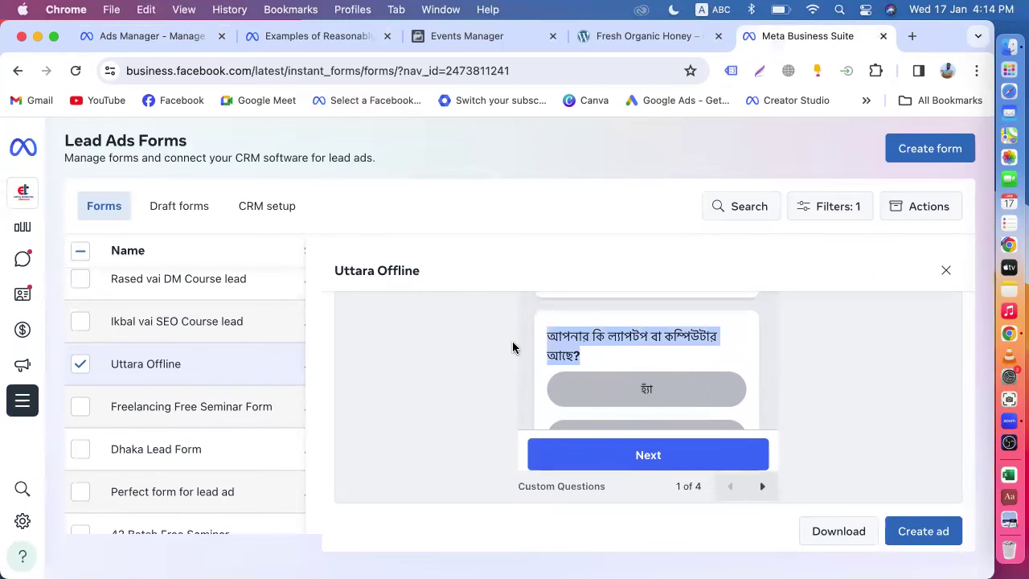
{"action": "left_click", "coordinate": [172, 40]}
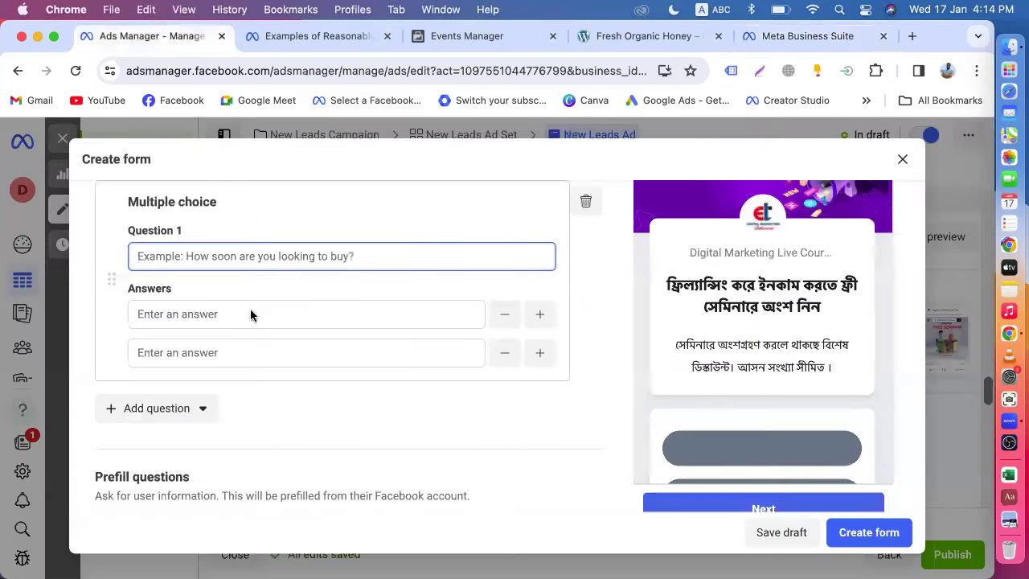
{"action": "key", "text": "super+v"}
- Fill Question 1's answers with হ্যাঁ and না from the Uttara Offline preview
{"action": "left_click", "coordinate": [227, 314]}
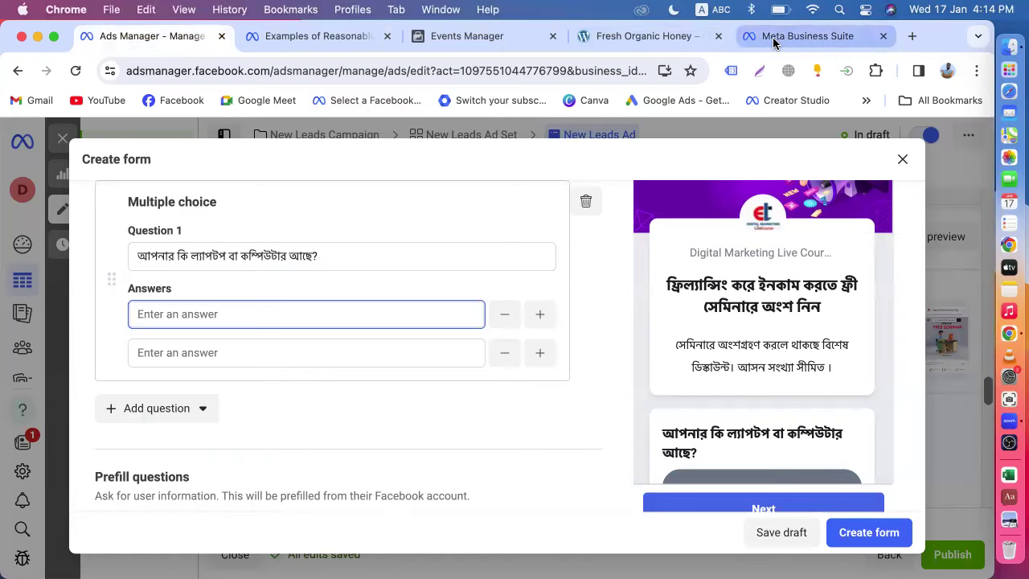
{"action": "left_click", "coordinate": [776, 40]}
{"action": "scroll", "coordinate": [680, 331], "scroll_direction": "up", "scroll_amount": 2}
{"action": "scroll", "coordinate": [680, 330], "scroll_direction": "down", "scroll_amount": 3}
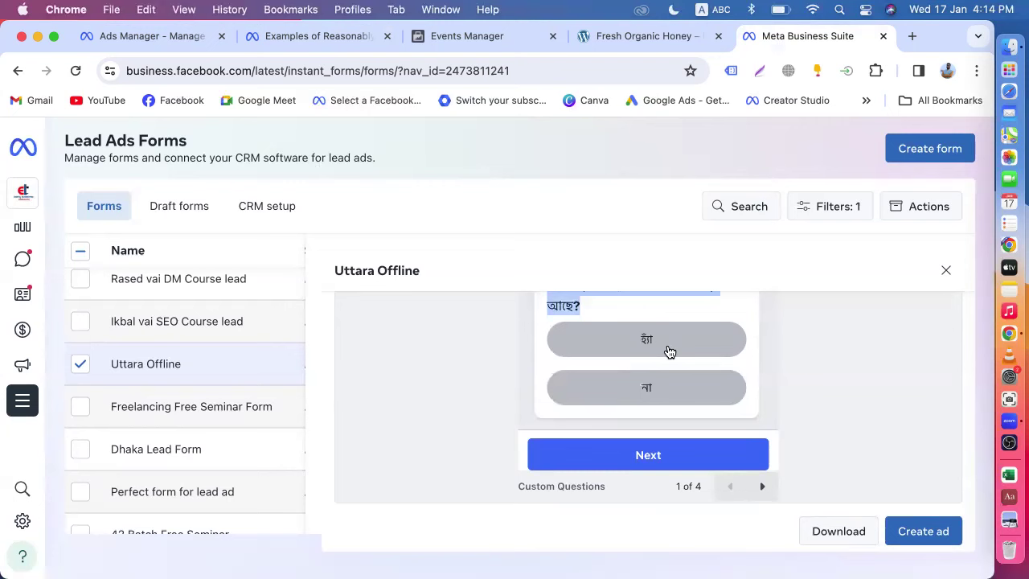
{"action": "left_click_drag", "start_coordinate": [658, 342], "coordinate": [636, 344]}
{"action": "key", "text": "super+c"}
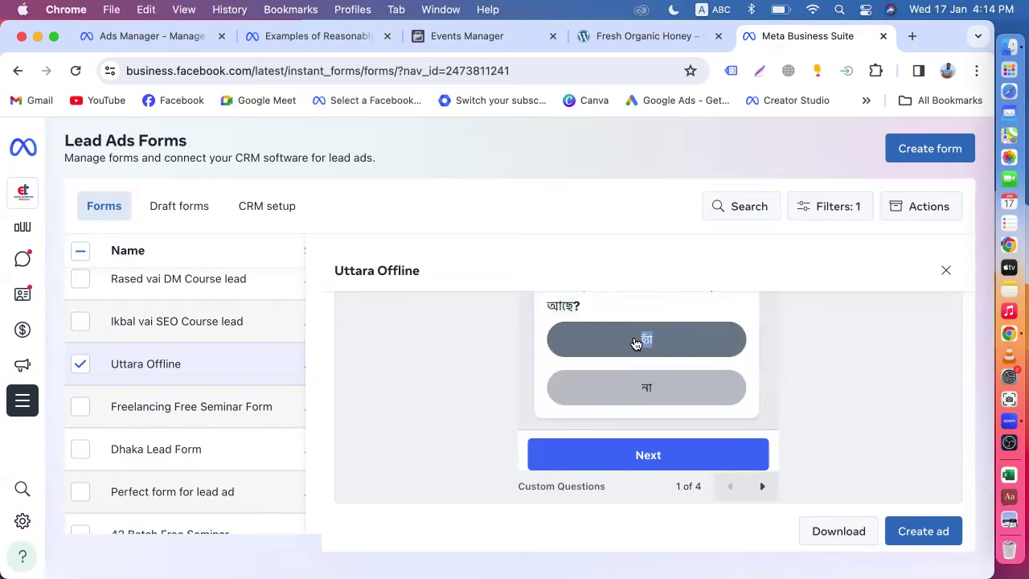
{"action": "left_click", "coordinate": [143, 37]}
{"action": "left_click", "coordinate": [189, 320]}
{"action": "key", "text": "super+v"}
{"action": "left_click", "coordinate": [186, 350]}
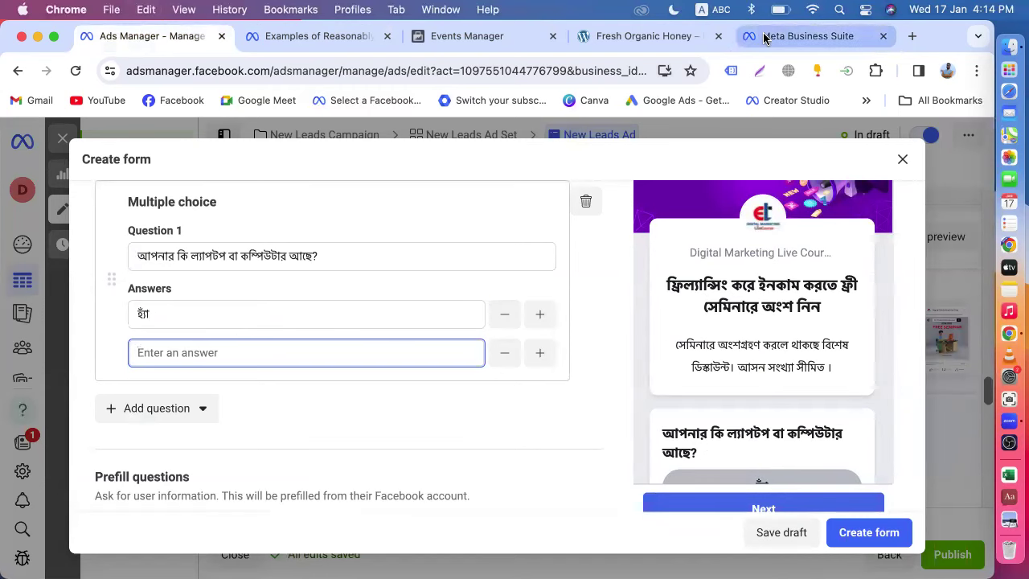
{"action": "left_click", "coordinate": [765, 36]}
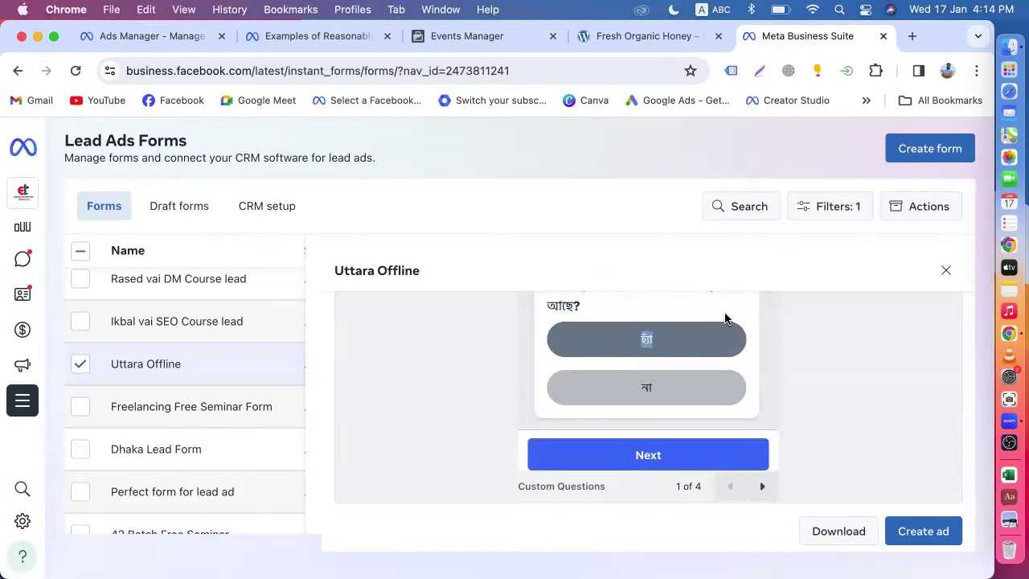
{"action": "double_click", "coordinate": [638, 390]}
{"action": "key", "text": "super+c"}
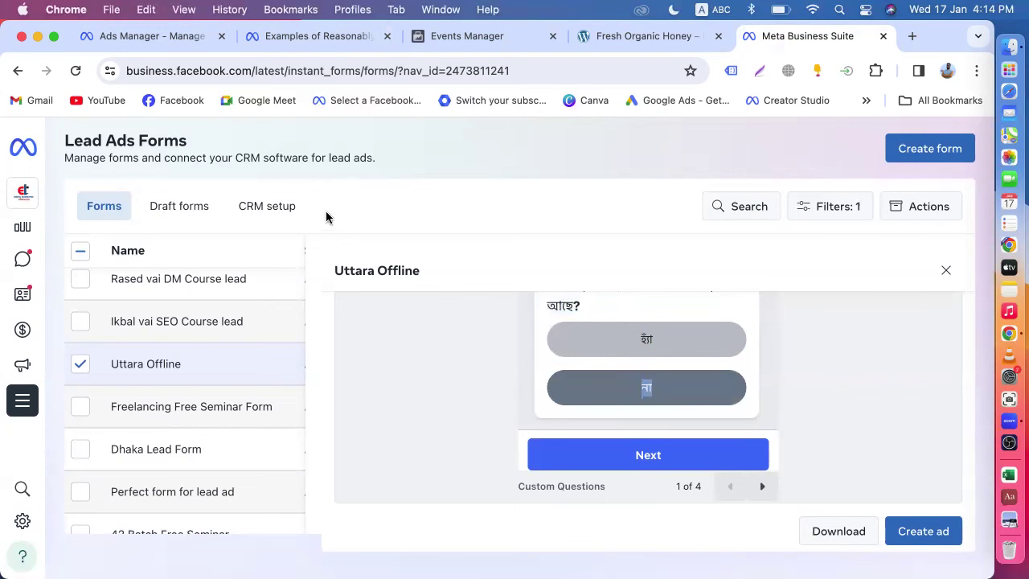
{"action": "left_click", "coordinate": [145, 37]}
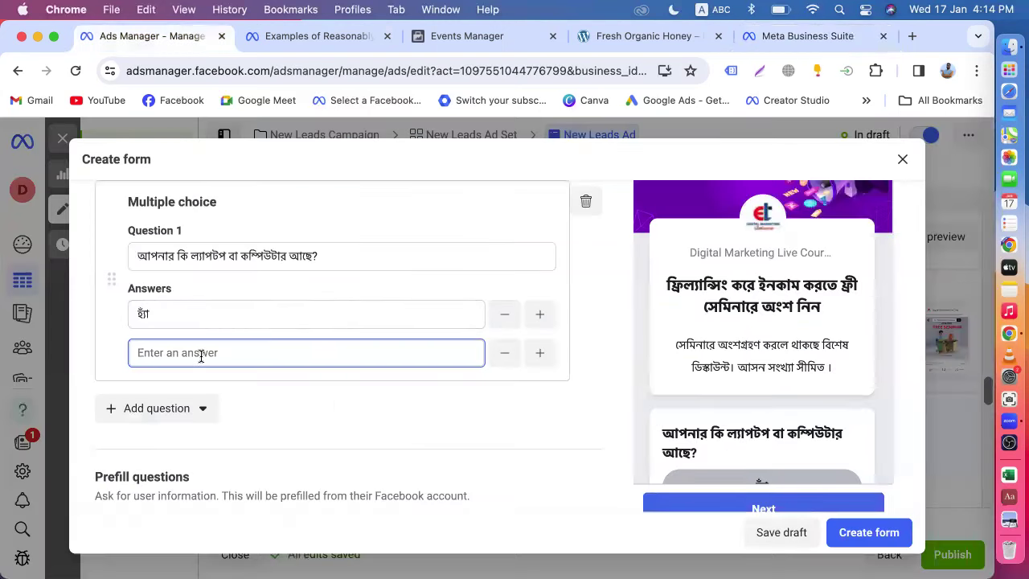
{"action": "key", "text": "super+v"}
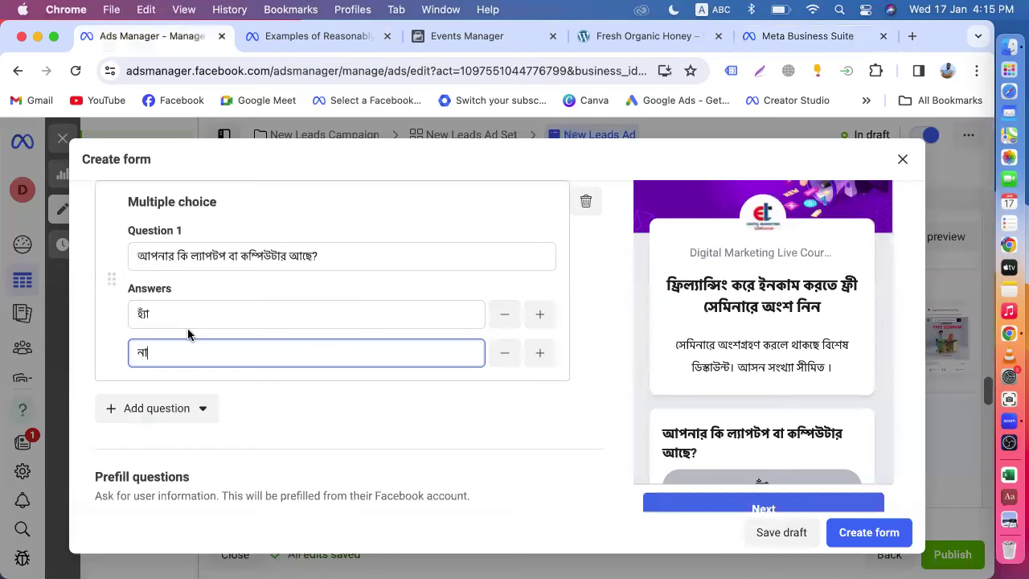
{"action": "scroll", "coordinate": [189, 334], "scroll_direction": "up", "scroll_amount": 2}
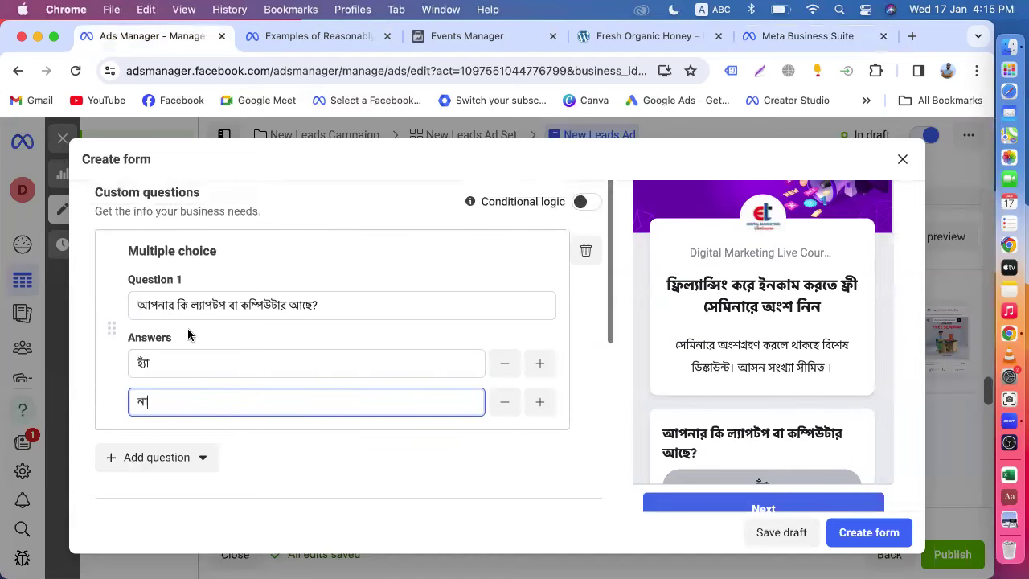
{"action": "scroll", "coordinate": [180, 362], "scroll_direction": "down", "scroll_amount": 3}
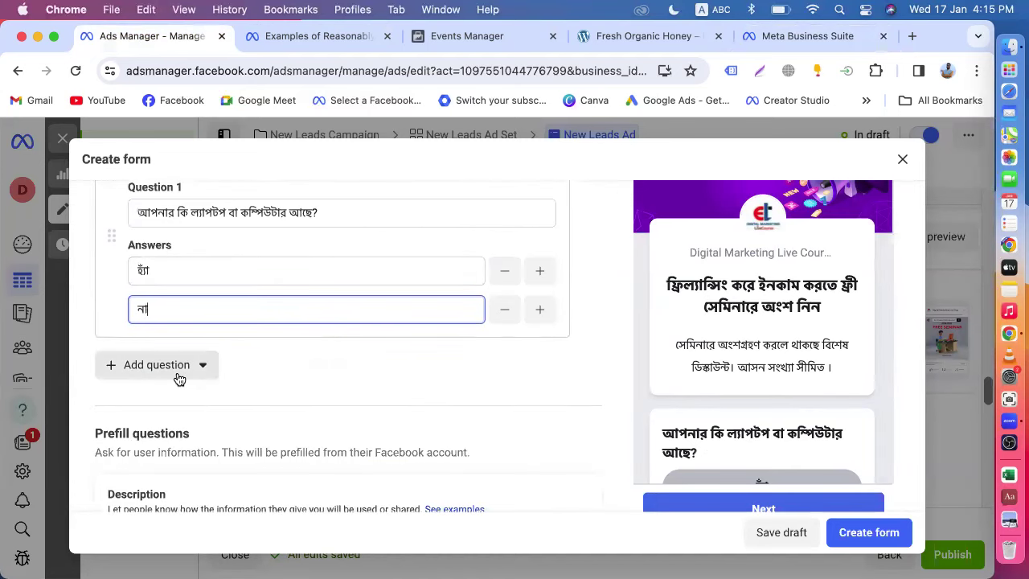
{"action": "left_click", "coordinate": [176, 375]}
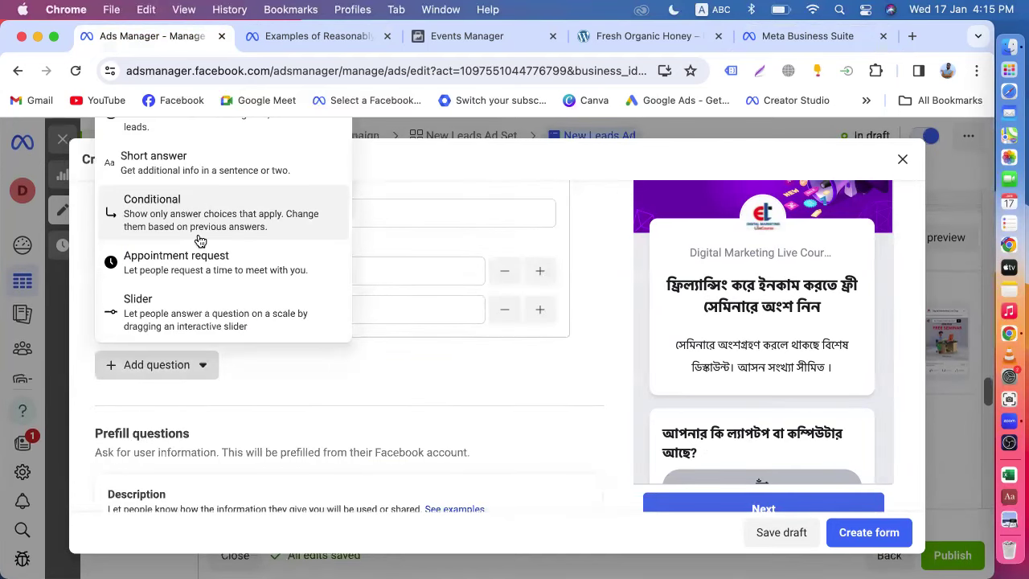
- Add a second multiple-choice question reading 'আপনি কোথায় থাকেন?'
{"action": "left_click", "coordinate": [211, 210]}
{"action": "left_click", "coordinate": [165, 129]}
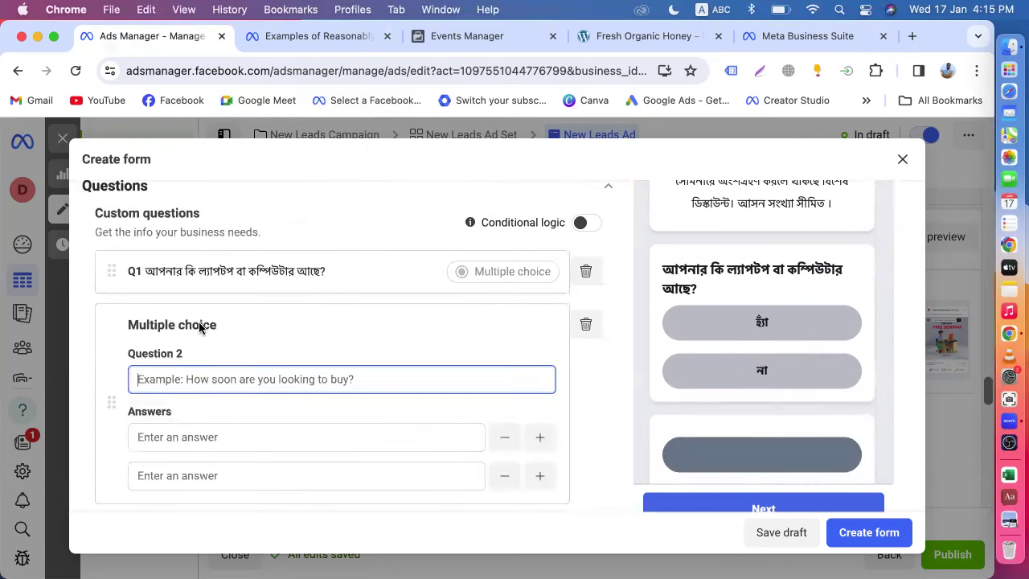
{"action": "scroll", "coordinate": [240, 389], "scroll_direction": "down", "scroll_amount": 1}
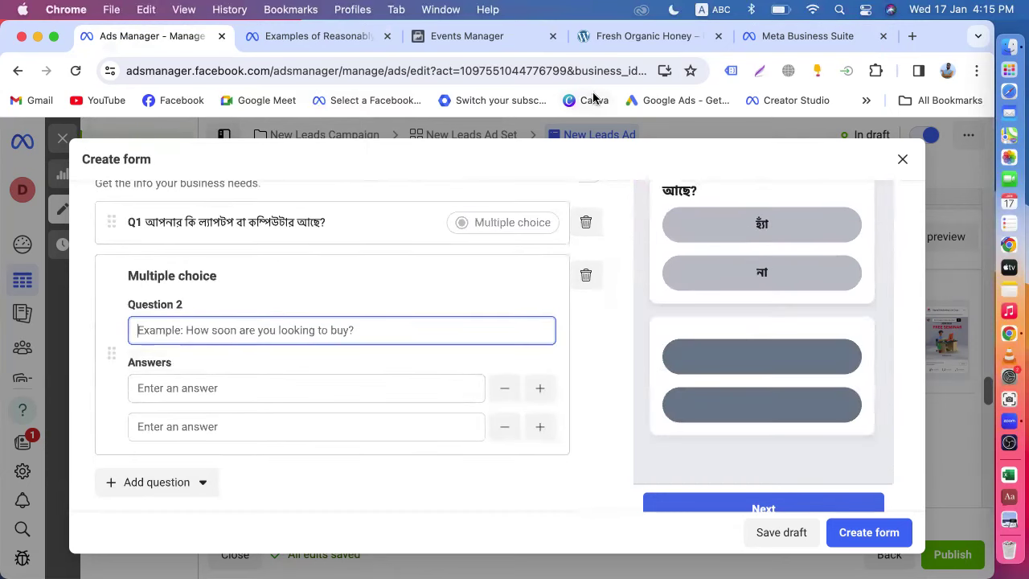
{"action": "left_click", "coordinate": [776, 40]}
{"action": "scroll", "coordinate": [733, 335], "scroll_direction": "down", "scroll_amount": 5}
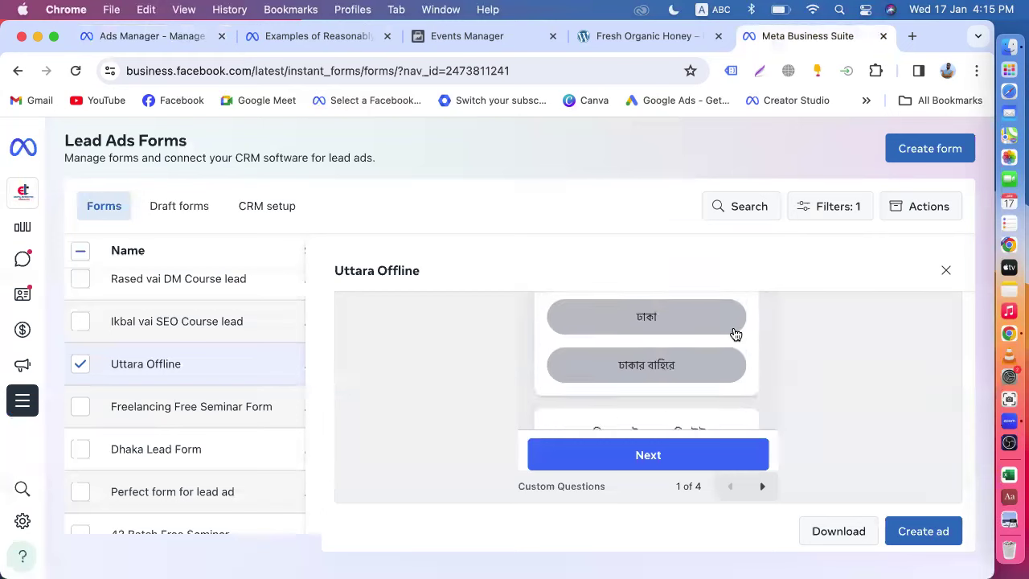
{"action": "left_click_drag", "start_coordinate": [680, 378], "coordinate": [532, 377]}
{"action": "key", "text": "super+c"}
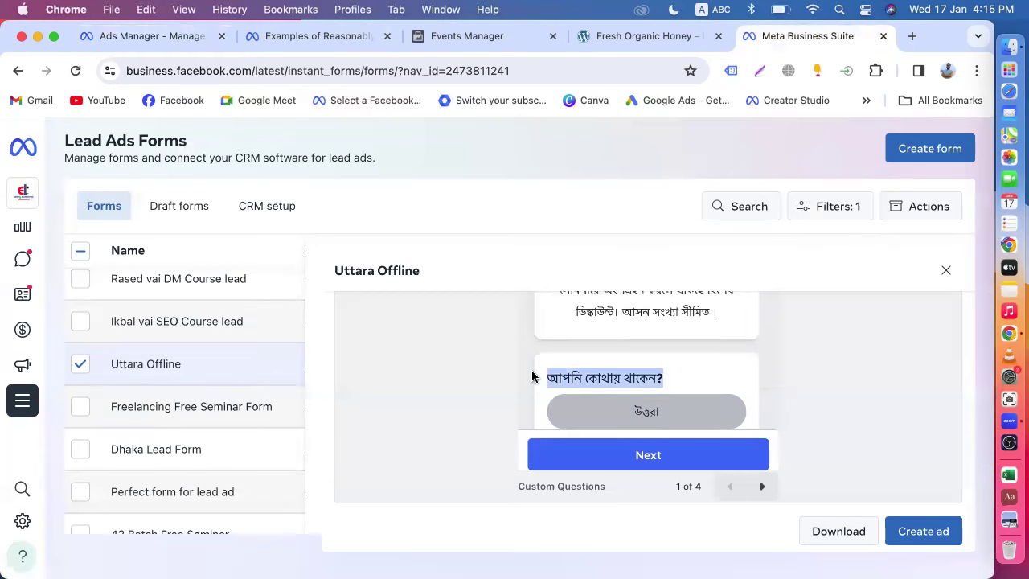
{"action": "left_click", "coordinate": [163, 43]}
{"action": "key", "text": "super+v"}
- Fill Question 2's answers with উত্তরা and টঙ্গি copied from the Uttara Offline preview
{"action": "left_click", "coordinate": [225, 388]}
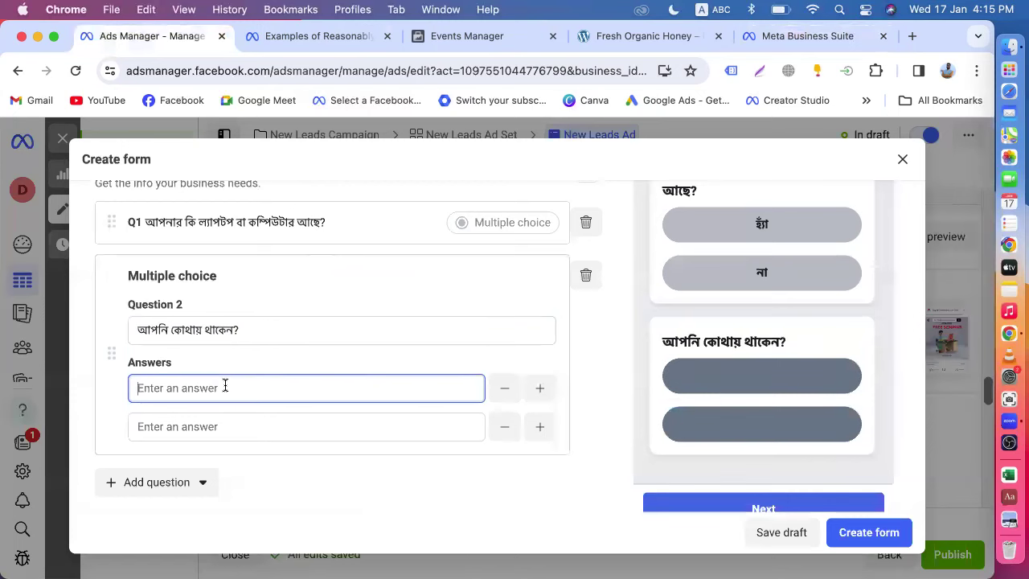
{"action": "left_click", "coordinate": [754, 41]}
{"action": "scroll", "coordinate": [737, 306], "scroll_direction": "down", "scroll_amount": 3}
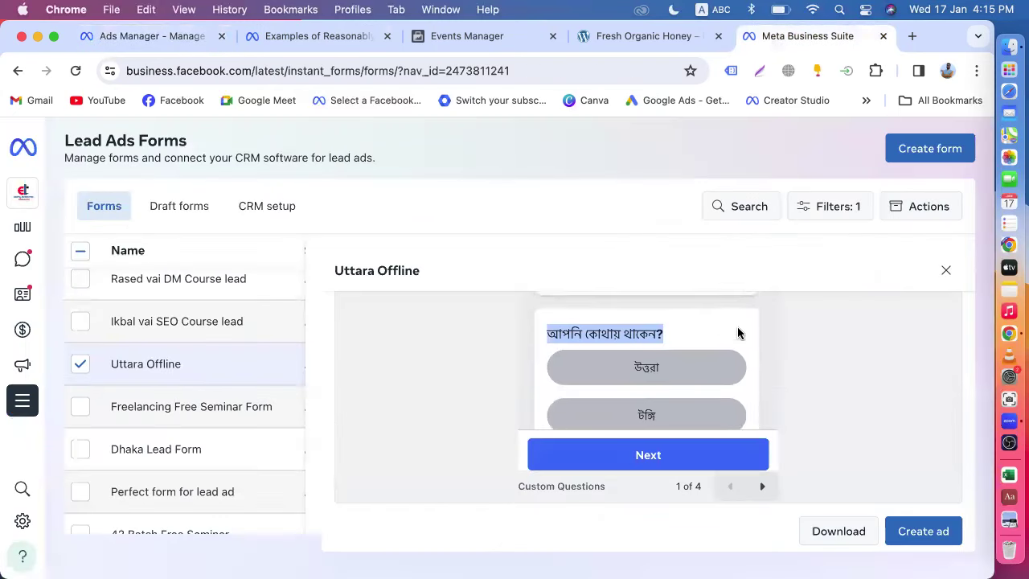
{"action": "left_click_drag", "start_coordinate": [670, 361], "coordinate": [631, 363]}
{"action": "key", "text": "super+c"}
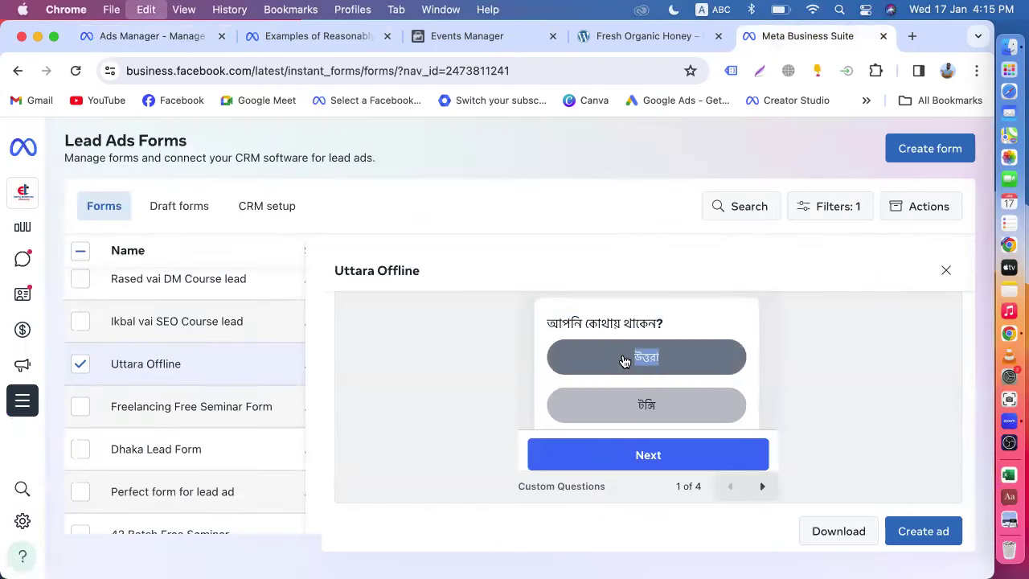
{"action": "left_click", "coordinate": [150, 36]}
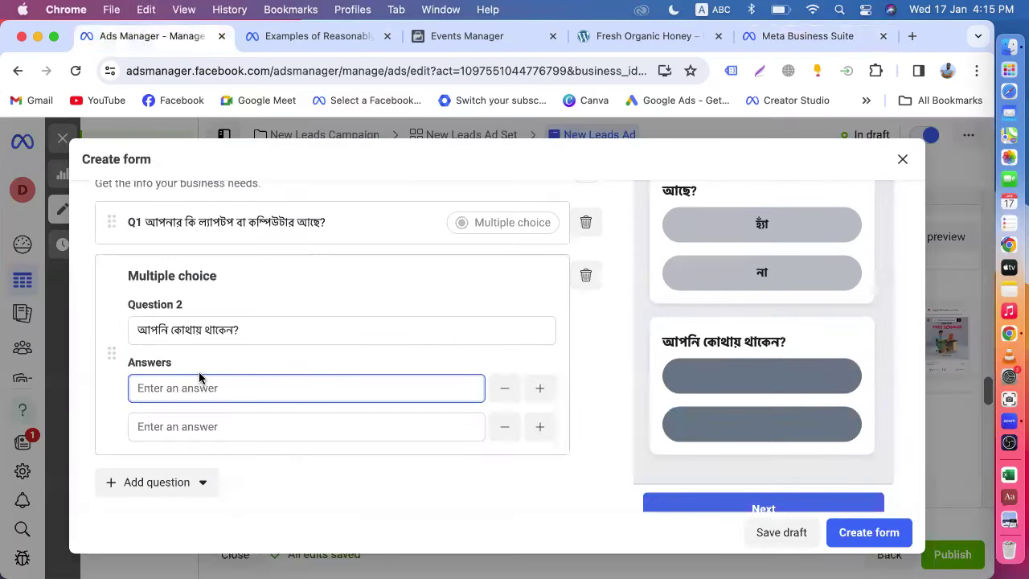
{"action": "key", "text": "super+v"}
{"action": "scroll", "coordinate": [188, 361], "scroll_direction": "down", "scroll_amount": 2}
{"action": "left_click", "coordinate": [191, 351]}
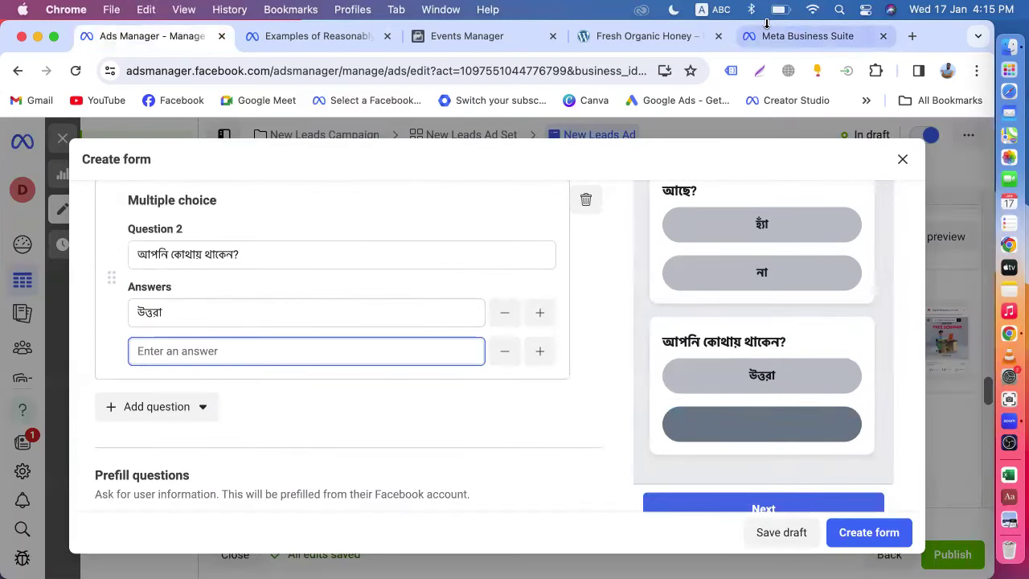
{"action": "left_click", "coordinate": [767, 36]}
{"action": "scroll", "coordinate": [720, 390], "scroll_direction": "down", "scroll_amount": 2}
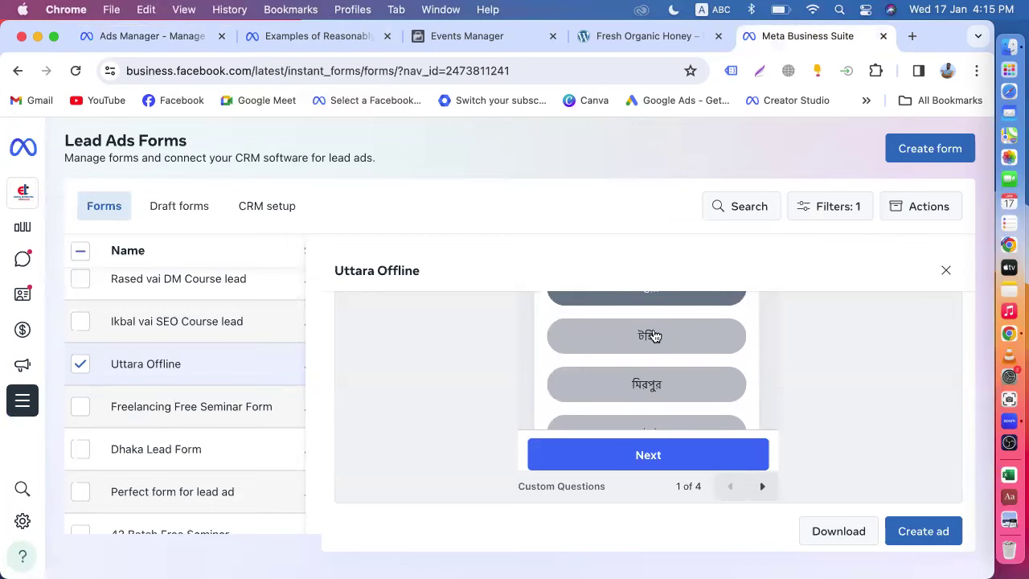
{"action": "left_click_drag", "start_coordinate": [658, 336], "coordinate": [625, 336]}
{"action": "key", "text": "super+c"}
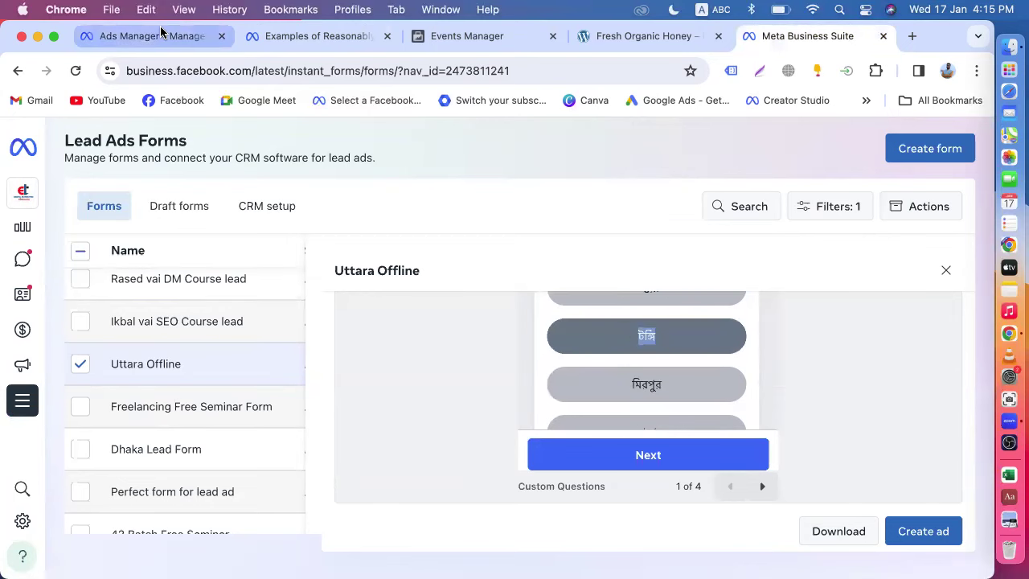
{"action": "left_click", "coordinate": [161, 36]}
{"action": "key", "text": "super+v"}
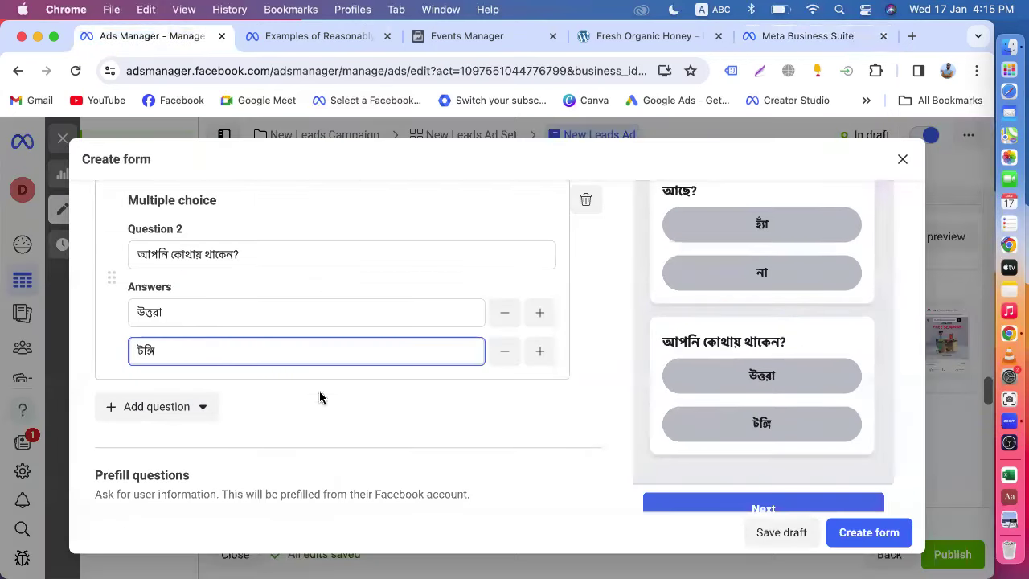
- Add a blank third multiple-choice question to the form
{"action": "left_click", "coordinate": [197, 415]}
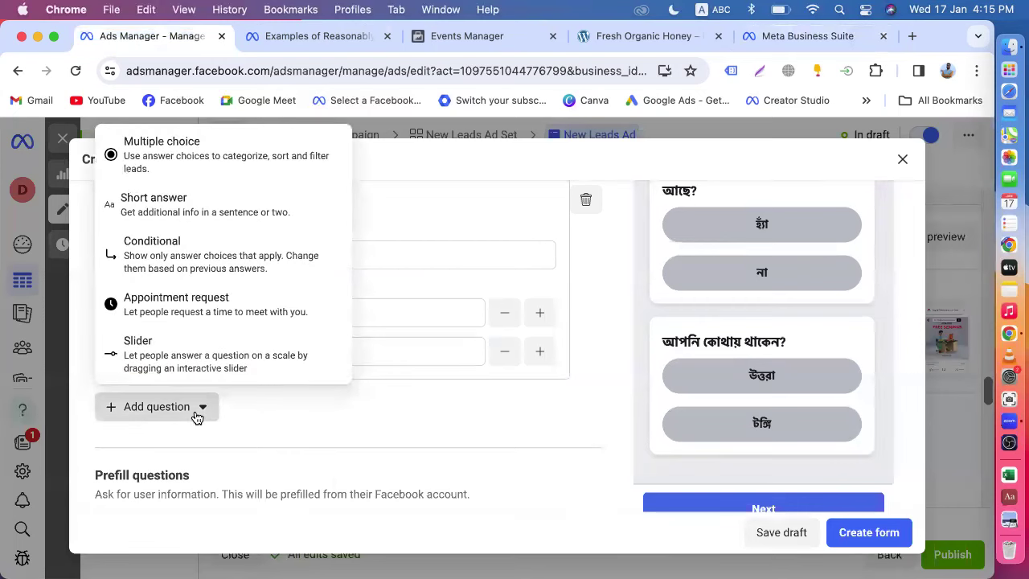
{"action": "left_click", "coordinate": [372, 442]}
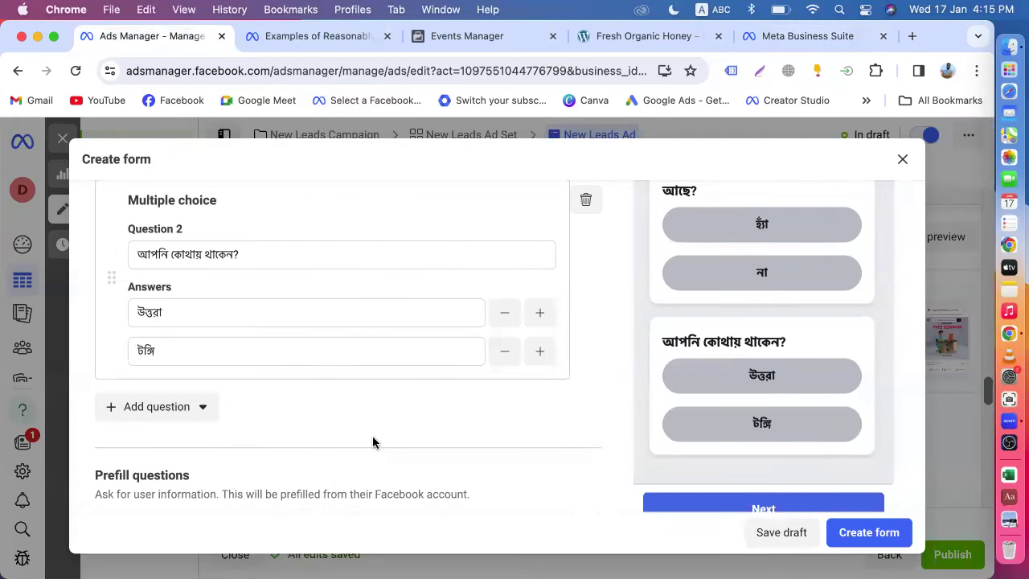
{"action": "scroll", "coordinate": [372, 441], "scroll_direction": "up", "scroll_amount": 3}
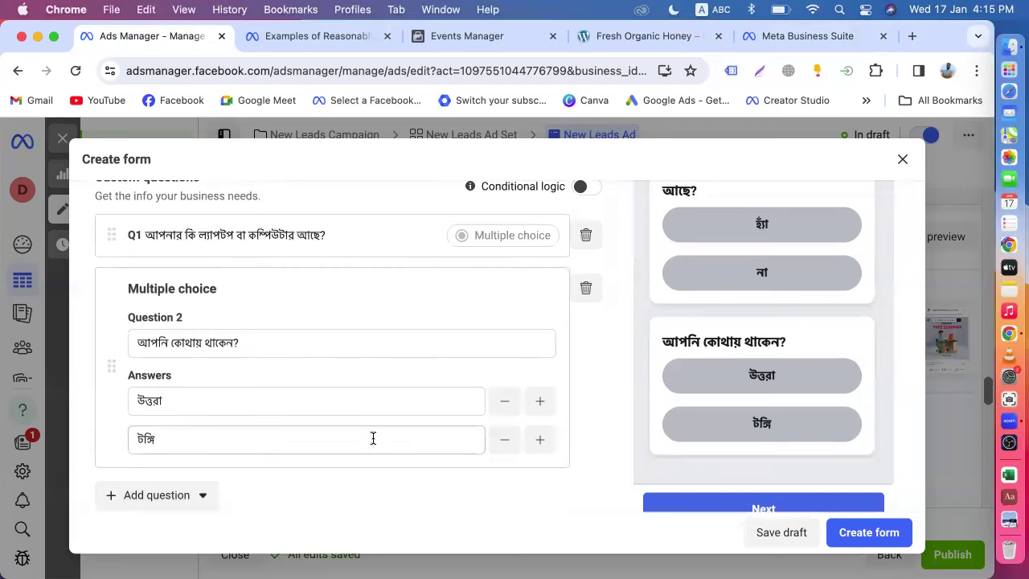
{"action": "scroll", "coordinate": [372, 438], "scroll_direction": "up", "scroll_amount": 1}
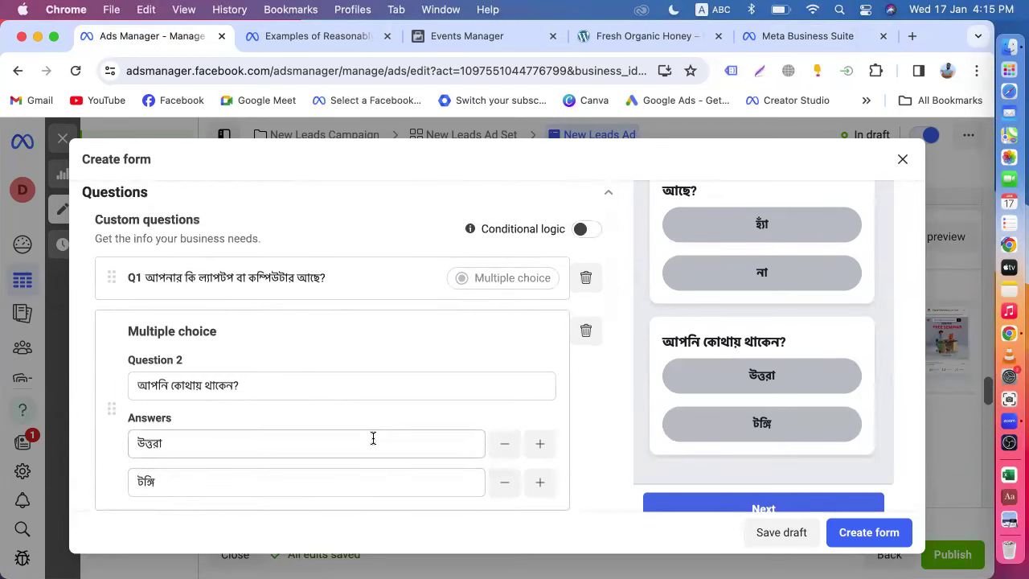
{"action": "scroll", "coordinate": [372, 441], "scroll_direction": "down", "scroll_amount": 2}
{"action": "scroll", "coordinate": [668, 376], "scroll_direction": "down", "scroll_amount": 4}
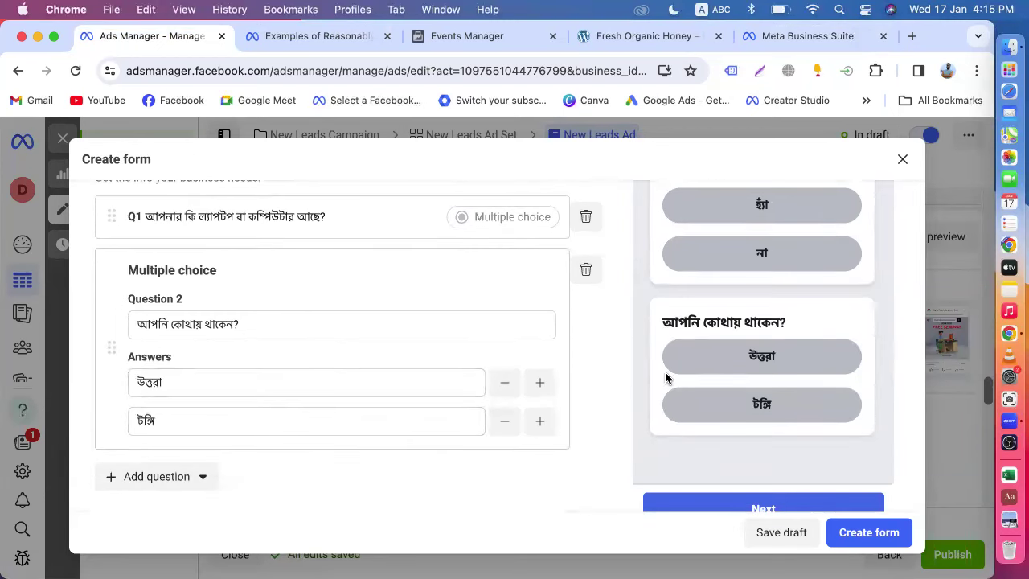
{"action": "scroll", "coordinate": [762, 328], "scroll_direction": "down", "scroll_amount": 1}
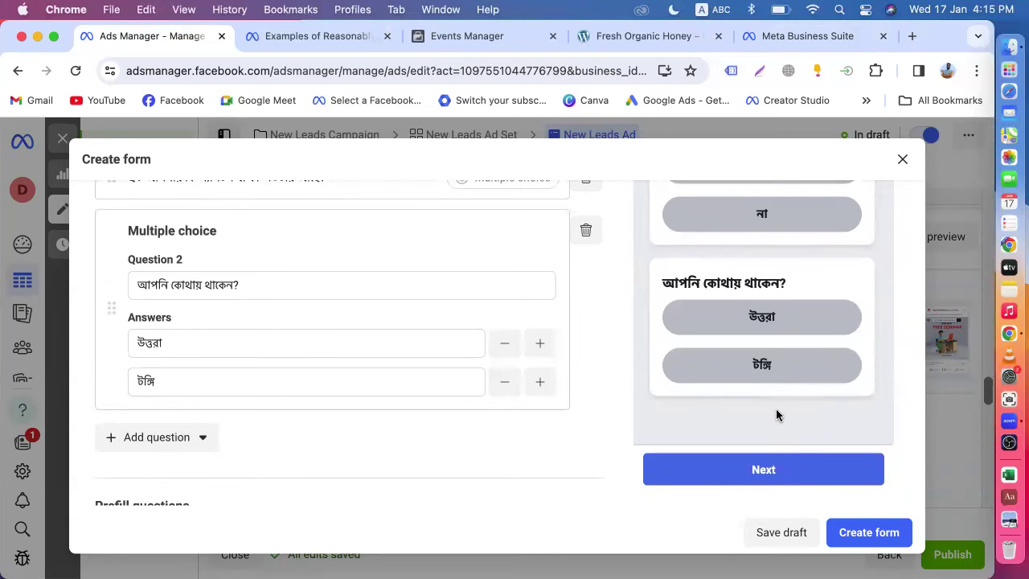
{"action": "left_click", "coordinate": [203, 438]}
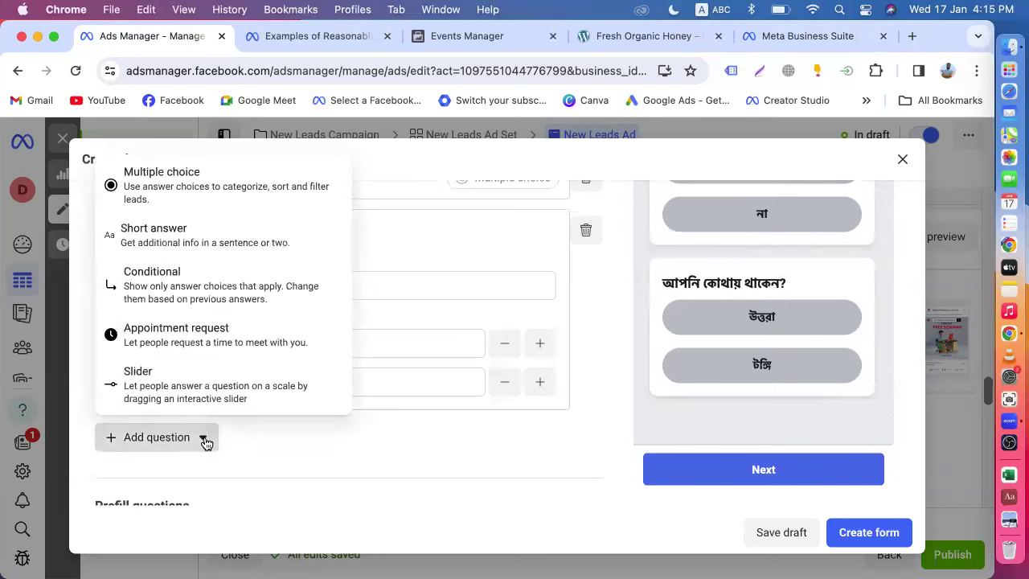
{"action": "left_click", "coordinate": [153, 201]}
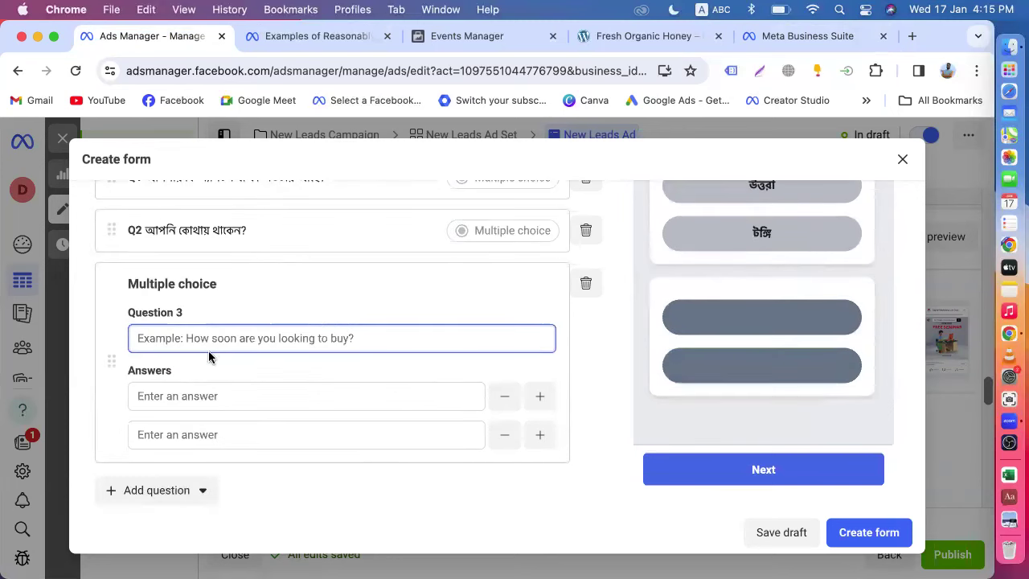
- Delete the empty third question and add a new empty answer slot to Question 2
{"action": "left_click", "coordinate": [585, 283]}
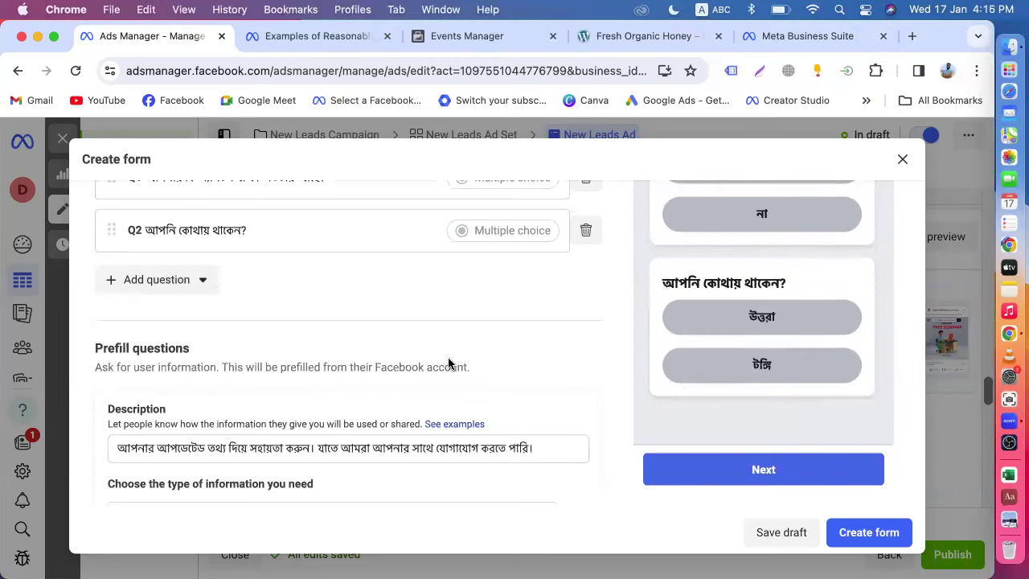
{"action": "scroll", "coordinate": [448, 361], "scroll_direction": "up", "scroll_amount": 3}
{"action": "left_click", "coordinate": [351, 351]}
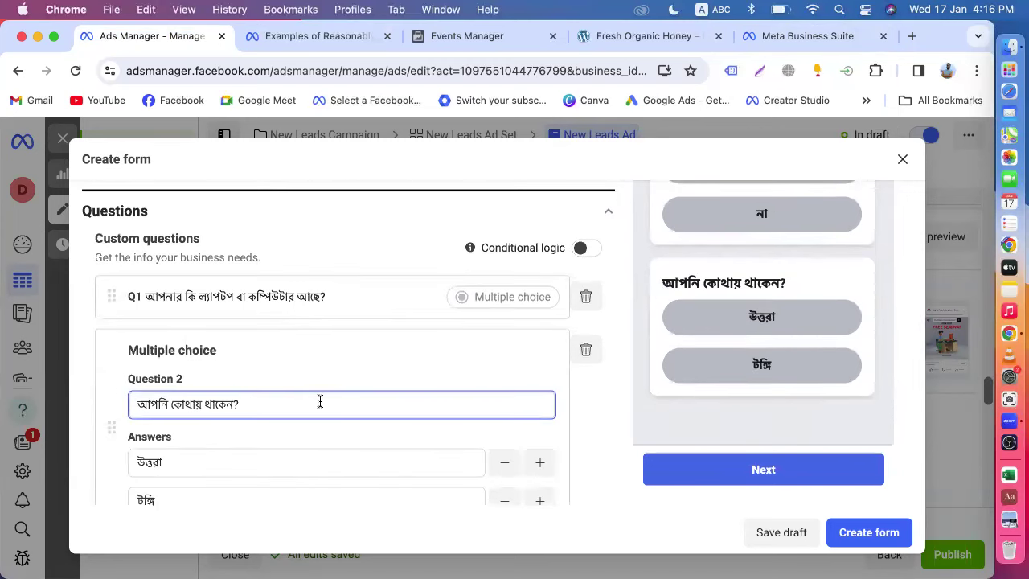
{"action": "scroll", "coordinate": [319, 401], "scroll_direction": "down", "scroll_amount": 3}
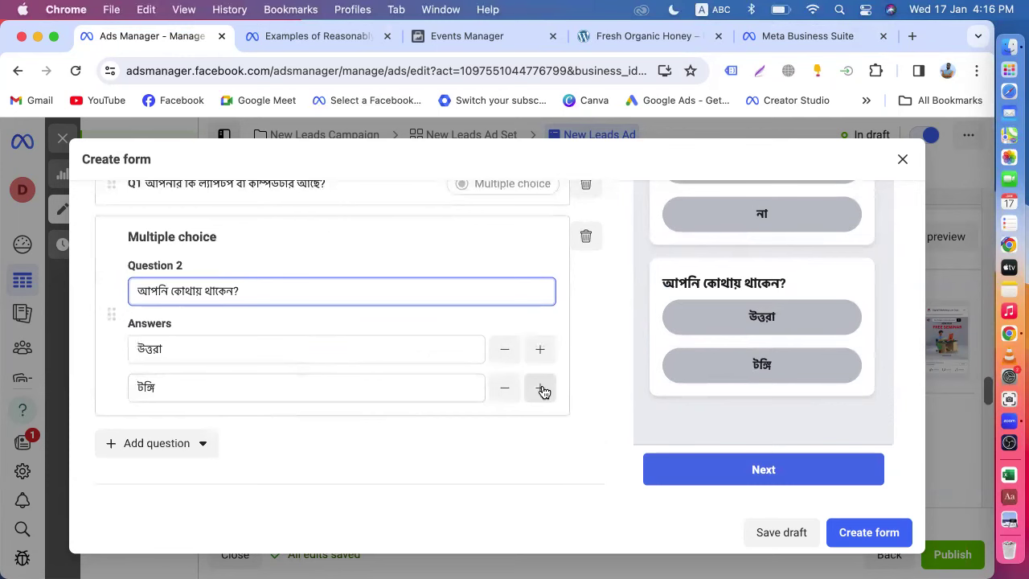
{"action": "left_click", "coordinate": [338, 384]}
{"action": "left_click", "coordinate": [544, 387]}
{"action": "left_click", "coordinate": [270, 424]}
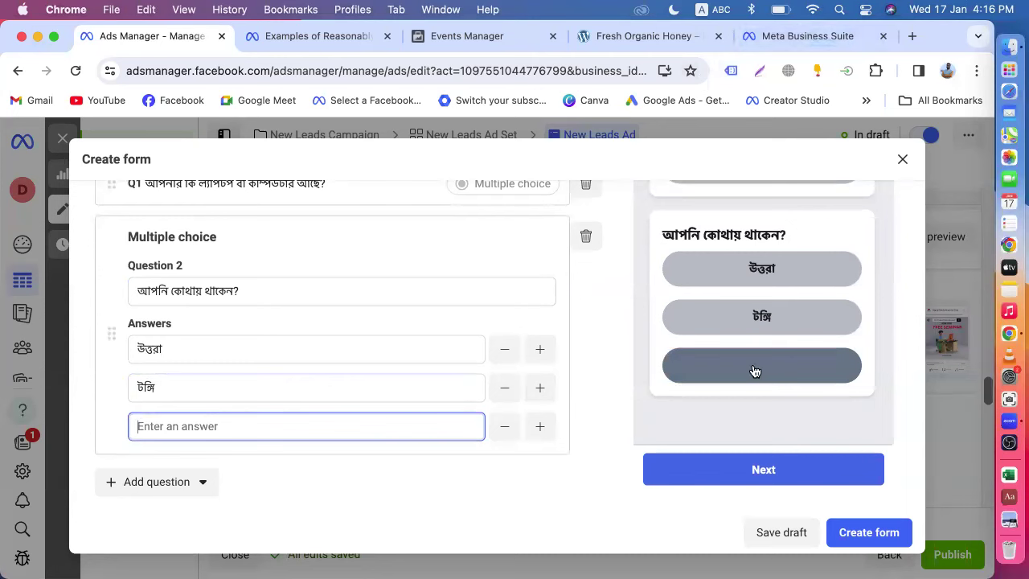
{"action": "left_click", "coordinate": [774, 427]}
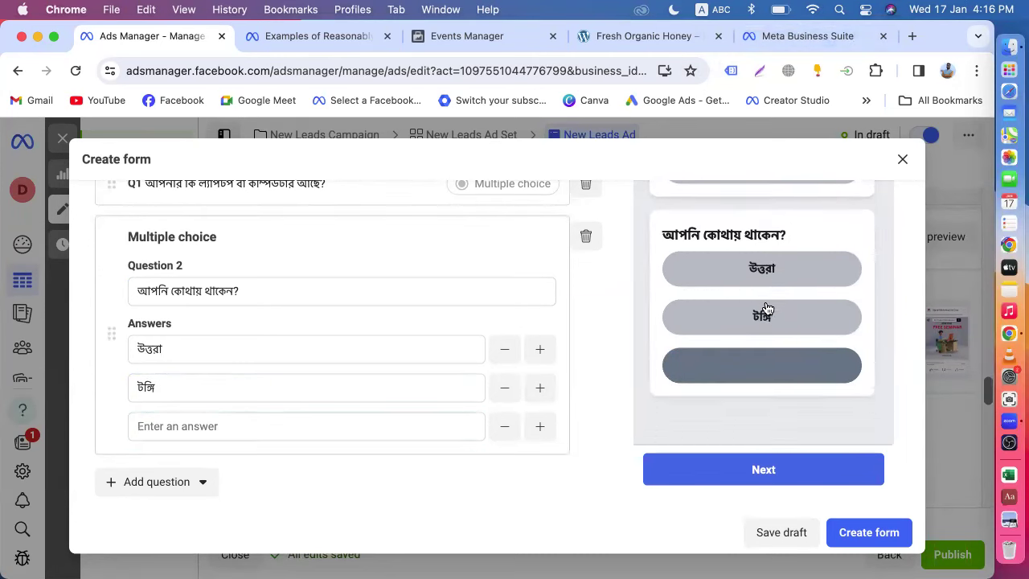
- Copy মিরপুর from the Uttara Offline form and paste it as Question 2's third answer
{"action": "scroll", "coordinate": [768, 307], "scroll_direction": "down", "scroll_amount": 2}
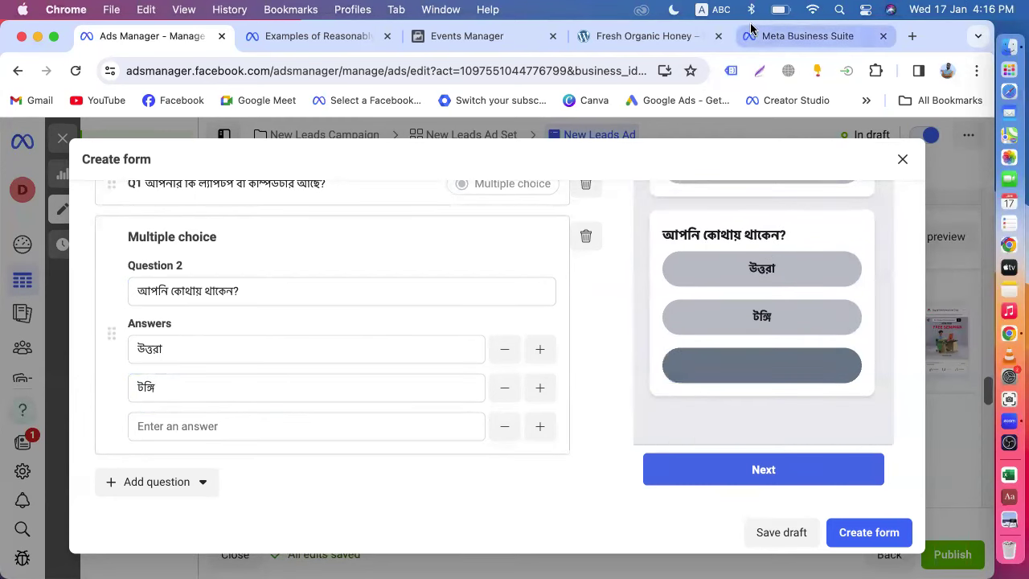
{"action": "left_click", "coordinate": [760, 36]}
{"action": "left_click_drag", "start_coordinate": [678, 385], "coordinate": [623, 385]}
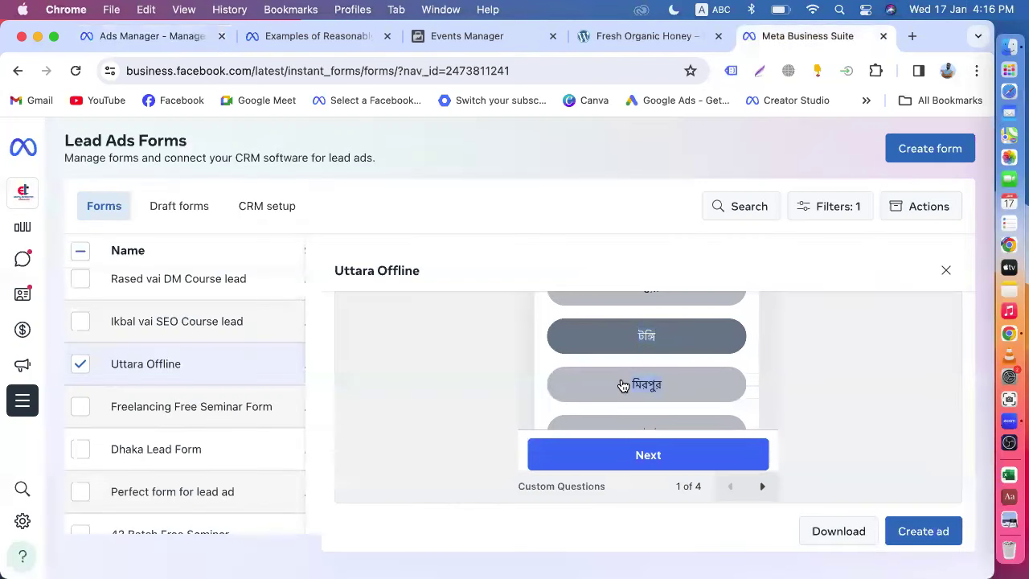
{"action": "left_click", "coordinate": [657, 385]}
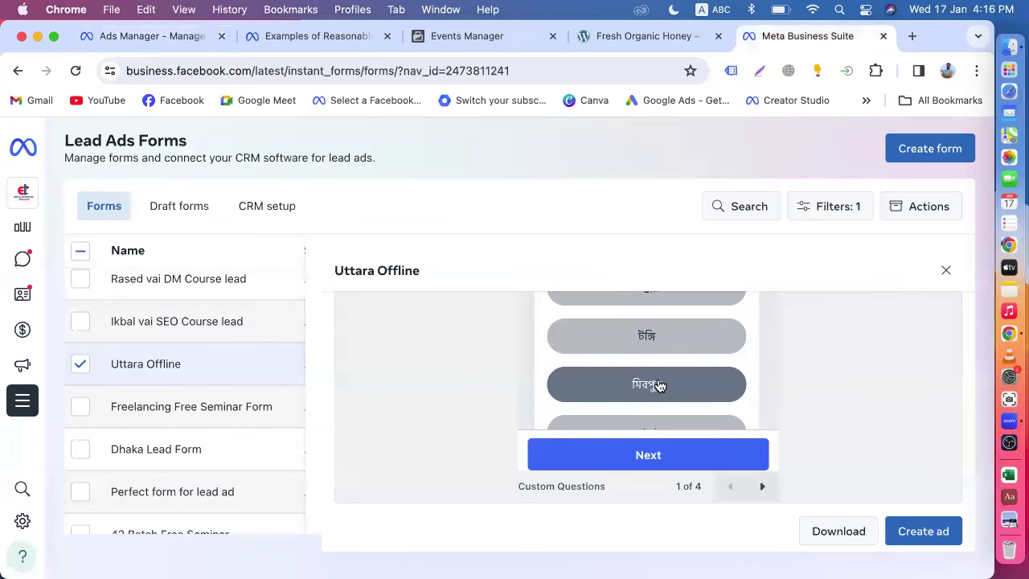
{"action": "left_click_drag", "start_coordinate": [663, 387], "coordinate": [627, 389]}
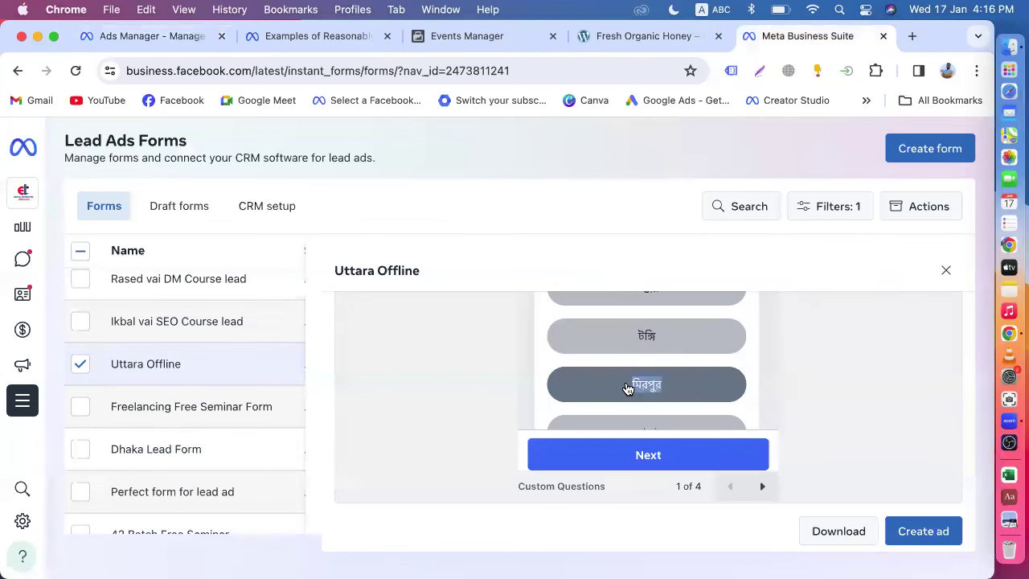
{"action": "left_click", "coordinate": [136, 37]}
{"action": "left_click", "coordinate": [207, 426]}
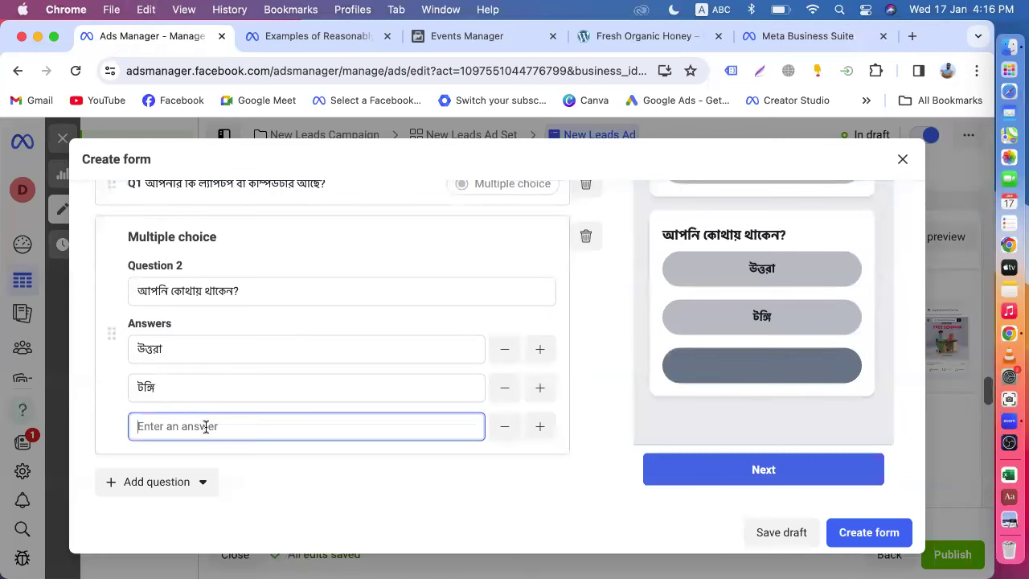
{"action": "key", "text": "super+v"}
{"action": "scroll", "coordinate": [205, 427], "scroll_direction": "down", "scroll_amount": 2}
{"action": "left_click", "coordinate": [193, 403]}
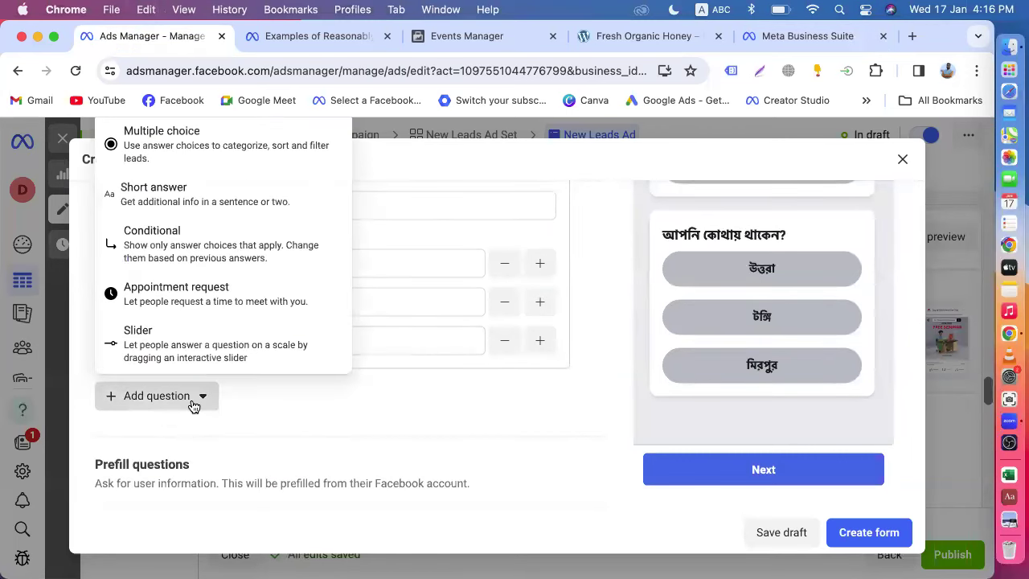
{"action": "left_click", "coordinate": [404, 427]}
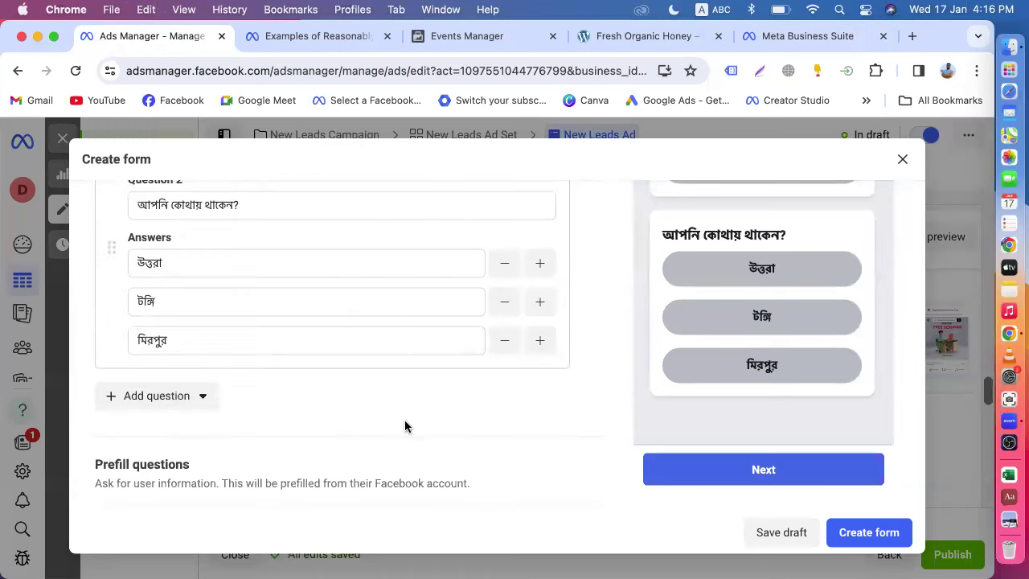
- Add ঢাকা as Question 2's fourth answer, copied from the reference form
{"action": "left_click", "coordinate": [354, 343]}
{"action": "left_click", "coordinate": [539, 340]}
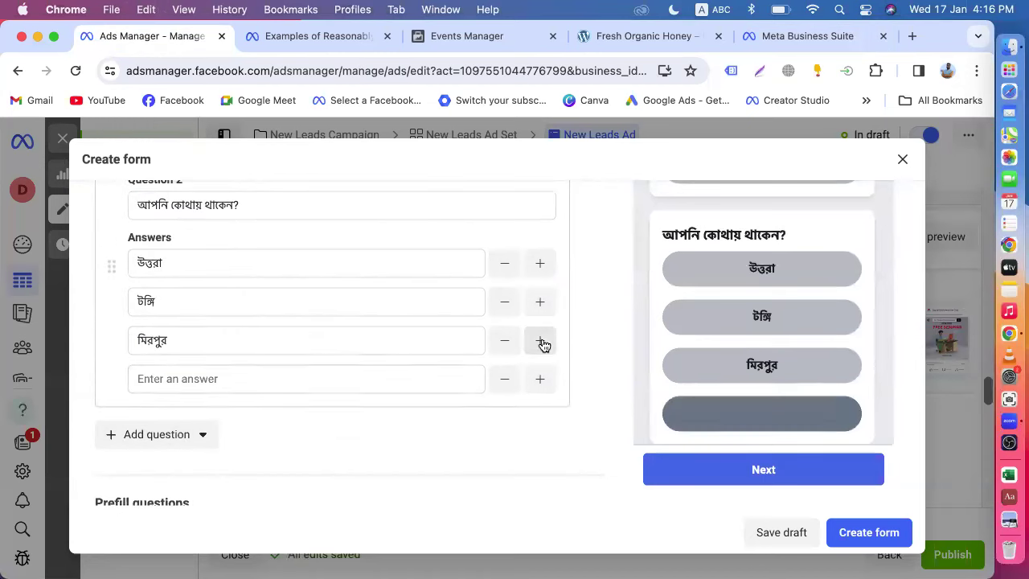
{"action": "left_click", "coordinate": [260, 378]}
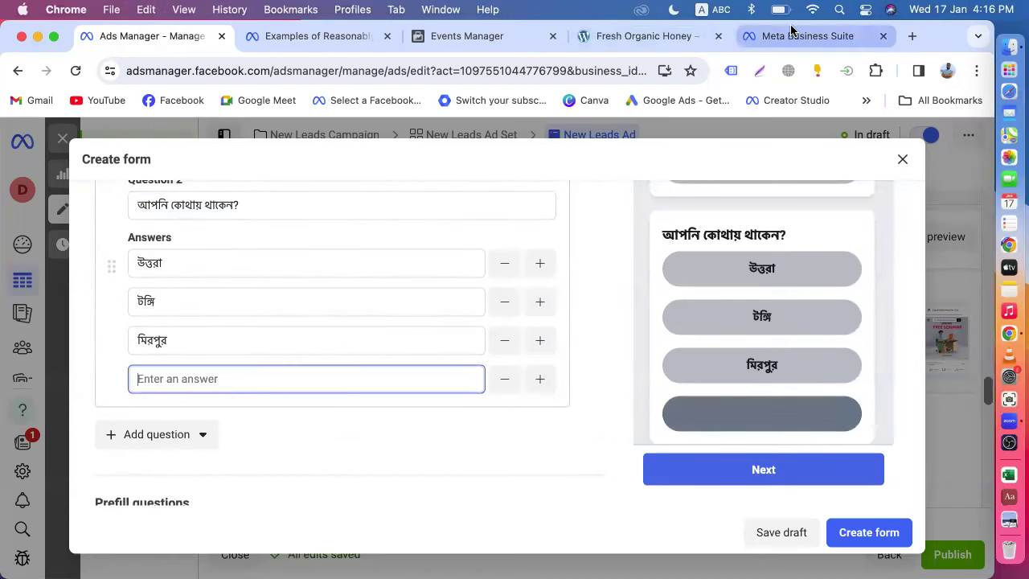
{"action": "left_click", "coordinate": [793, 33]}
{"action": "scroll", "coordinate": [747, 319], "scroll_direction": "down", "scroll_amount": 2}
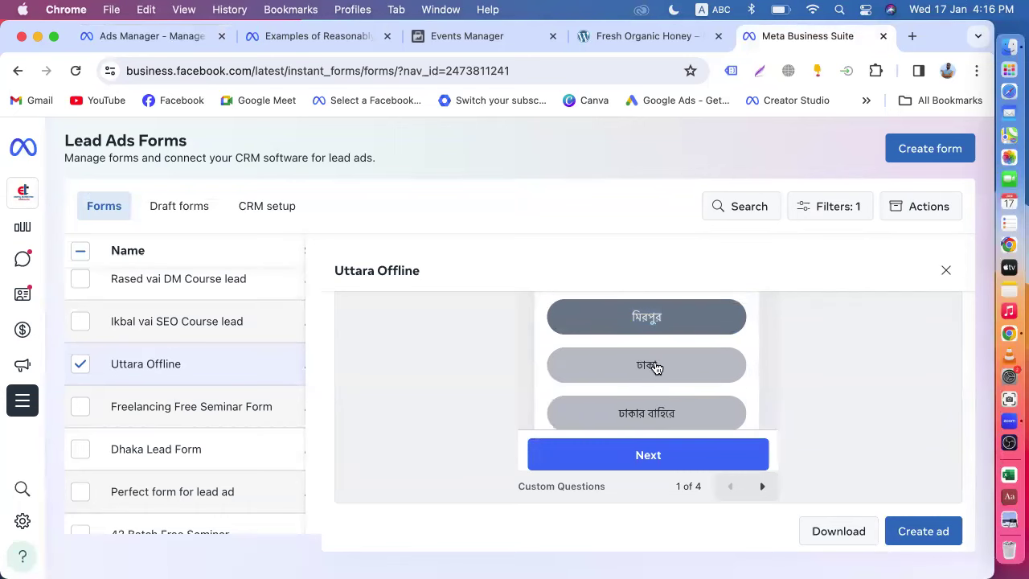
{"action": "double_click", "coordinate": [651, 367]}
{"action": "key", "text": "cmd+c"}
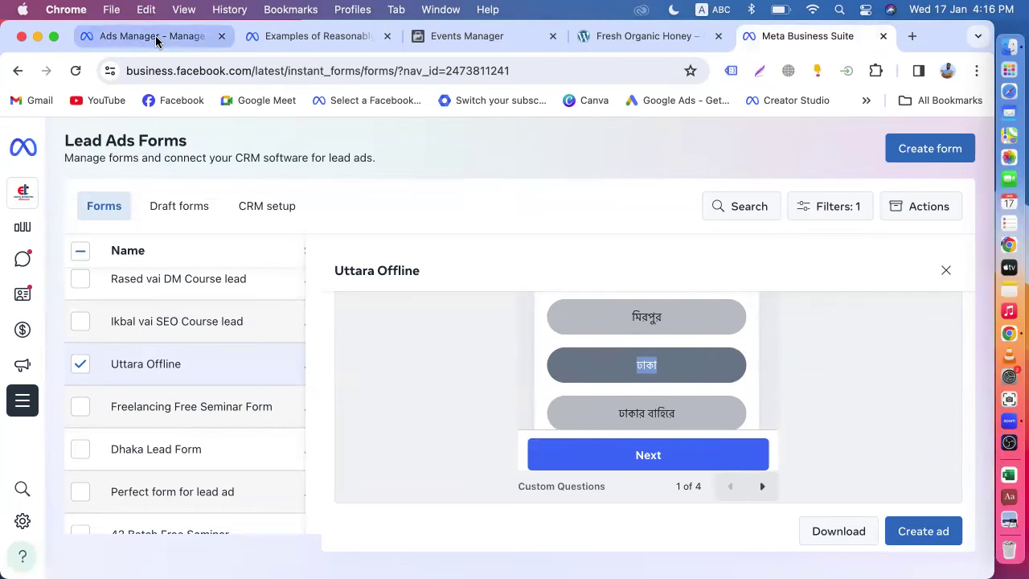
{"action": "left_click", "coordinate": [156, 36]}
{"action": "key", "text": "cmd+v"}
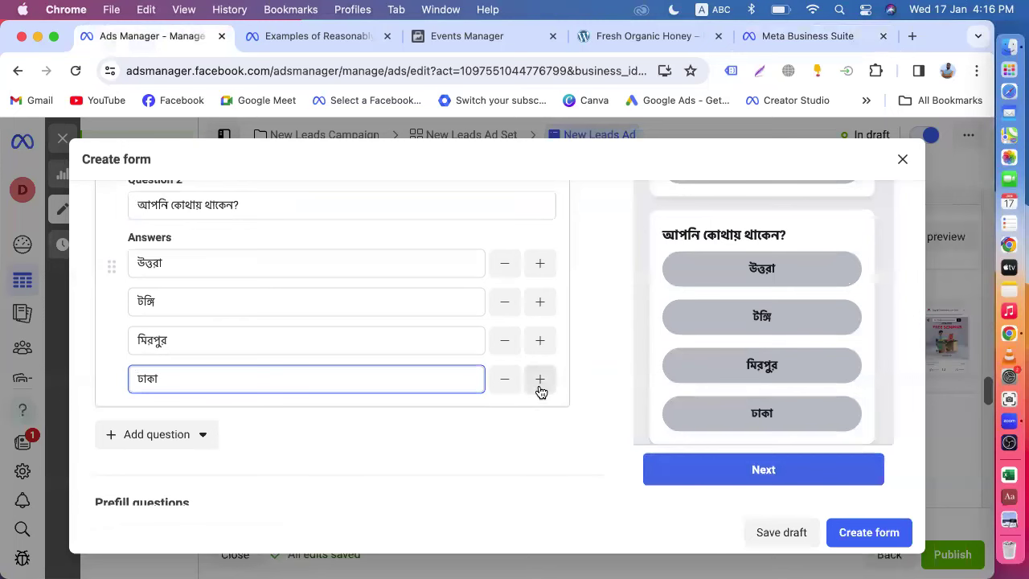
- Add ঢাকার বাহিরে as Question 2's fifth answer, copied from the reference form
{"action": "left_click", "coordinate": [539, 385]}
{"action": "left_click", "coordinate": [299, 407]}
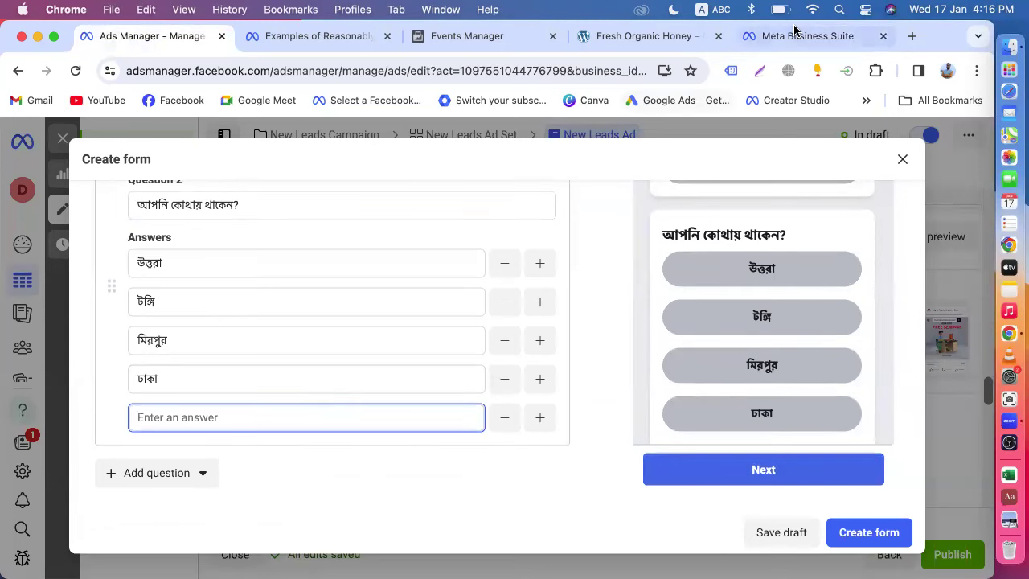
{"action": "left_click", "coordinate": [795, 37]}
{"action": "scroll", "coordinate": [742, 389], "scroll_direction": "down", "scroll_amount": 2}
{"action": "left_click_drag", "start_coordinate": [679, 335], "coordinate": [608, 332]}
{"action": "key", "text": "super+c"}
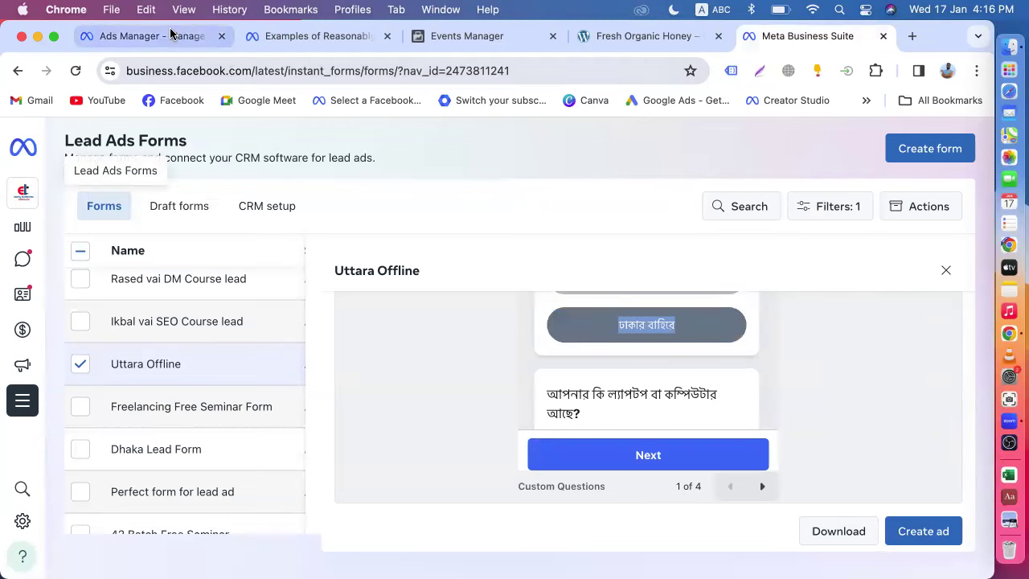
{"action": "left_click", "coordinate": [166, 37]}
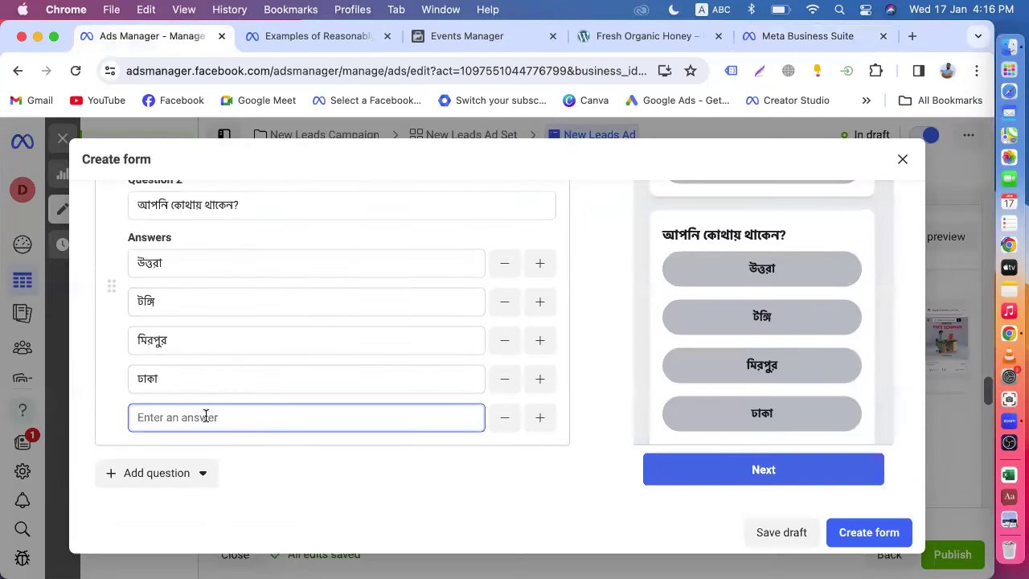
{"action": "key", "text": "super+v"}
{"action": "left_click", "coordinate": [596, 441]}
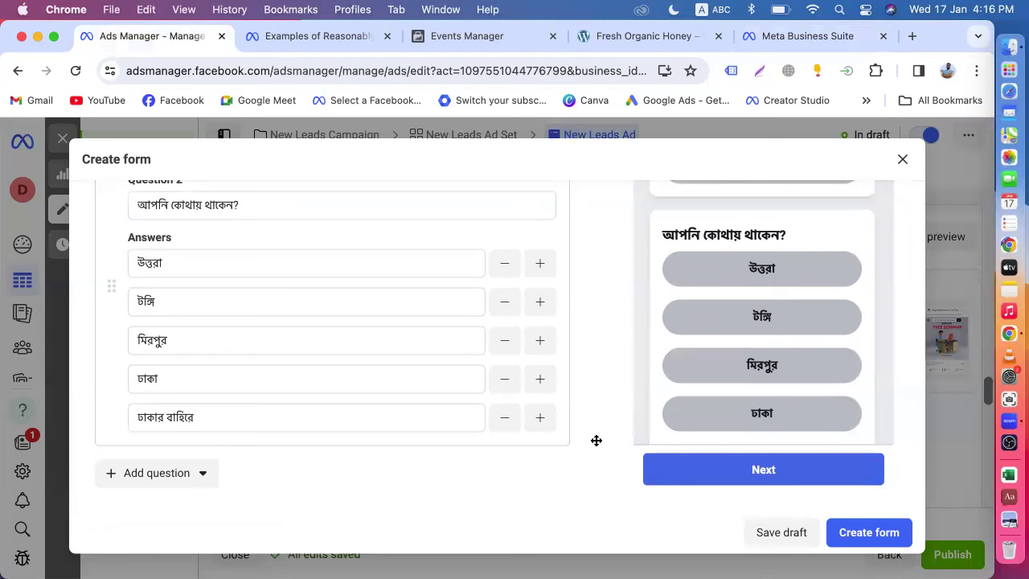
- Scroll the form preview through the questions down to the Contact information screen with Email and Full name
{"action": "scroll", "coordinate": [596, 440], "scroll_direction": "up", "scroll_amount": 5}
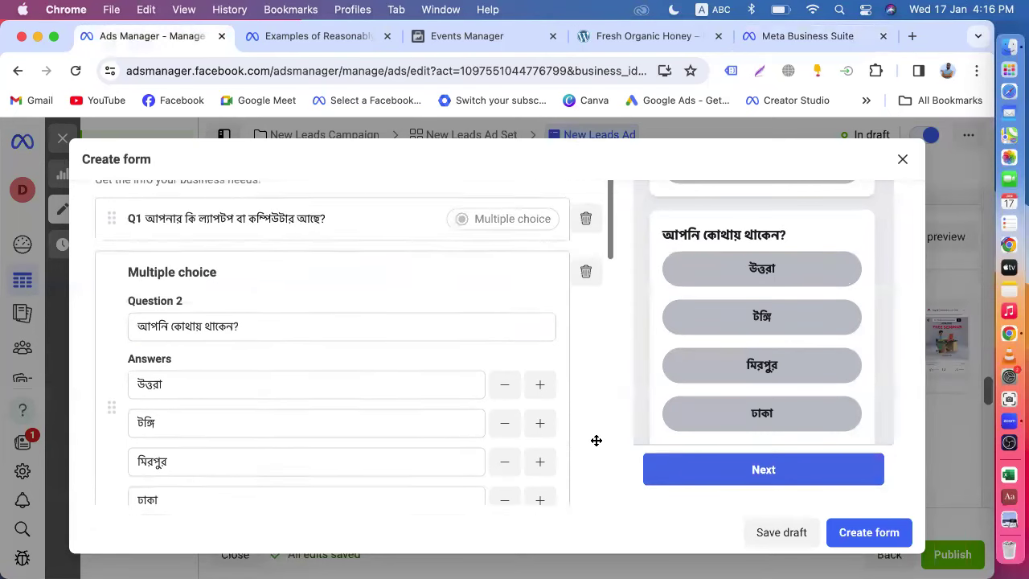
{"action": "scroll", "coordinate": [666, 380], "scroll_direction": "up", "scroll_amount": 5}
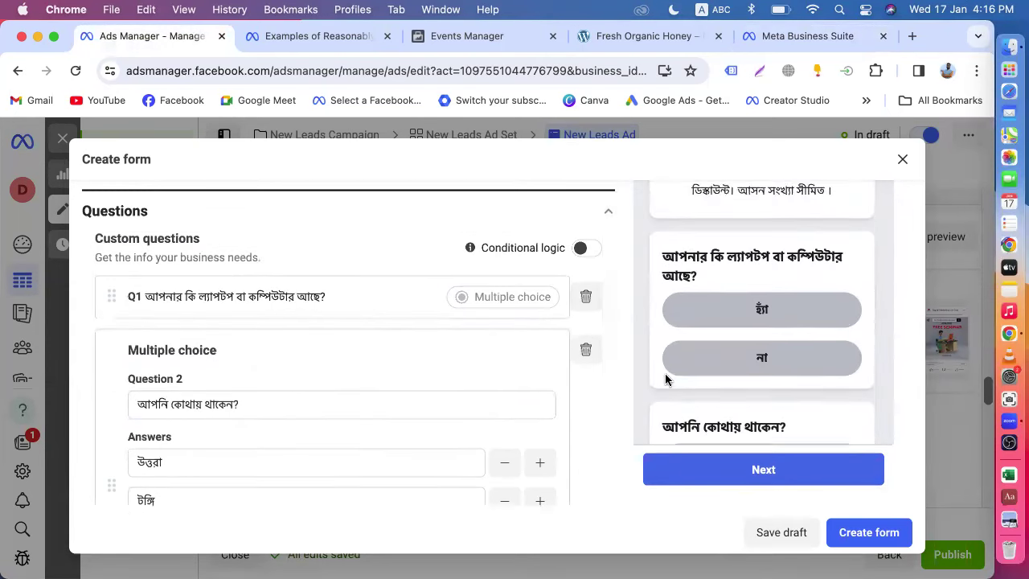
{"action": "scroll", "coordinate": [666, 376], "scroll_direction": "down", "scroll_amount": 5}
{"action": "scroll", "coordinate": [665, 380], "scroll_direction": "up", "scroll_amount": 5}
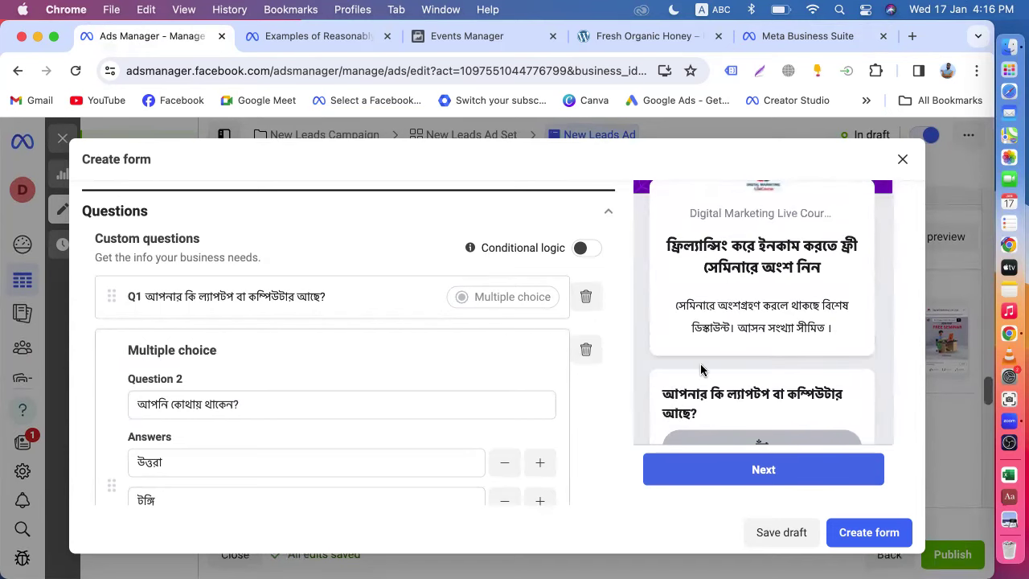
{"action": "scroll", "coordinate": [700, 365], "scroll_direction": "up", "scroll_amount": 3}
{"action": "scroll", "coordinate": [737, 393], "scroll_direction": "down", "scroll_amount": 2}
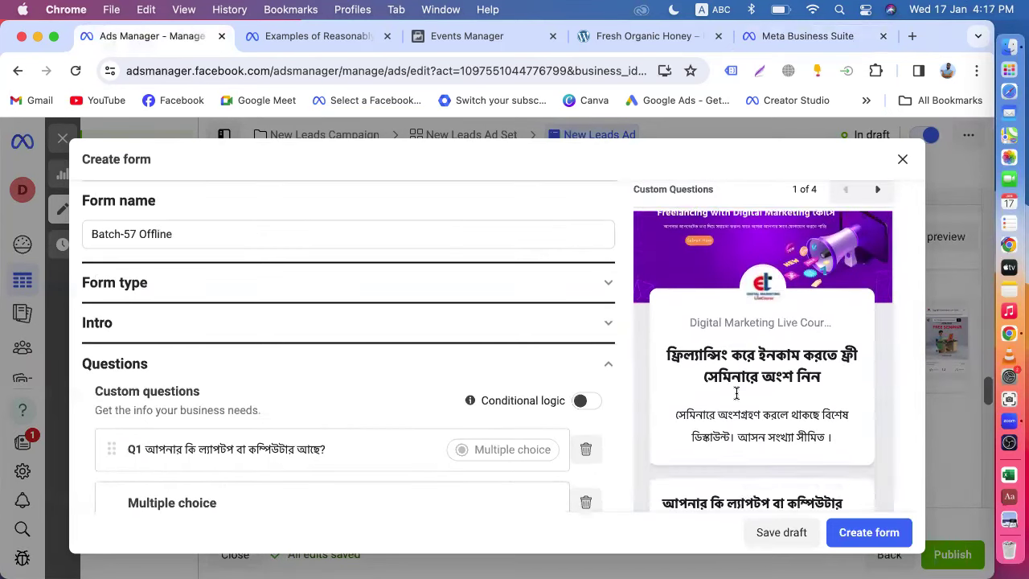
{"action": "scroll", "coordinate": [757, 394], "scroll_direction": "down", "scroll_amount": 2}
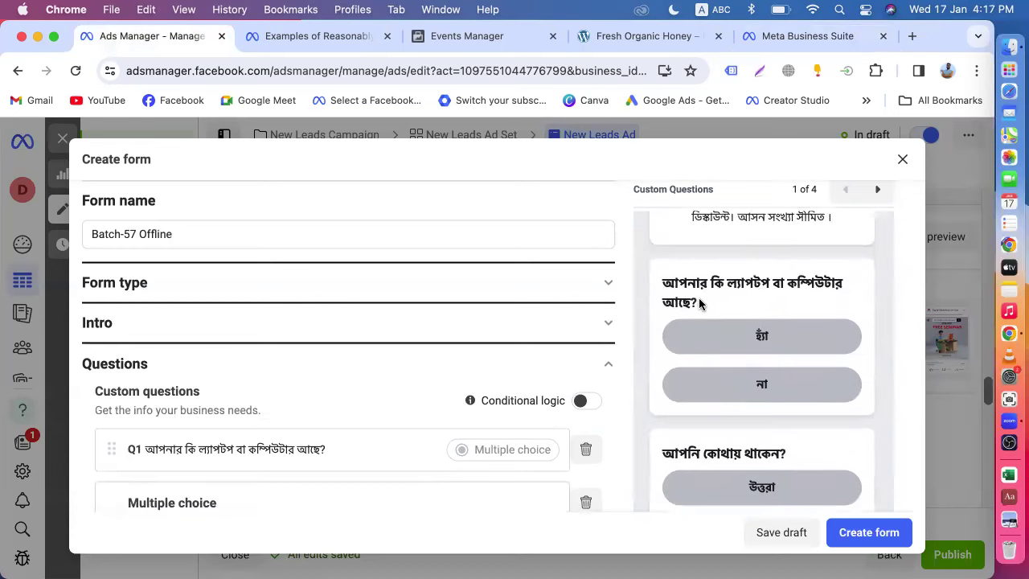
{"action": "scroll", "coordinate": [776, 344], "scroll_direction": "down", "scroll_amount": 3}
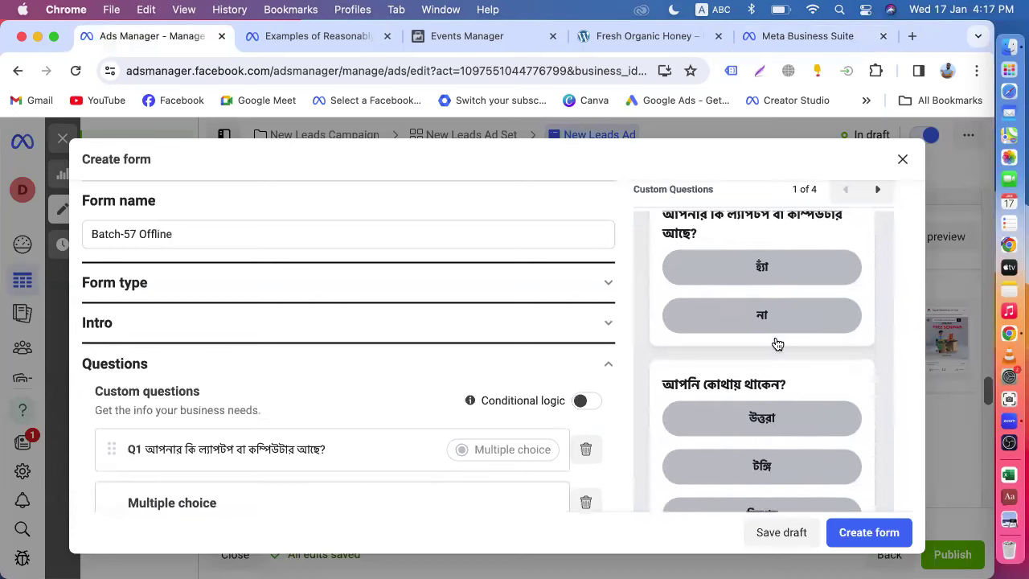
{"action": "scroll", "coordinate": [763, 449], "scroll_direction": "down", "scroll_amount": 3}
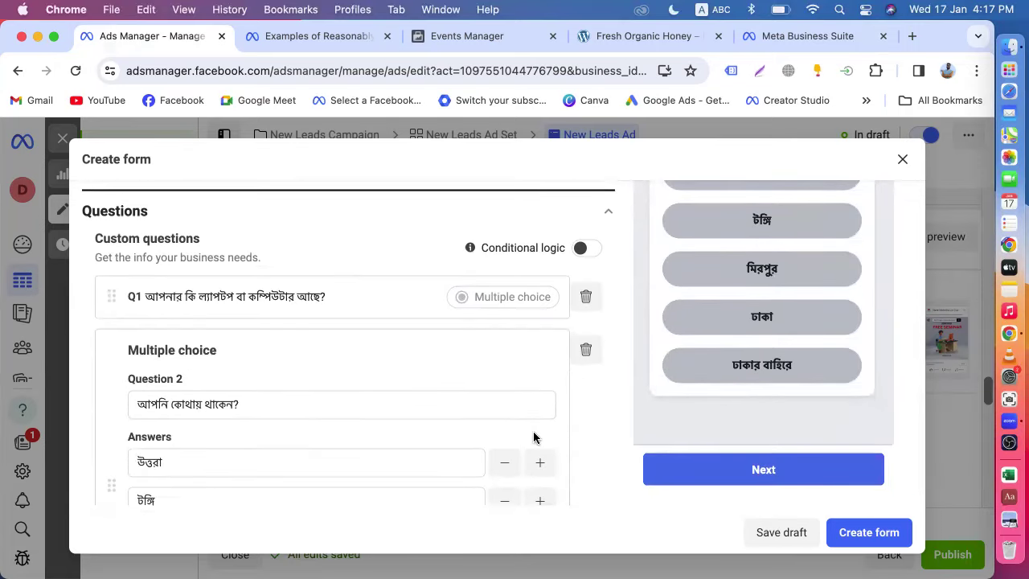
{"action": "scroll", "coordinate": [533, 429], "scroll_direction": "down", "scroll_amount": 6}
{"action": "scroll", "coordinate": [533, 421], "scroll_direction": "down", "scroll_amount": 3}
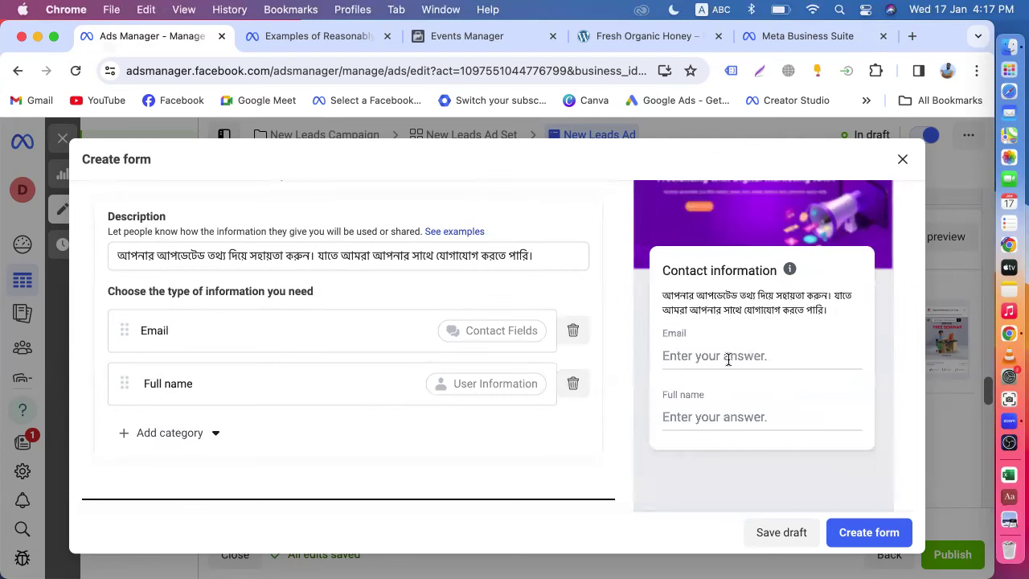
- Remove the Email field, then add Phone number and Email contact fields after Full name
{"action": "left_click", "coordinate": [573, 330]}
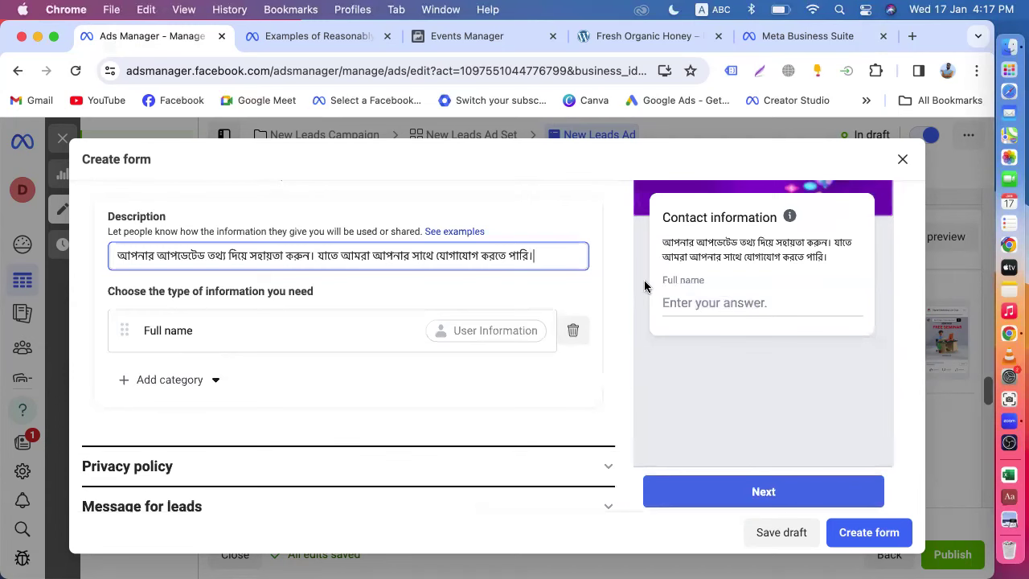
{"action": "left_click", "coordinate": [205, 380]}
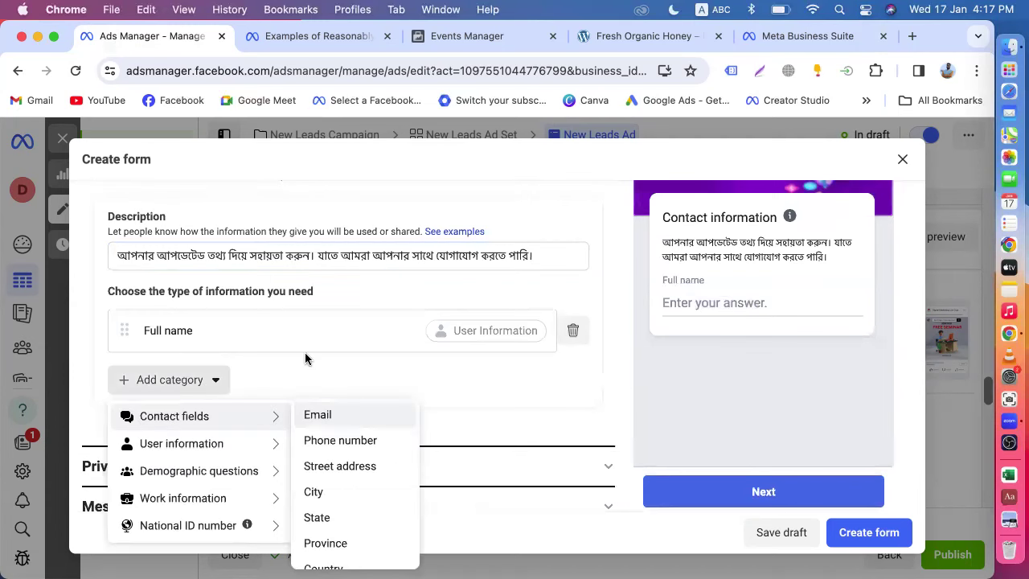
{"action": "scroll", "coordinate": [306, 356], "scroll_direction": "down", "scroll_amount": 1}
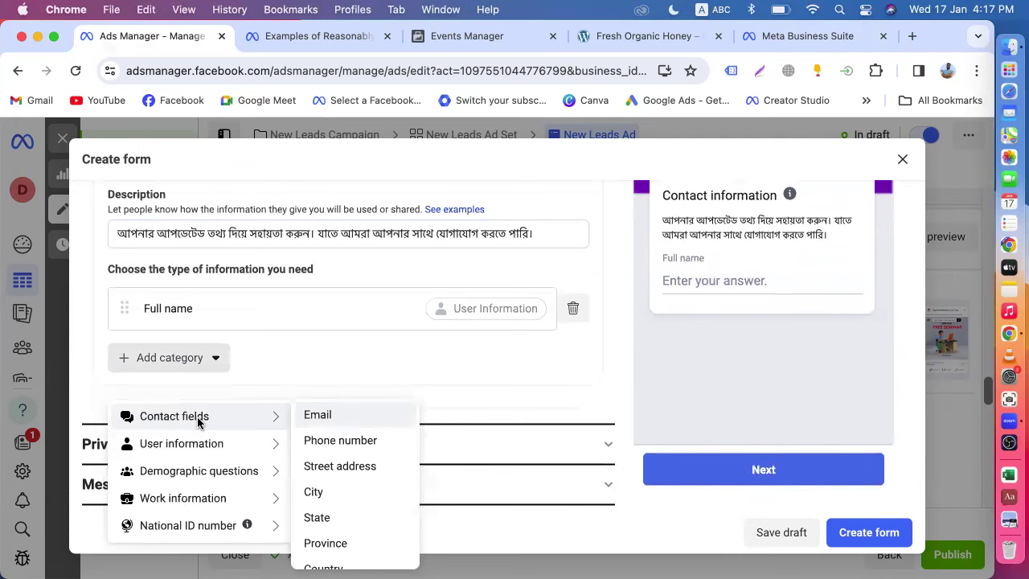
{"action": "left_click", "coordinate": [328, 440]}
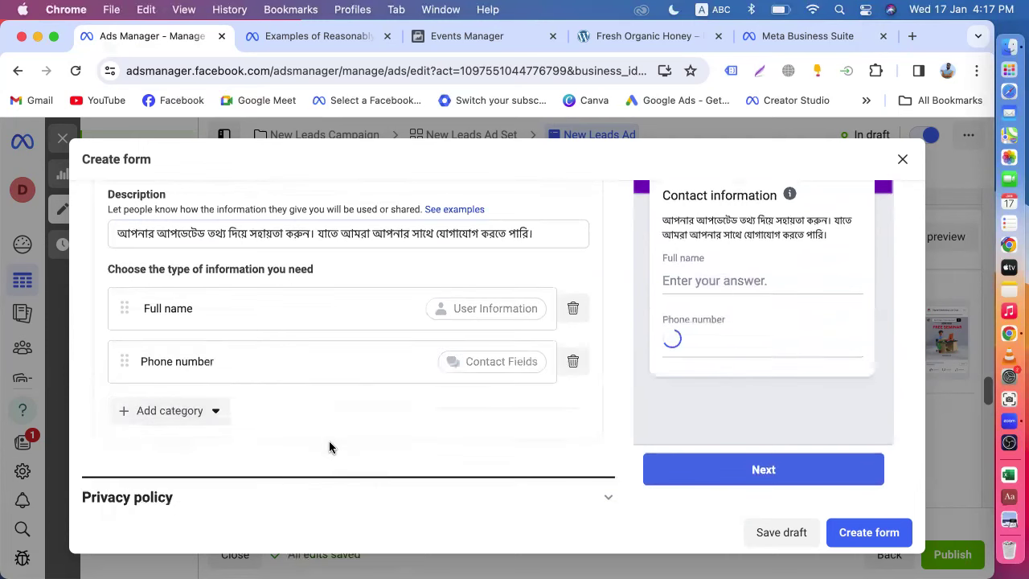
{"action": "left_click", "coordinate": [227, 411]}
{"action": "mouse_move", "coordinate": [217, 455]}
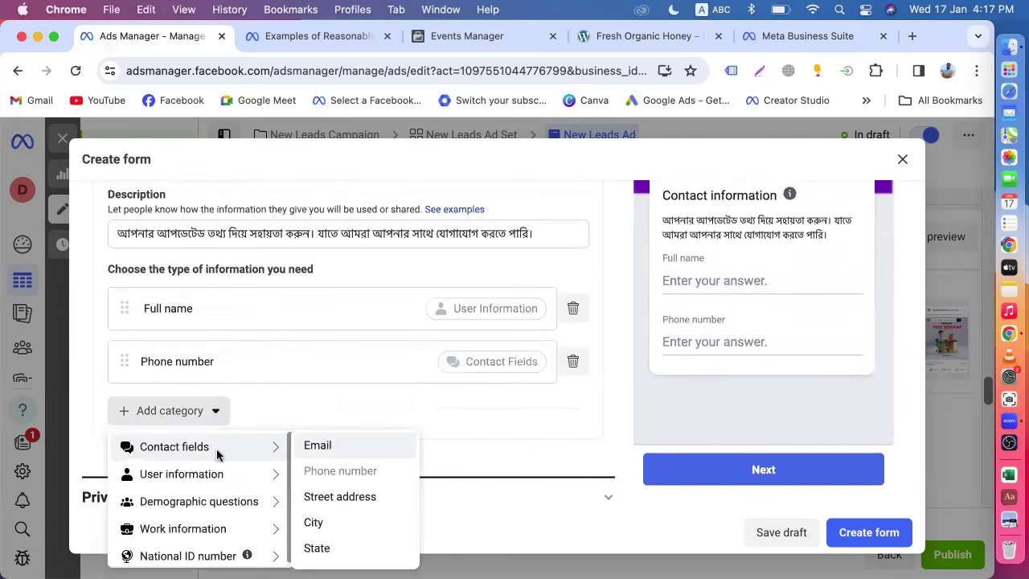
{"action": "left_click", "coordinate": [330, 447]}
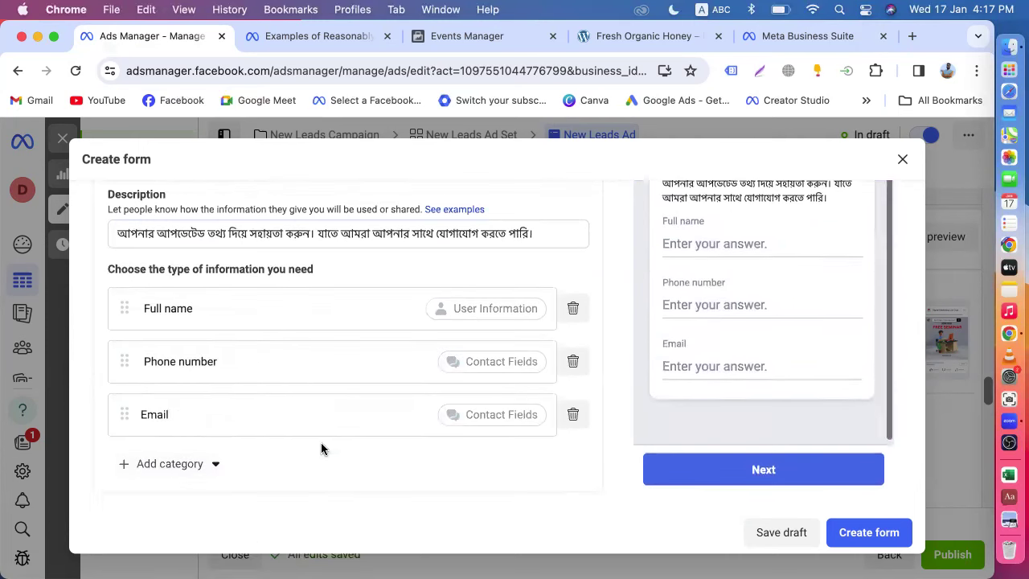
{"action": "left_click", "coordinate": [214, 467]}
{"action": "mouse_move", "coordinate": [198, 325]}
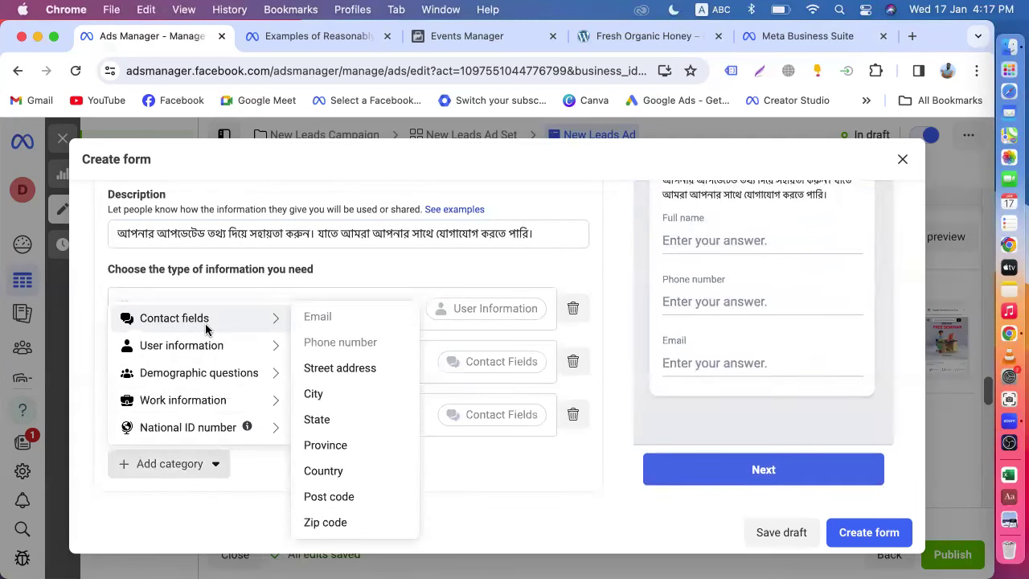
{"action": "mouse_move", "coordinate": [247, 342]}
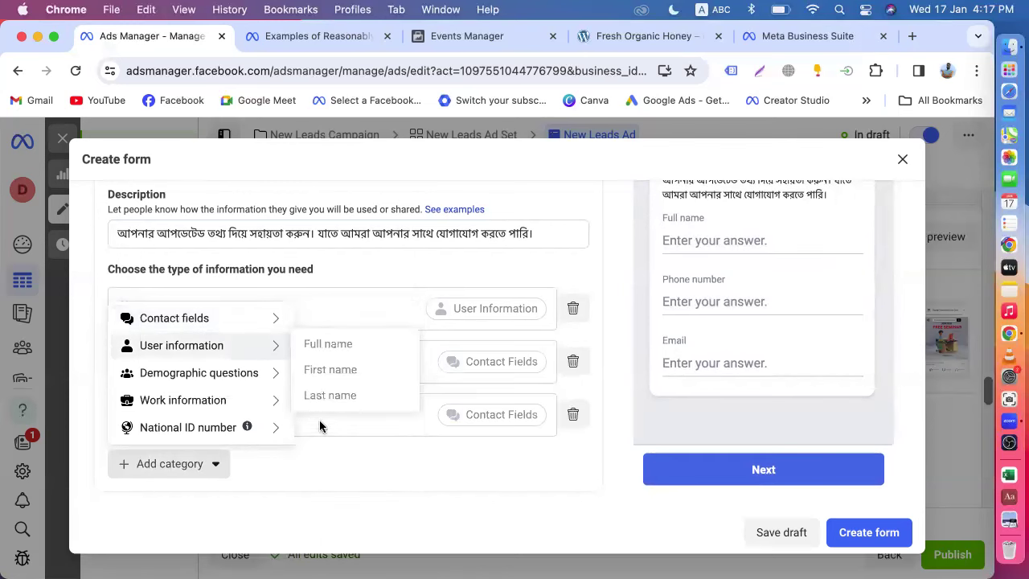
{"action": "mouse_move", "coordinate": [271, 324]}
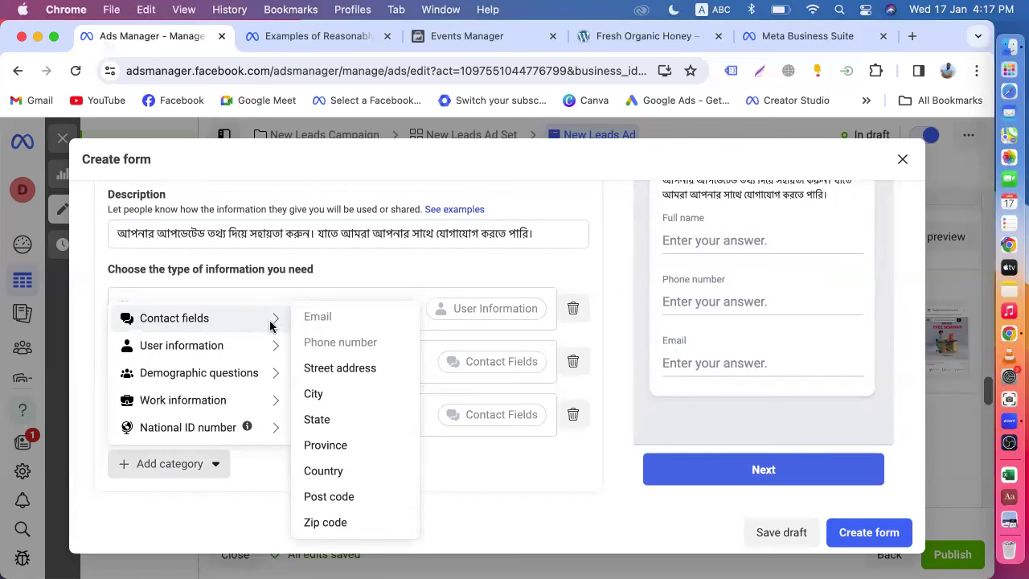
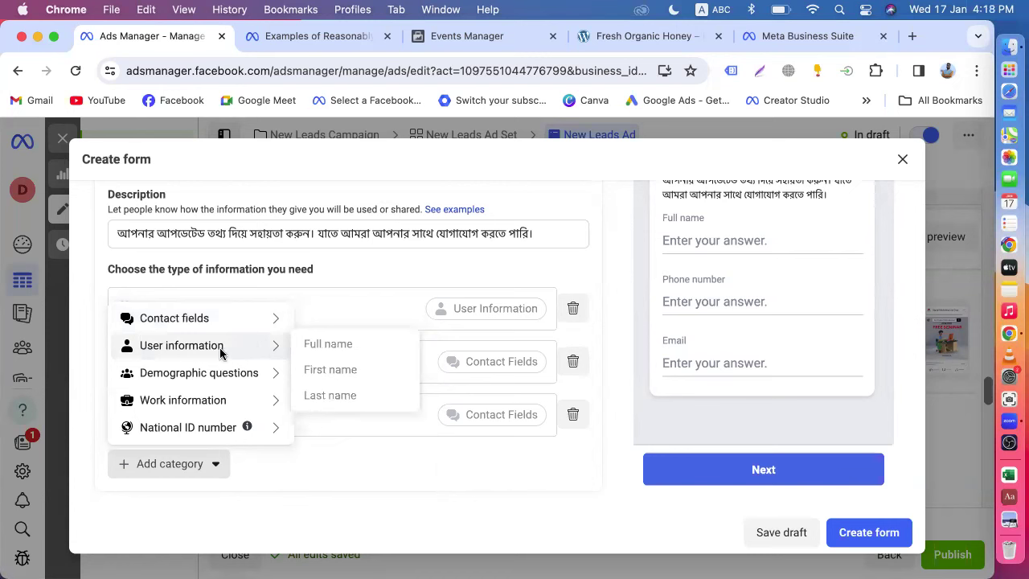
- Close the question categories list in the Create form dialog
{"action": "mouse_move", "coordinate": [230, 379]}
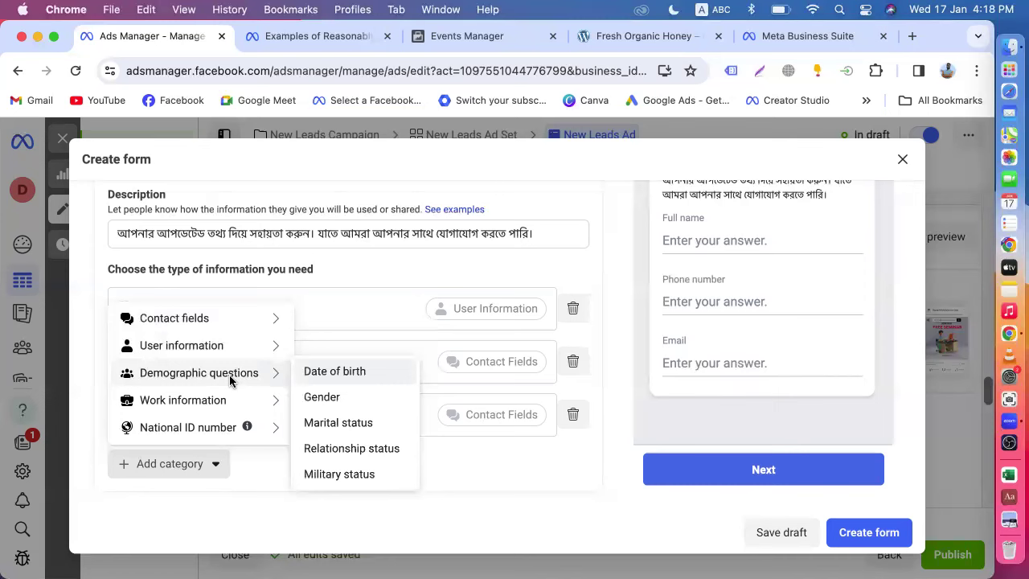
{"action": "mouse_move", "coordinate": [188, 402]}
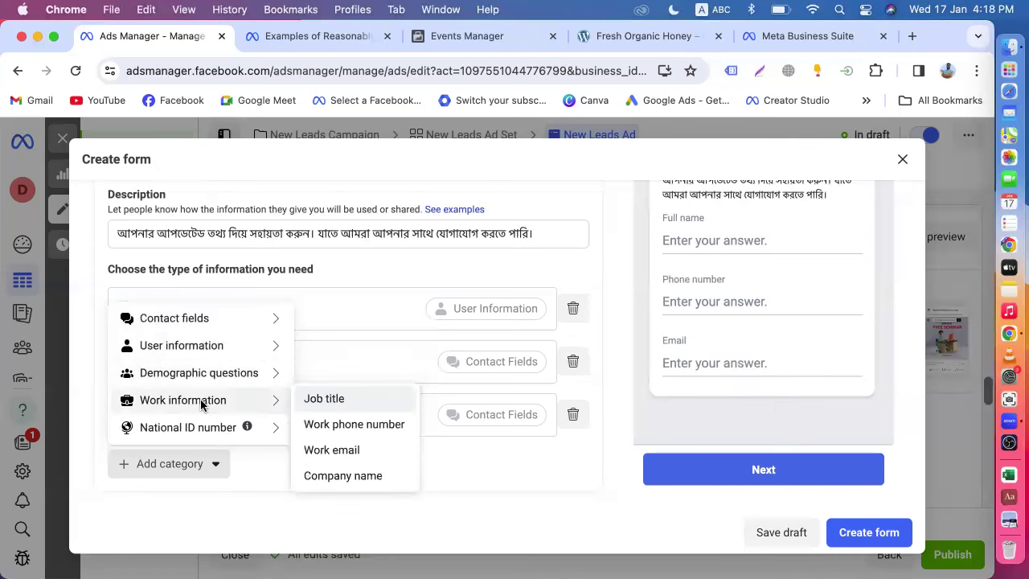
{"action": "mouse_move", "coordinate": [213, 426]}
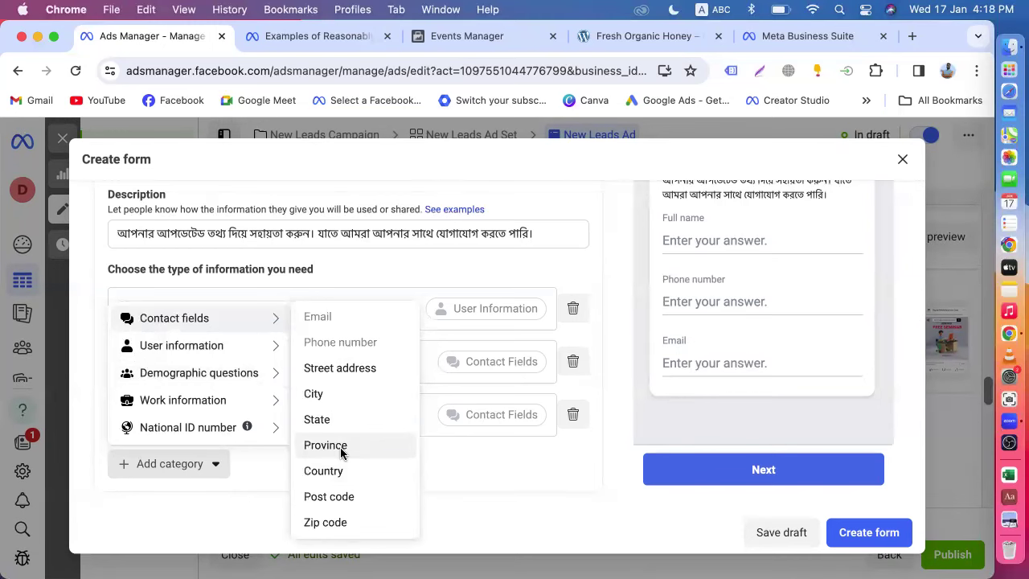
{"action": "mouse_move", "coordinate": [243, 351]}
{"action": "mouse_move", "coordinate": [264, 372]}
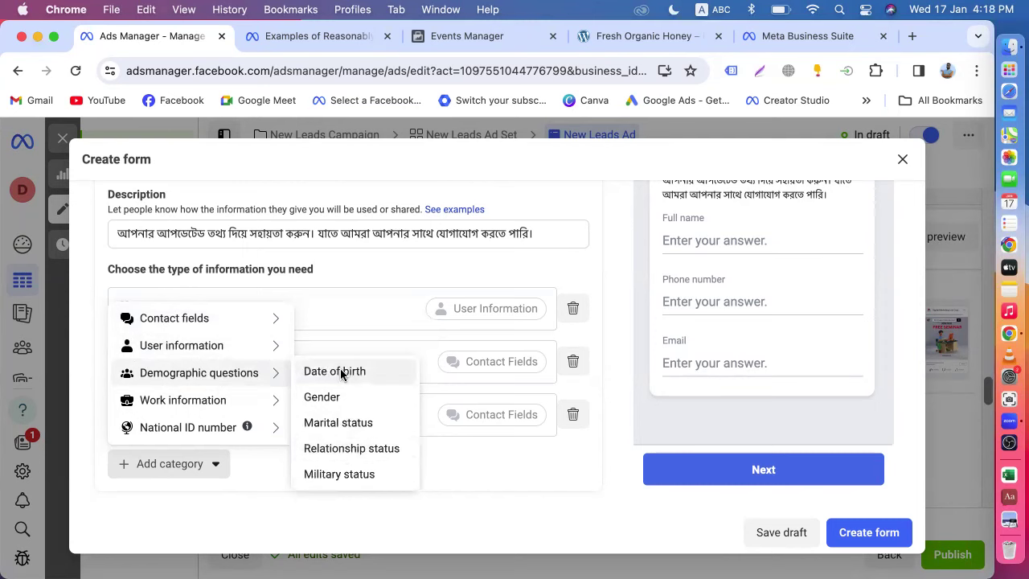
{"action": "mouse_move", "coordinate": [231, 400]}
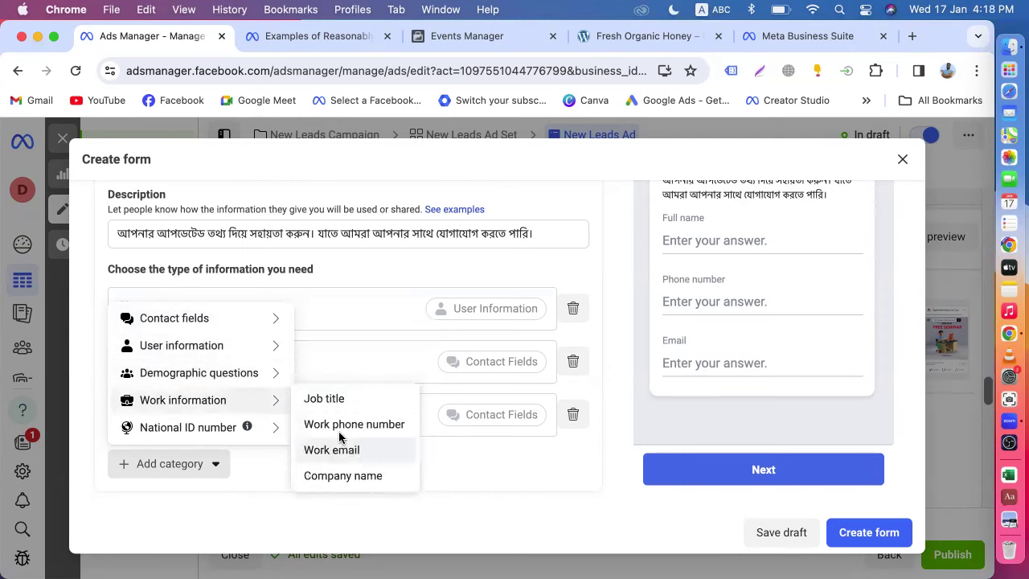
{"action": "mouse_move", "coordinate": [240, 435]}
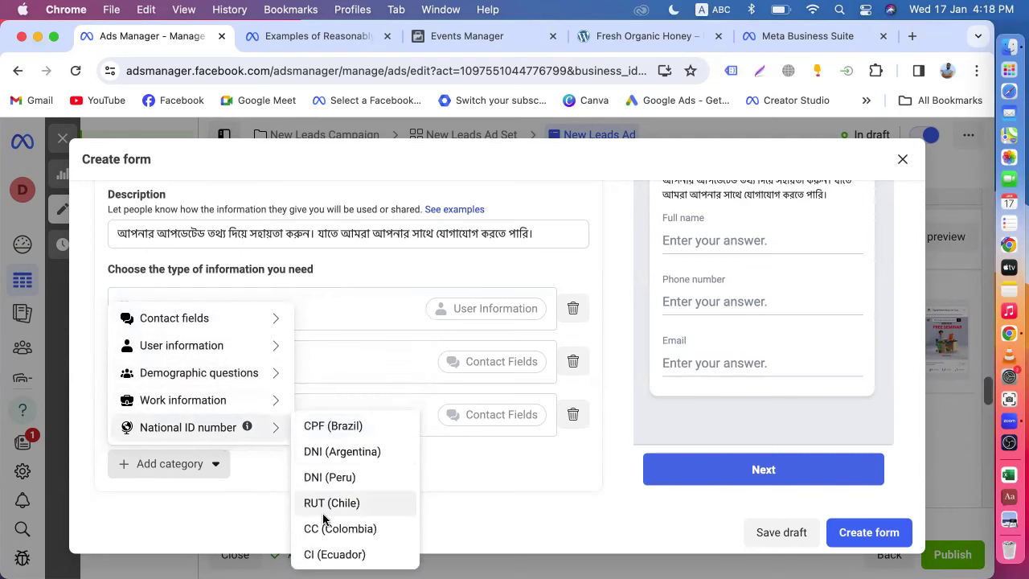
{"action": "scroll", "coordinate": [324, 514], "scroll_direction": "down", "scroll_amount": 1}
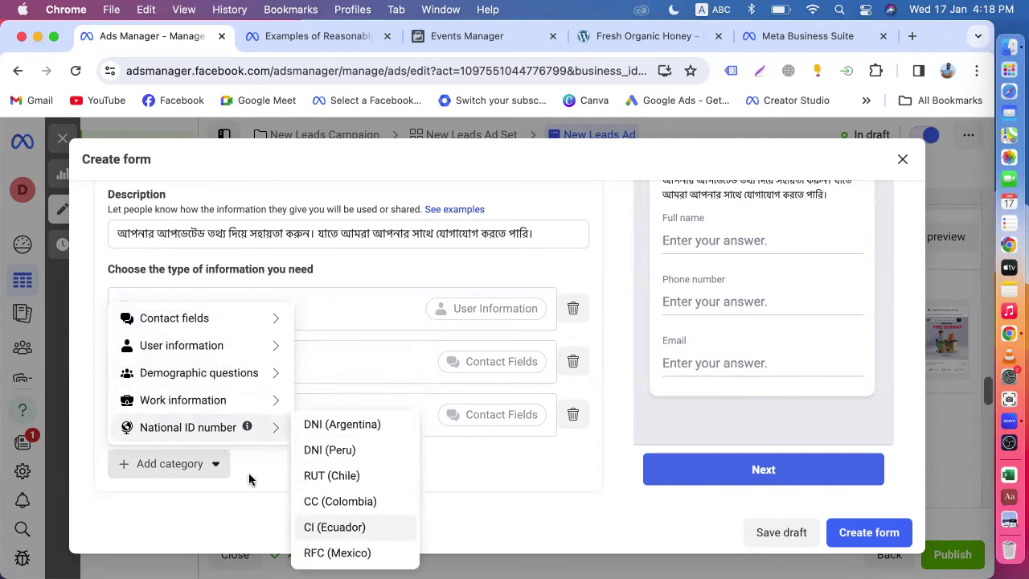
{"action": "left_click", "coordinate": [218, 466]}
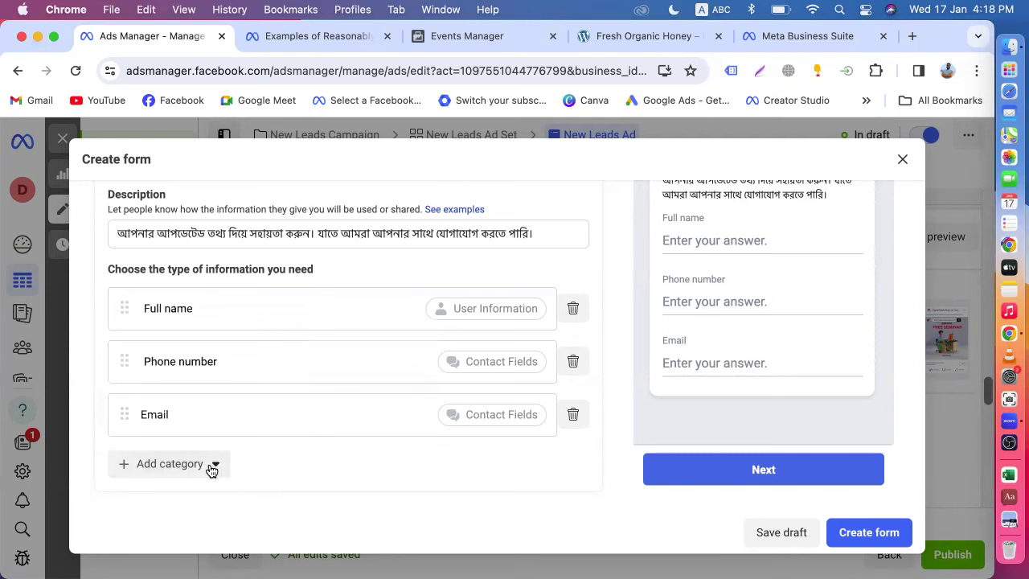
{"action": "left_click", "coordinate": [211, 466]}
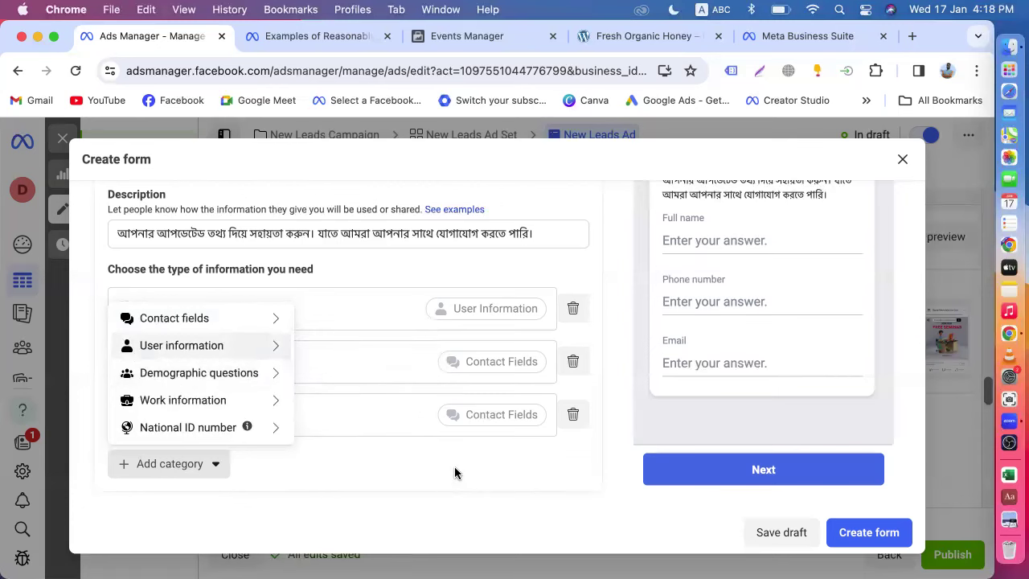
{"action": "left_click", "coordinate": [606, 263]}
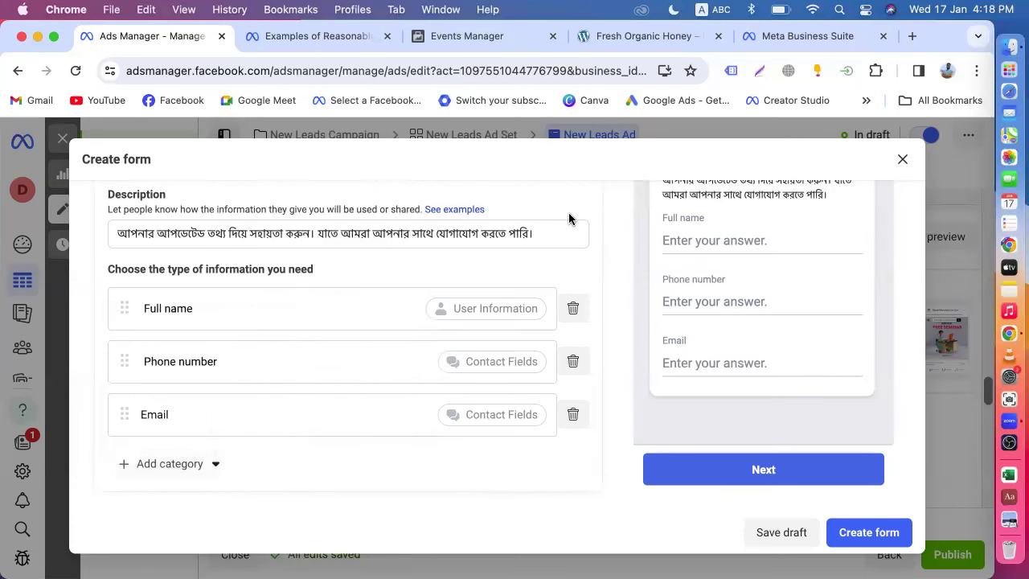
- Expand the Privacy policy section and place the cursor in its Link text field
{"action": "scroll", "coordinate": [572, 249], "scroll_direction": "down", "scroll_amount": 3}
{"action": "scroll", "coordinate": [463, 305], "scroll_direction": "up", "scroll_amount": 10}
{"action": "scroll", "coordinate": [533, 373], "scroll_direction": "down", "scroll_amount": 5}
{"action": "scroll", "coordinate": [549, 349], "scroll_direction": "up", "scroll_amount": 8}
{"action": "scroll", "coordinate": [549, 349], "scroll_direction": "down", "scroll_amount": 6}
{"action": "scroll", "coordinate": [367, 383], "scroll_direction": "up", "scroll_amount": 2}
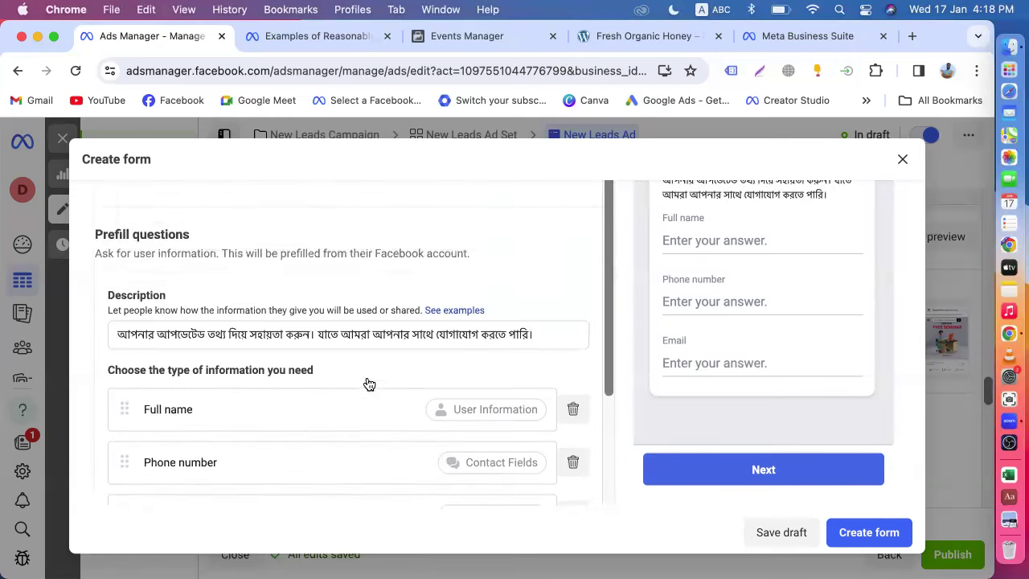
{"action": "scroll", "coordinate": [368, 381], "scroll_direction": "down", "scroll_amount": 5}
{"action": "scroll", "coordinate": [367, 378], "scroll_direction": "up", "scroll_amount": 2}
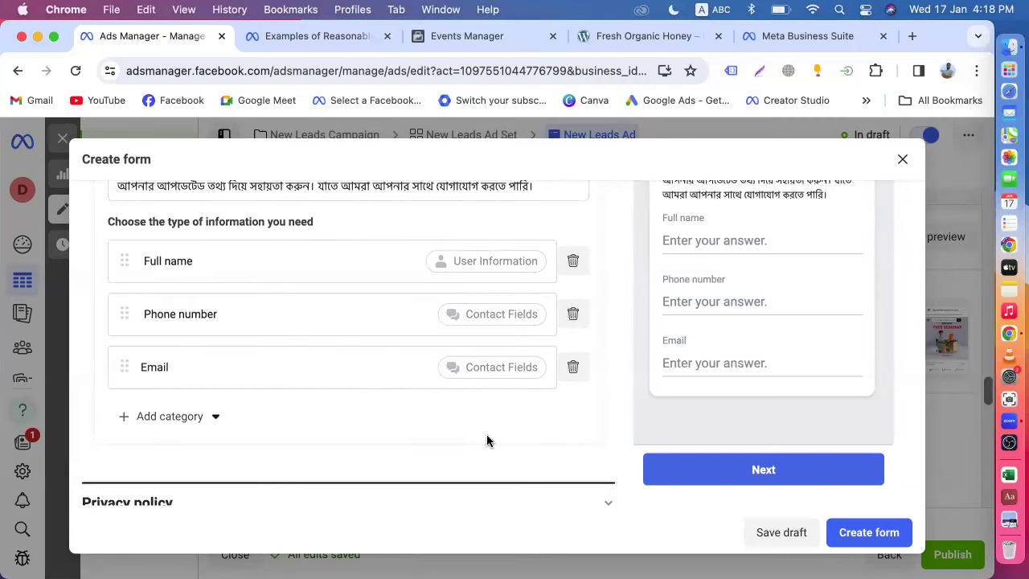
{"action": "scroll", "coordinate": [487, 440], "scroll_direction": "down", "scroll_amount": 2}
{"action": "left_click", "coordinate": [274, 443]}
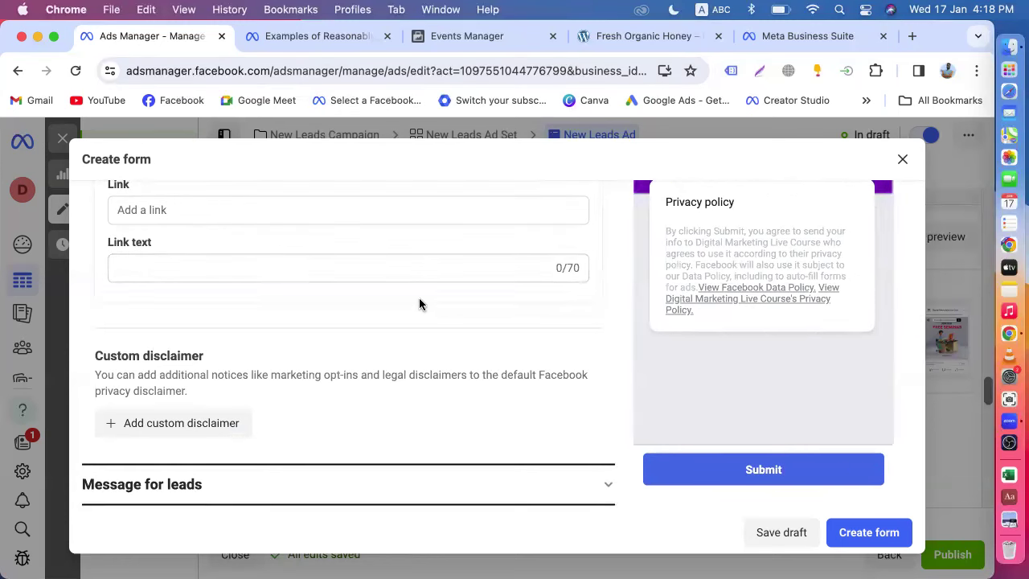
{"action": "scroll", "coordinate": [419, 304], "scroll_direction": "up", "scroll_amount": 1}
{"action": "left_click", "coordinate": [241, 306]}
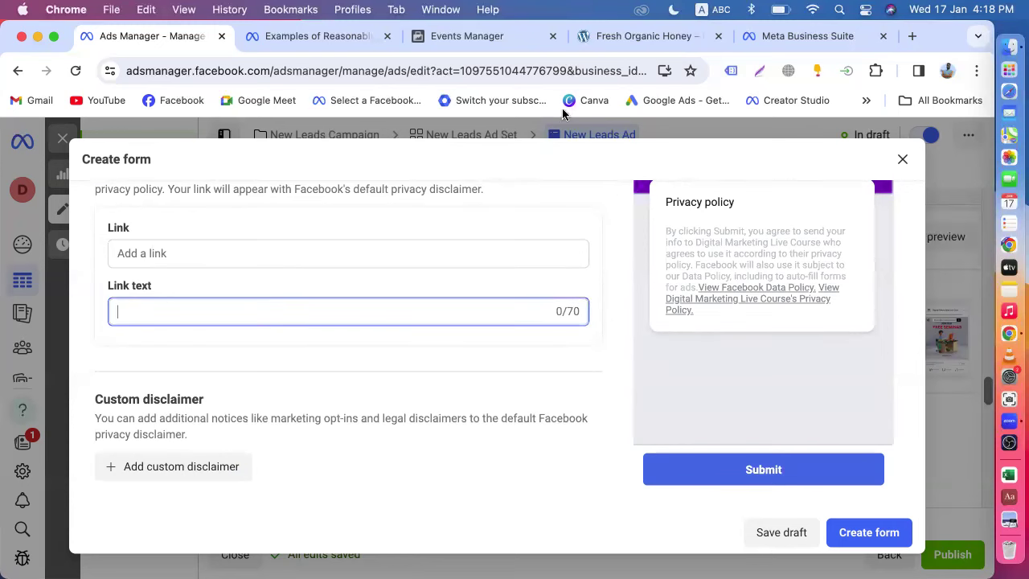
{"action": "left_click", "coordinate": [911, 35]}
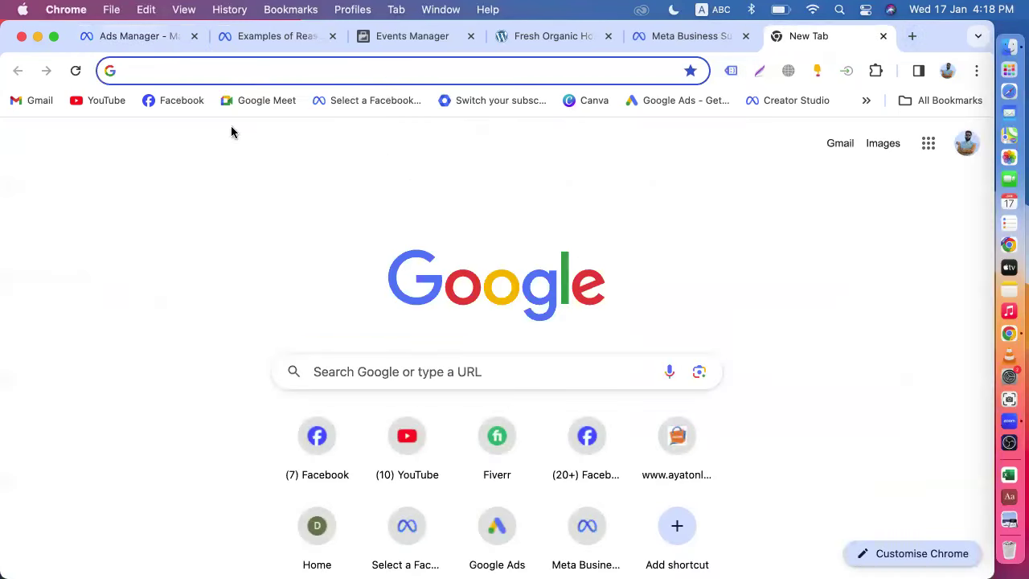
- Copy the web address of the Digital Marketing Live Course Facebook page
{"action": "left_click", "coordinate": [180, 100]}
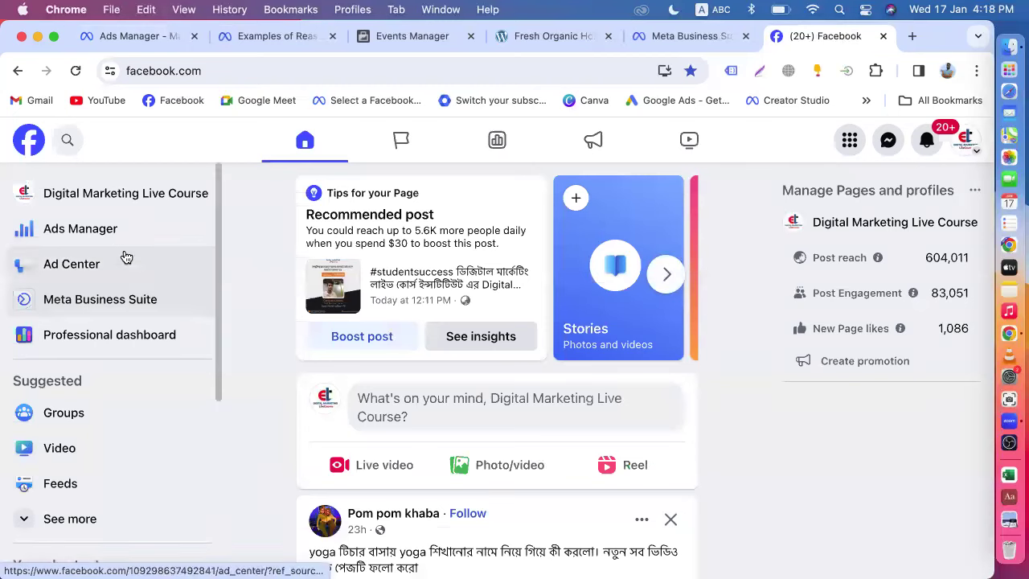
{"action": "left_click", "coordinate": [129, 196]}
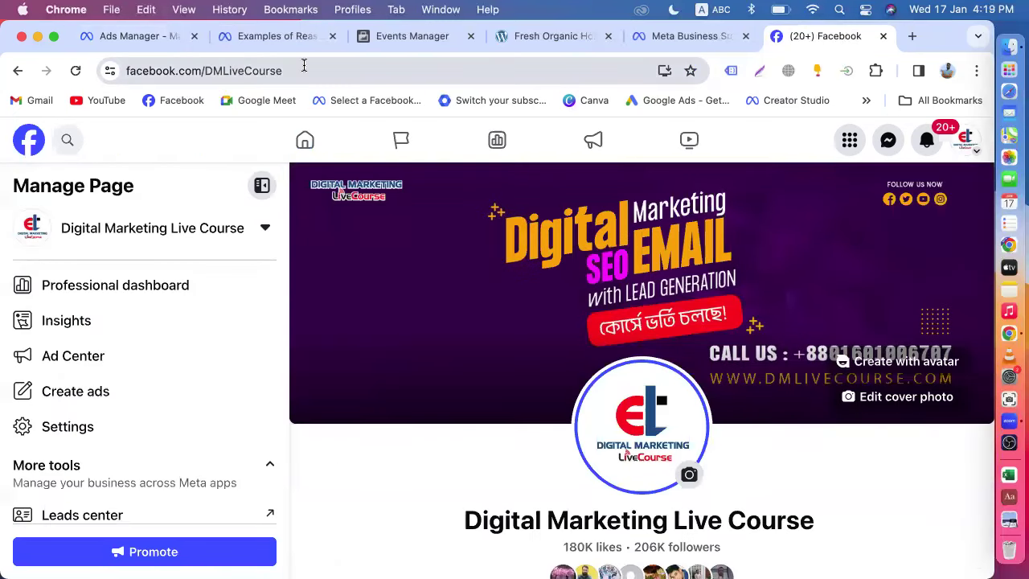
{"action": "left_click", "coordinate": [303, 67]}
{"action": "right_click", "coordinate": [304, 68]}
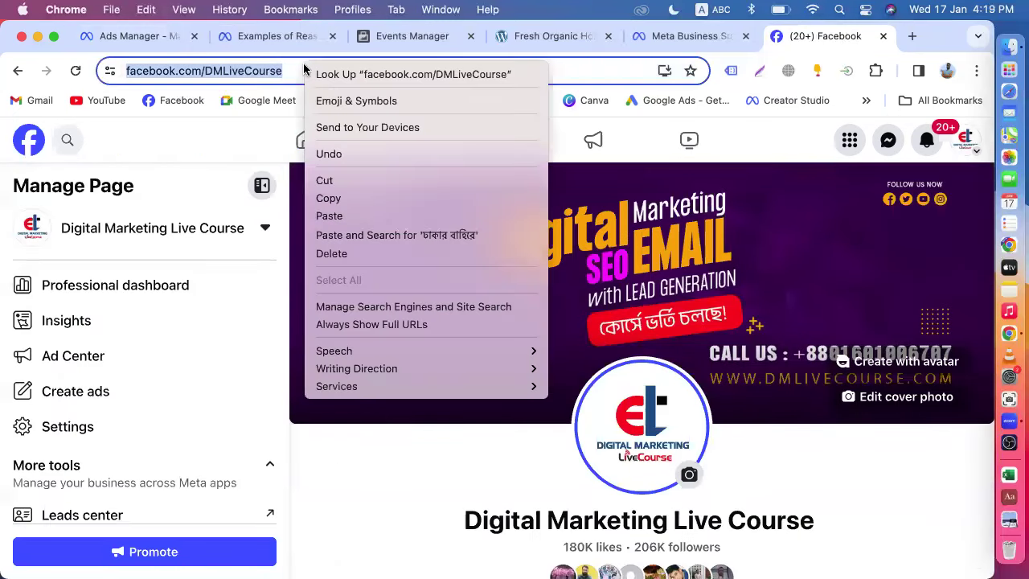
{"action": "left_click", "coordinate": [351, 199]}
{"action": "left_click", "coordinate": [137, 36]}
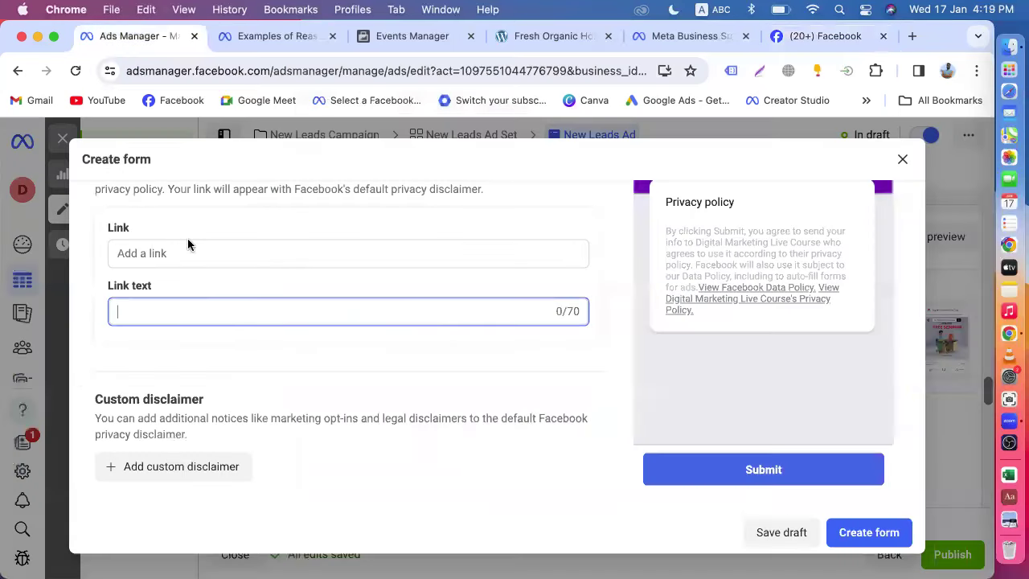
- Paste the page address and append /privacy-policy in the Link text field
{"action": "key", "text": "super+v"}
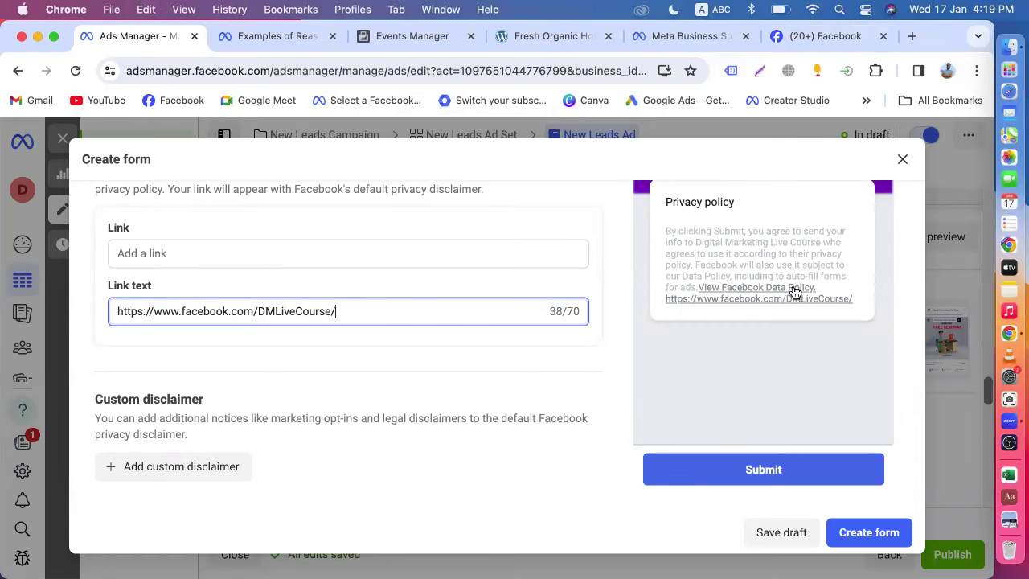
{"action": "type", "text": "/privacy-policy"}
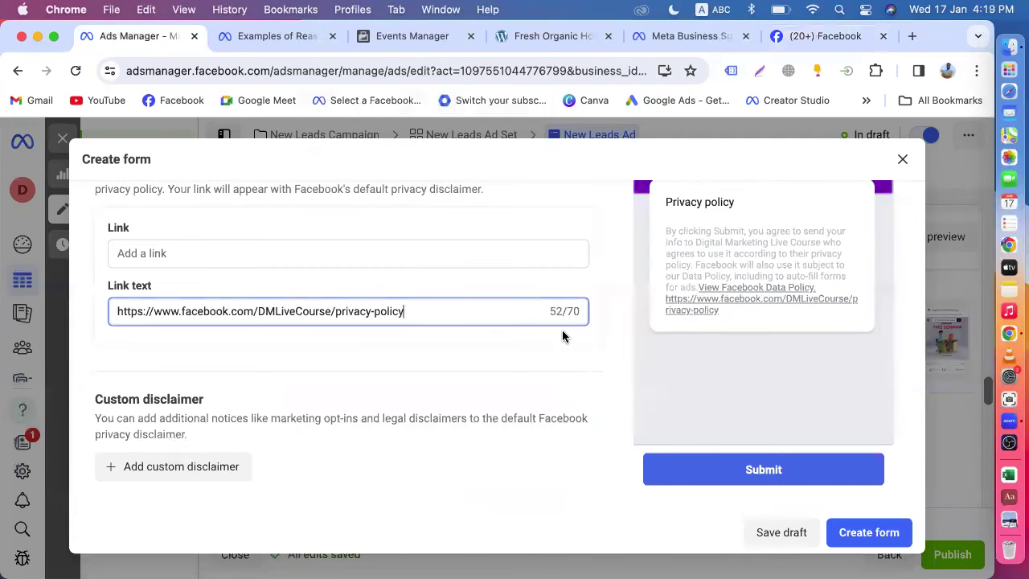
{"action": "left_click", "coordinate": [642, 373]}
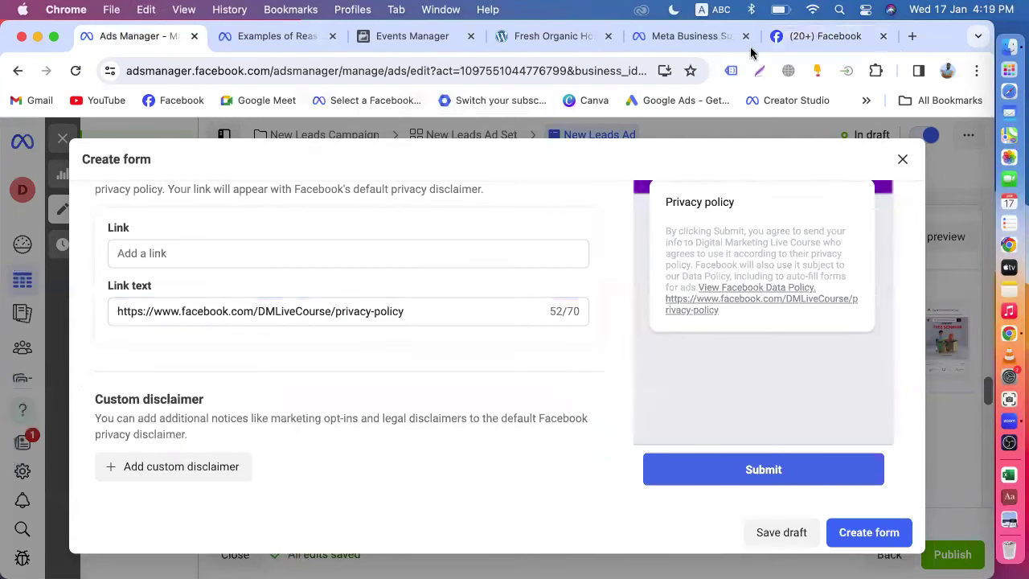
{"action": "left_click", "coordinate": [912, 36]}
- Open the Privacy Policy page on the dmlivecourse.com website
{"action": "type", "text": "d"}
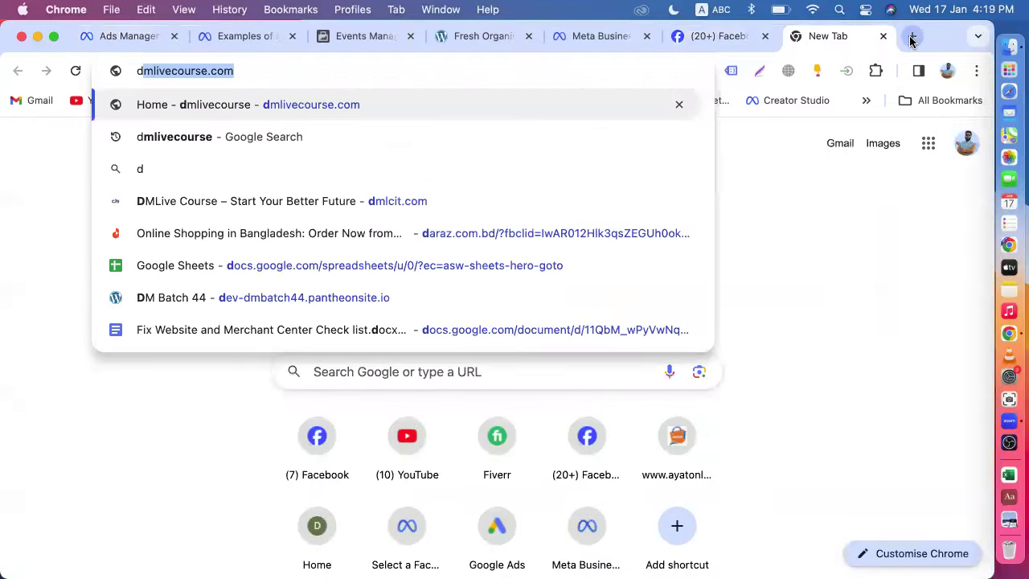
{"action": "key", "text": "Return"}
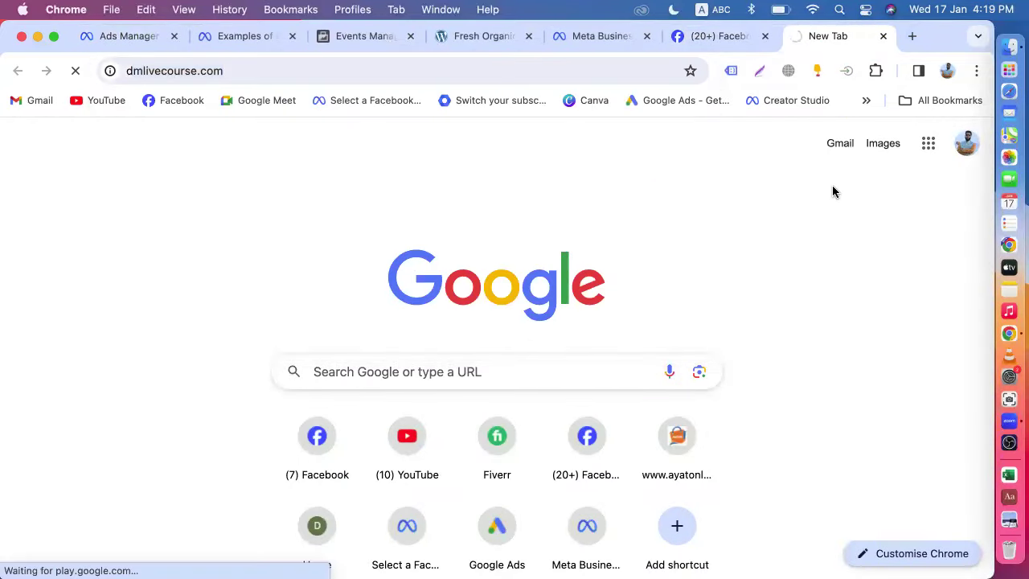
{"action": "scroll", "coordinate": [746, 349], "scroll_direction": "down", "scroll_amount": 15}
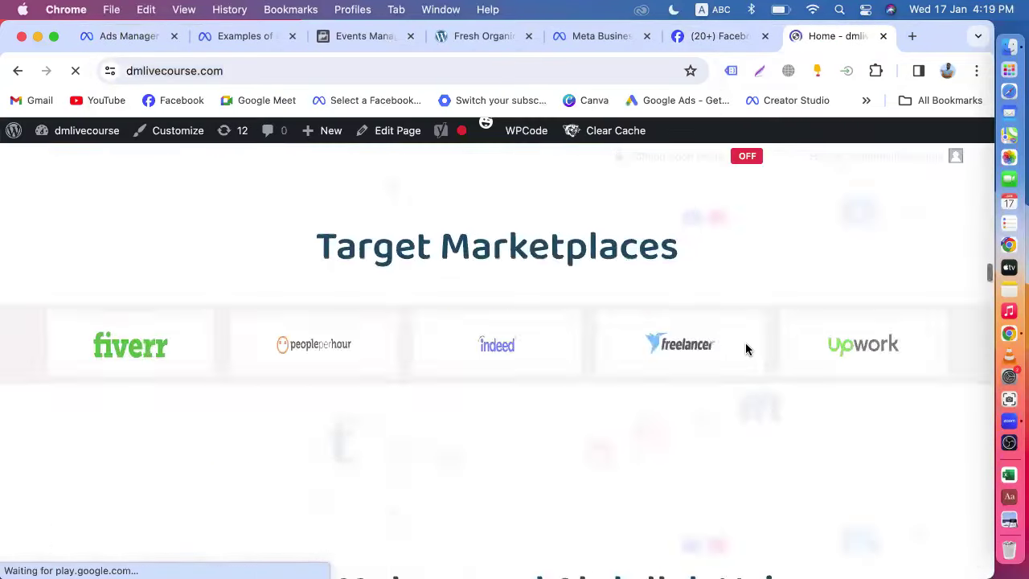
{"action": "scroll", "coordinate": [746, 348], "scroll_direction": "down", "scroll_amount": 10}
{"action": "scroll", "coordinate": [746, 344], "scroll_direction": "down", "scroll_amount": 15}
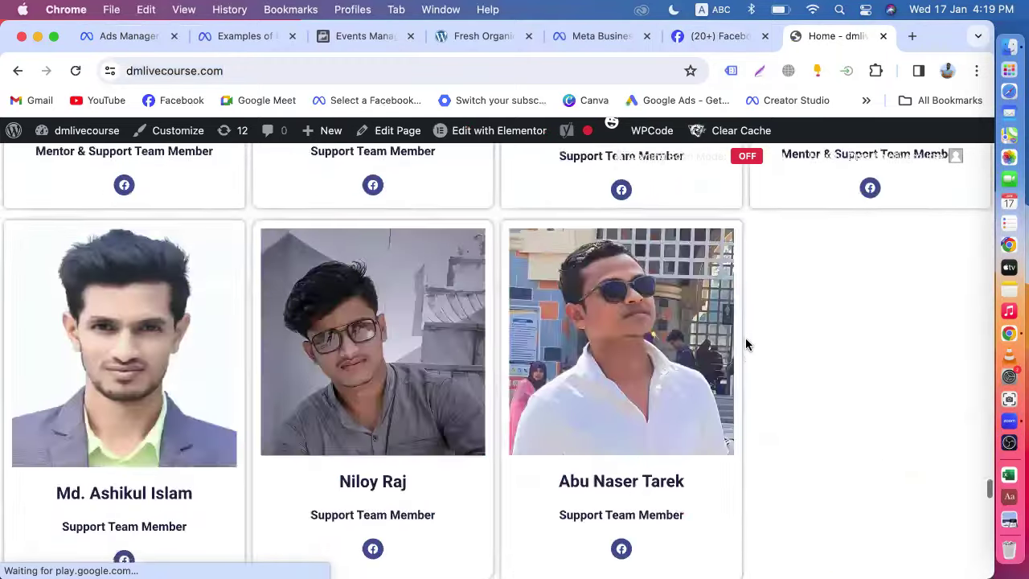
{"action": "scroll", "coordinate": [745, 344], "scroll_direction": "down", "scroll_amount": 5}
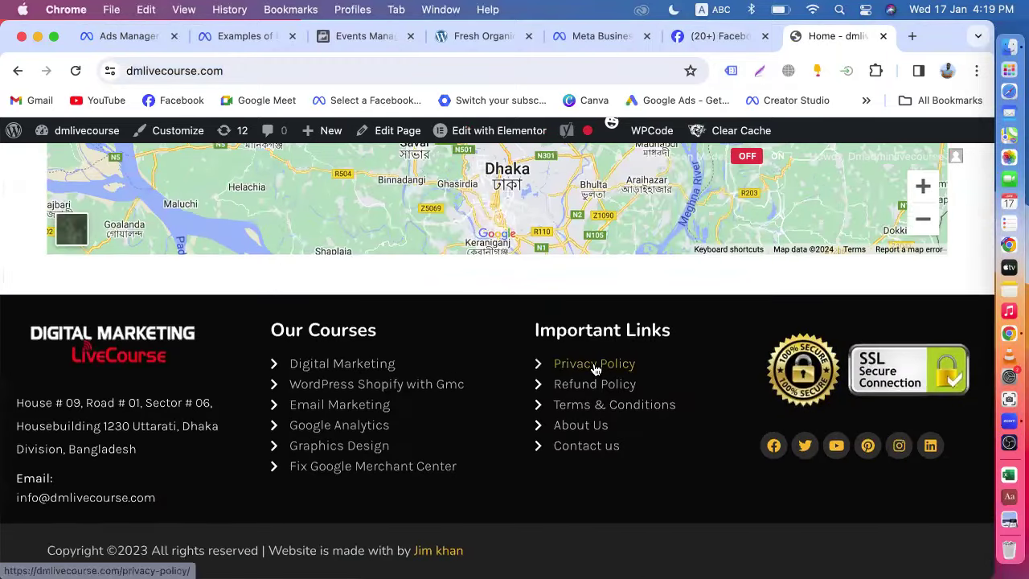
{"action": "left_click", "coordinate": [593, 365]}
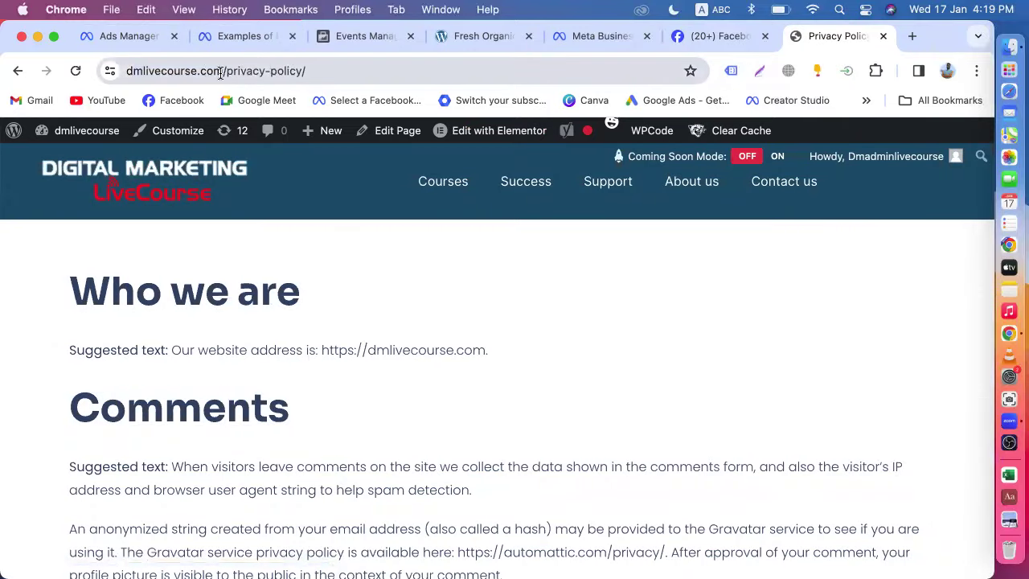
- Inspect the privacy-policy page address, then return to the Ads Manager lead form
{"action": "left_click", "coordinate": [220, 71]}
{"action": "double_click", "coordinate": [221, 70]}
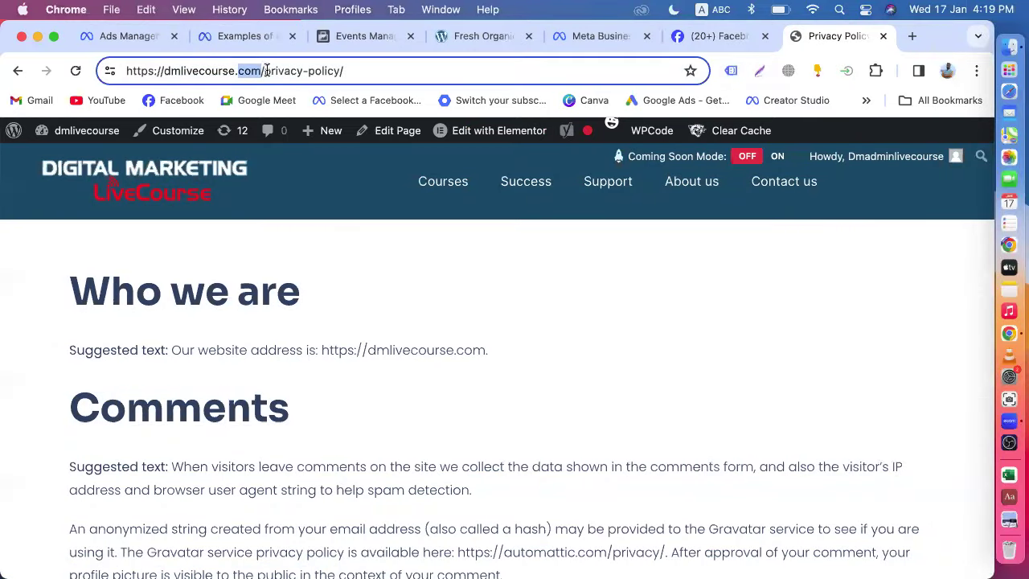
{"action": "left_click_drag", "start_coordinate": [264, 70], "coordinate": [360, 71]}
{"action": "left_click", "coordinate": [121, 36]}
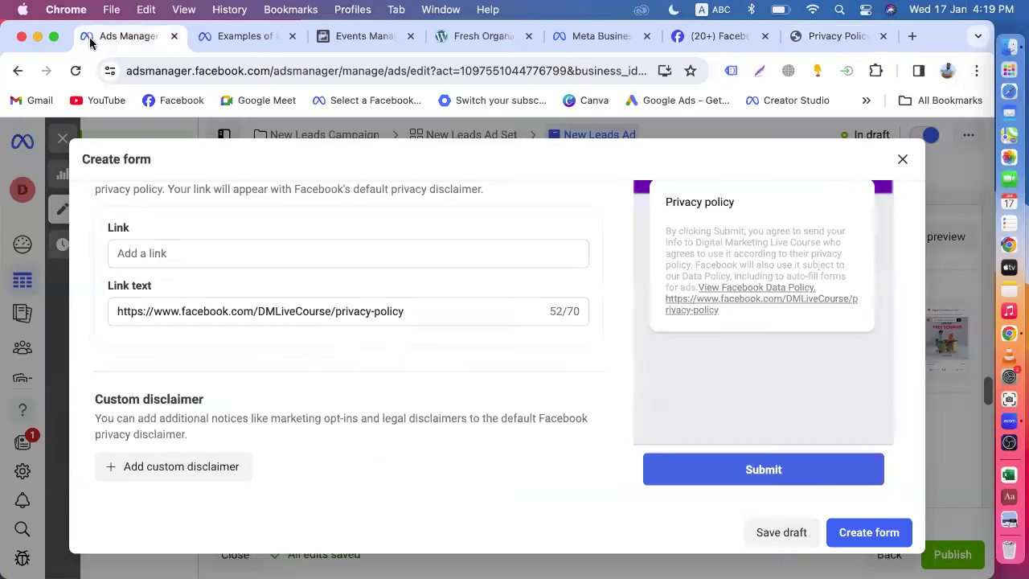
- Expand Message for leads, showing 'Thanks, you're all set.', and close the (20+) Facebook tab
{"action": "scroll", "coordinate": [482, 333], "scroll_direction": "down", "scroll_amount": 1}
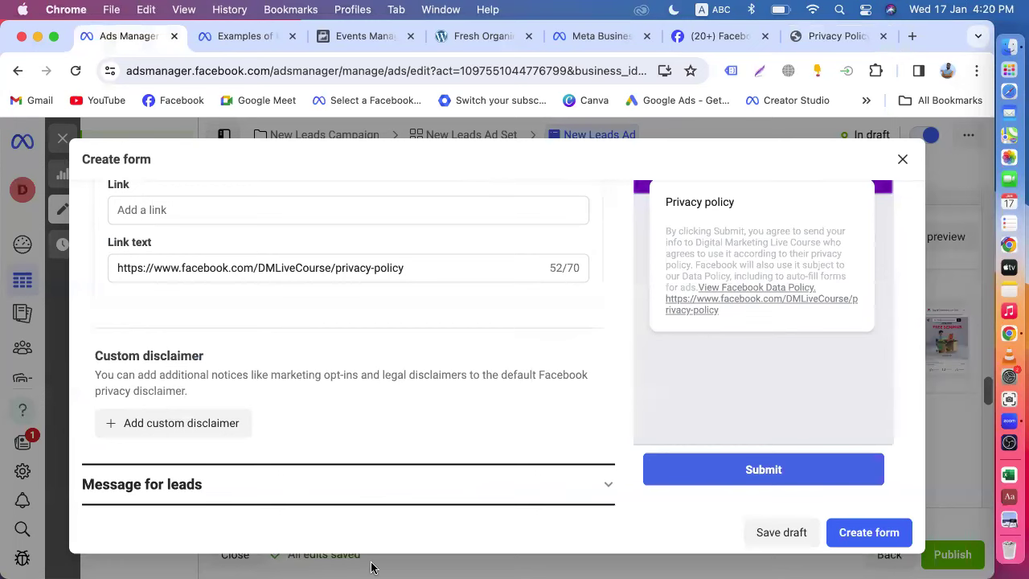
{"action": "left_click", "coordinate": [361, 486]}
{"action": "scroll", "coordinate": [372, 368], "scroll_direction": "up", "scroll_amount": 2}
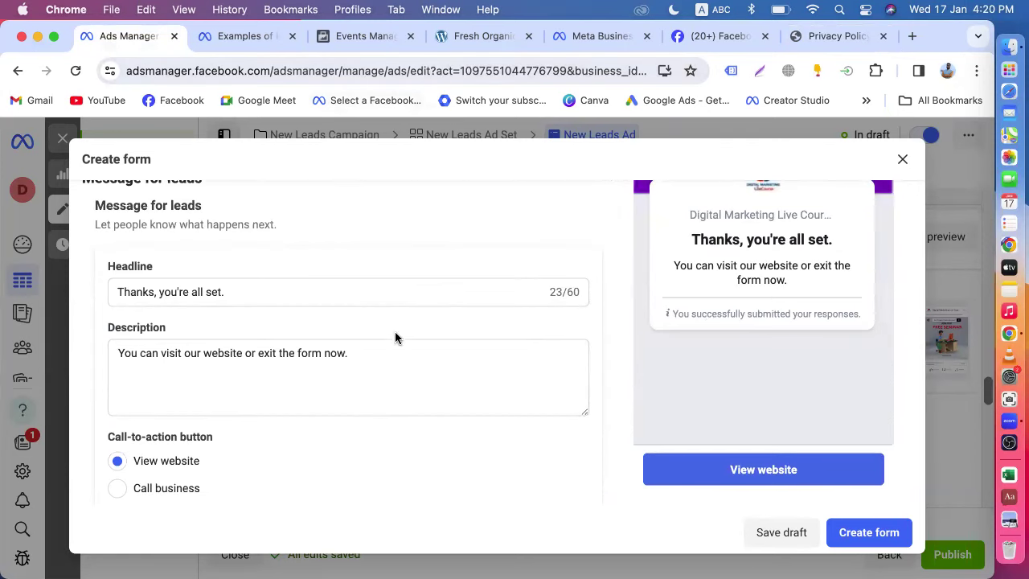
{"action": "scroll", "coordinate": [395, 338], "scroll_direction": "up", "scroll_amount": 2}
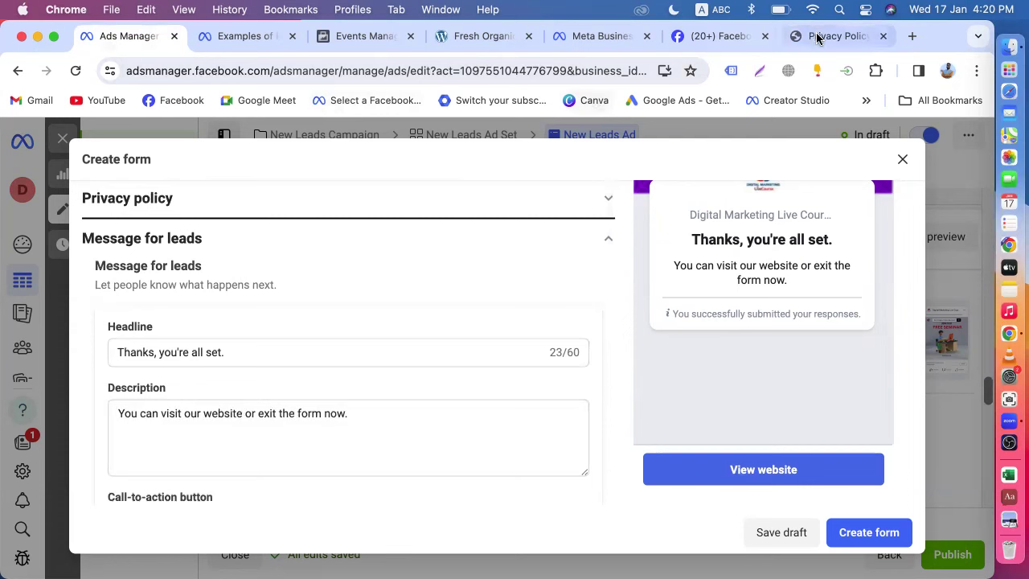
{"action": "left_click", "coordinate": [764, 35]}
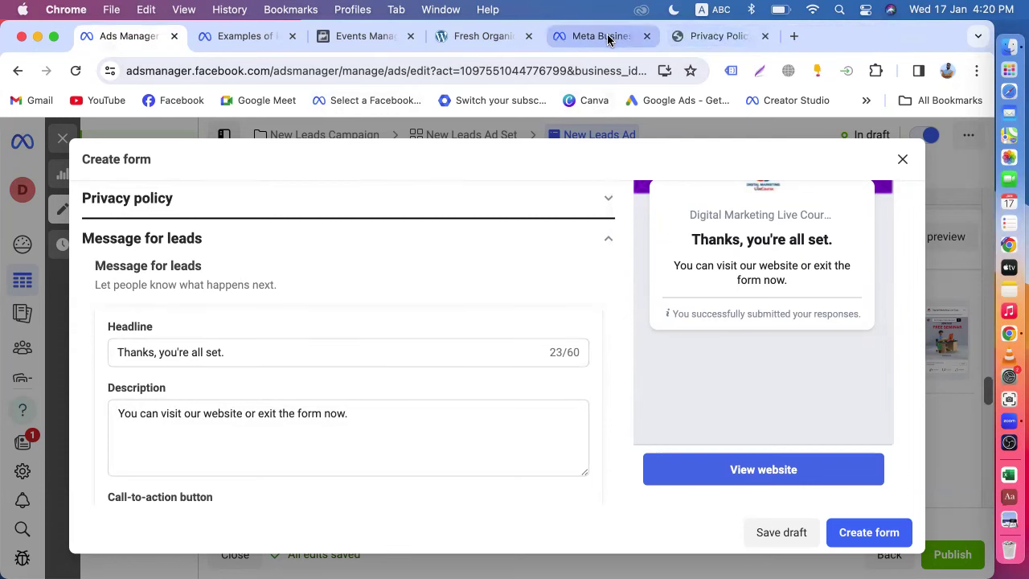
{"action": "left_click", "coordinate": [608, 38]}
- Take the Bengali thank-you heading from page 4 of the Uttara Offline preview and select the English headline
{"action": "scroll", "coordinate": [699, 304], "scroll_direction": "down", "scroll_amount": 3}
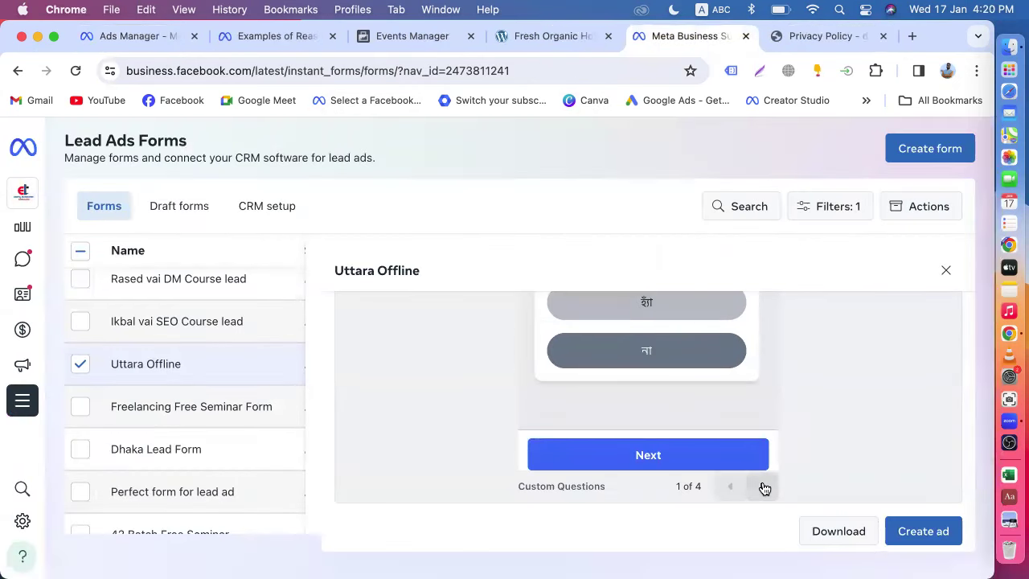
{"action": "left_click", "coordinate": [765, 487]}
{"action": "left_click", "coordinate": [764, 487]}
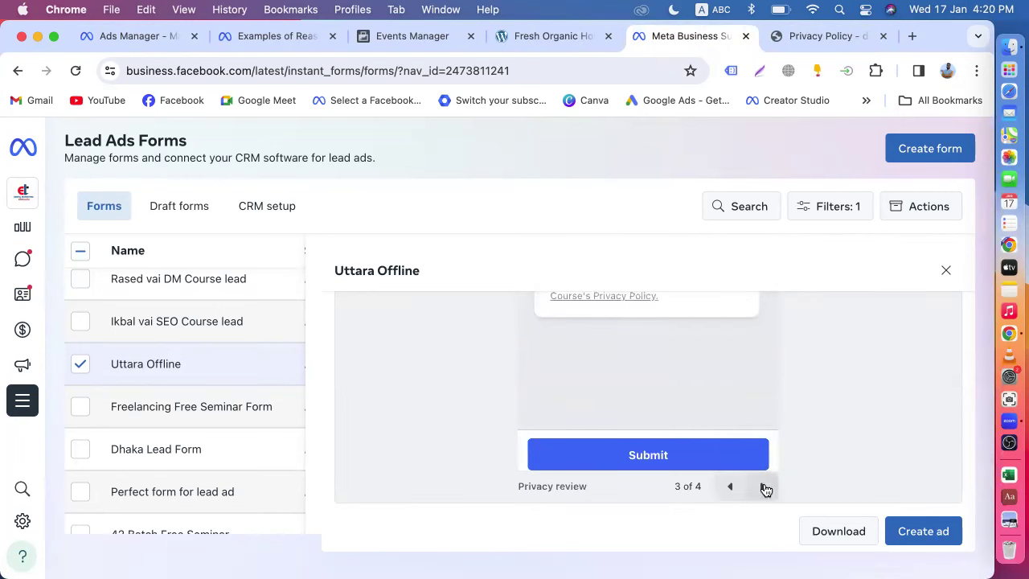
{"action": "left_click", "coordinate": [764, 487]}
{"action": "scroll", "coordinate": [705, 356], "scroll_direction": "up", "scroll_amount": 3}
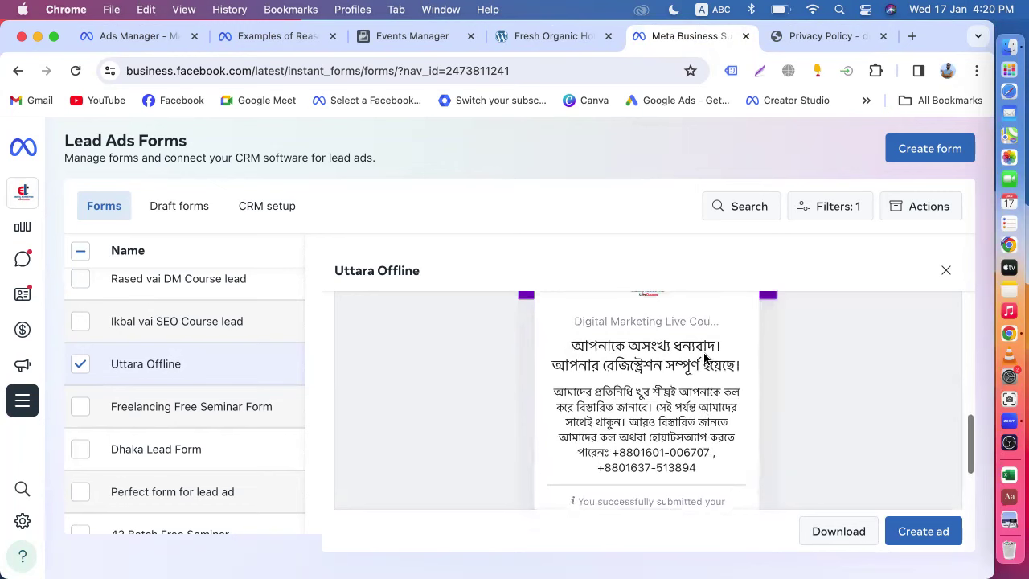
{"action": "scroll", "coordinate": [705, 356], "scroll_direction": "up", "scroll_amount": 1}
{"action": "left_click_drag", "start_coordinate": [740, 384], "coordinate": [545, 371]}
{"action": "key", "text": "super+c"}
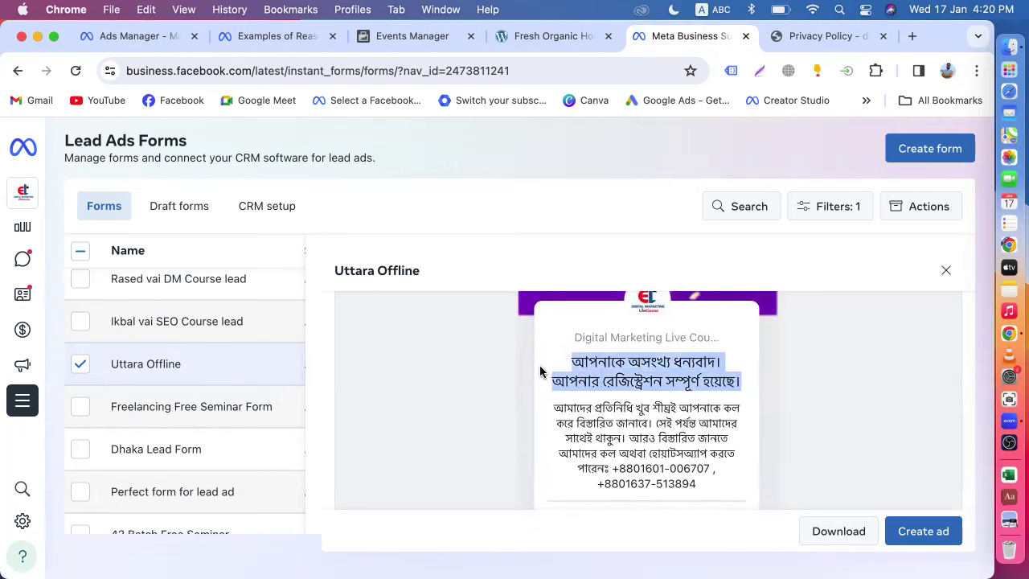
{"action": "left_click", "coordinate": [143, 37]}
{"action": "left_click_drag", "start_coordinate": [236, 351], "coordinate": [88, 351]}
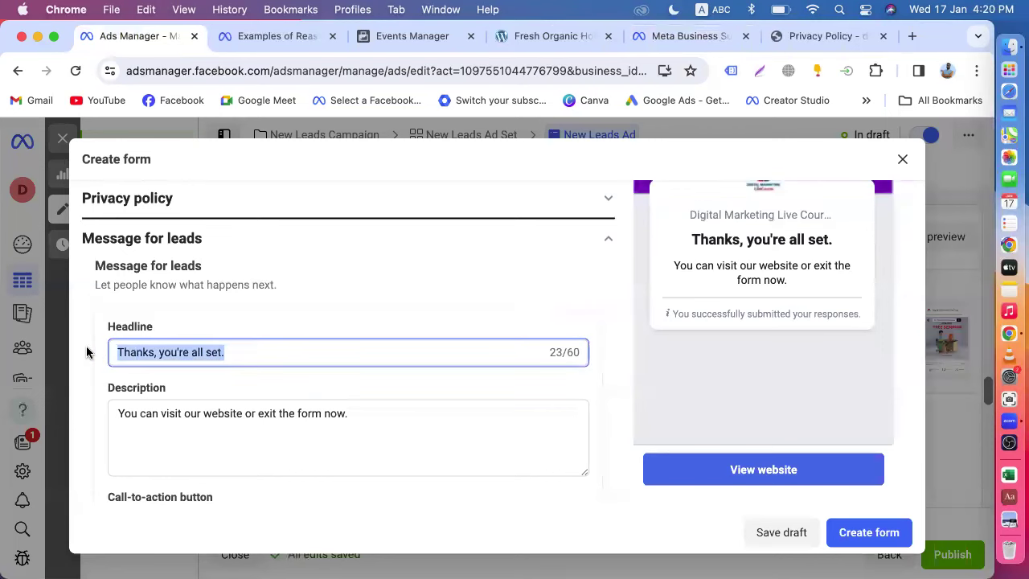
- Paste the Bengali heading as the thank-you headline and clear the English description
{"action": "key", "text": "super+v"}
{"action": "scroll", "coordinate": [87, 351], "scroll_direction": "down", "scroll_amount": 2}
{"action": "left_click_drag", "start_coordinate": [375, 356], "coordinate": [77, 351]}
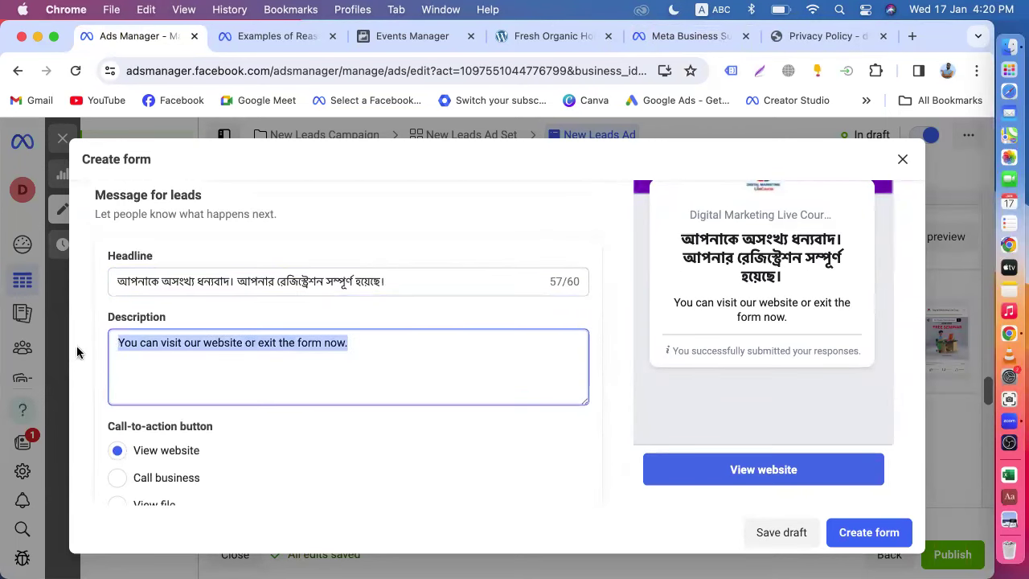
{"action": "key", "text": "BackSpace"}
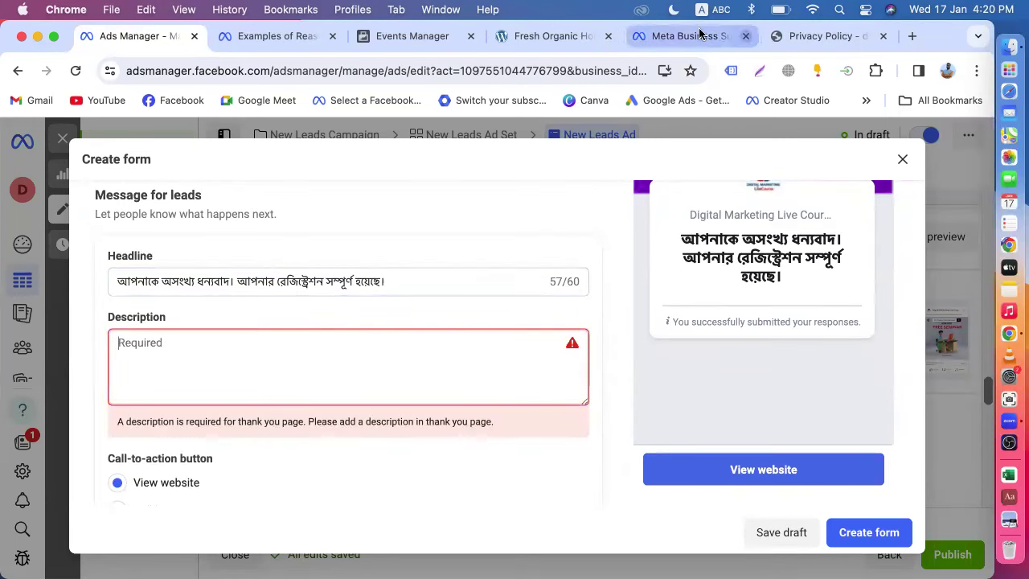
- Copy the Bengali paragraph with contact numbers from Uttara Offline into the Description
{"action": "left_click", "coordinate": [681, 37]}
{"action": "scroll", "coordinate": [696, 394], "scroll_direction": "down", "scroll_amount": 2}
{"action": "left_click_drag", "start_coordinate": [706, 408], "coordinate": [556, 326]}
{"action": "key", "text": "super+c"}
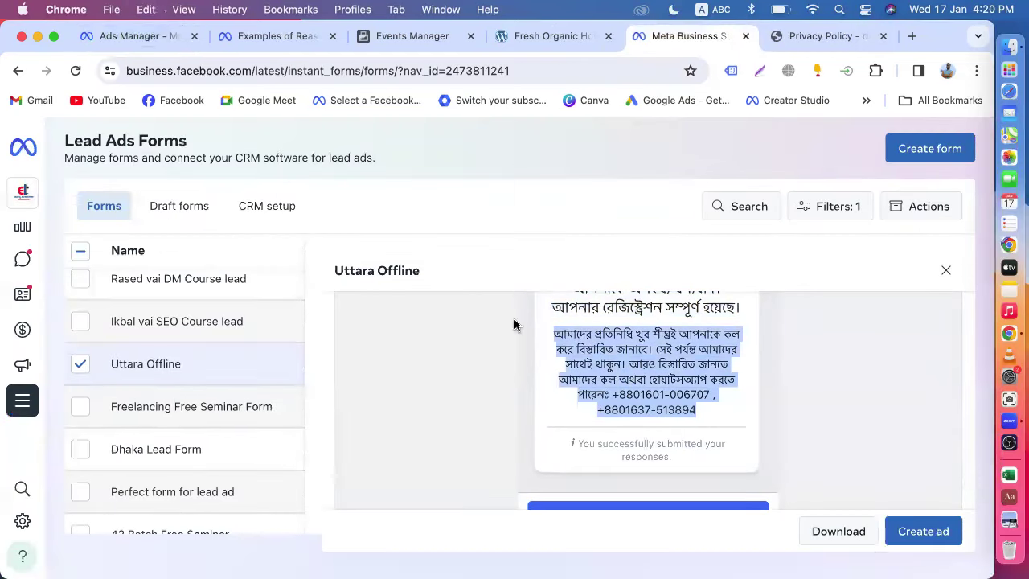
{"action": "left_click", "coordinate": [121, 36]}
{"action": "left_click", "coordinate": [192, 366]}
{"action": "key", "text": "super+v"}
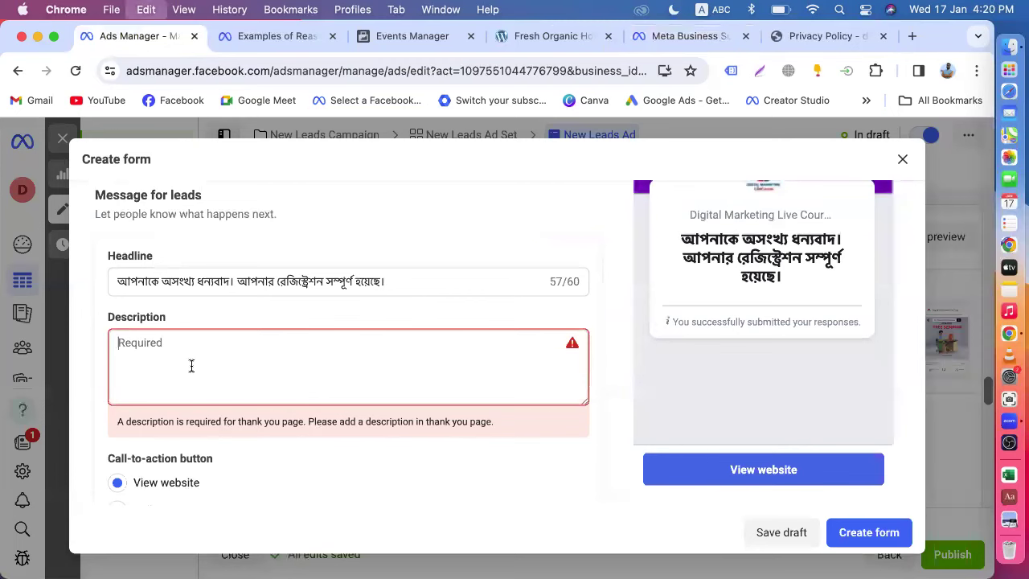
{"action": "scroll", "coordinate": [375, 371], "scroll_direction": "down", "scroll_amount": 2}
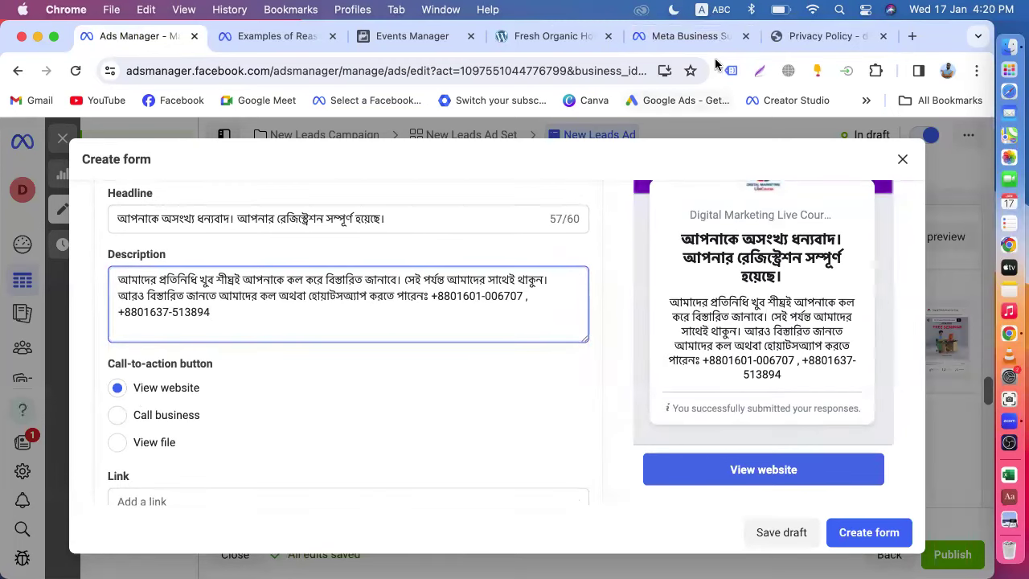
{"action": "left_click", "coordinate": [679, 36]}
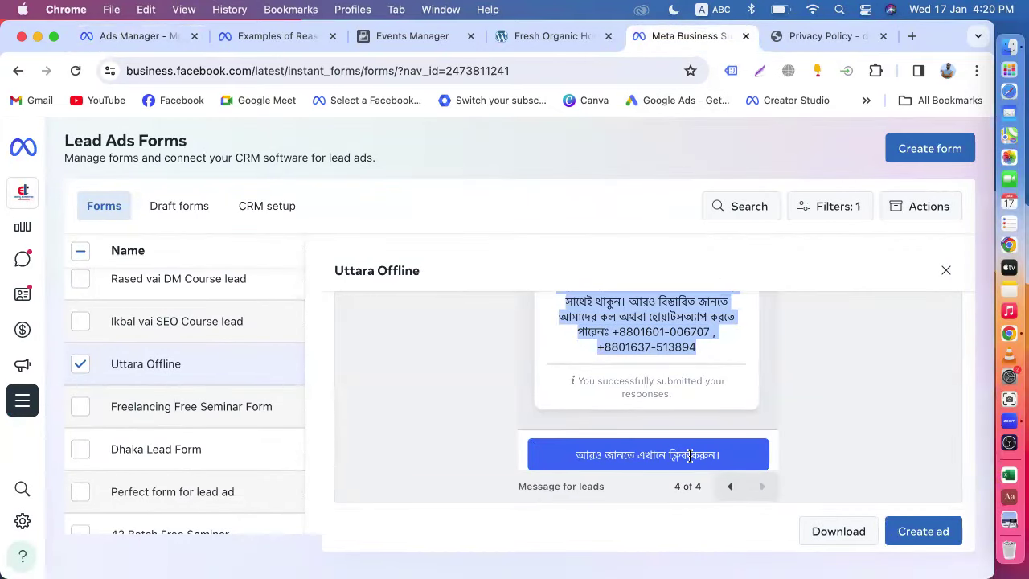
{"action": "left_click", "coordinate": [133, 36]}
{"action": "scroll", "coordinate": [170, 394], "scroll_direction": "down", "scroll_amount": 2}
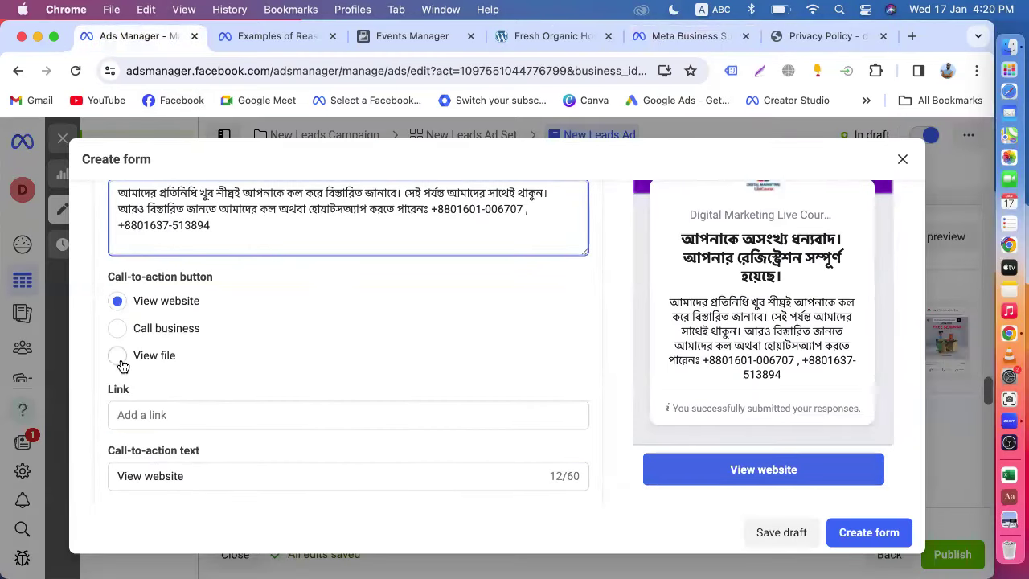
- Make the thank-you action Call business with call-to-action text 'Call Now'
{"action": "left_click", "coordinate": [119, 328]}
{"action": "scroll", "coordinate": [121, 324], "scroll_direction": "down", "scroll_amount": 1}
{"action": "left_click", "coordinate": [166, 434]}
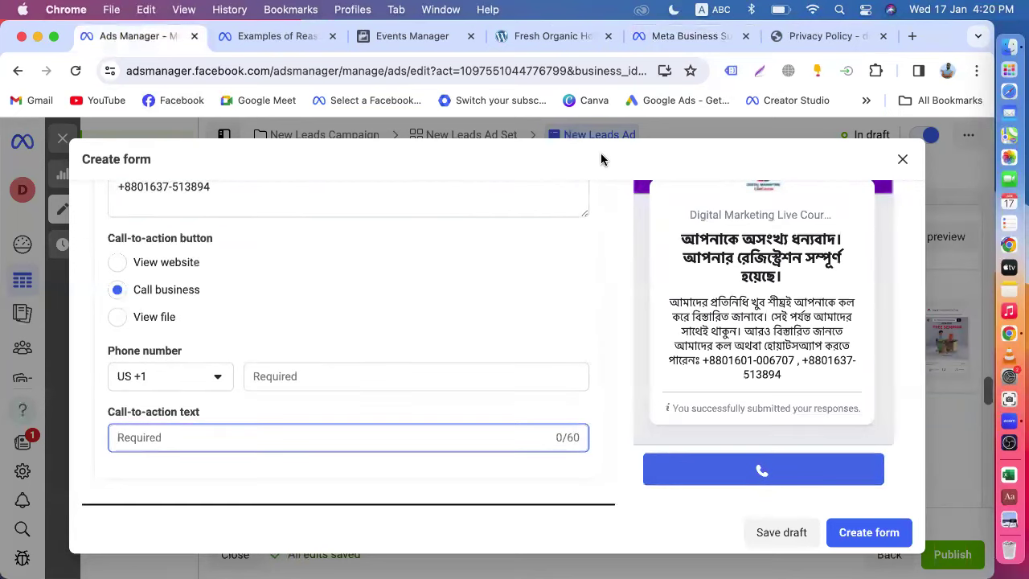
{"action": "type", "text": "Call Now"}
- Set the country code to Bangladesh +880, enter the business phone number, and attempt to create the form
{"action": "left_click", "coordinate": [219, 377]}
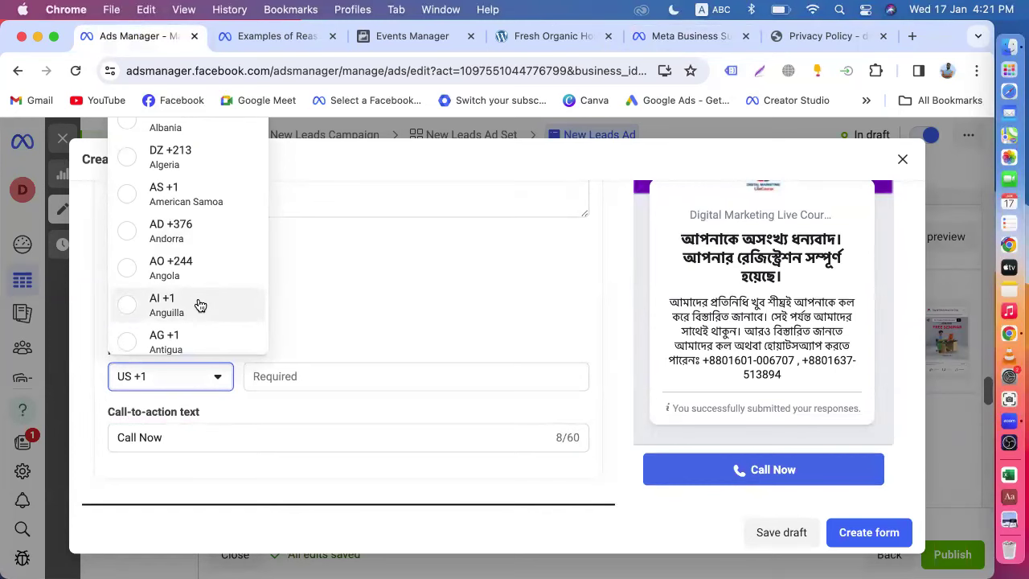
{"action": "type", "text": "b"}
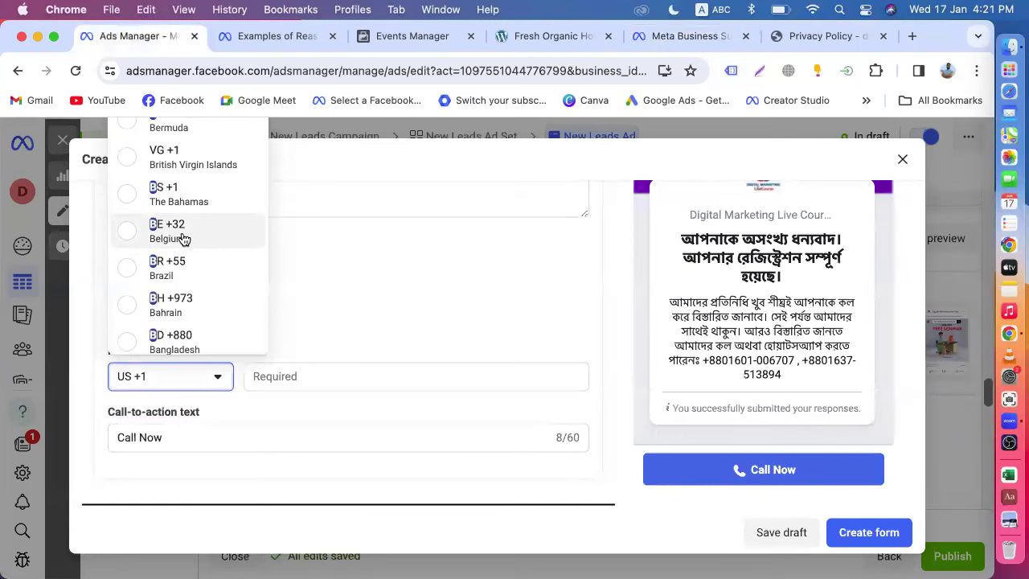
{"action": "left_click", "coordinate": [188, 339]}
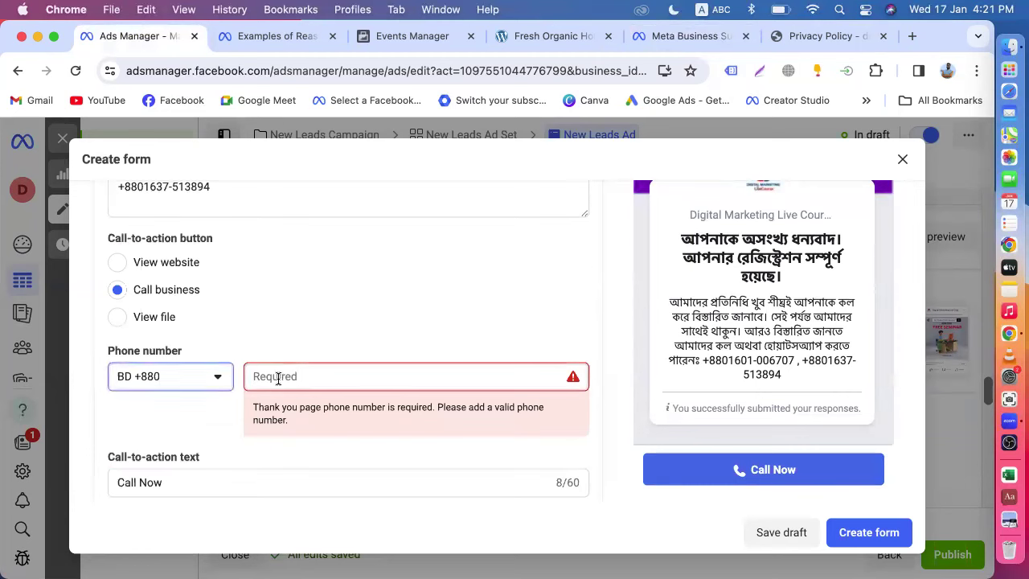
{"action": "left_click", "coordinate": [278, 379]}
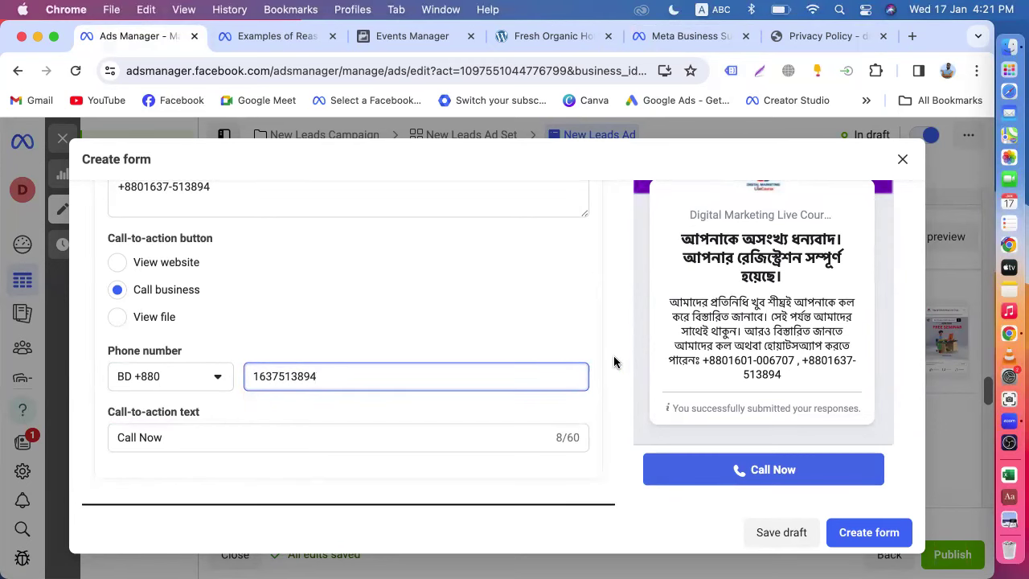
{"action": "left_click", "coordinate": [613, 406]}
{"action": "scroll", "coordinate": [614, 405], "scroll_direction": "up", "scroll_amount": 10}
{"action": "scroll", "coordinate": [613, 405], "scroll_direction": "down", "scroll_amount": 10}
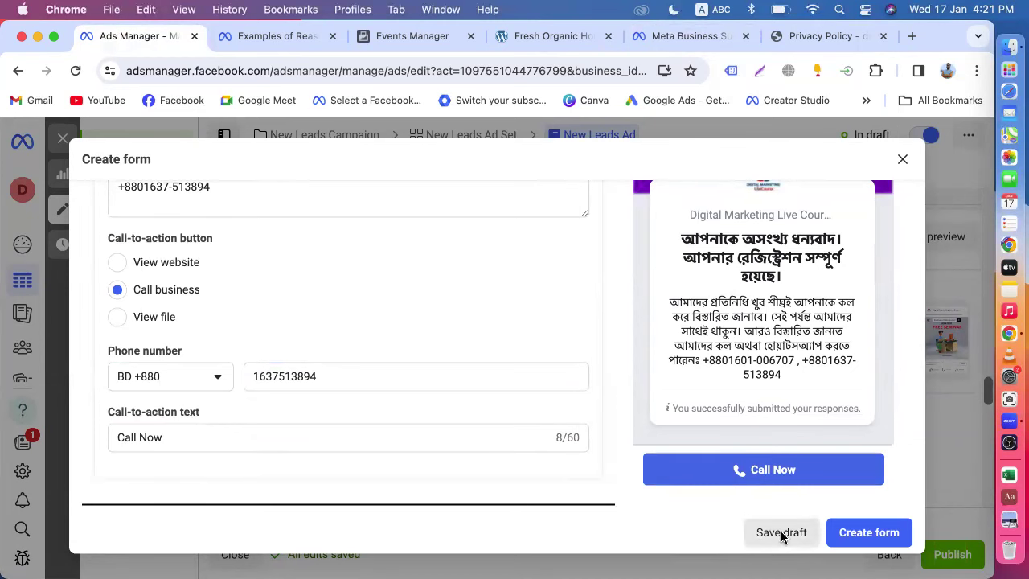
{"action": "left_click", "coordinate": [847, 543]}
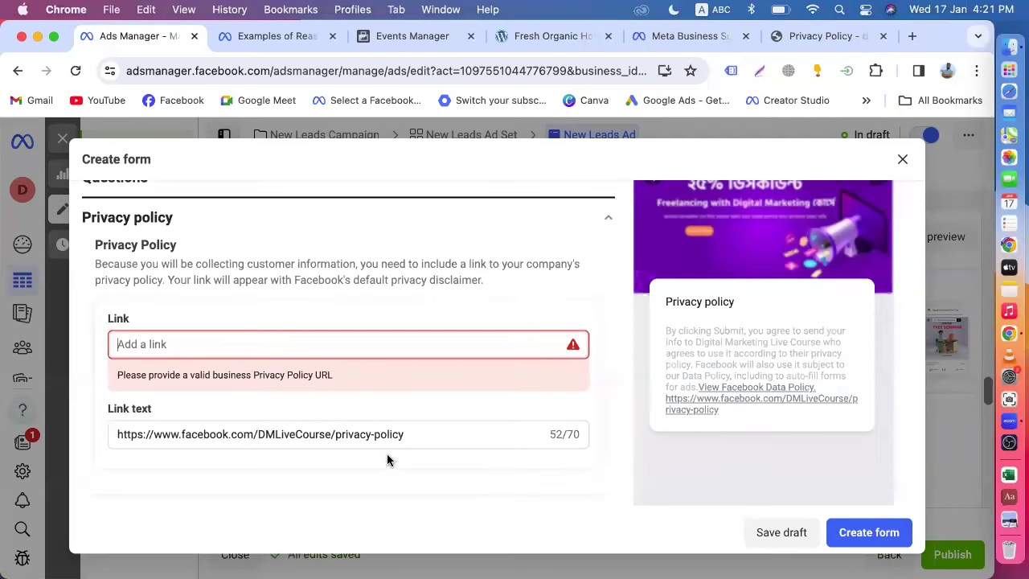
- Move the privacy-policy URL from Link text into the Link field and create the form
{"action": "left_click_drag", "start_coordinate": [413, 433], "coordinate": [84, 426]}
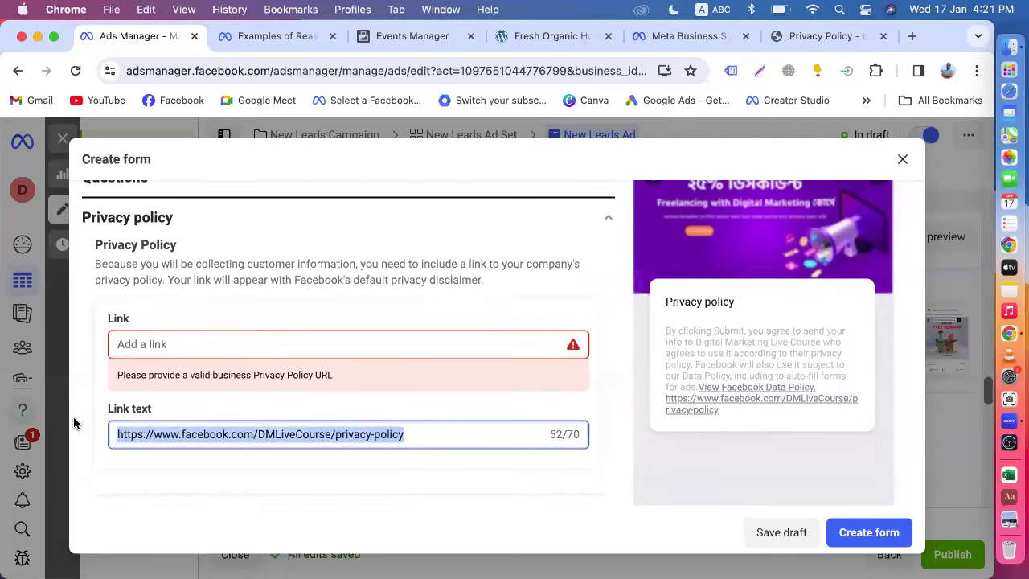
{"action": "key", "text": "super+x"}
{"action": "left_click", "coordinate": [151, 341]}
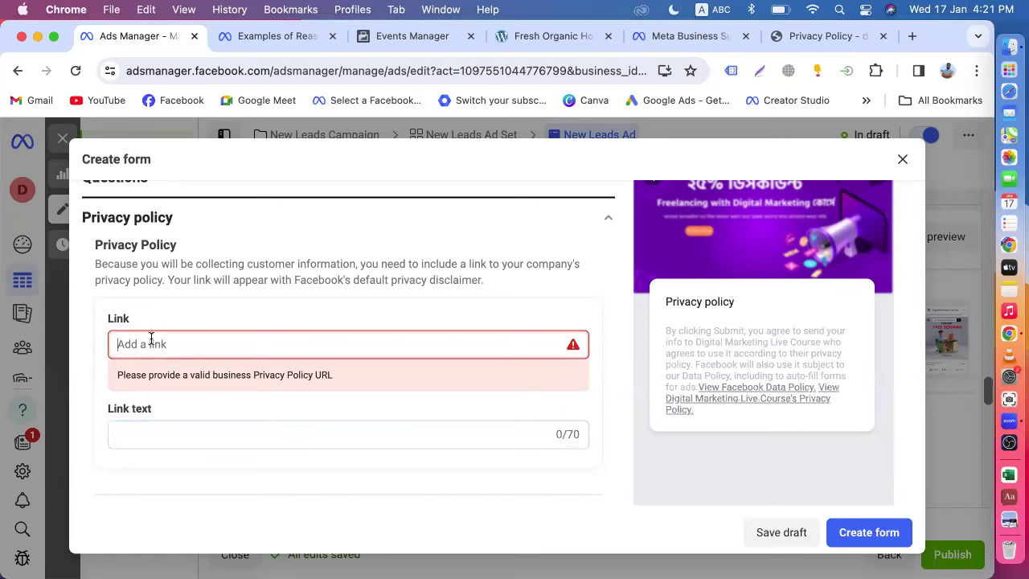
{"action": "key", "text": "super+v"}
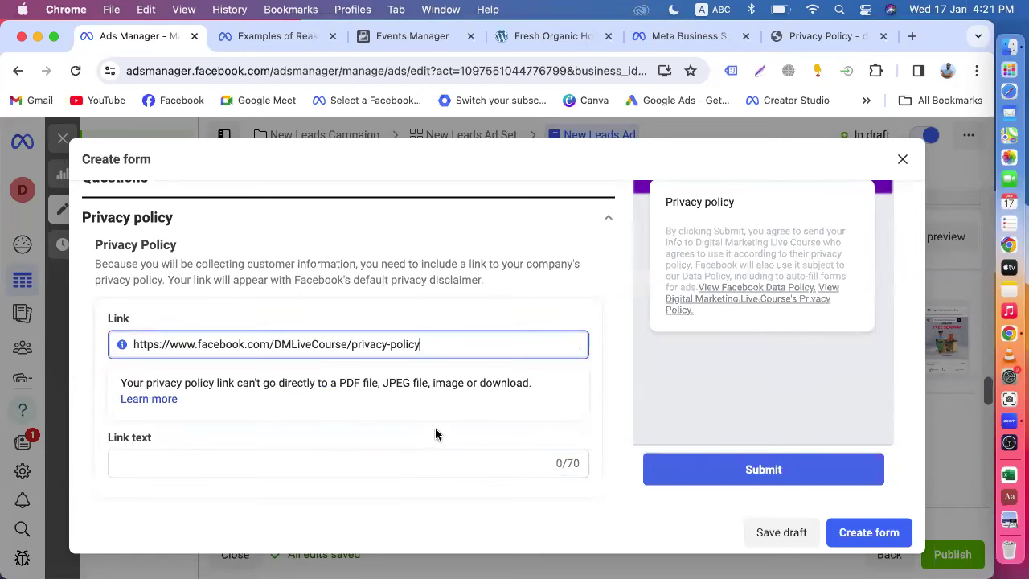
{"action": "left_click", "coordinate": [626, 389]}
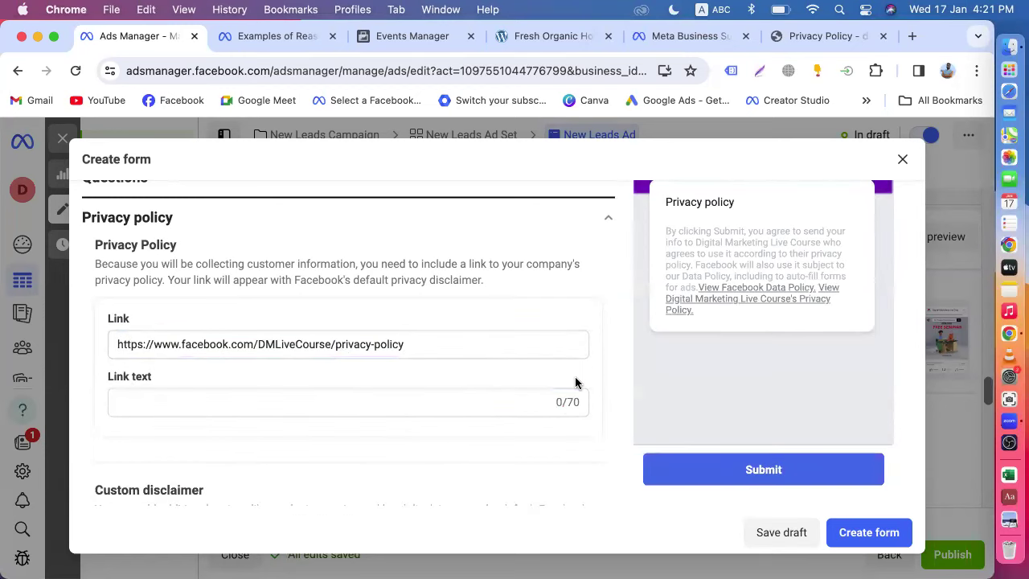
{"action": "scroll", "coordinate": [574, 384], "scroll_direction": "down", "scroll_amount": 3}
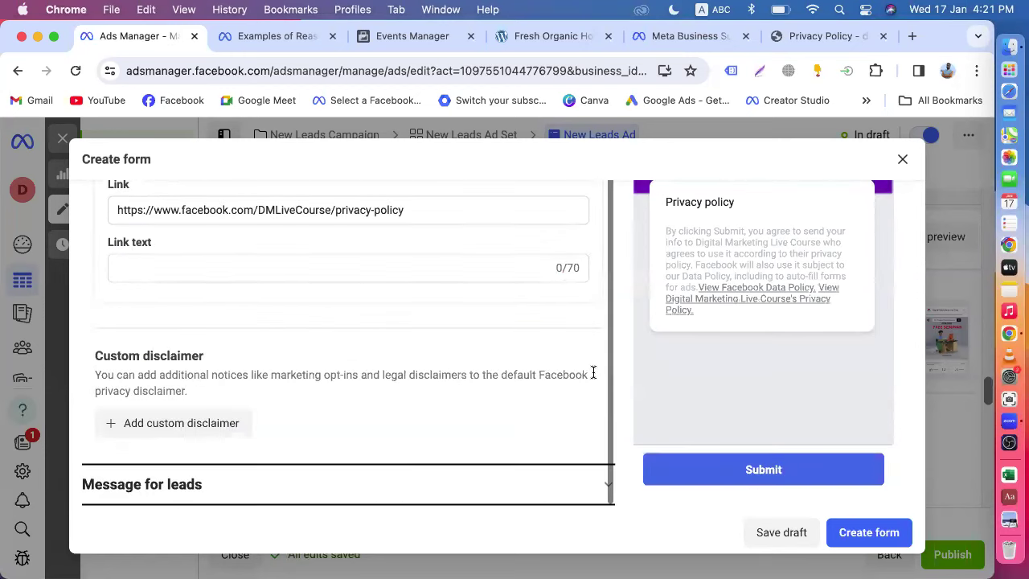
{"action": "left_click", "coordinate": [851, 537]}
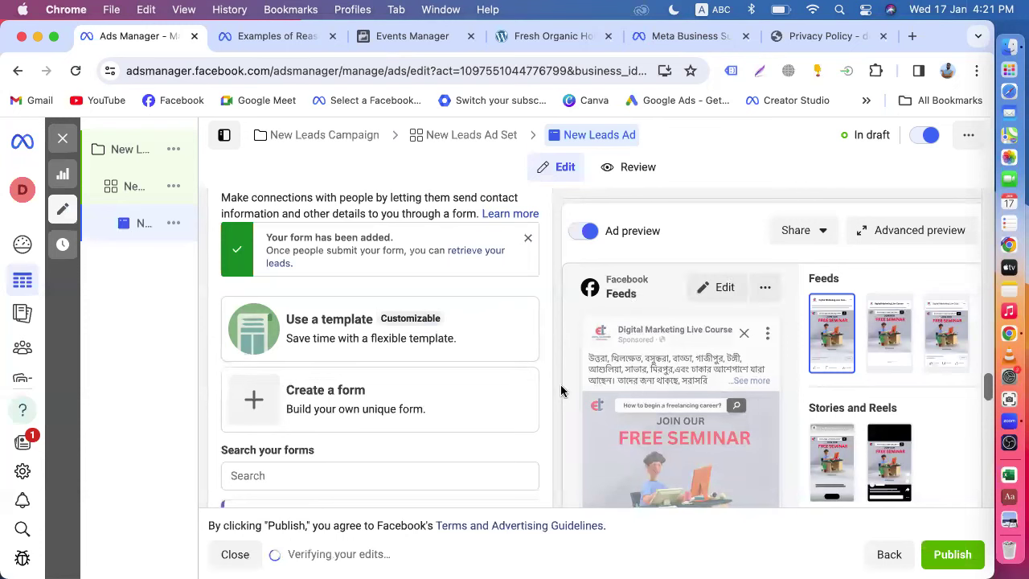
- Step the Batch-57 Offline Instant Form preview through prefill, privacy review and closing message pages
{"action": "scroll", "coordinate": [560, 390], "scroll_direction": "down", "scroll_amount": 3}
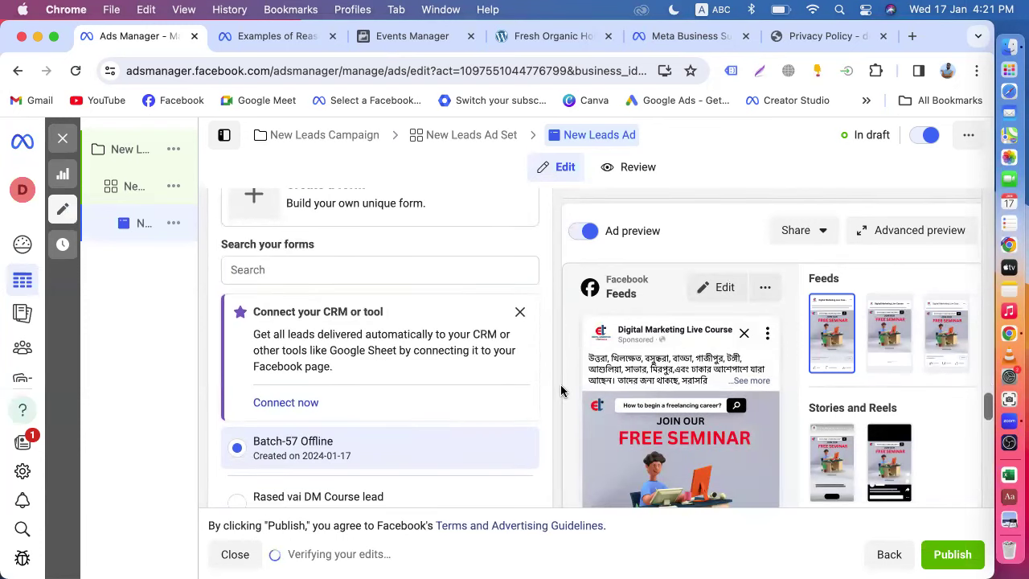
{"action": "scroll", "coordinate": [560, 390], "scroll_direction": "down", "scroll_amount": 5}
{"action": "scroll", "coordinate": [561, 391], "scroll_direction": "up", "scroll_amount": 2}
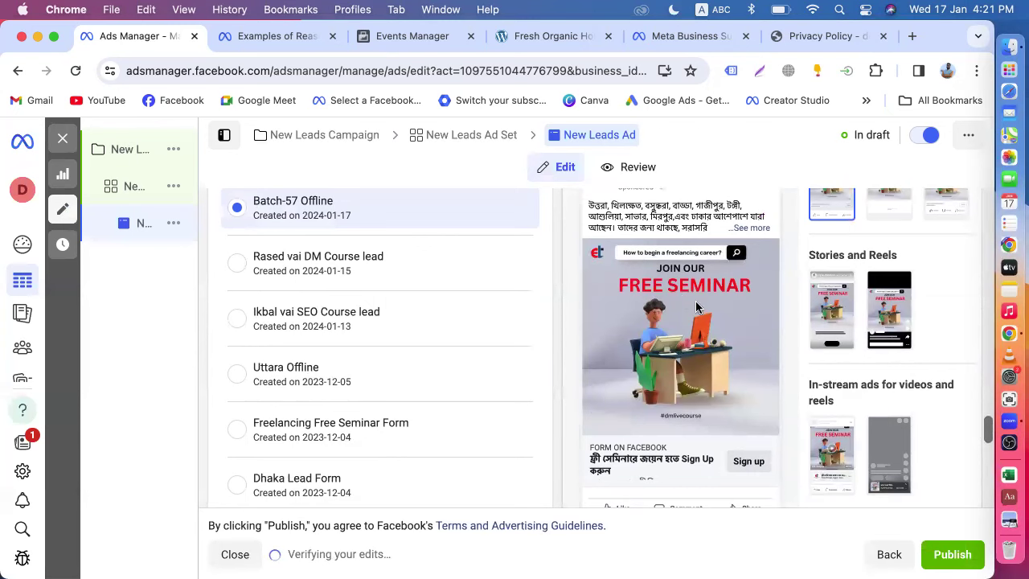
{"action": "scroll", "coordinate": [682, 378], "scroll_direction": "down", "scroll_amount": 1}
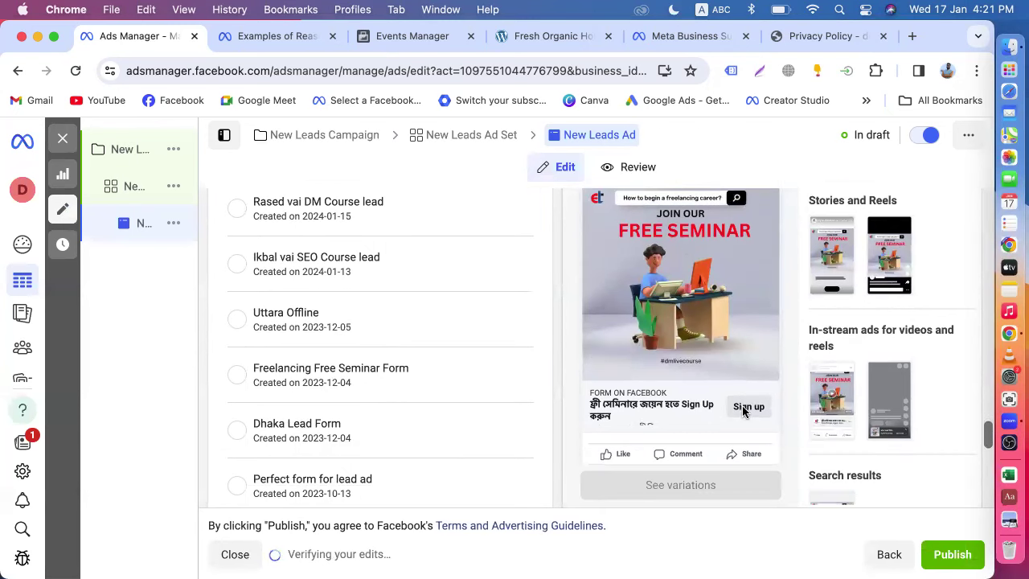
{"action": "scroll", "coordinate": [743, 412], "scroll_direction": "down", "scroll_amount": 6}
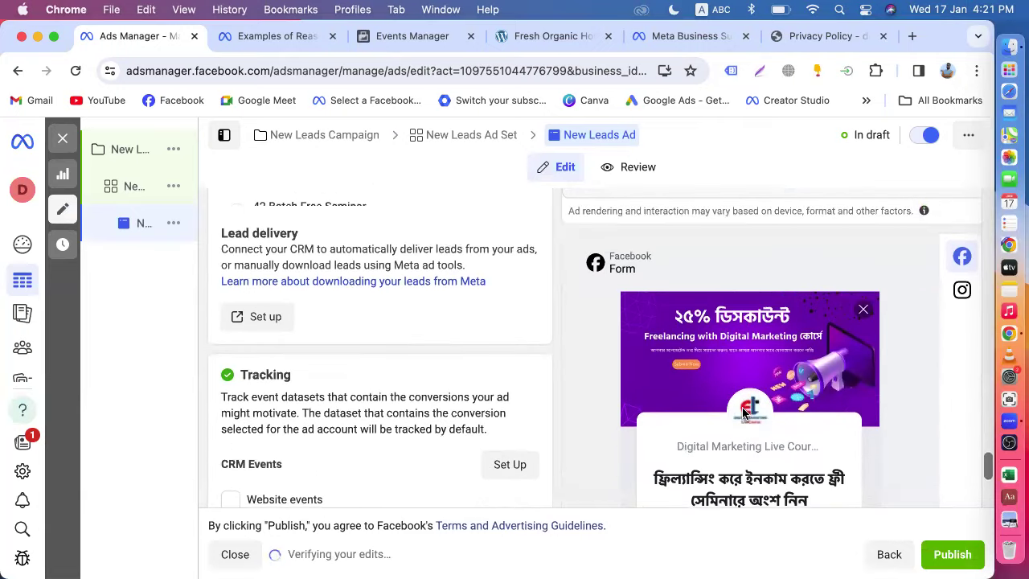
{"action": "scroll", "coordinate": [743, 412], "scroll_direction": "down", "scroll_amount": 2}
{"action": "scroll", "coordinate": [787, 406], "scroll_direction": "down", "scroll_amount": 3}
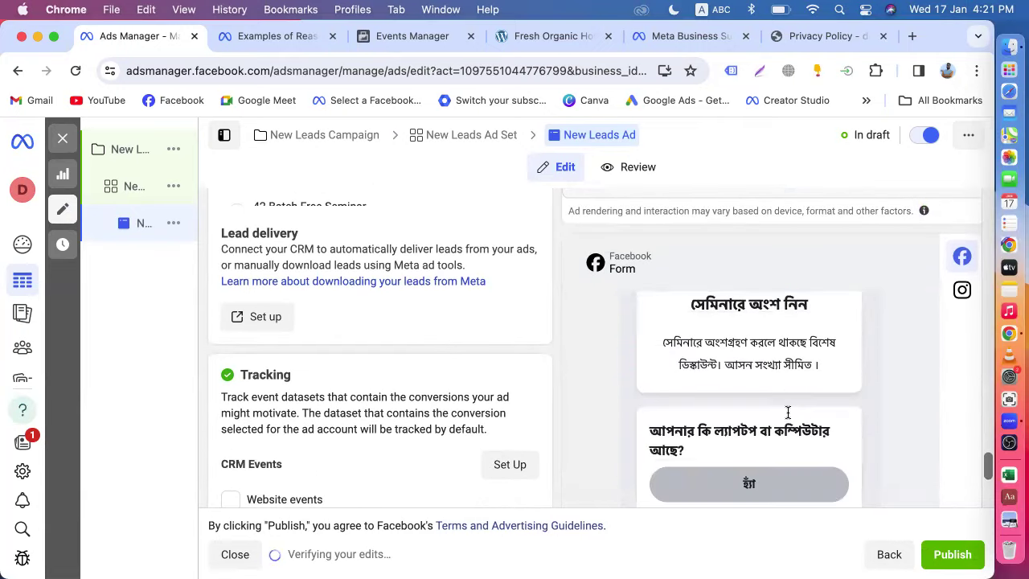
{"action": "scroll", "coordinate": [788, 416], "scroll_direction": "down", "scroll_amount": 3}
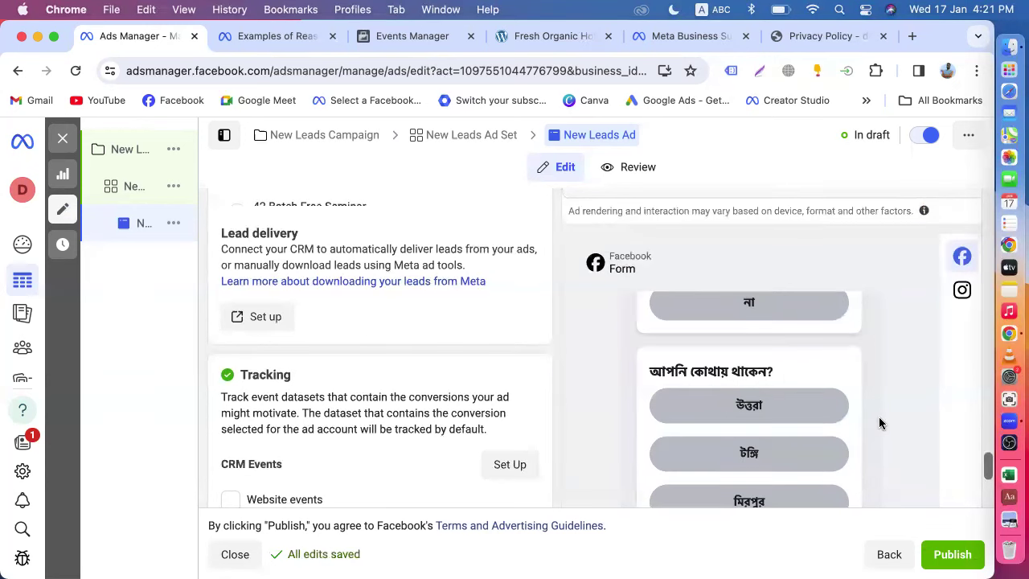
{"action": "scroll", "coordinate": [716, 401], "scroll_direction": "up", "scroll_amount": 3}
{"action": "scroll", "coordinate": [784, 405], "scroll_direction": "down", "scroll_amount": 5}
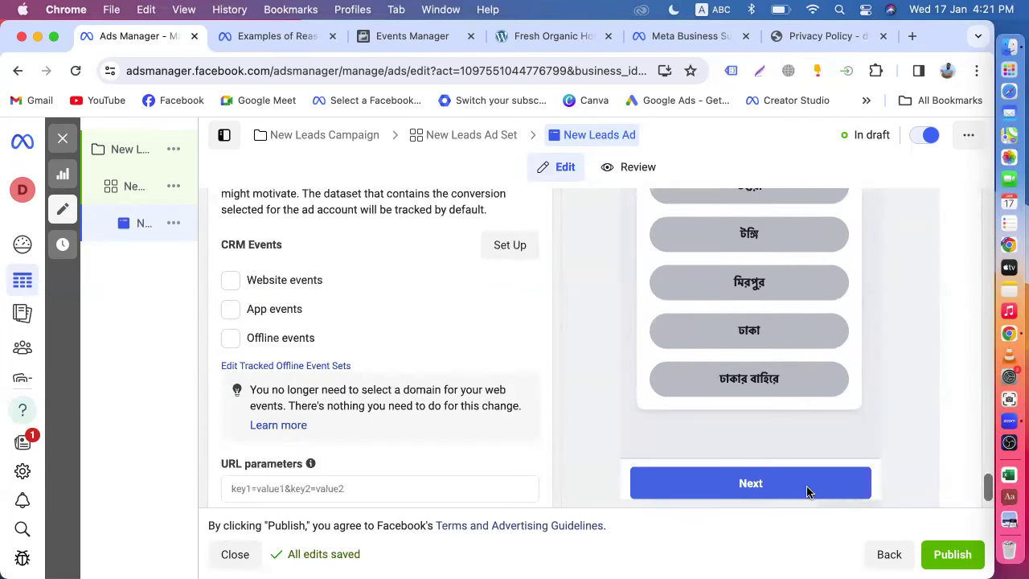
{"action": "scroll", "coordinate": [808, 492], "scroll_direction": "down", "scroll_amount": 1}
{"action": "left_click", "coordinate": [864, 465]}
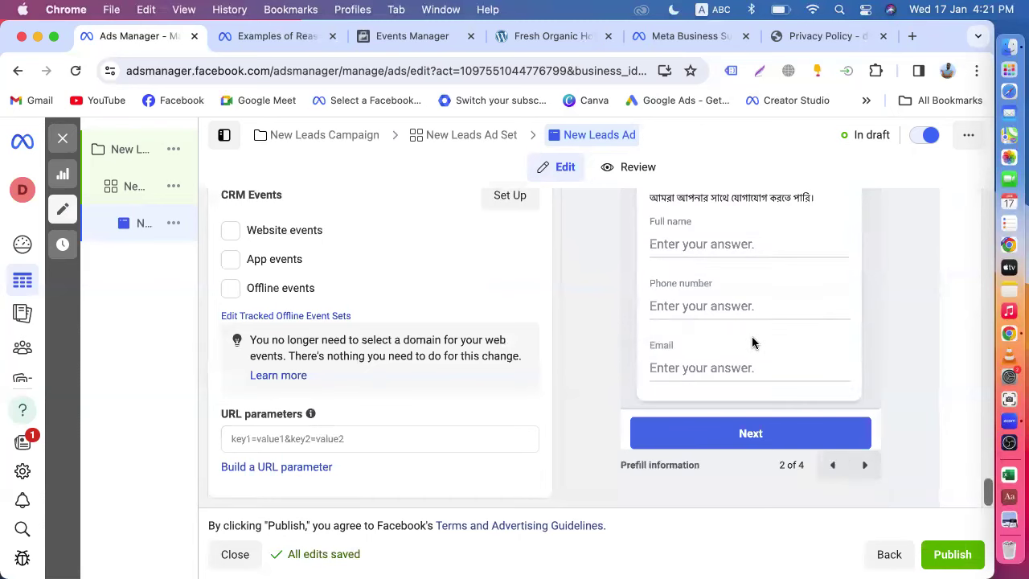
{"action": "left_click", "coordinate": [864, 466]}
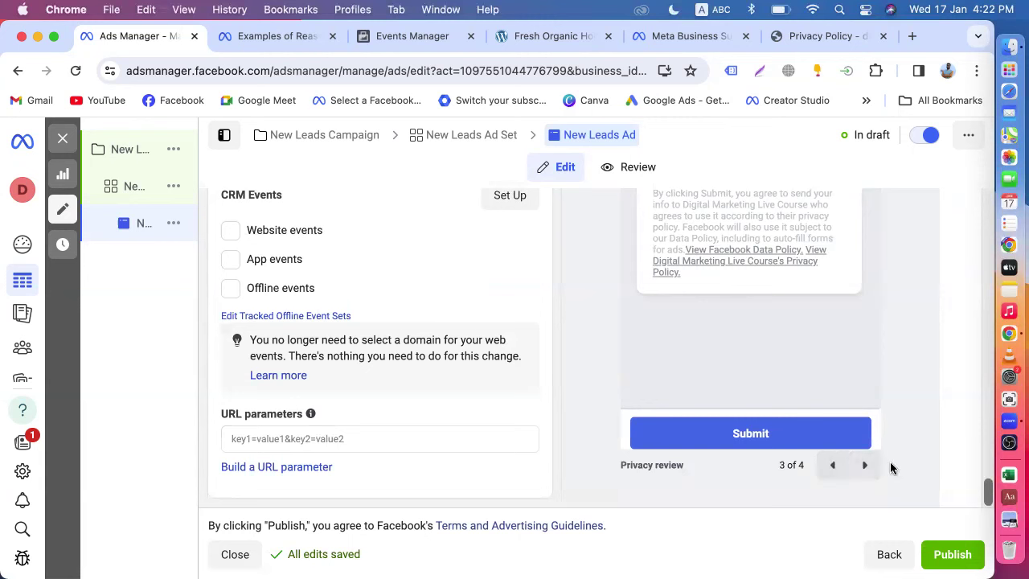
{"action": "left_click", "coordinate": [864, 465]}
- Open the New Leads Ad Set settings from the navigation panel
{"action": "scroll", "coordinate": [730, 260], "scroll_direction": "up", "scroll_amount": 3}
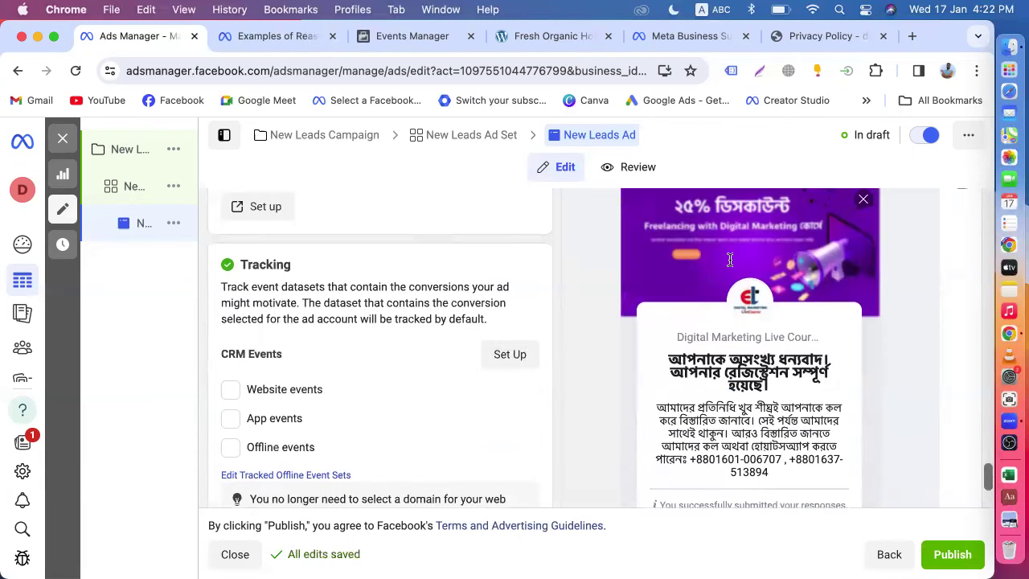
{"action": "scroll", "coordinate": [530, 386], "scroll_direction": "up", "scroll_amount": 5}
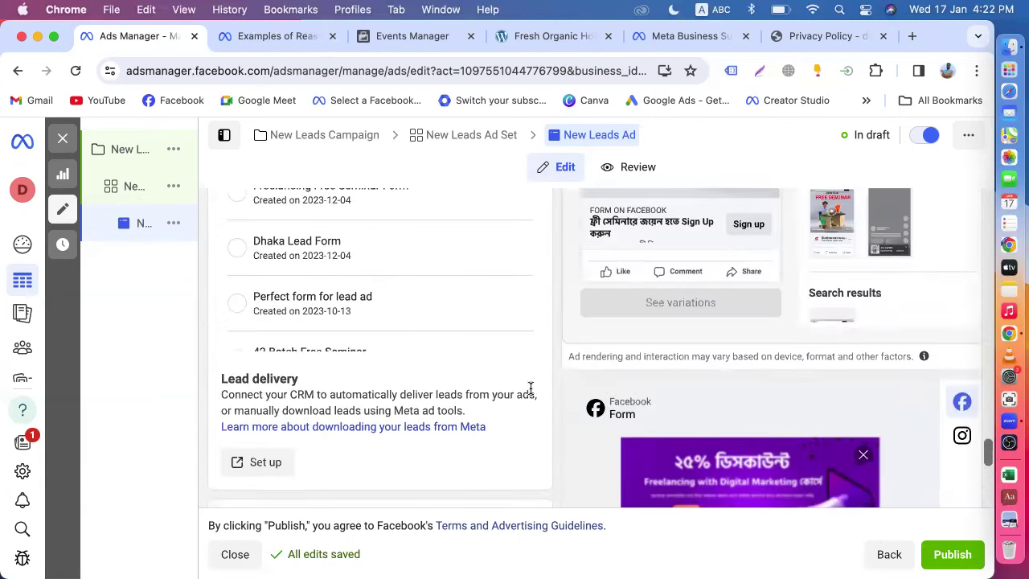
{"action": "scroll", "coordinate": [531, 389], "scroll_direction": "up", "scroll_amount": 5}
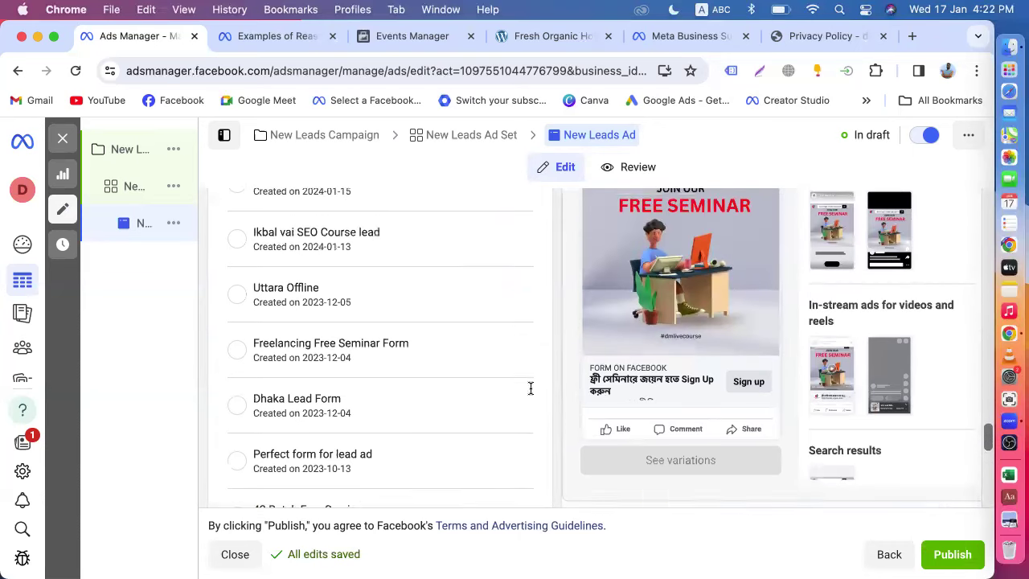
{"action": "scroll", "coordinate": [533, 393], "scroll_direction": "up", "scroll_amount": 2}
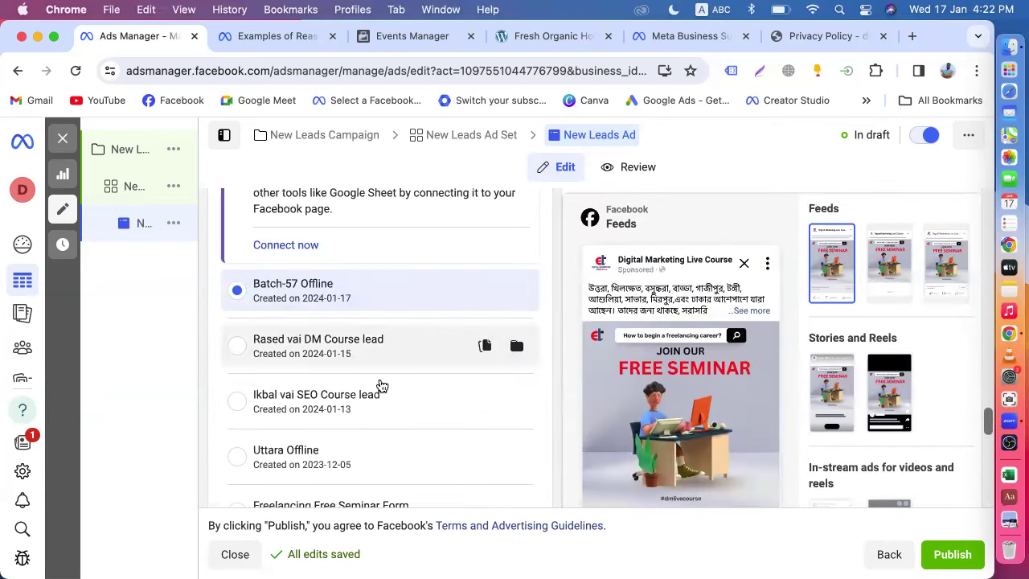
{"action": "scroll", "coordinate": [425, 432], "scroll_direction": "down", "scroll_amount": 5}
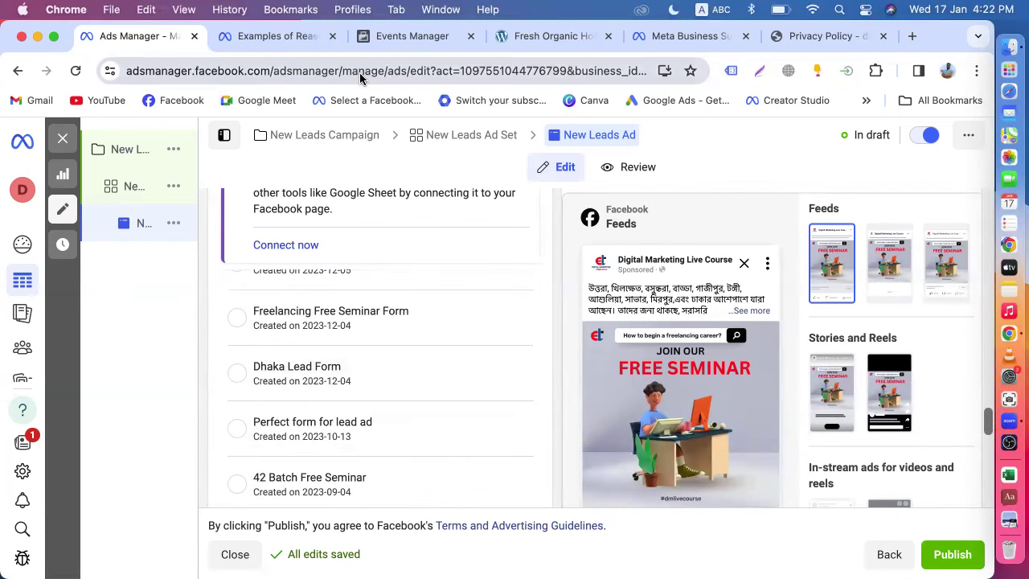
{"action": "scroll", "coordinate": [386, 368], "scroll_direction": "up", "scroll_amount": 5}
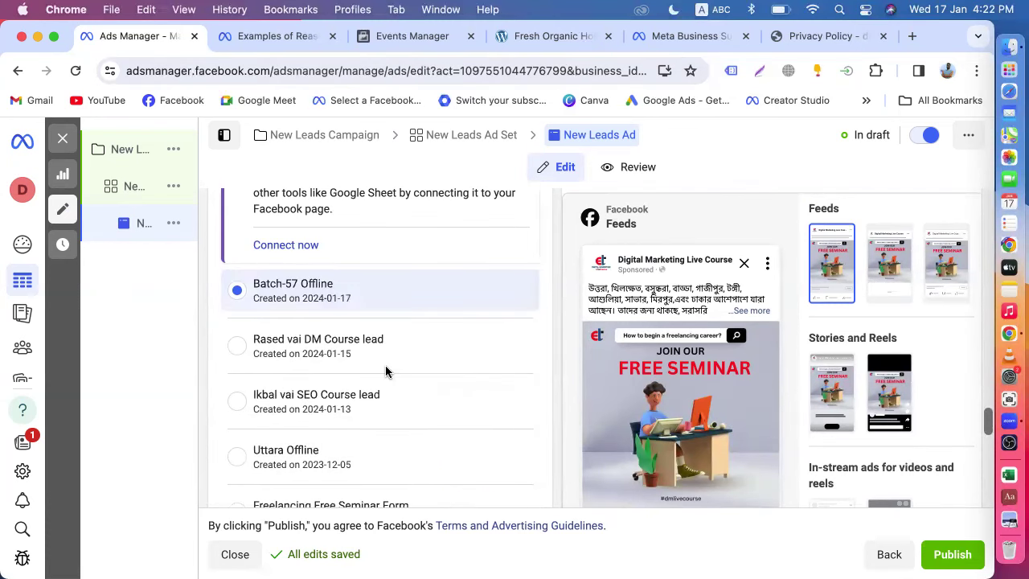
{"action": "scroll", "coordinate": [385, 370], "scroll_direction": "up", "scroll_amount": 10}
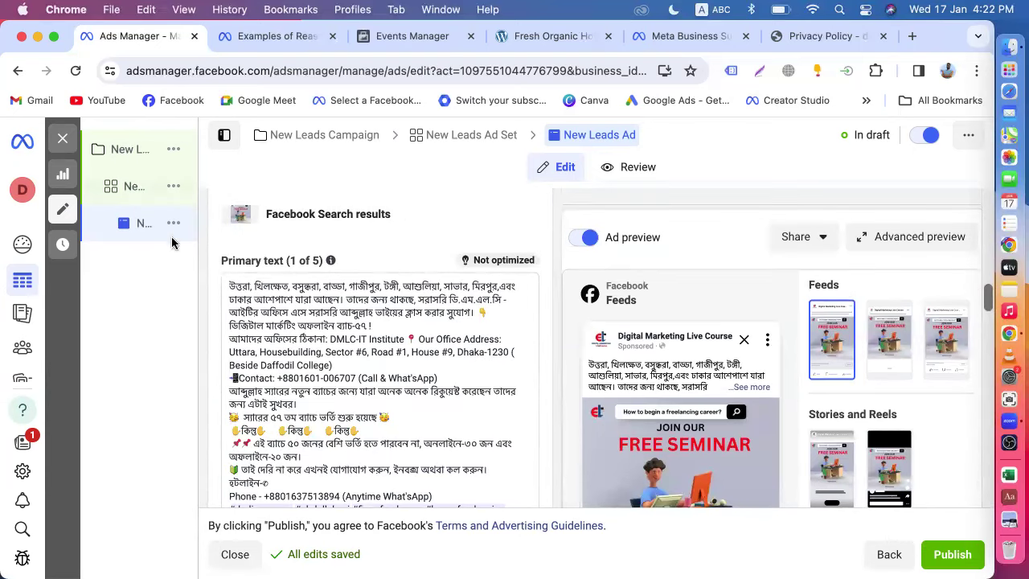
{"action": "left_click", "coordinate": [141, 186]}
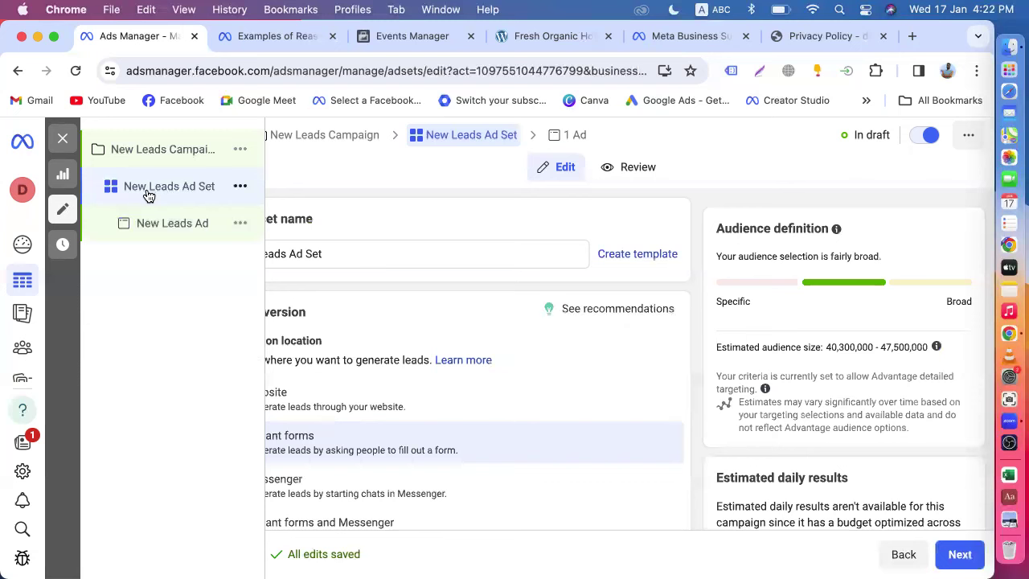
- Exit the New Leads Campaign editor without publishing its drafts, then switch the campaign off
{"action": "scroll", "coordinate": [375, 407], "scroll_direction": "down", "scroll_amount": 10}
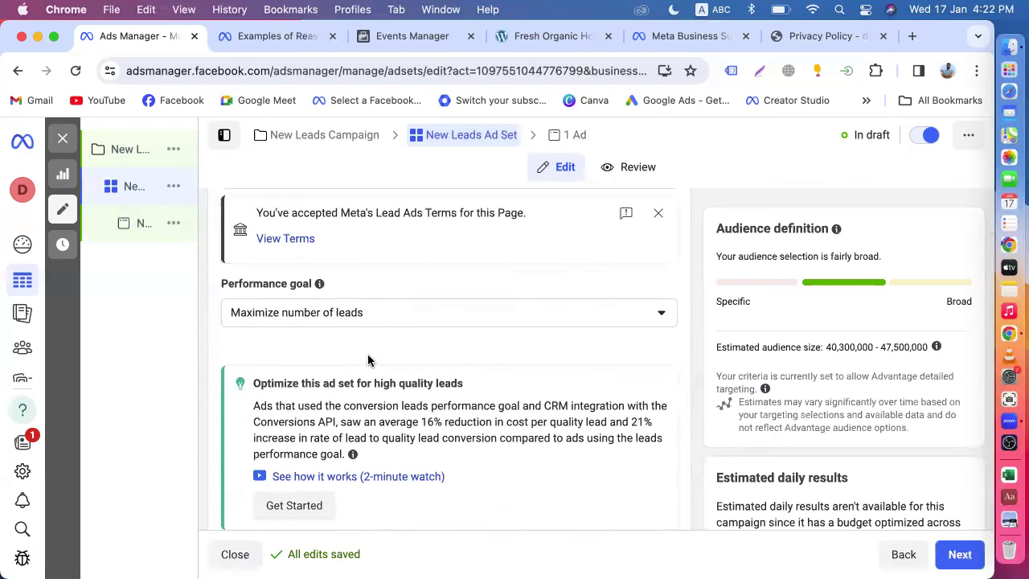
{"action": "scroll", "coordinate": [362, 353], "scroll_direction": "up", "scroll_amount": 10}
{"action": "left_click", "coordinate": [98, 151]}
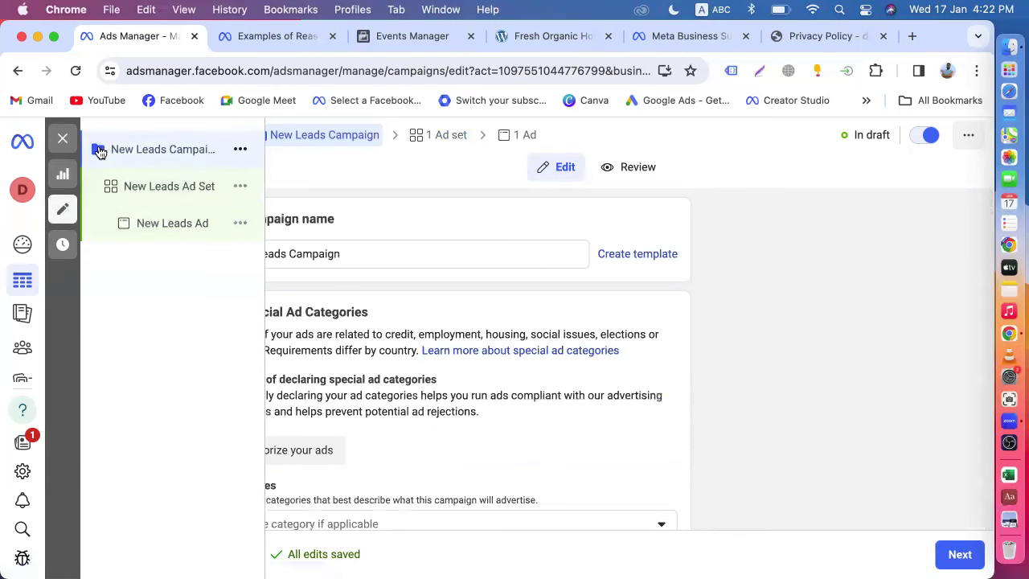
{"action": "left_click", "coordinate": [63, 138]}
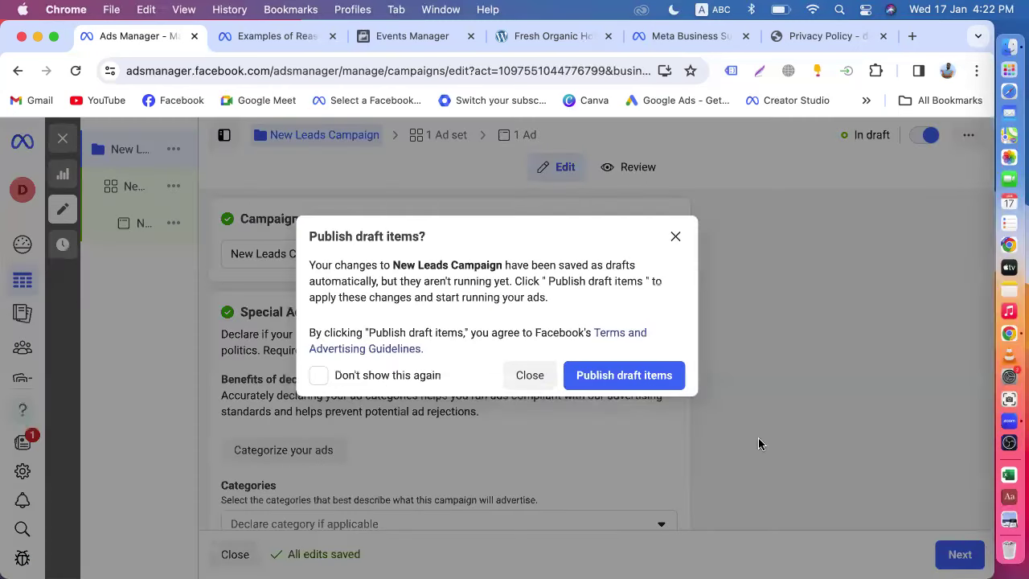
{"action": "left_click", "coordinate": [530, 374]}
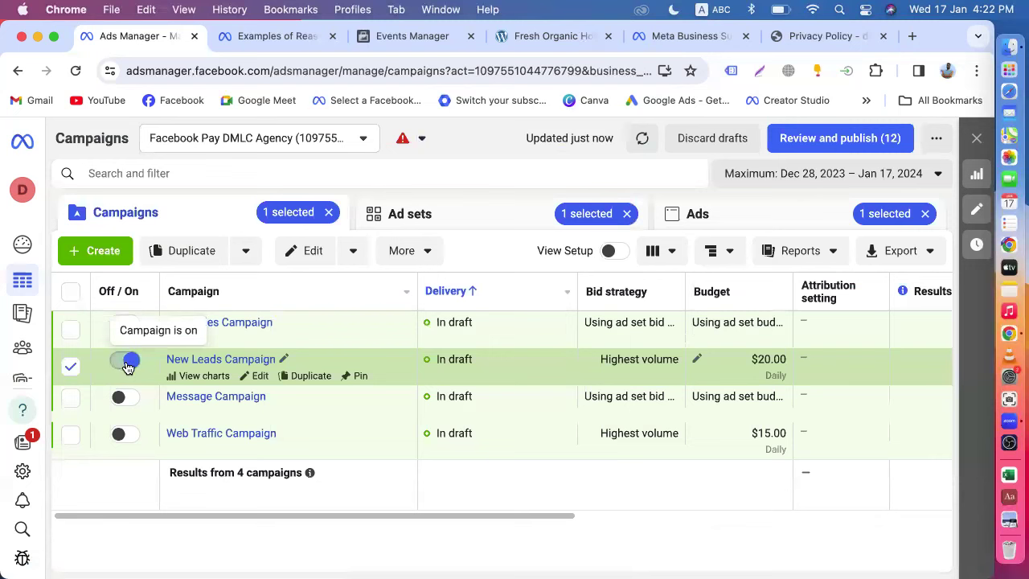
{"action": "left_click", "coordinate": [127, 366]}
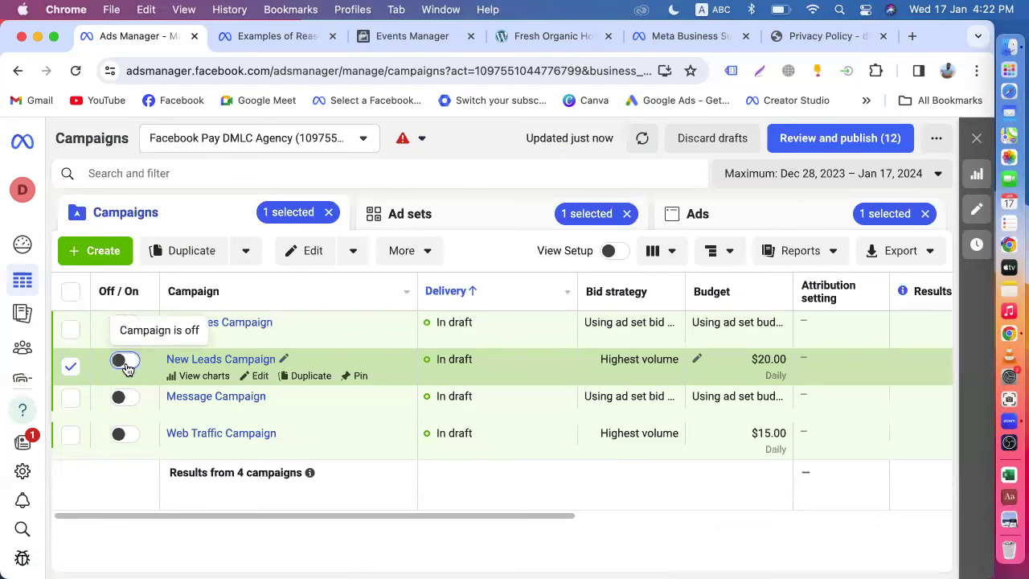
- Uncheck the New Leads Campaign row and start a new browser tab
{"action": "left_click", "coordinate": [70, 366]}
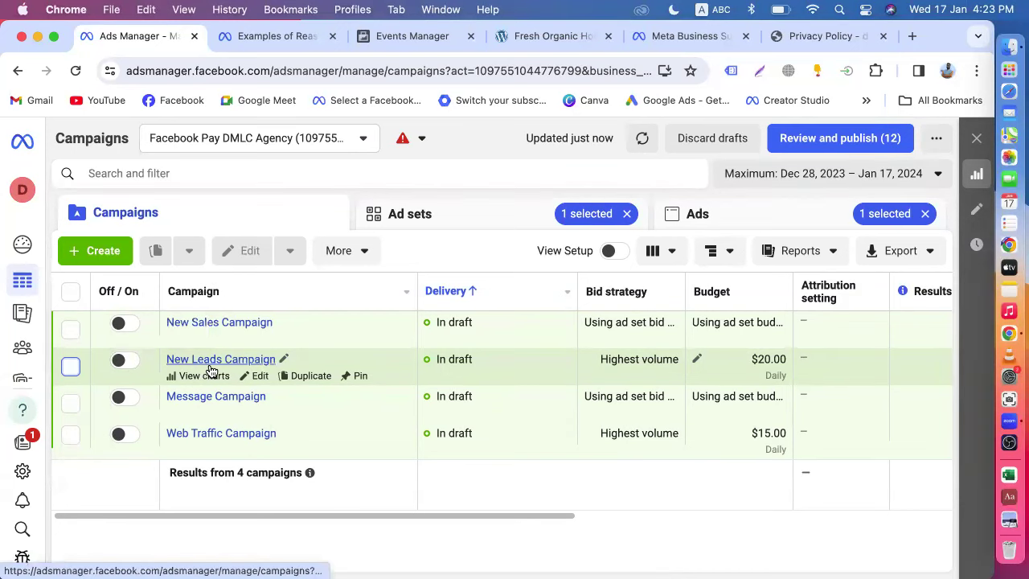
{"action": "left_click", "coordinate": [912, 35]}
- Load Creator Studio in the new tab and go to the Instant Forms lead form manager
{"action": "left_click", "coordinate": [788, 101]}
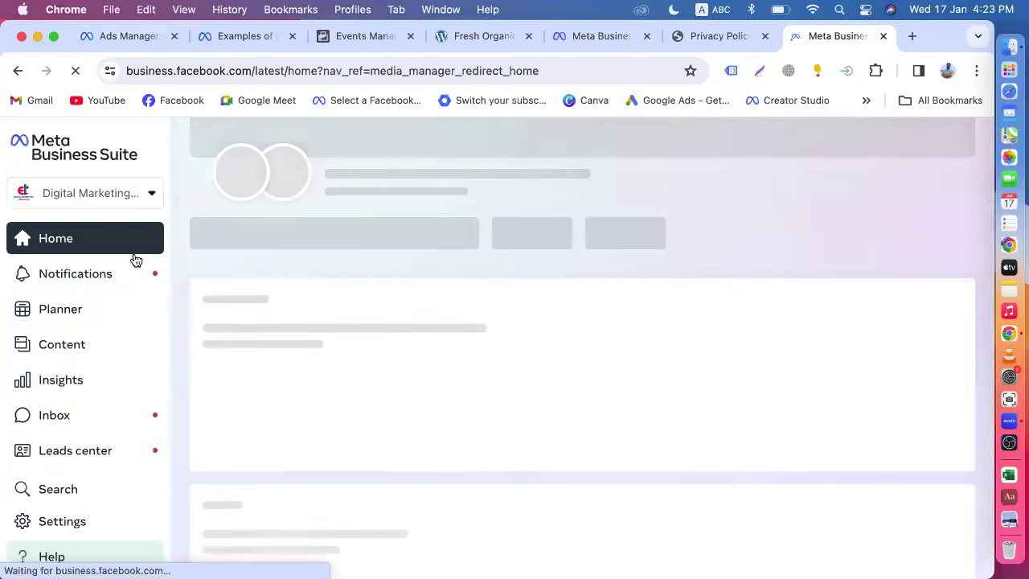
{"action": "scroll", "coordinate": [80, 419], "scroll_direction": "down", "scroll_amount": 3}
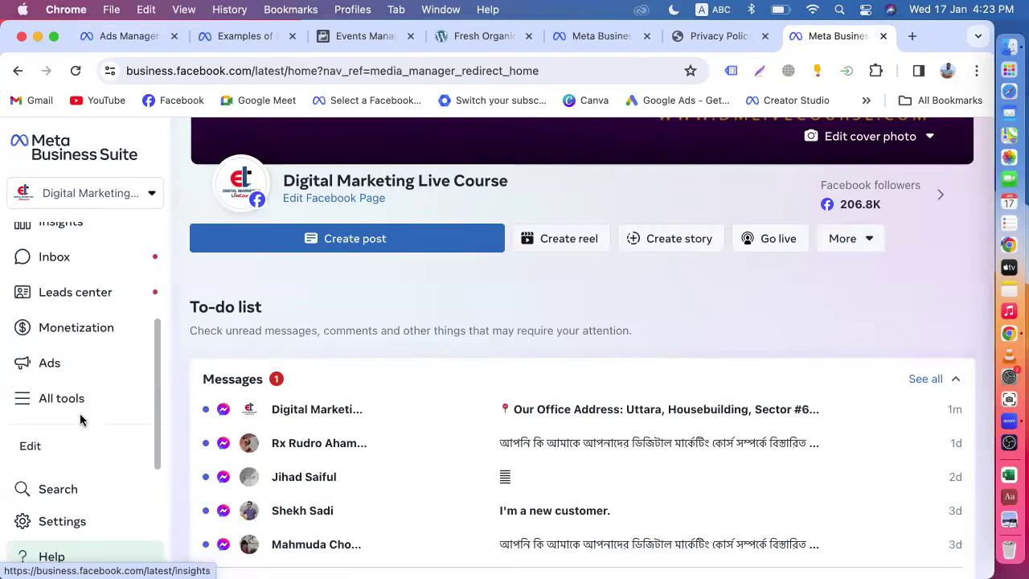
{"action": "left_click", "coordinate": [69, 400]}
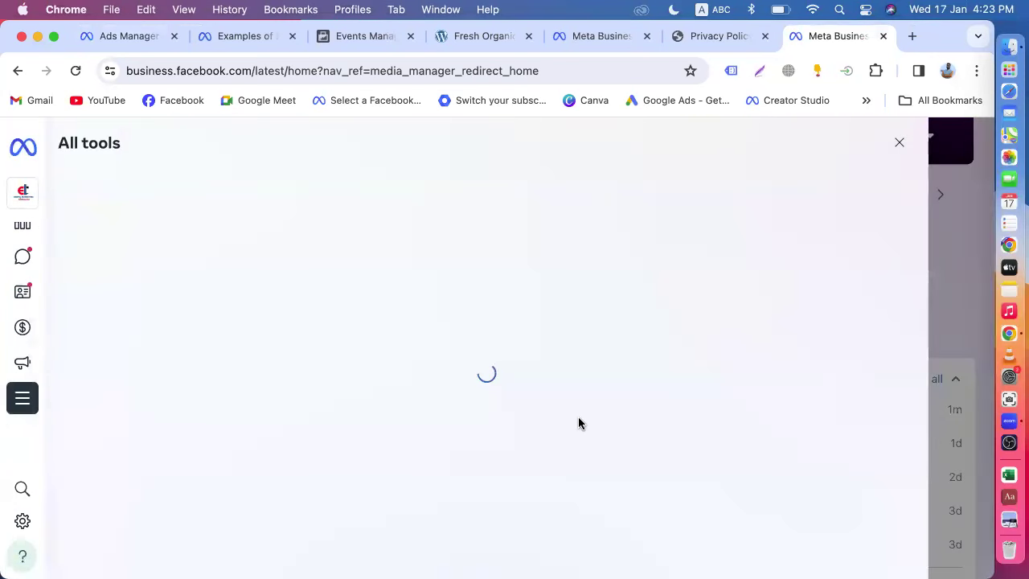
{"action": "scroll", "coordinate": [578, 421], "scroll_direction": "down", "scroll_amount": 10}
{"action": "scroll", "coordinate": [579, 424], "scroll_direction": "down", "scroll_amount": 3}
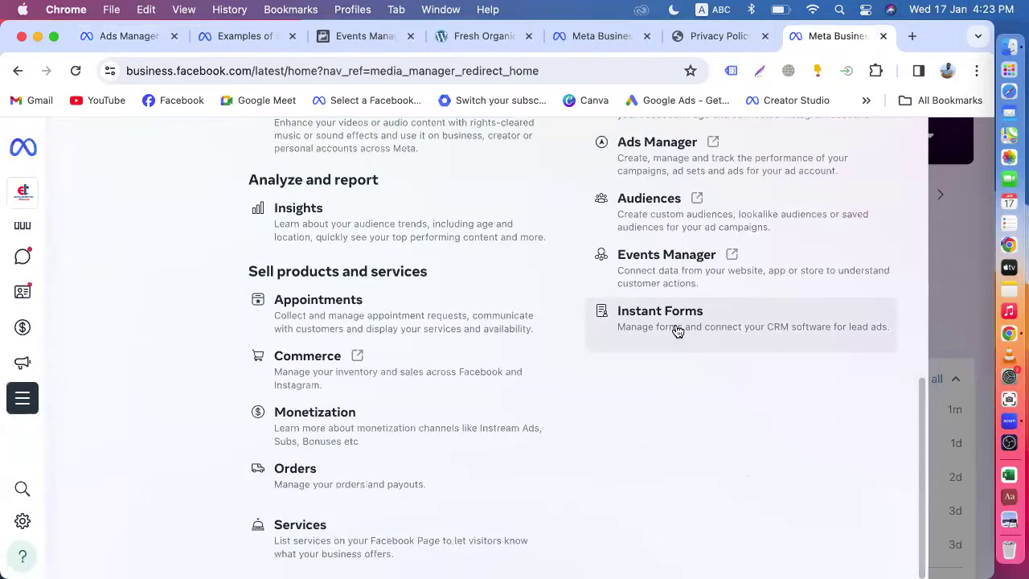
{"action": "left_click", "coordinate": [678, 330]}
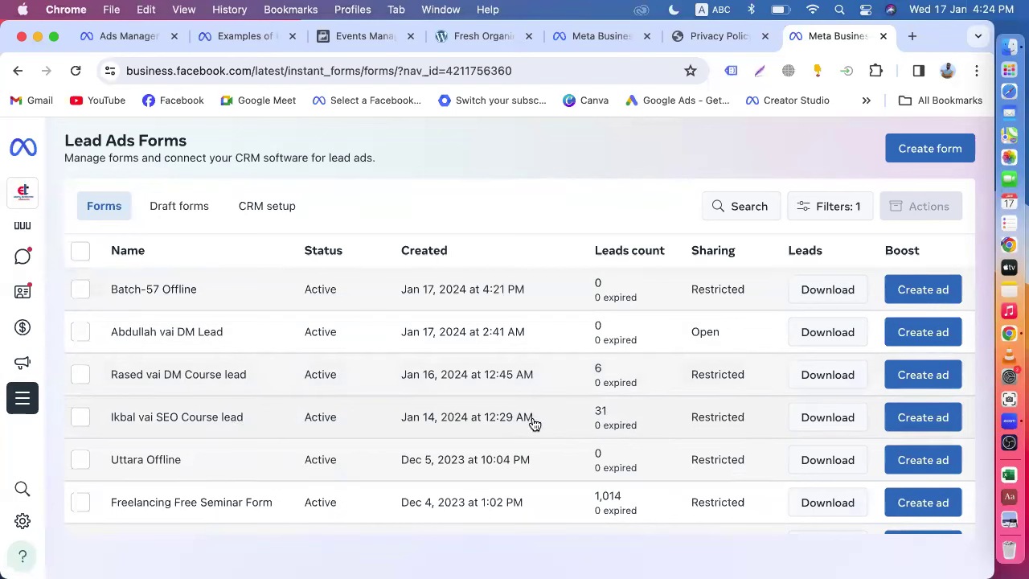
- Find the SEO Course lead form in the forms list and bring up its Download options
{"action": "scroll", "coordinate": [608, 420], "scroll_direction": "down", "scroll_amount": 3}
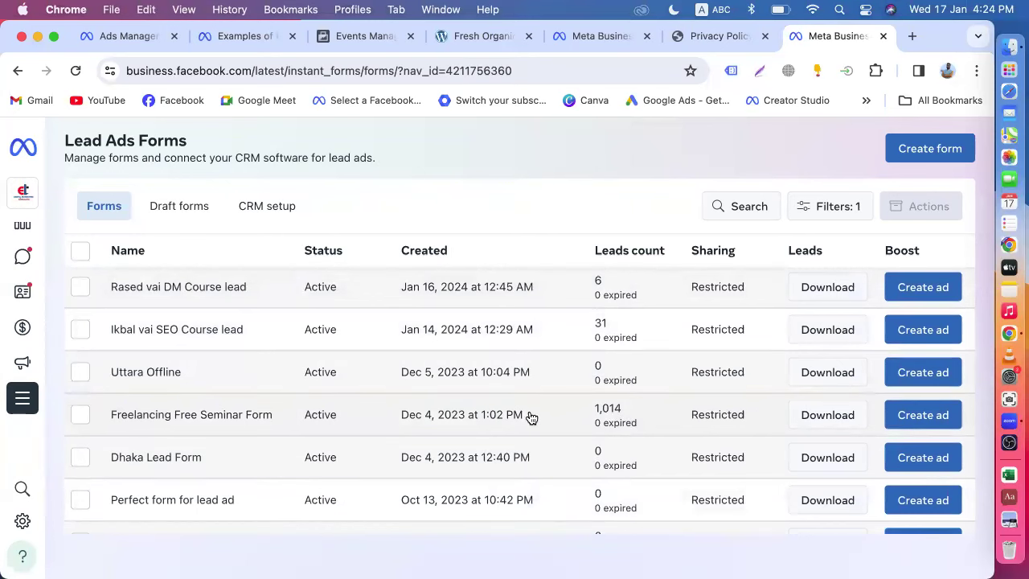
{"action": "scroll", "coordinate": [526, 418], "scroll_direction": "up", "scroll_amount": 2}
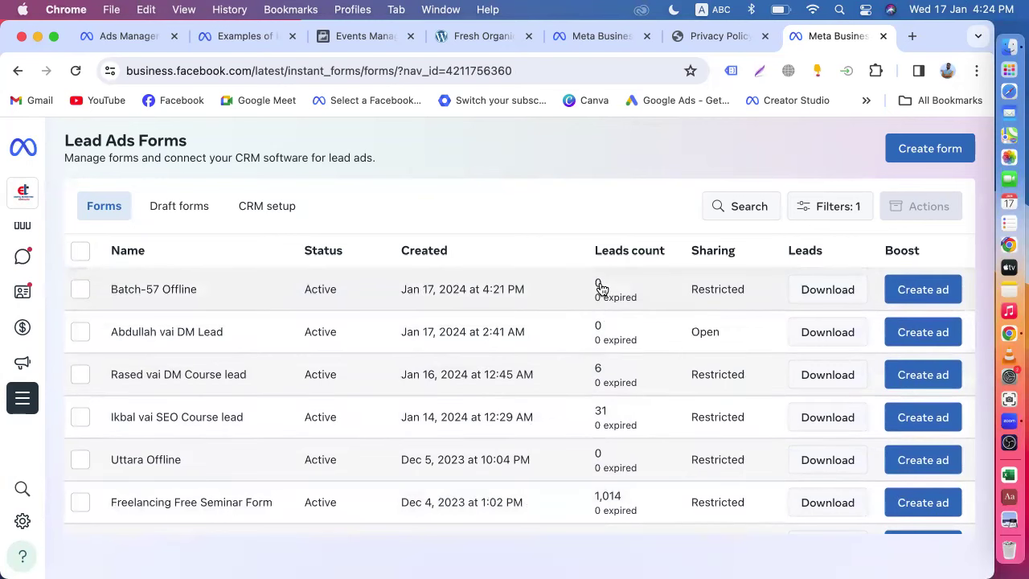
{"action": "scroll", "coordinate": [541, 393], "scroll_direction": "down", "scroll_amount": 1}
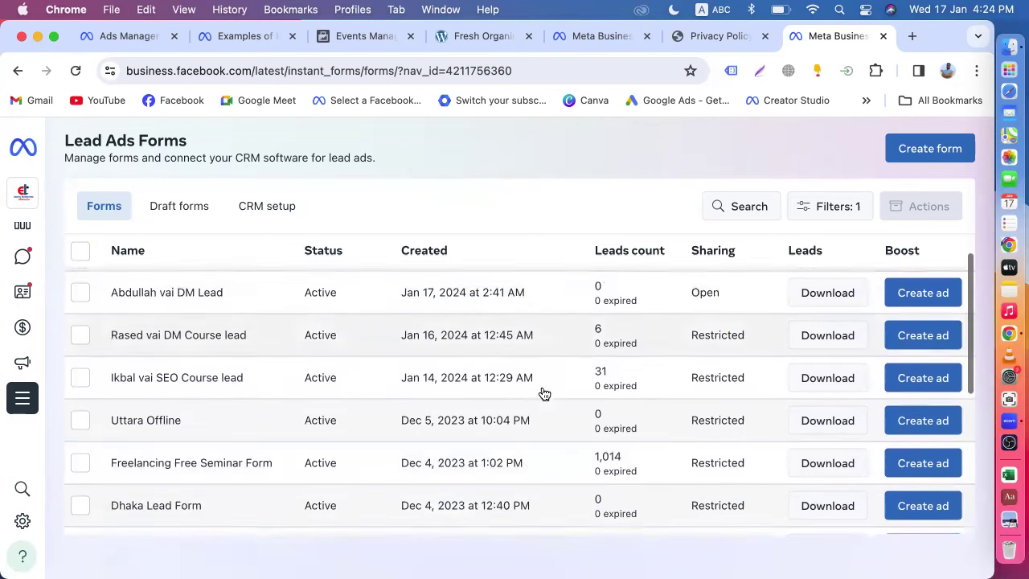
{"action": "left_click", "coordinate": [816, 381]}
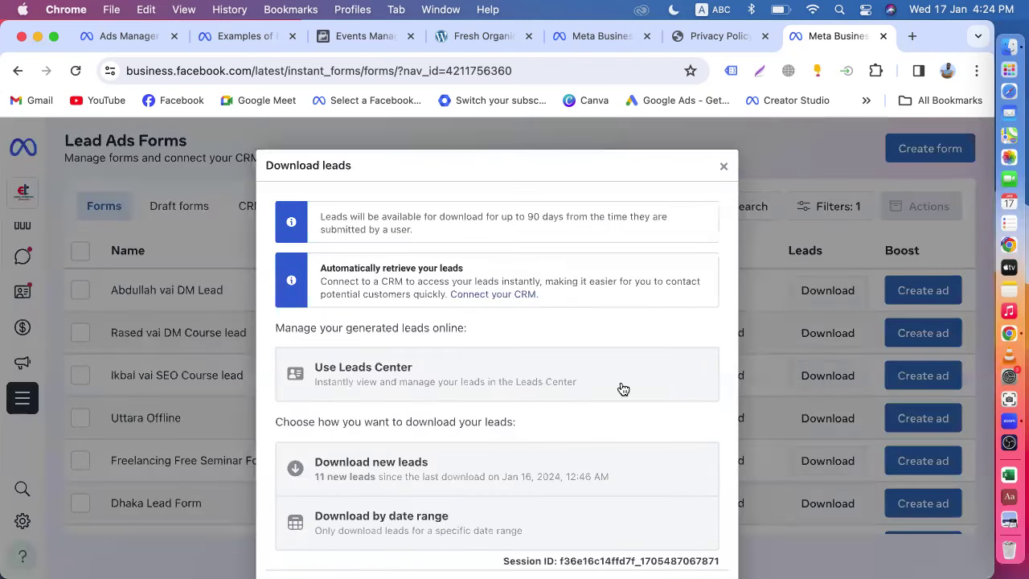
- Download the SEO Course form's 31 leads for the Maximum date range as XLS and reveal the file
{"action": "scroll", "coordinate": [459, 409], "scroll_direction": "down", "scroll_amount": 3}
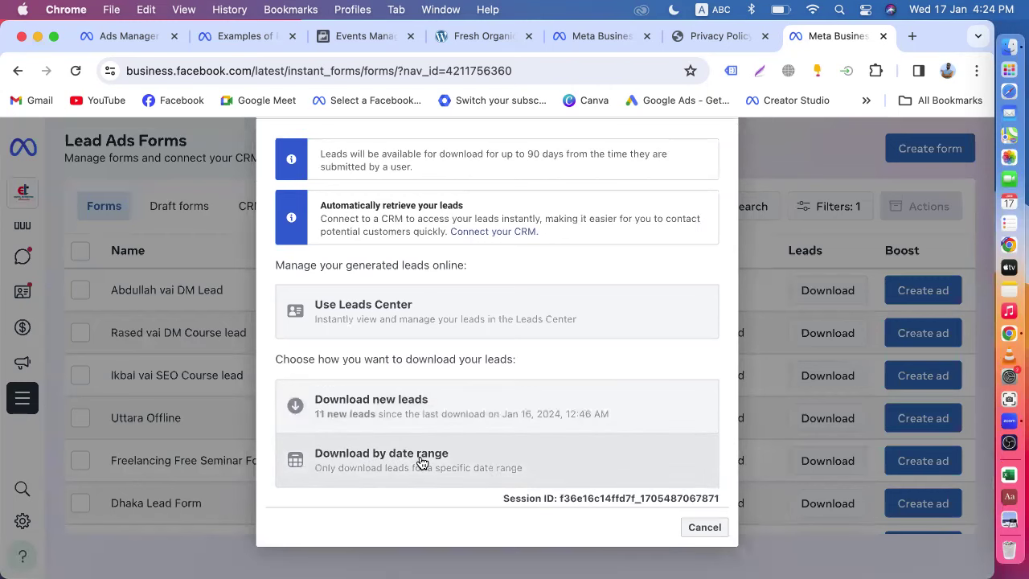
{"action": "left_click", "coordinate": [419, 462]}
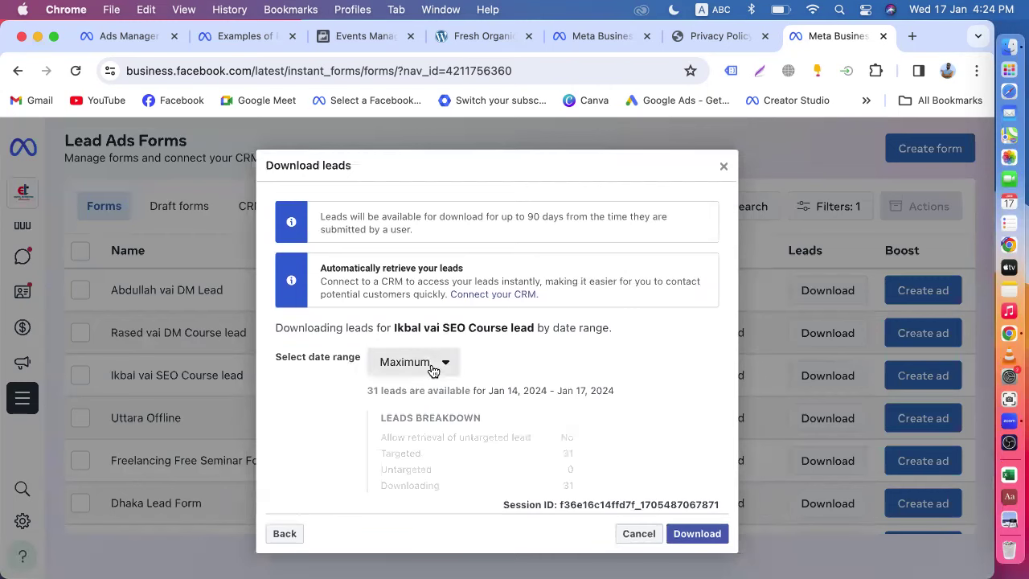
{"action": "left_click", "coordinate": [418, 362]}
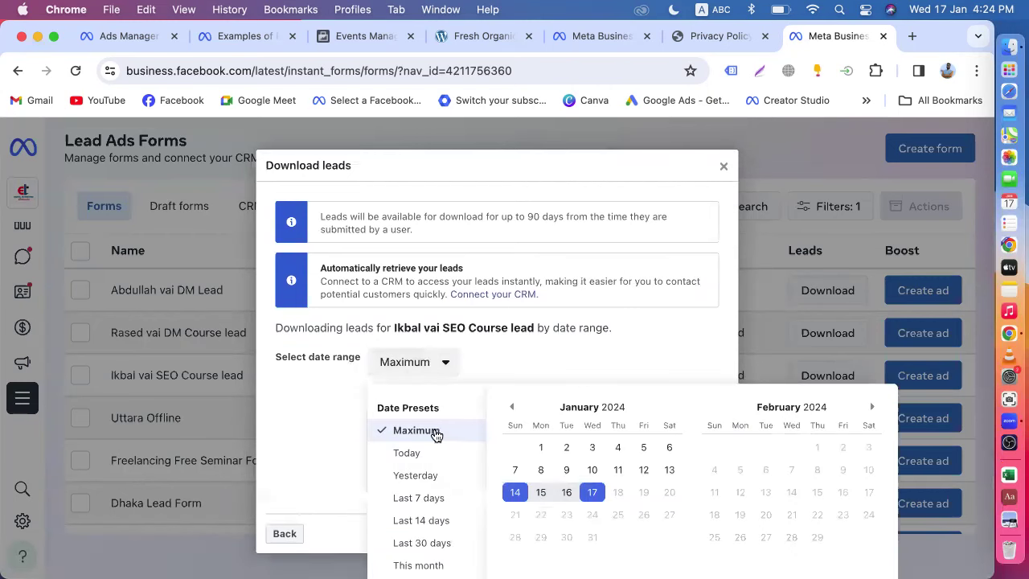
{"action": "left_click", "coordinate": [435, 432]}
{"action": "left_click", "coordinate": [425, 432]}
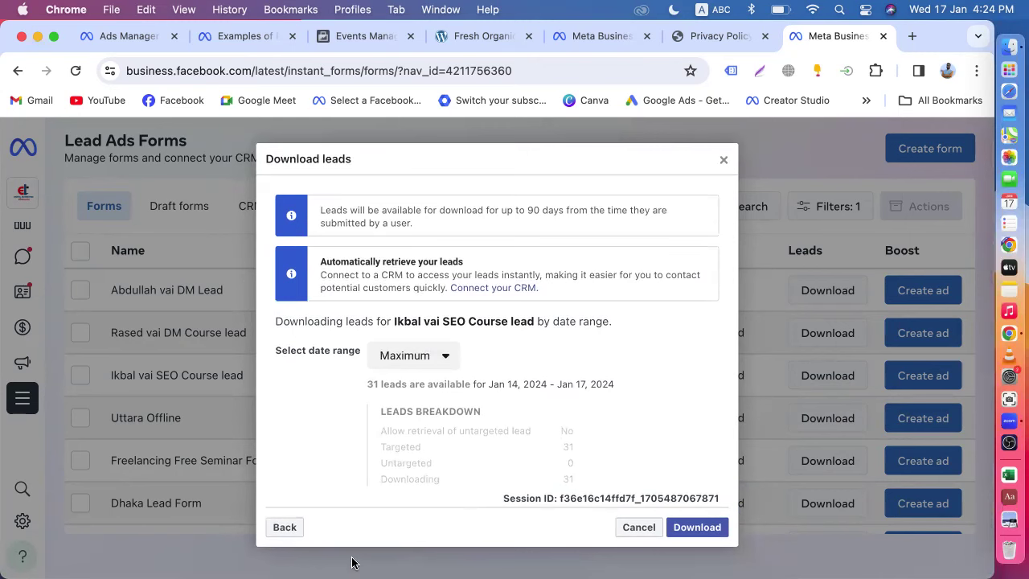
{"action": "left_click", "coordinate": [696, 527]}
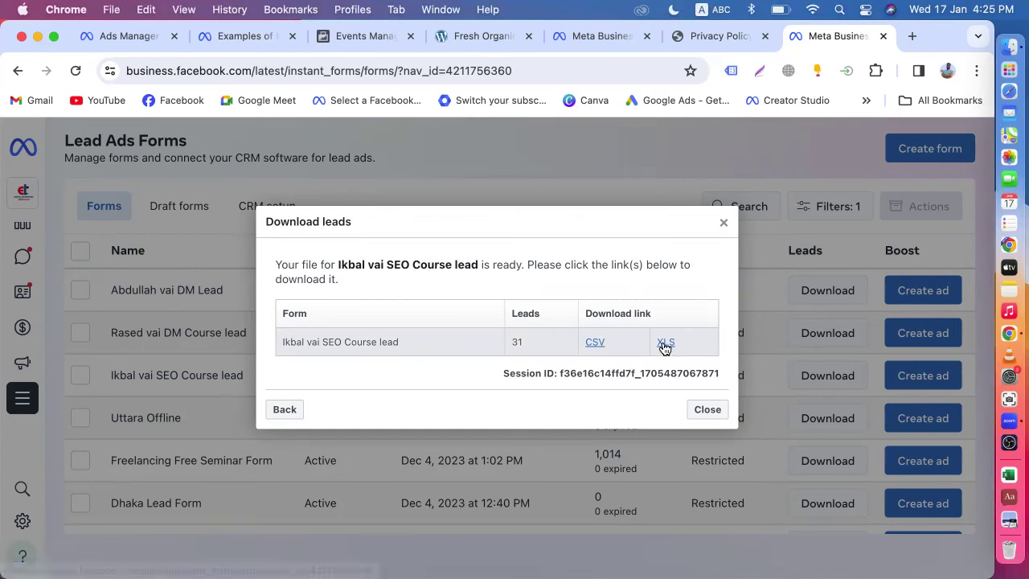
{"action": "left_click", "coordinate": [664, 346]}
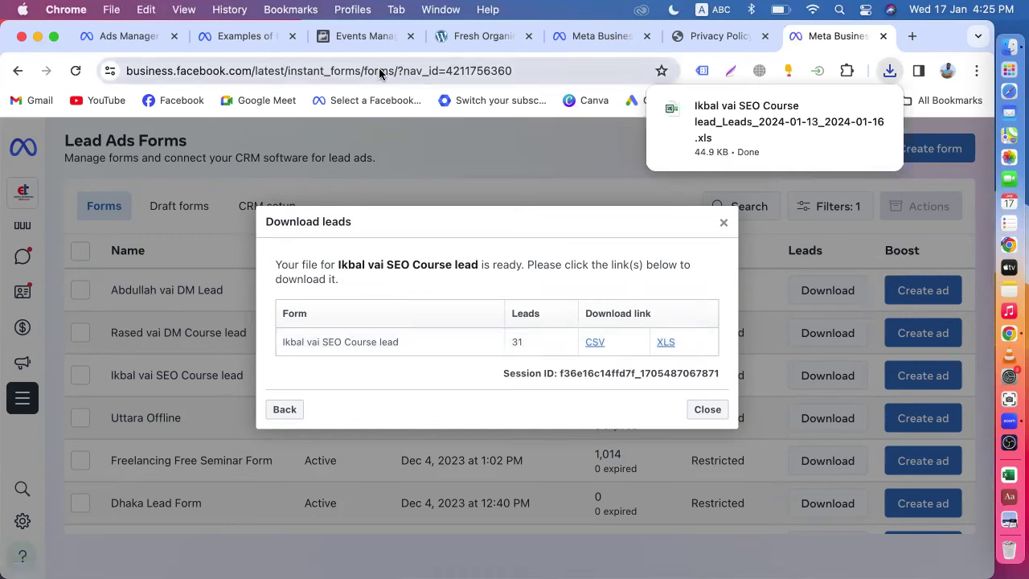
{"action": "mouse_move", "coordinate": [738, 137]}
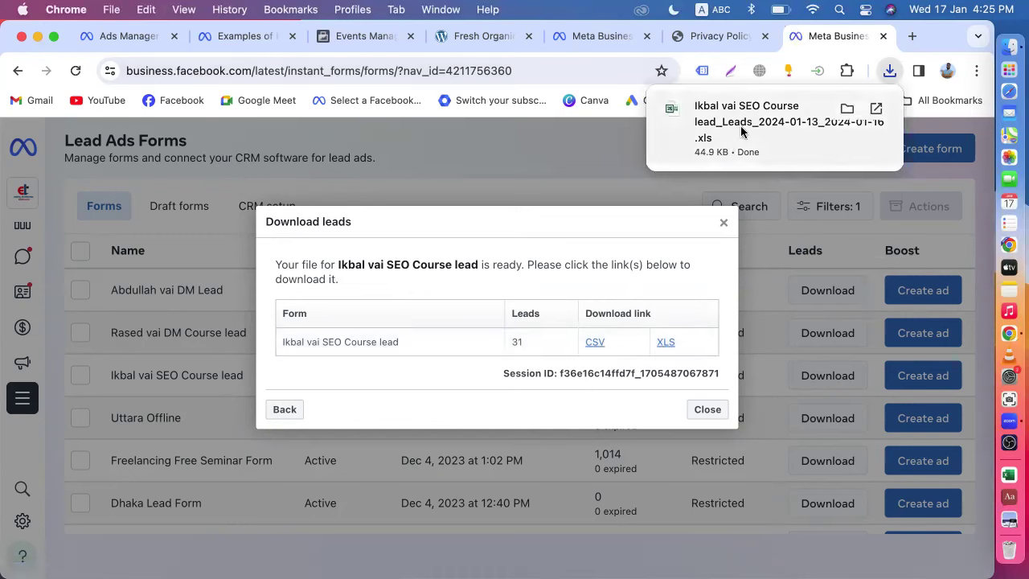
{"action": "left_click", "coordinate": [847, 110]}
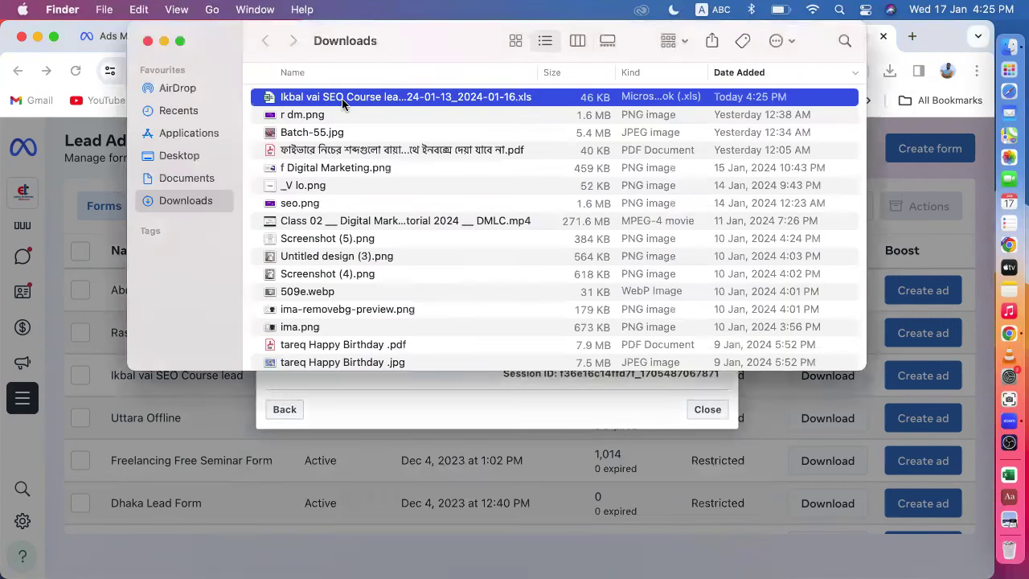
- Open the downloaded SEO Course leads .xls in Excel, accepting the file format warning
{"action": "left_click_drag", "start_coordinate": [342, 98], "coordinate": [342, 105]}
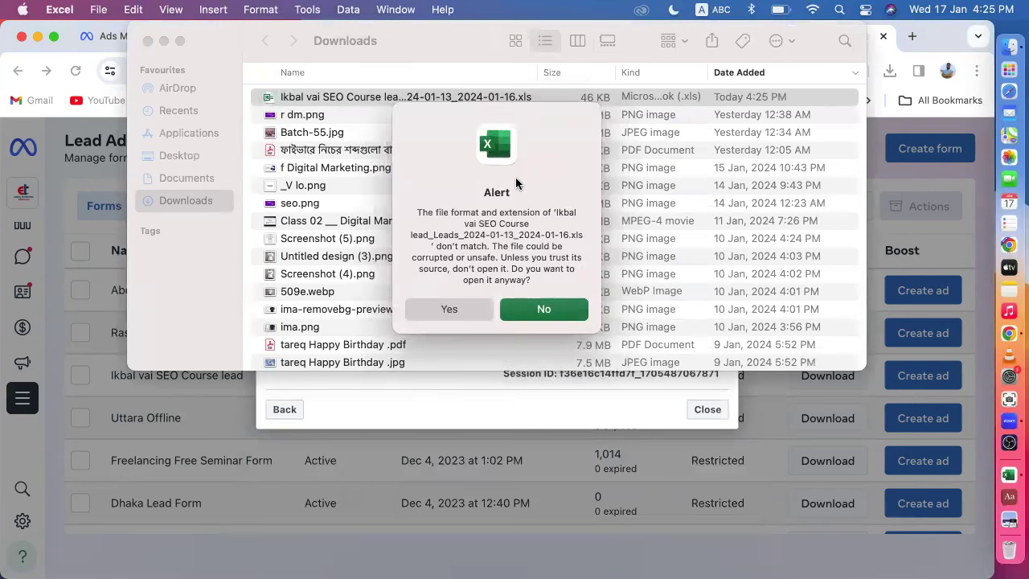
{"action": "left_click", "coordinate": [461, 309]}
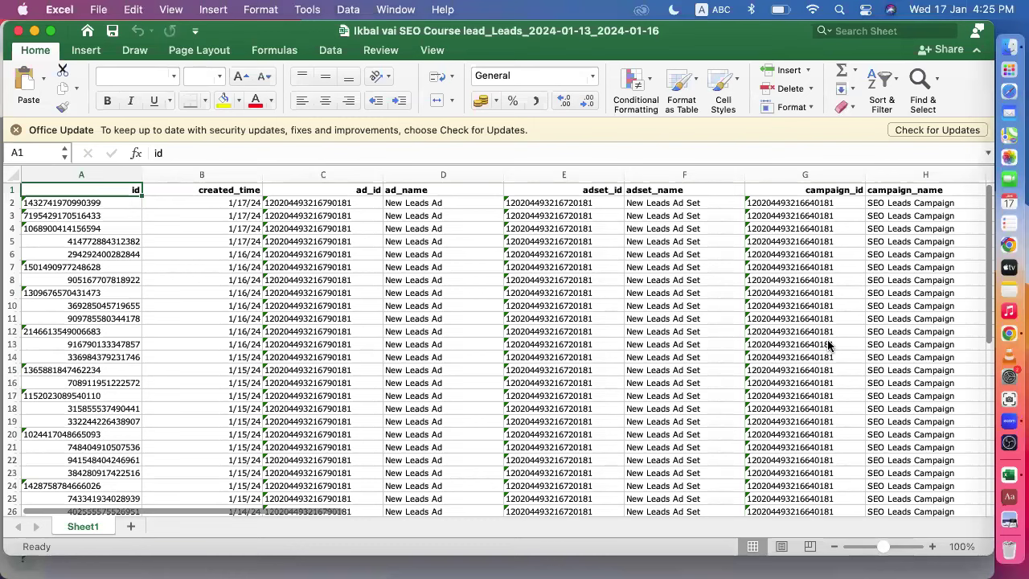
{"action": "scroll", "coordinate": [695, 334], "scroll_direction": "right", "scroll_amount": 5}
{"action": "scroll", "coordinate": [695, 334], "scroll_direction": "right", "scroll_amount": 15}
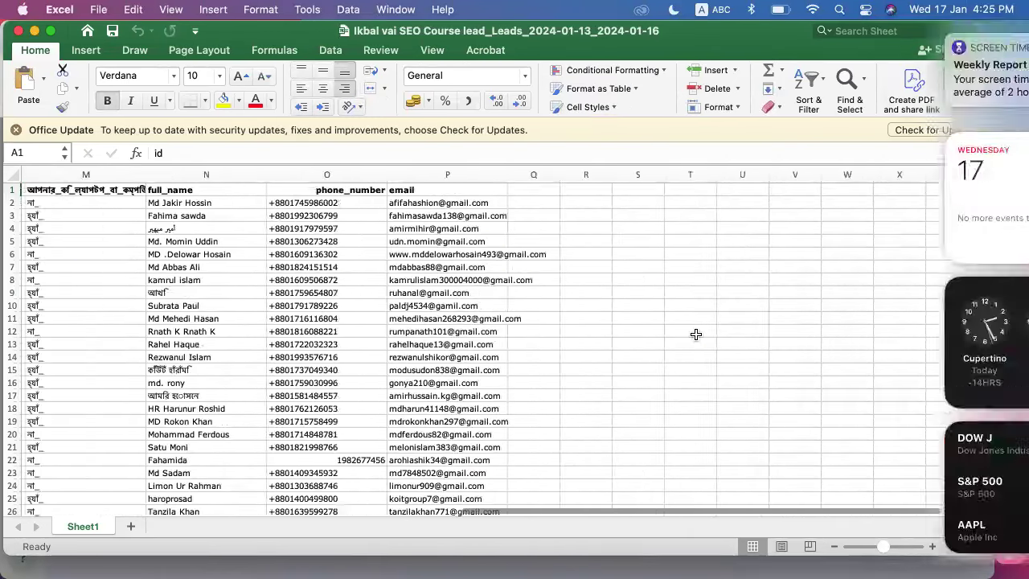
{"action": "scroll", "coordinate": [691, 333], "scroll_direction": "left", "scroll_amount": 5}
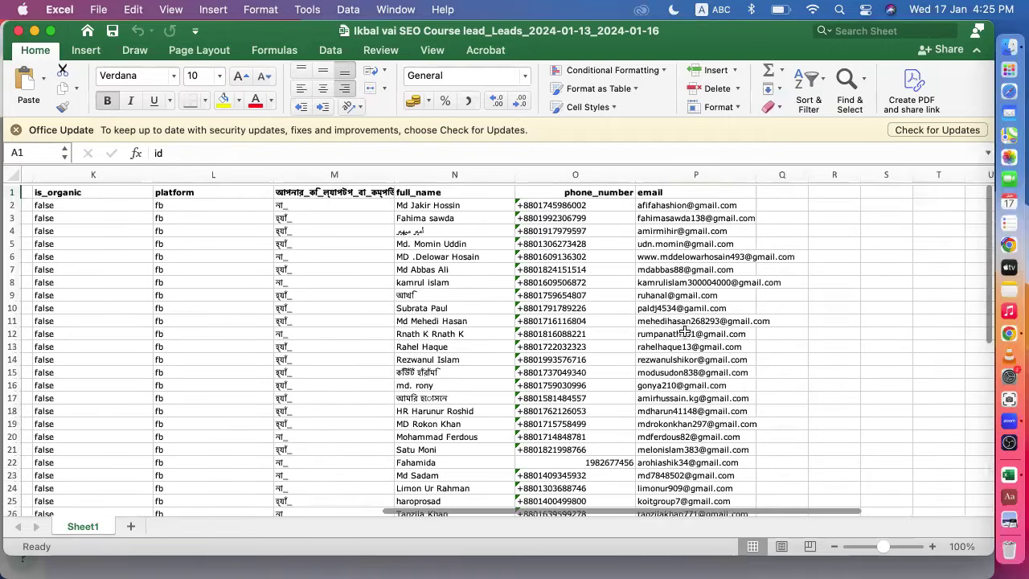
{"action": "scroll", "coordinate": [683, 332], "scroll_direction": "left", "scroll_amount": 1}
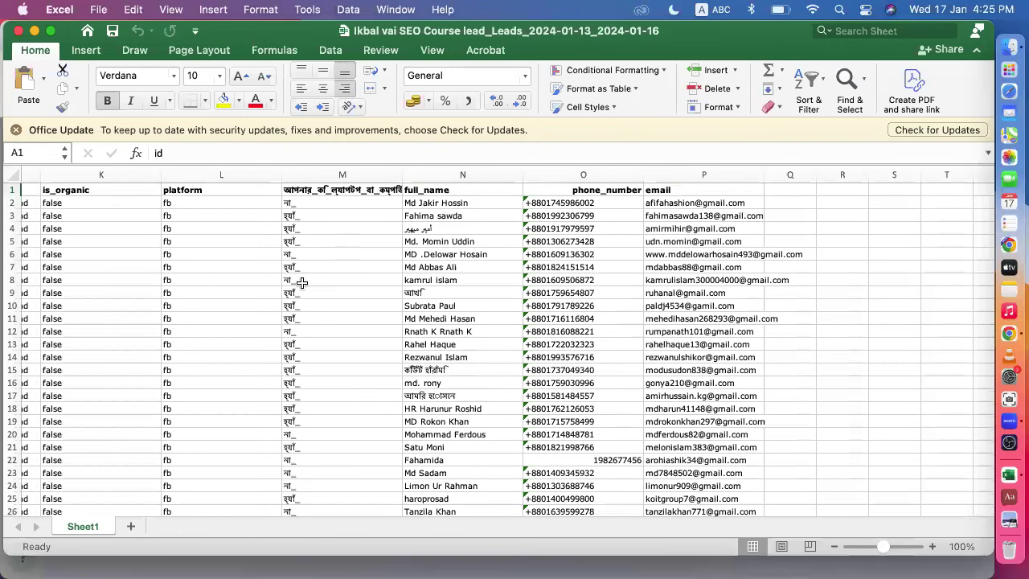
{"action": "scroll", "coordinate": [350, 377], "scroll_direction": "down", "scroll_amount": 5}
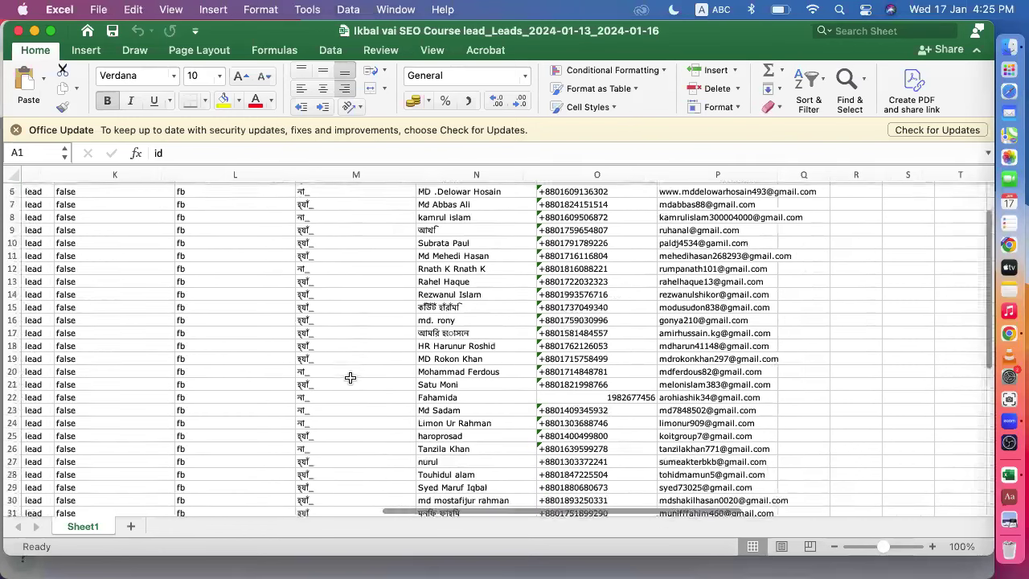
{"action": "scroll", "coordinate": [351, 377], "scroll_direction": "up", "scroll_amount": 5}
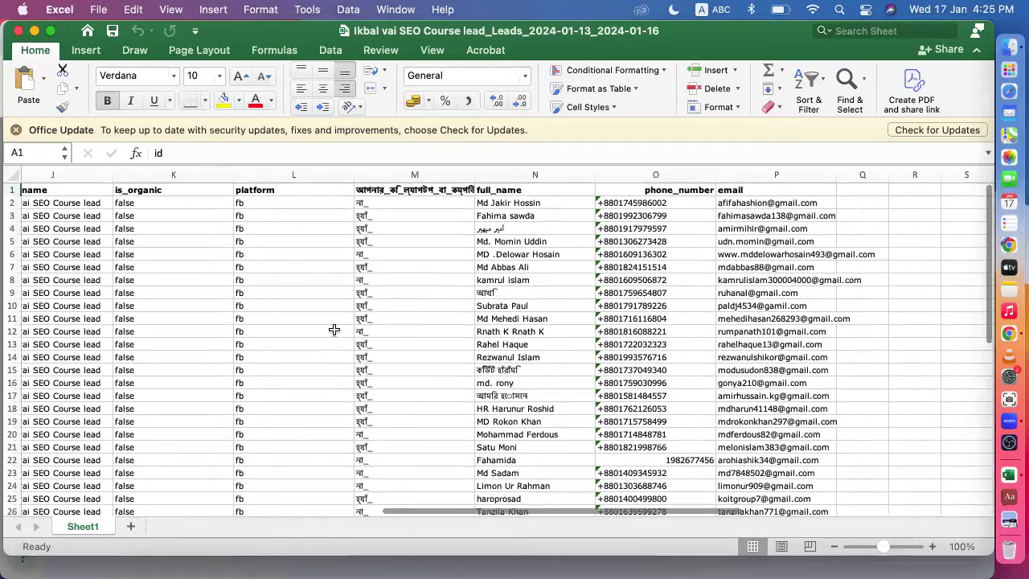
{"action": "scroll", "coordinate": [322, 372], "scroll_direction": "left", "scroll_amount": 10}
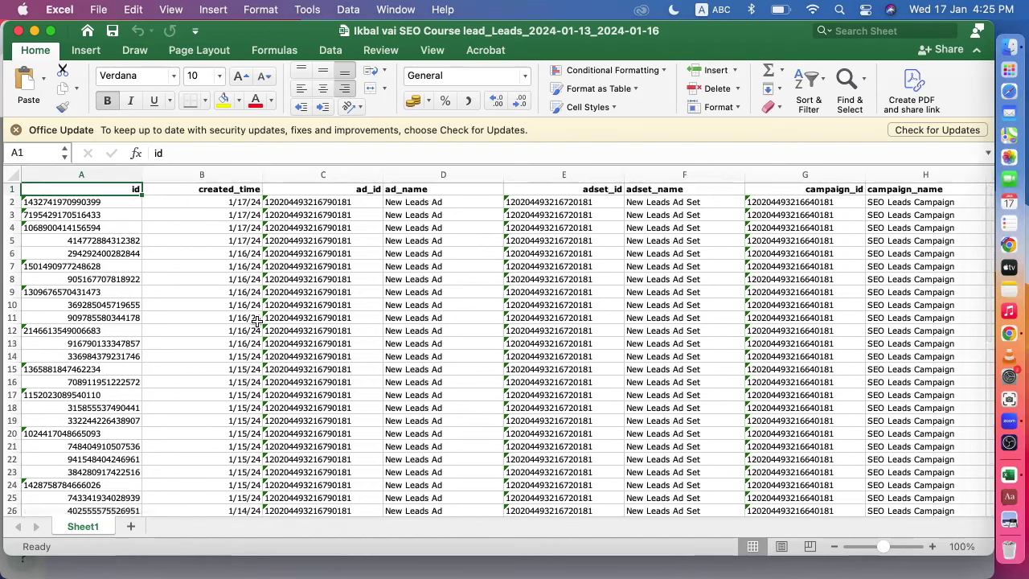
{"action": "left_click", "coordinate": [12, 173]}
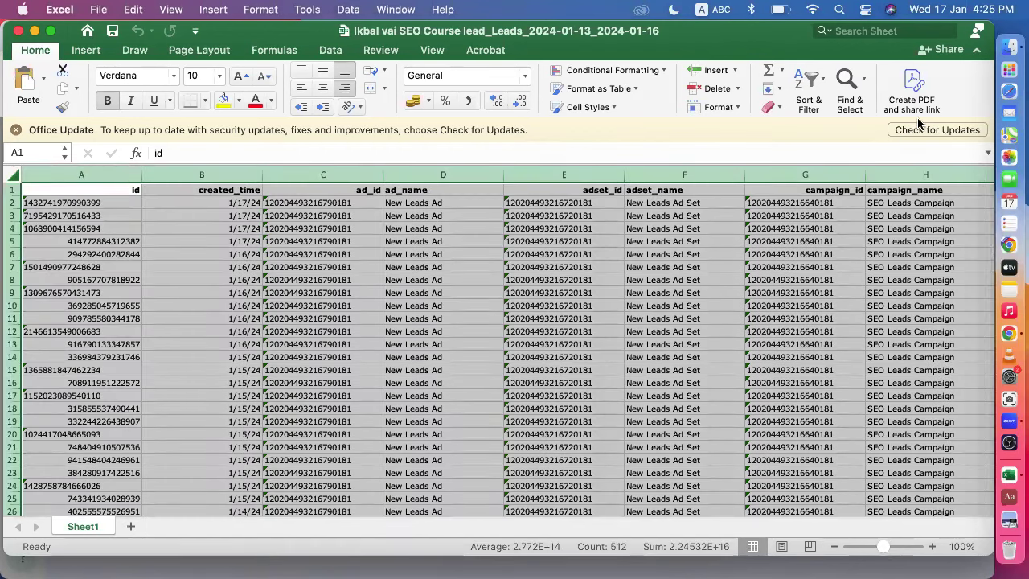
- Turn on filtering and restrict column M to হ্যাঁ_ answers, leaving 22 of 31 leads
{"action": "left_click", "coordinate": [812, 102]}
{"action": "left_click", "coordinate": [832, 176]}
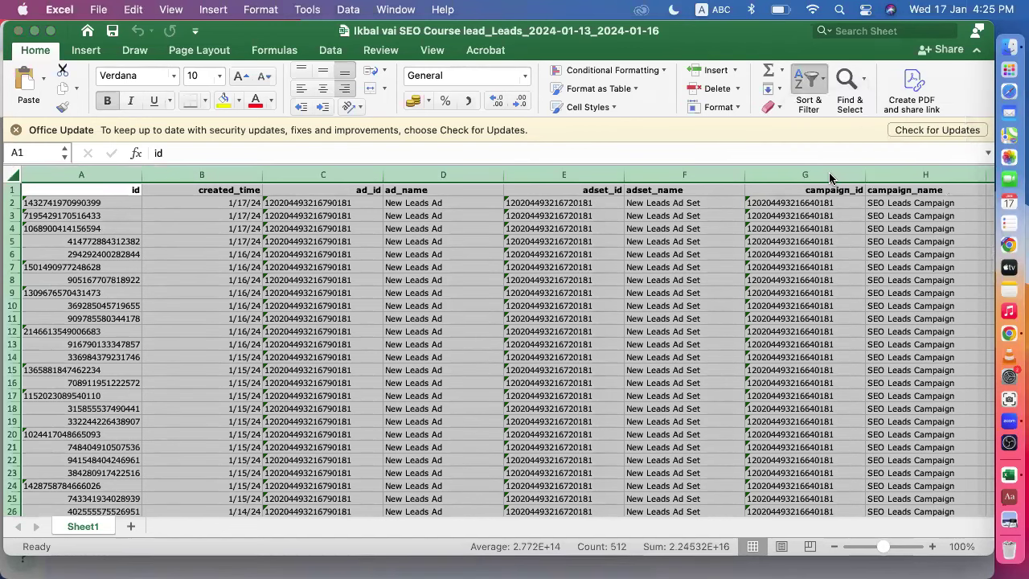
{"action": "scroll", "coordinate": [756, 272], "scroll_direction": "right", "scroll_amount": 3}
{"action": "scroll", "coordinate": [755, 271], "scroll_direction": "right", "scroll_amount": 10}
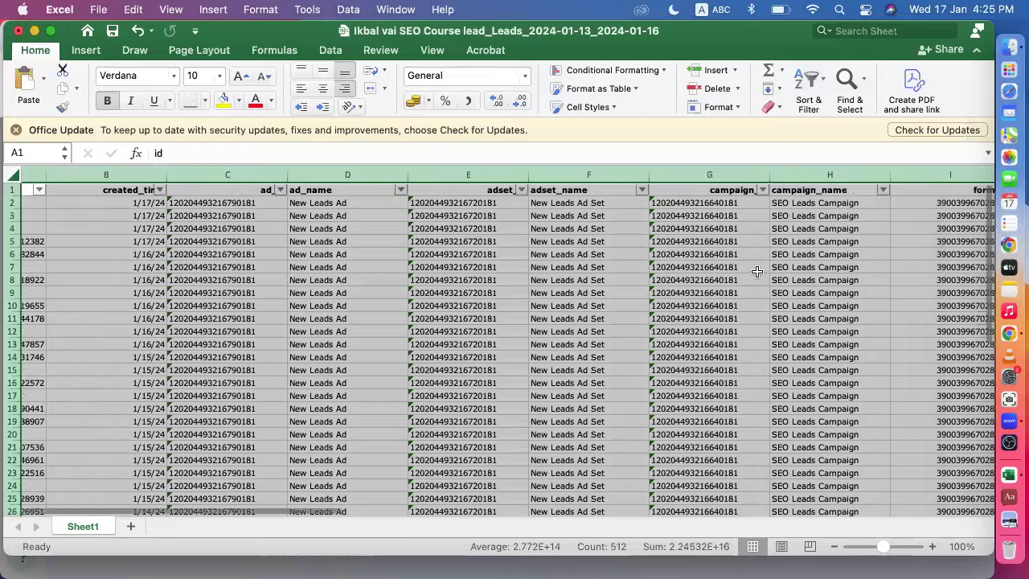
{"action": "scroll", "coordinate": [756, 272], "scroll_direction": "right", "scroll_amount": 4}
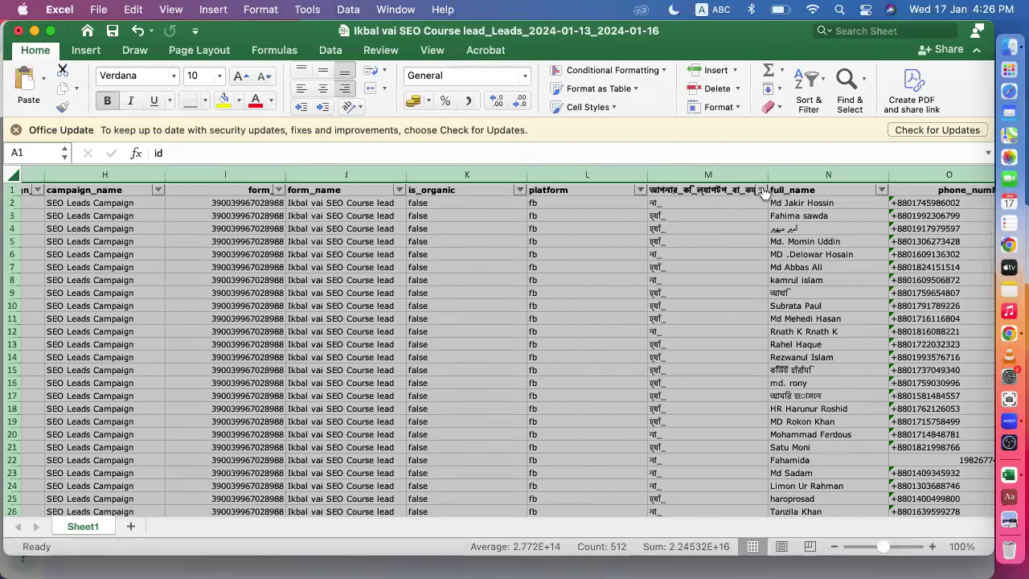
{"action": "left_click", "coordinate": [760, 190]}
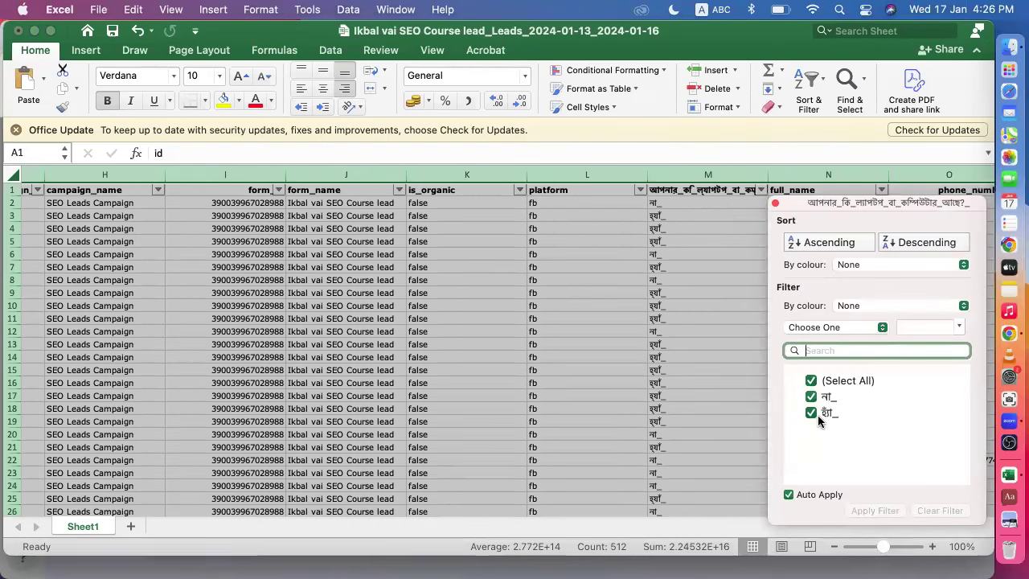
{"action": "left_click", "coordinate": [811, 382]}
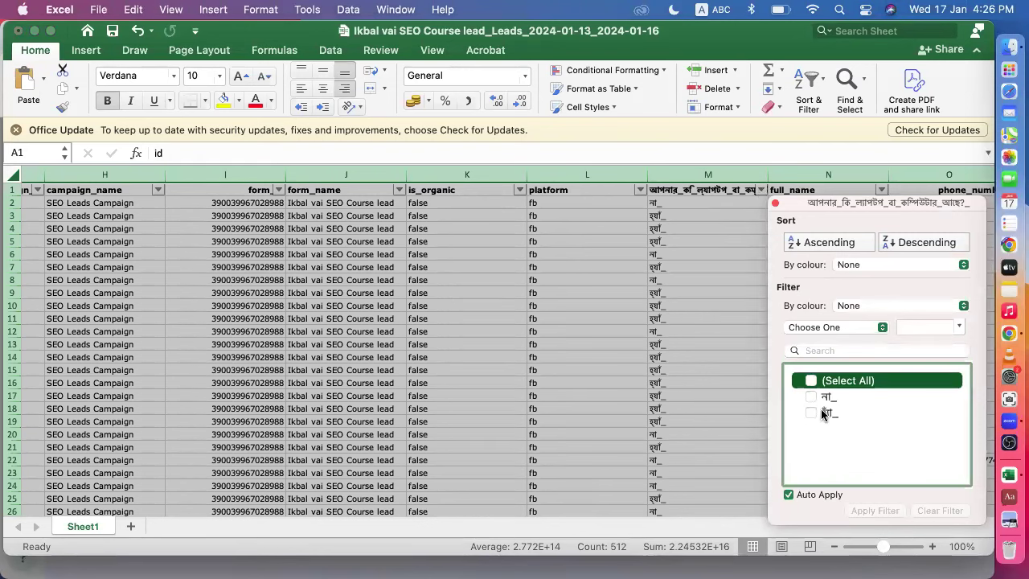
{"action": "left_click", "coordinate": [813, 413]}
{"action": "left_click", "coordinate": [364, 564]}
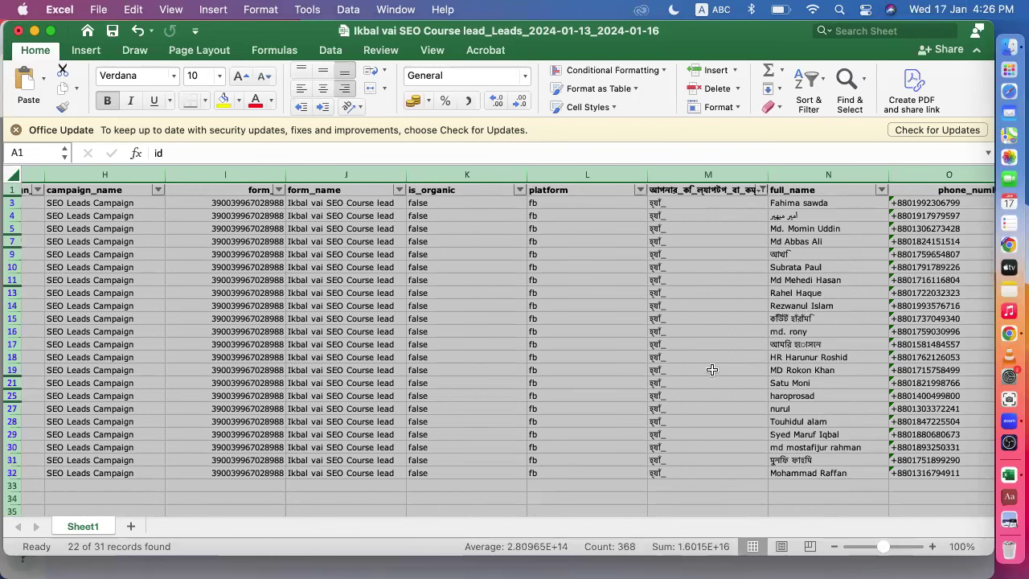
{"action": "scroll", "coordinate": [805, 433], "scroll_direction": "right", "scroll_amount": 3}
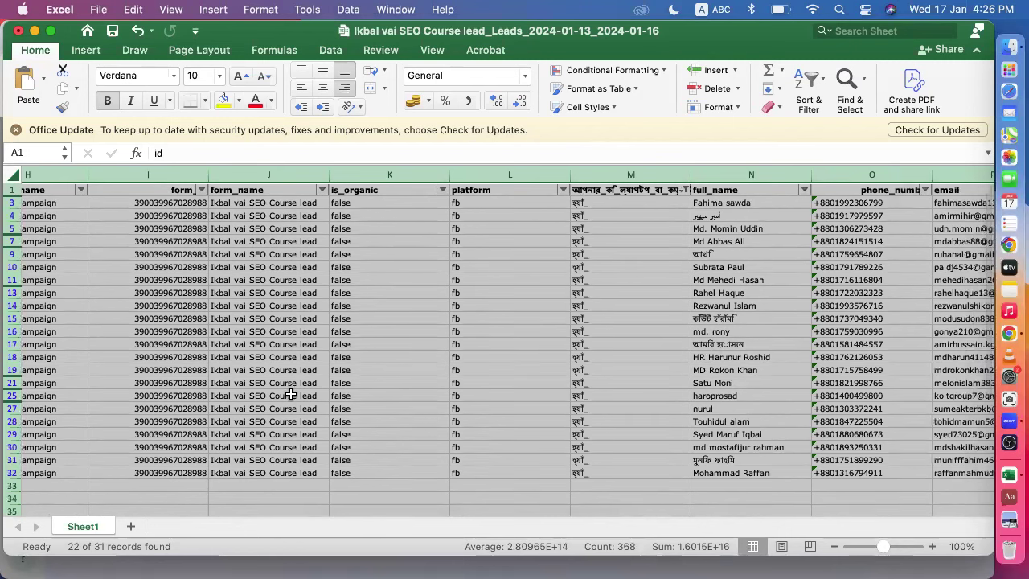
{"action": "scroll", "coordinate": [201, 337], "scroll_direction": "left", "scroll_amount": 3}
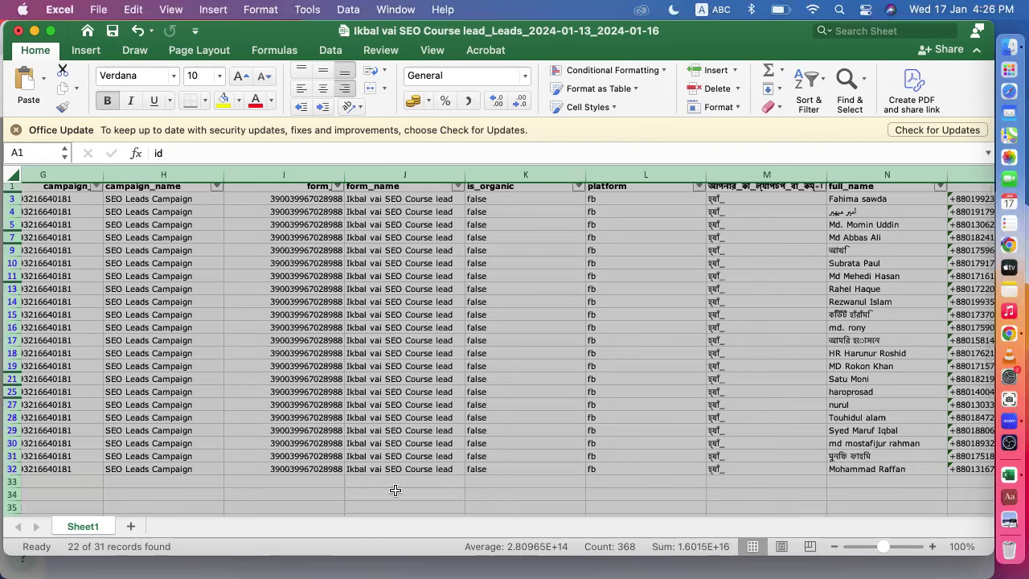
{"action": "scroll", "coordinate": [781, 369], "scroll_direction": "right", "scroll_amount": 5}
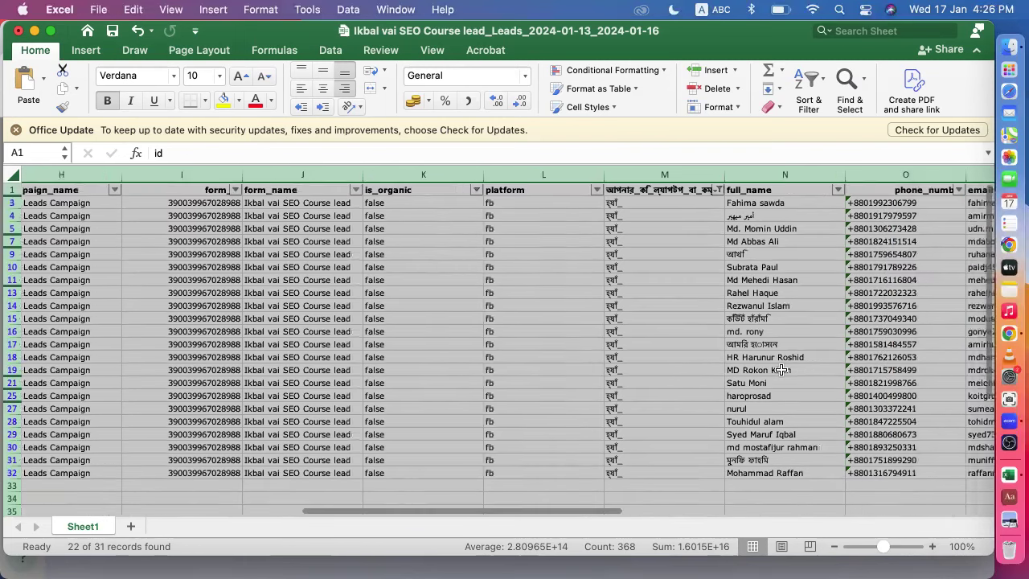
{"action": "scroll", "coordinate": [780, 369], "scroll_direction": "right", "scroll_amount": 3}
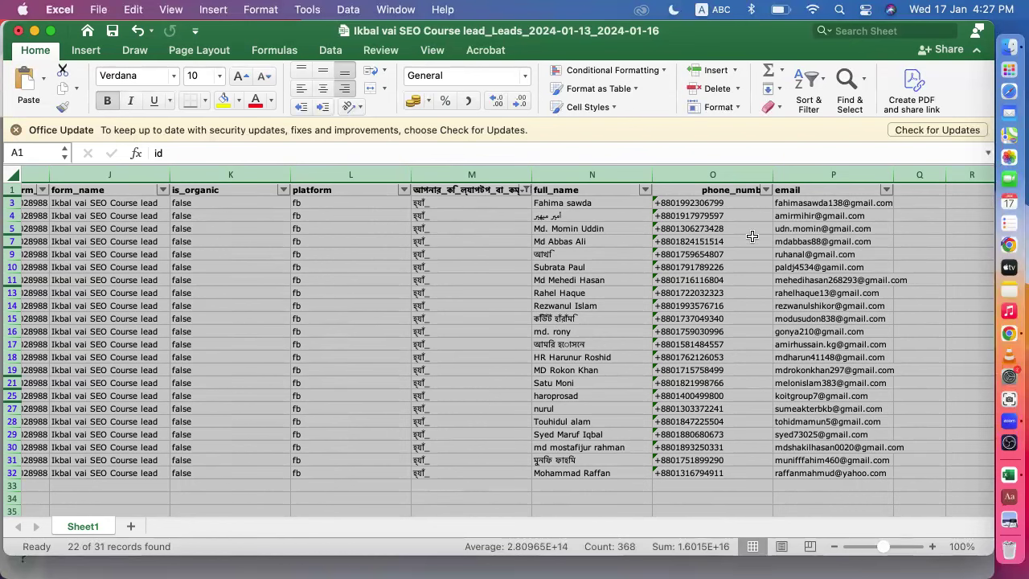
- Select the filtered phone numbers in cells O3 to O32
{"action": "left_click_drag", "start_coordinate": [733, 206], "coordinate": [739, 474]}
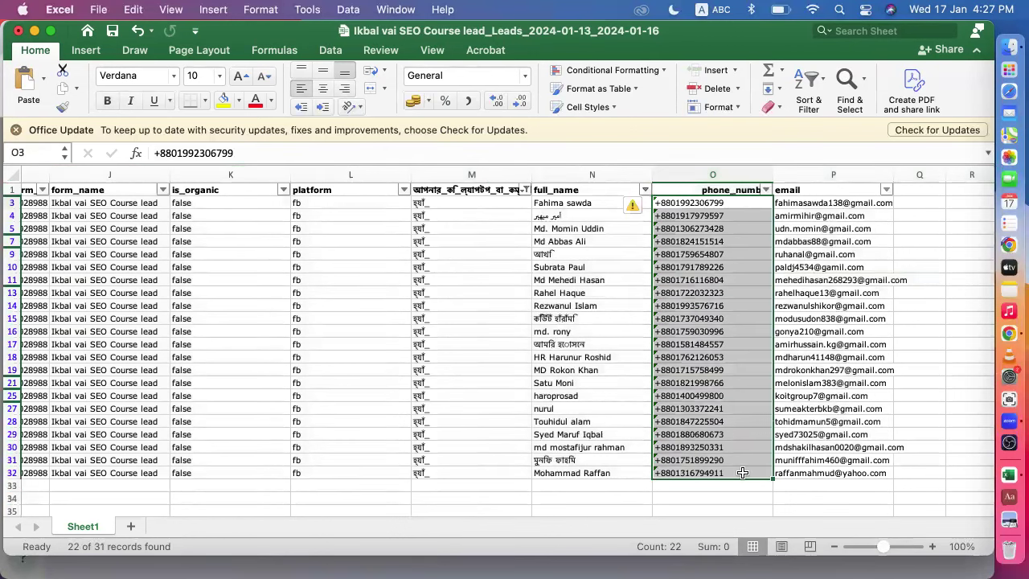
{"action": "left_click_drag", "start_coordinate": [740, 204], "coordinate": [759, 491]}
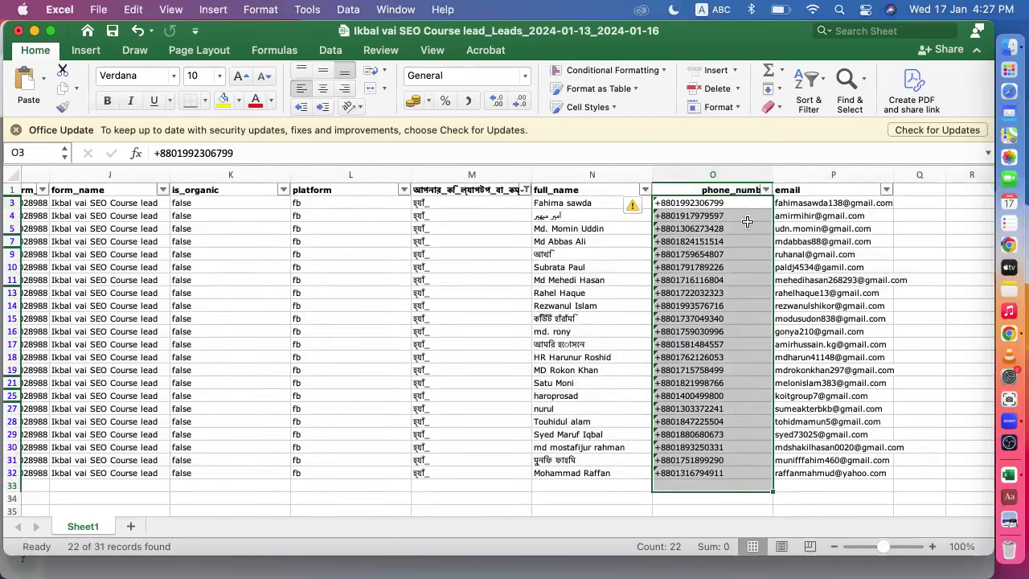
{"action": "left_click_drag", "start_coordinate": [742, 204], "coordinate": [764, 476]}
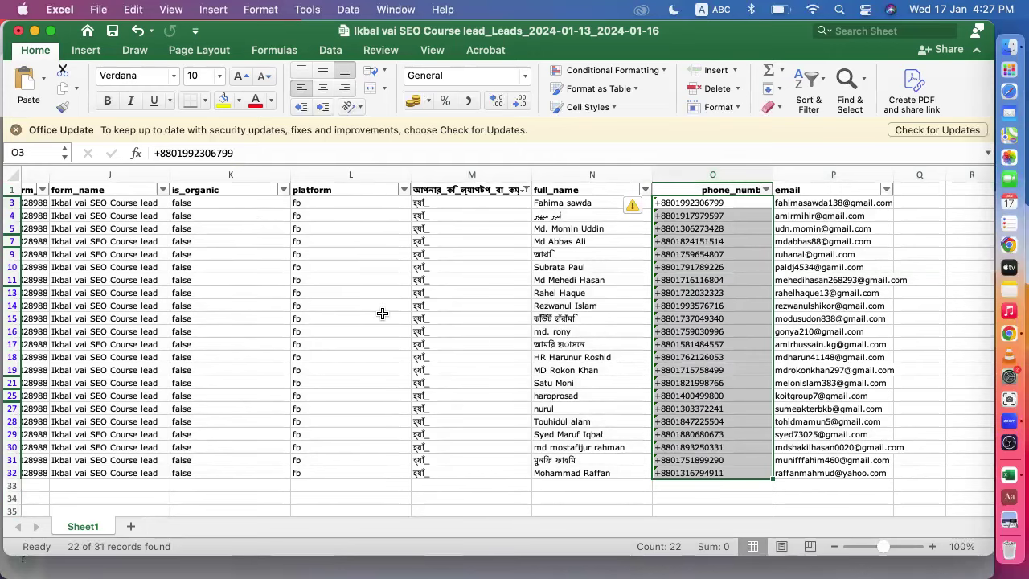
{"action": "scroll", "coordinate": [379, 308], "scroll_direction": "left", "scroll_amount": 2}
{"action": "scroll", "coordinate": [383, 313], "scroll_direction": "right", "scroll_amount": 5}
{"action": "scroll", "coordinate": [382, 313], "scroll_direction": "right", "scroll_amount": 1}
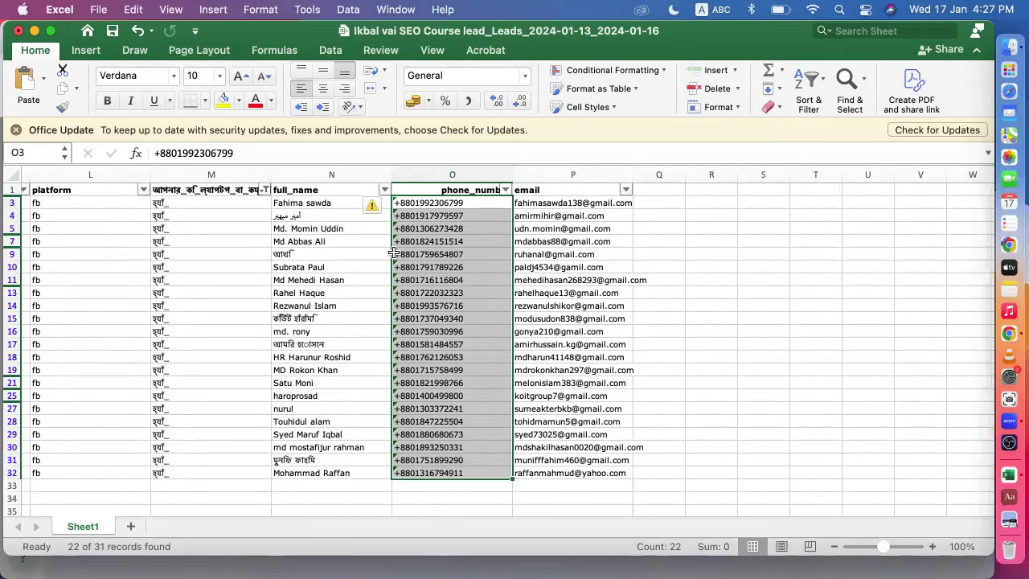
- Close the SEO course leads workbook without saving, then close the Downloads Finder window
{"action": "left_click", "coordinate": [17, 32]}
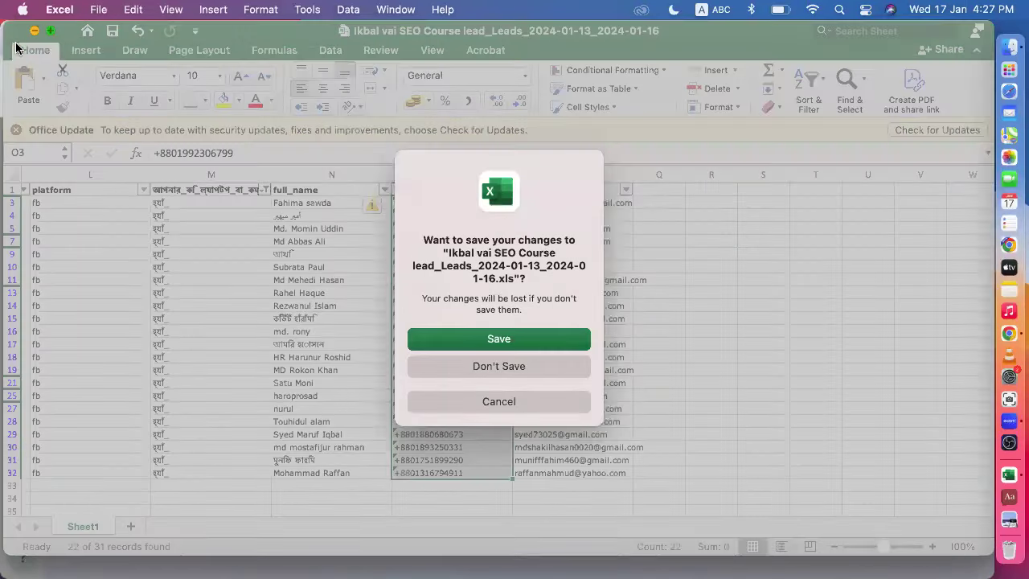
{"action": "left_click", "coordinate": [477, 367]}
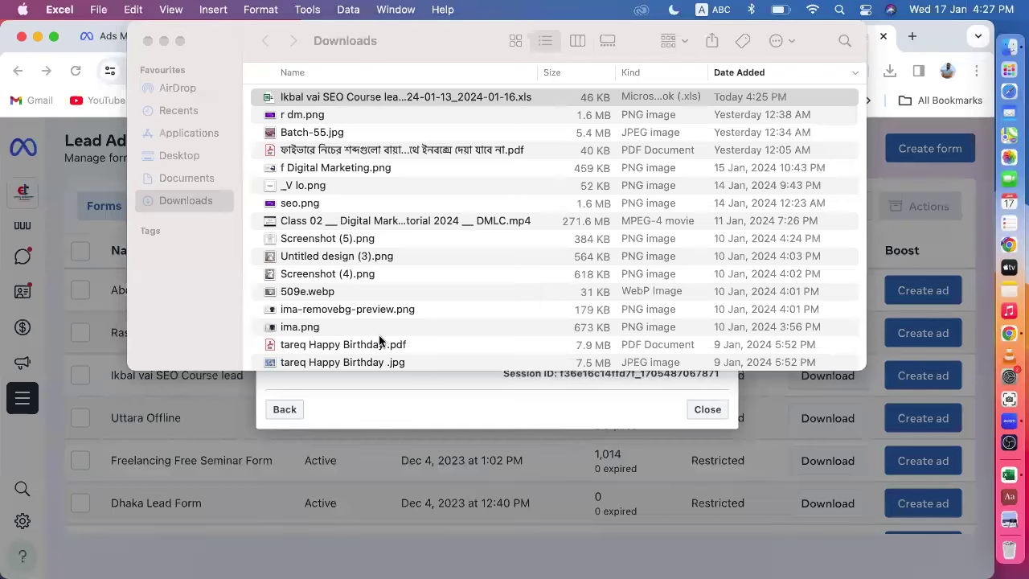
{"action": "left_click", "coordinate": [138, 42]}
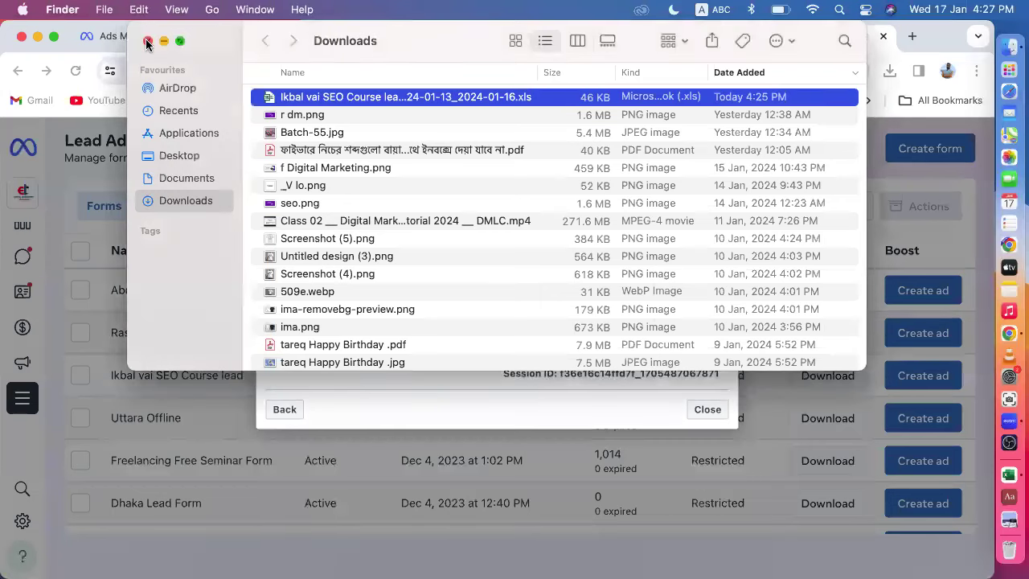
{"action": "left_click", "coordinate": [147, 41]}
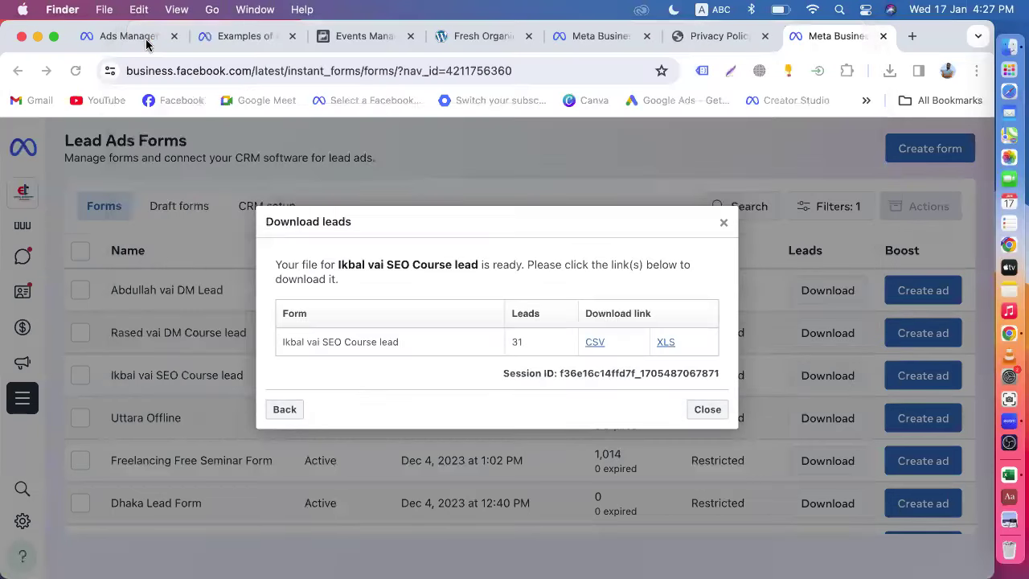
- Dismiss the finished download dialog and bring up download options for Freelancing Free Seminar Form
{"action": "left_click", "coordinate": [726, 224]}
{"action": "left_click", "coordinate": [721, 225]}
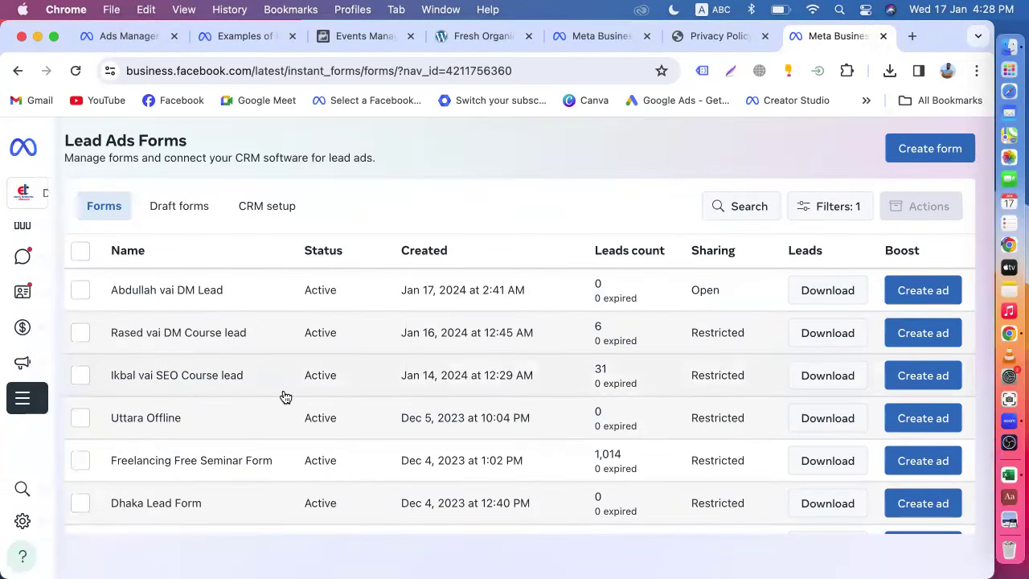
{"action": "scroll", "coordinate": [284, 396], "scroll_direction": "down", "scroll_amount": 6}
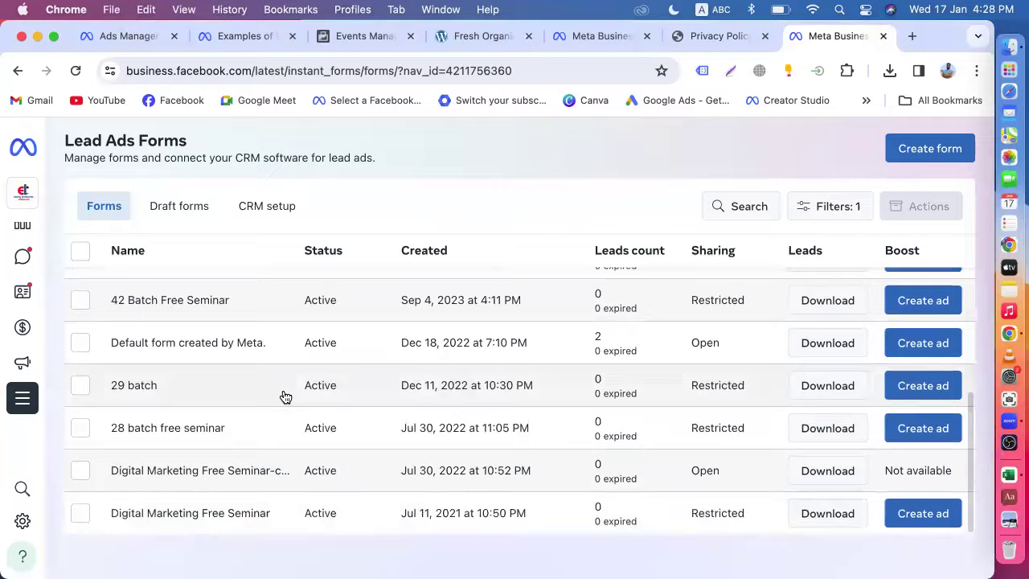
{"action": "scroll", "coordinate": [283, 397], "scroll_direction": "up", "scroll_amount": 5}
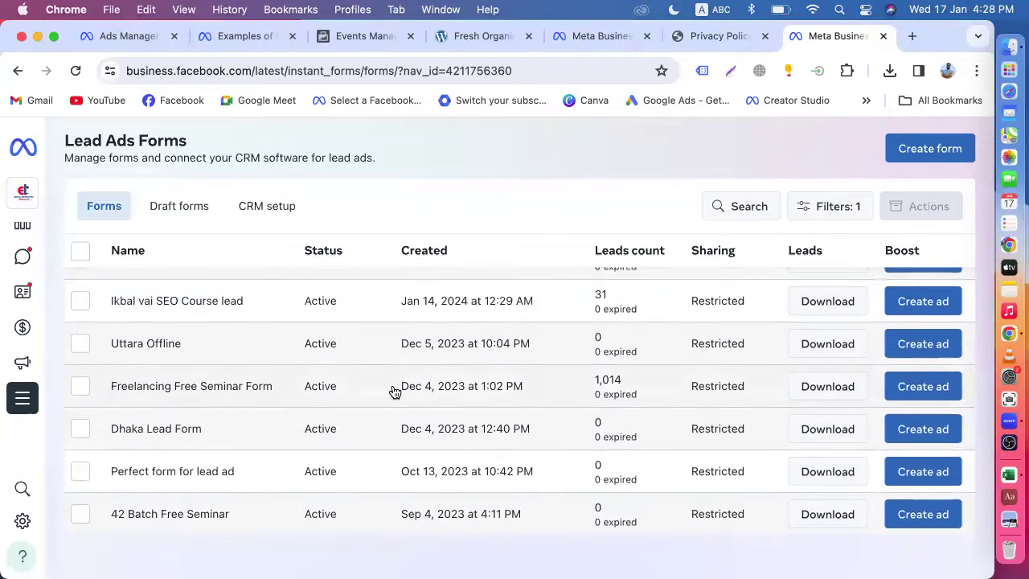
{"action": "scroll", "coordinate": [402, 377], "scroll_direction": "down", "scroll_amount": 1}
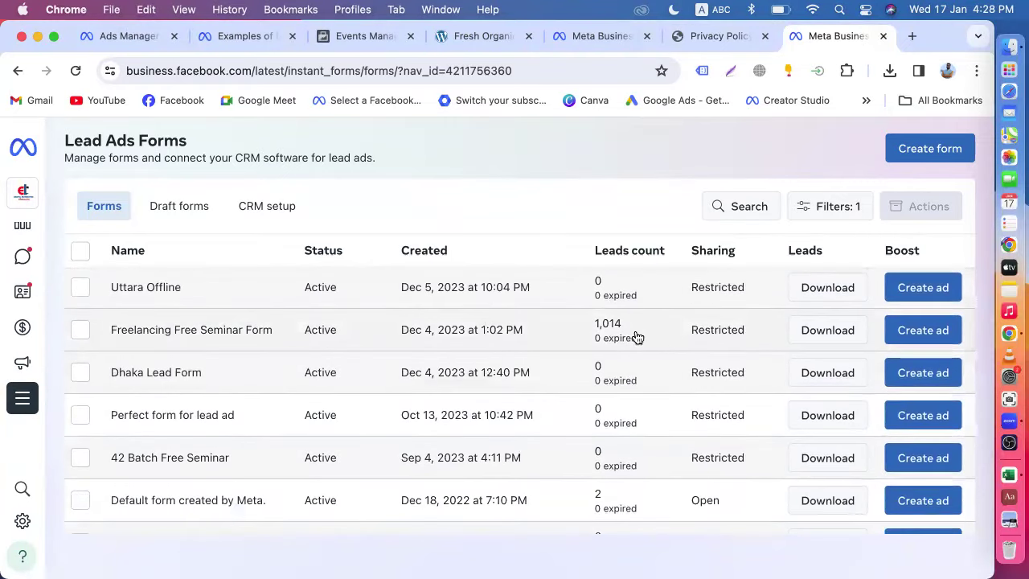
{"action": "left_click", "coordinate": [819, 338]}
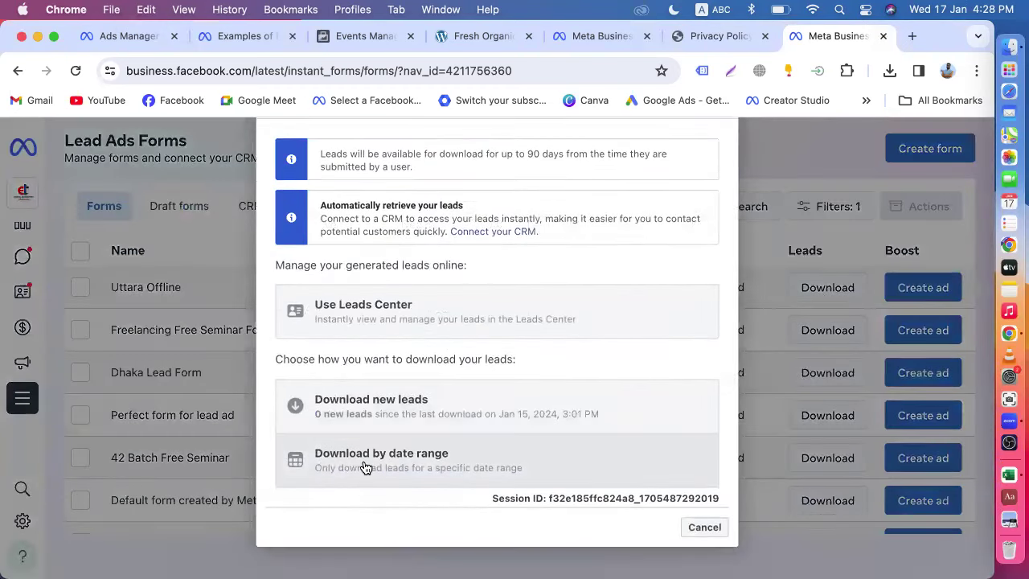
- Download all 1,014 leads for the maximum date range as XLS and show the file
{"action": "left_click", "coordinate": [362, 467]}
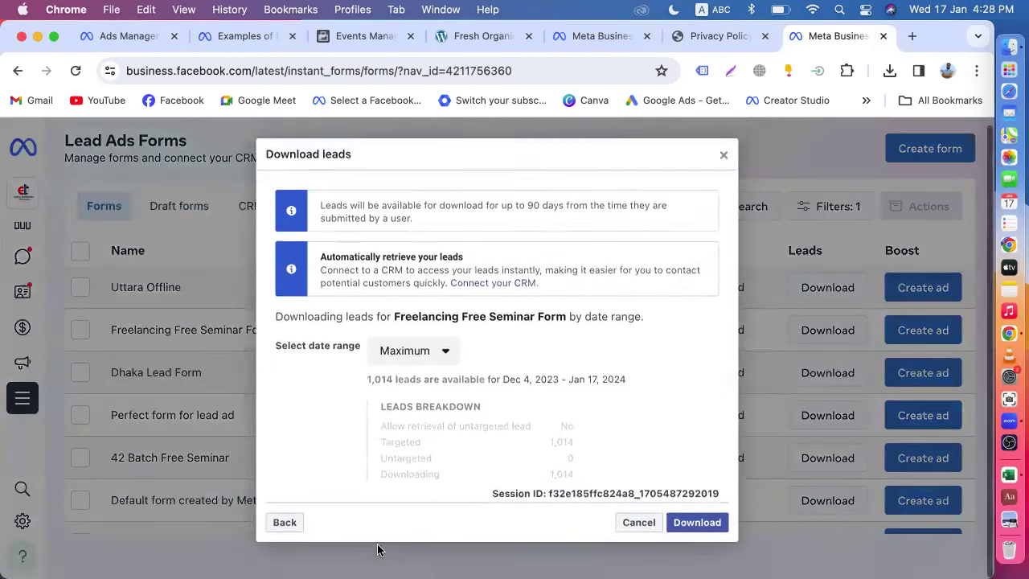
{"action": "left_click", "coordinate": [696, 526]}
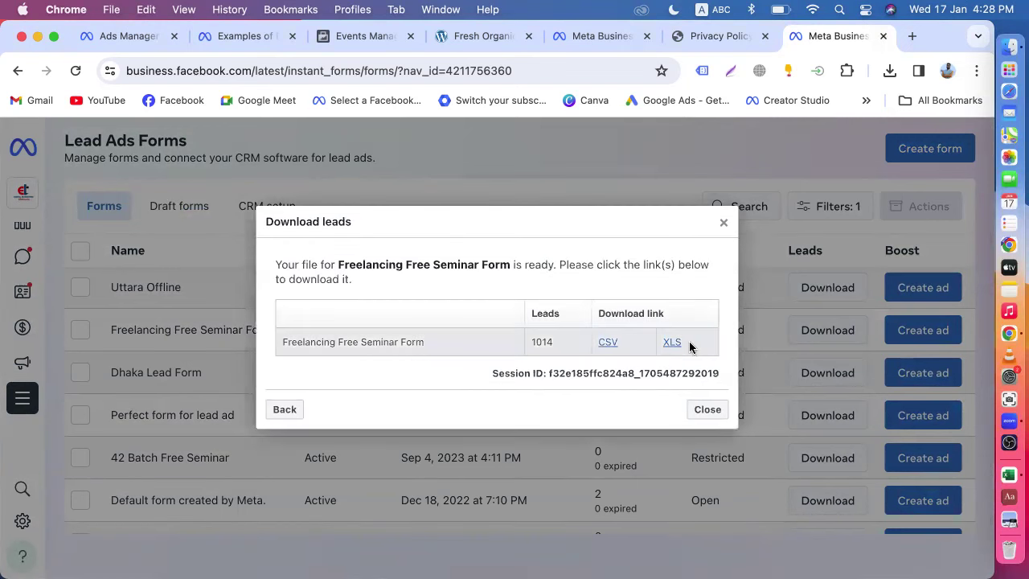
{"action": "left_click", "coordinate": [672, 343]}
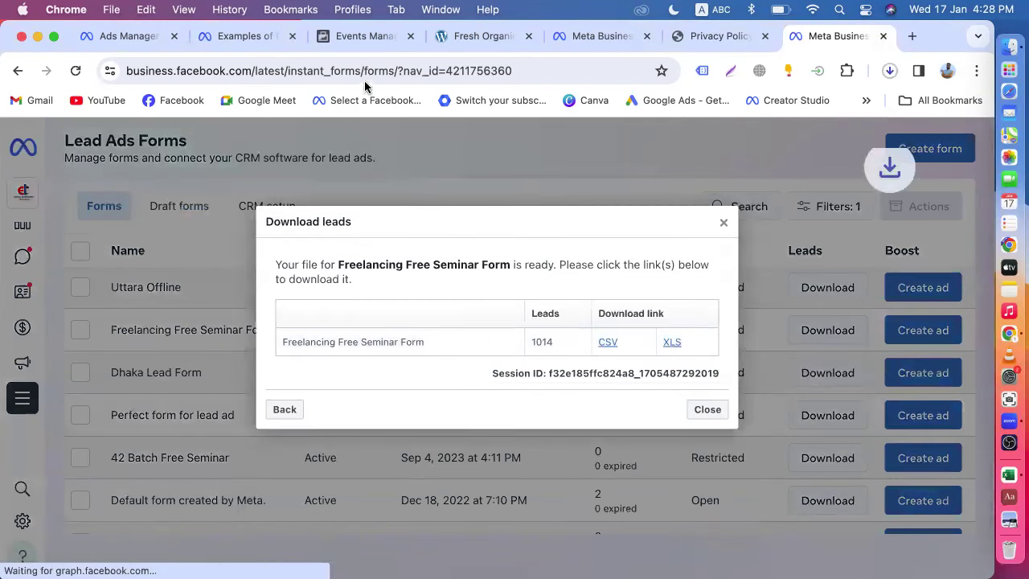
{"action": "mouse_move", "coordinate": [828, 127]}
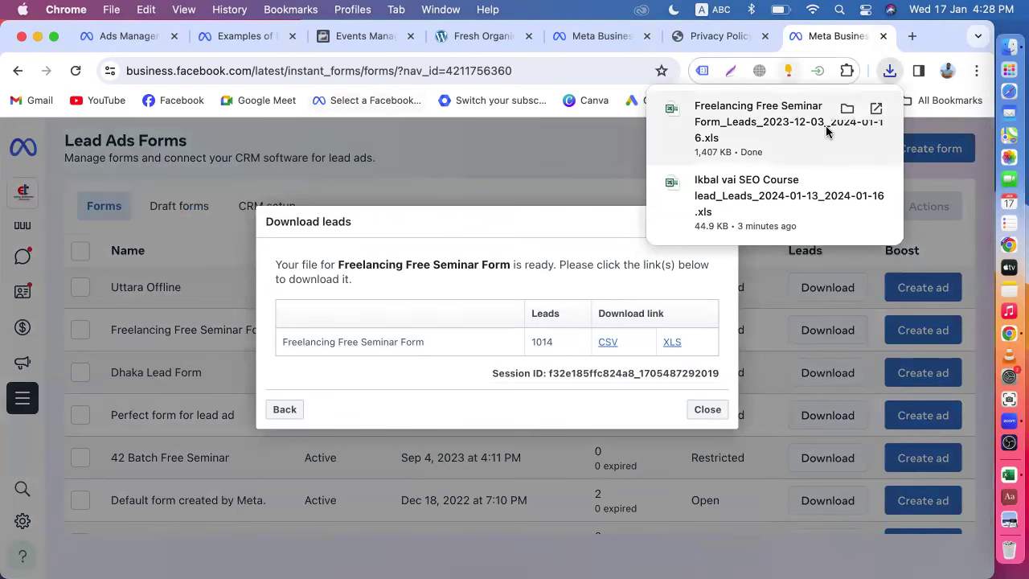
{"action": "left_click", "coordinate": [846, 109]}
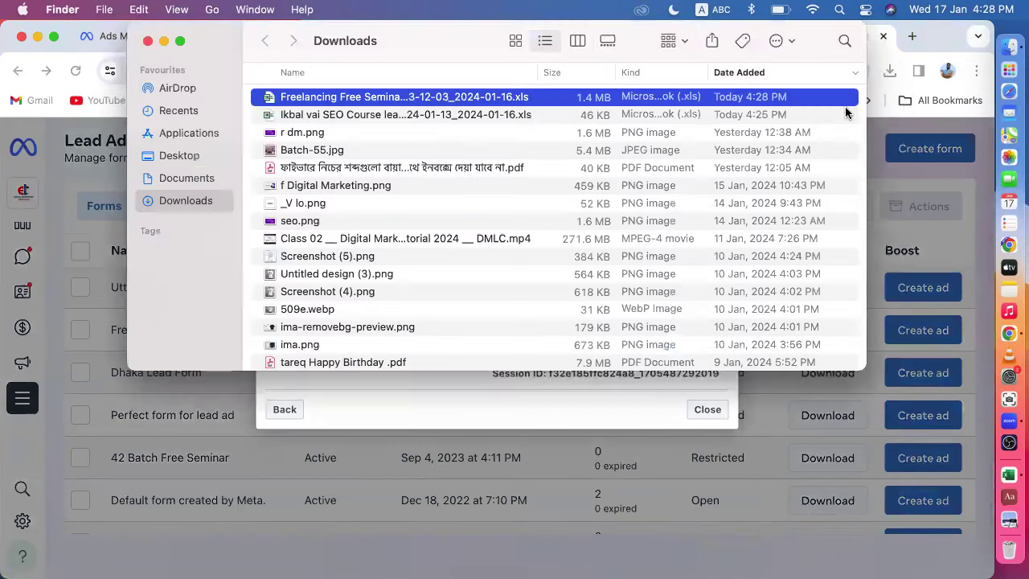
- Open the Freelancing leads .xls in Excel past the format alert, select the whole sheet, and enable filtering
{"action": "double_click", "coordinate": [368, 96]}
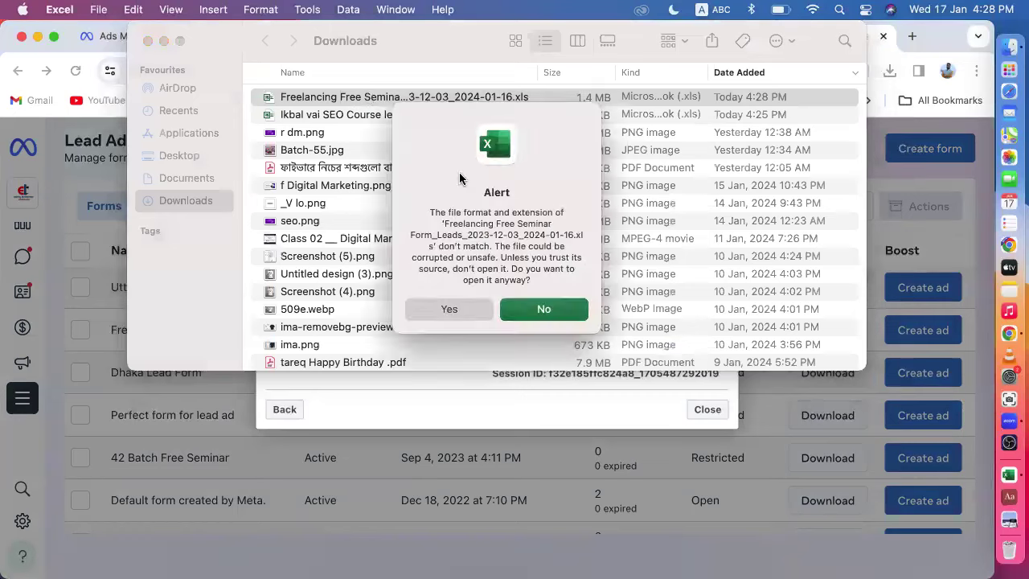
{"action": "left_click", "coordinate": [452, 308]}
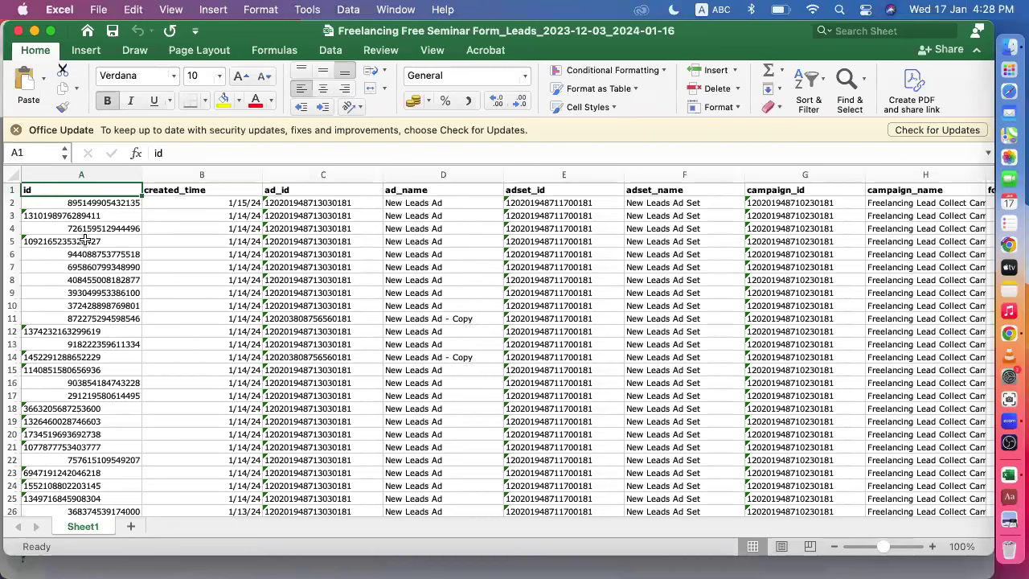
{"action": "left_click", "coordinate": [12, 174]}
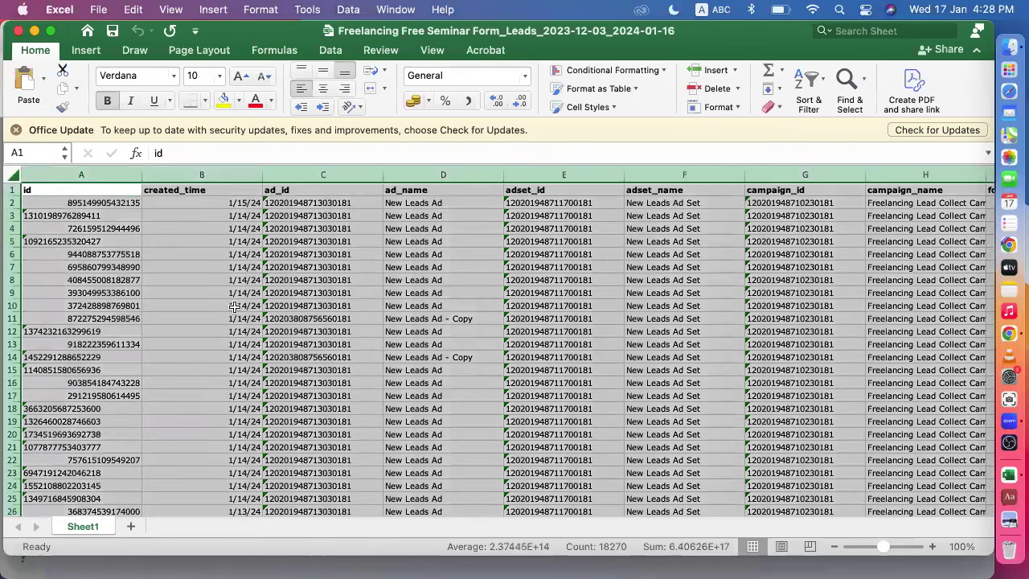
{"action": "scroll", "coordinate": [625, 338], "scroll_direction": "right", "scroll_amount": 2}
{"action": "scroll", "coordinate": [626, 338], "scroll_direction": "right", "scroll_amount": 8}
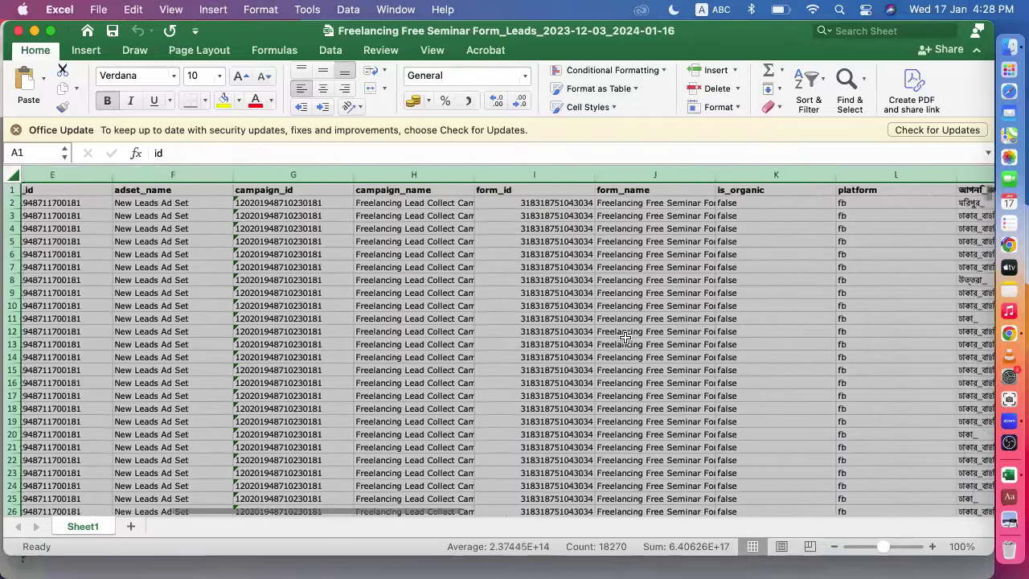
{"action": "scroll", "coordinate": [625, 338], "scroll_direction": "right", "scroll_amount": 2}
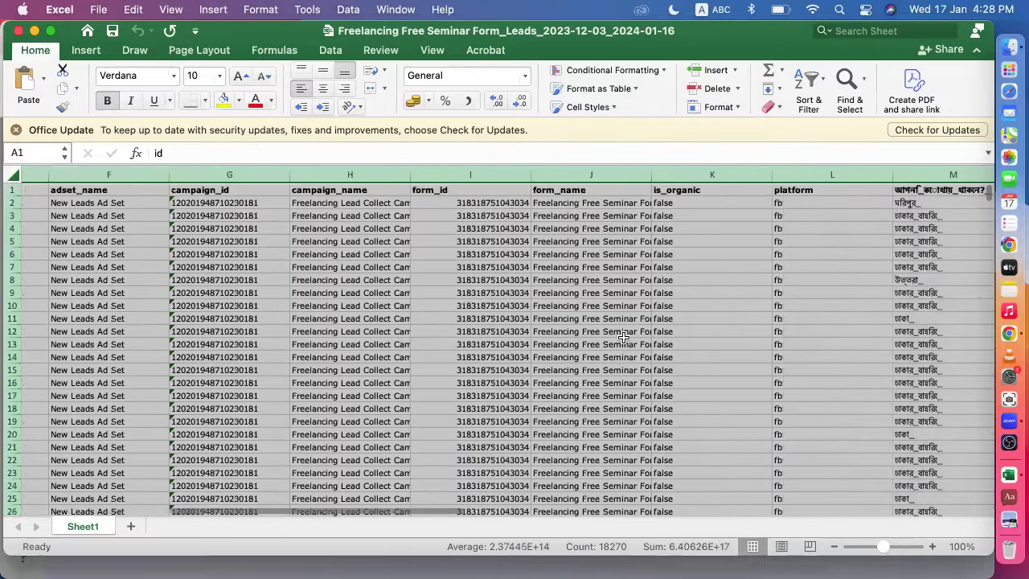
{"action": "scroll", "coordinate": [624, 338], "scroll_direction": "right", "scroll_amount": 4}
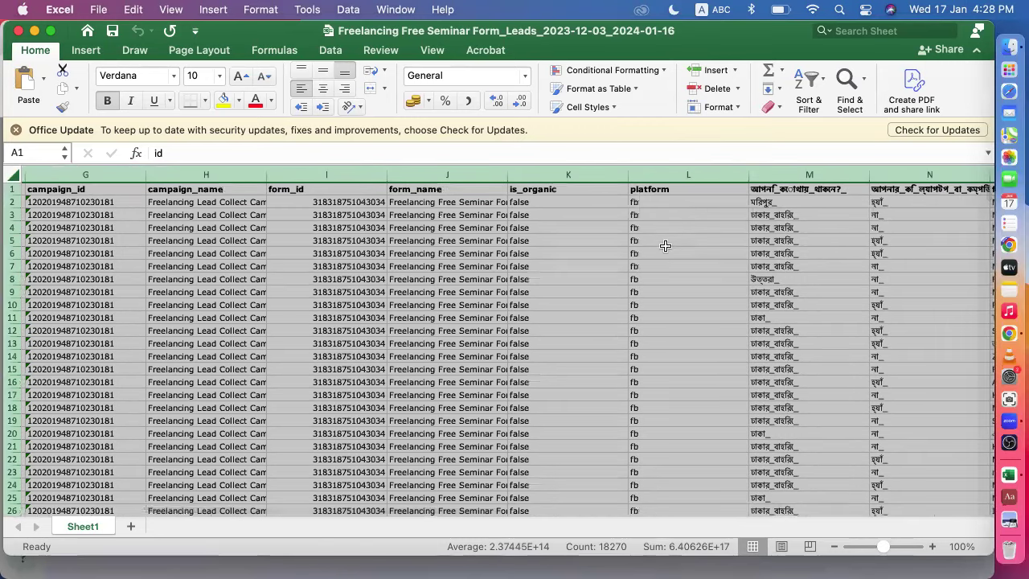
{"action": "scroll", "coordinate": [682, 271], "scroll_direction": "right", "scroll_amount": 3}
{"action": "scroll", "coordinate": [684, 271], "scroll_direction": "right", "scroll_amount": 2}
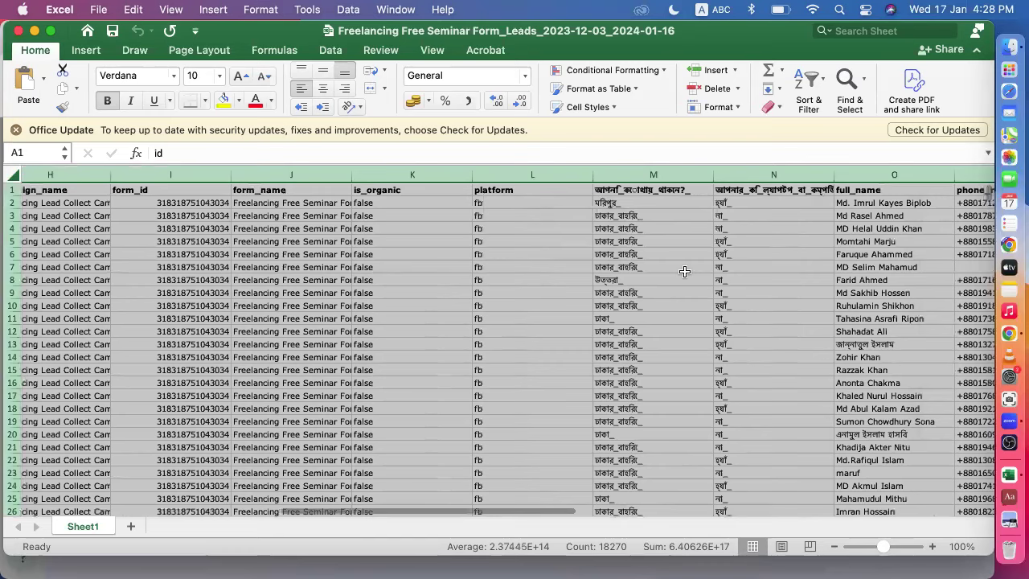
{"action": "scroll", "coordinate": [684, 271], "scroll_direction": "right", "scroll_amount": 1}
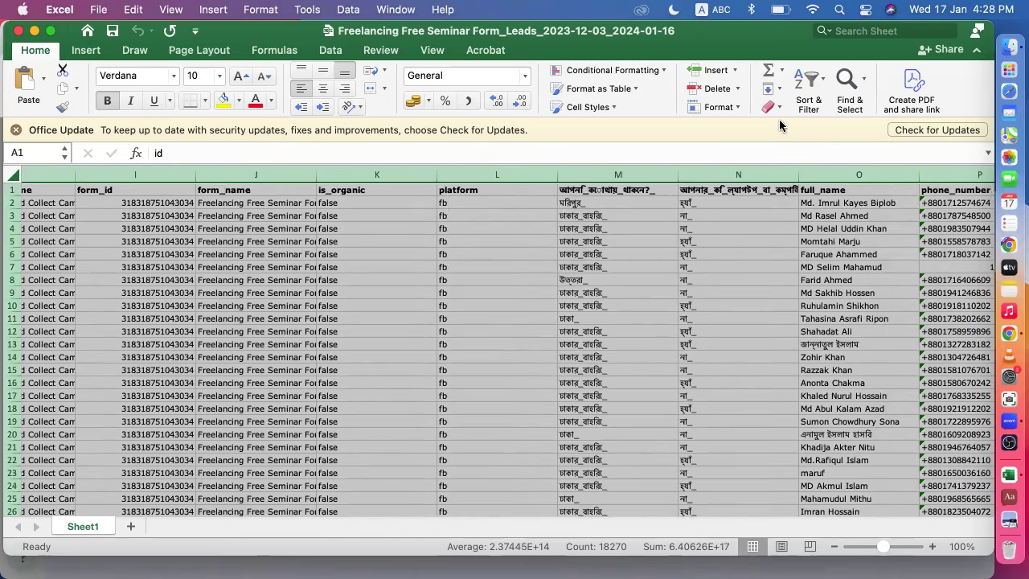
{"action": "left_click", "coordinate": [808, 89]}
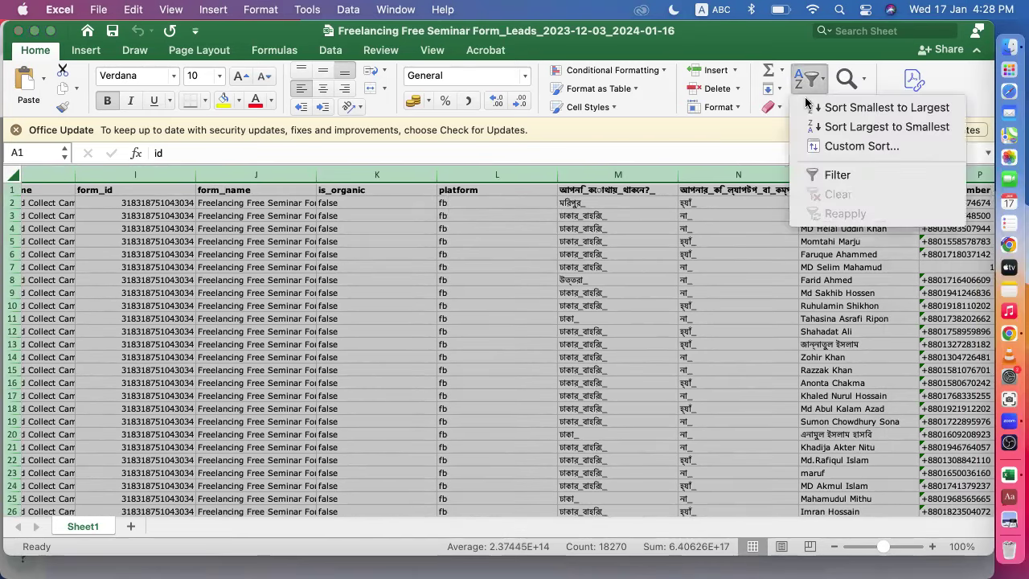
{"action": "left_click", "coordinate": [838, 177]}
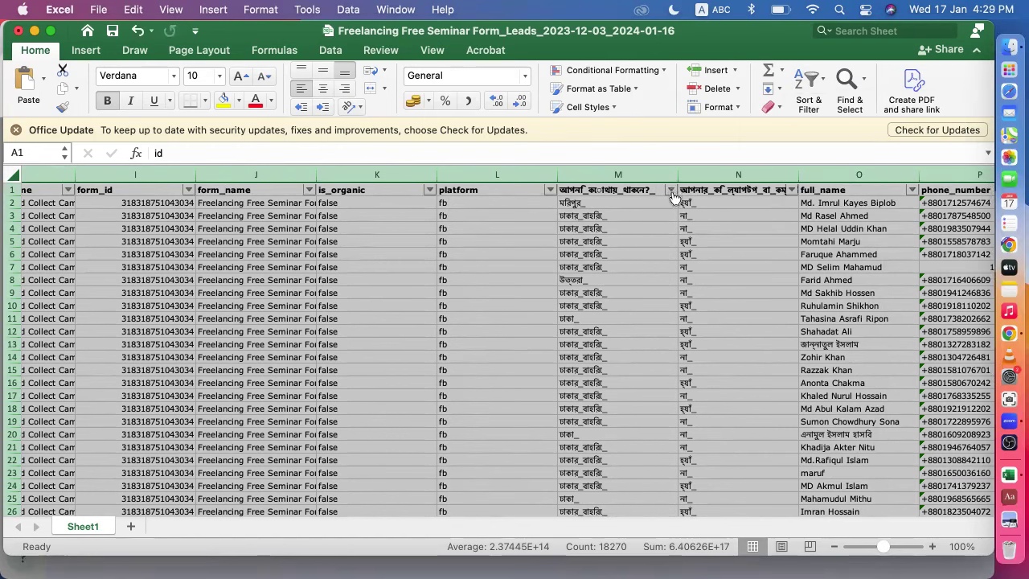
- Filter column M to the locations উত্তরা_, টঙ্গি_ and মিরপুর_
{"action": "left_click", "coordinate": [671, 191]}
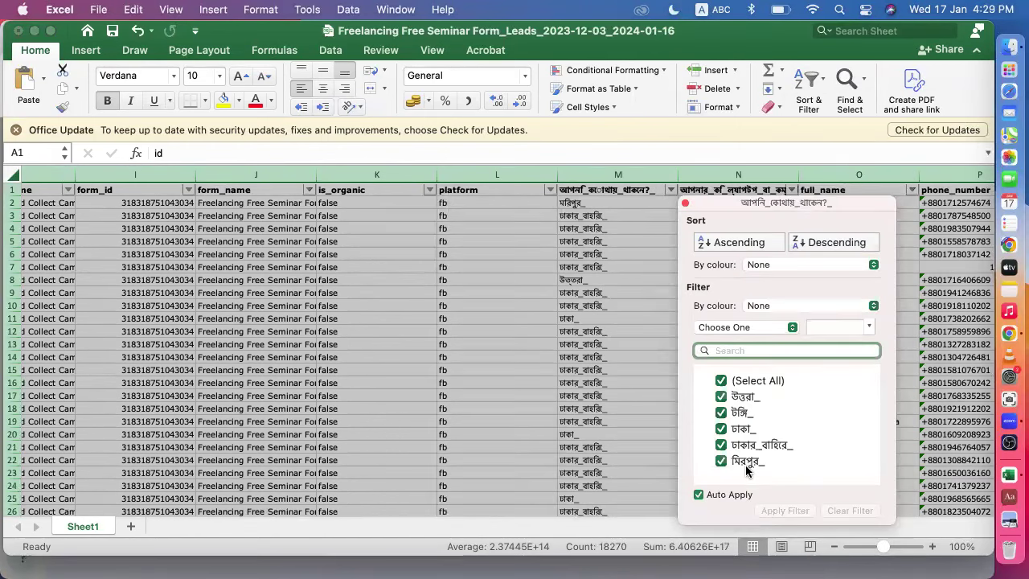
{"action": "left_click", "coordinate": [722, 381]}
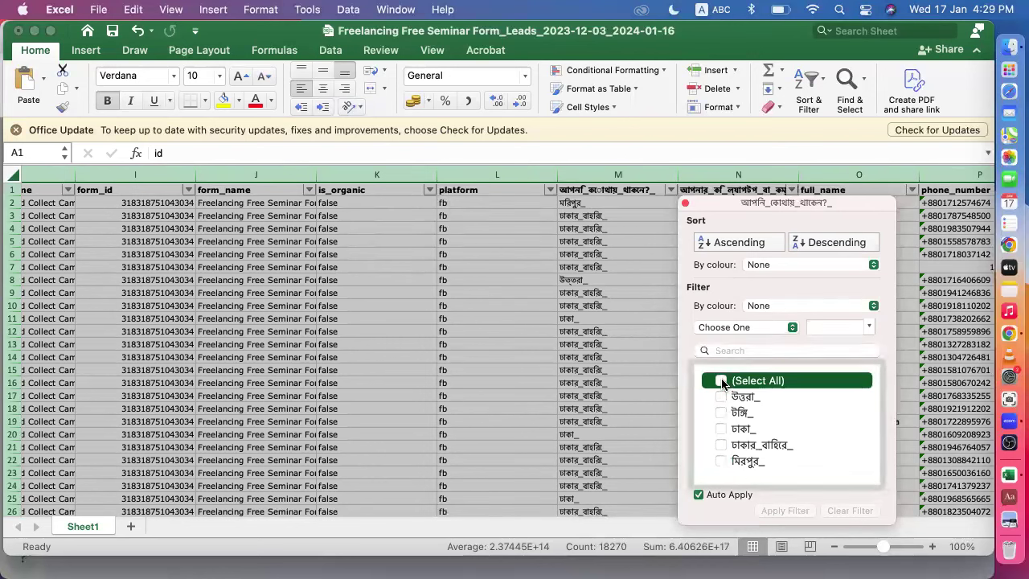
{"action": "left_click", "coordinate": [721, 397]}
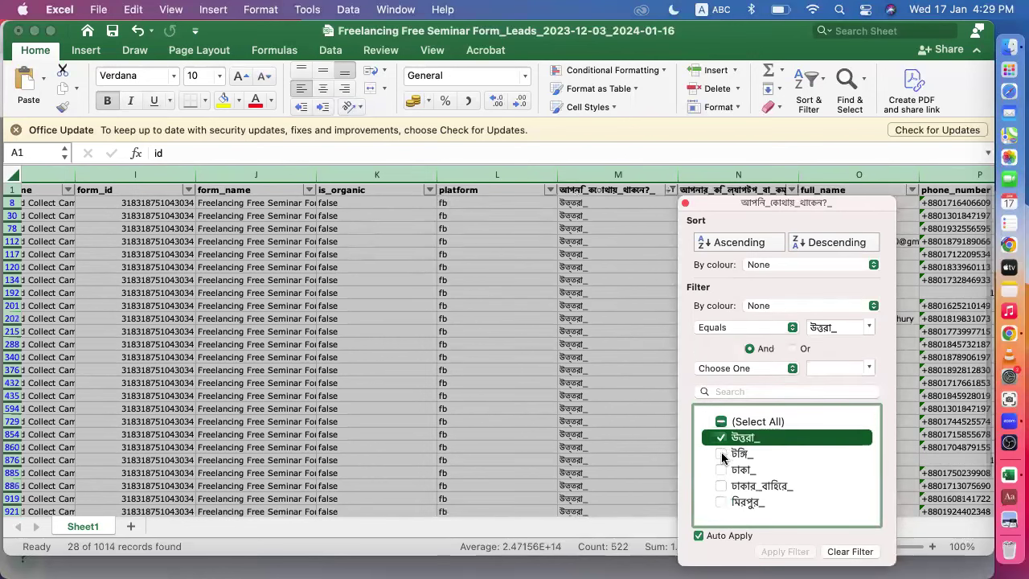
{"action": "left_click", "coordinate": [721, 453]}
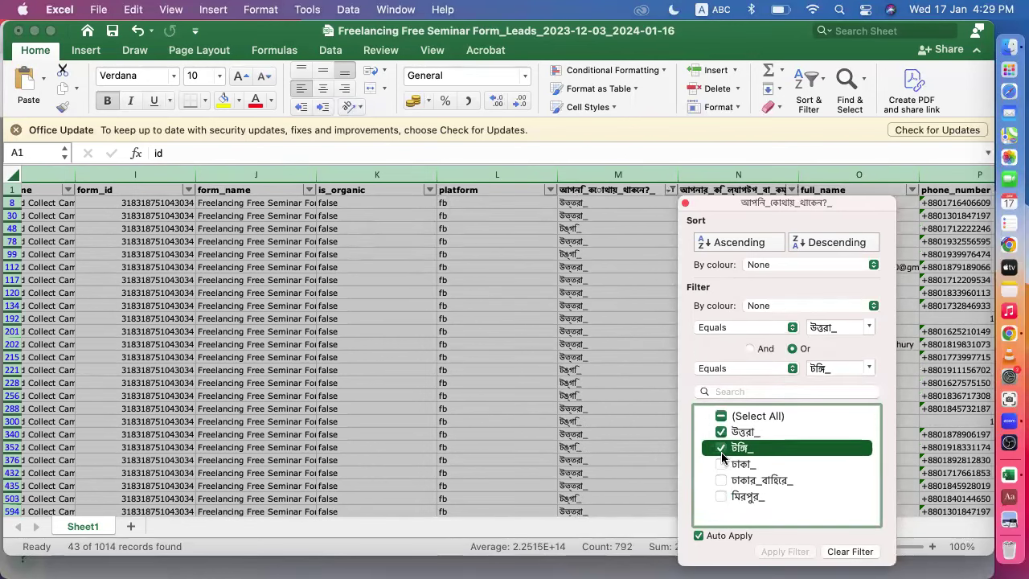
{"action": "left_click", "coordinate": [721, 501]}
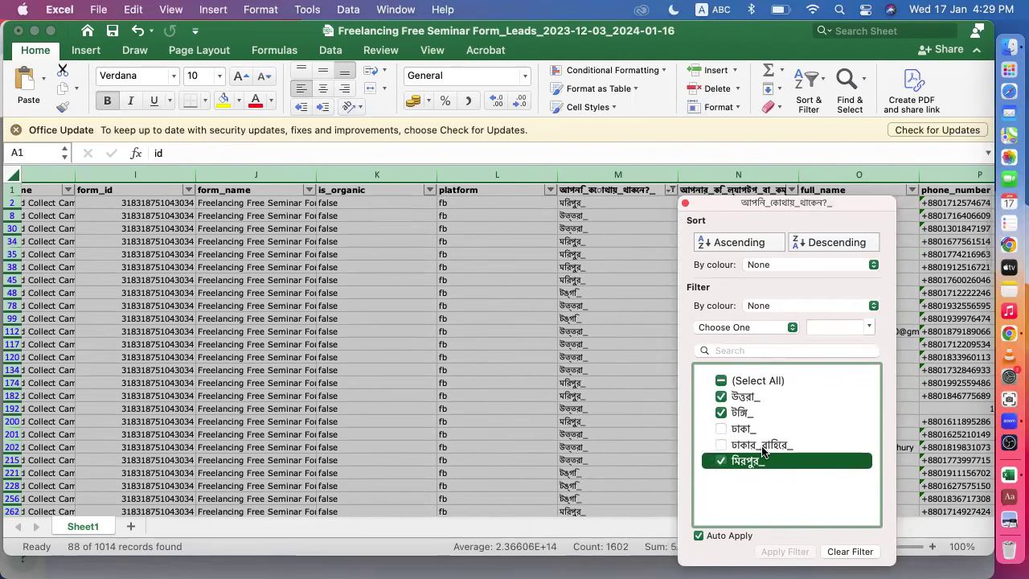
{"action": "left_click", "coordinate": [371, 560]}
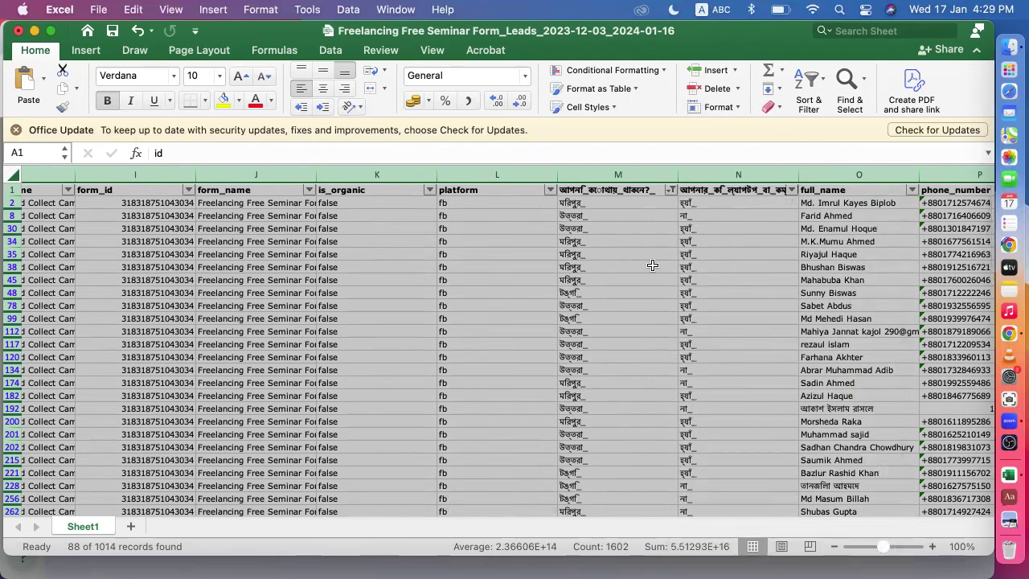
- Filter column N to হ্যাঁ_ only, leaving 57 of 1014 records
{"action": "left_click", "coordinate": [791, 190]}
{"action": "left_click", "coordinate": [624, 381]}
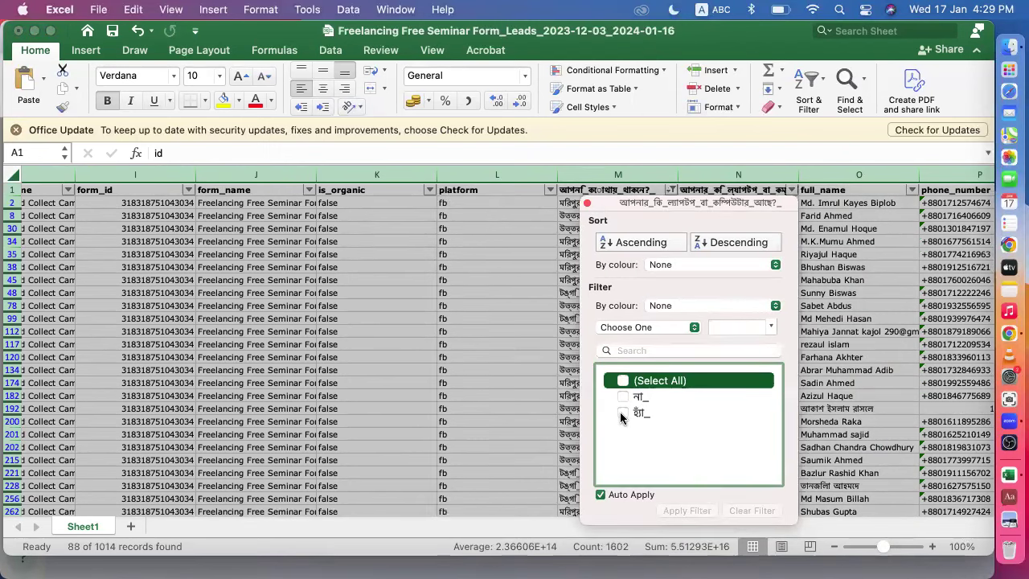
{"action": "left_click", "coordinate": [622, 413]}
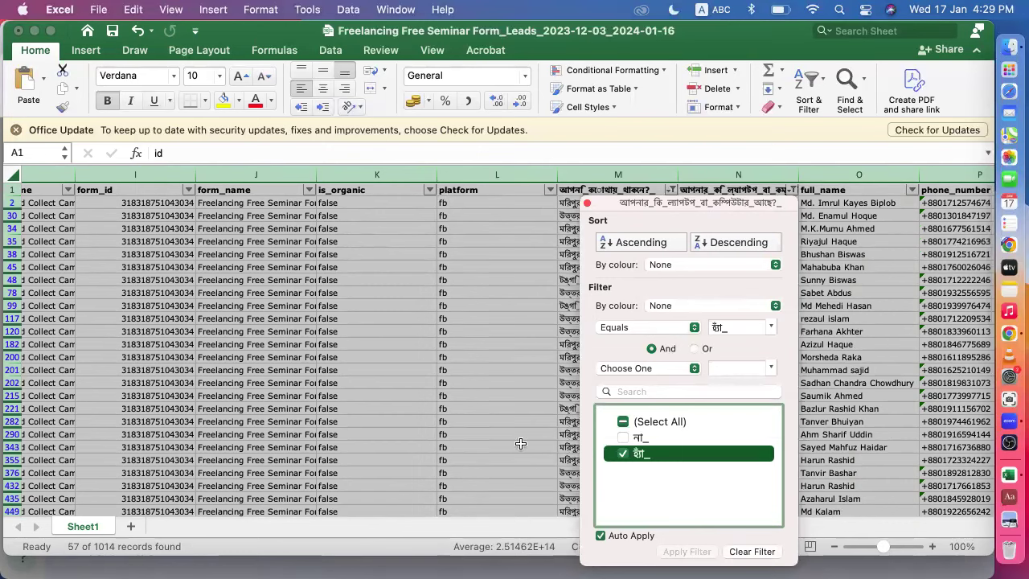
{"action": "left_click", "coordinate": [518, 434]}
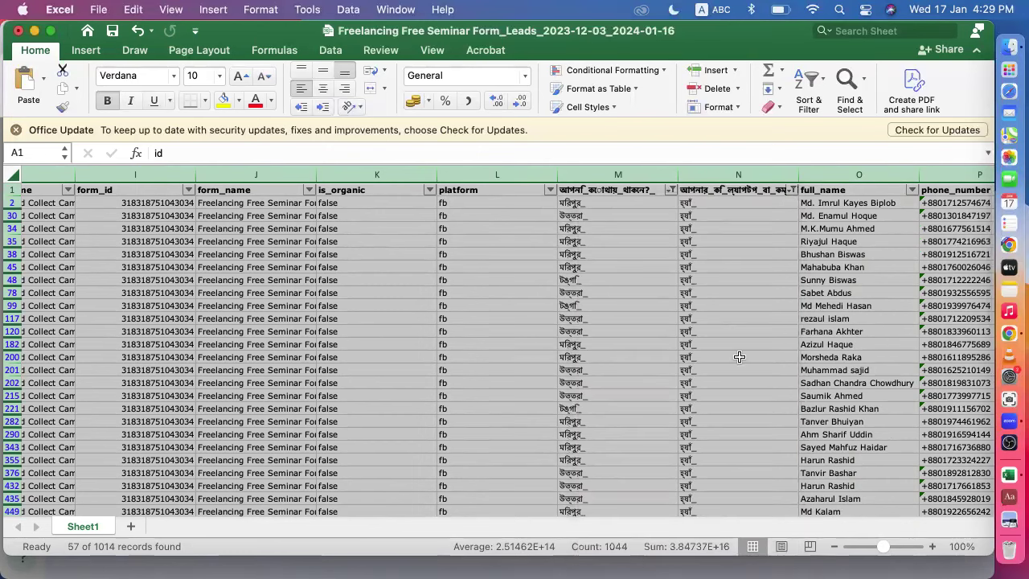
{"action": "scroll", "coordinate": [623, 352], "scroll_direction": "down", "scroll_amount": 10}
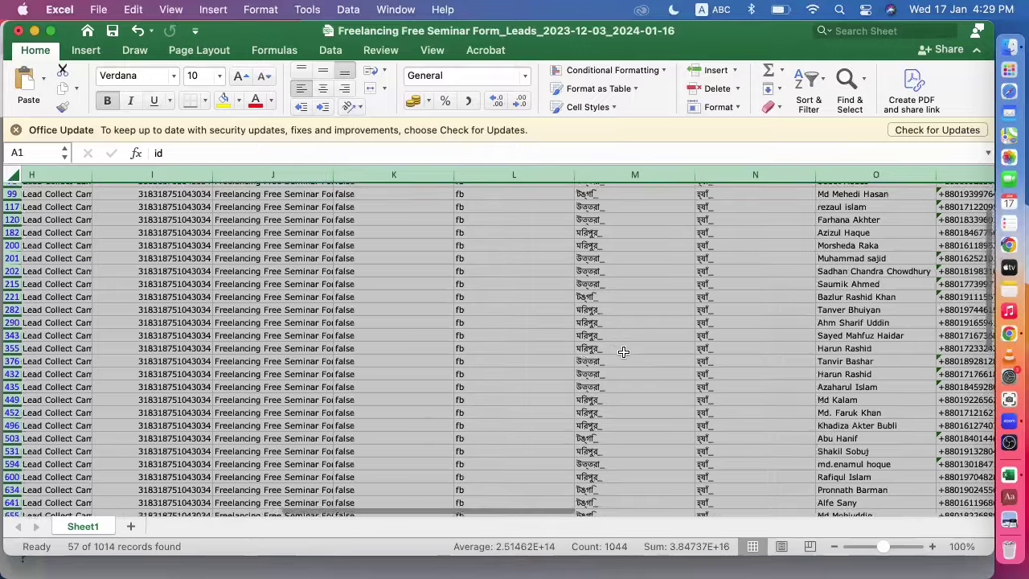
{"action": "scroll", "coordinate": [623, 351], "scroll_direction": "down", "scroll_amount": 5}
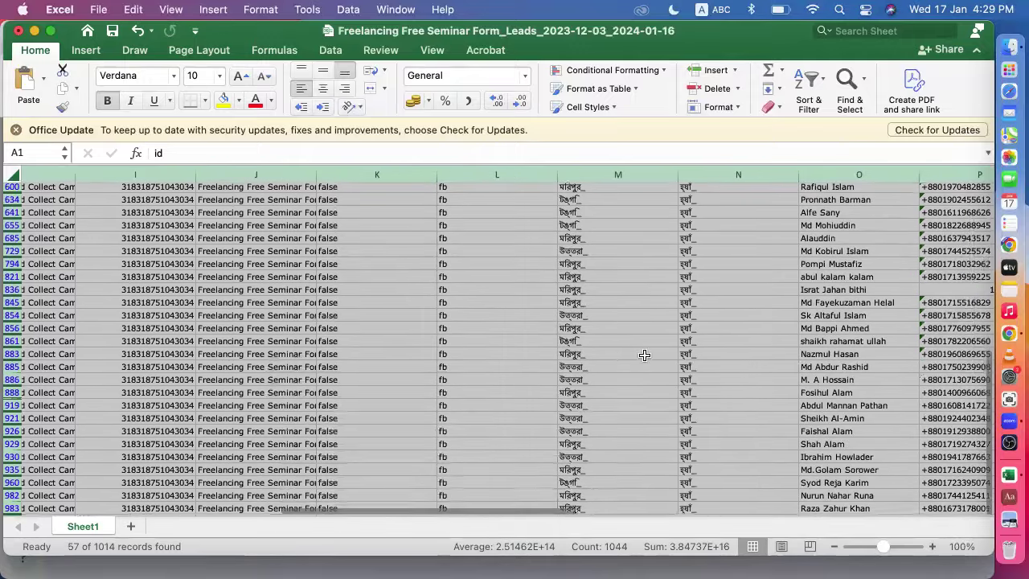
{"action": "scroll", "coordinate": [698, 433], "scroll_direction": "down", "scroll_amount": 4}
{"action": "scroll", "coordinate": [700, 406], "scroll_direction": "down", "scroll_amount": 2}
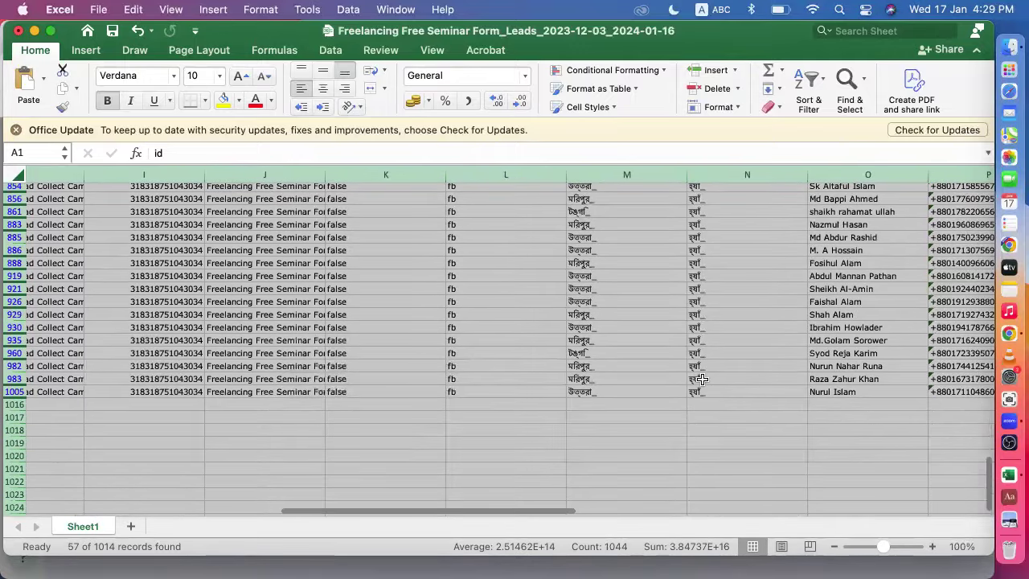
{"action": "scroll", "coordinate": [701, 378], "scroll_direction": "up", "scroll_amount": 20}
{"action": "scroll", "coordinate": [819, 336], "scroll_direction": "right", "scroll_amount": 10}
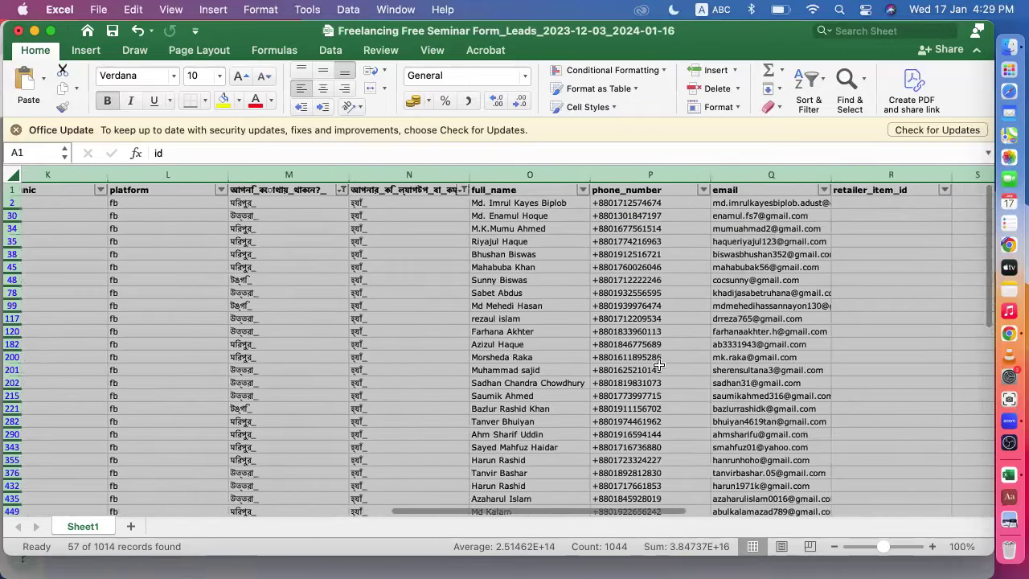
{"action": "scroll", "coordinate": [643, 414], "scroll_direction": "down", "scroll_amount": 5}
{"action": "scroll", "coordinate": [581, 391], "scroll_direction": "up", "scroll_amount": 2}
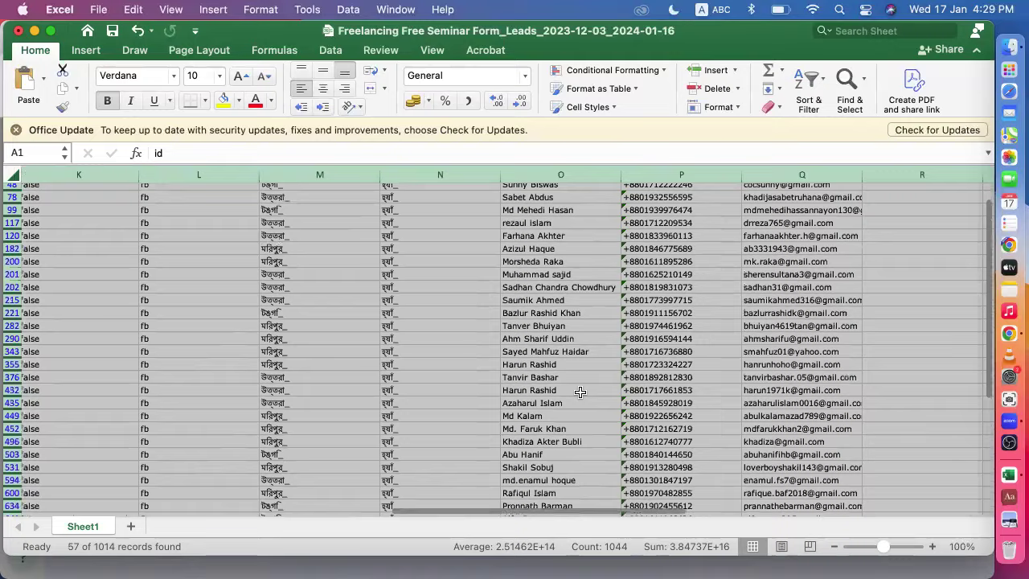
{"action": "scroll", "coordinate": [580, 391], "scroll_direction": "up", "scroll_amount": 5}
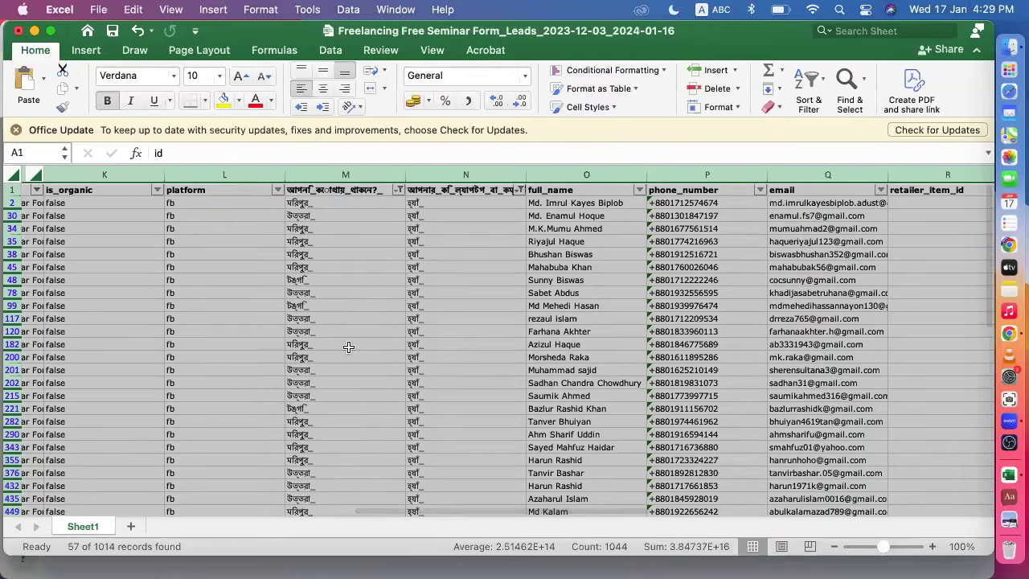
{"action": "scroll", "coordinate": [358, 390], "scroll_direction": "left", "scroll_amount": 2}
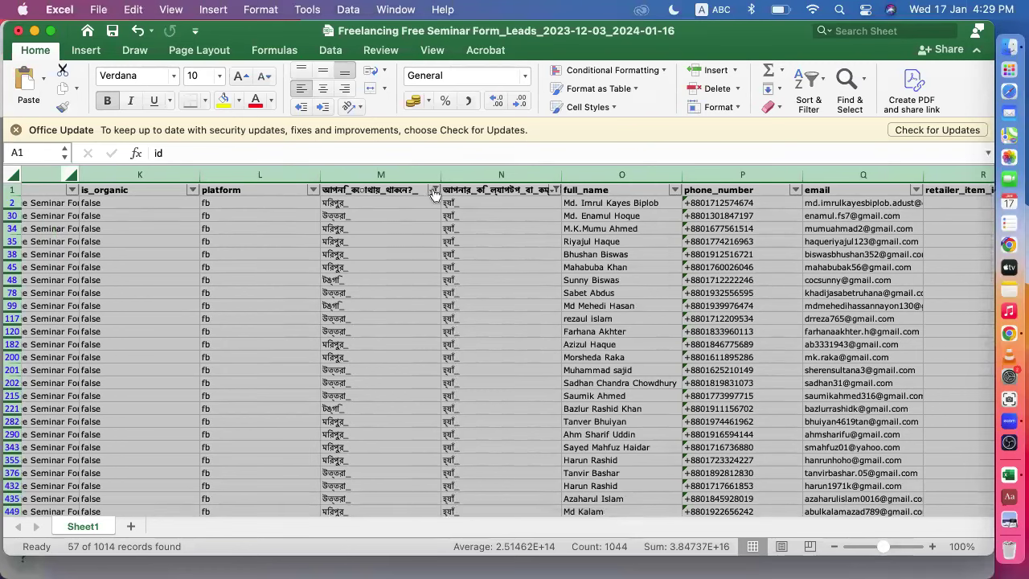
{"action": "left_click", "coordinate": [434, 190]}
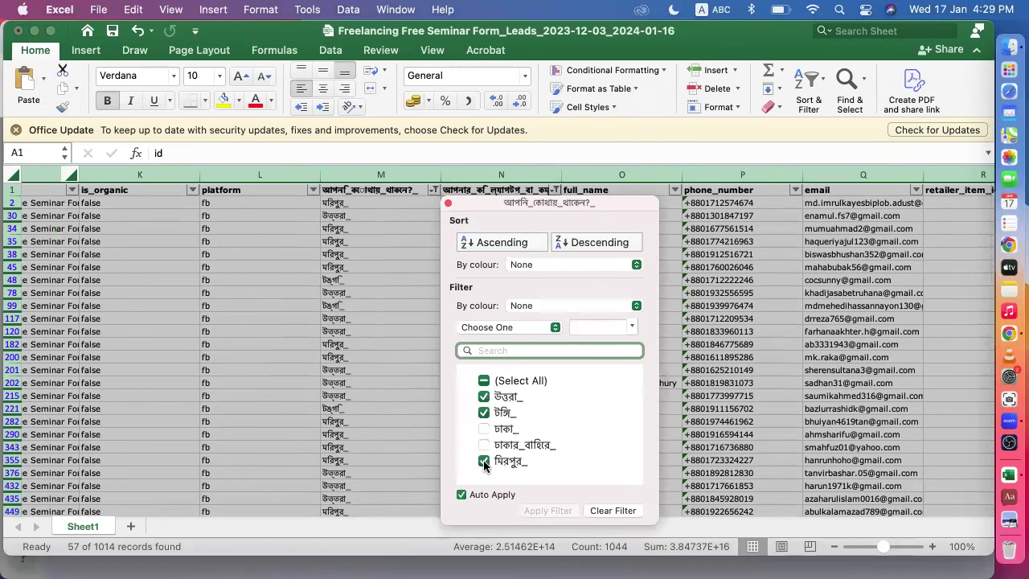
- Filter column M to only the ঢাকা_ and ঢাকার_বাহিরে_ locations
{"action": "left_click", "coordinate": [484, 461]}
{"action": "left_click", "coordinate": [483, 421]}
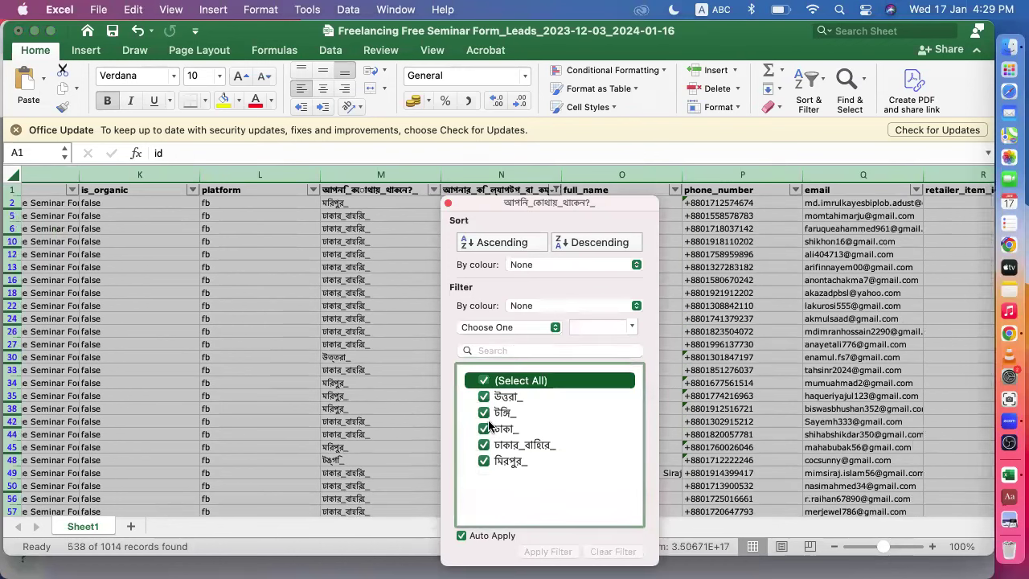
{"action": "left_click", "coordinate": [485, 380]}
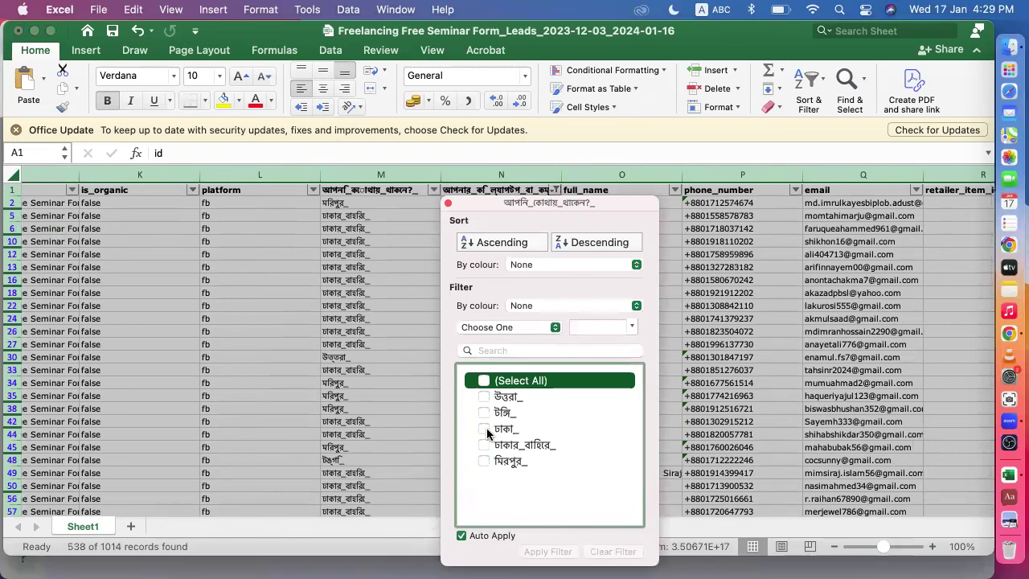
{"action": "left_click", "coordinate": [483, 429]}
{"action": "left_click", "coordinate": [484, 486]}
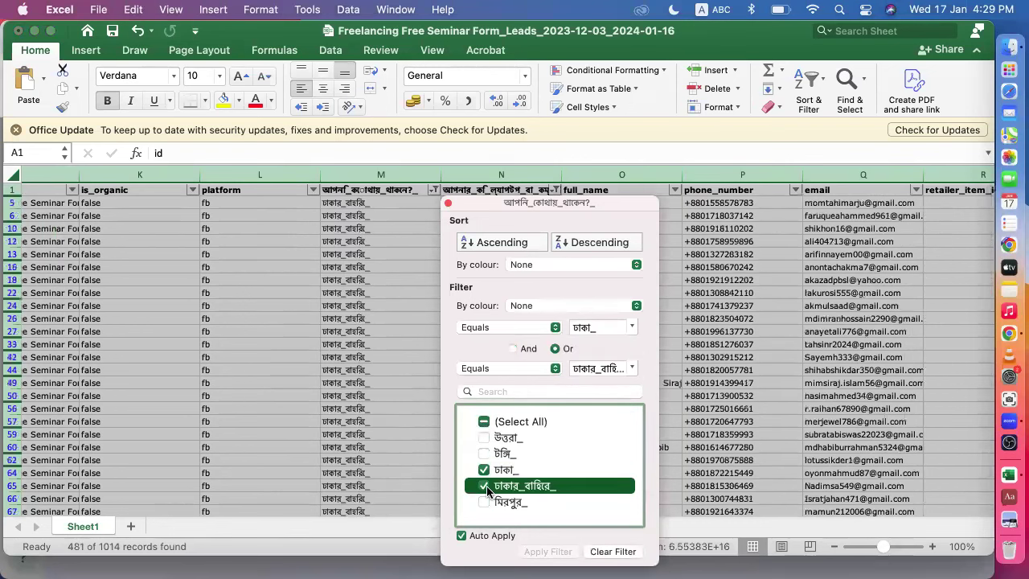
{"action": "left_click", "coordinate": [408, 455]}
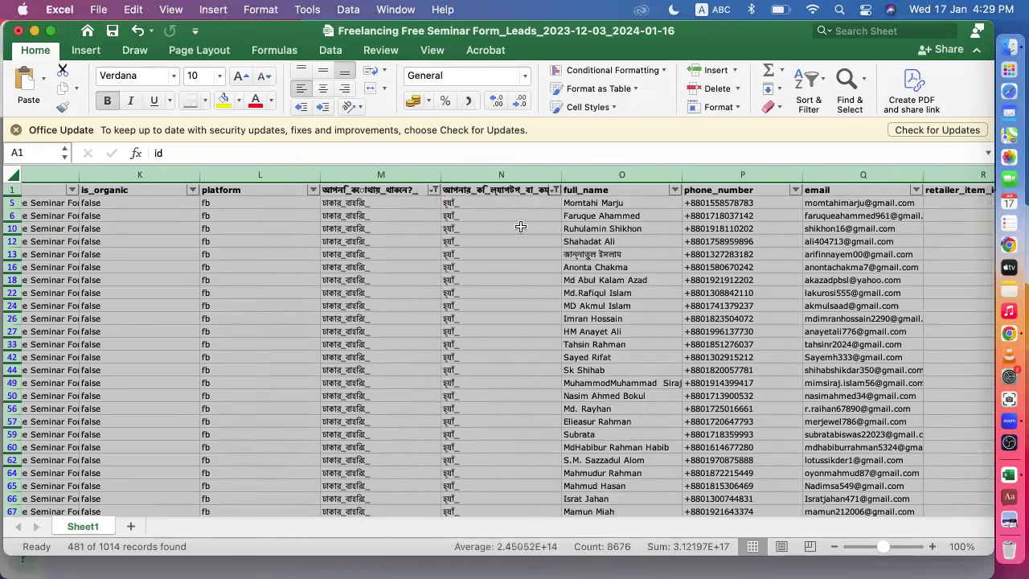
- Confirm column N still filters to হ্যাঁ_ and scroll through the 481 matching records
{"action": "left_click", "coordinate": [555, 189]}
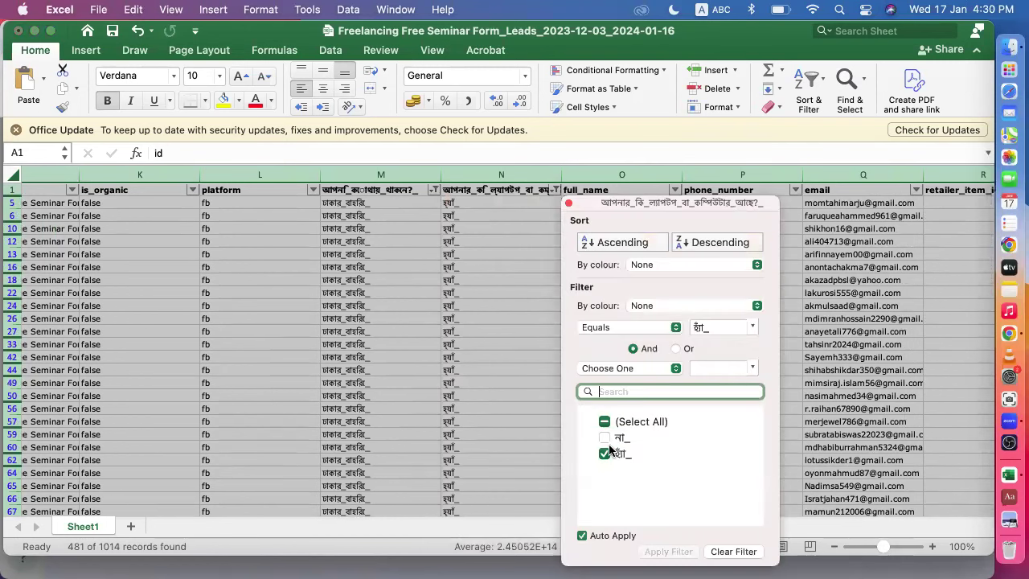
{"action": "left_click", "coordinate": [487, 440]}
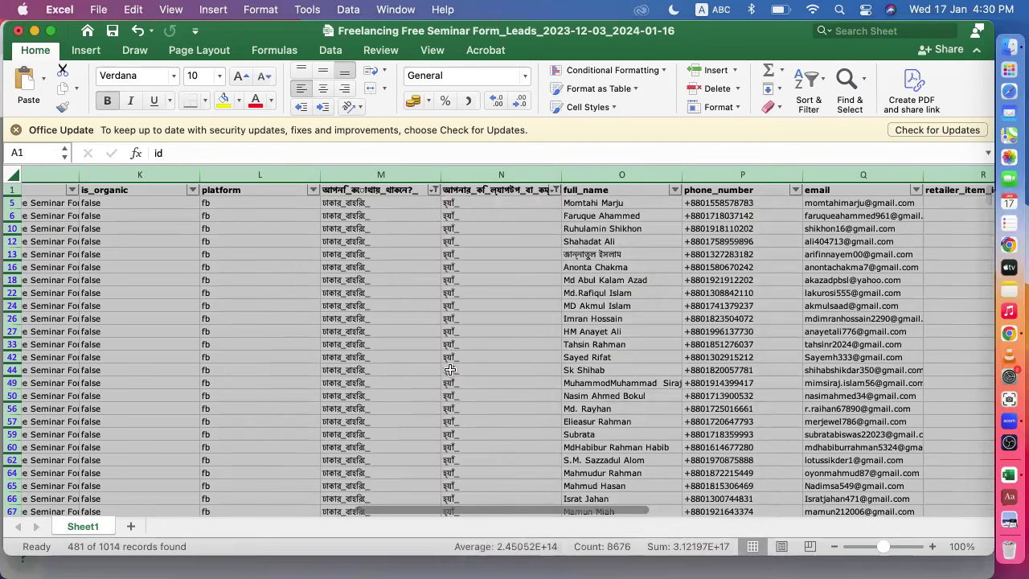
{"action": "scroll", "coordinate": [378, 346], "scroll_direction": "down", "scroll_amount": 9}
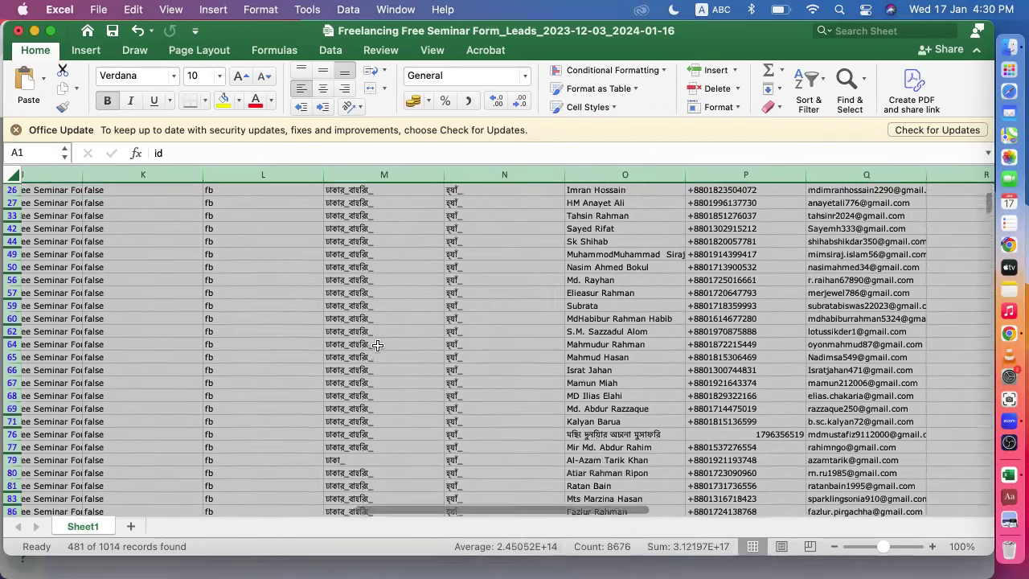
{"action": "scroll", "coordinate": [378, 346], "scroll_direction": "down", "scroll_amount": 10}
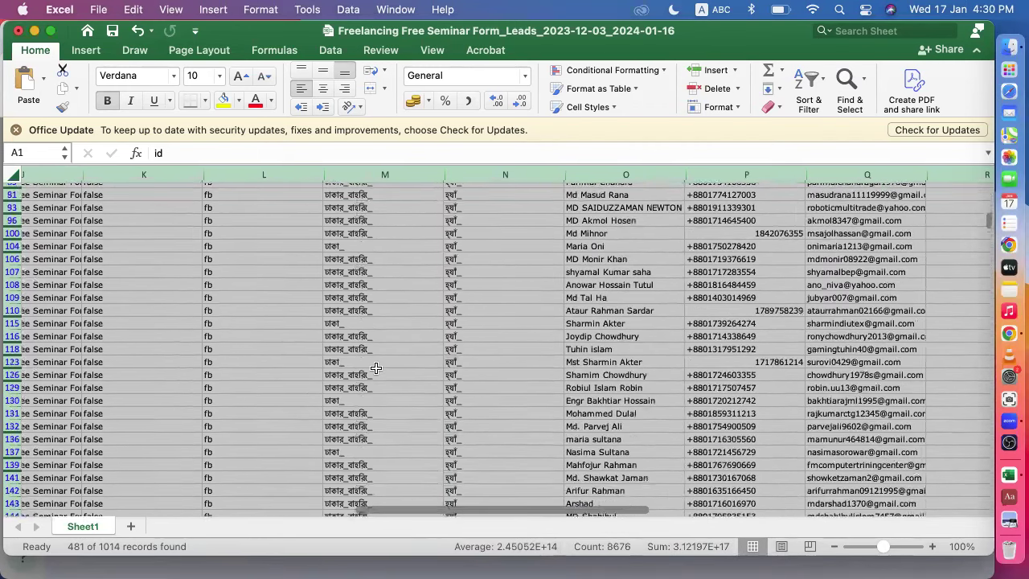
{"action": "scroll", "coordinate": [373, 346], "scroll_direction": "down", "scroll_amount": 15}
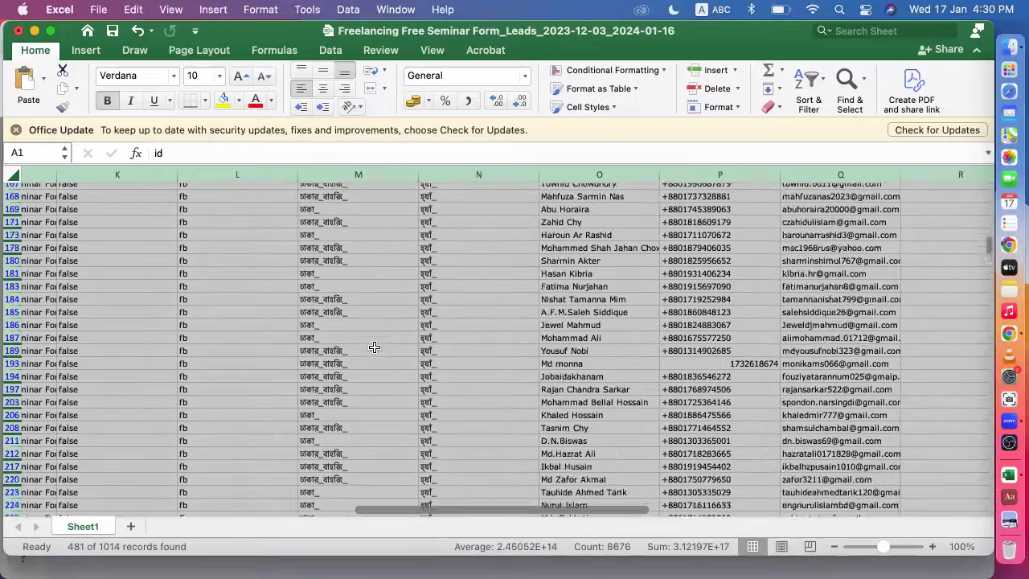
{"action": "scroll", "coordinate": [374, 346], "scroll_direction": "down", "scroll_amount": 20}
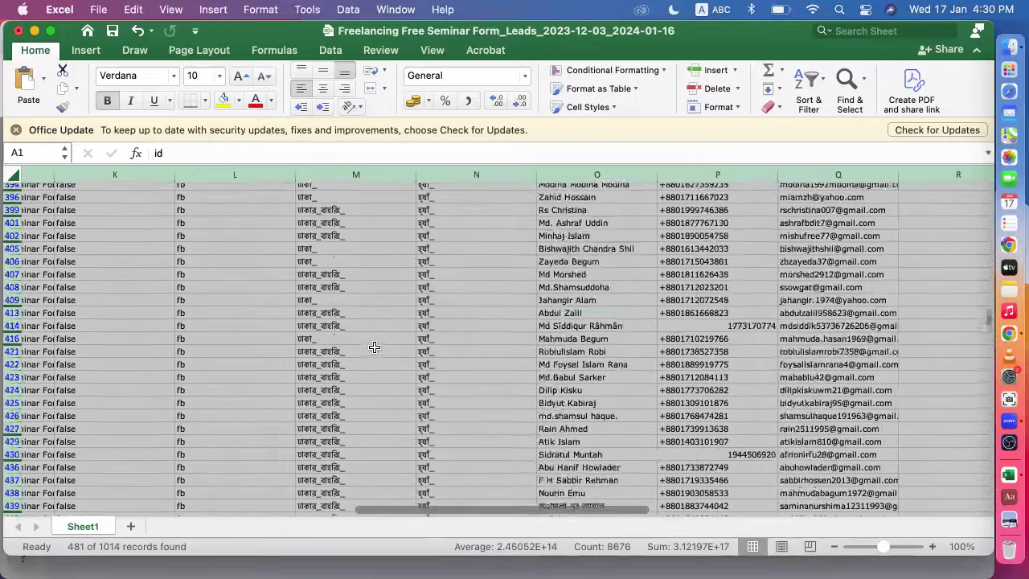
{"action": "scroll", "coordinate": [374, 346], "scroll_direction": "down", "scroll_amount": 20}
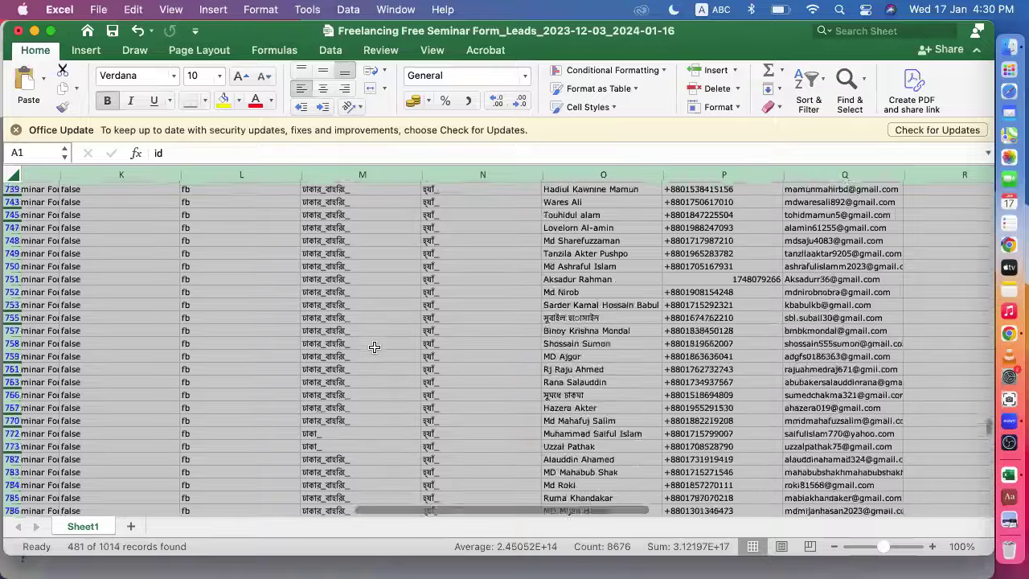
{"action": "scroll", "coordinate": [374, 346], "scroll_direction": "up", "scroll_amount": 20}
{"action": "scroll", "coordinate": [374, 341], "scroll_direction": "left", "scroll_amount": 15}
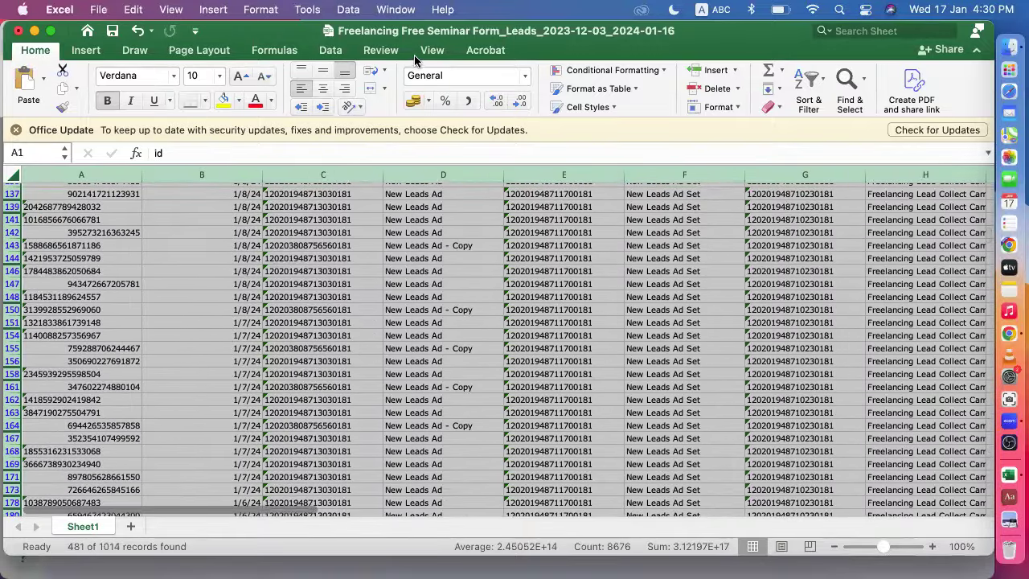
- Close the leads workbook in Excel, discarding the changes
{"action": "left_click", "coordinate": [17, 31]}
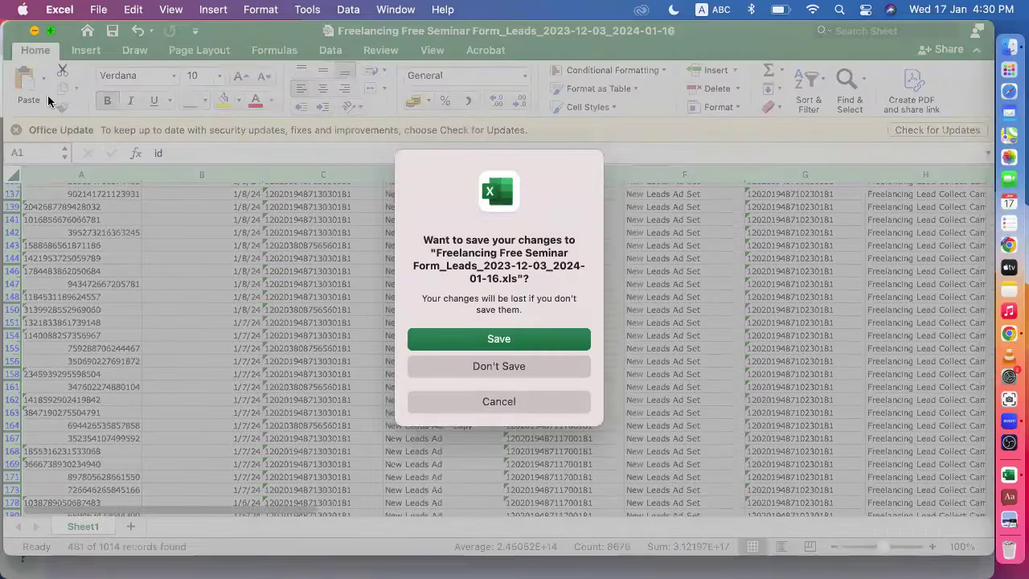
{"action": "left_click", "coordinate": [489, 369]}
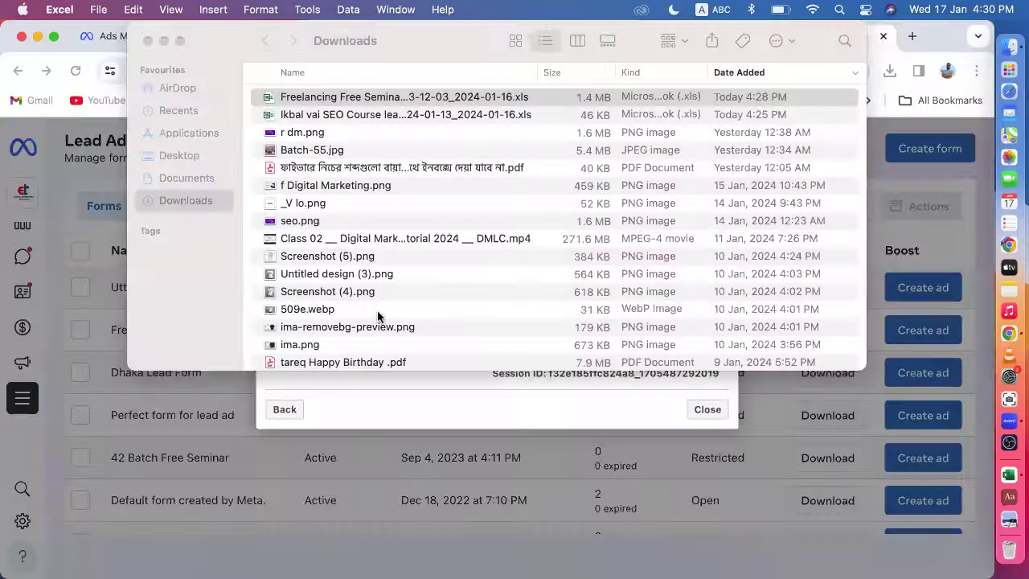
- Move both downloaded leads XLS files to the Bin and close the Downloads window
{"action": "key", "text": "Down"}
{"action": "left_click", "coordinate": [319, 97], "text": "shift"}
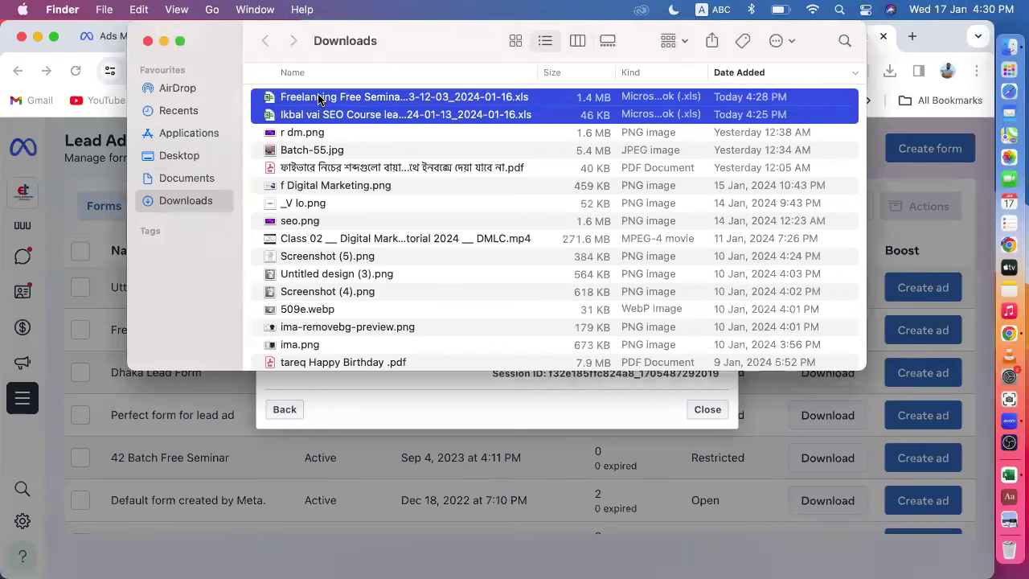
{"action": "right_click", "coordinate": [319, 98]}
{"action": "left_click", "coordinate": [376, 165]}
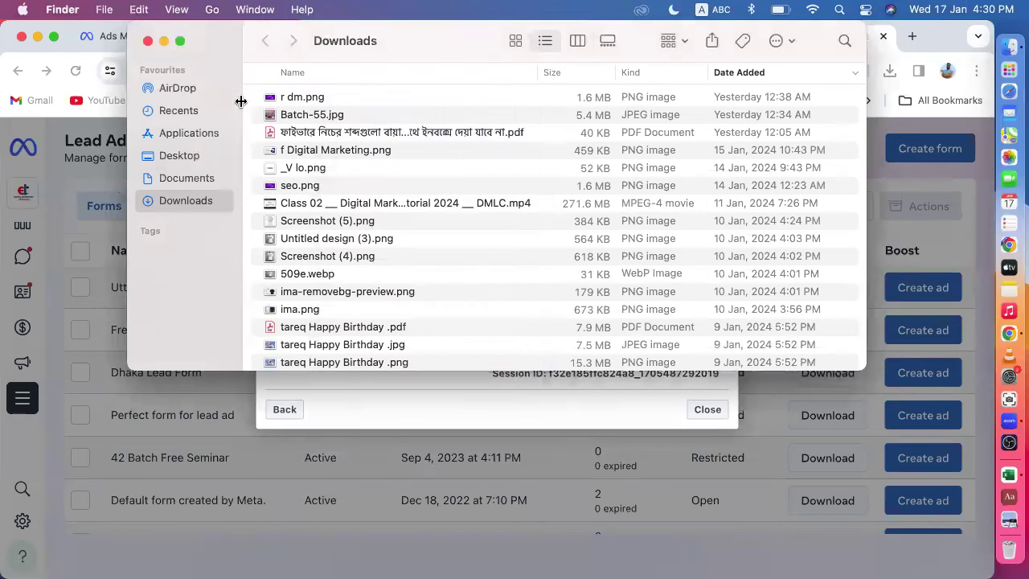
{"action": "left_click", "coordinate": [147, 42]}
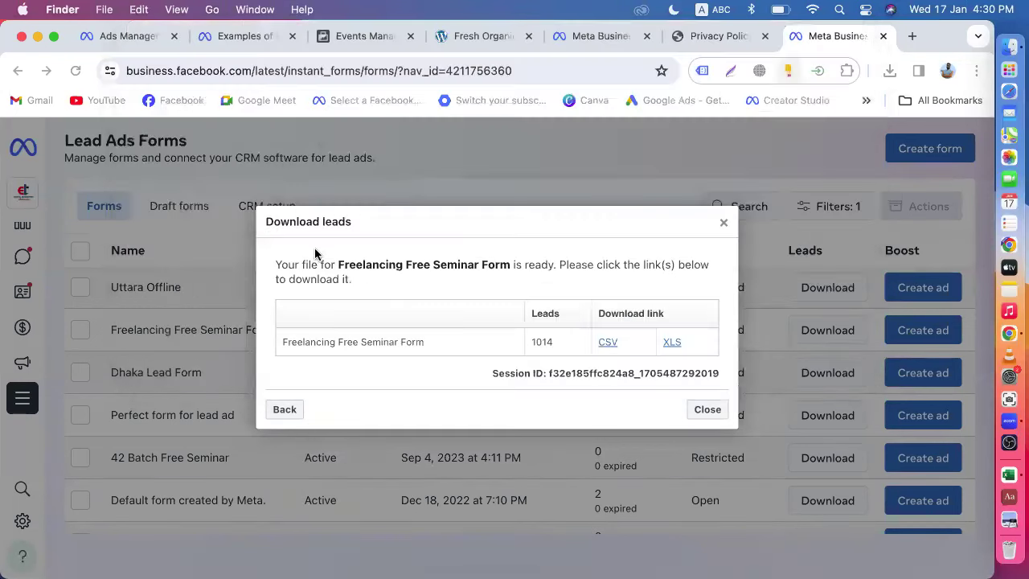
- Dismiss the Download leads dialog in the browser and switch to the Ads Manager campaigns page
{"action": "left_click", "coordinate": [722, 226]}
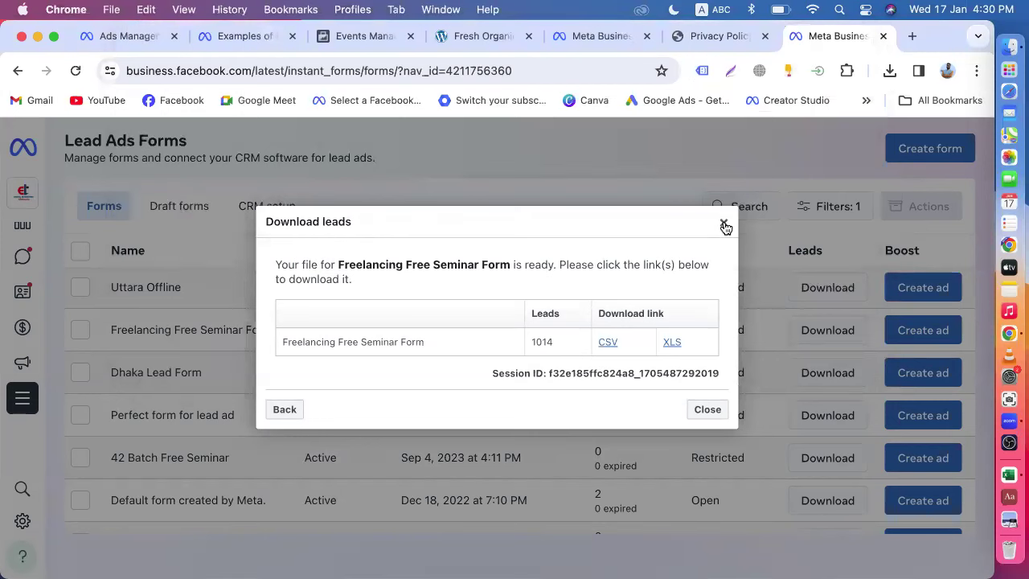
{"action": "left_click", "coordinate": [724, 227]}
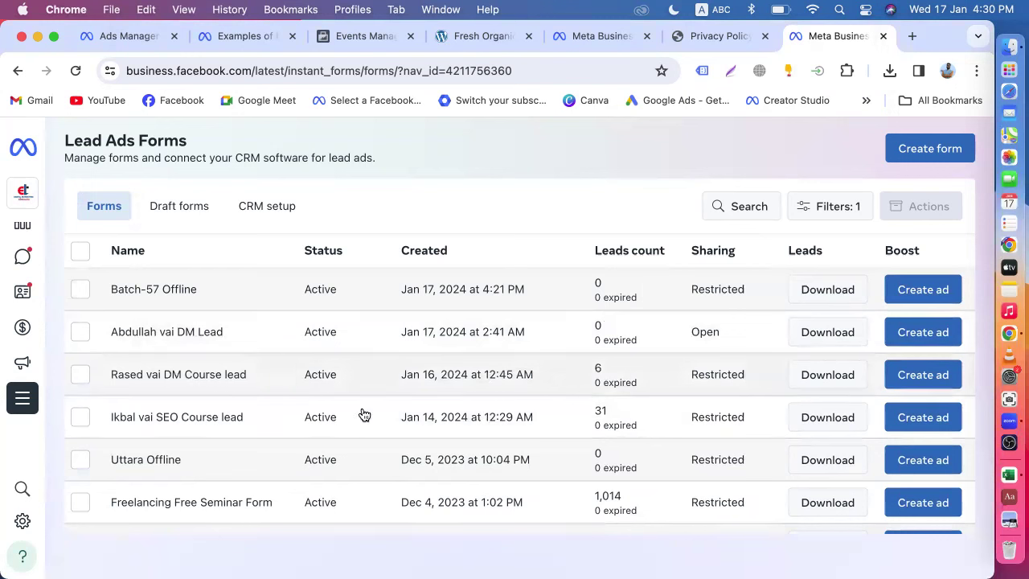
{"action": "scroll", "coordinate": [362, 393], "scroll_direction": "down", "scroll_amount": 5}
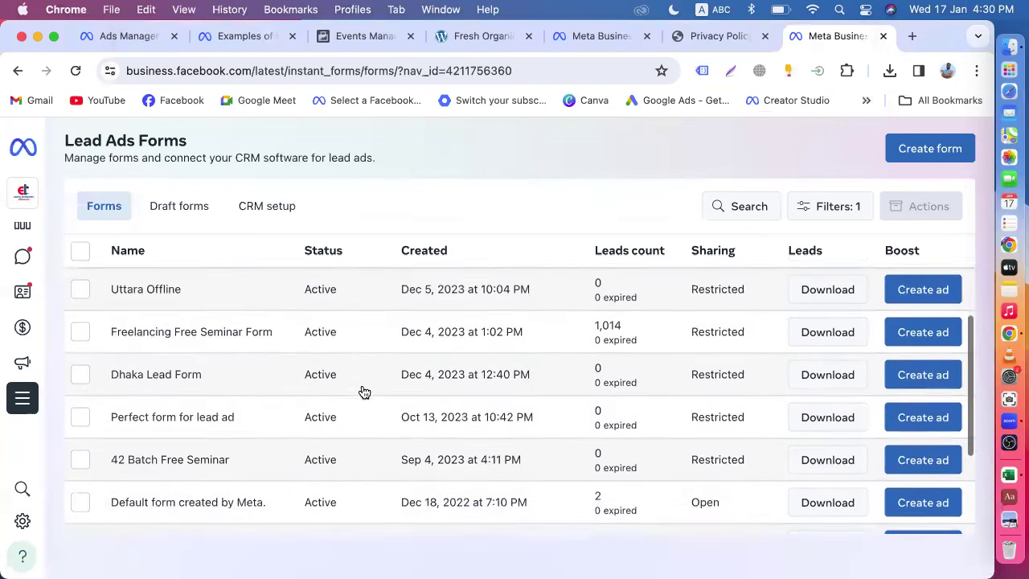
{"action": "scroll", "coordinate": [361, 393], "scroll_direction": "up", "scroll_amount": 5}
{"action": "mouse_move", "coordinate": [39, 201]}
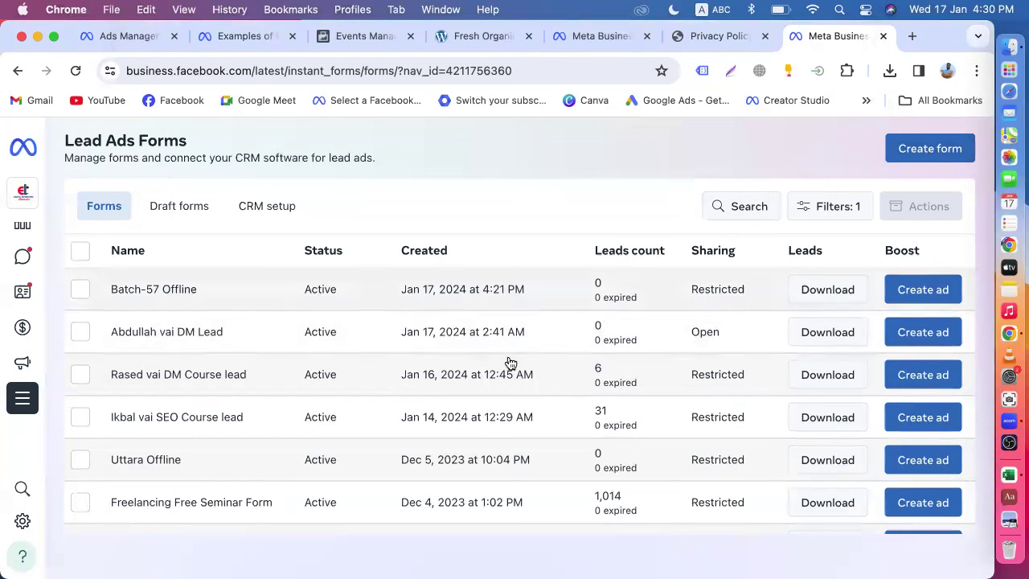
{"action": "left_click", "coordinate": [134, 42]}
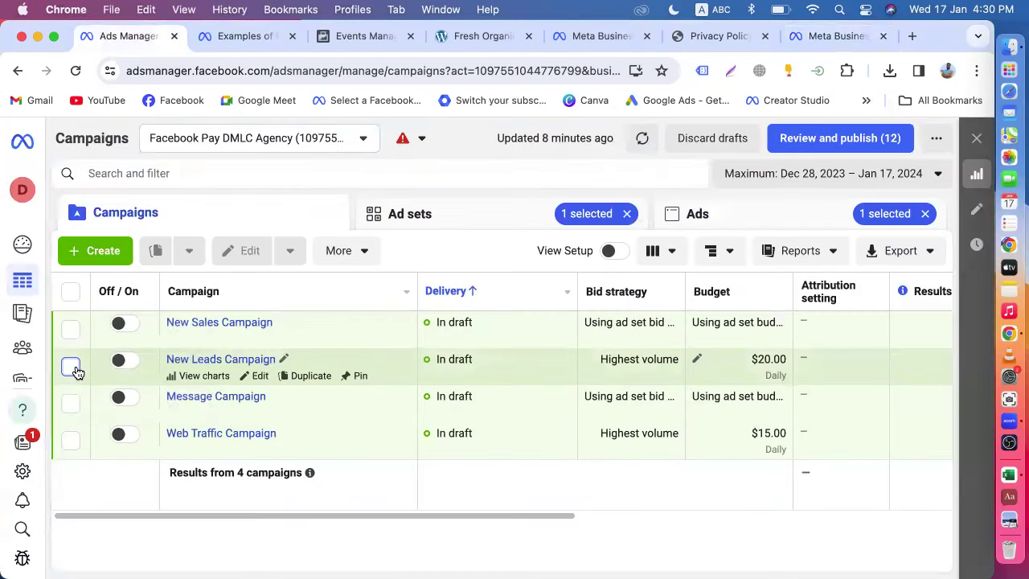
- Edit New Leads Campaign and look through the New Leads Ad's settings and instant form
{"action": "left_click", "coordinate": [77, 368]}
{"action": "left_click", "coordinate": [296, 258]}
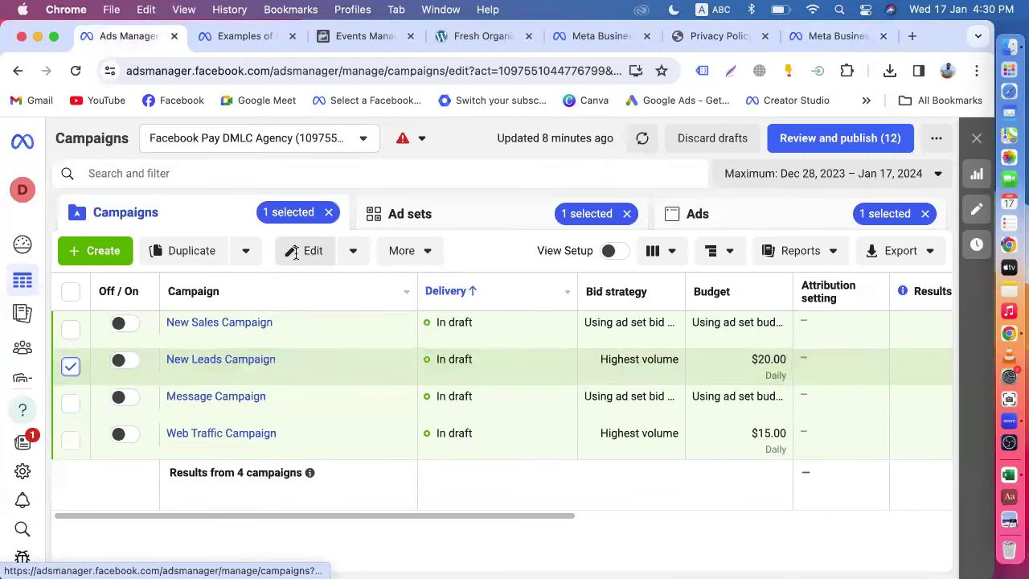
{"action": "left_click", "coordinate": [148, 229]}
{"action": "scroll", "coordinate": [430, 404], "scroll_direction": "down", "scroll_amount": 10}
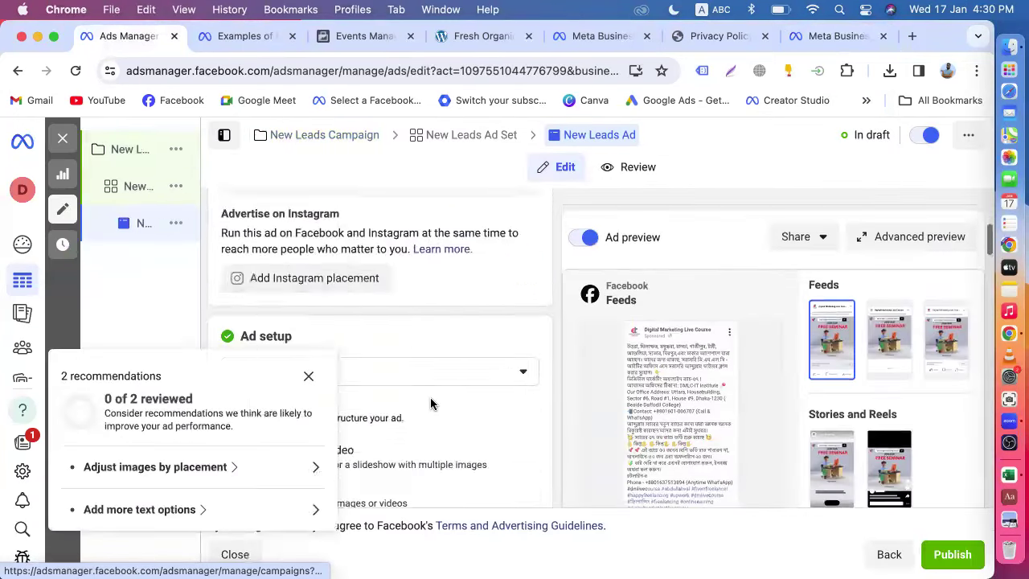
{"action": "left_click", "coordinate": [300, 373]}
{"action": "scroll", "coordinate": [407, 422], "scroll_direction": "down", "scroll_amount": 15}
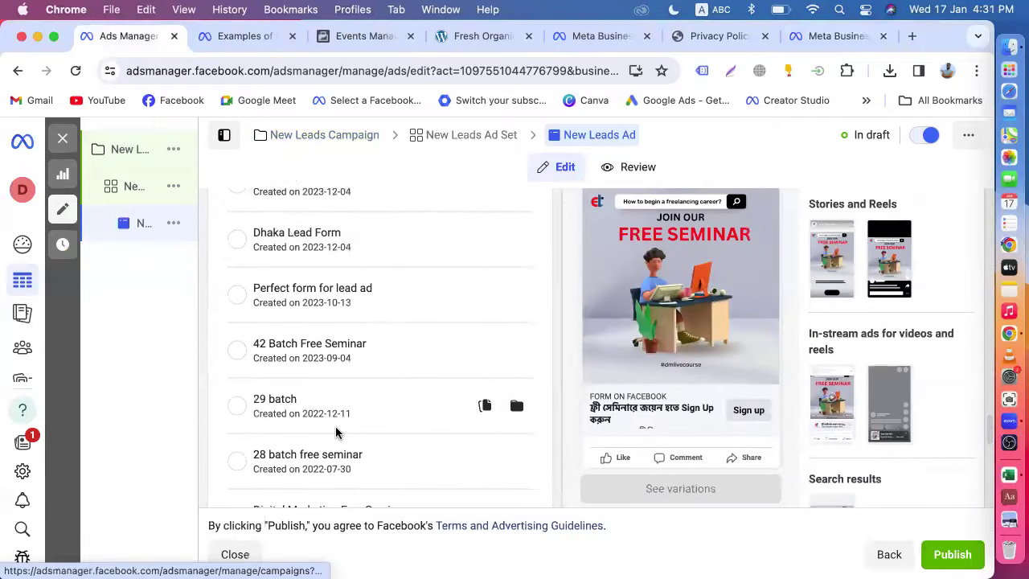
{"action": "scroll", "coordinate": [336, 430], "scroll_direction": "up", "scroll_amount": 3}
{"action": "scroll", "coordinate": [365, 395], "scroll_direction": "up", "scroll_amount": 2}
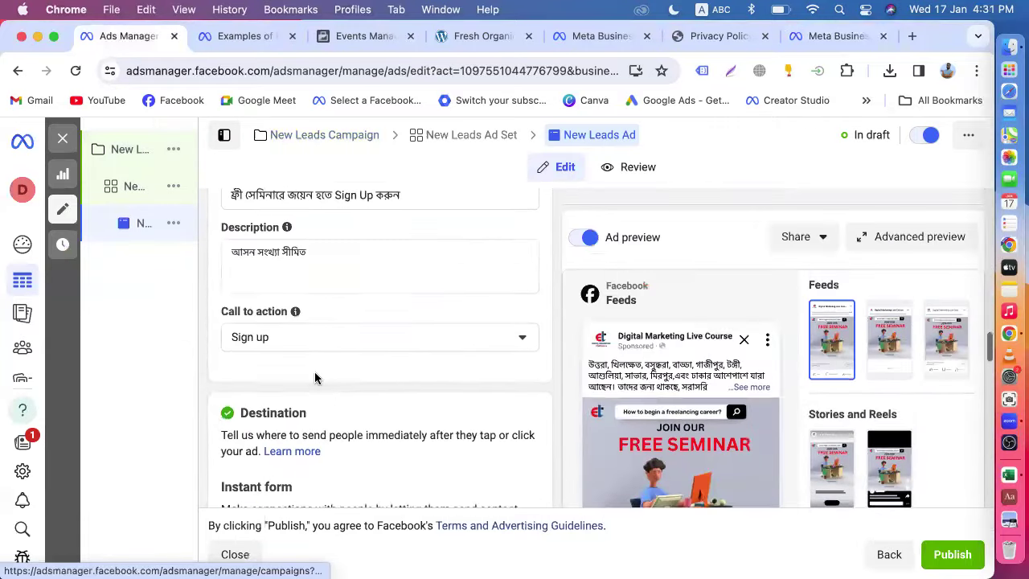
{"action": "scroll", "coordinate": [362, 381], "scroll_direction": "down", "scroll_amount": 5}
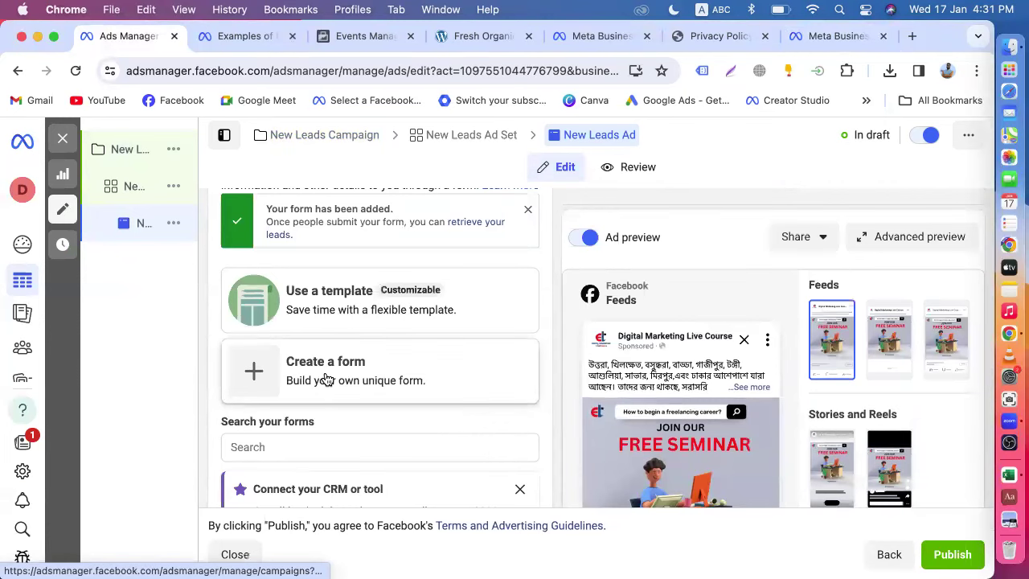
- Exit the ad editor without publishing and clear the ad set selection filter
{"action": "left_click", "coordinate": [62, 138]}
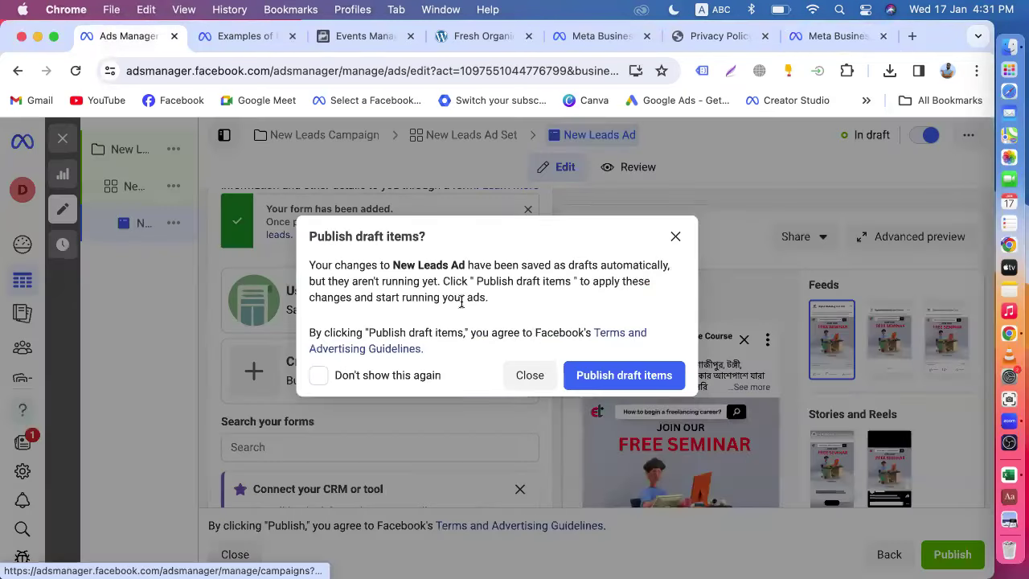
{"action": "left_click", "coordinate": [531, 375]}
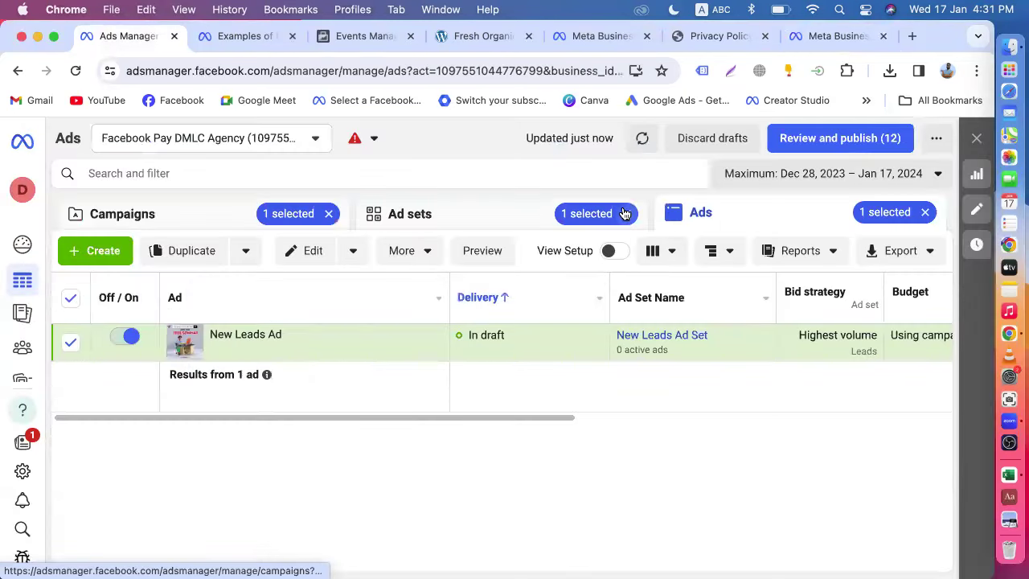
{"action": "left_click", "coordinate": [627, 213]}
- Clear the campaign and ad selection filters so every campaign is listed
{"action": "left_click", "coordinate": [328, 214]}
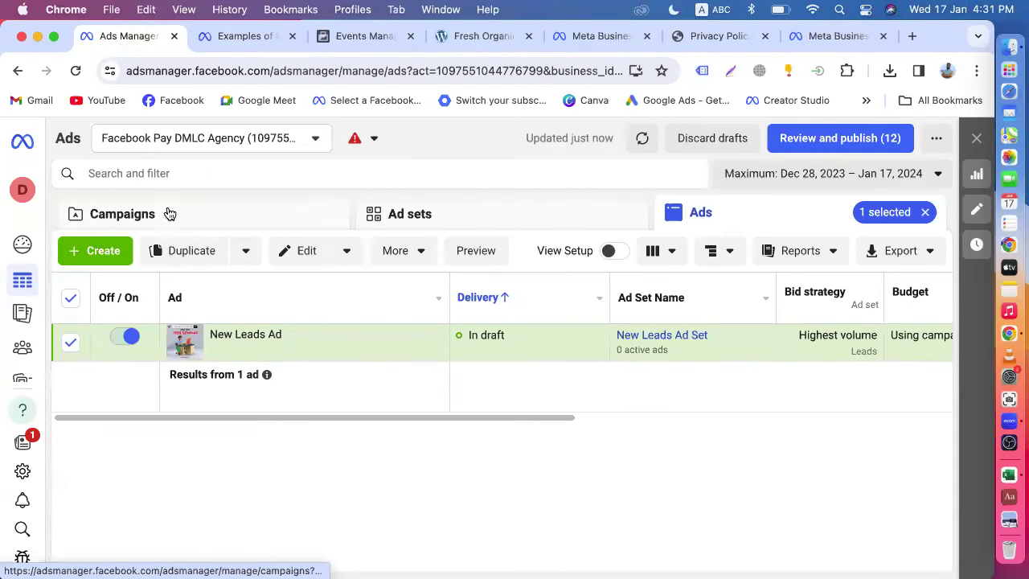
{"action": "left_click", "coordinate": [133, 216]}
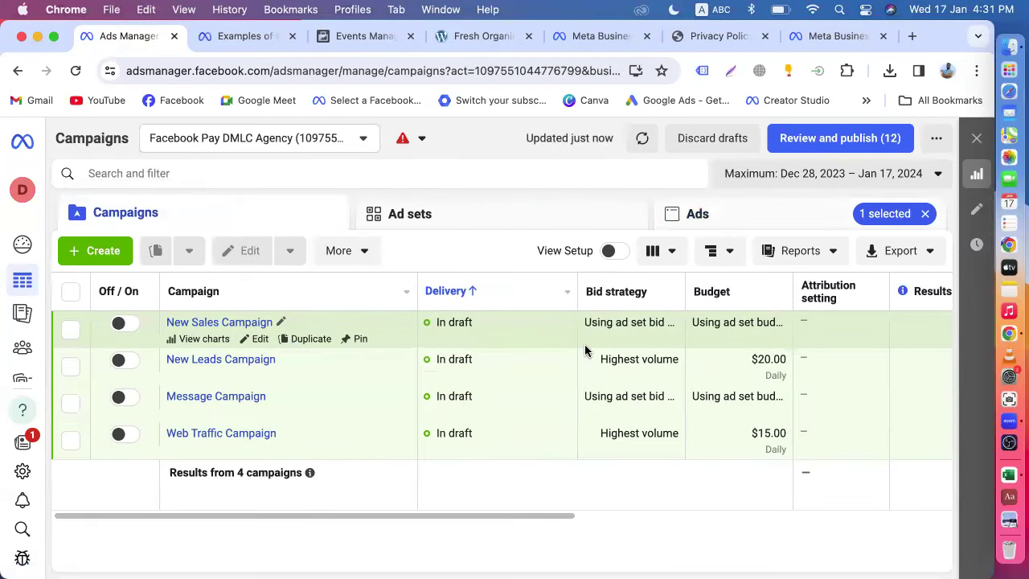
{"action": "left_click", "coordinate": [924, 213]}
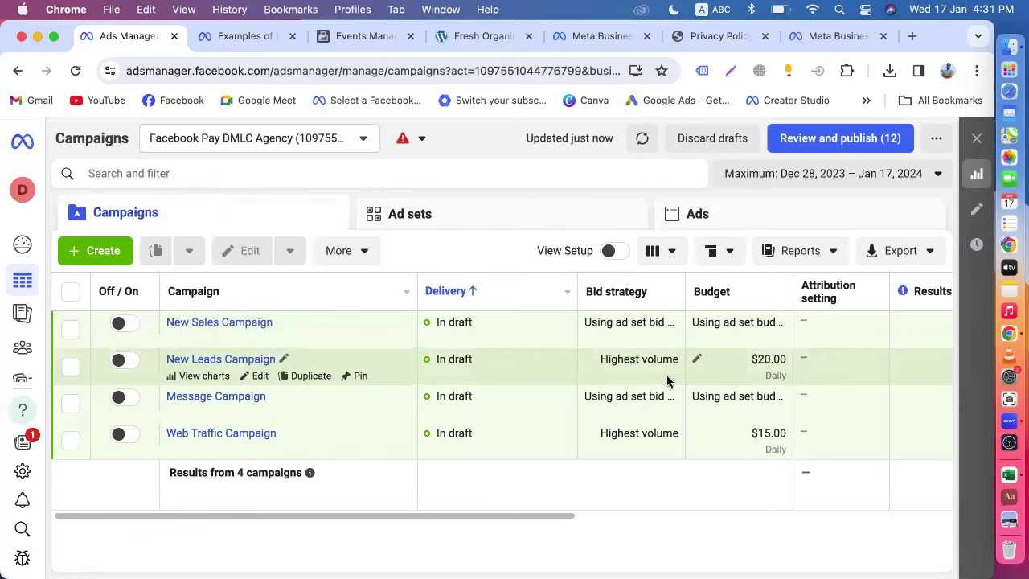
- Check the warnings dropdown, view all four ad sets, then return to Campaigns
{"action": "left_click", "coordinate": [415, 148]}
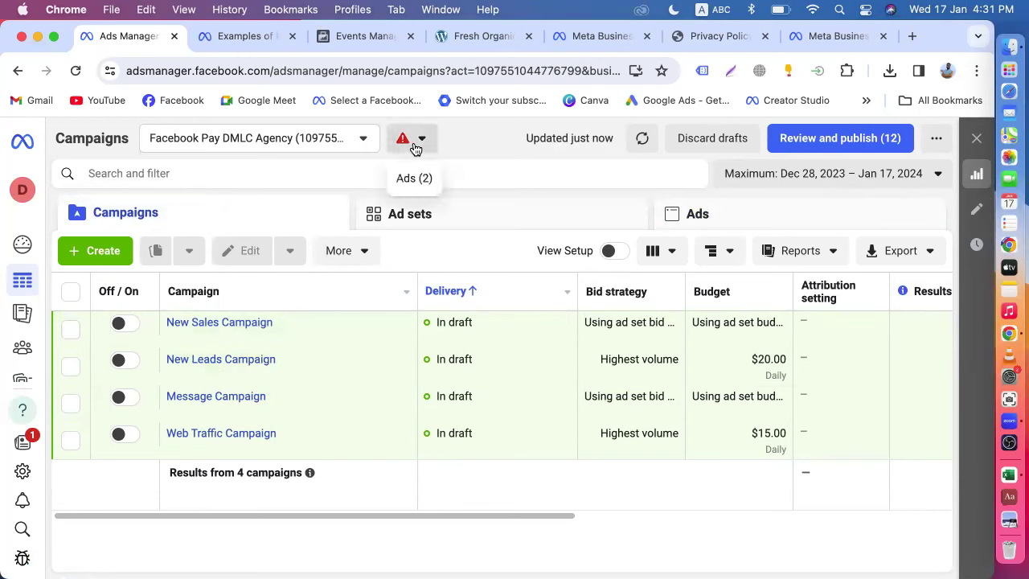
{"action": "left_click", "coordinate": [471, 201]}
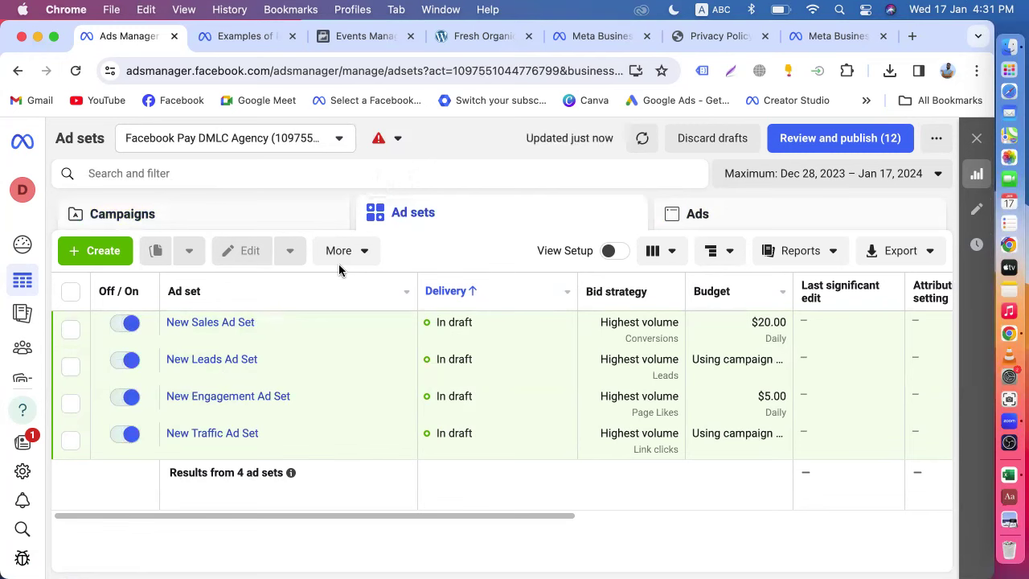
{"action": "left_click", "coordinate": [135, 212]}
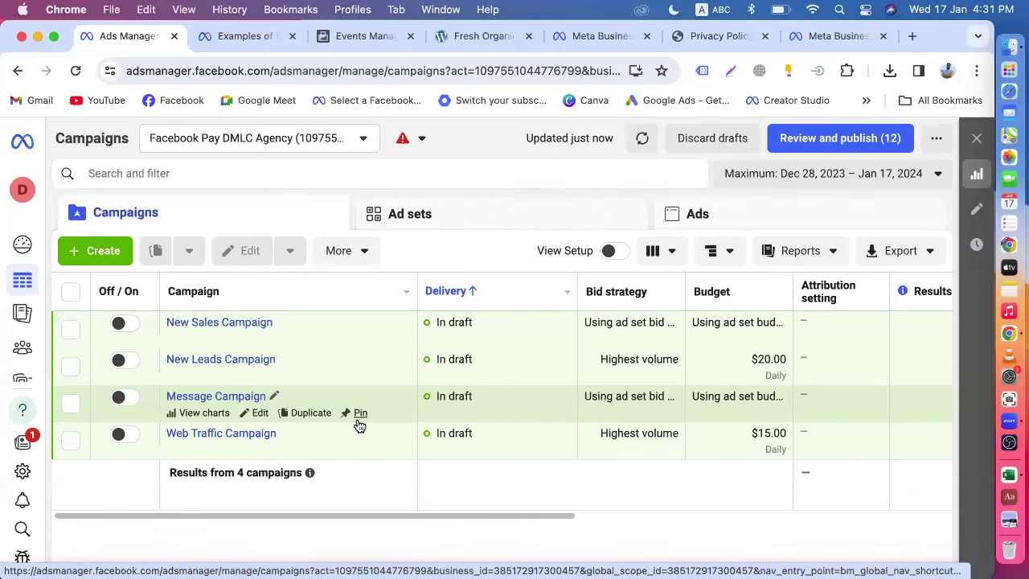
- Pin the Message Campaign to the top and glance at the extra campaign actions menu
{"action": "left_click", "coordinate": [358, 417]}
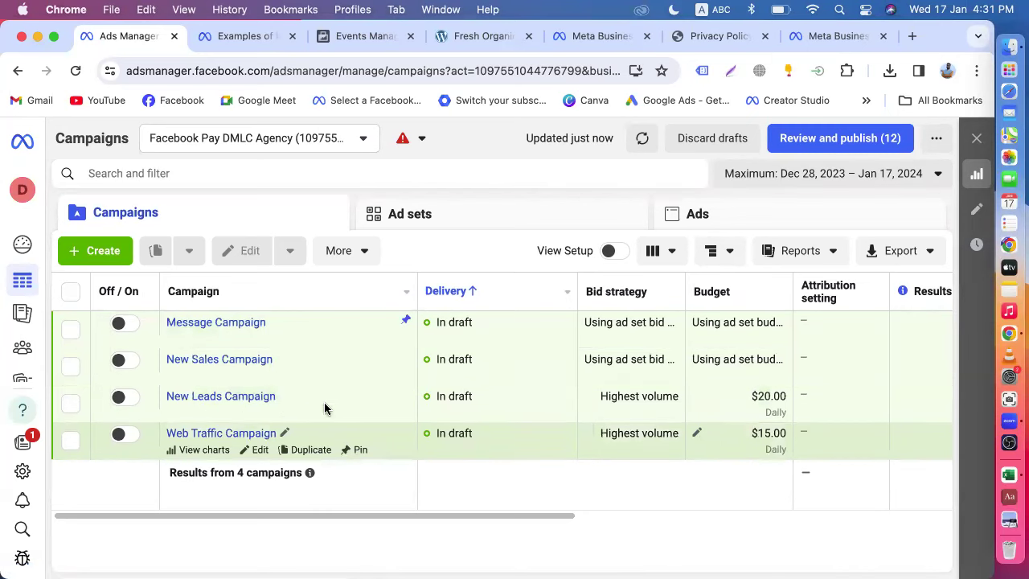
{"action": "left_click", "coordinate": [365, 251]}
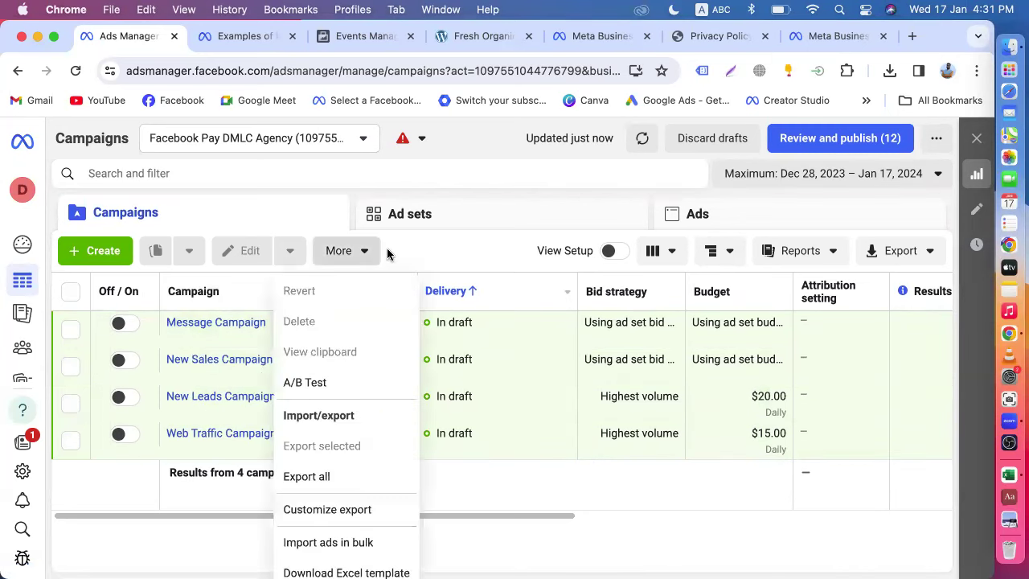
{"action": "left_click", "coordinate": [414, 251]}
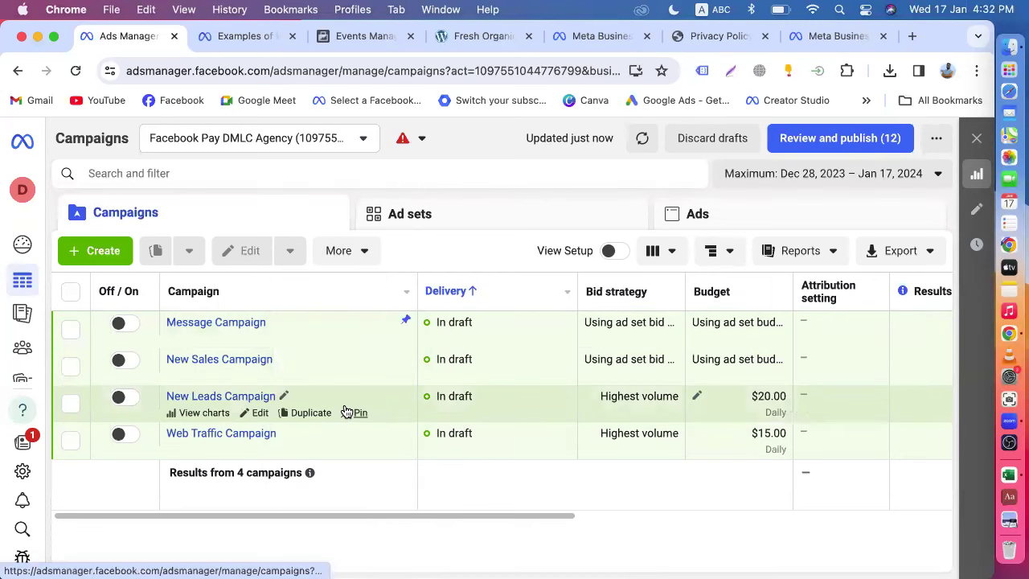
{"action": "scroll", "coordinate": [345, 411], "scroll_direction": "right", "scroll_amount": 1}
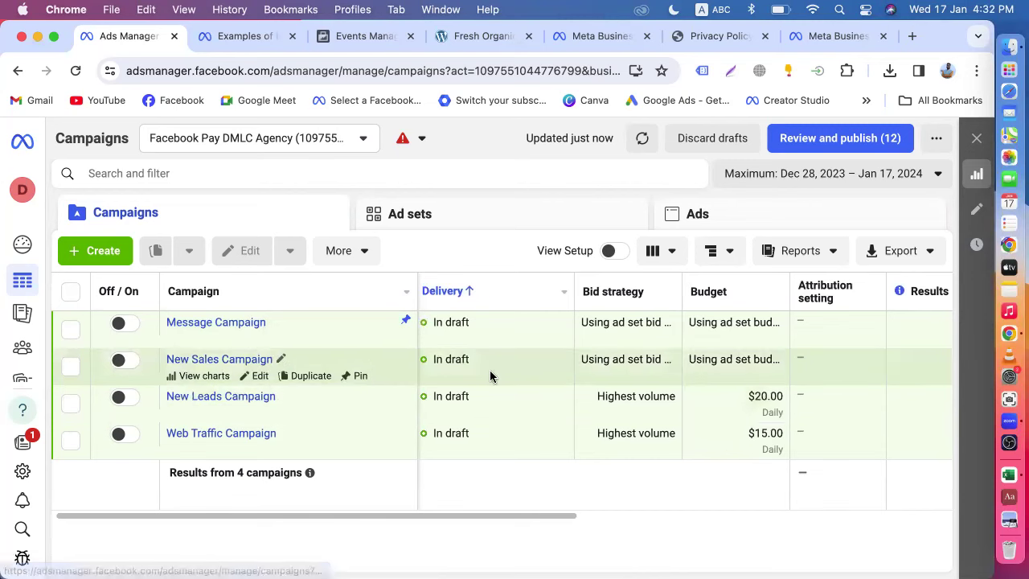
{"action": "scroll", "coordinate": [491, 376], "scroll_direction": "left", "scroll_amount": 1}
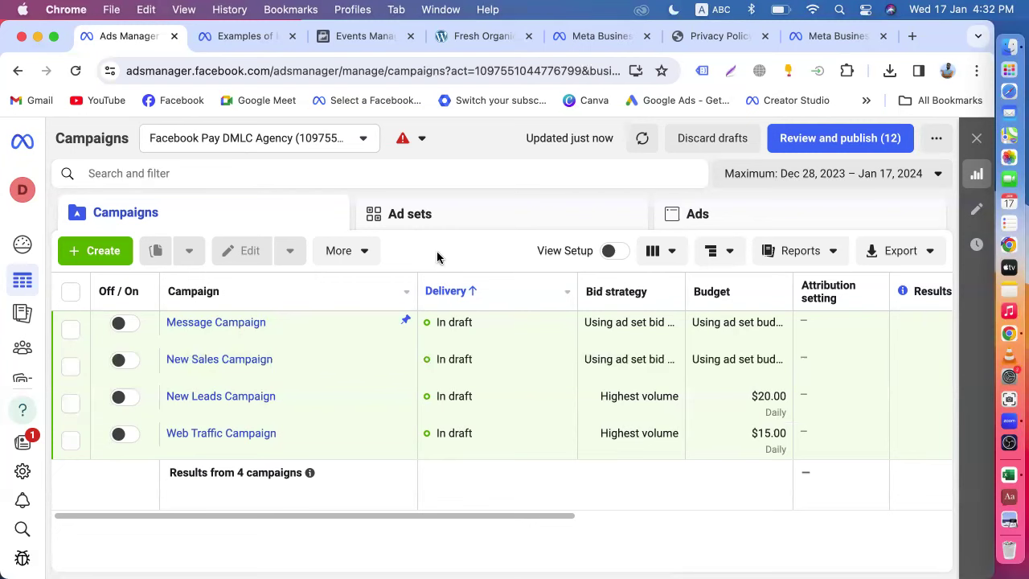
- Open and close the Search and filter options on the Campaigns table
{"action": "left_click", "coordinate": [440, 181]}
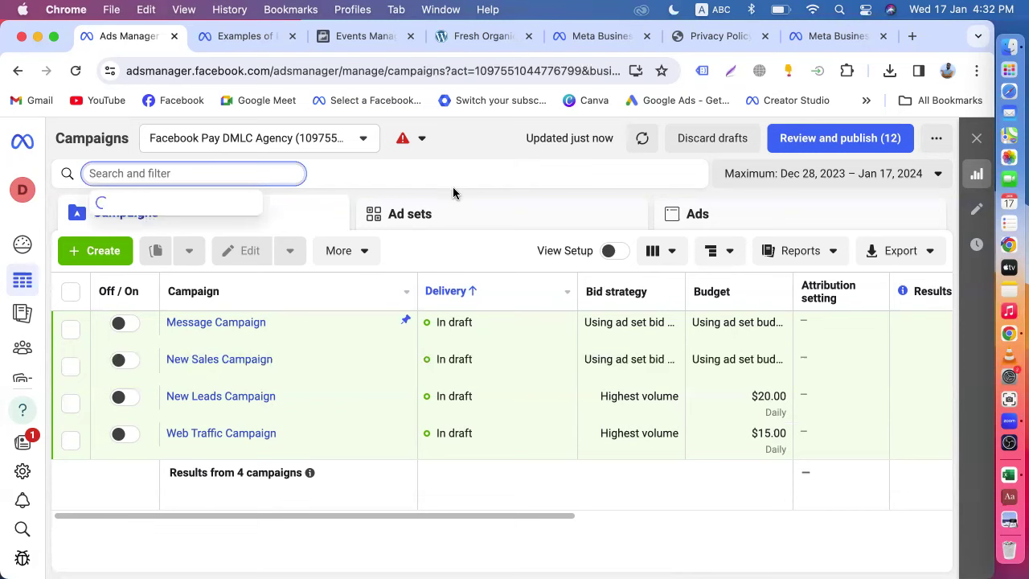
{"action": "left_click", "coordinate": [613, 195]}
{"action": "mouse_move", "coordinate": [586, 291]}
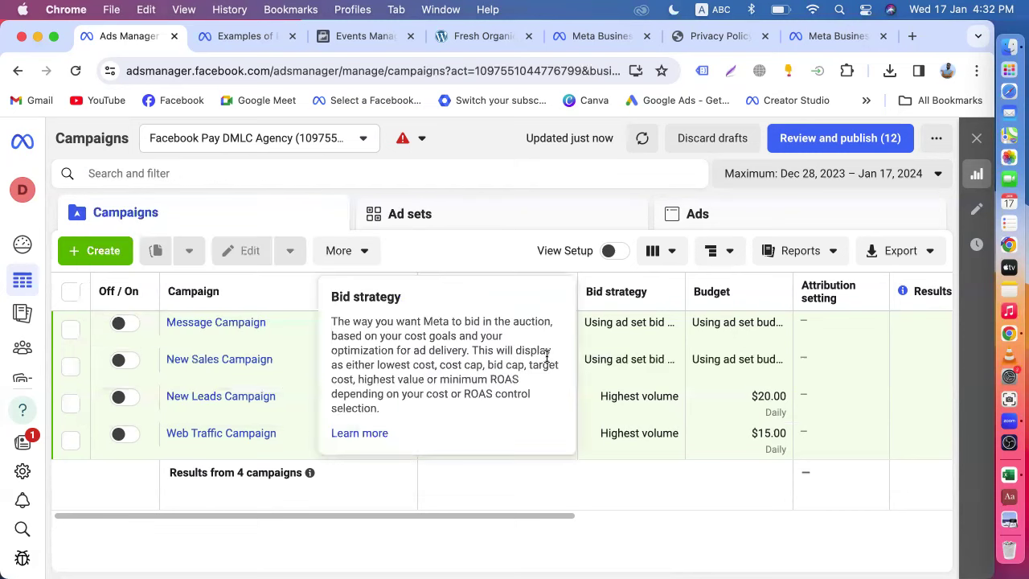